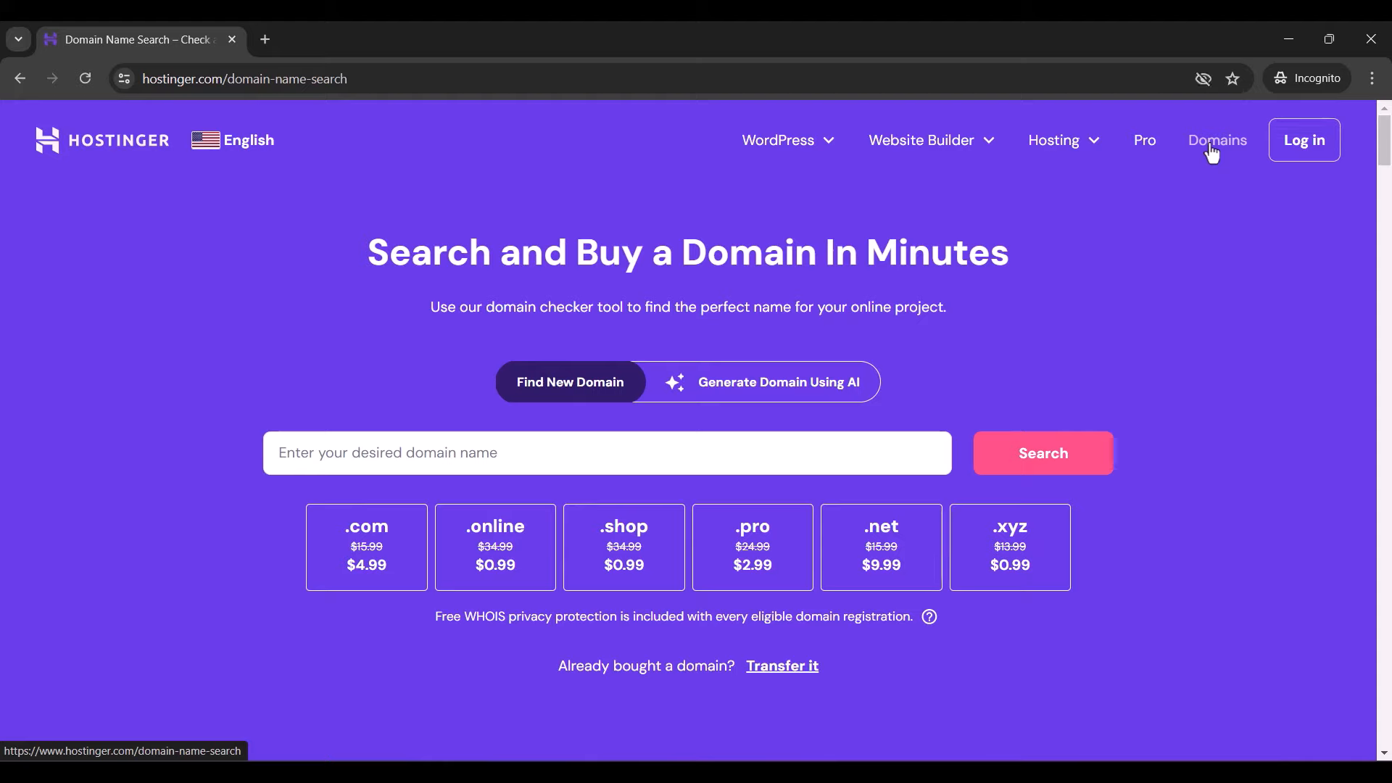
- Search Hostinger for mailverve and review the results: .com is taken, .net offered at $9.99
{"action": "left_click", "coordinate": [480, 460]}
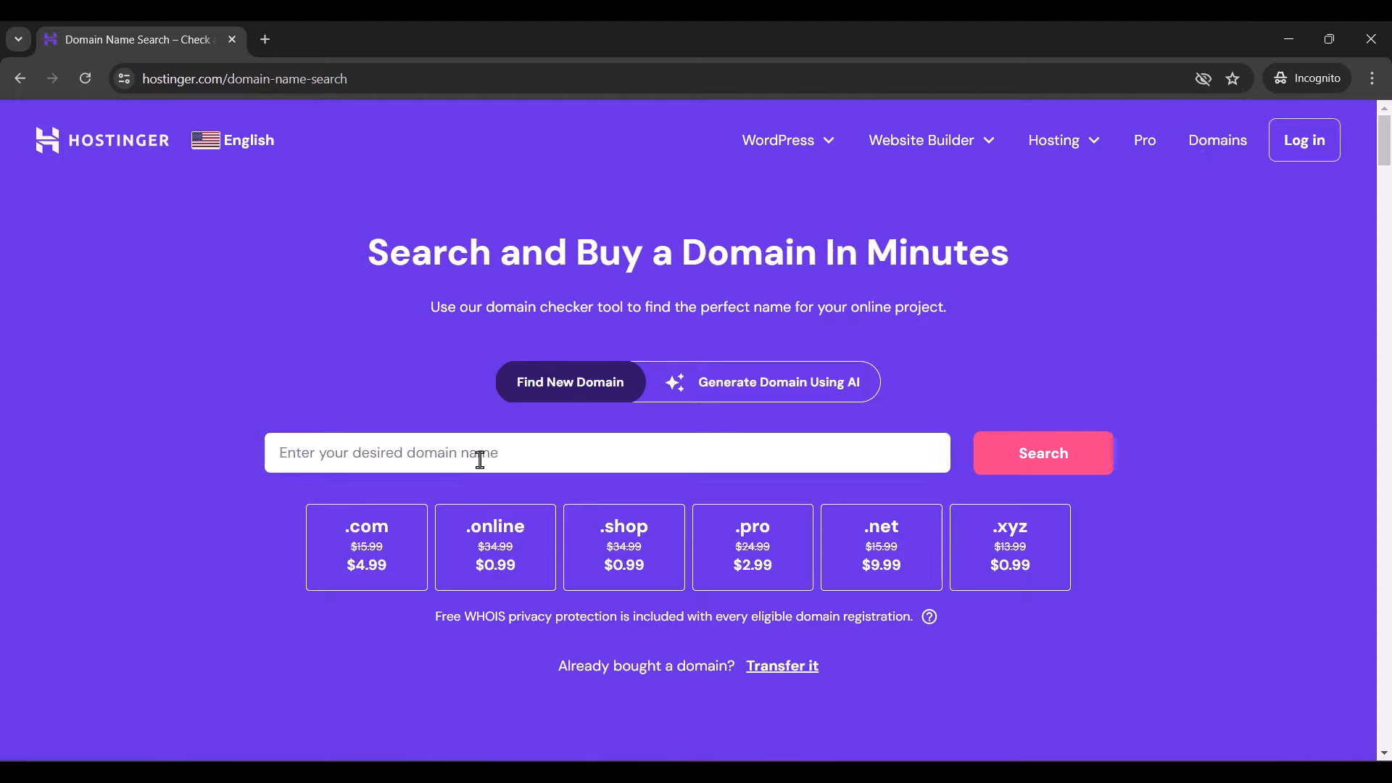
{"action": "type", "text": "mailverve"}
{"action": "key", "text": "Return"}
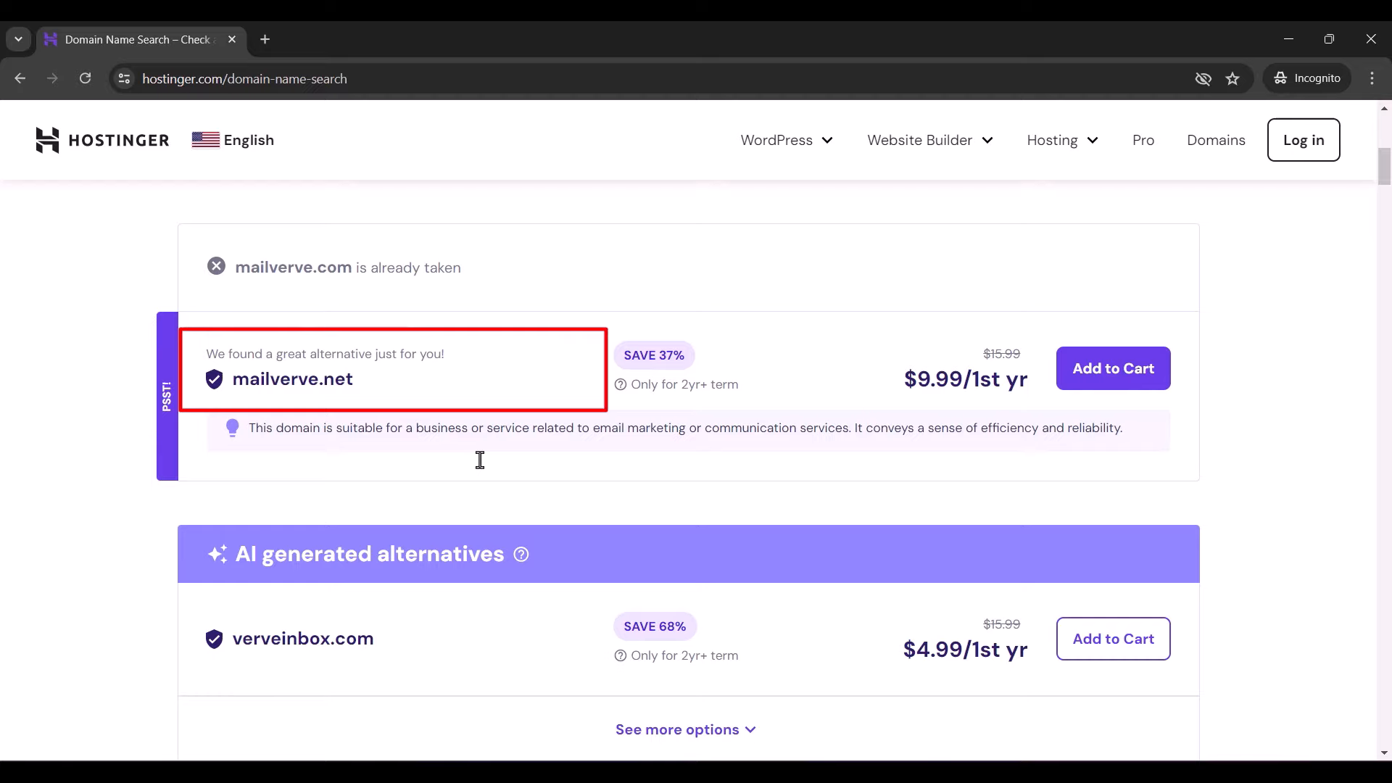
{"action": "scroll", "coordinate": [480, 460], "scroll_direction": "down", "scroll_amount": 10}
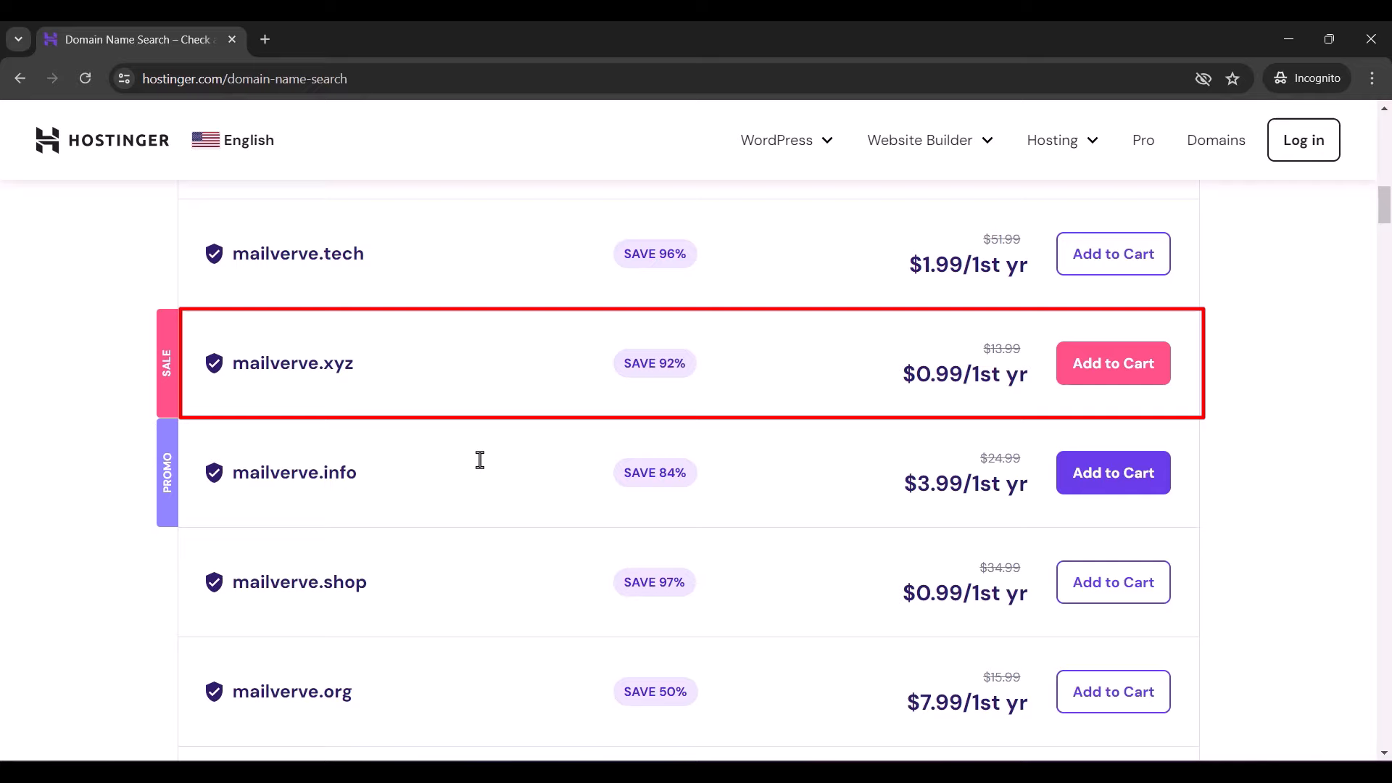
{"action": "scroll", "coordinate": [480, 460], "scroll_direction": "down", "scroll_amount": 2}
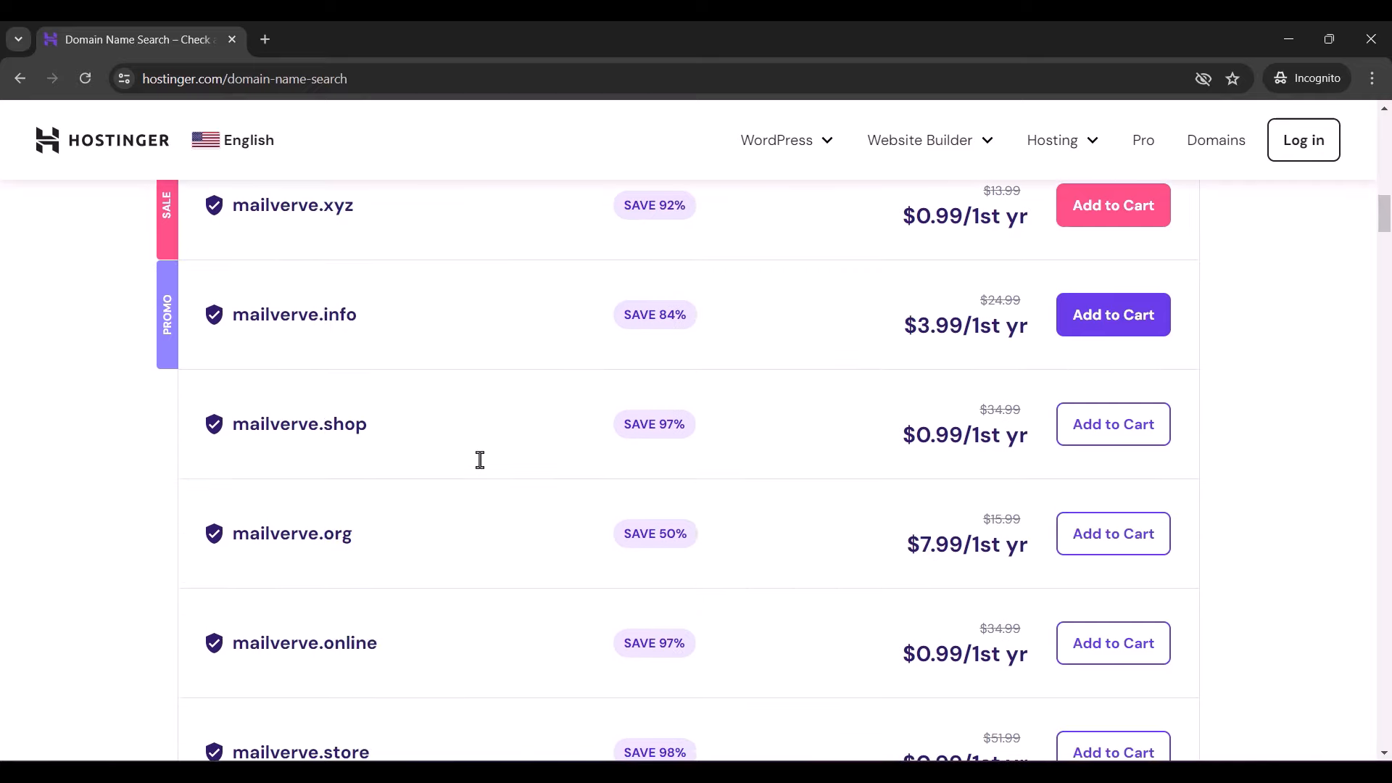
{"action": "scroll", "coordinate": [480, 460], "scroll_direction": "down", "scroll_amount": 2}
{"action": "scroll", "coordinate": [480, 460], "scroll_direction": "down", "scroll_amount": 2}
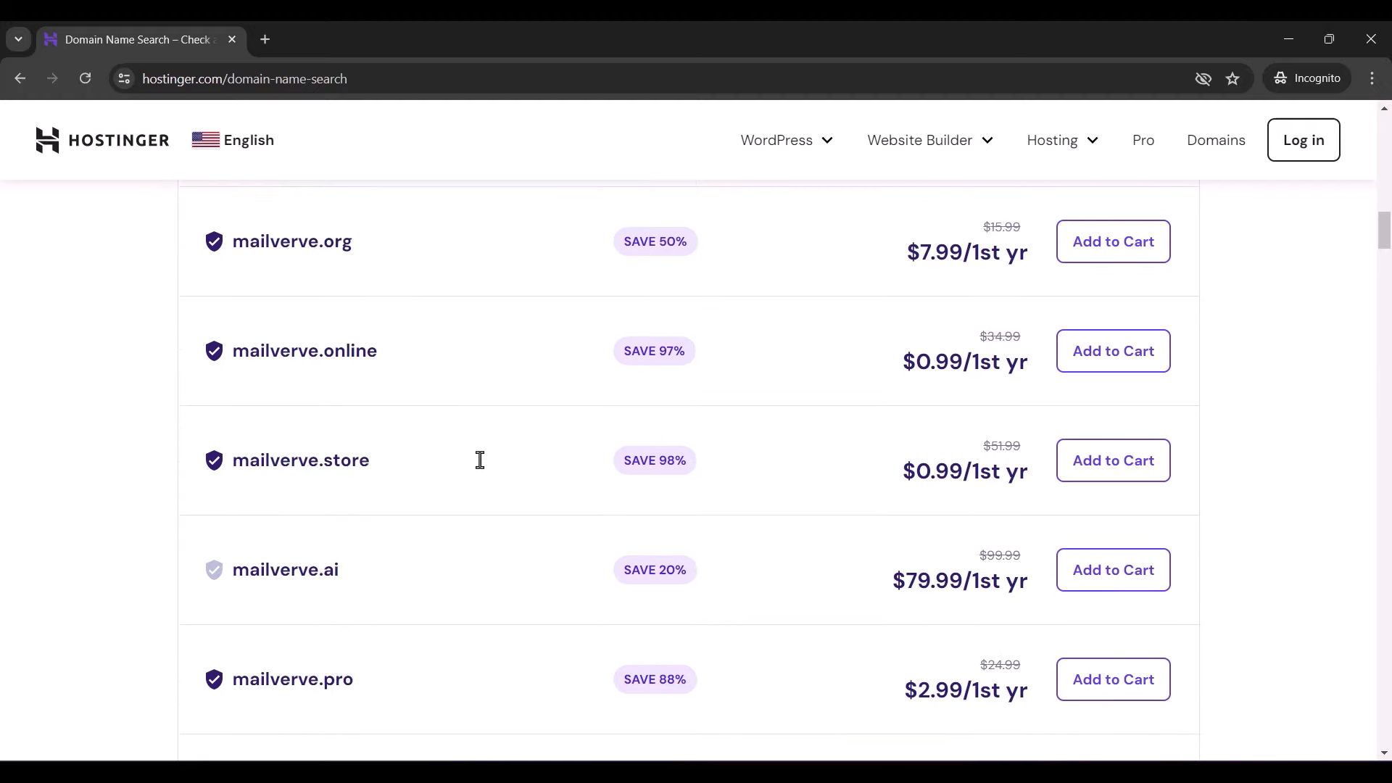
{"action": "scroll", "coordinate": [480, 460], "scroll_direction": "down", "scroll_amount": 3}
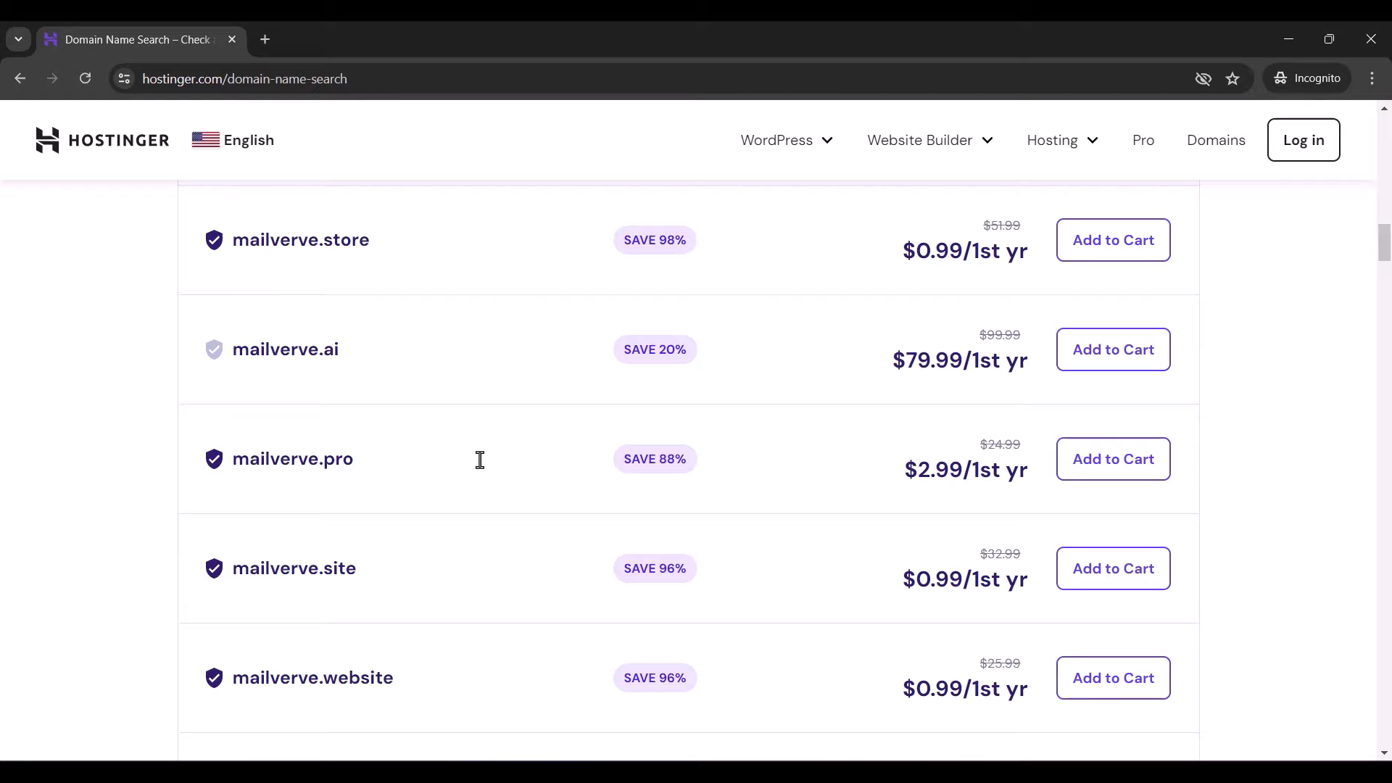
{"action": "scroll", "coordinate": [480, 460], "scroll_direction": "up", "scroll_amount": 18}
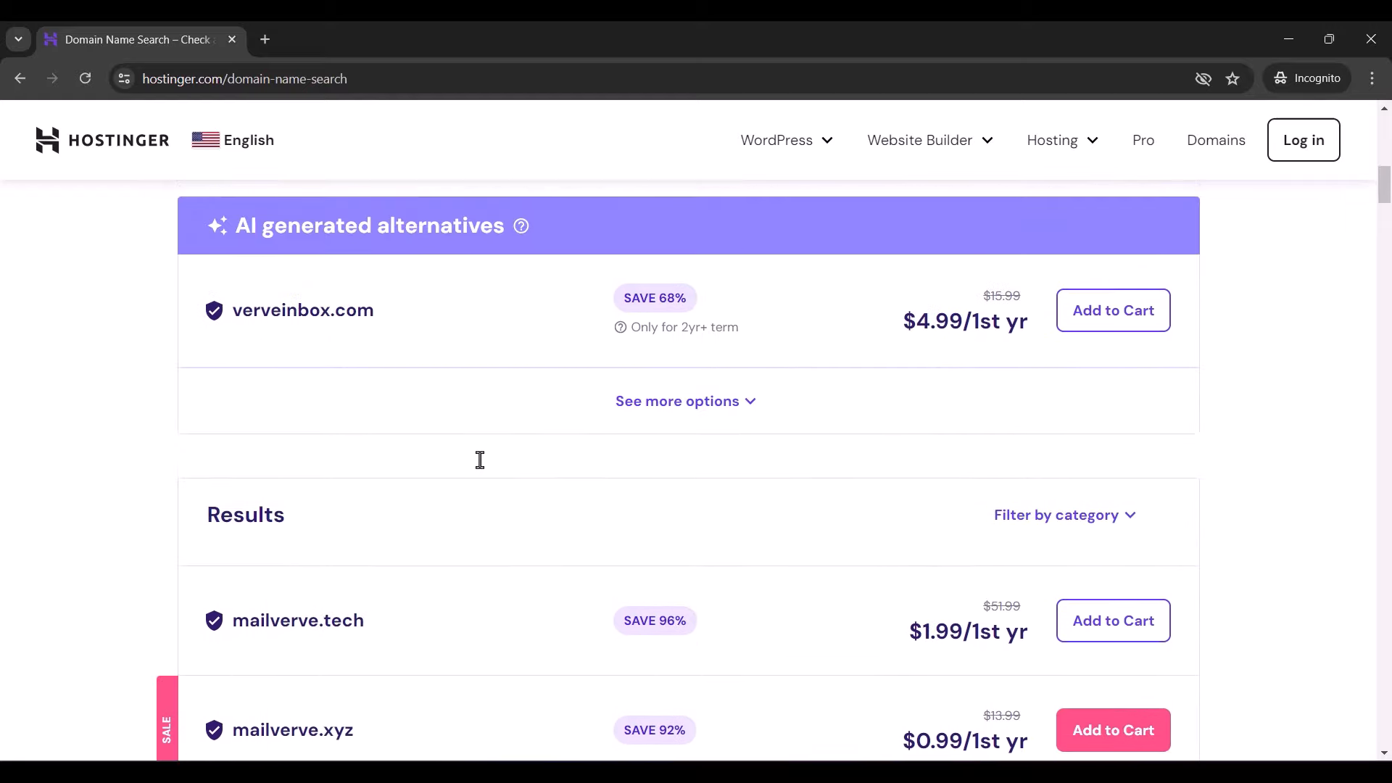
{"action": "scroll", "coordinate": [480, 459], "scroll_direction": "up", "scroll_amount": 1}
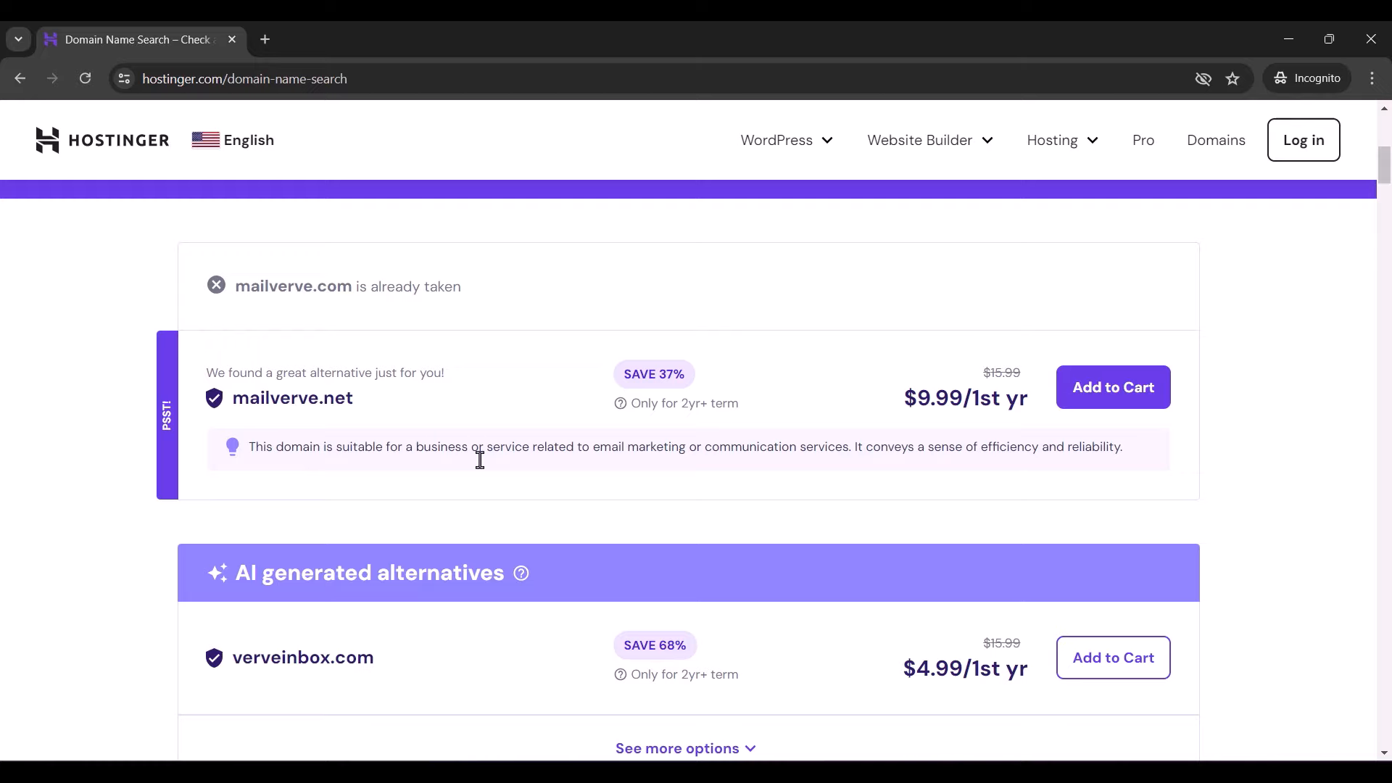
- Add mailverve.net to the cart with a 1-year registration period
{"action": "left_click", "coordinate": [1103, 387]}
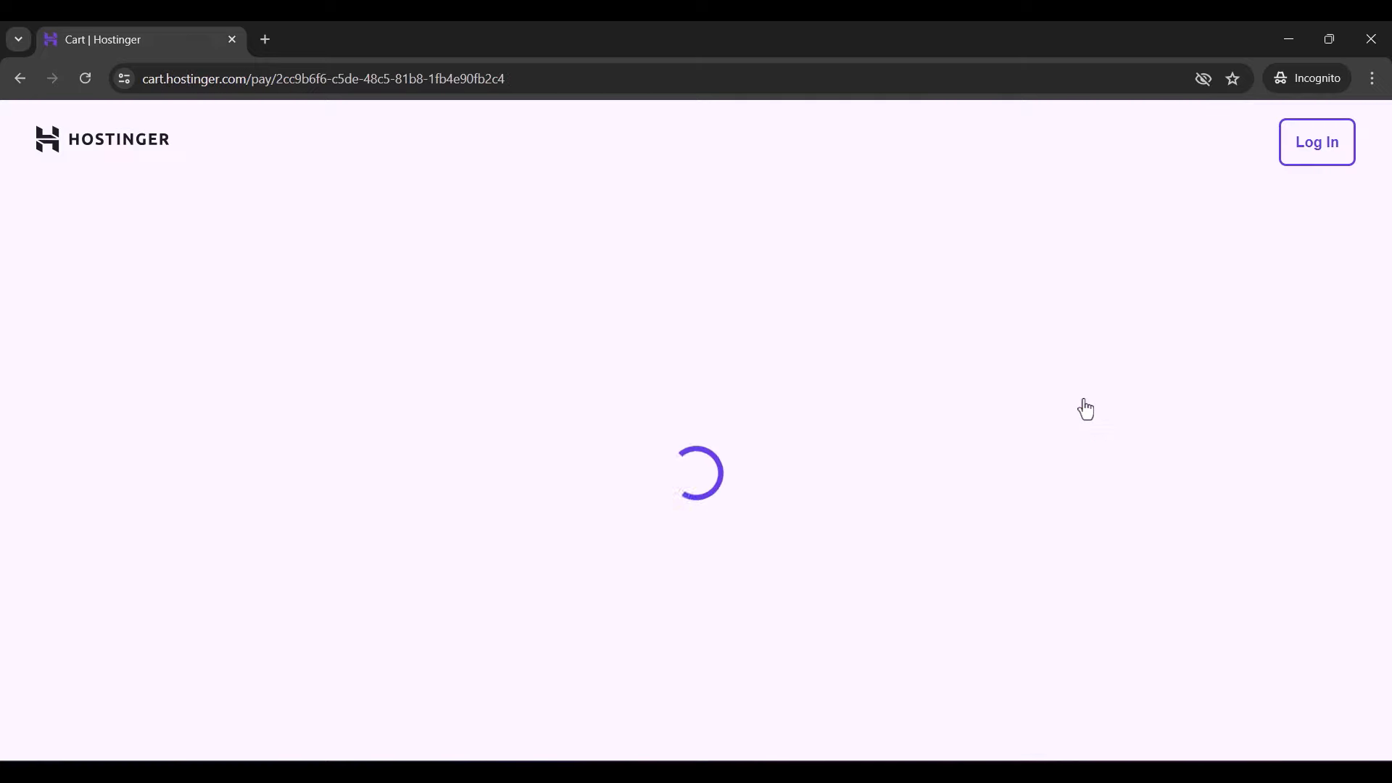
{"action": "left_click", "coordinate": [855, 497]}
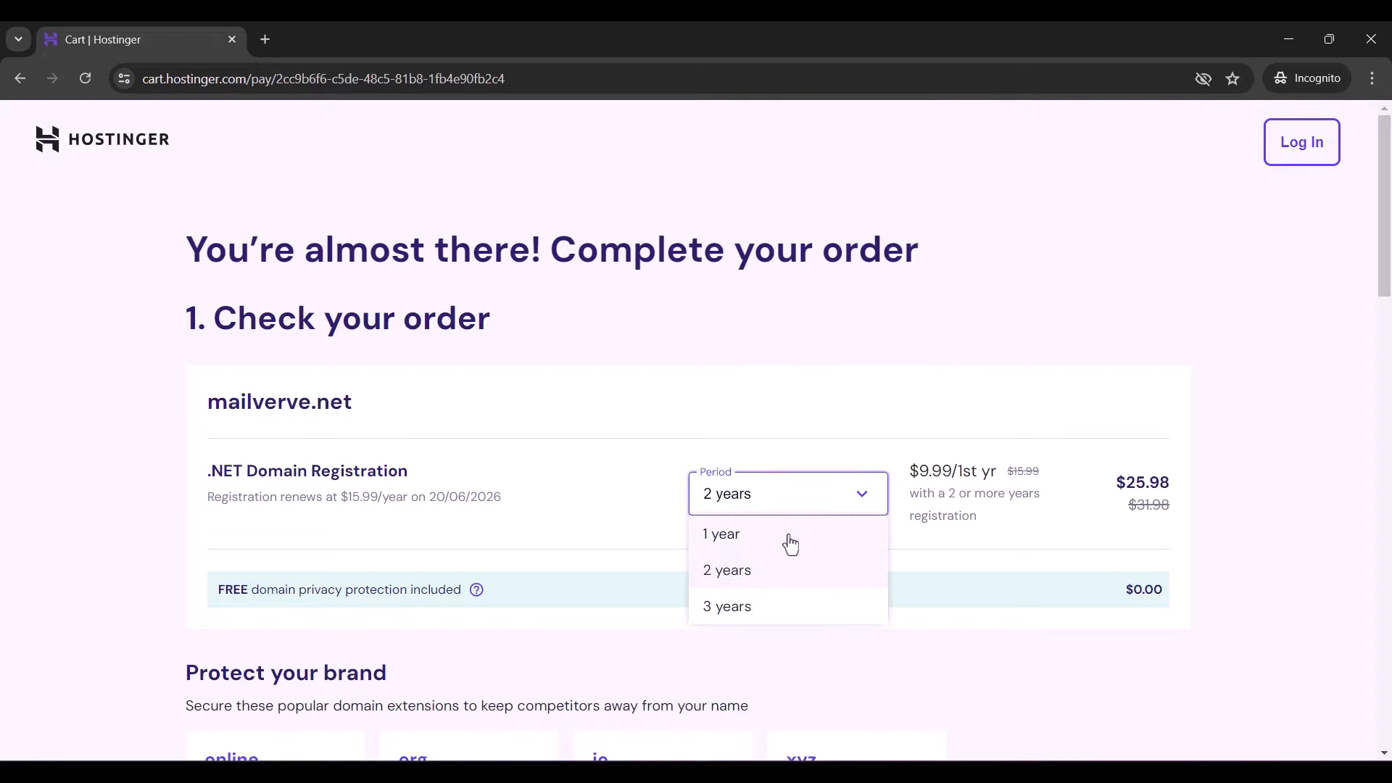
{"action": "left_click", "coordinate": [790, 542]}
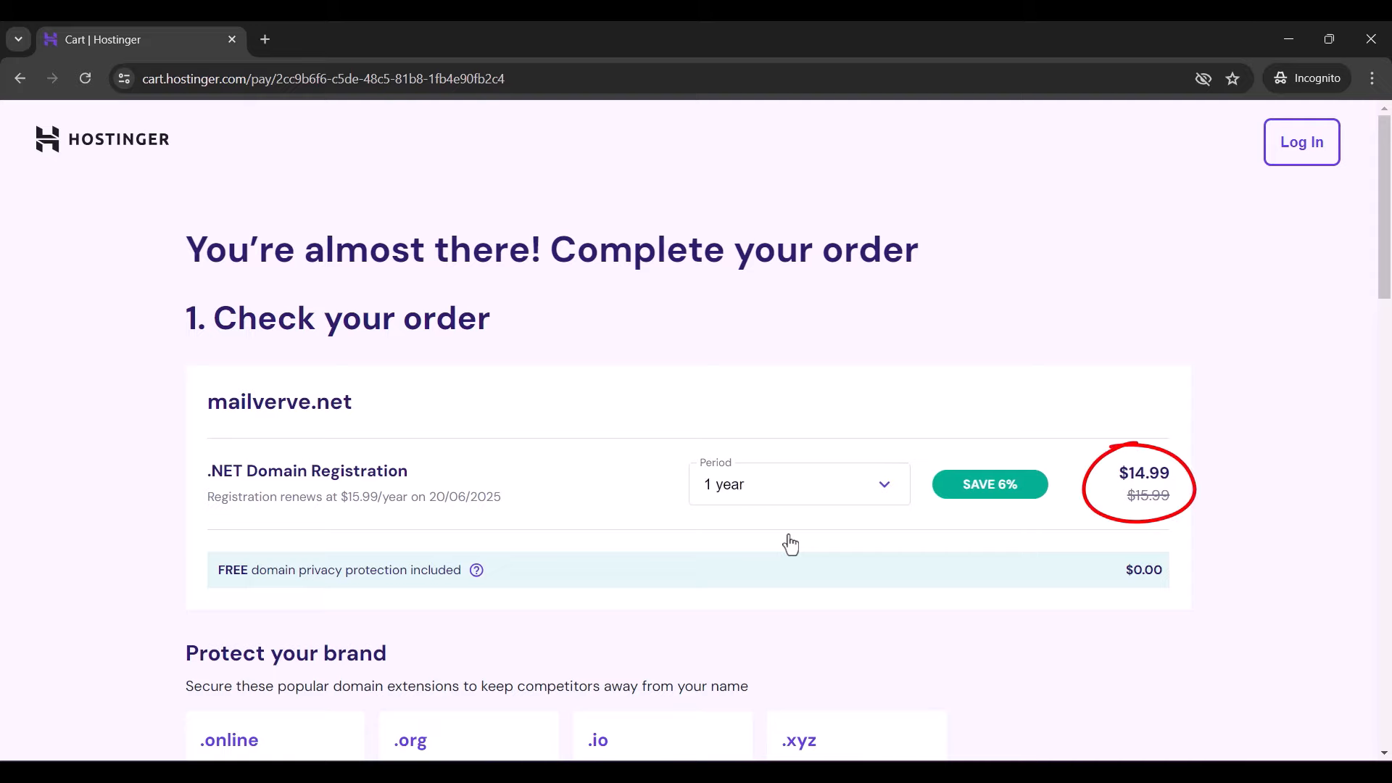
{"action": "scroll", "coordinate": [791, 544], "scroll_direction": "down", "scroll_amount": 5}
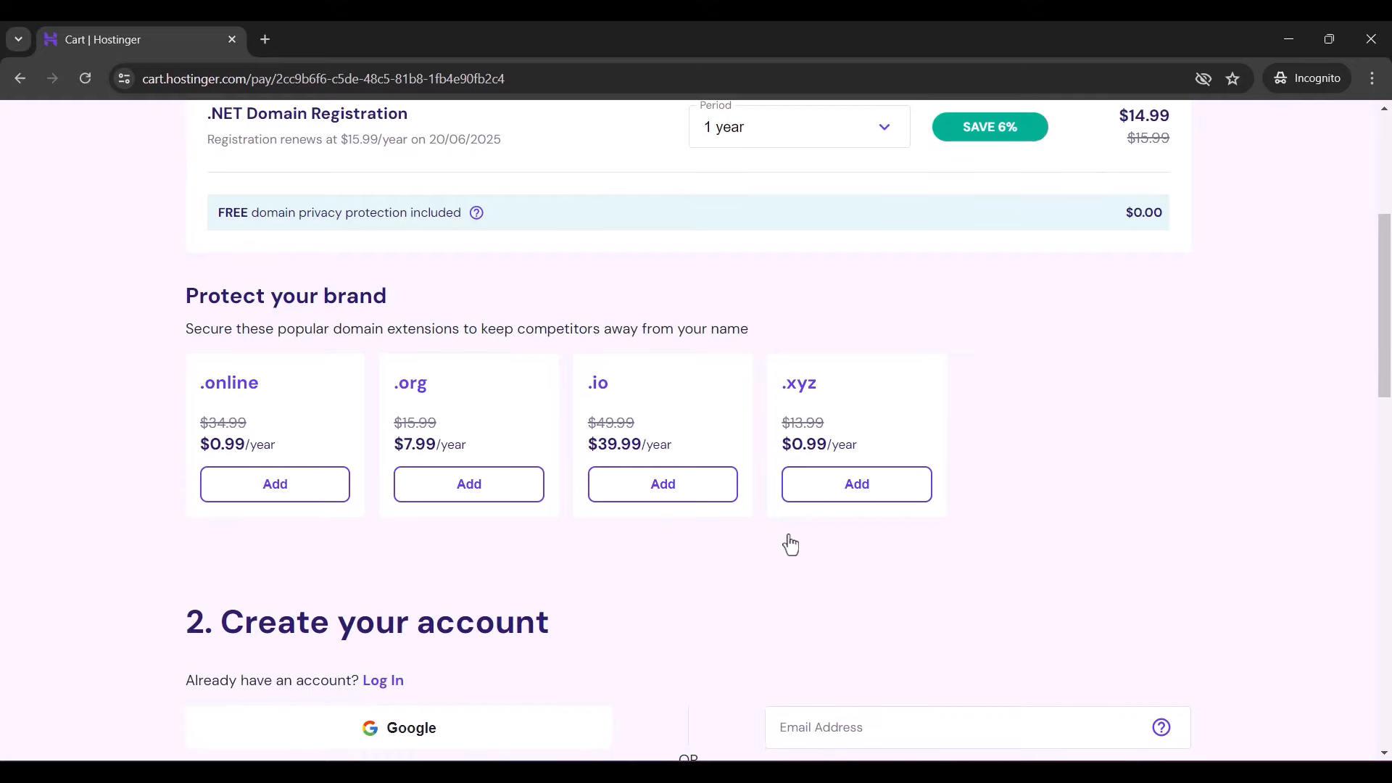
{"action": "scroll", "coordinate": [790, 544], "scroll_direction": "up", "scroll_amount": 3}
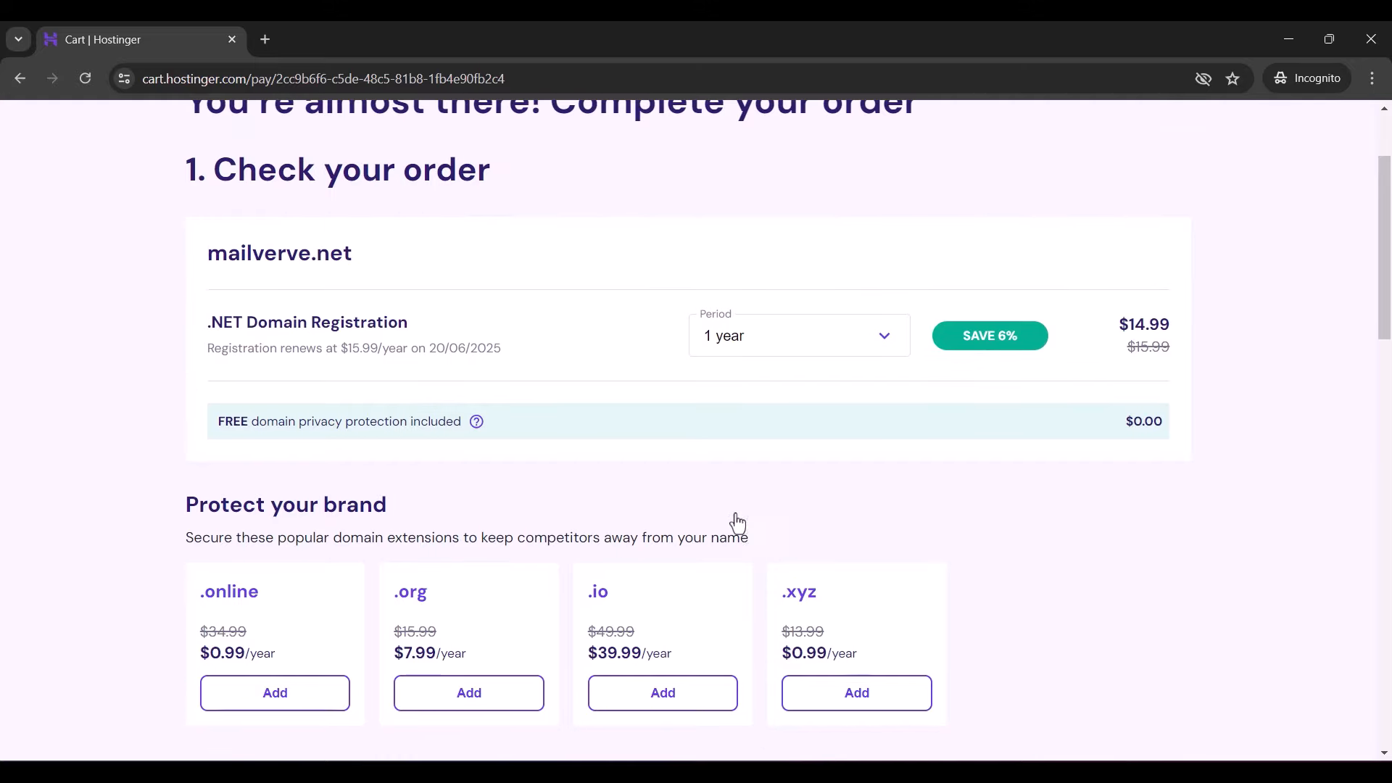
{"action": "scroll", "coordinate": [578, 457], "scroll_direction": "down", "scroll_amount": 3}
{"action": "scroll", "coordinate": [580, 456], "scroll_direction": "down", "scroll_amount": 4}
{"action": "scroll", "coordinate": [580, 457], "scroll_direction": "down", "scroll_amount": 1}
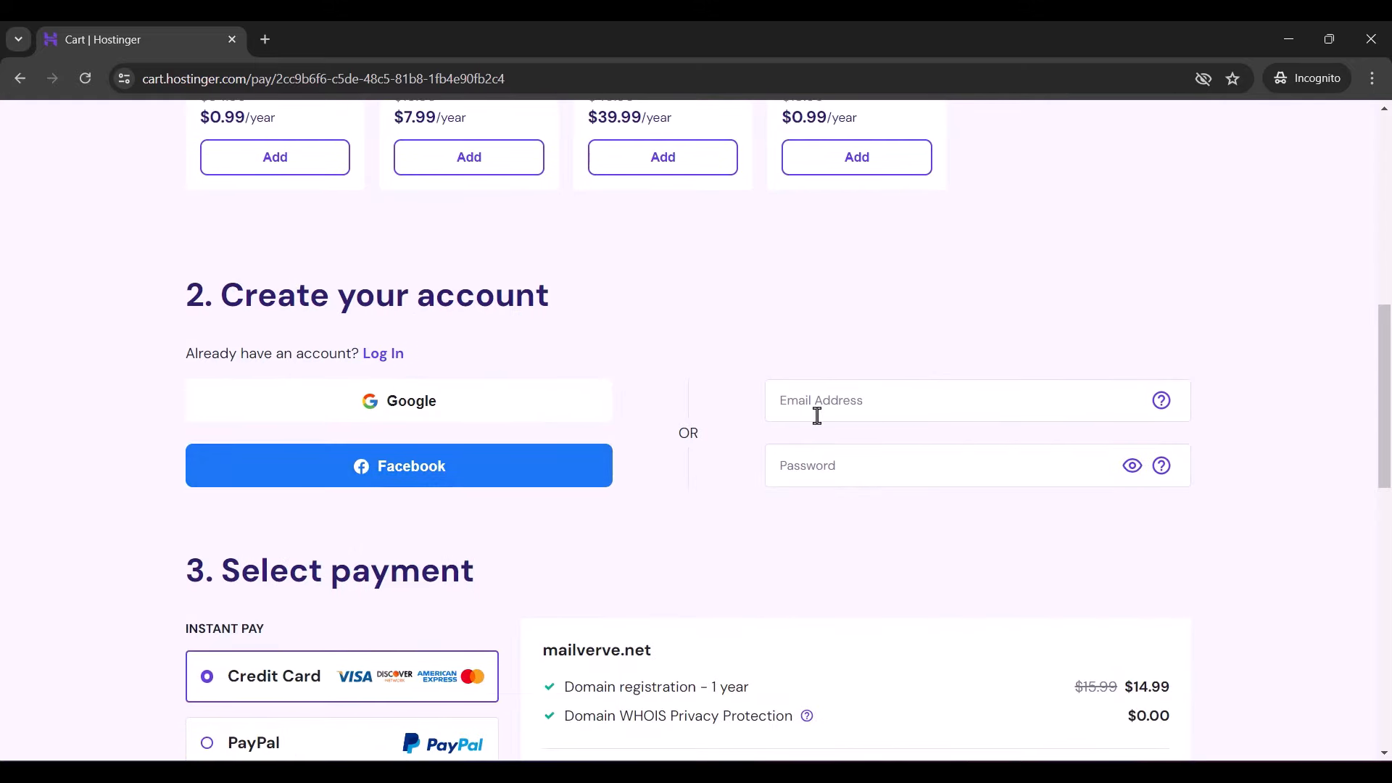
- Enter the new account's e-mail address and password, and choose Coingate crypto payment
{"action": "left_click", "coordinate": [815, 410]}
{"action": "left_click", "coordinate": [824, 462]}
{"action": "type", "text": "••••••••••••••"}
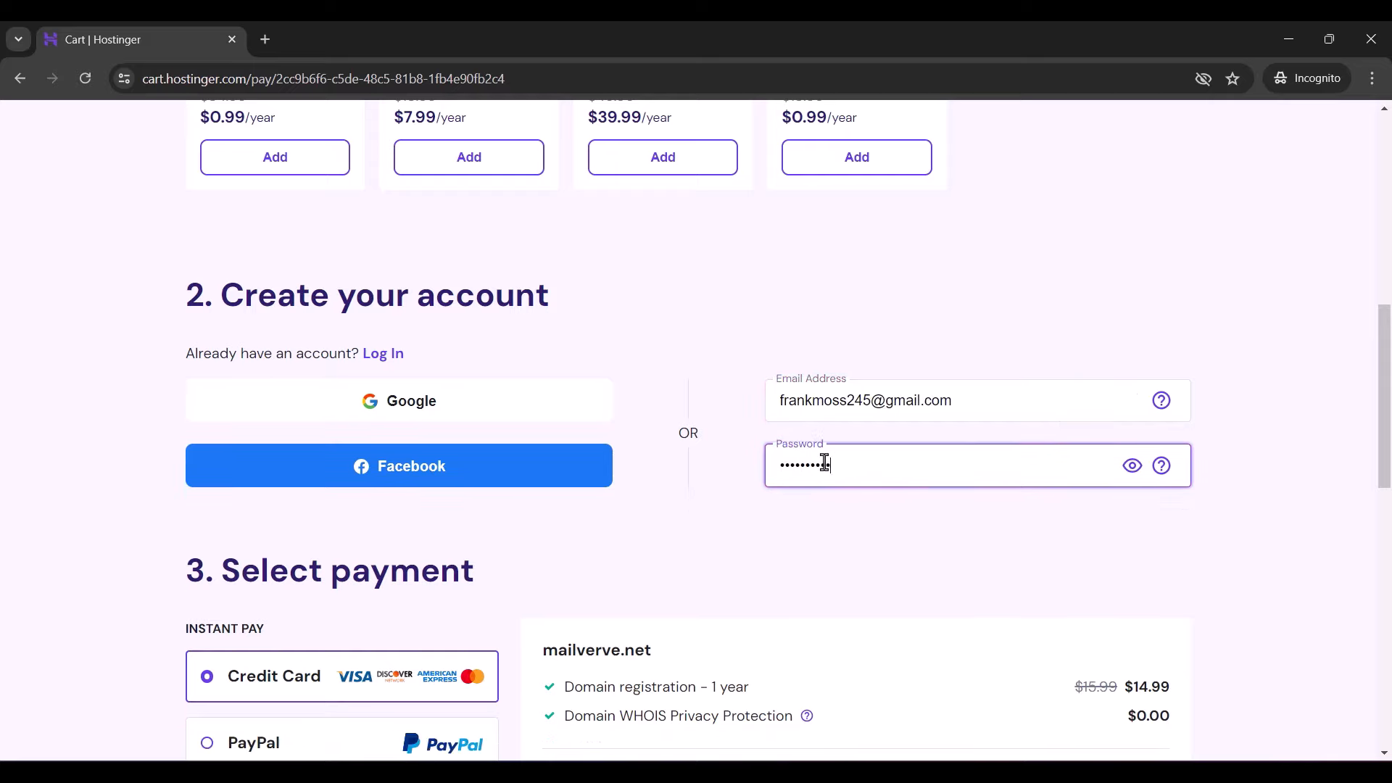
{"action": "scroll", "coordinate": [796, 514], "scroll_direction": "down", "scroll_amount": 6}
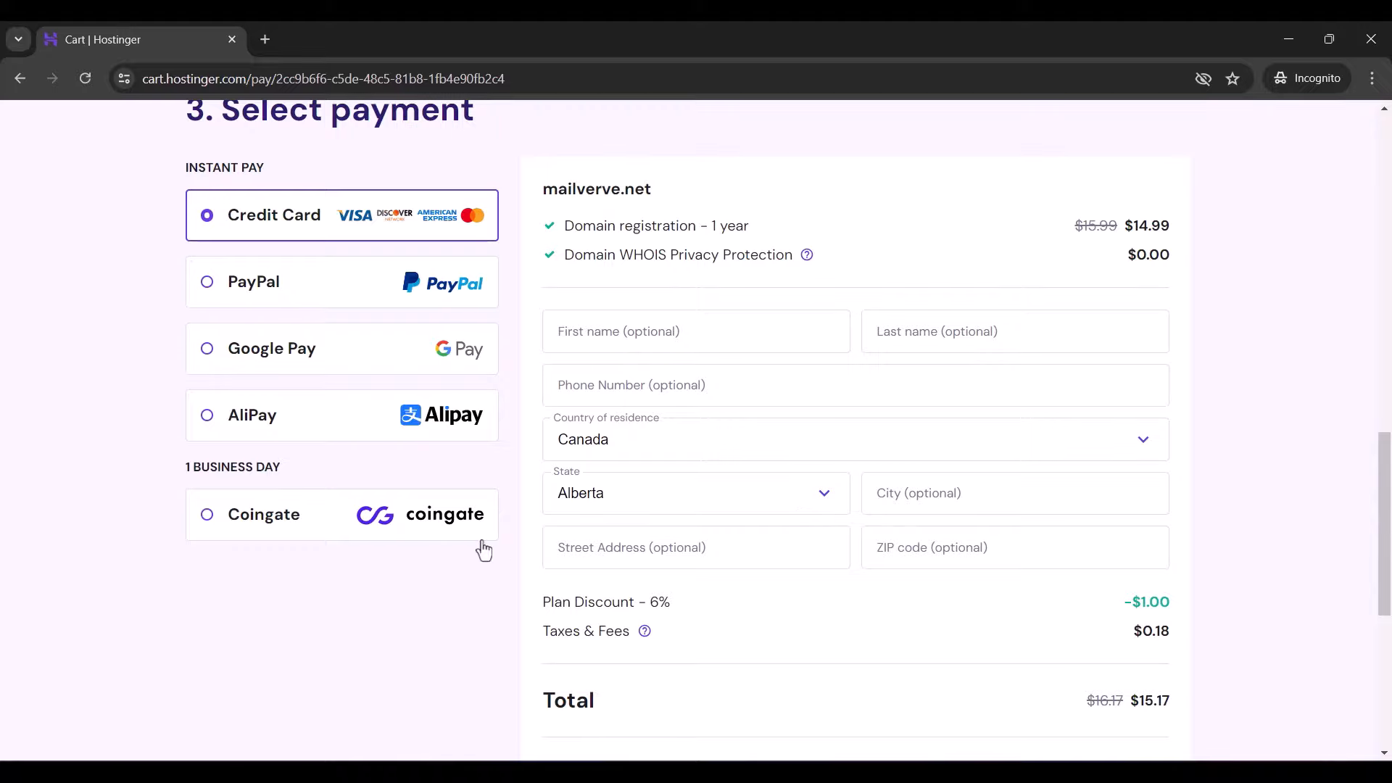
{"action": "left_click", "coordinate": [351, 532]}
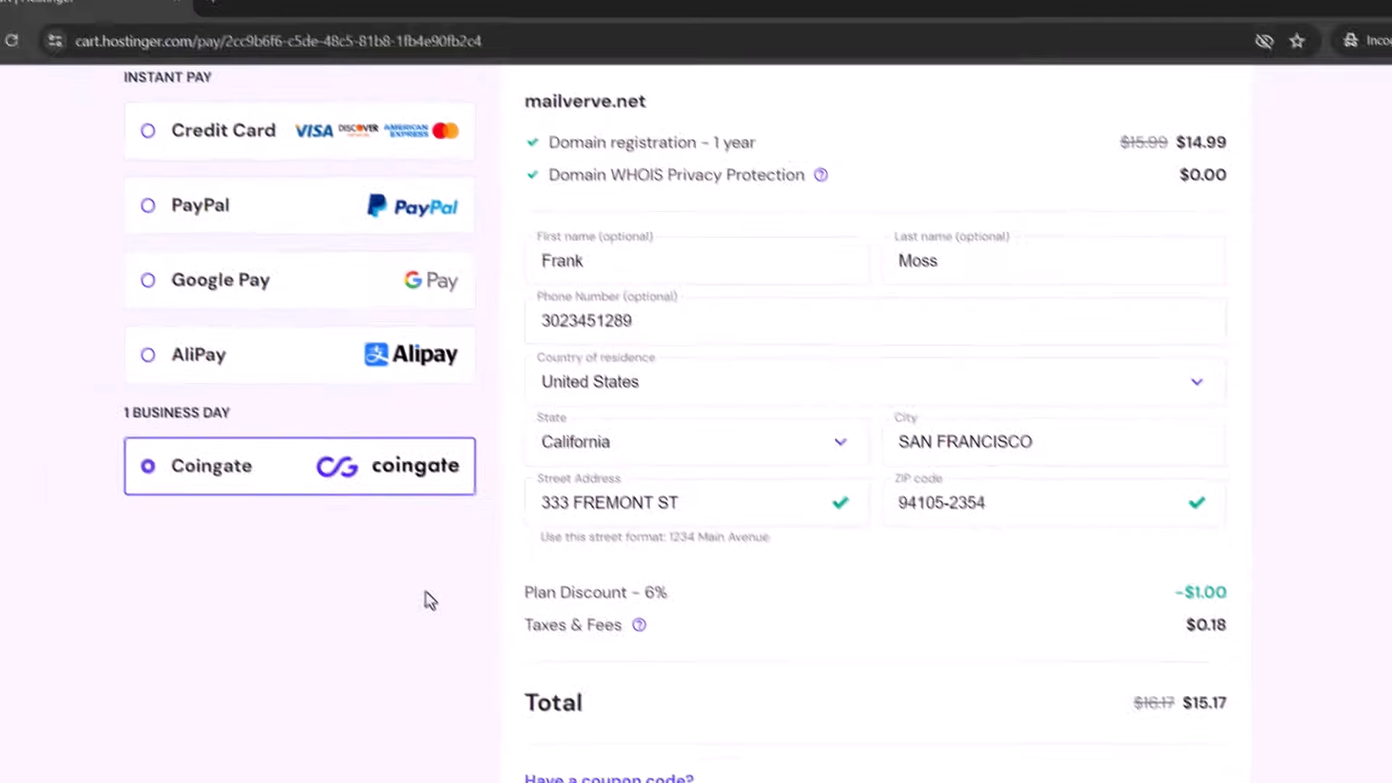
{"action": "scroll", "coordinate": [832, 392], "scroll_direction": "down", "scroll_amount": 2}
{"action": "scroll", "coordinate": [832, 387], "scroll_direction": "down", "scroll_amount": 6}
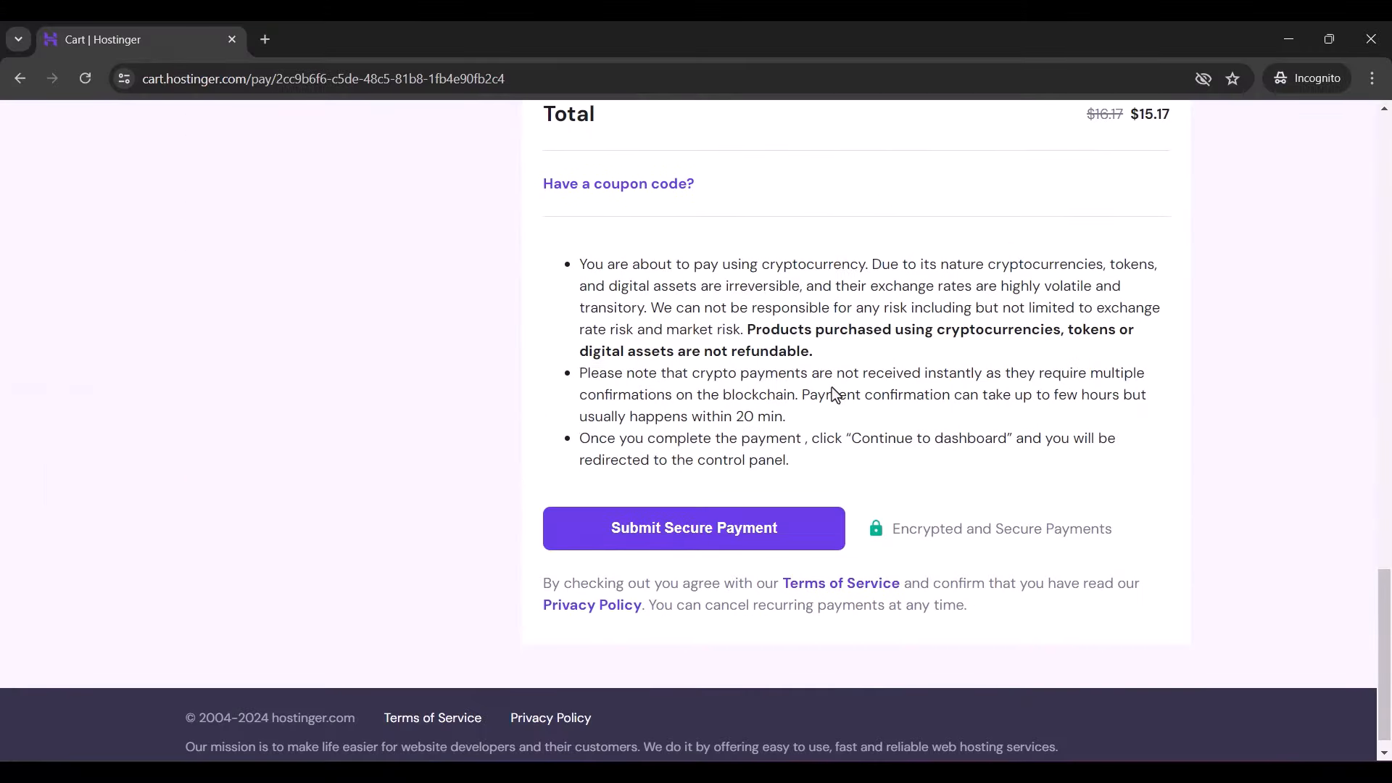
- Submit the secure payment for the mailverve.net order
{"action": "left_click", "coordinate": [718, 533]}
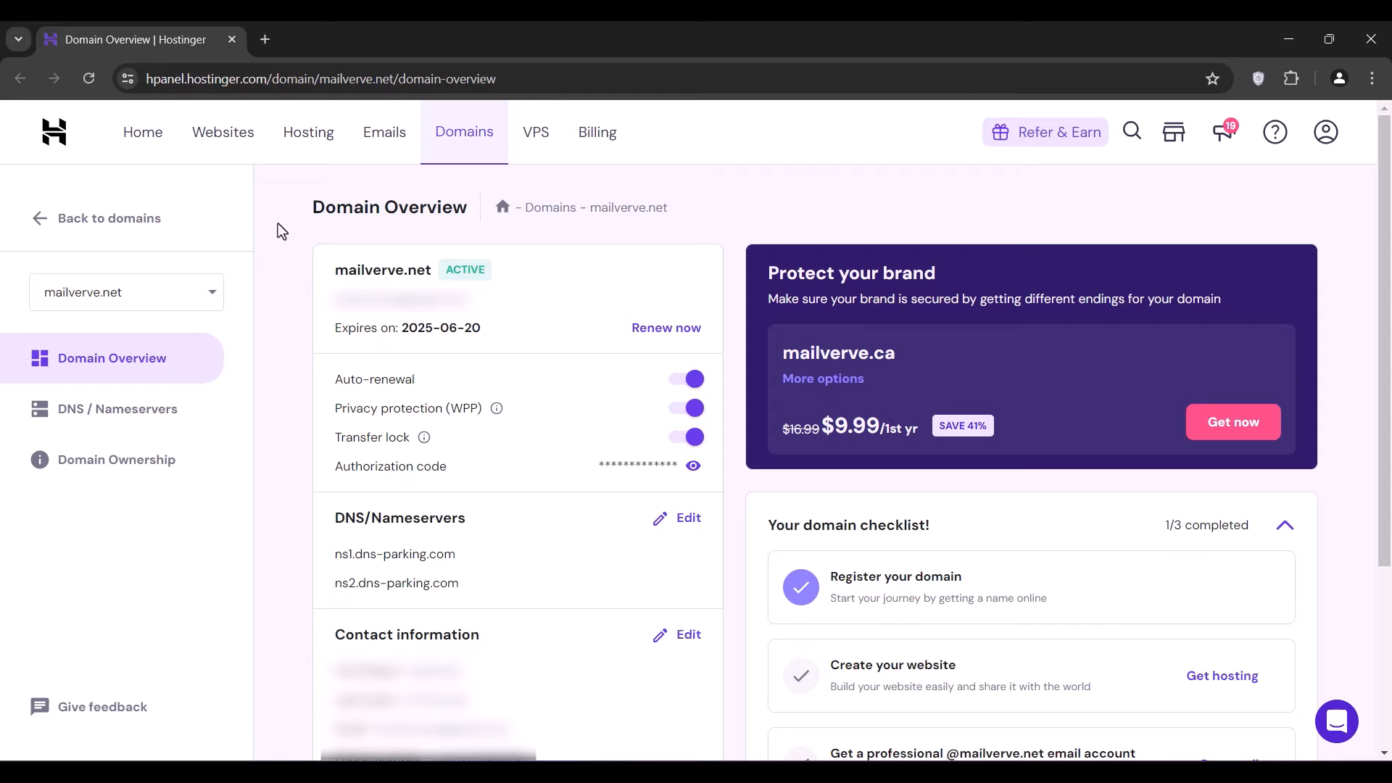
- Load the shinjiru.com website in a new tab
{"action": "left_click", "coordinate": [266, 39]}
{"action": "type", "text": "shinjiru"}
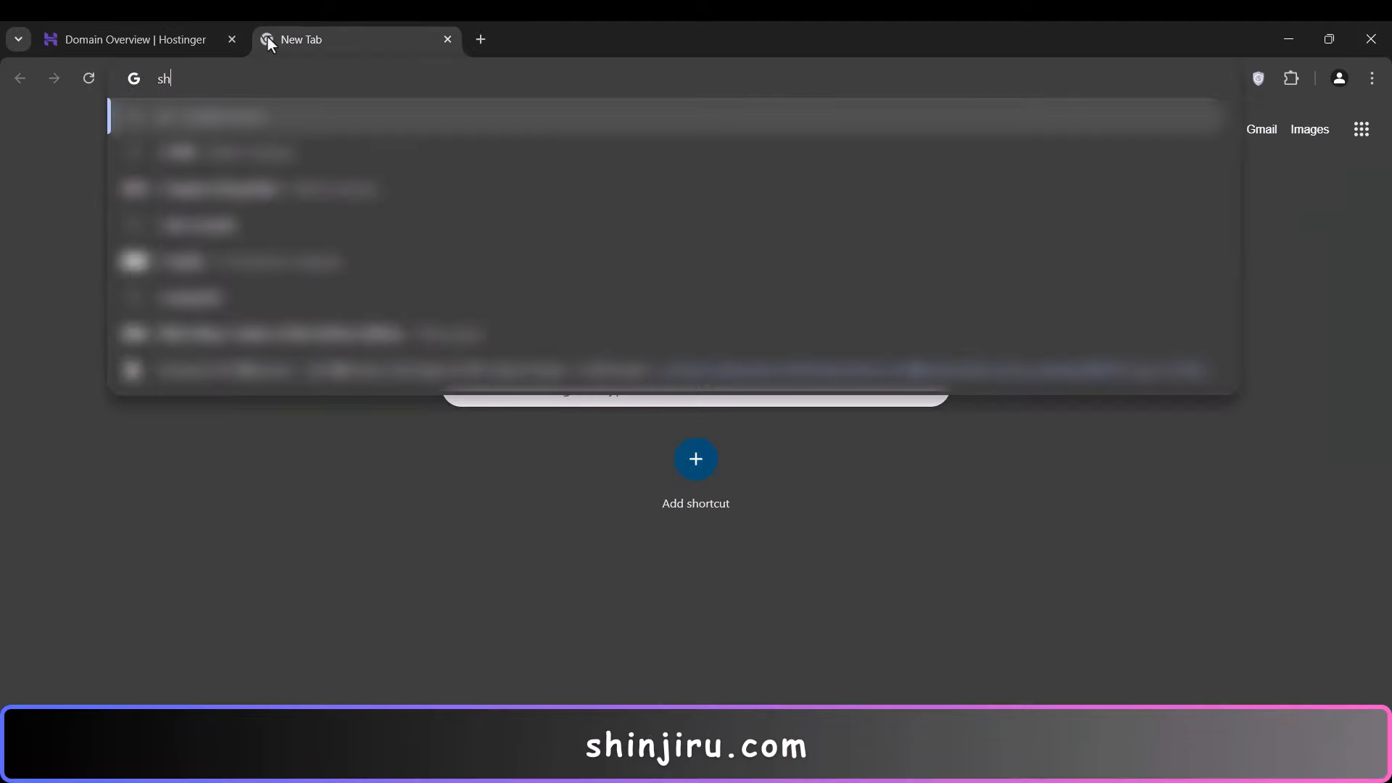
{"action": "type", "text": ".com"}
{"action": "key", "text": "Return"}
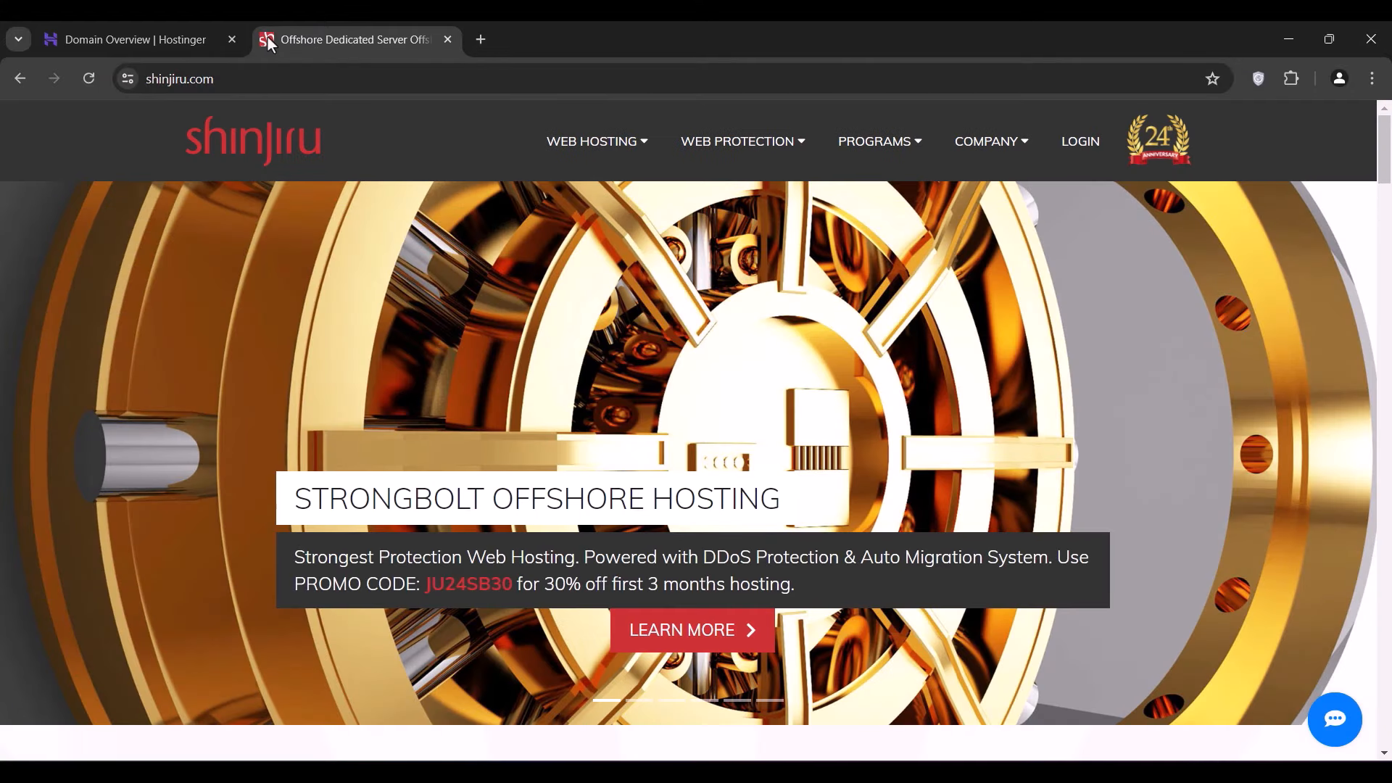
{"action": "left_click", "coordinate": [257, 168]}
- Order the Budget Offshore Bulgaria Linux Basic Plan with 3-month billing at $7.95/month
{"action": "mouse_move", "coordinate": [585, 151]}
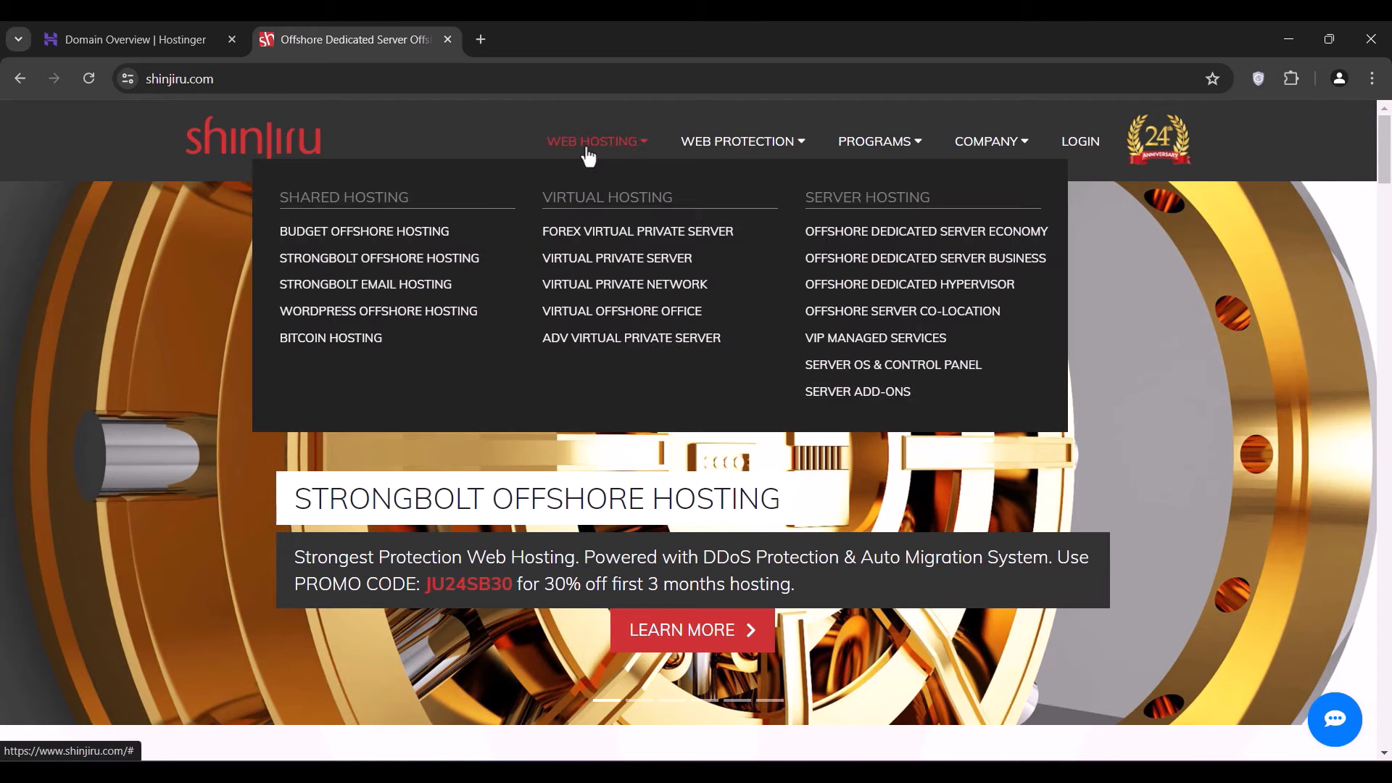
{"action": "left_click", "coordinate": [398, 238]}
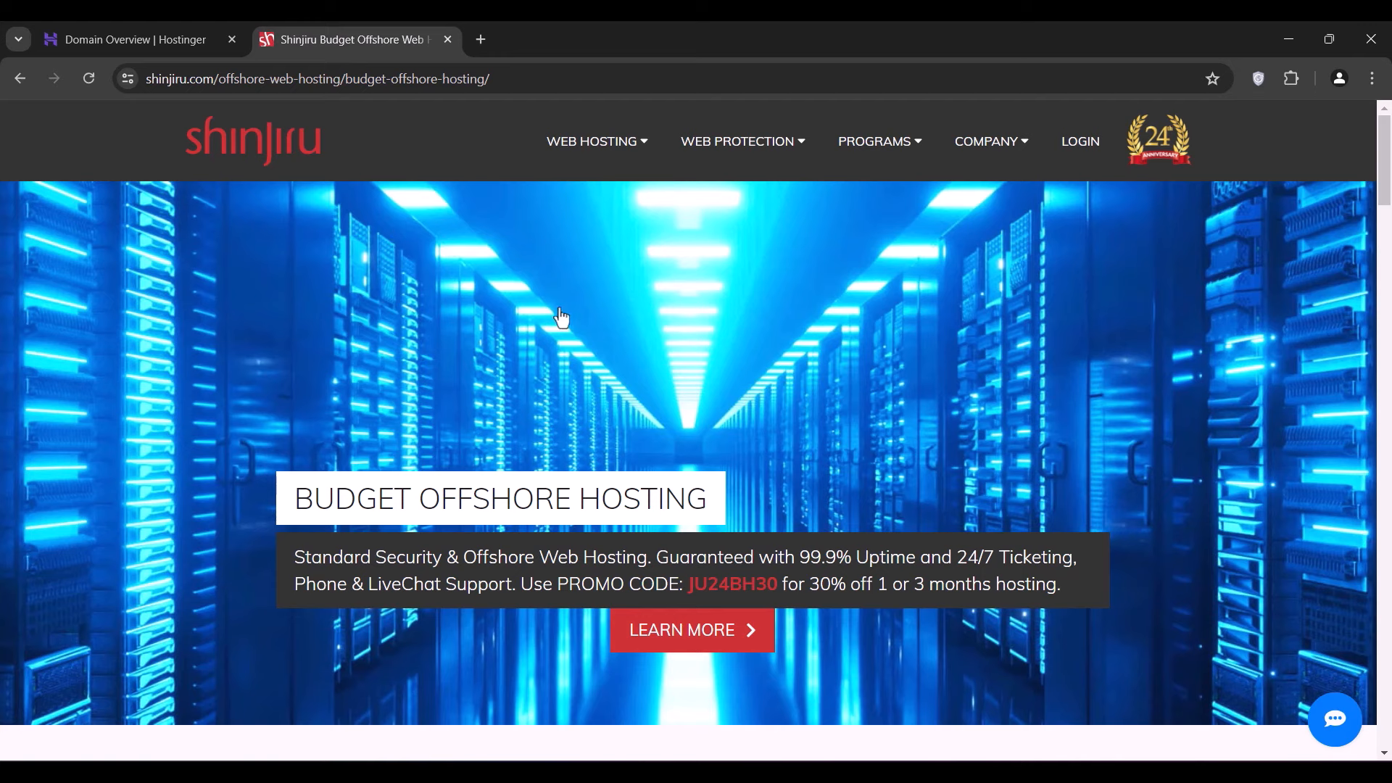
{"action": "scroll", "coordinate": [759, 403], "scroll_direction": "down", "scroll_amount": 10}
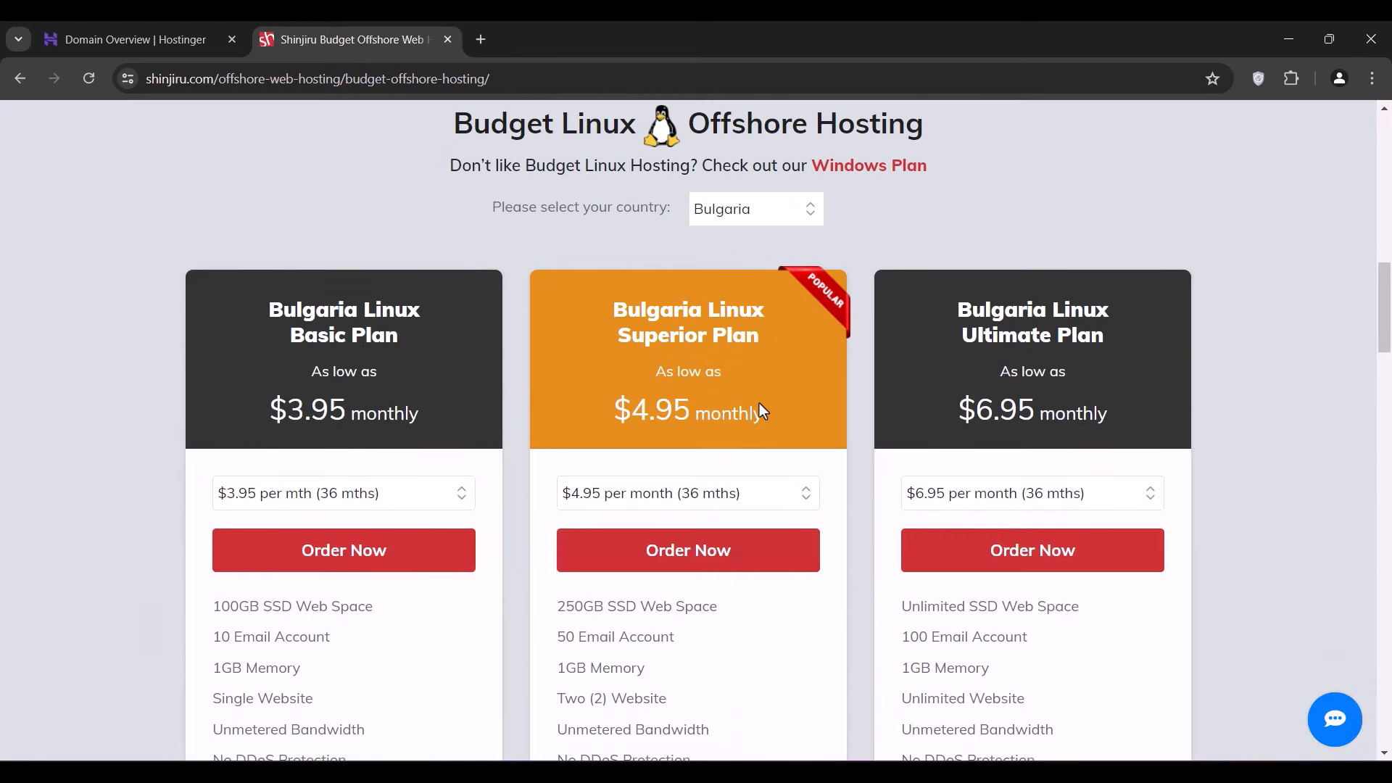
{"action": "scroll", "coordinate": [761, 410], "scroll_direction": "down", "scroll_amount": 2}
{"action": "left_click", "coordinate": [419, 386]}
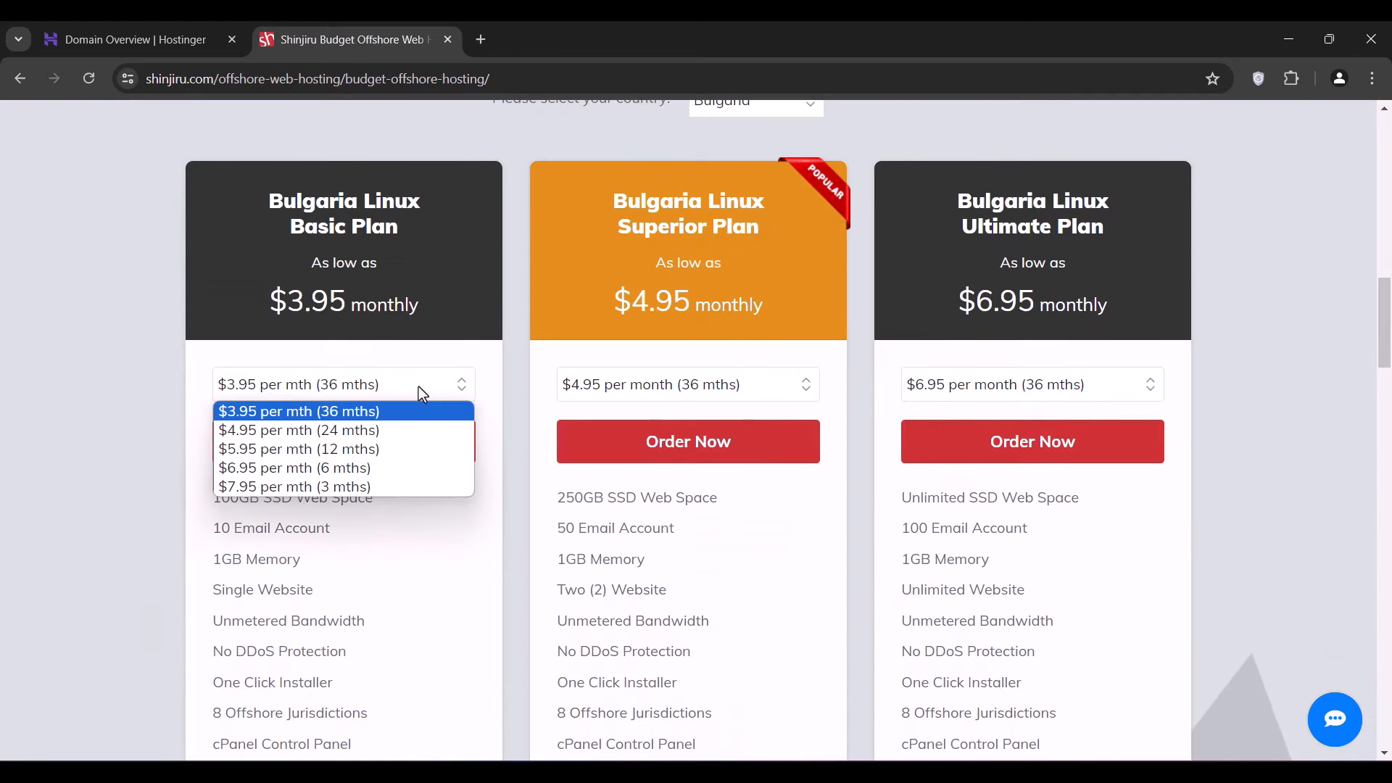
{"action": "left_click", "coordinate": [340, 487]}
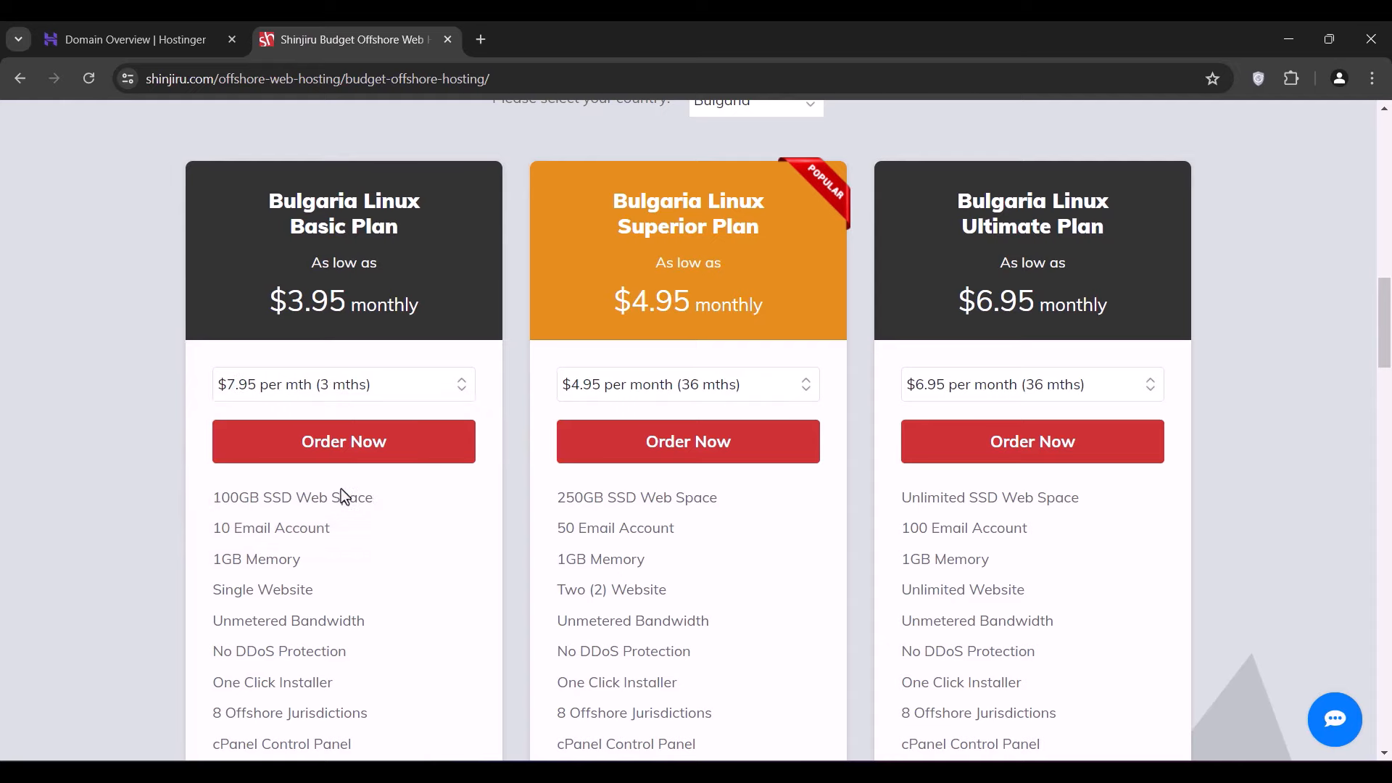
{"action": "scroll", "coordinate": [340, 489], "scroll_direction": "down", "scroll_amount": 1}
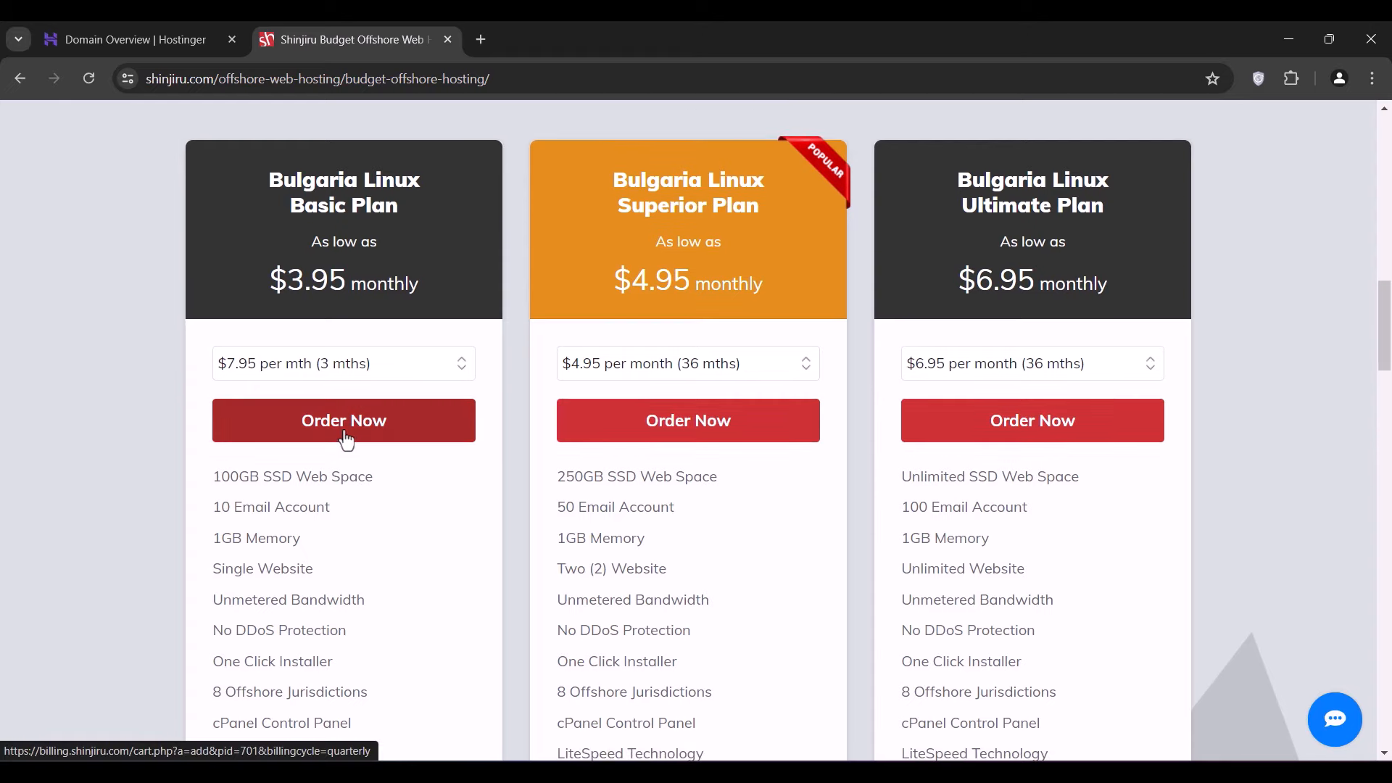
{"action": "left_click", "coordinate": [346, 437]}
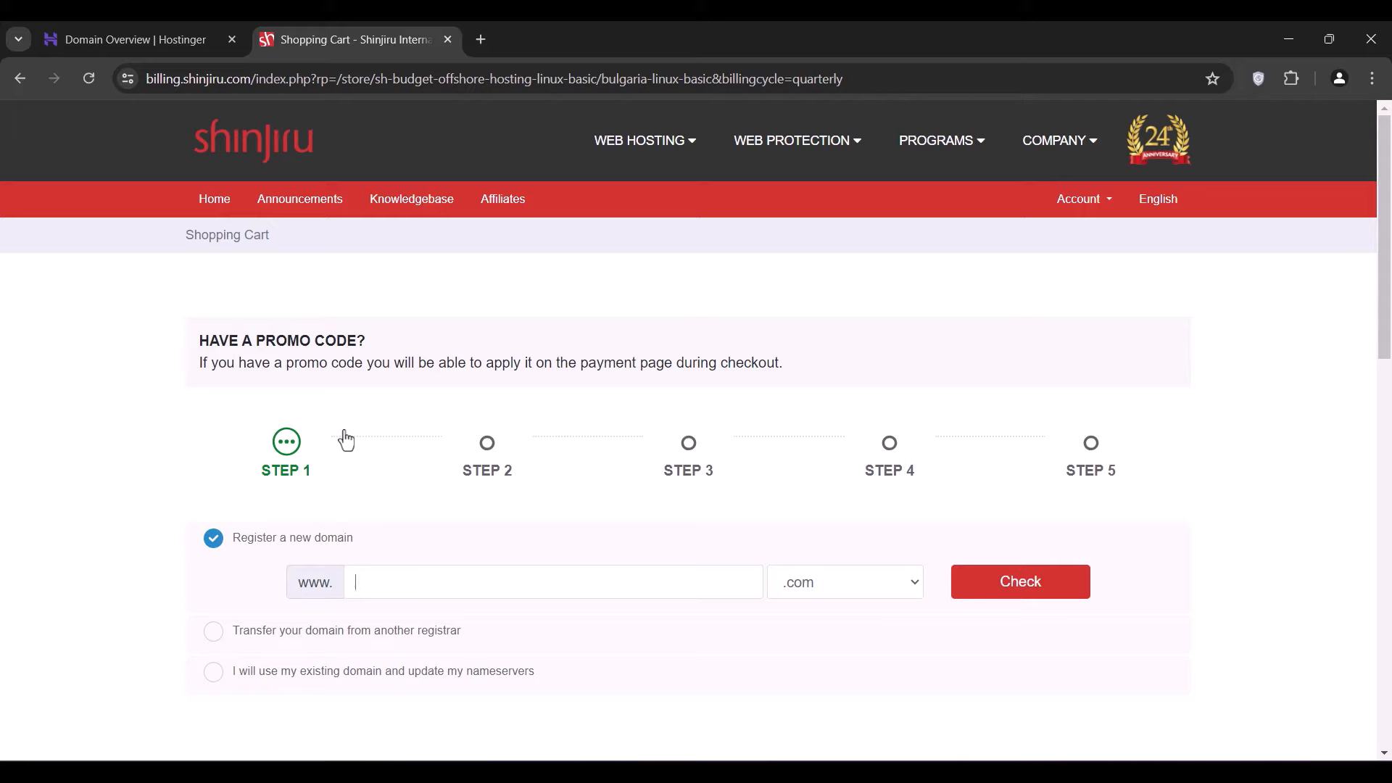
- Use the existing domain mailverve.net for the hosting order, copying the name from Hostinger
{"action": "left_click", "coordinate": [383, 671]}
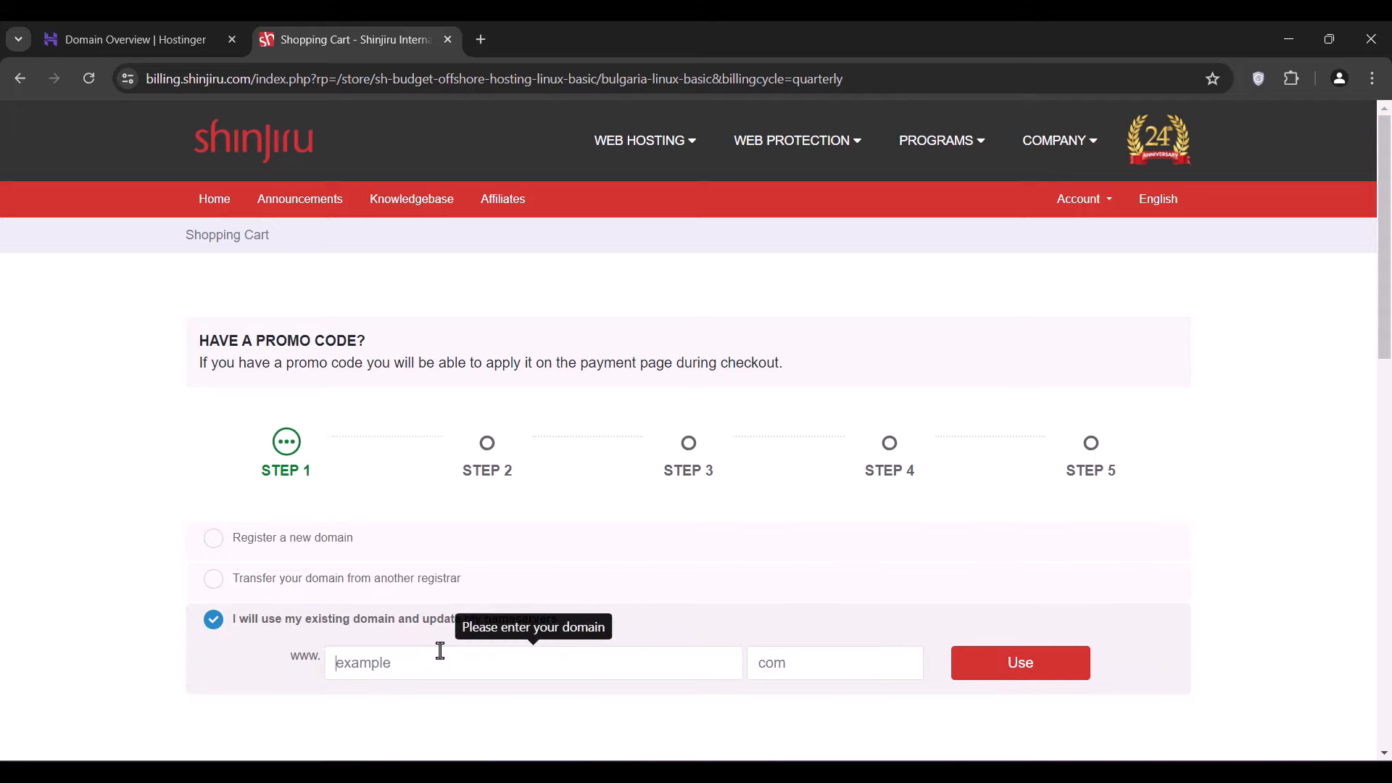
{"action": "left_click", "coordinate": [129, 39]}
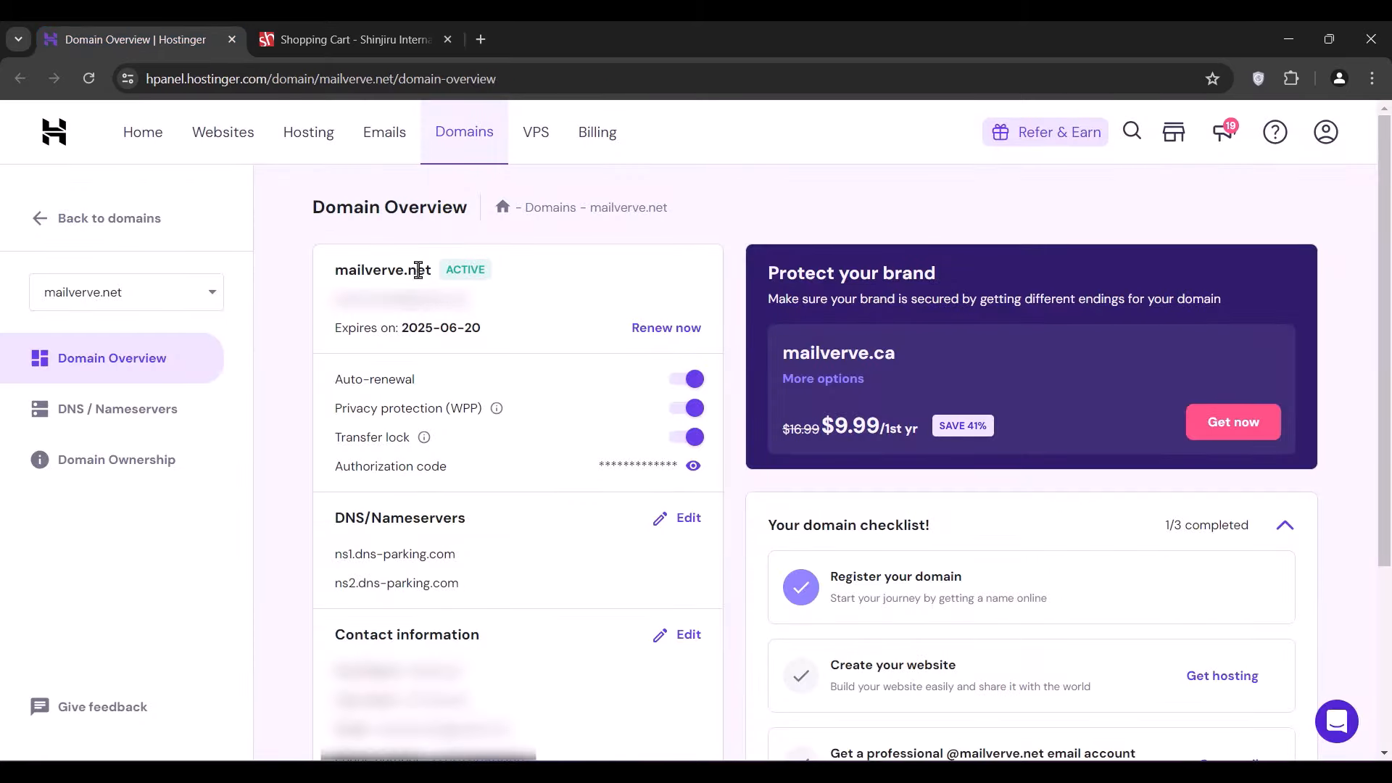
{"action": "double_click", "coordinate": [373, 271]}
{"action": "right_click", "coordinate": [377, 274]}
{"action": "left_click", "coordinate": [388, 288]}
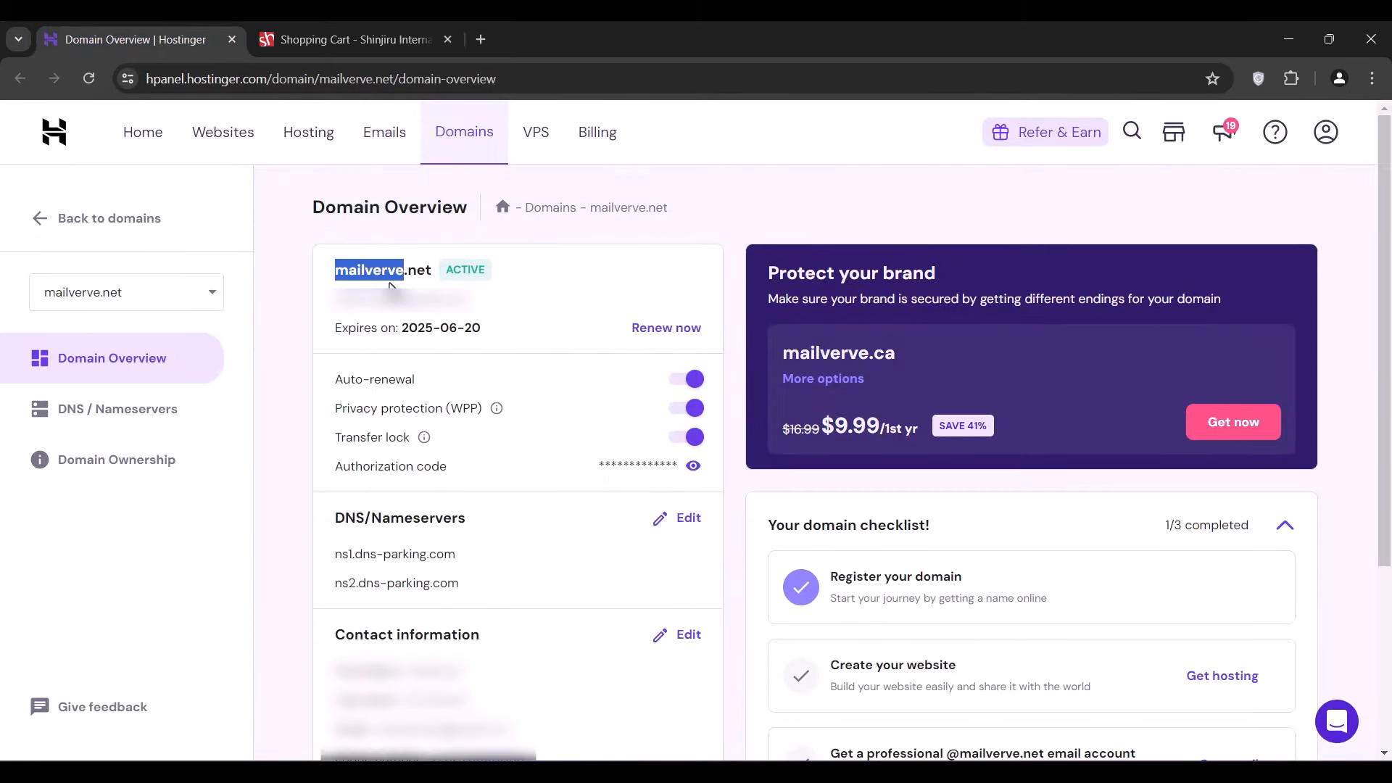
{"action": "left_click", "coordinate": [346, 23]}
{"action": "key", "text": "ctrl+v"}
{"action": "key", "text": "Tab"}
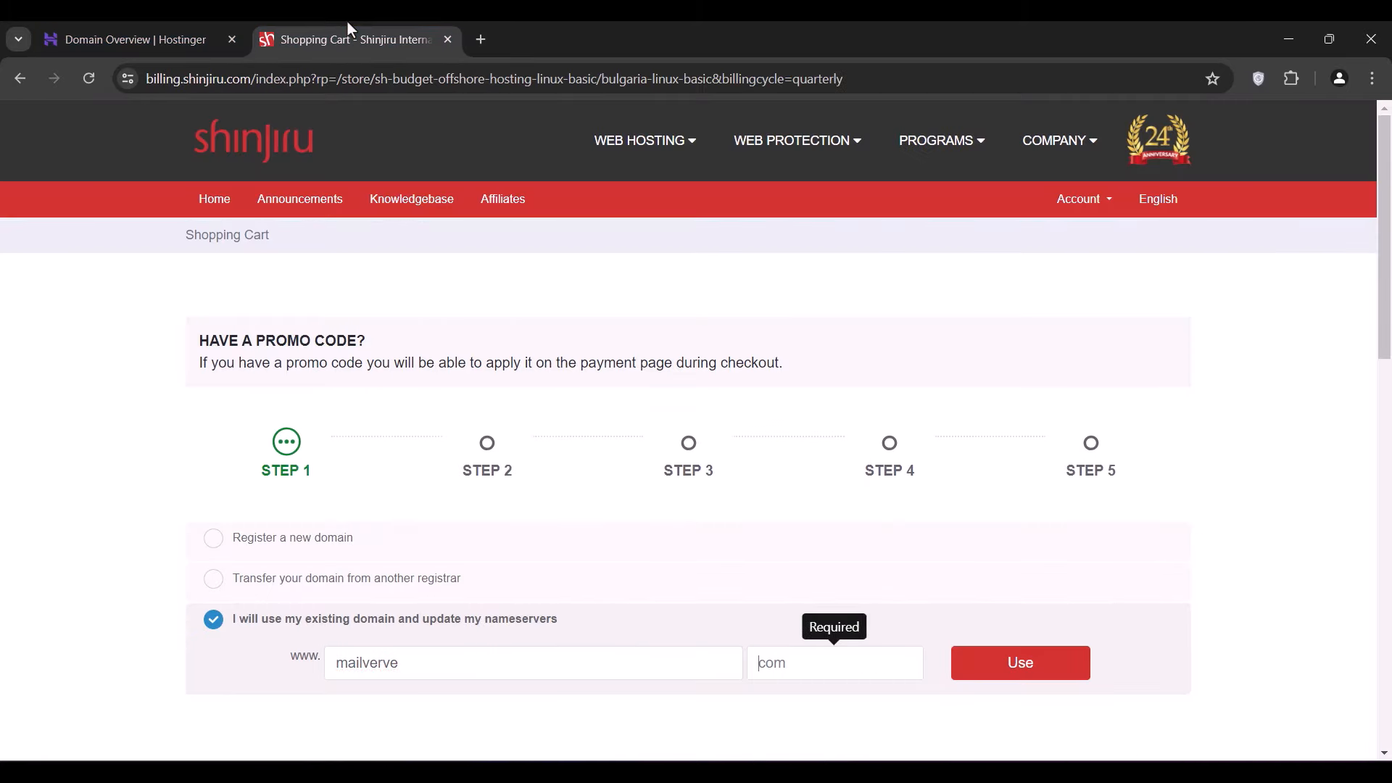
{"action": "type", "text": "net"}
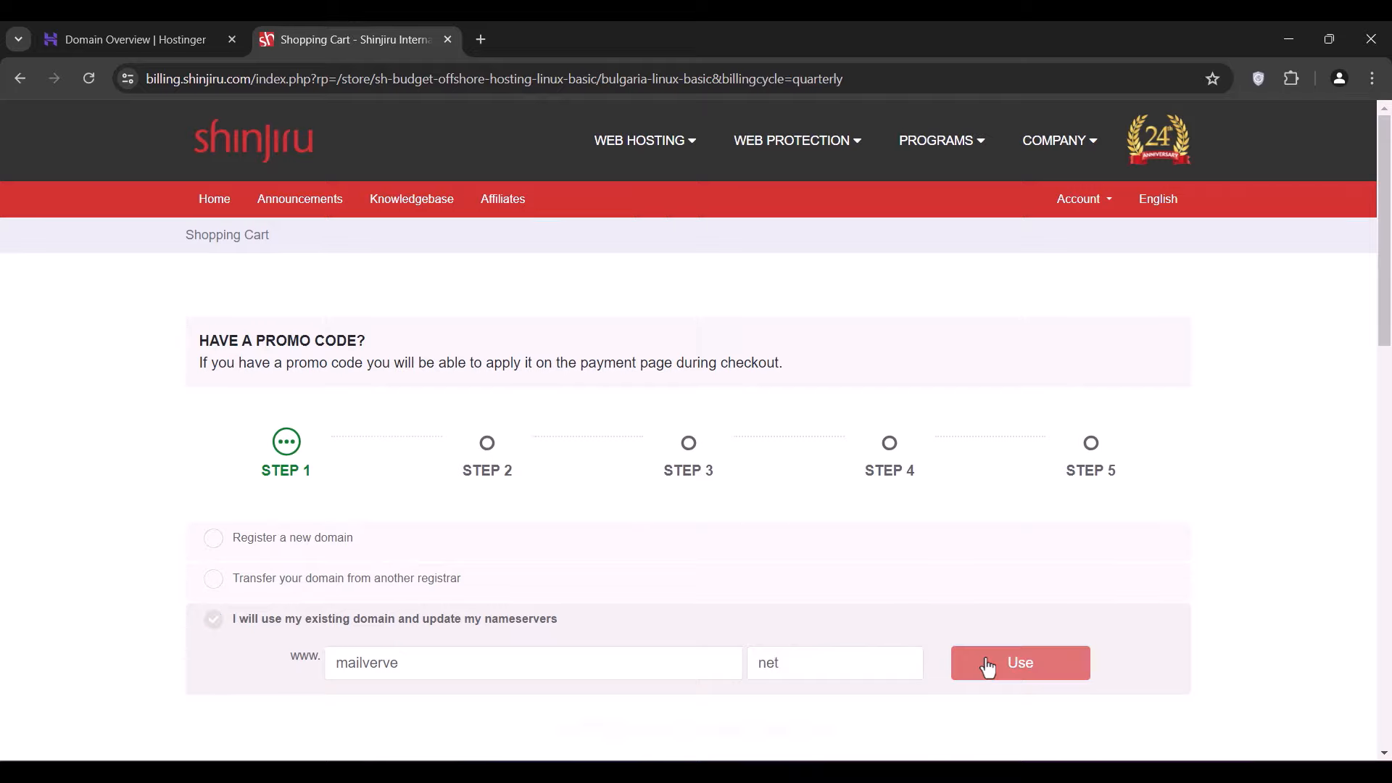
{"action": "left_click", "coordinate": [987, 665]}
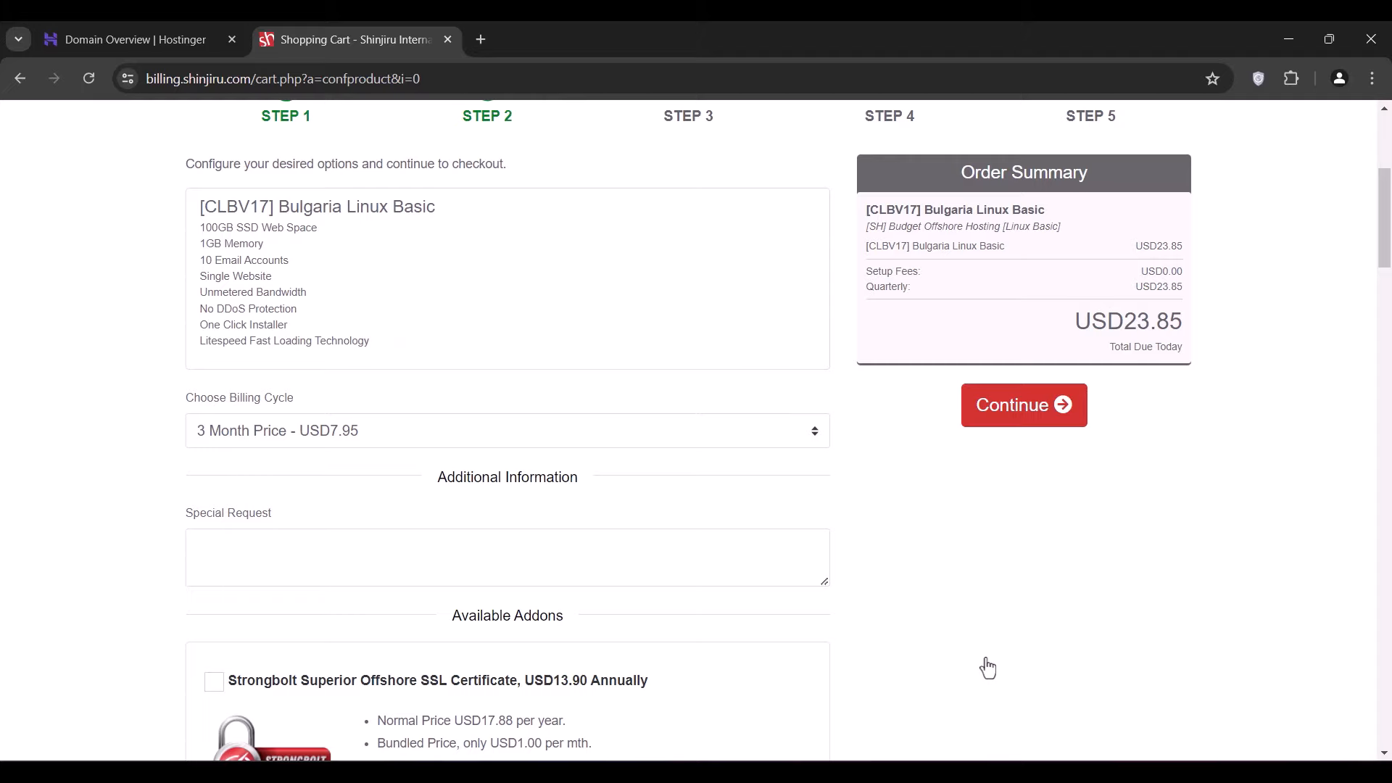
- Continue to checkout, fill in the personal and billing details, and accept the terms of service
{"action": "left_click", "coordinate": [975, 401]}
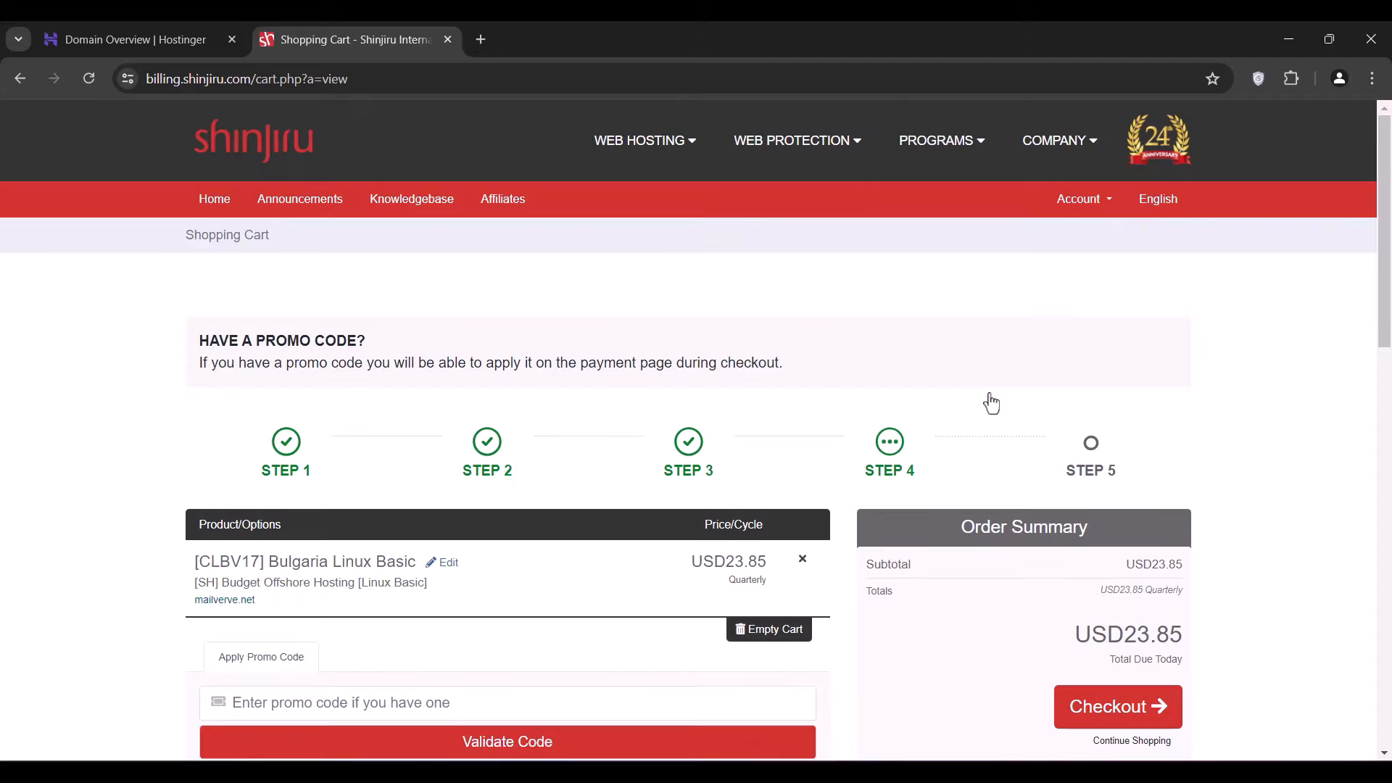
{"action": "left_click", "coordinate": [1091, 708]}
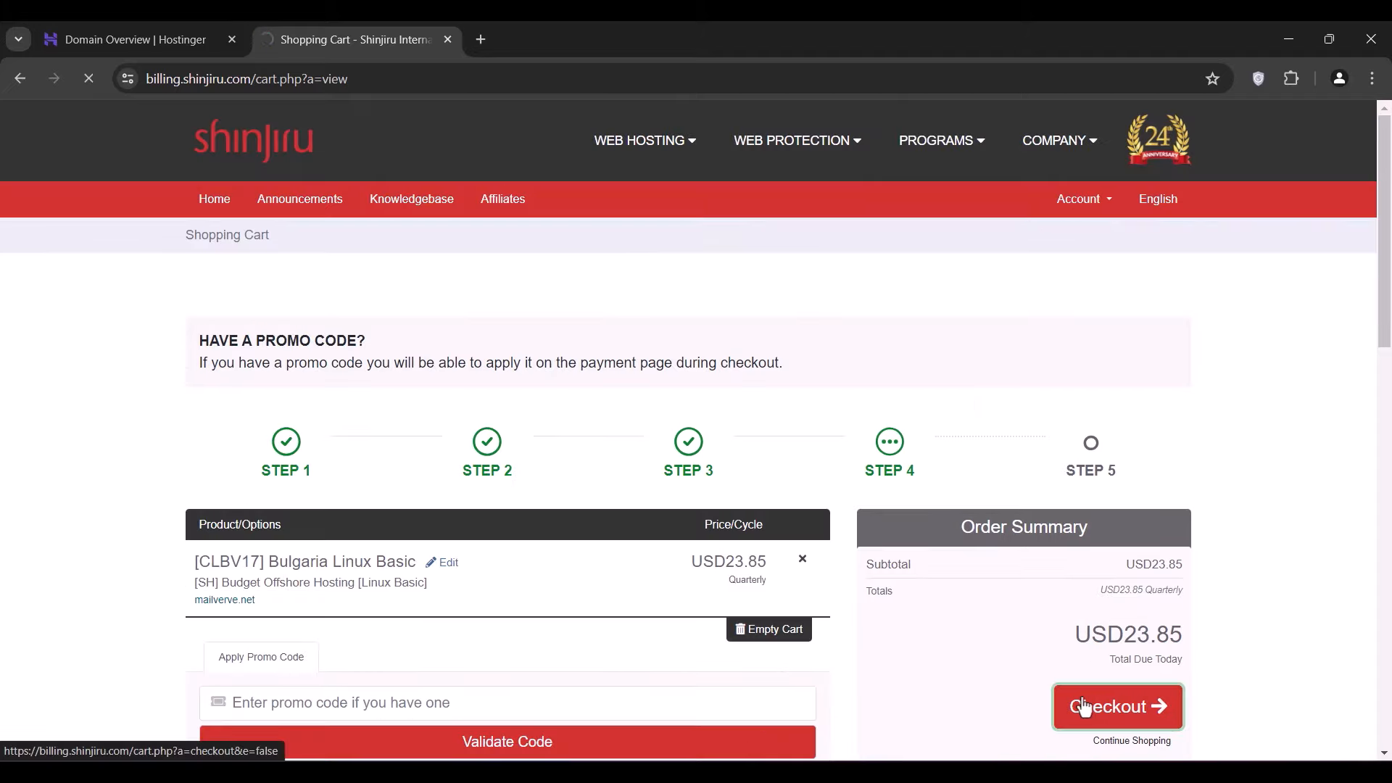
{"action": "scroll", "coordinate": [1084, 707], "scroll_direction": "down", "scroll_amount": 4}
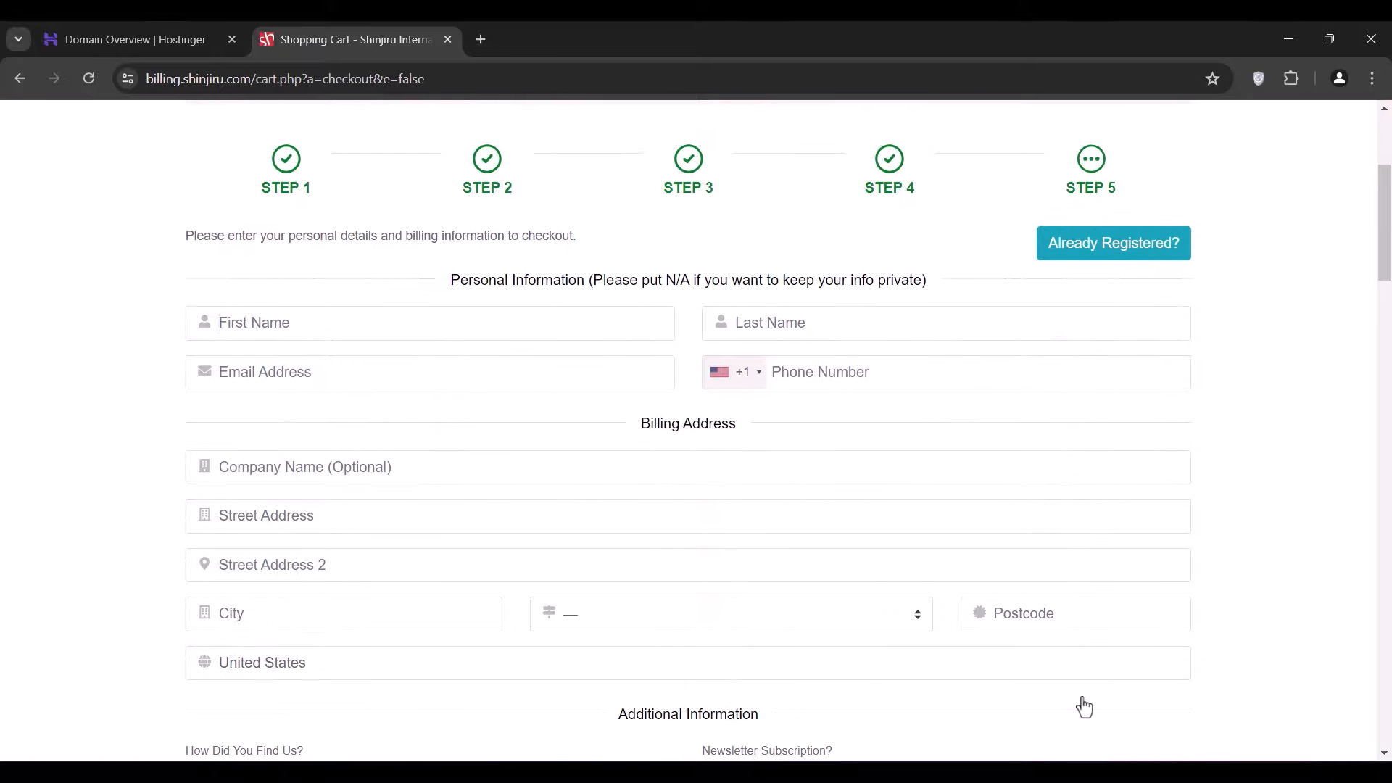
{"action": "type", "text": "F"}
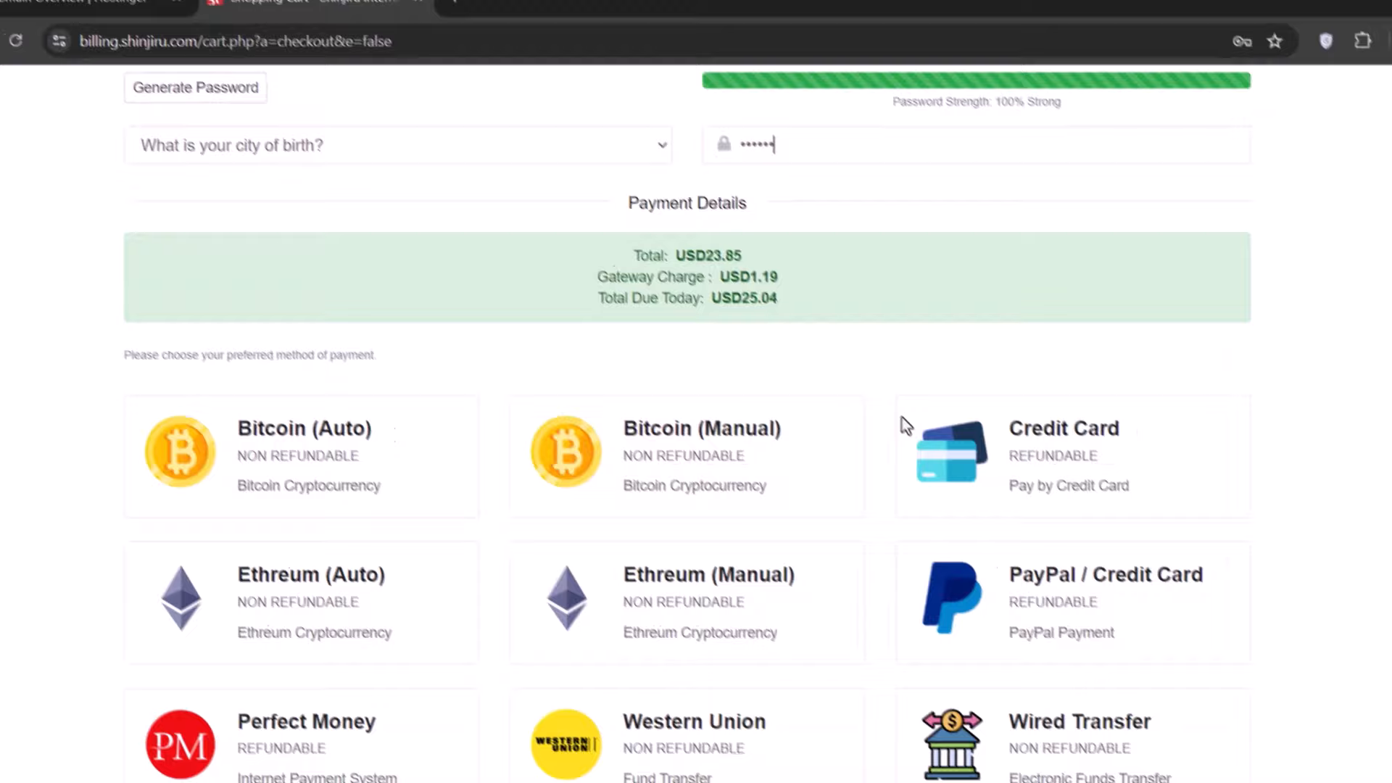
{"action": "scroll", "coordinate": [885, 421], "scroll_direction": "down", "scroll_amount": 5}
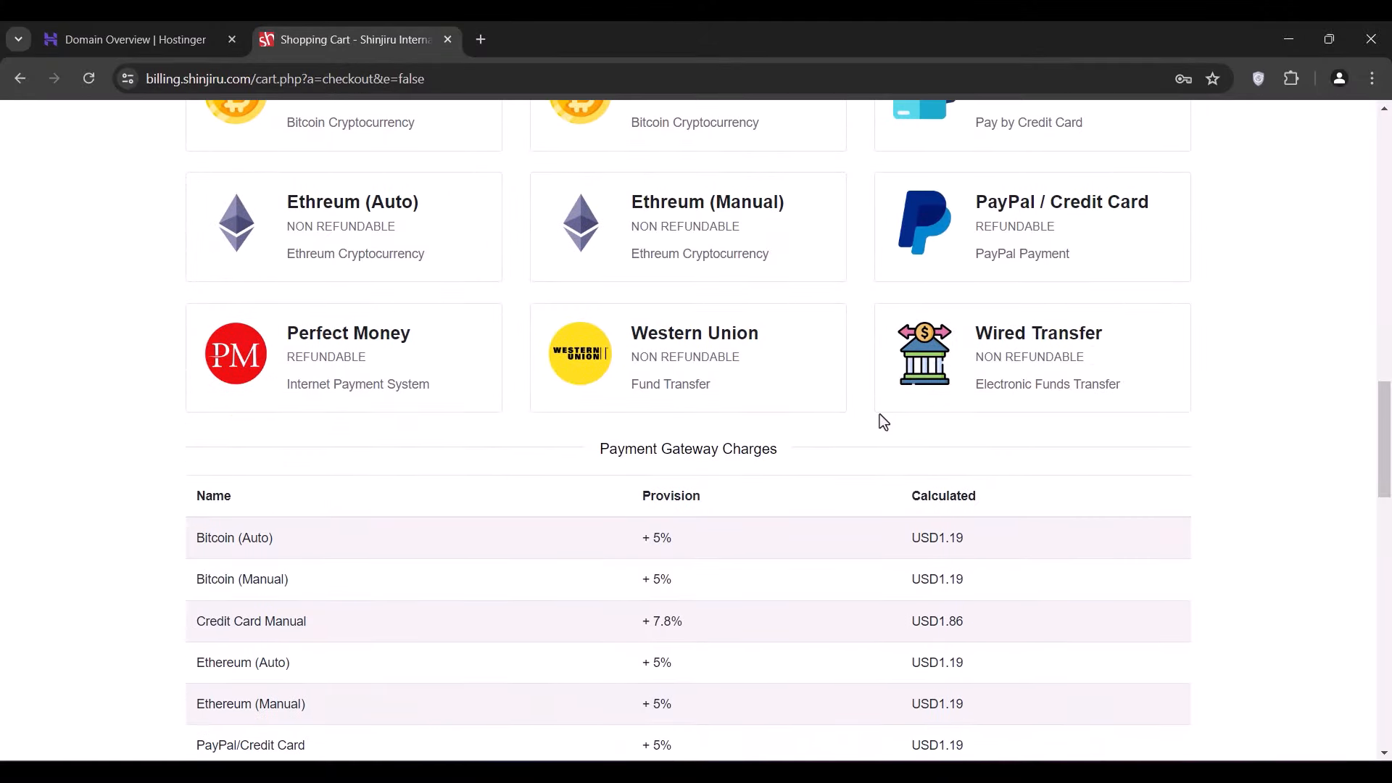
{"action": "scroll", "coordinate": [881, 419], "scroll_direction": "up", "scroll_amount": 3}
{"action": "scroll", "coordinate": [398, 353], "scroll_direction": "down", "scroll_amount": 10}
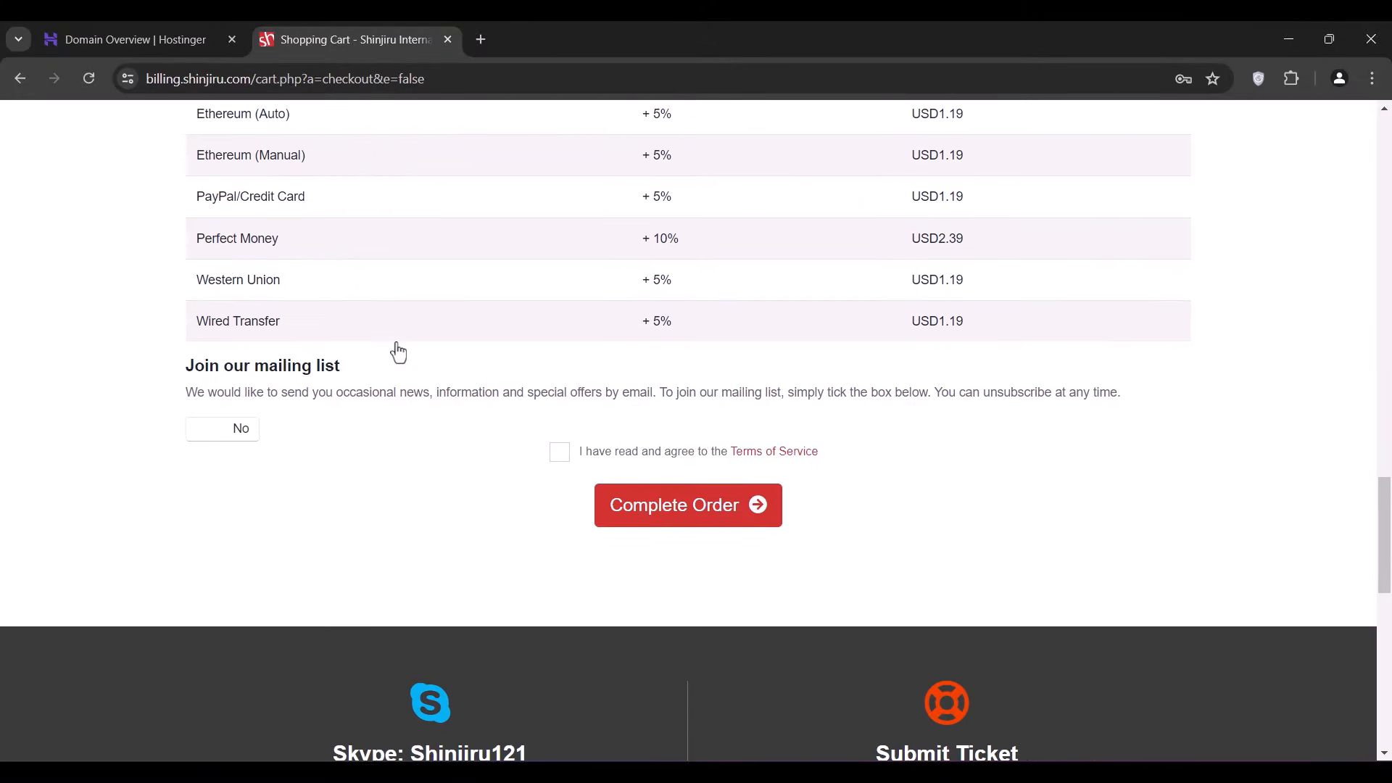
{"action": "left_click", "coordinate": [559, 317]}
- Place the order, pay the invoice in Bitcoin, then sign in to mailverve.net's cPanel
{"action": "left_click", "coordinate": [625, 371]}
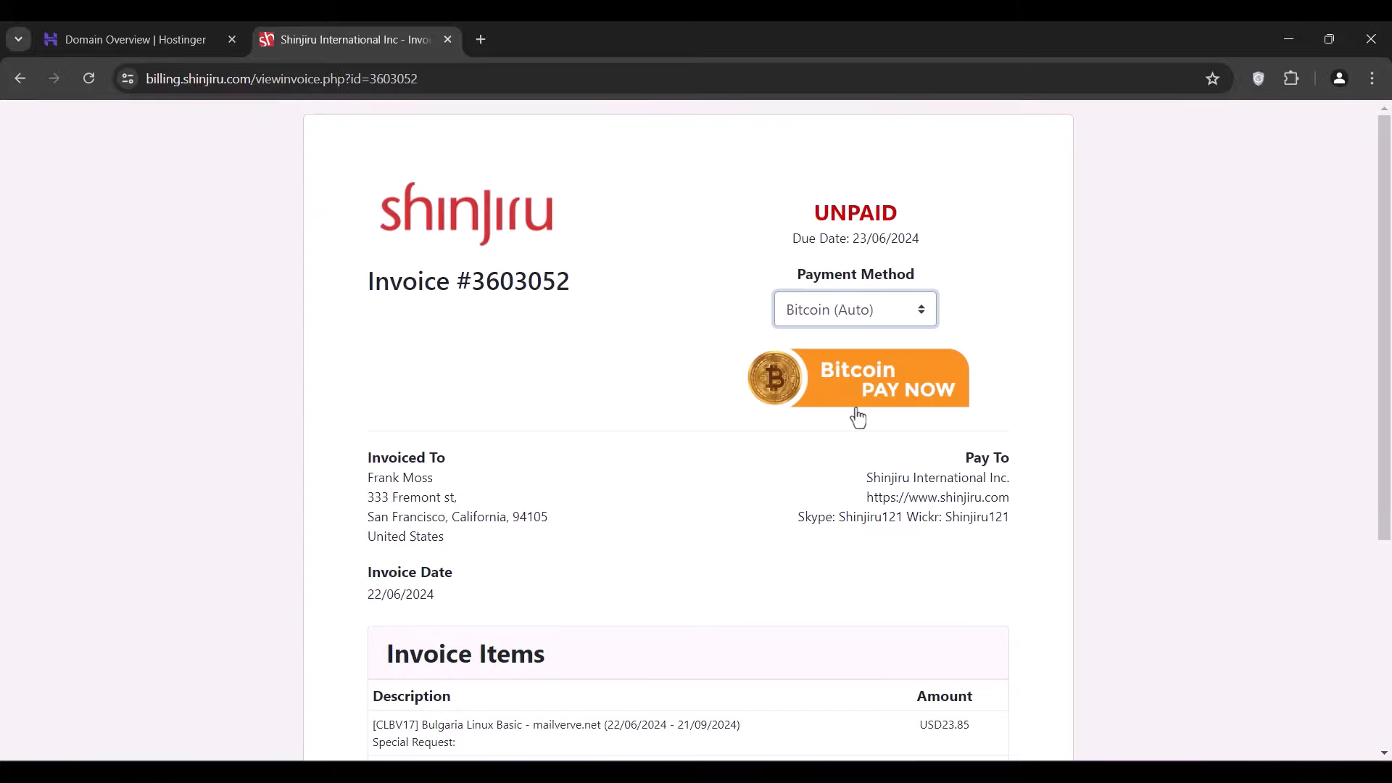
{"action": "left_click", "coordinate": [856, 408]}
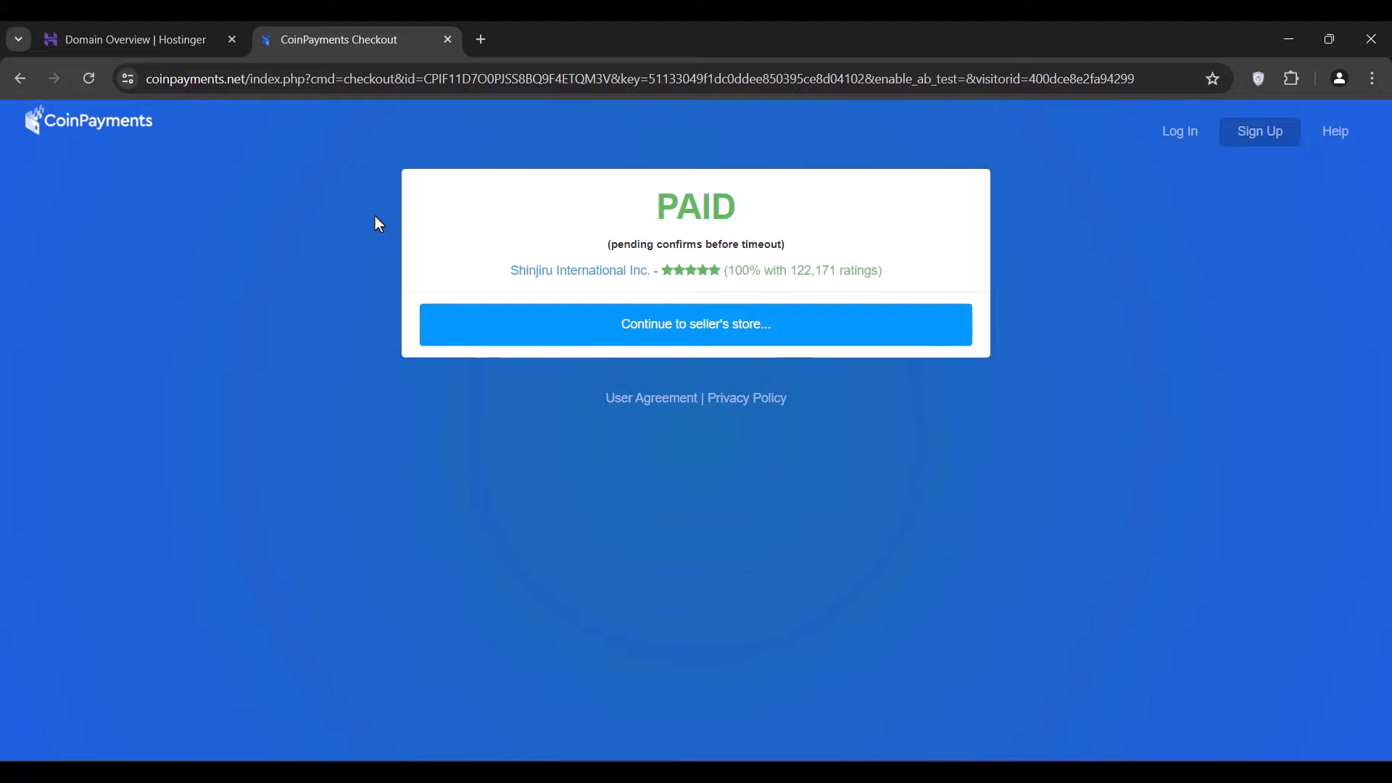
{"action": "left_click", "coordinate": [590, 335]}
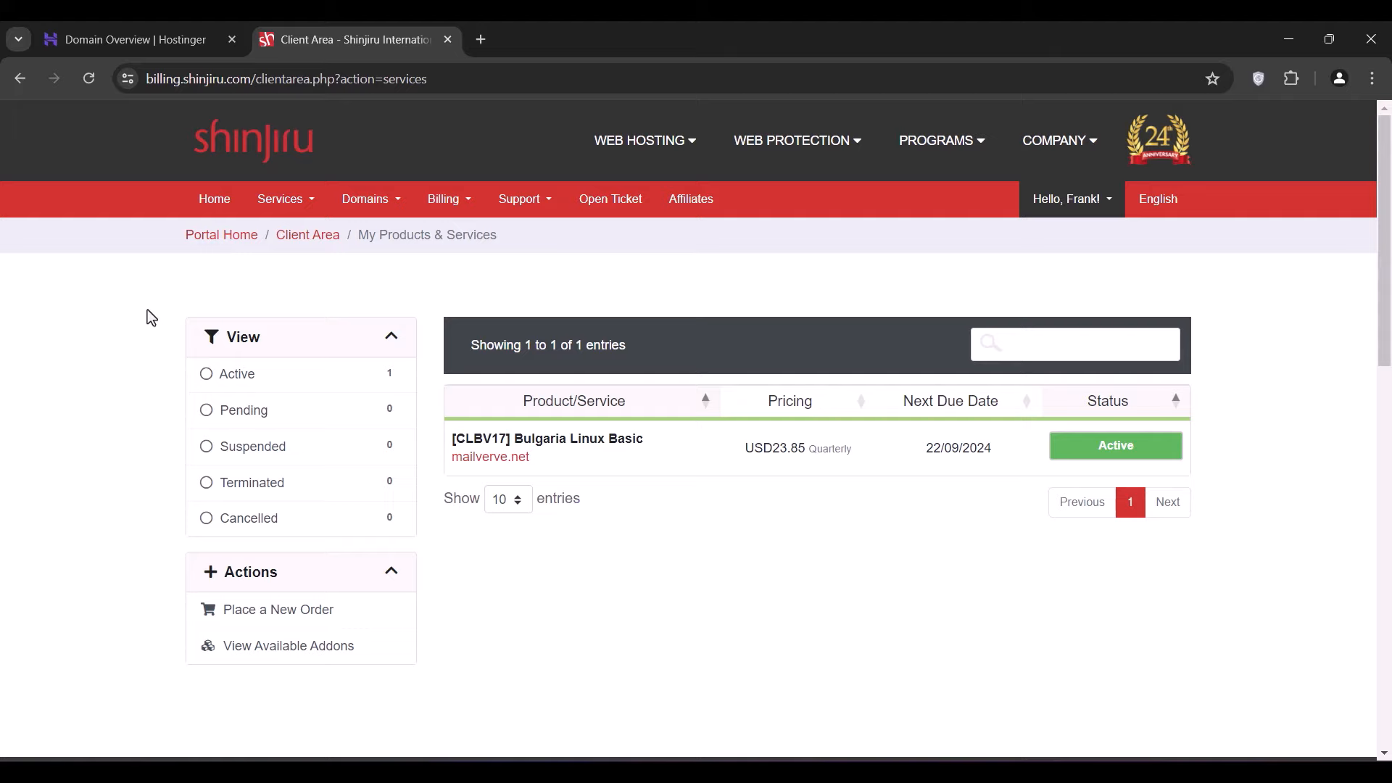
{"action": "left_click", "coordinate": [586, 446]}
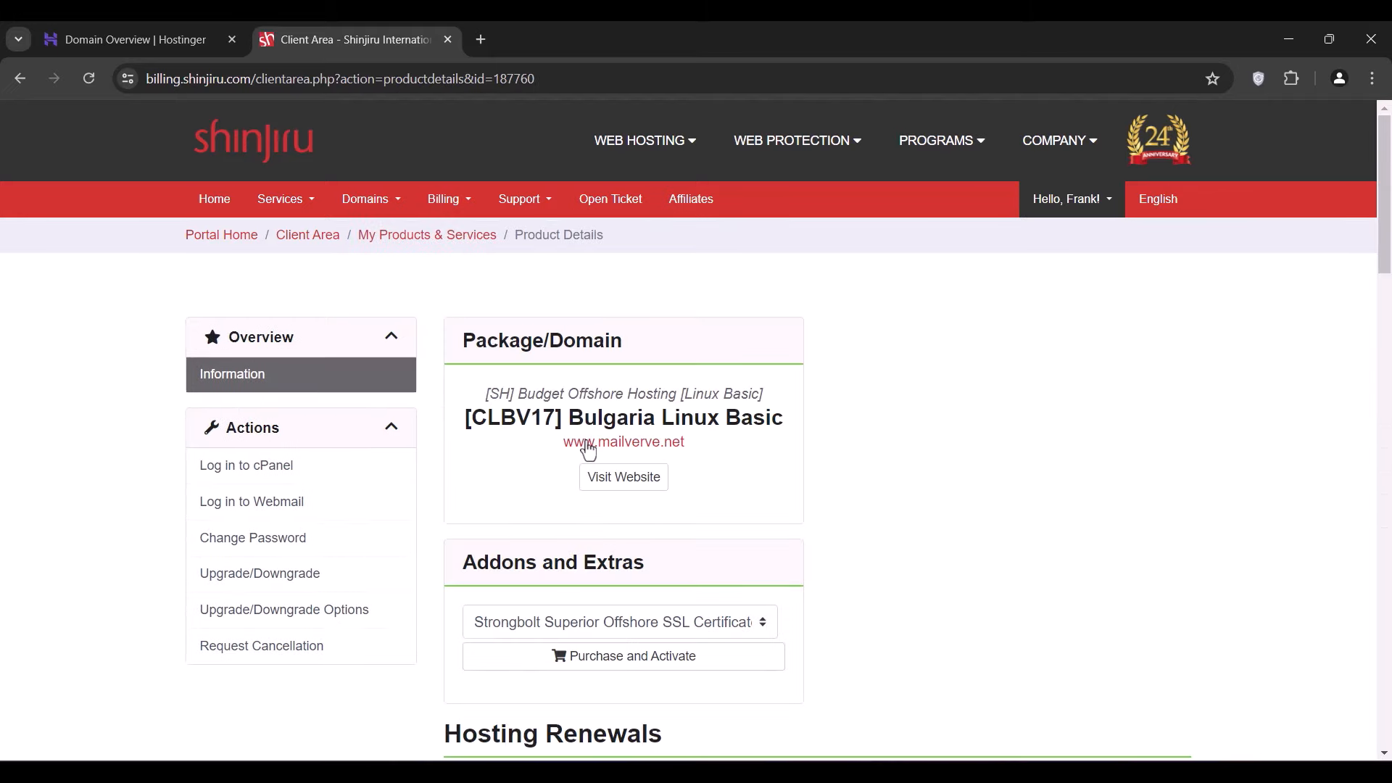
{"action": "left_click", "coordinate": [236, 466]}
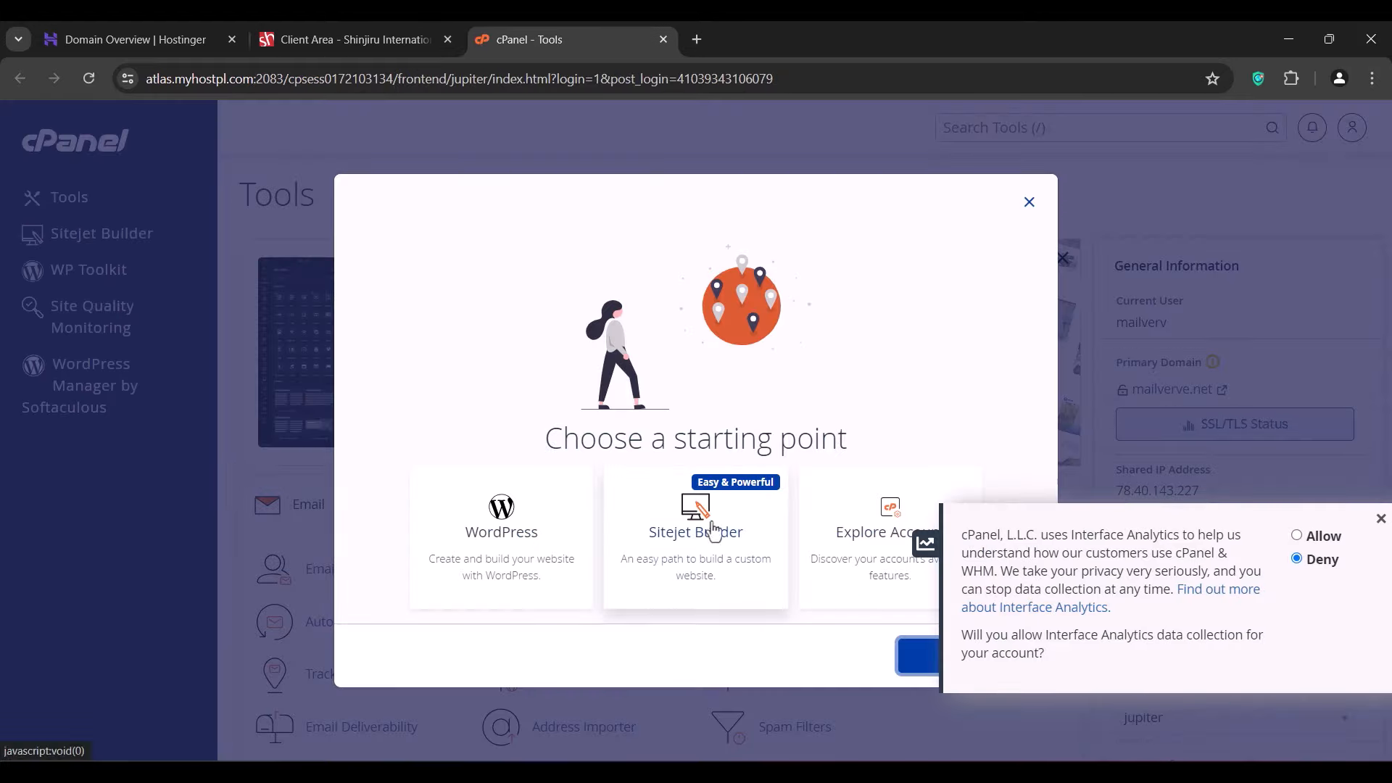
- Deny cPanel analytics collection, close the starting-point prompt, and open a new browser tab
{"action": "left_click", "coordinate": [1377, 519]}
{"action": "left_click", "coordinate": [1028, 203]}
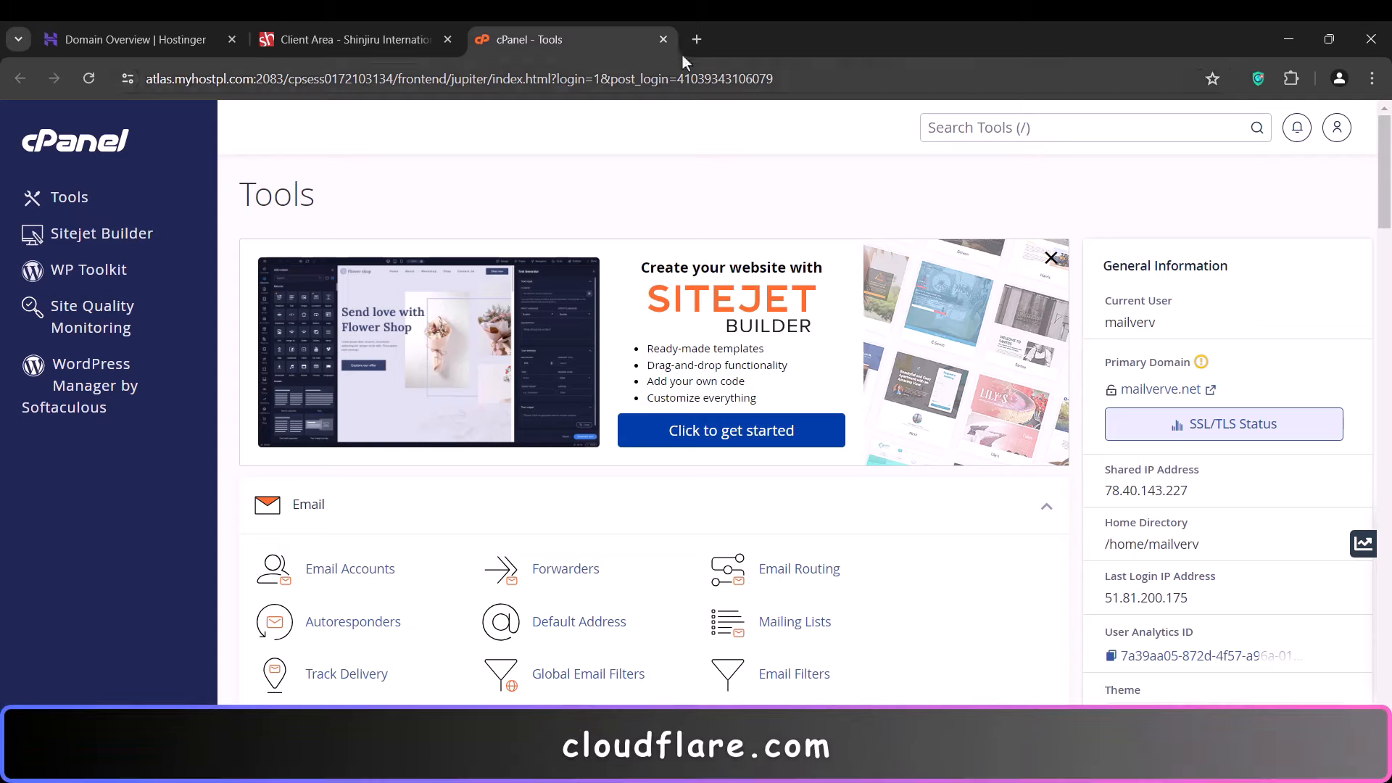
{"action": "left_click", "coordinate": [698, 39]}
- Log in to Cloudflare and start adding a site, clearing the wrongly autofilled domain
{"action": "type", "text": "cl"}
{"action": "key", "text": "Return"}
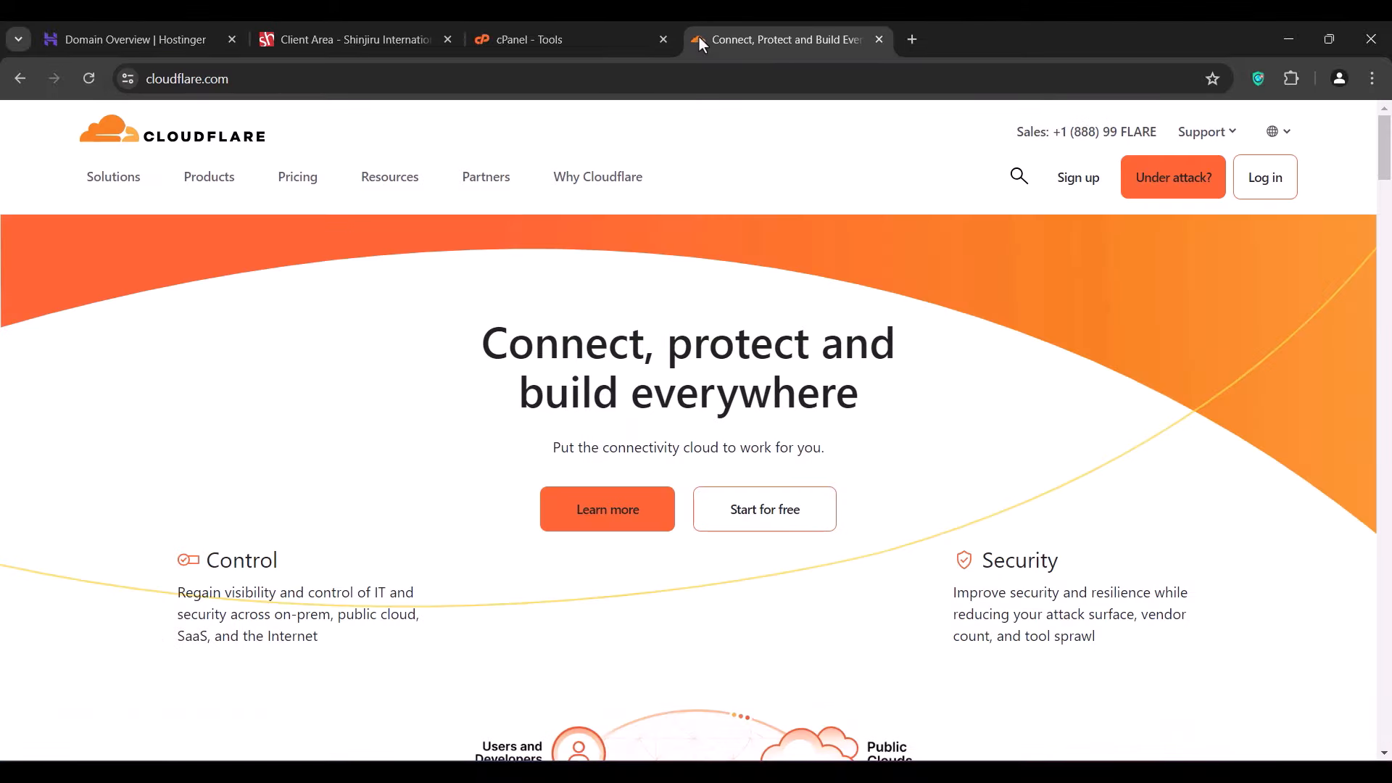
{"action": "left_click", "coordinate": [1272, 177]}
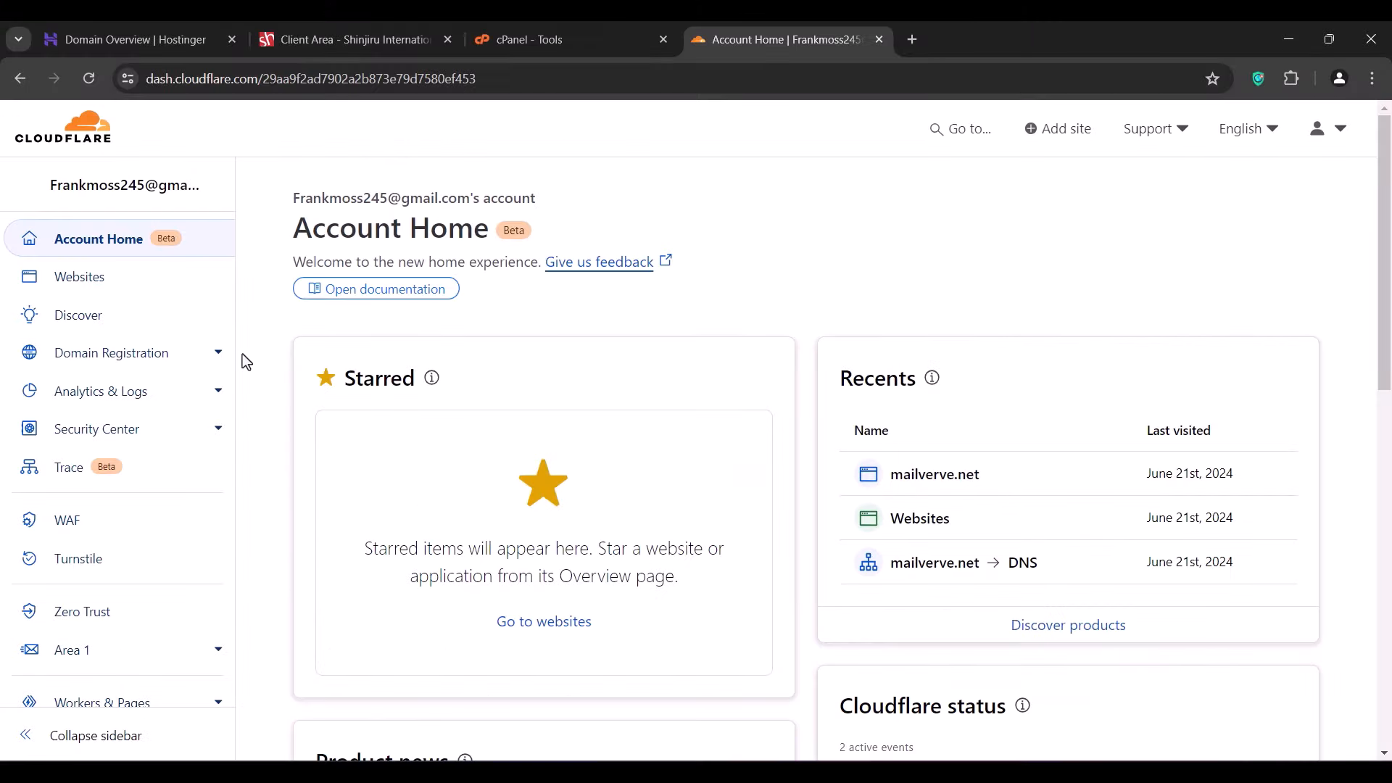
{"action": "left_click", "coordinate": [1068, 135]}
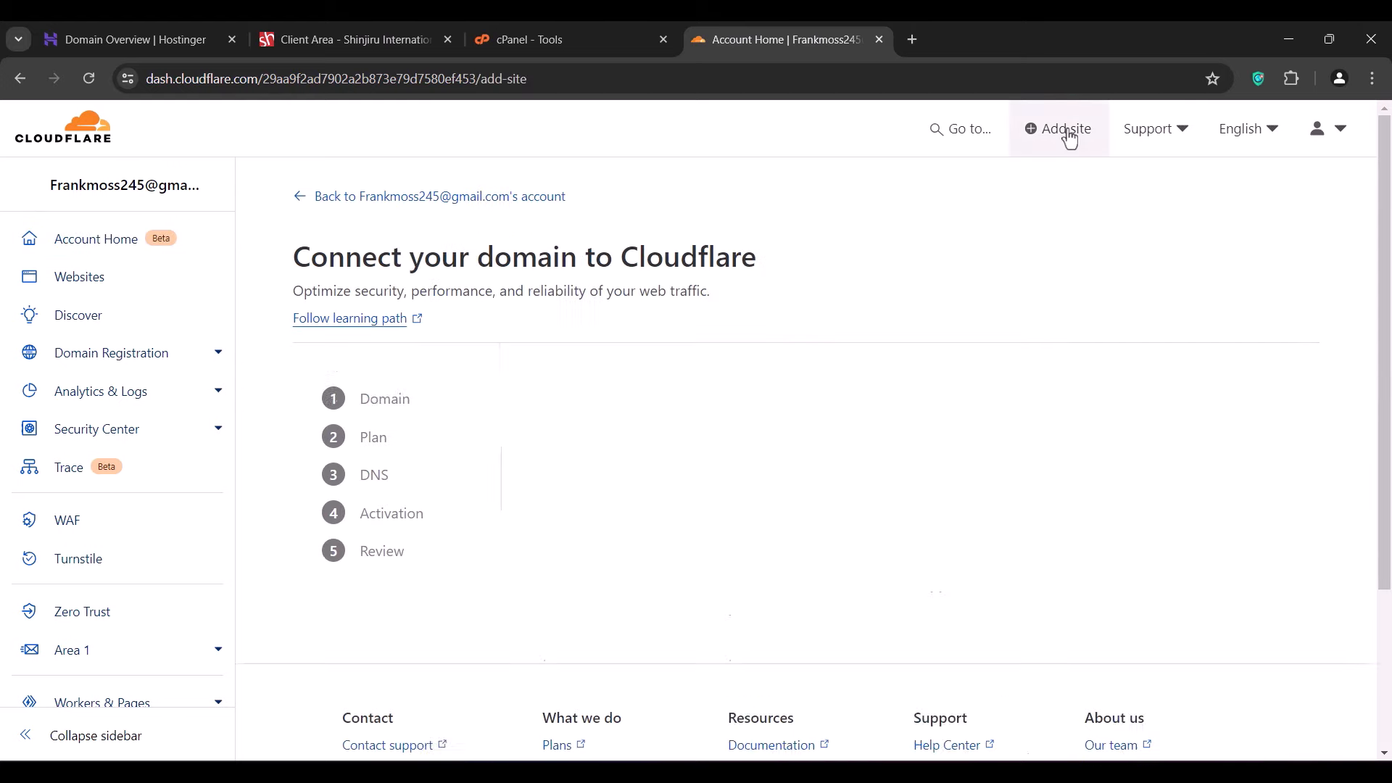
{"action": "scroll", "coordinate": [598, 420], "scroll_direction": "down", "scroll_amount": 4}
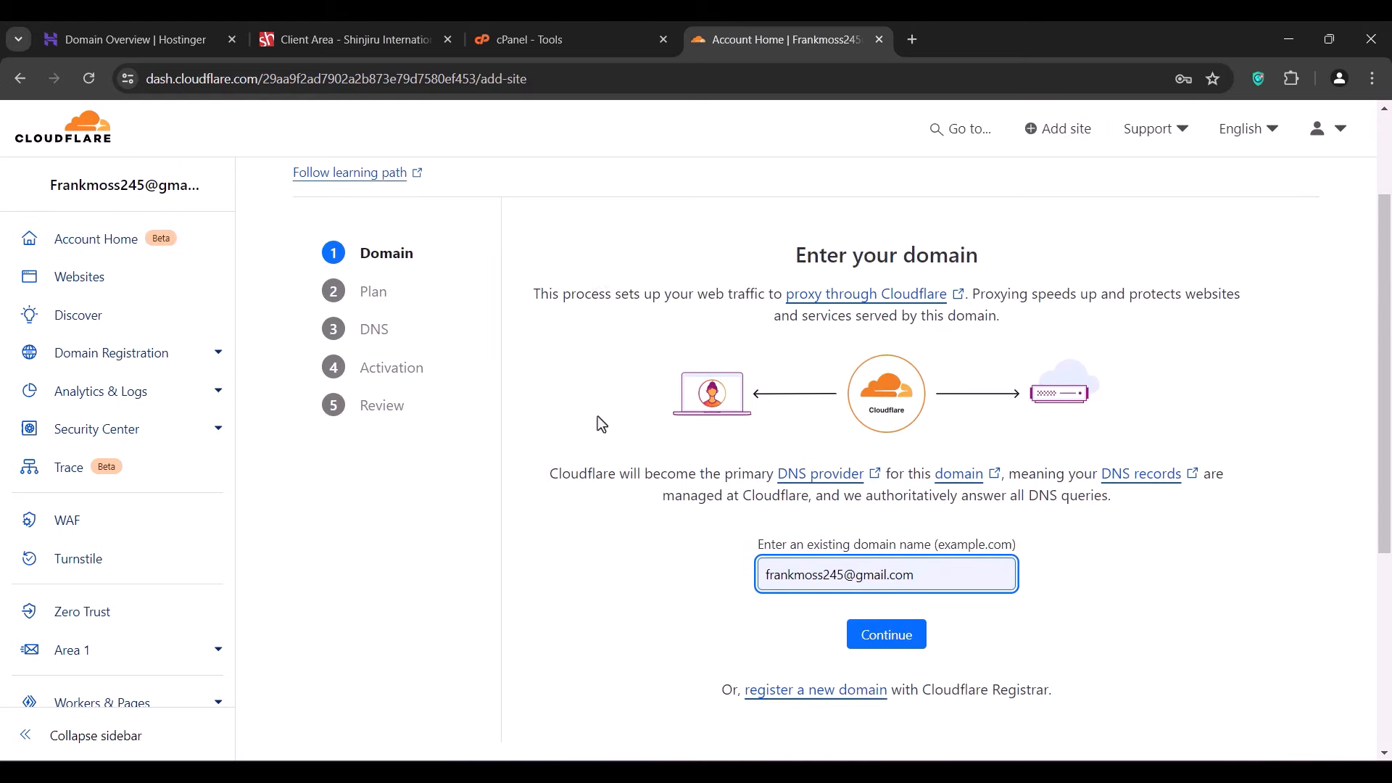
{"action": "key", "text": "ctrl+a"}
{"action": "key", "text": "BackSpace"}
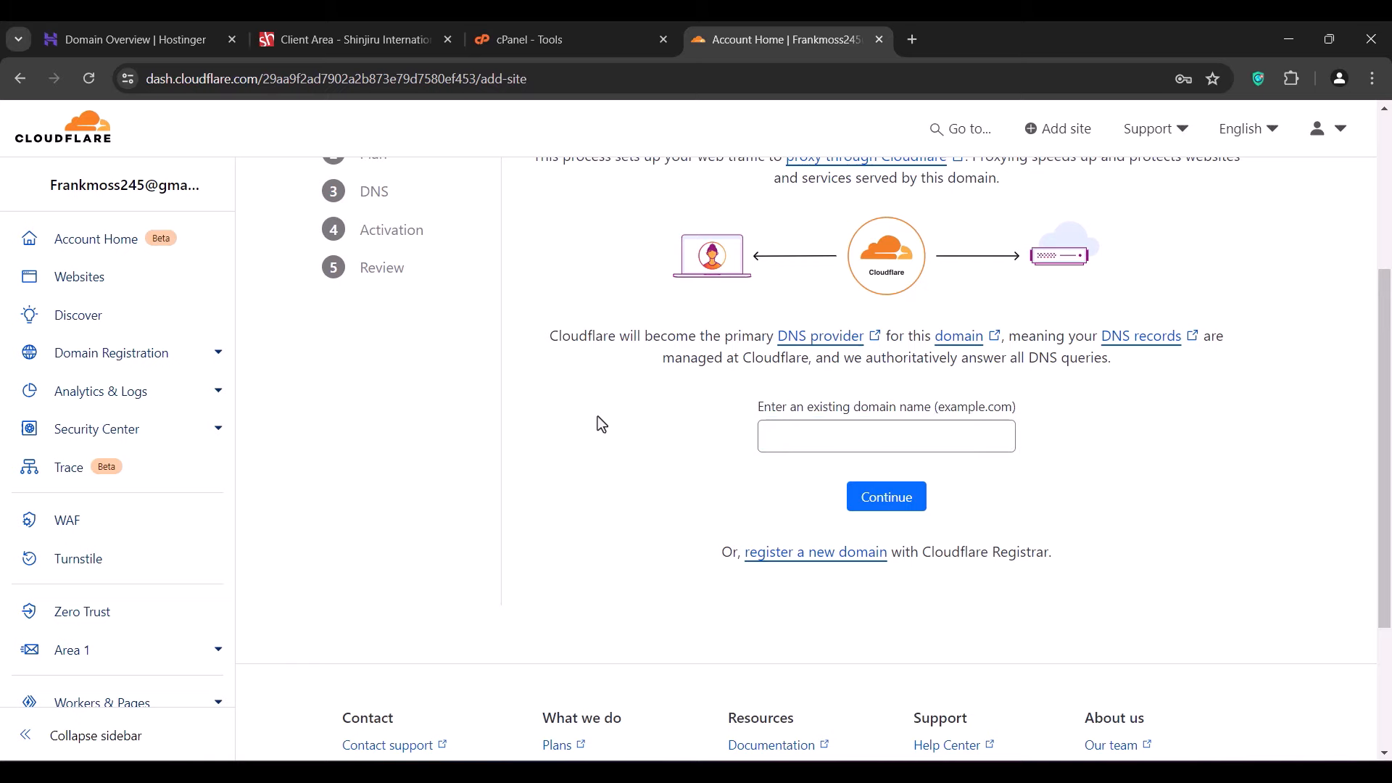
- Enter mailverve.net, copied from Hostinger, as the new site's domain and continue
{"action": "left_click", "coordinate": [142, 37]}
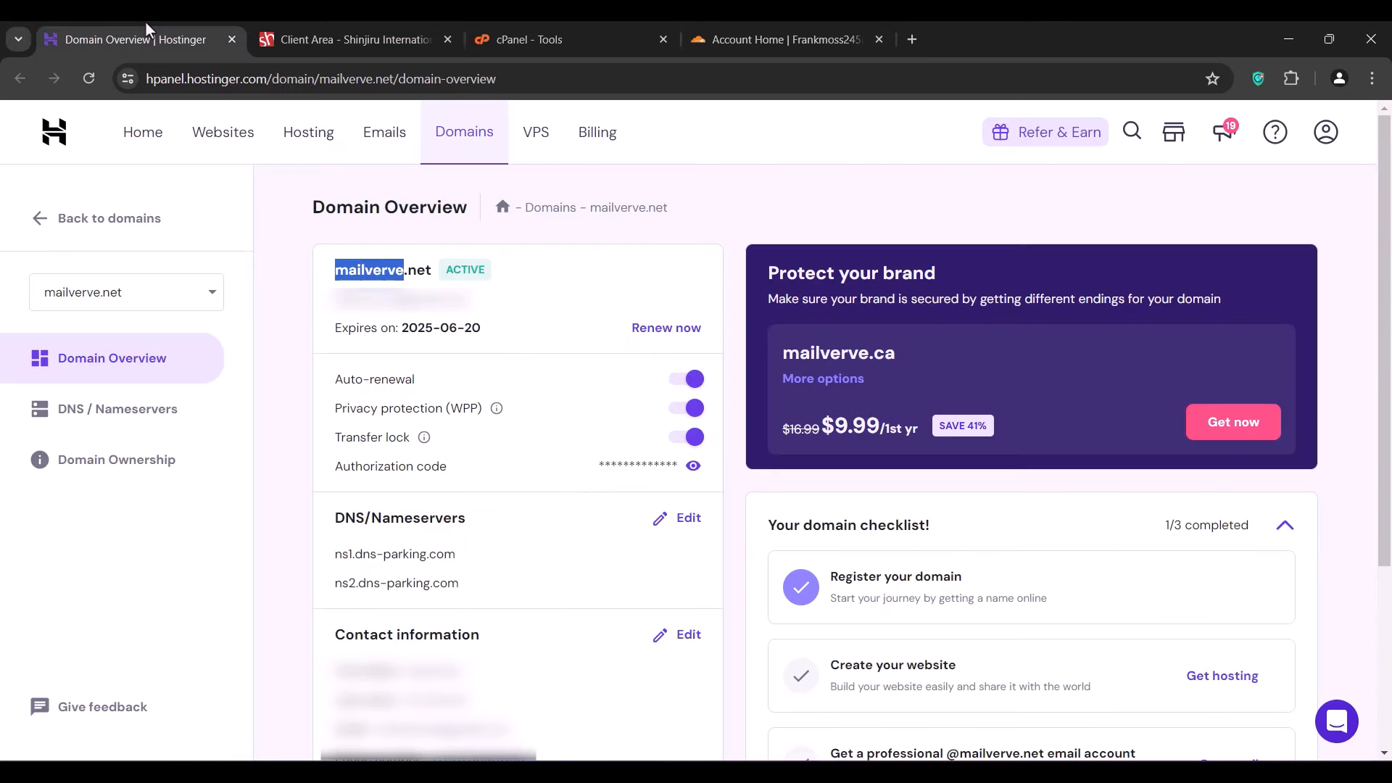
{"action": "double_click", "coordinate": [379, 270]}
{"action": "right_click", "coordinate": [380, 270]}
{"action": "left_click", "coordinate": [406, 285]}
{"action": "left_click", "coordinate": [804, 27]}
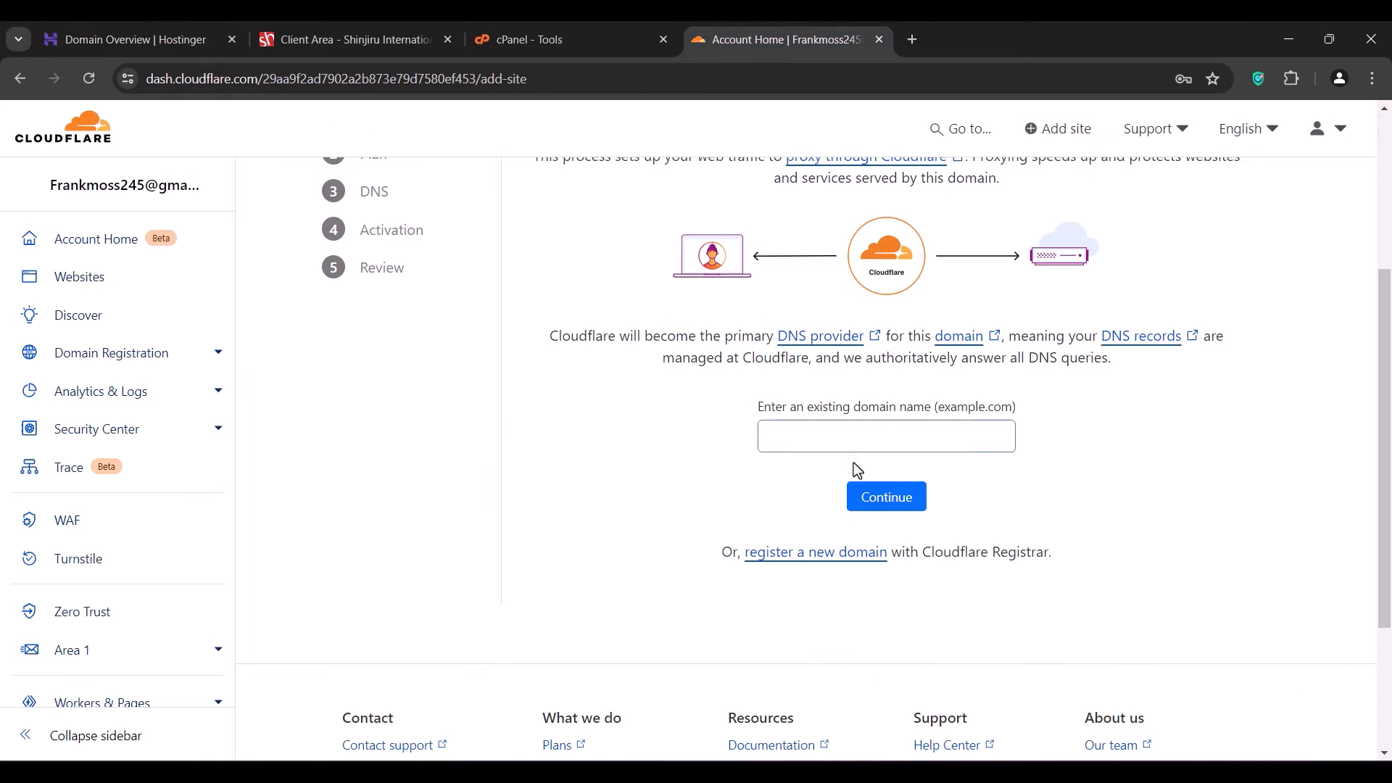
{"action": "left_click", "coordinate": [852, 442]}
{"action": "key", "text": "ctrl+v"}
{"action": "left_click", "coordinate": [856, 493]}
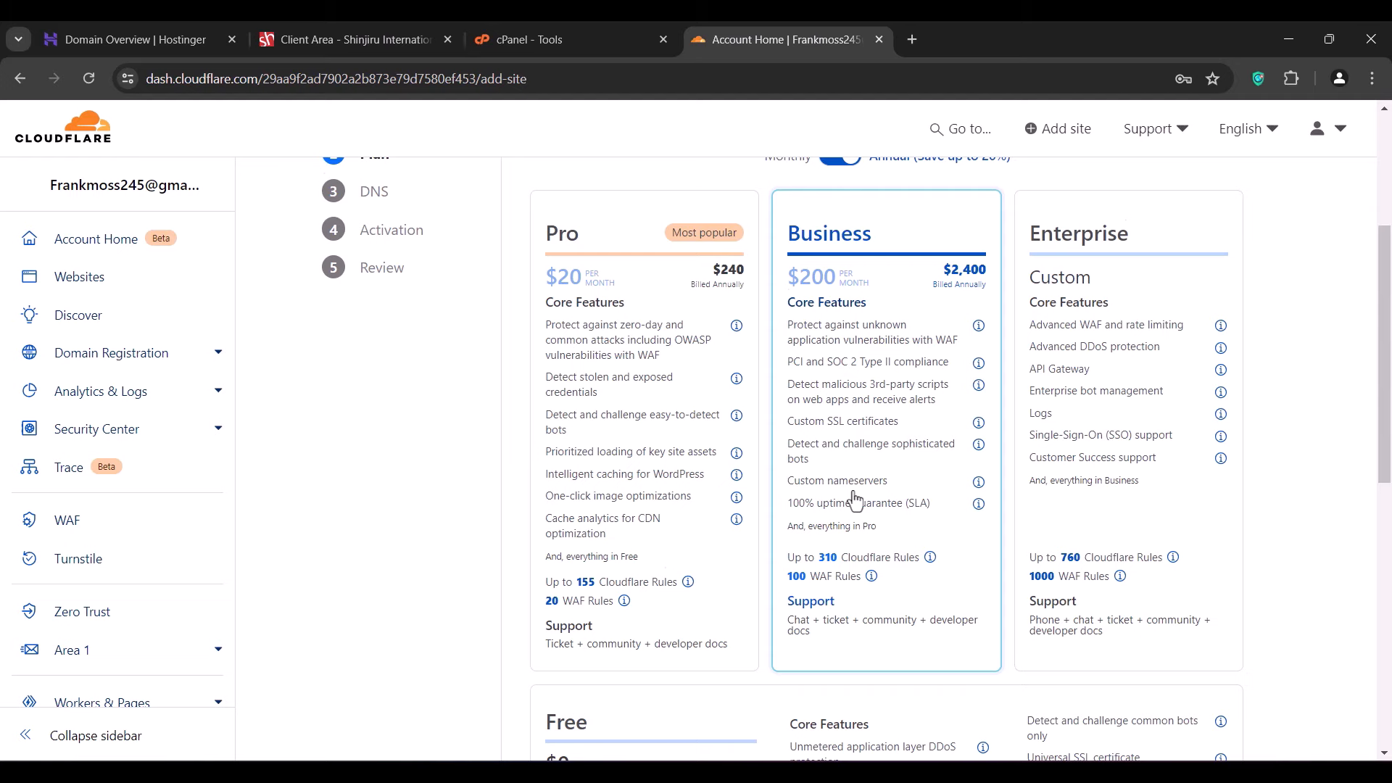
- Select and confirm Cloudflare's Free plan
{"action": "scroll", "coordinate": [854, 500], "scroll_direction": "down", "scroll_amount": 3}
{"action": "left_click", "coordinate": [758, 488]}
{"action": "left_click", "coordinate": [872, 661]}
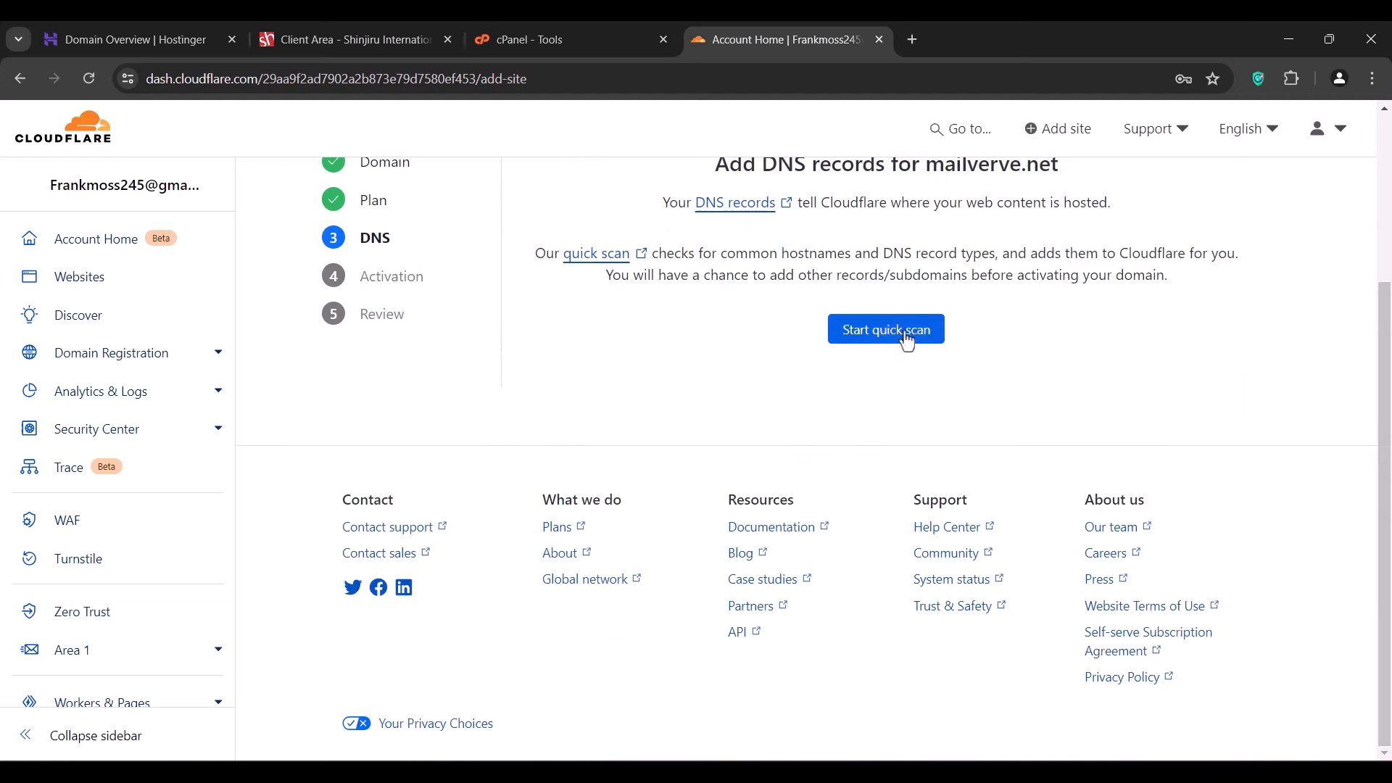
- Scan mailverve.net's existing DNS records and continue to nameserver activation
{"action": "left_click", "coordinate": [906, 339]}
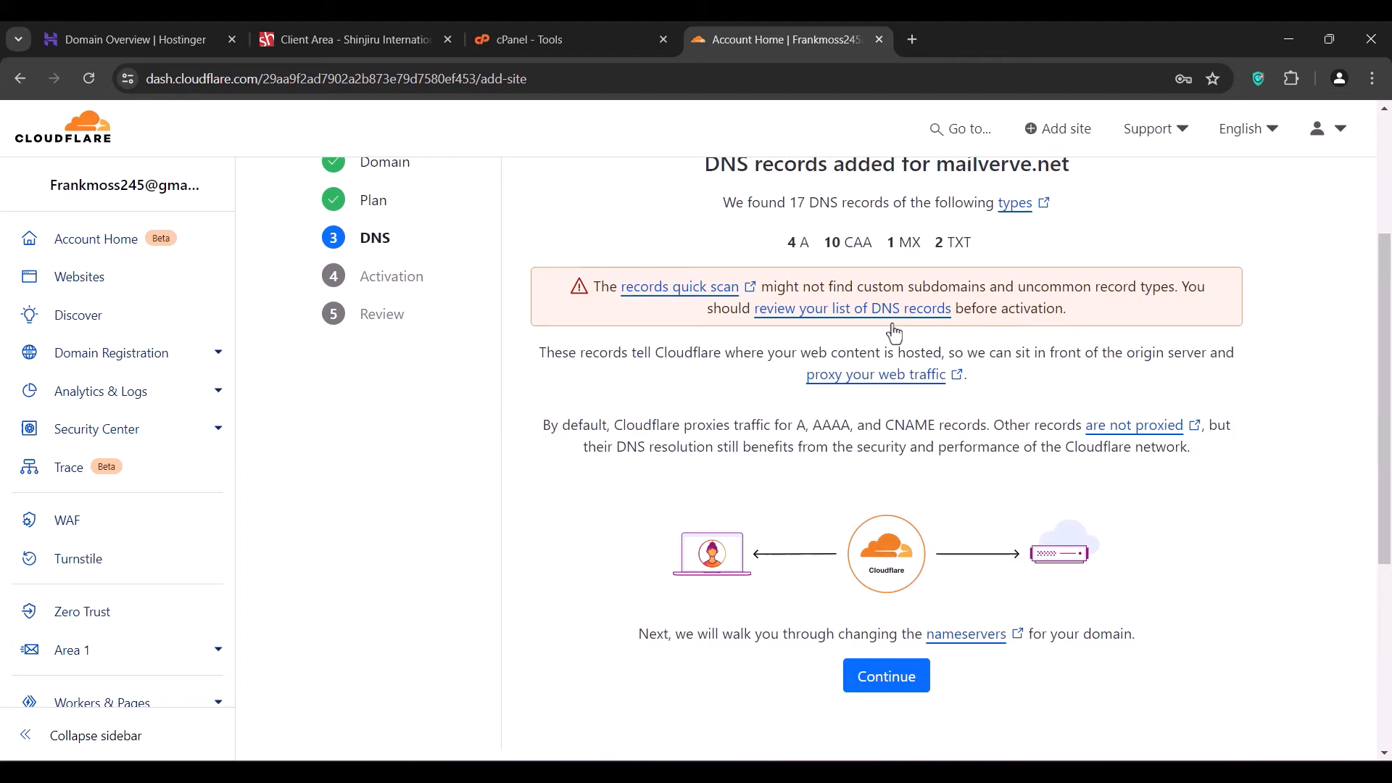
{"action": "scroll", "coordinate": [894, 333], "scroll_direction": "up", "scroll_amount": 2}
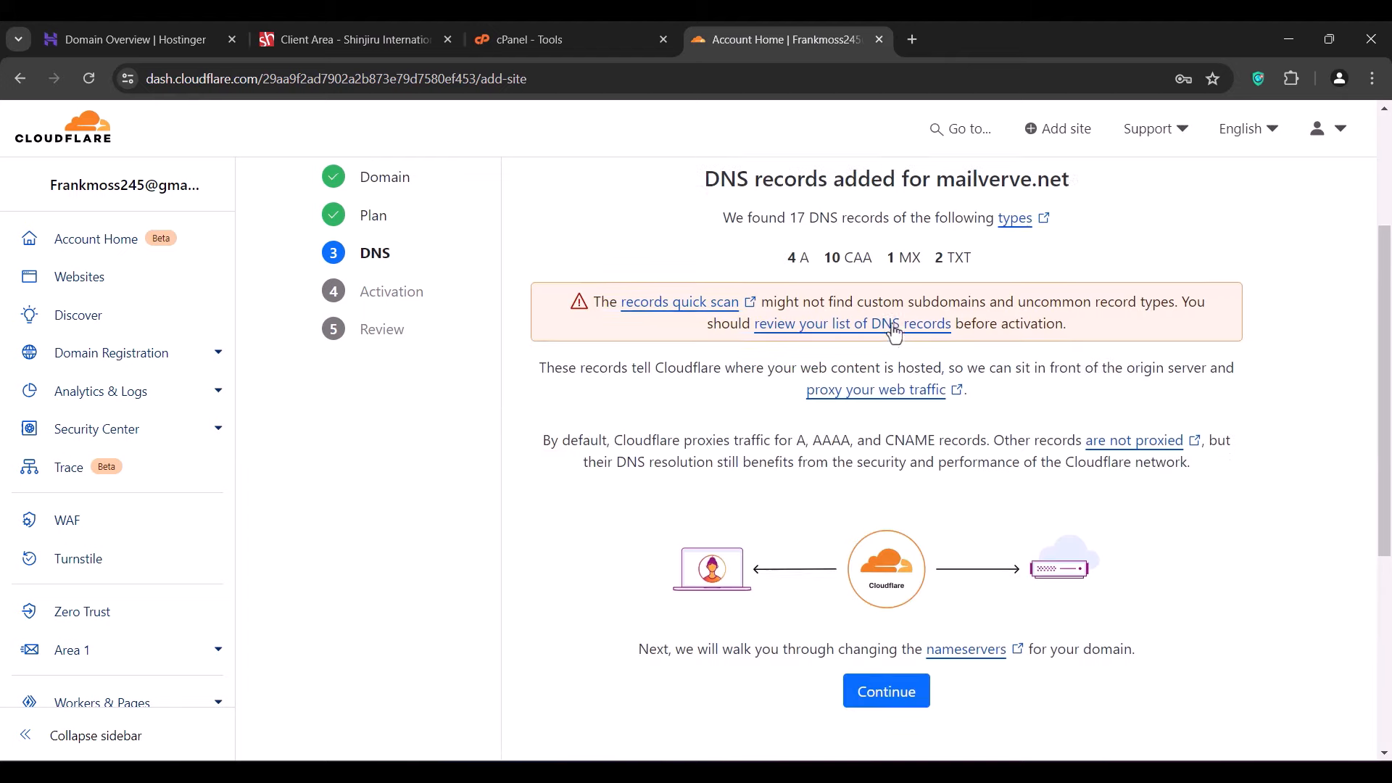
{"action": "scroll", "coordinate": [914, 580], "scroll_direction": "down", "scroll_amount": 3}
{"action": "left_click", "coordinate": [887, 609]}
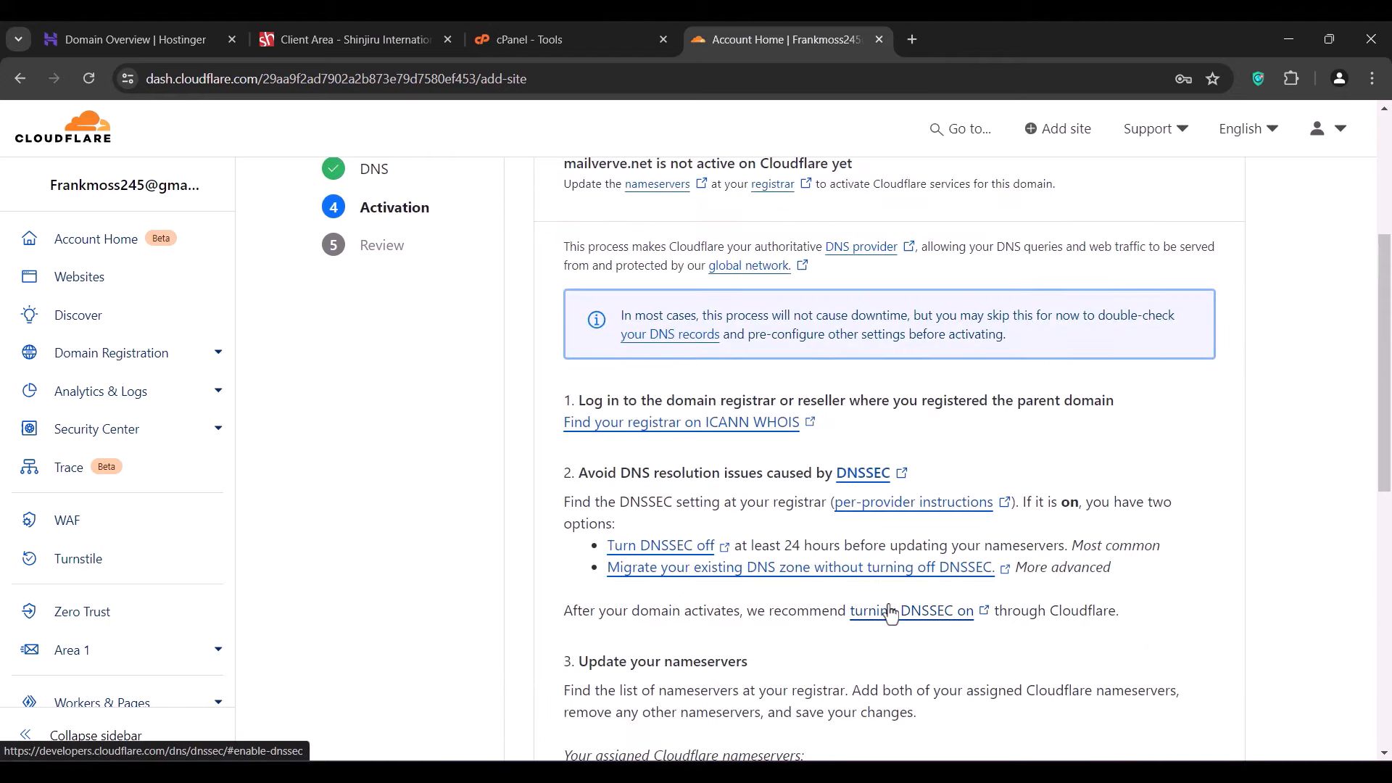
- Copy quincy.ns.cloudflare.com and return to the Hostinger domain page
{"action": "scroll", "coordinate": [891, 612], "scroll_direction": "down", "scroll_amount": 4}
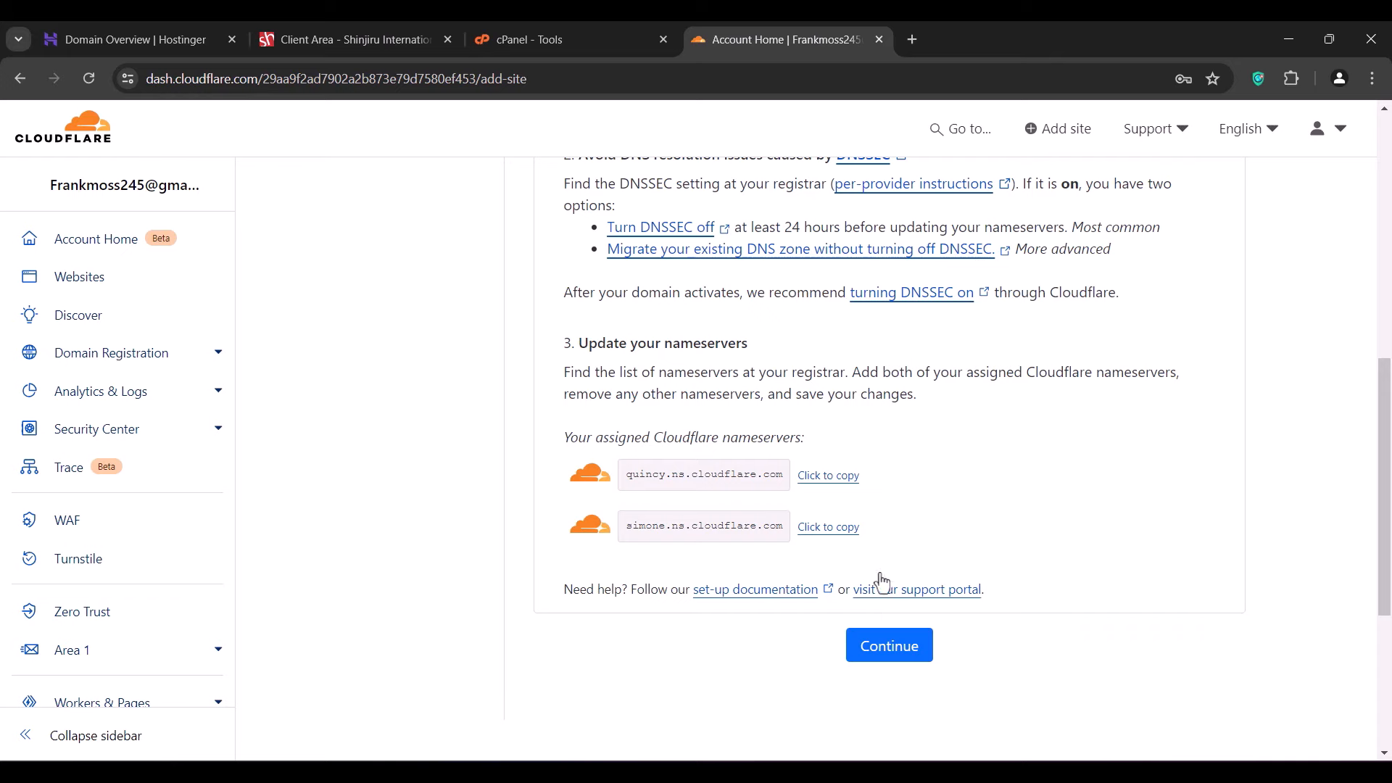
{"action": "left_click", "coordinate": [823, 477]}
{"action": "left_click", "coordinate": [141, 40]}
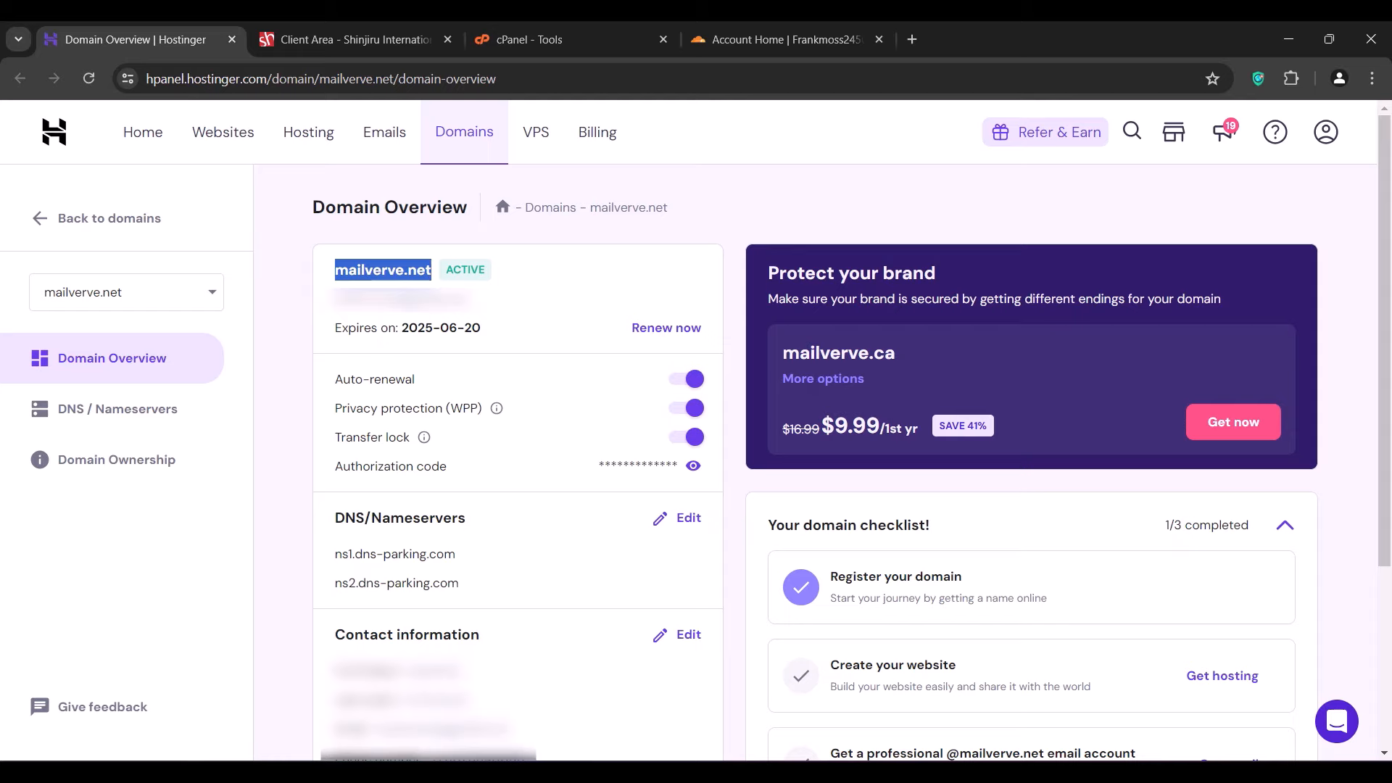
- Switch mailverve.net to custom nameservers and clear the old first nameserver
{"action": "left_click", "coordinate": [116, 519]}
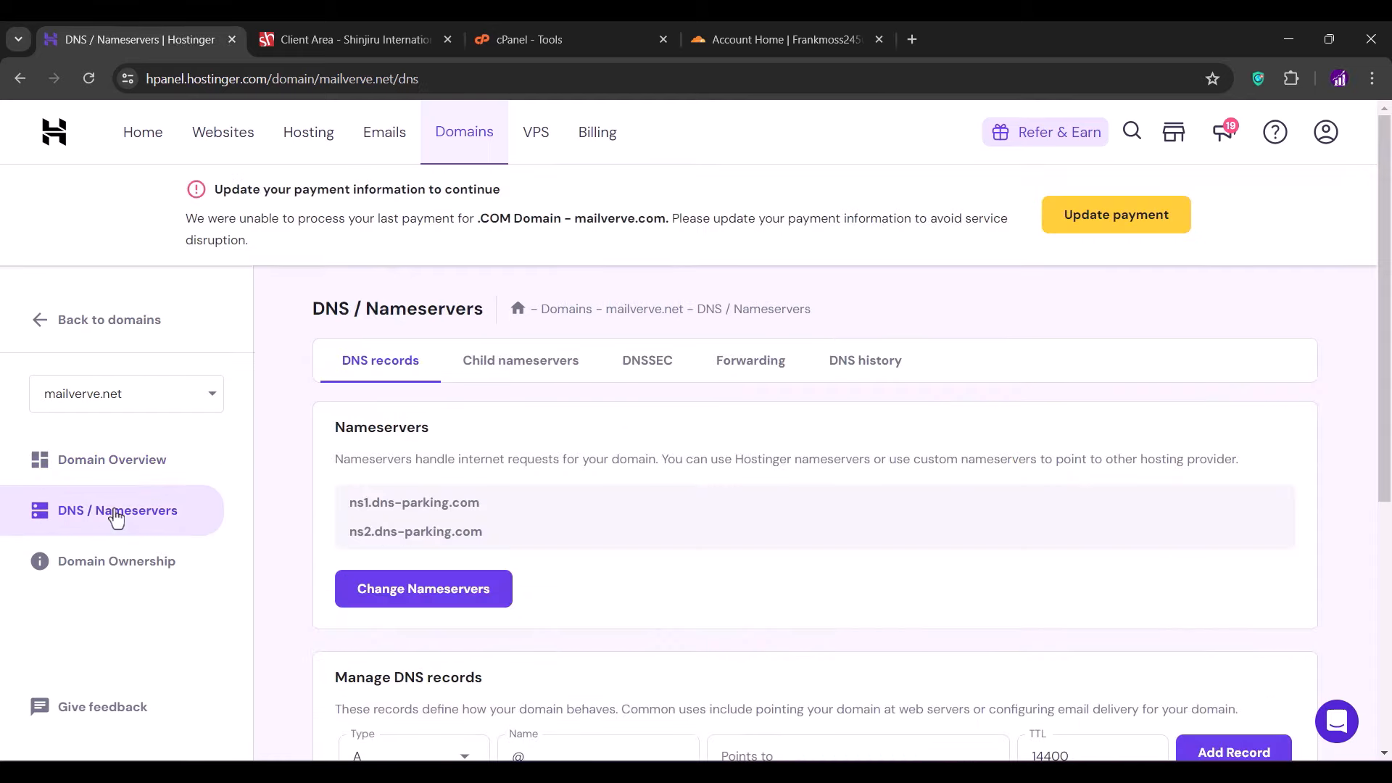
{"action": "left_click", "coordinate": [392, 606]}
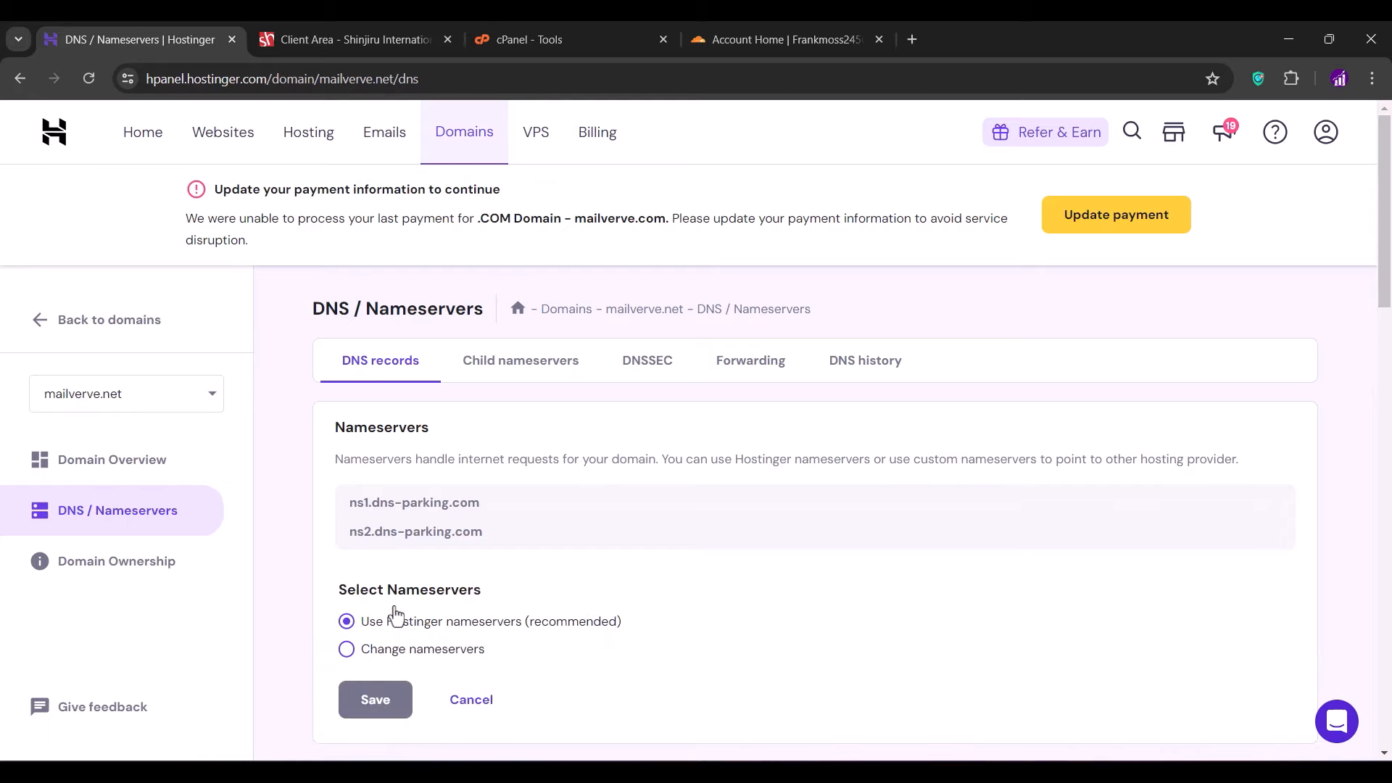
{"action": "scroll", "coordinate": [394, 615], "scroll_direction": "down", "scroll_amount": 2}
{"action": "left_click", "coordinate": [400, 505]}
{"action": "scroll", "coordinate": [400, 505], "scroll_direction": "down", "scroll_amount": 2}
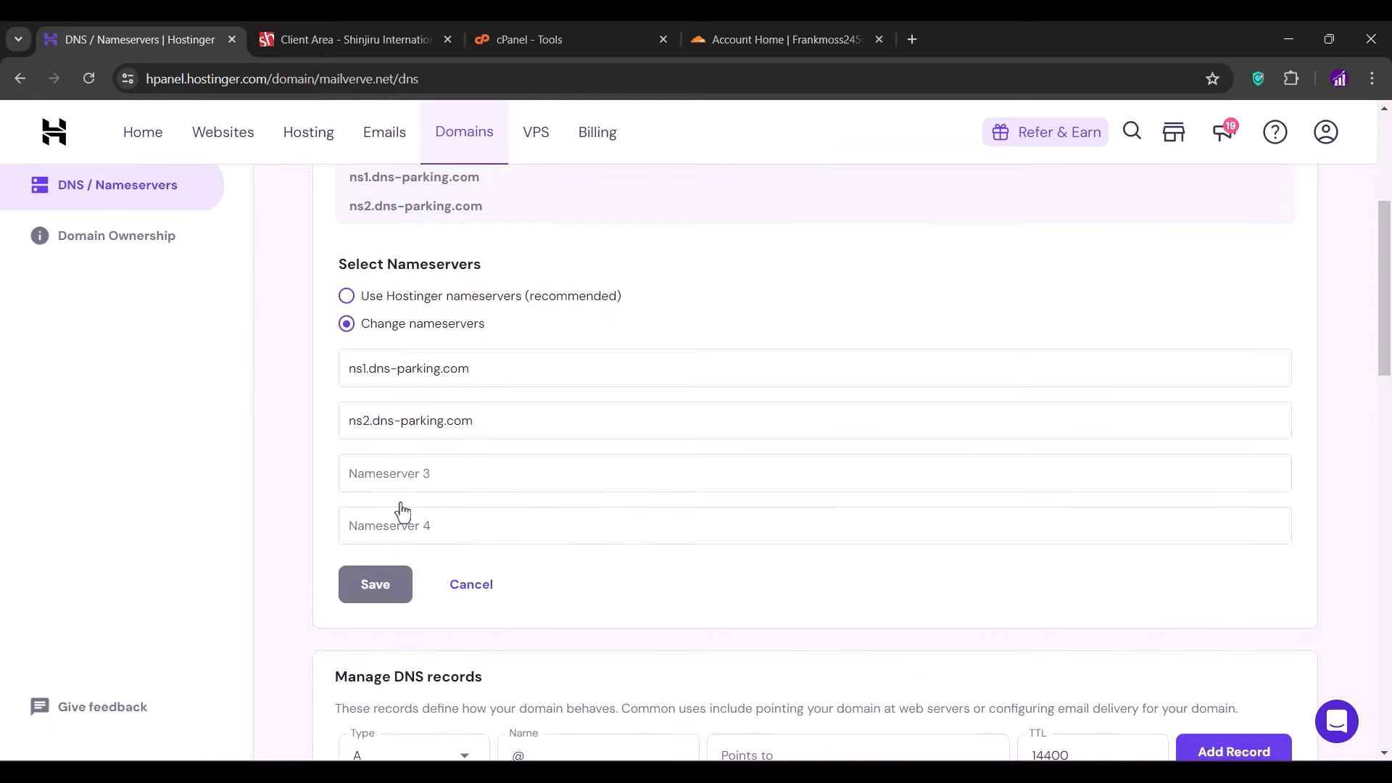
{"action": "left_click", "coordinate": [513, 366]}
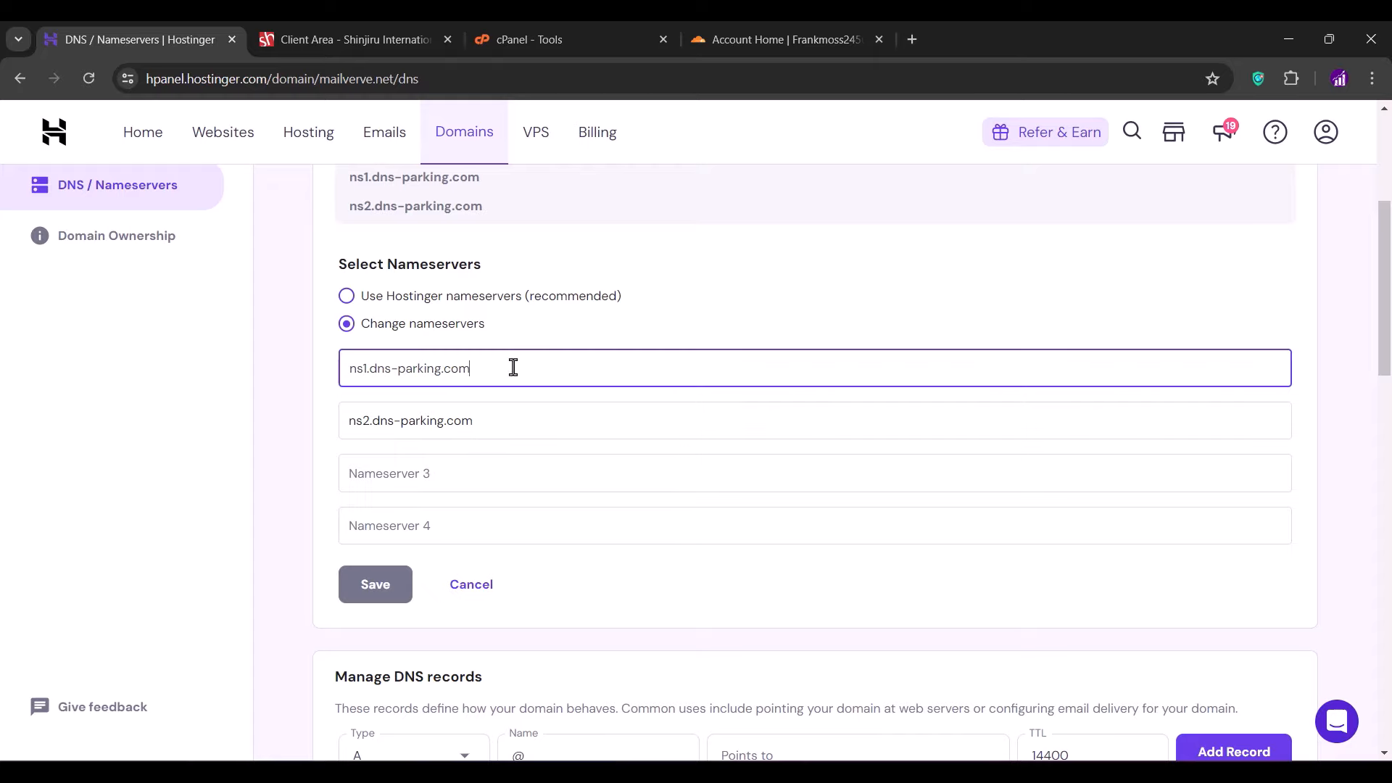
{"action": "key", "text": "ctrl+a"}
{"action": "key", "text": "BackSpace"}
- Enter quincy.ns.cloudflare.com and simone.ns.cloudflare.com as nameservers 1 and 2
{"action": "left_click", "coordinate": [762, 37]}
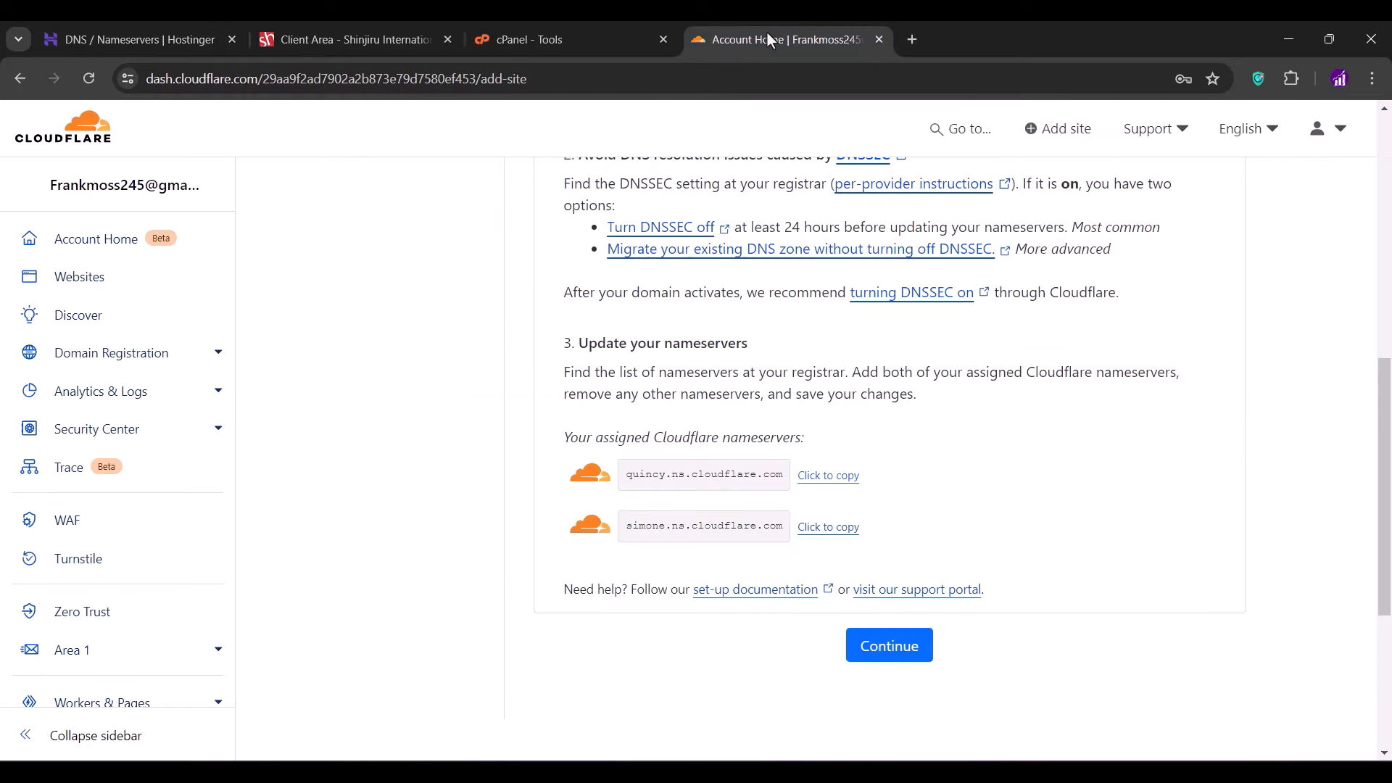
{"action": "left_click", "coordinate": [829, 475]}
{"action": "left_click", "coordinate": [171, 35]}
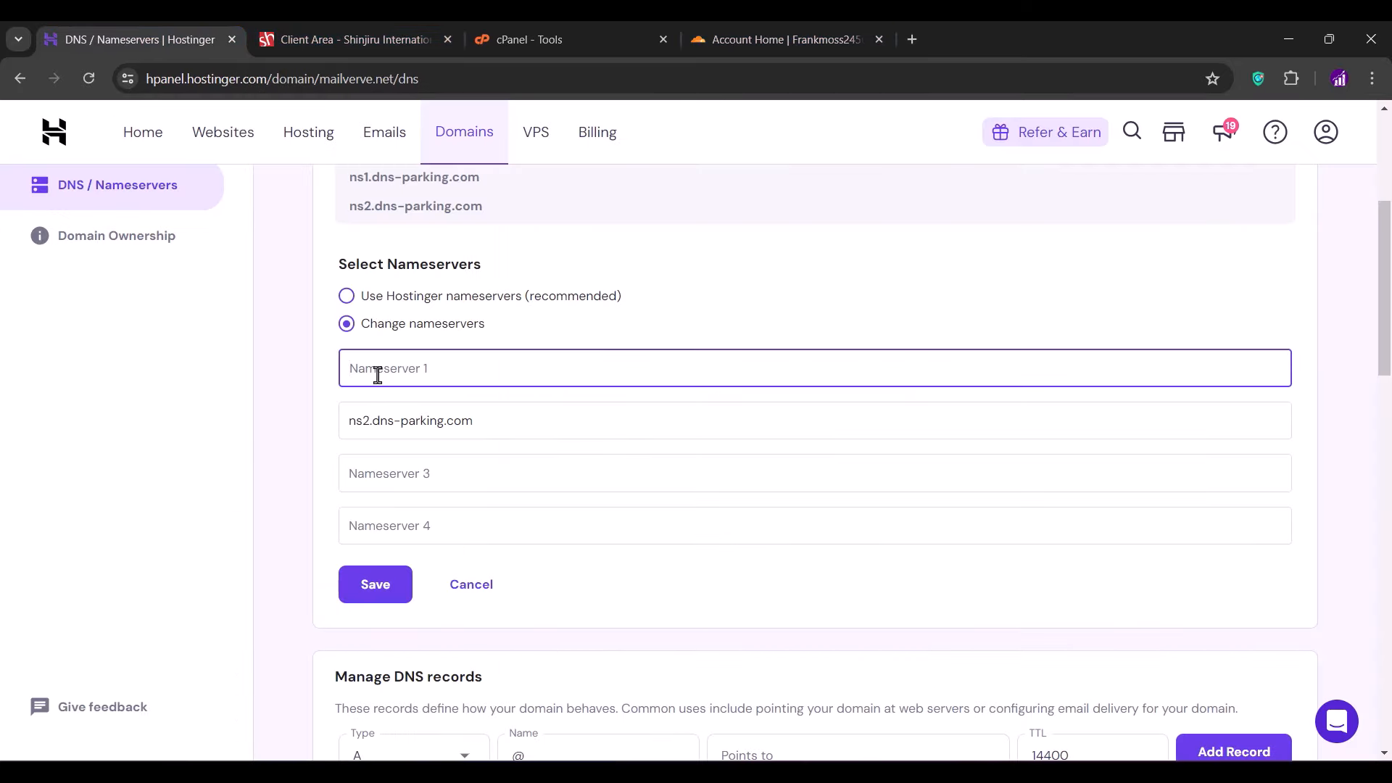
{"action": "key", "text": "ctrl+v"}
{"action": "left_click", "coordinate": [712, 43]}
{"action": "left_click", "coordinate": [829, 526]}
{"action": "left_click", "coordinate": [138, 39]}
{"action": "triple_click", "coordinate": [388, 412]}
{"action": "key", "text": "ctrl+v"}
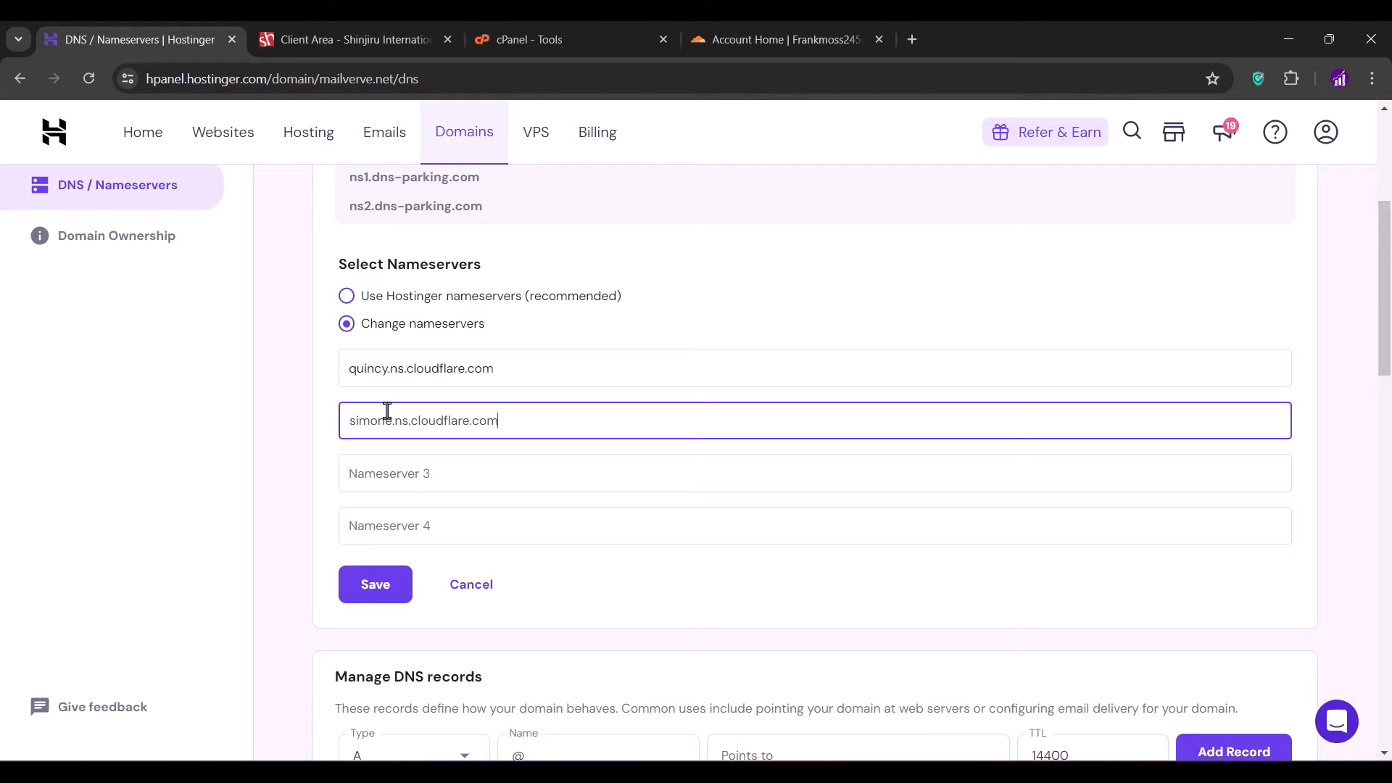
- Save the new nameservers, dismiss the confirmation, and return to Cloudflare's setup
{"action": "left_click", "coordinate": [376, 584]}
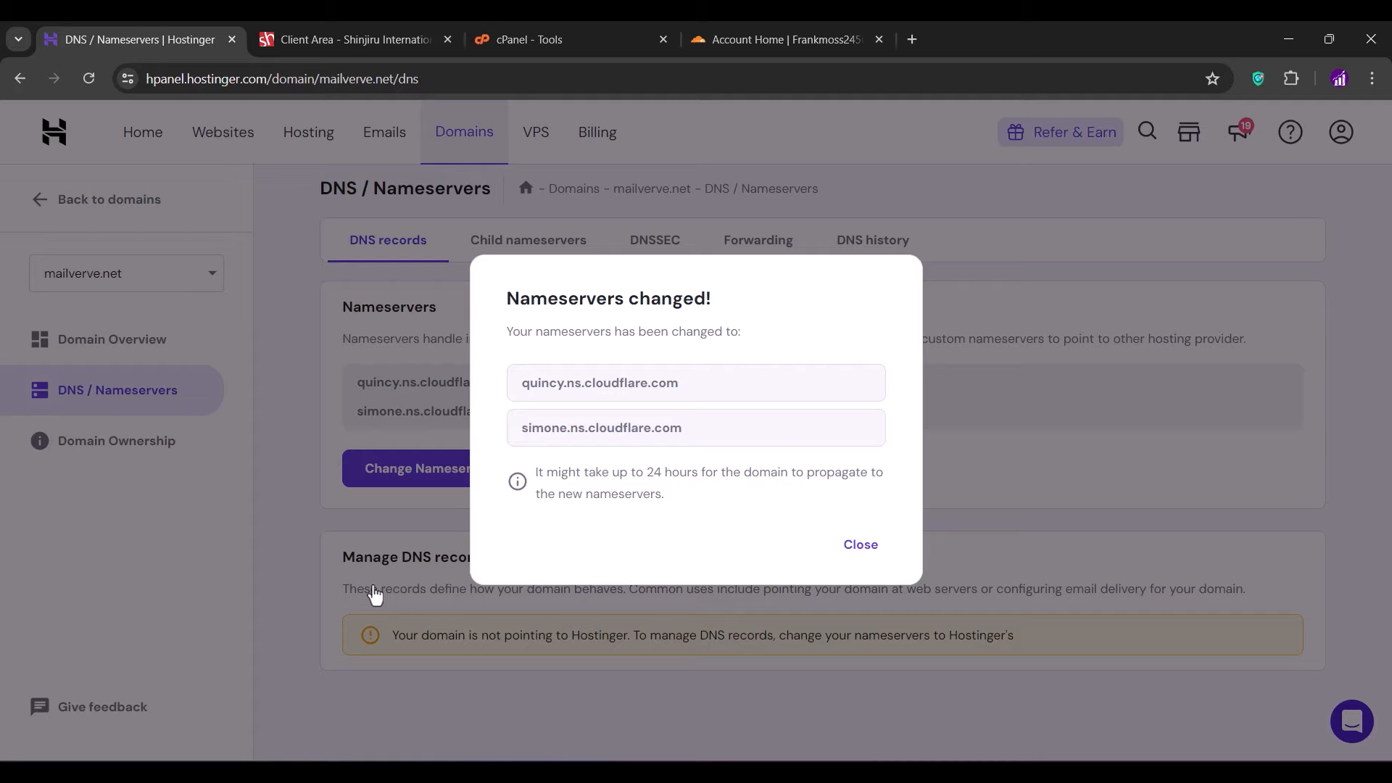
{"action": "left_click", "coordinate": [860, 545]}
{"action": "left_click", "coordinate": [777, 32]}
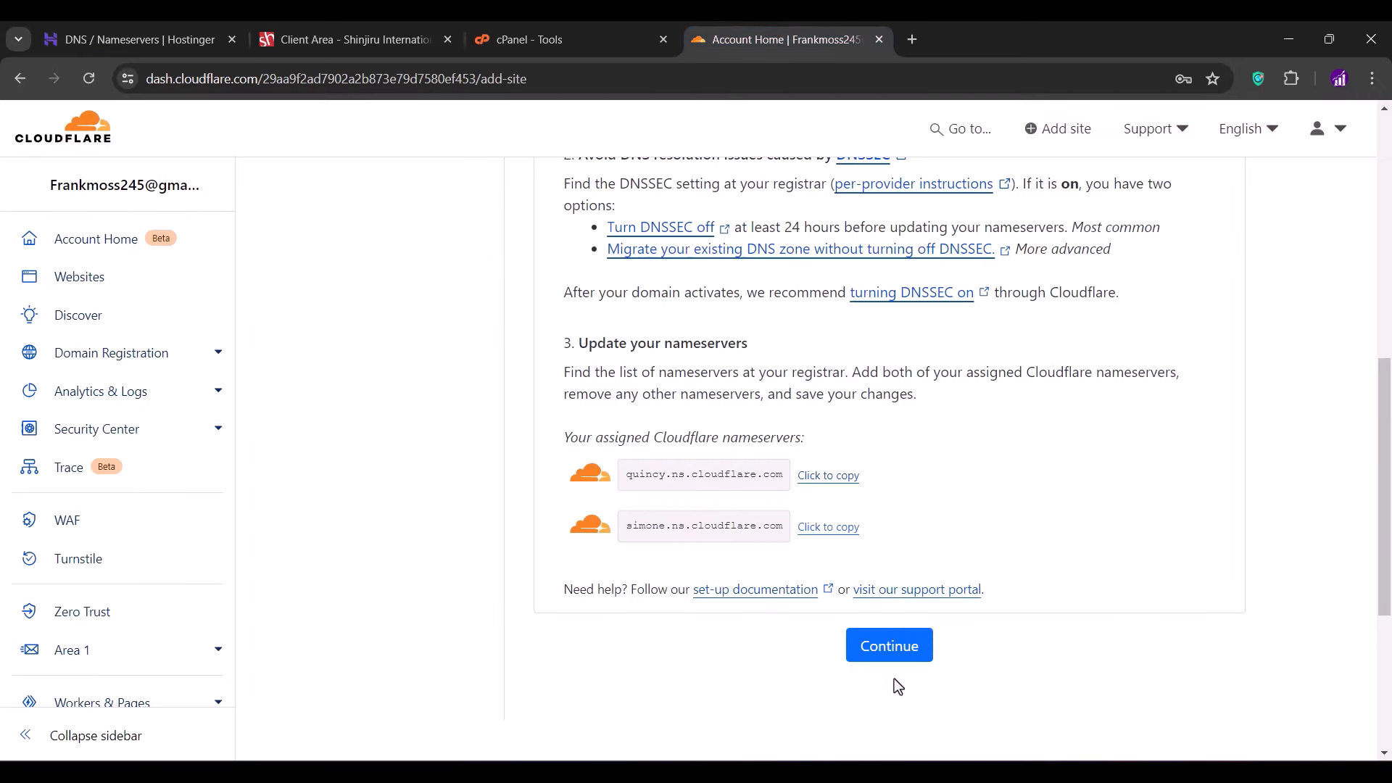
- Finish adding mailverve.net, open its overview, reload until it shows Active, and dismiss the upgrade banner
{"action": "left_click", "coordinate": [883, 656]}
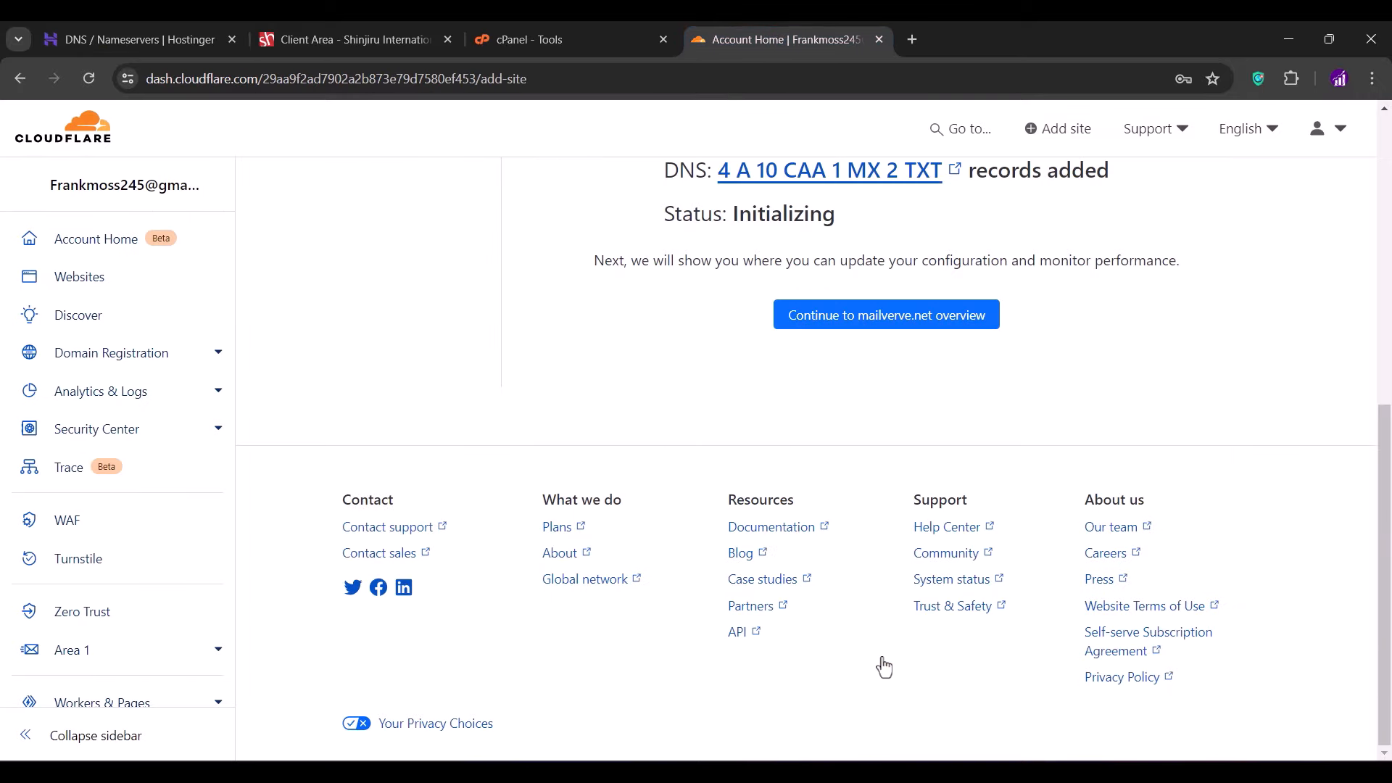
{"action": "left_click", "coordinate": [867, 315]}
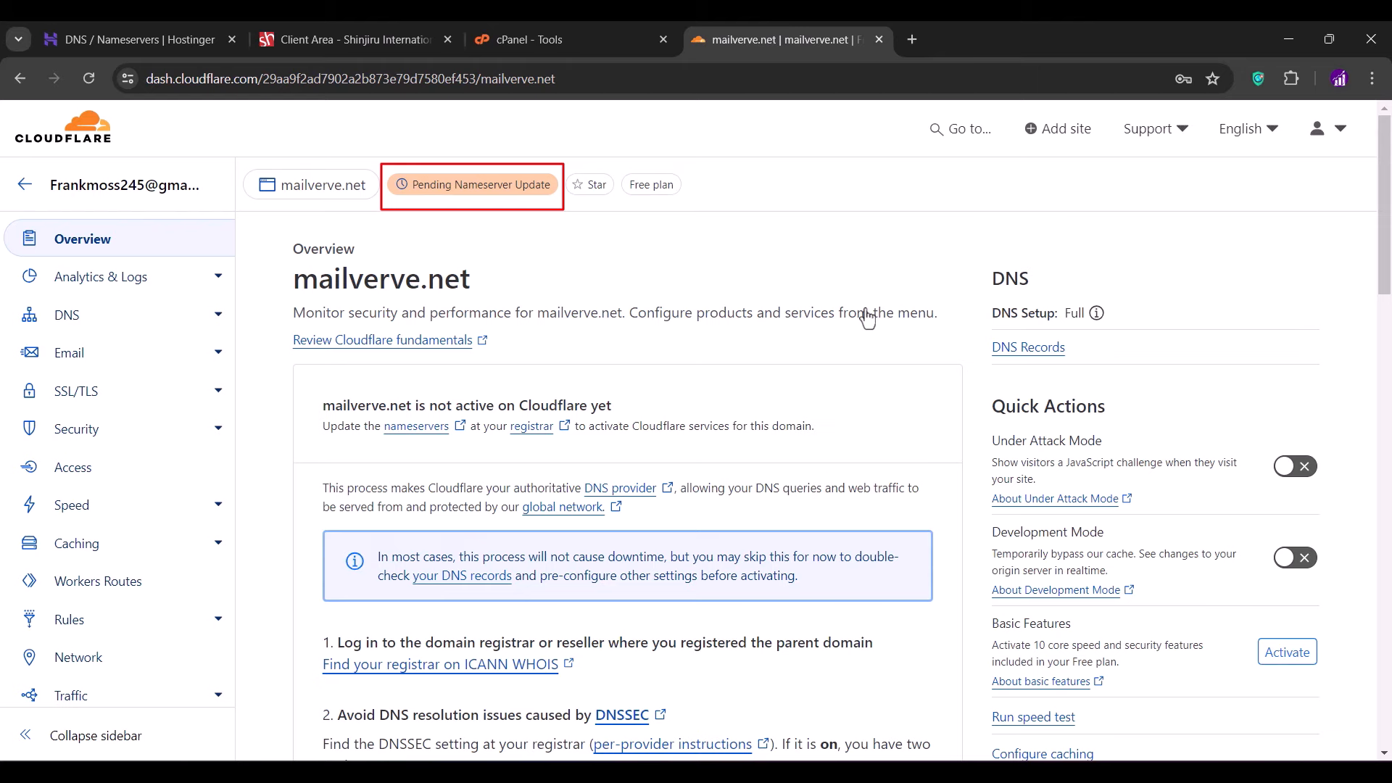
{"action": "left_click", "coordinate": [88, 79]}
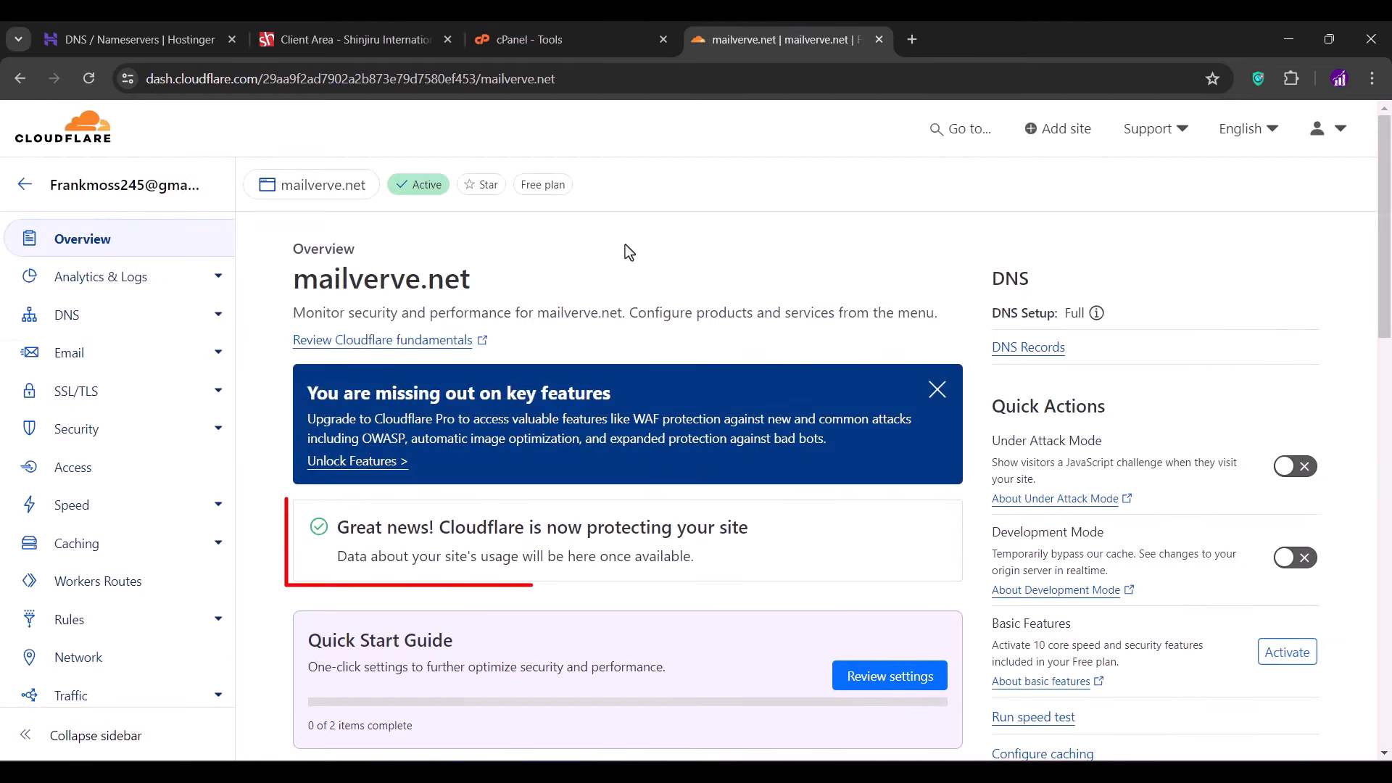
{"action": "left_click", "coordinate": [938, 391]}
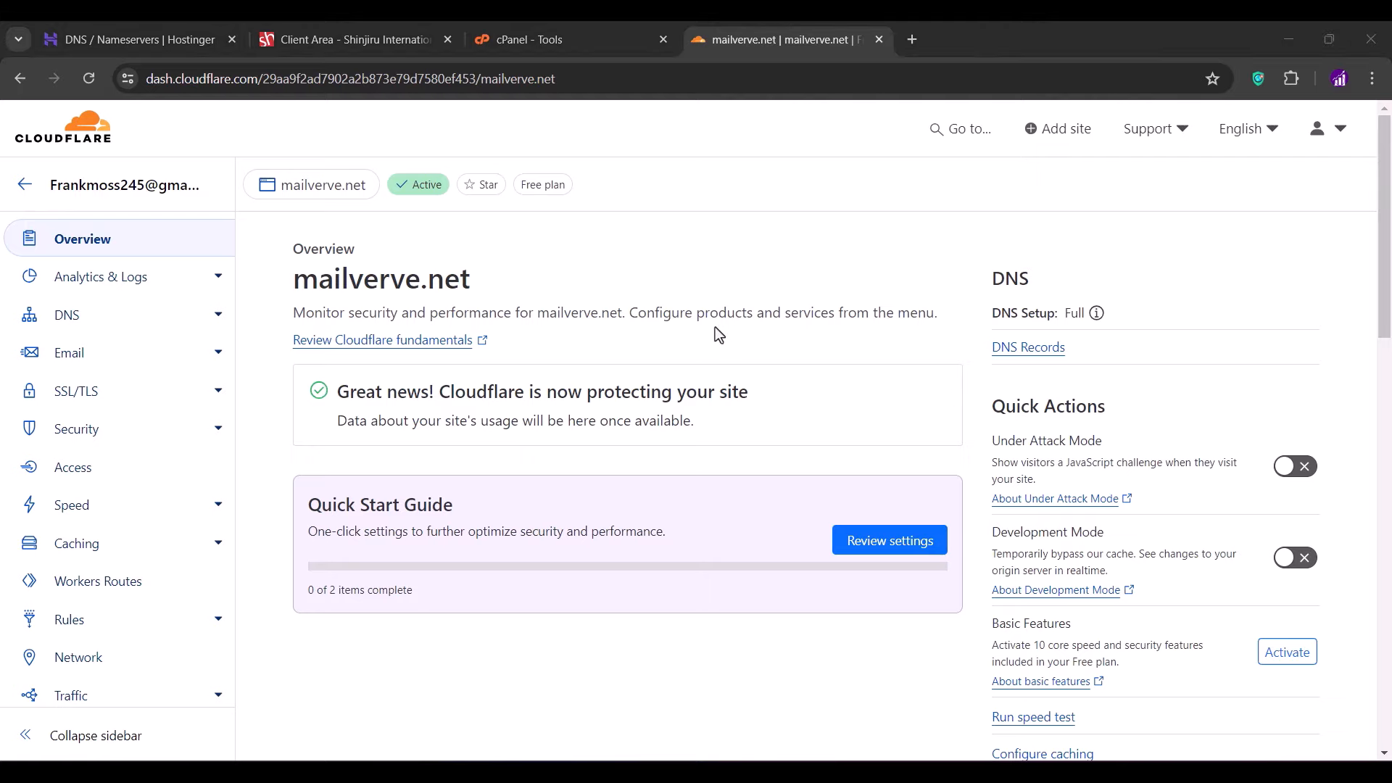
- Delete both imported CAA records, including comodoca.com, from mailverve.net's DNS and begin a new record
{"action": "left_click", "coordinate": [93, 319]}
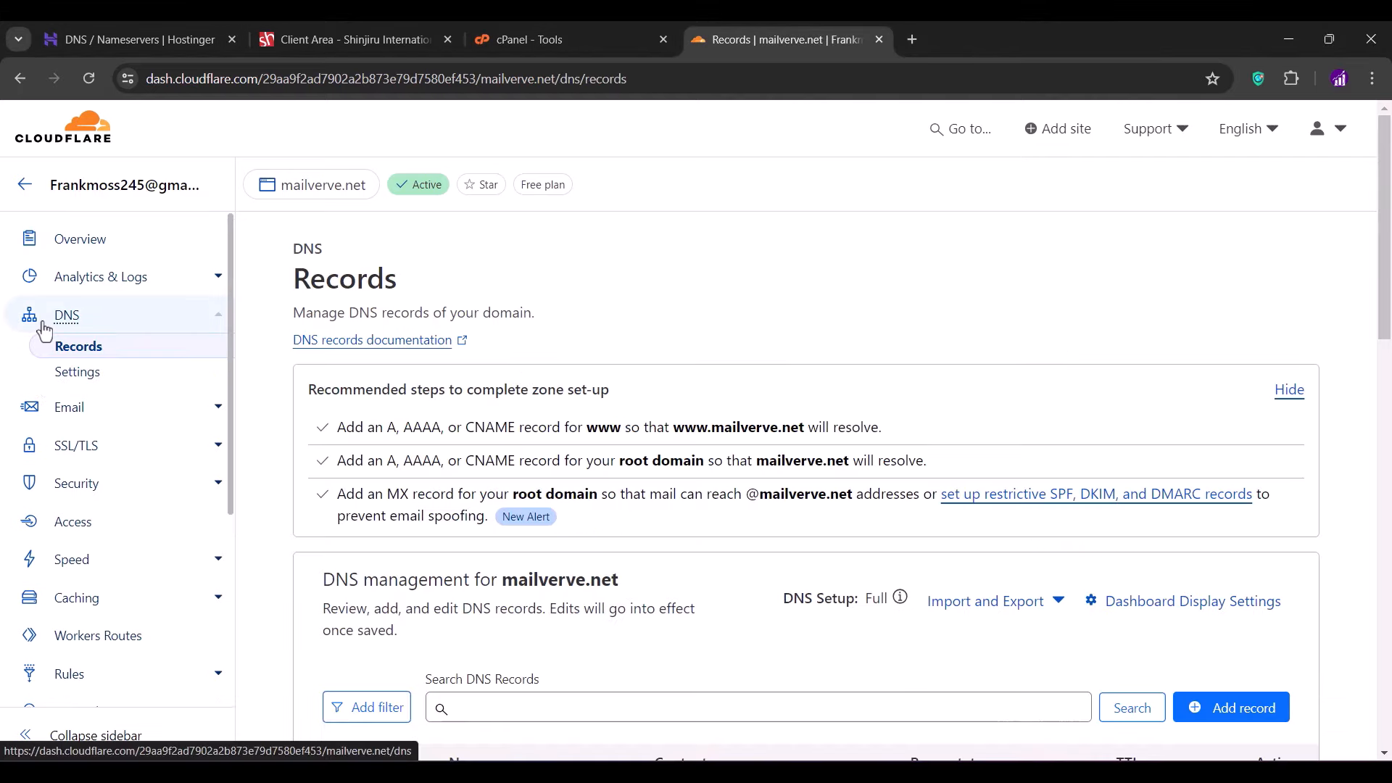
{"action": "scroll", "coordinate": [540, 421], "scroll_direction": "down", "scroll_amount": 6}
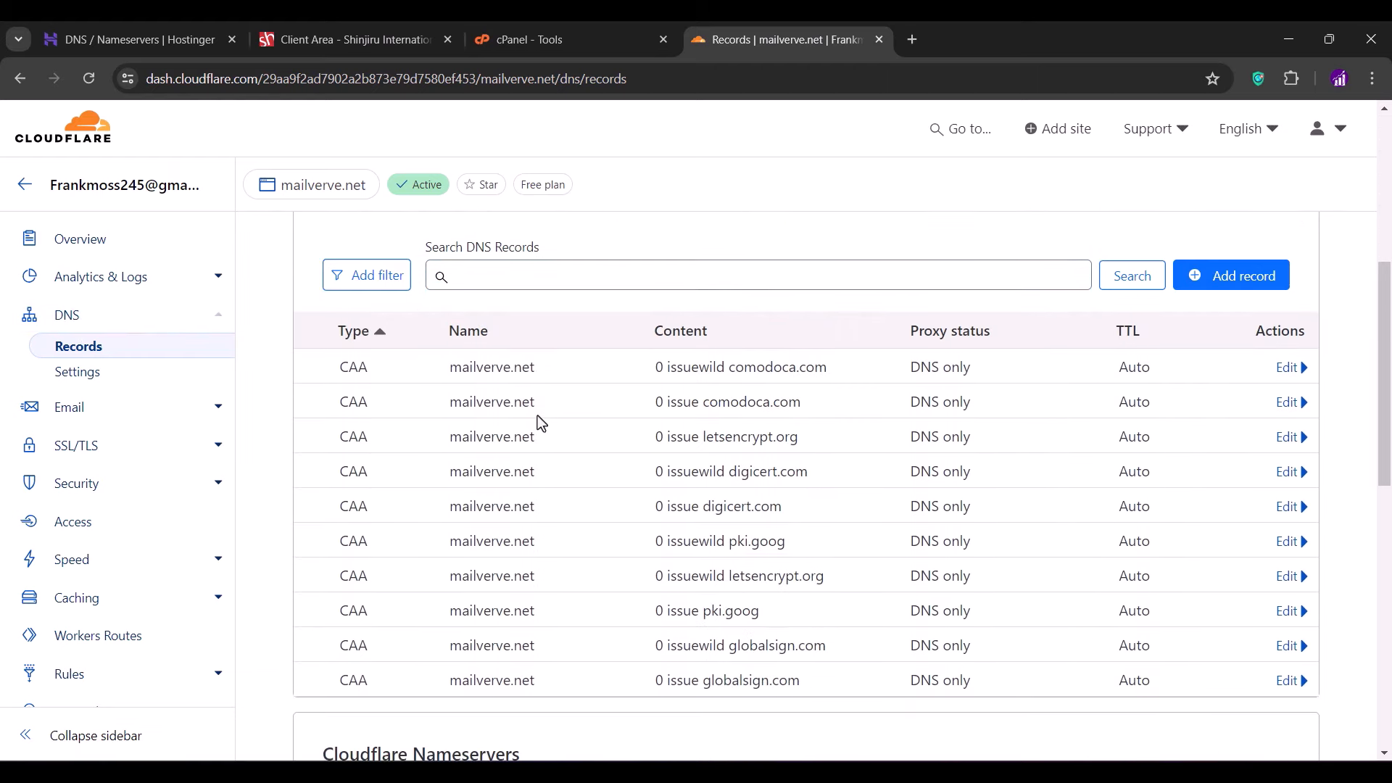
{"action": "left_click", "coordinate": [1283, 369]}
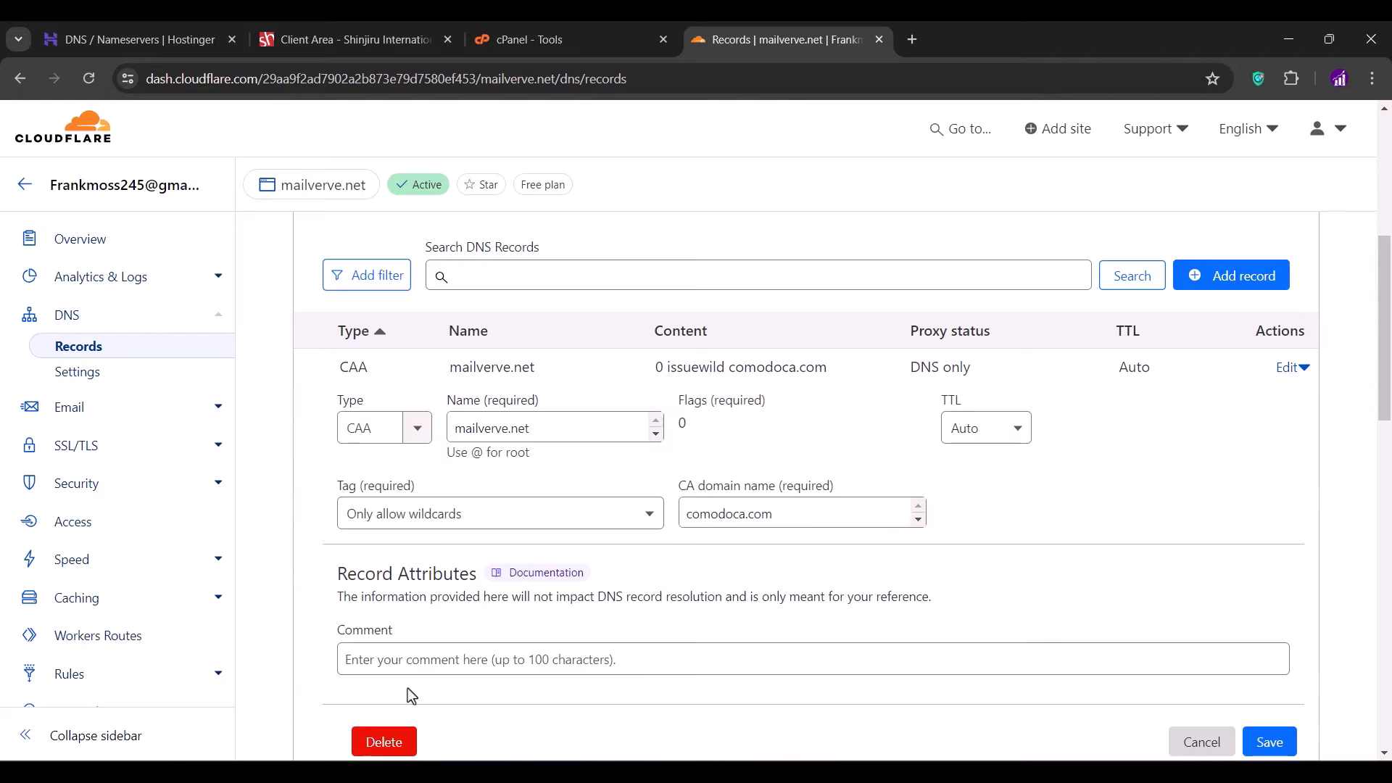
{"action": "left_click", "coordinate": [383, 741]}
{"action": "left_click", "coordinate": [1010, 531]}
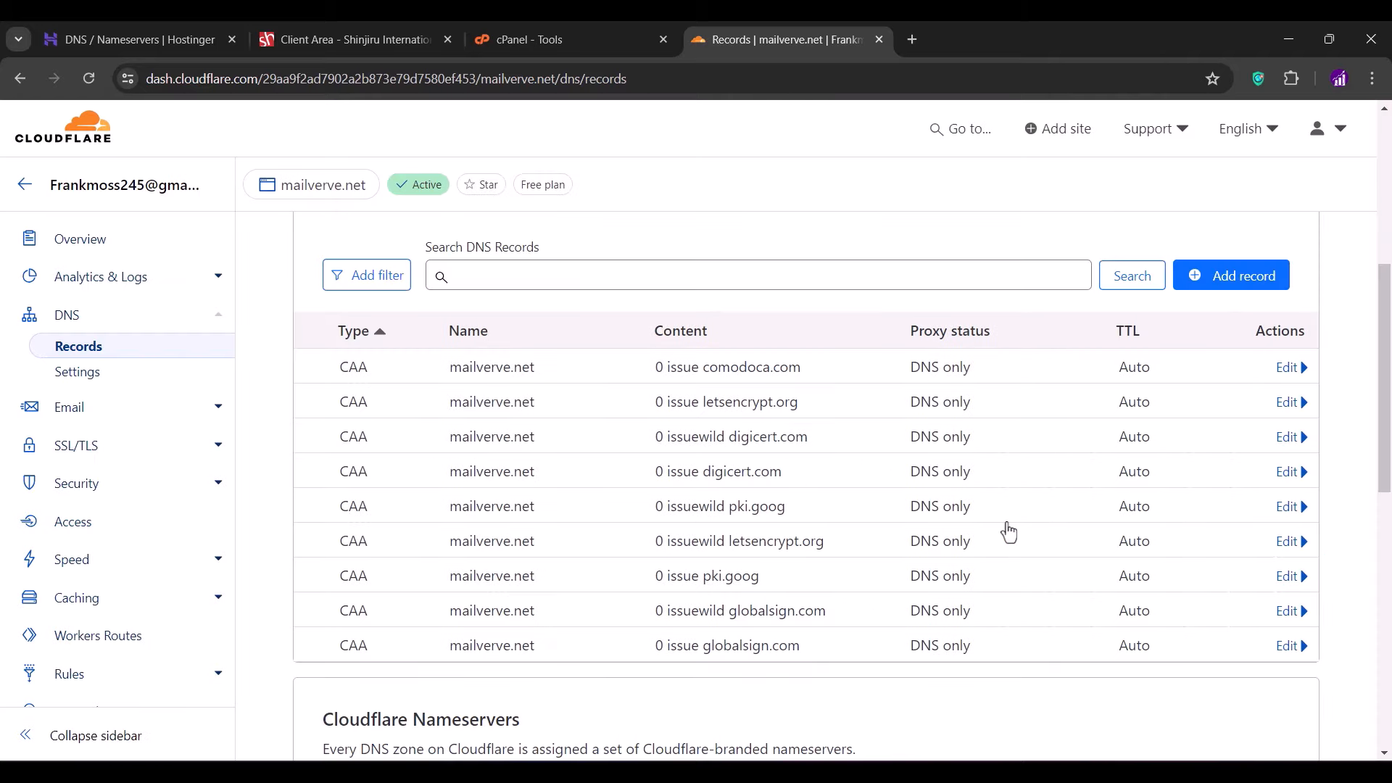
{"action": "left_click", "coordinate": [1287, 368]}
{"action": "left_click", "coordinate": [383, 741]}
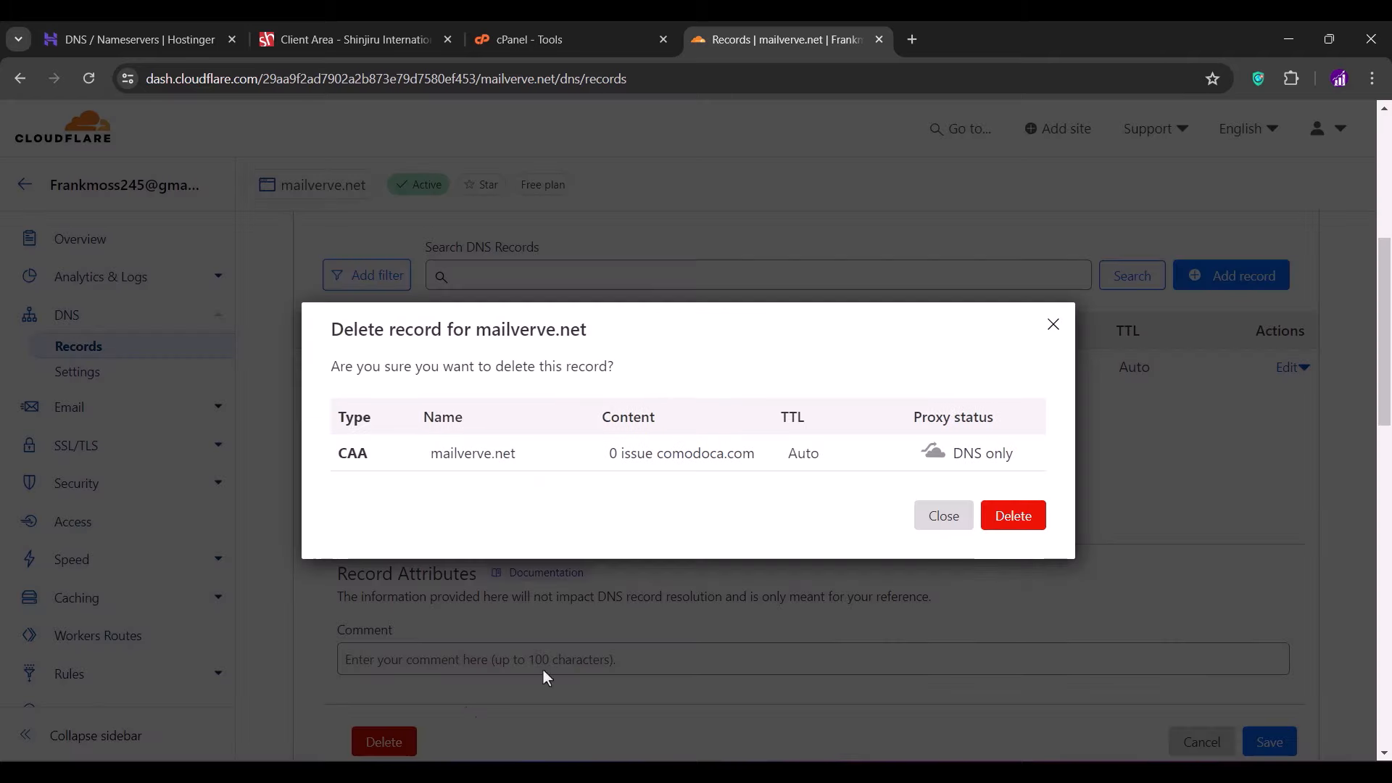
{"action": "left_click", "coordinate": [1027, 527]}
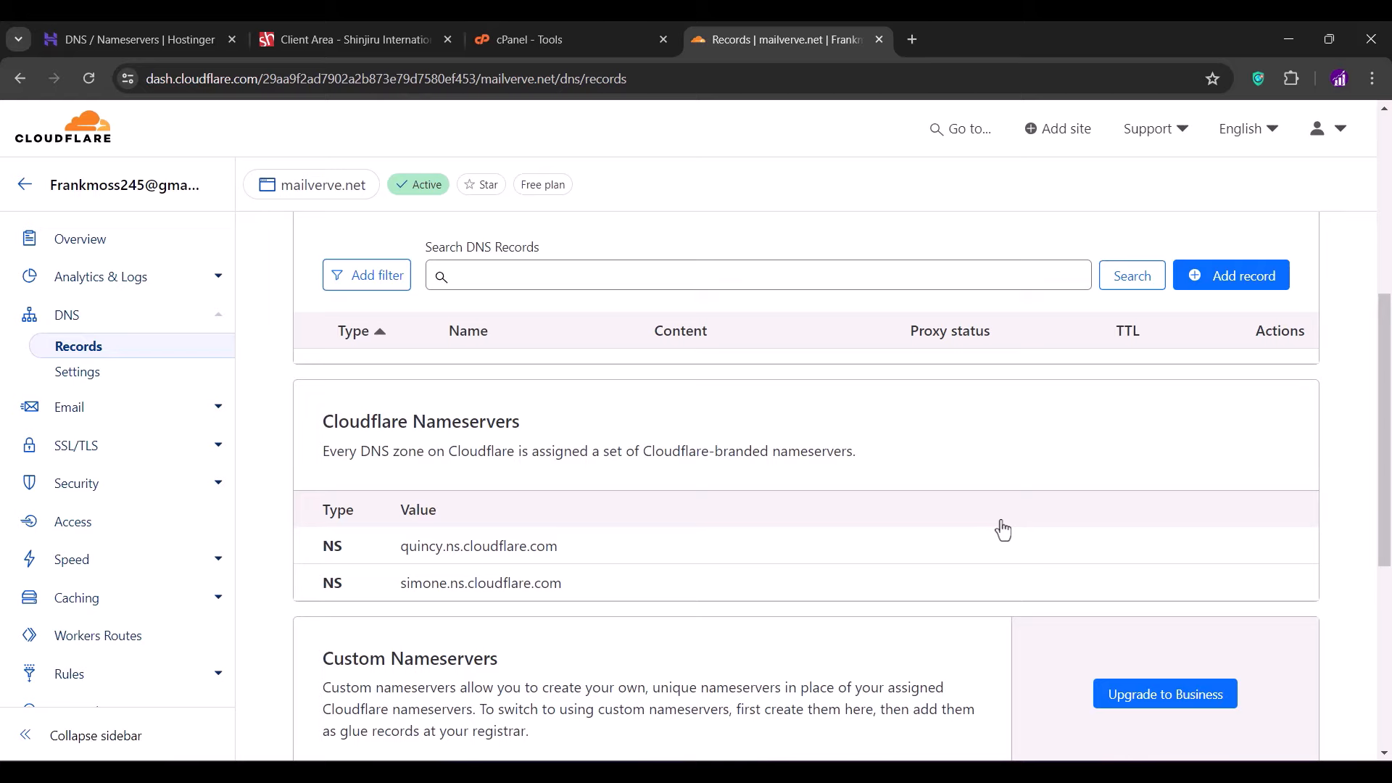
{"action": "left_click", "coordinate": [1223, 282]}
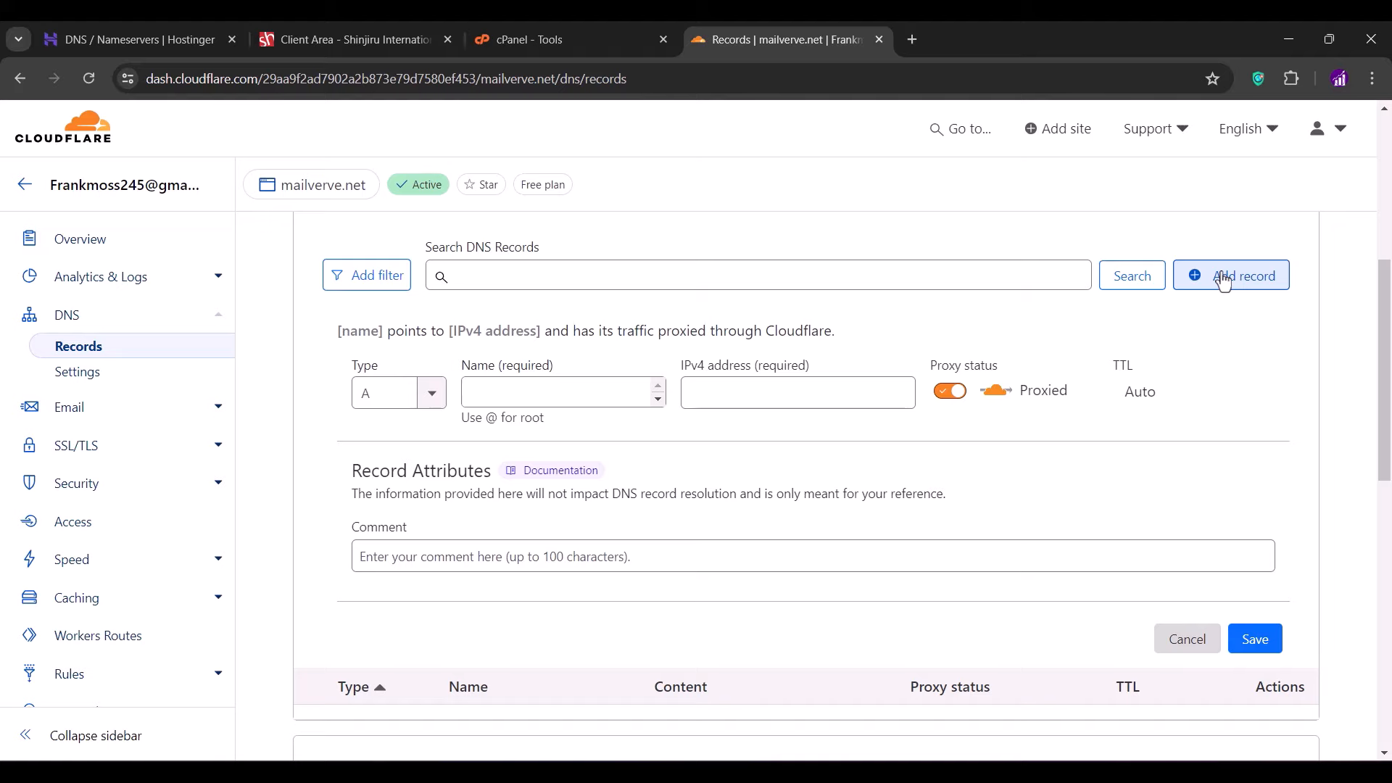
- Add a DNS-only root (@) A record using cPanel's shared IP 78.40.143.227
{"action": "left_click", "coordinate": [529, 386]}
{"action": "type", "text": "@"}
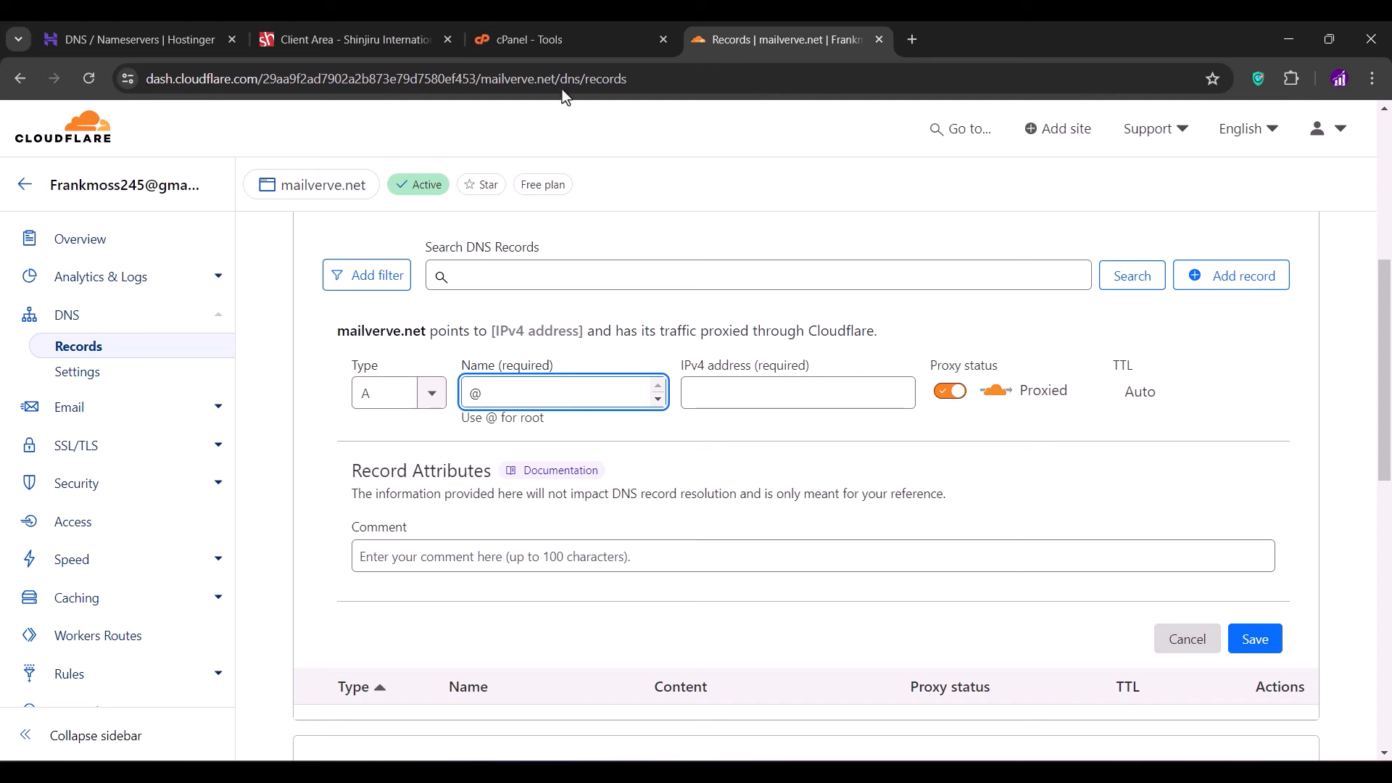
{"action": "left_click", "coordinate": [538, 41]}
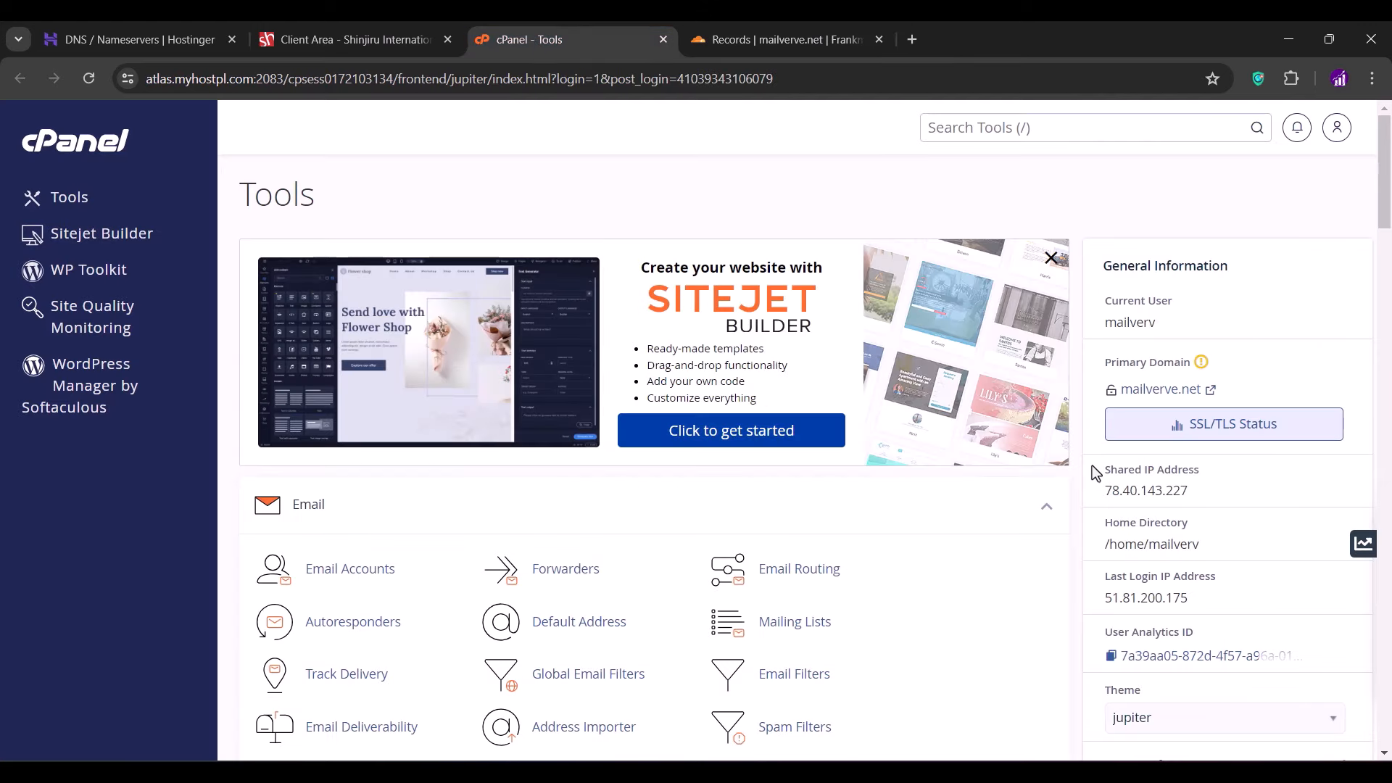
{"action": "double_click", "coordinate": [1131, 493]}
{"action": "right_click", "coordinate": [1130, 492]}
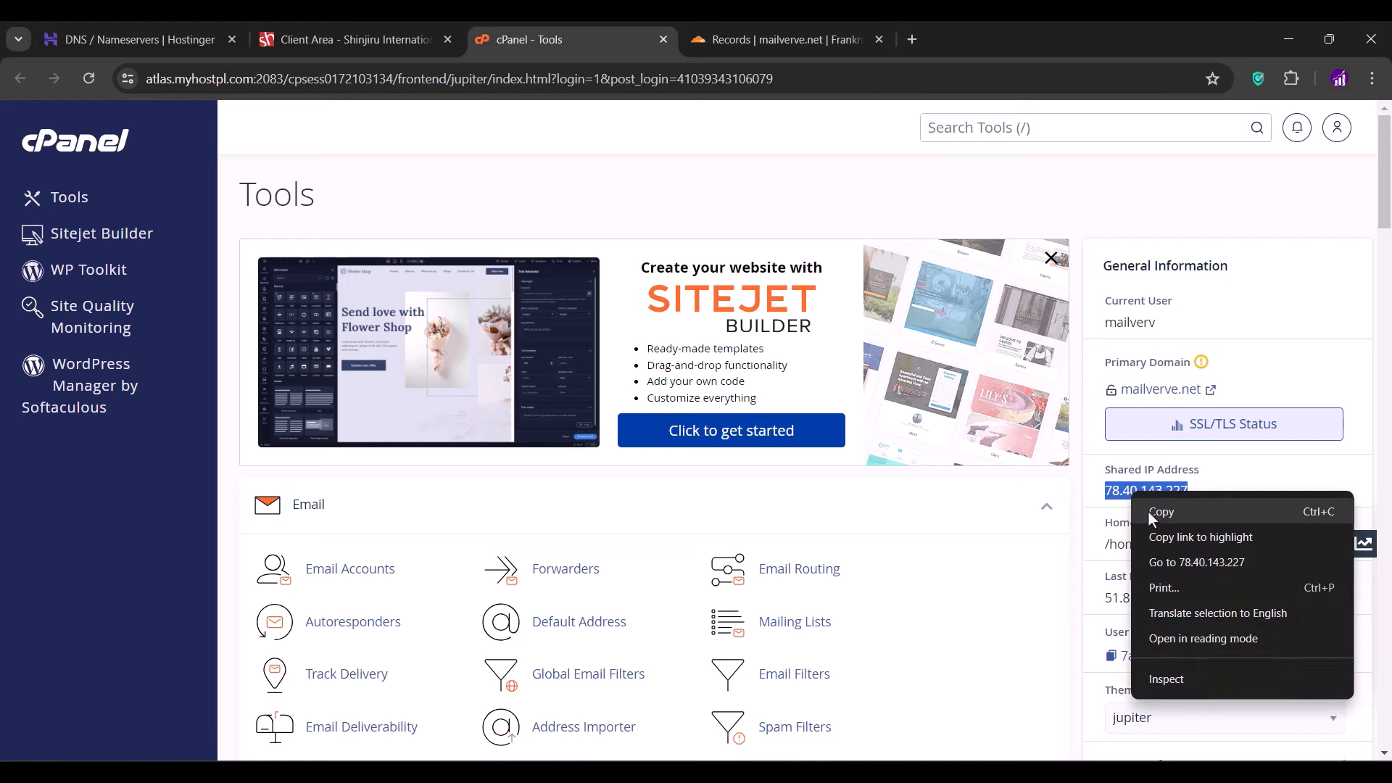
{"action": "left_click", "coordinate": [1148, 512]}
{"action": "left_click", "coordinate": [802, 20]}
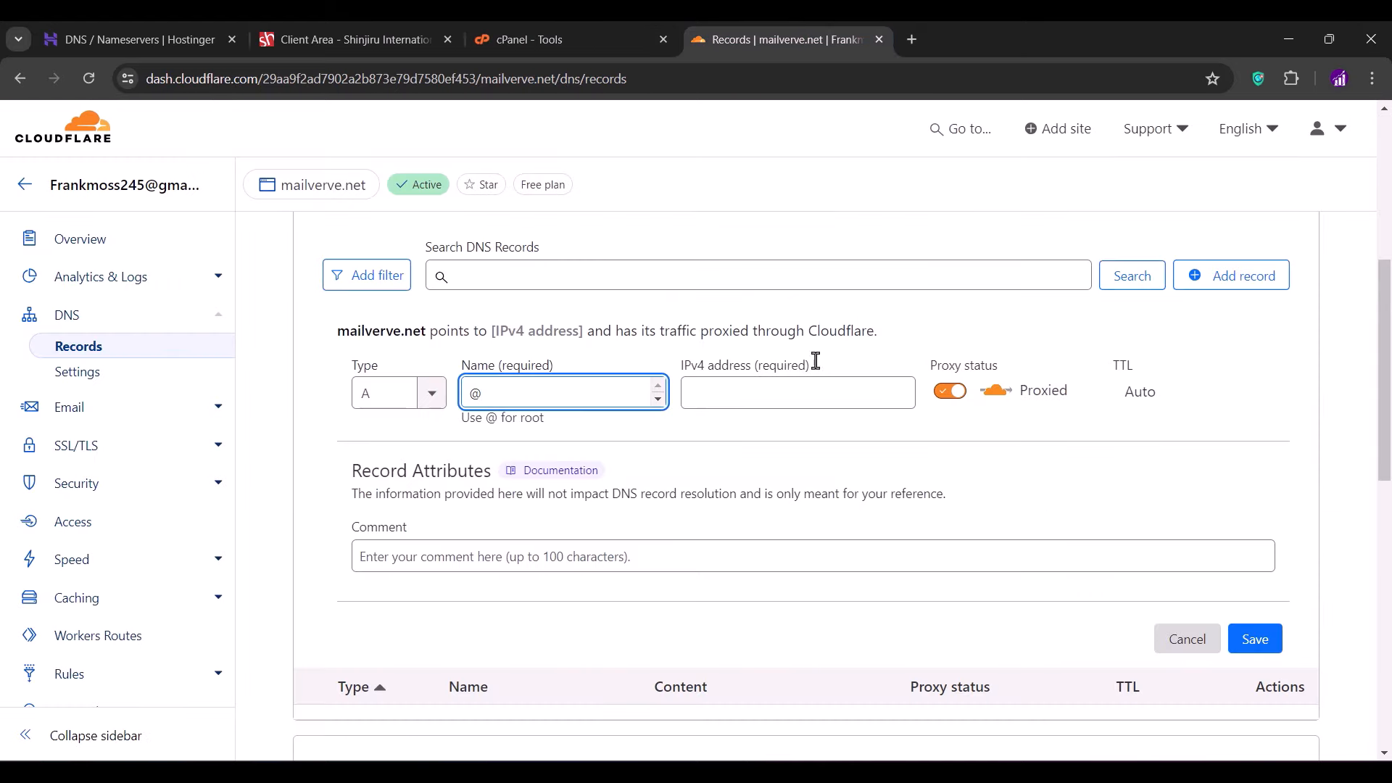
{"action": "left_click", "coordinate": [752, 403]}
{"action": "key", "text": "ctrl+v"}
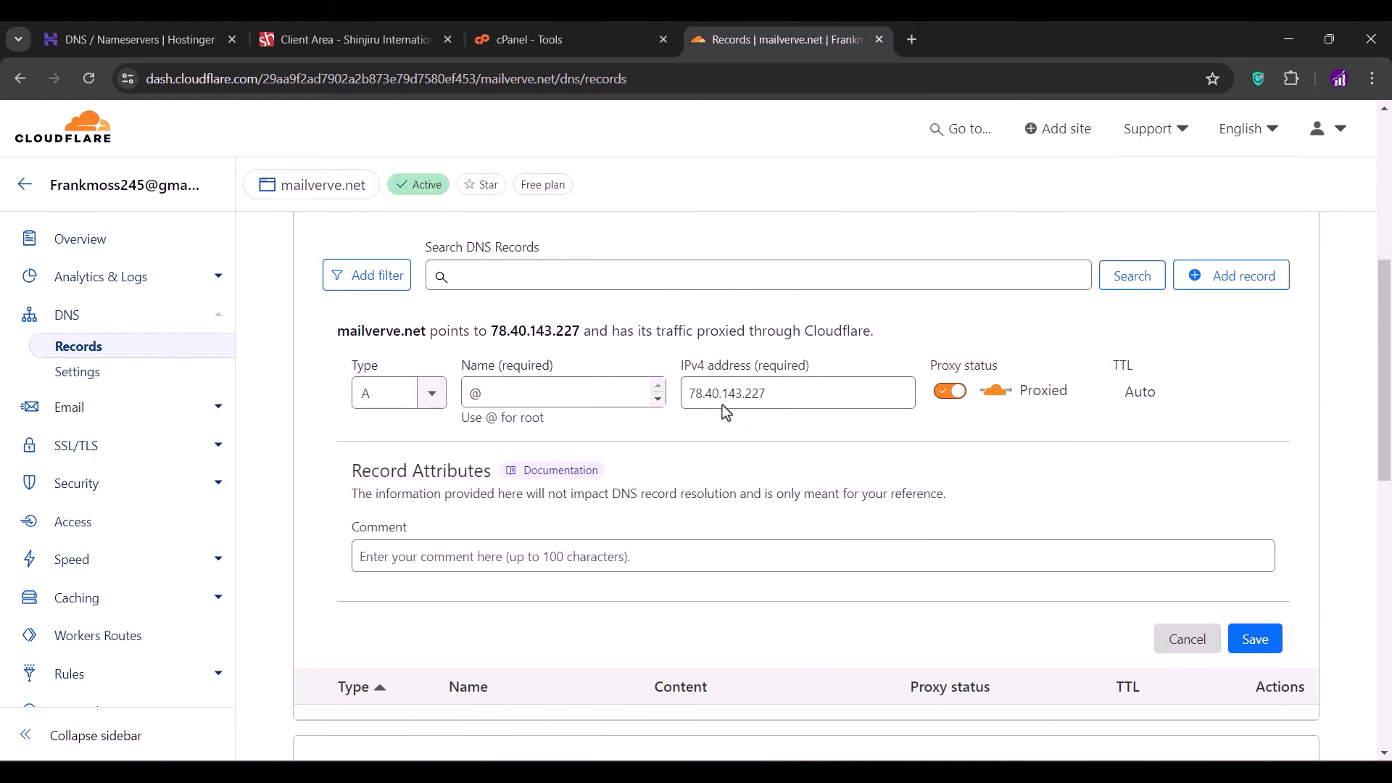
{"action": "left_click", "coordinate": [949, 392]}
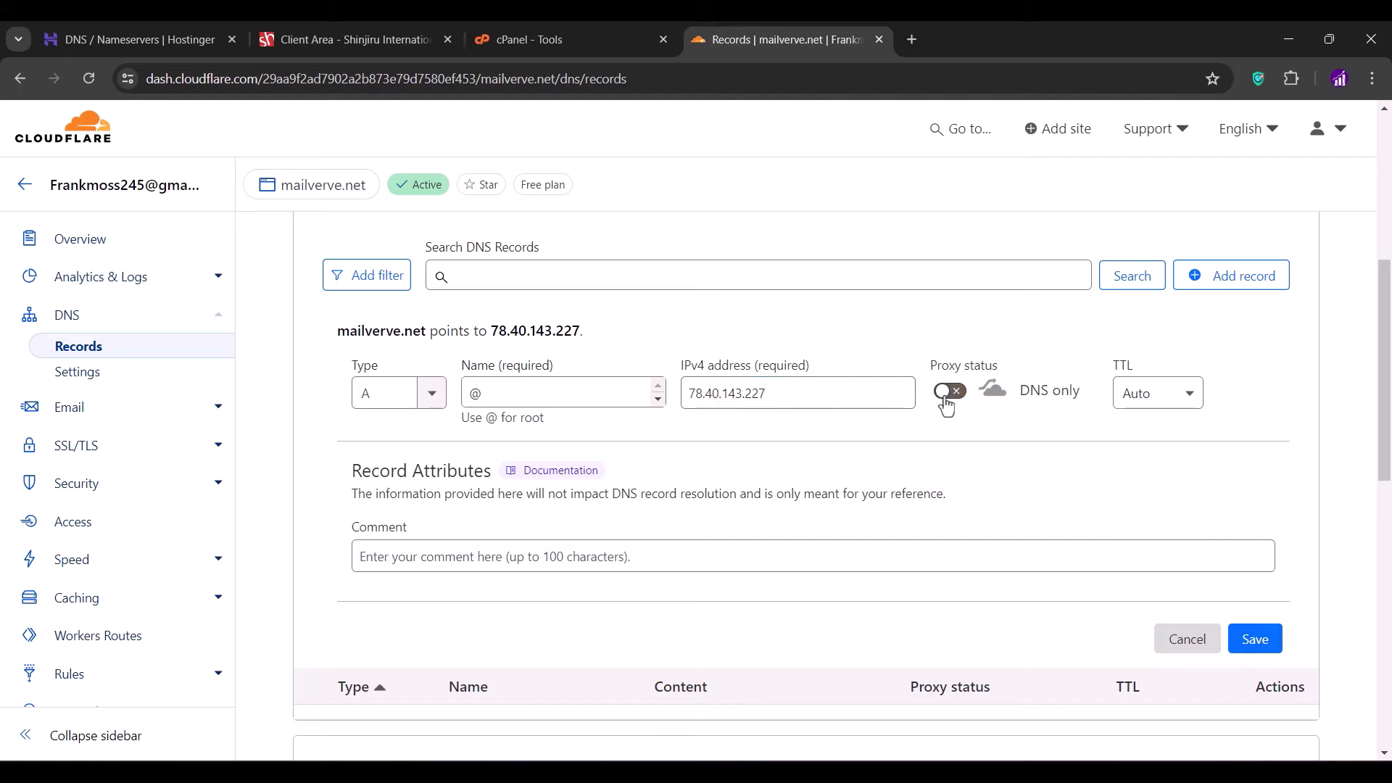
{"action": "left_click", "coordinate": [1255, 638]}
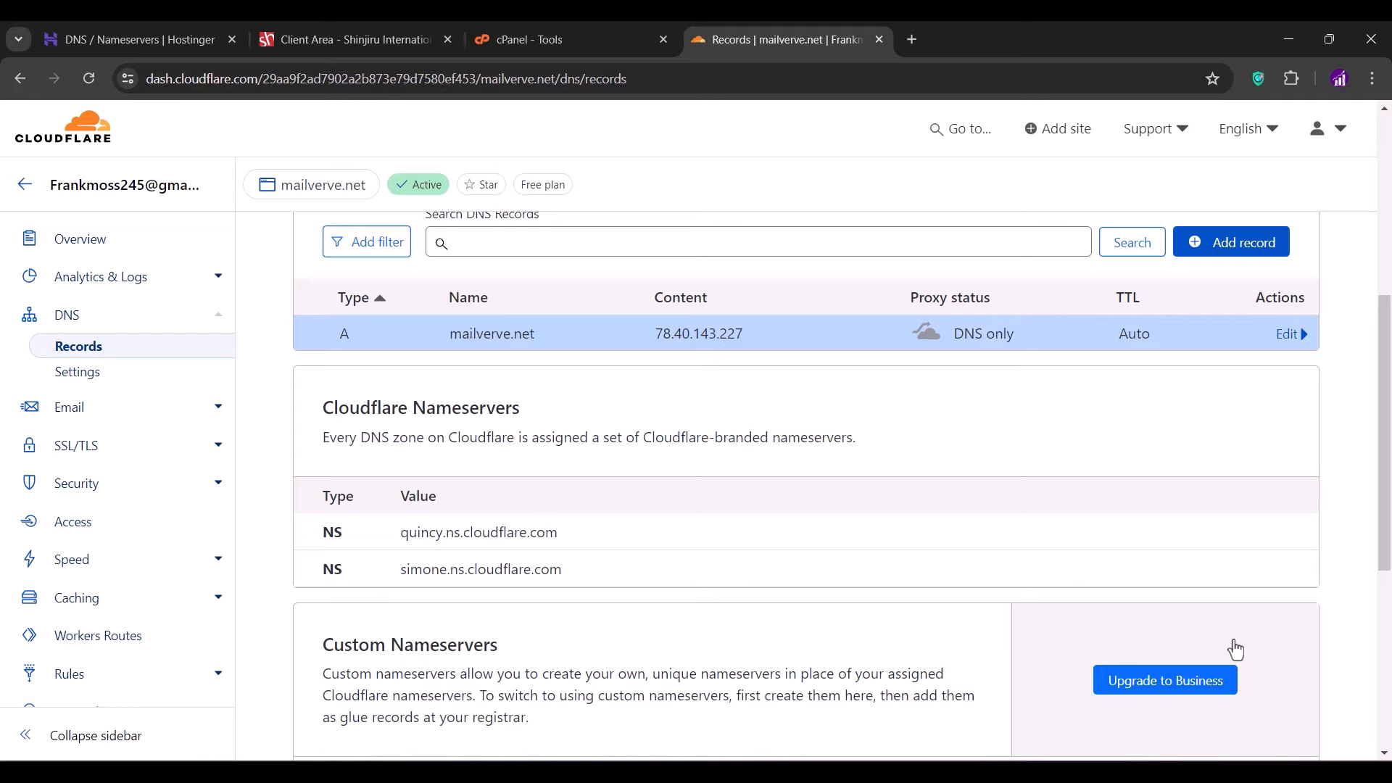
- Add a DNS-only A record named mail pointing to 78.40.143.227
{"action": "left_click", "coordinate": [1213, 265]}
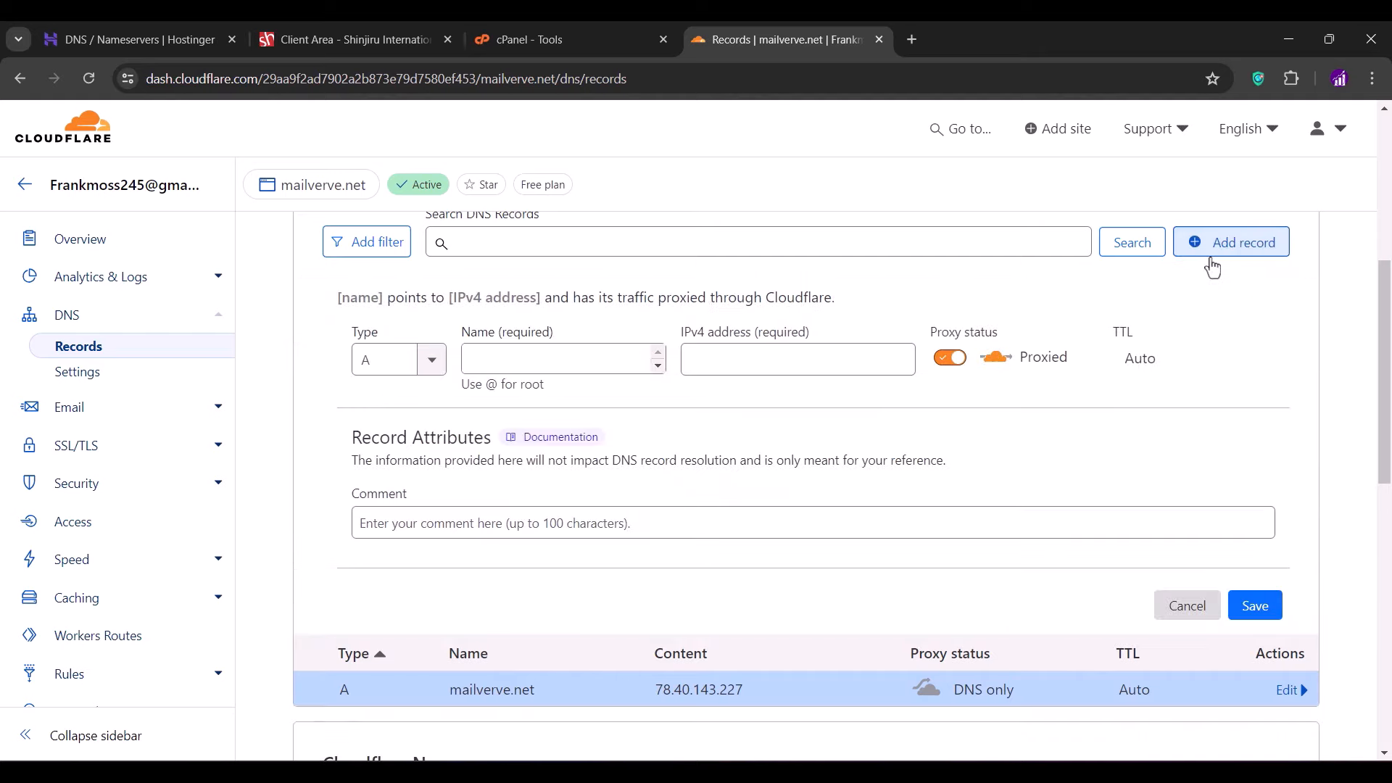
{"action": "left_click", "coordinate": [526, 353]}
{"action": "type", "text": "ma"}
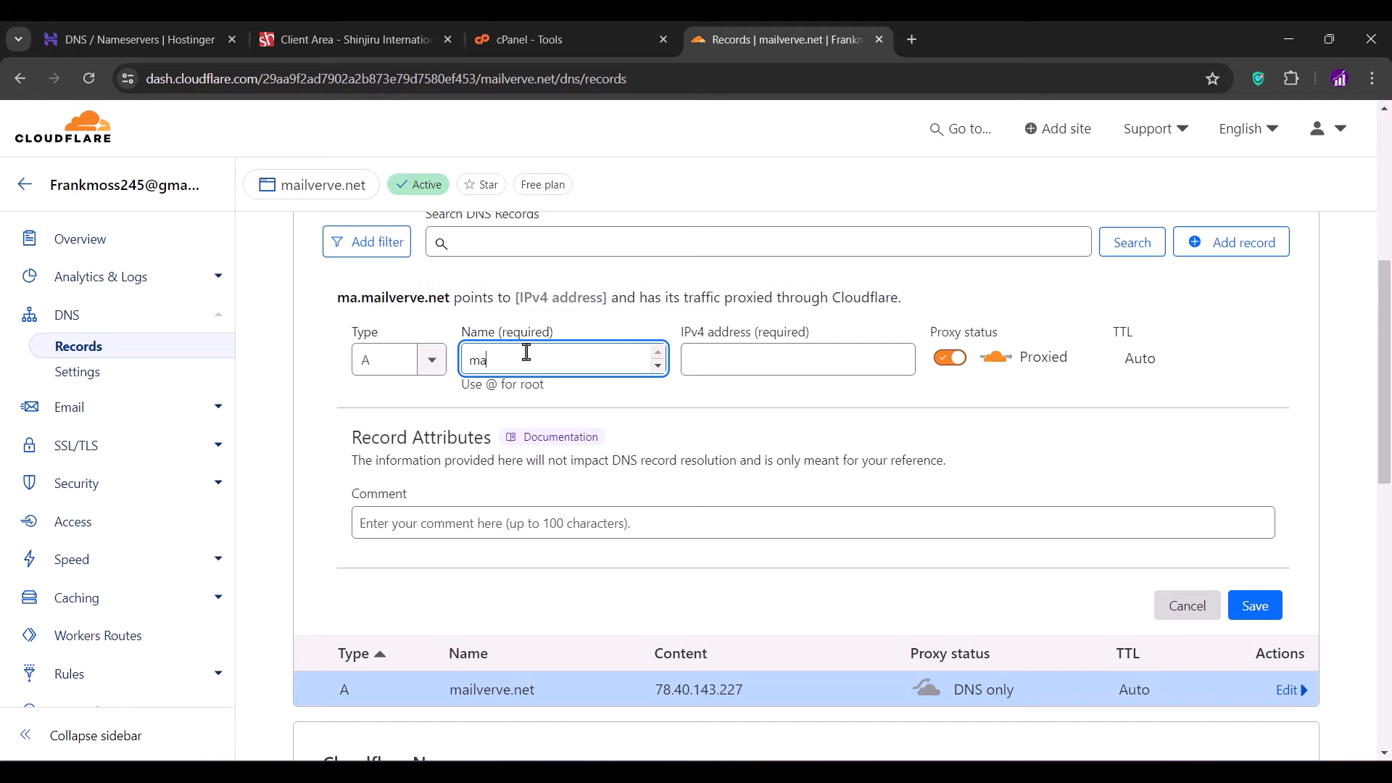
{"action": "type", "text": "il"}
{"action": "left_click", "coordinate": [720, 360]}
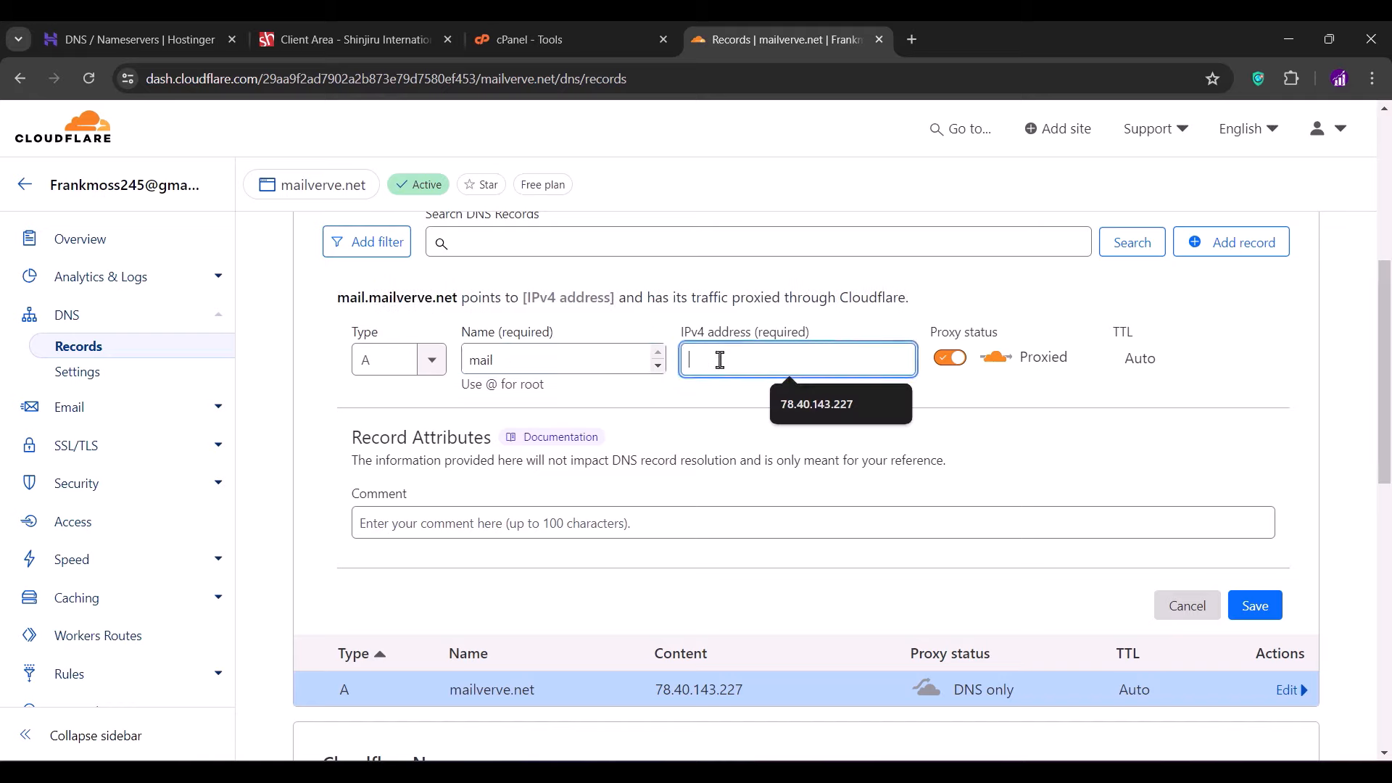
{"action": "left_click", "coordinate": [785, 394]}
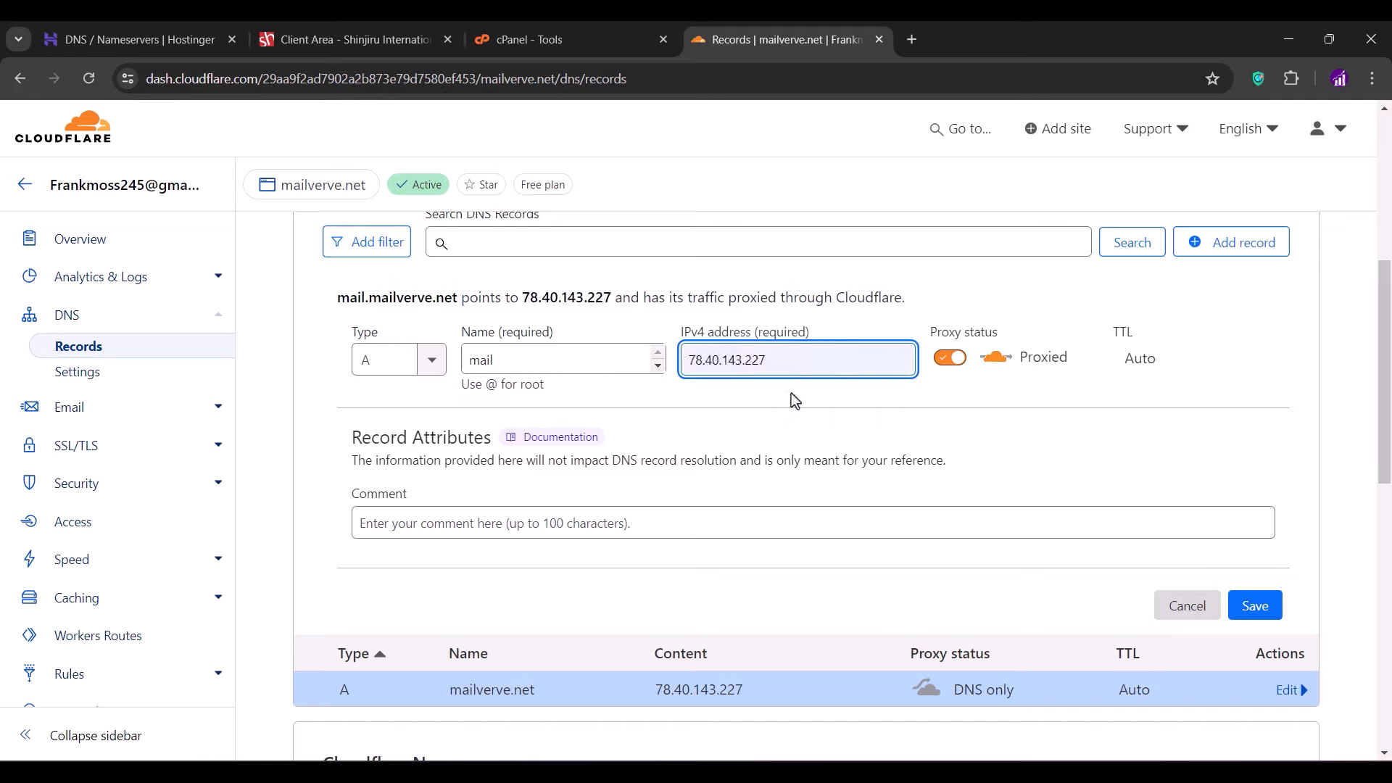
{"action": "left_click", "coordinate": [950, 357]}
{"action": "left_click", "coordinate": [1254, 606]}
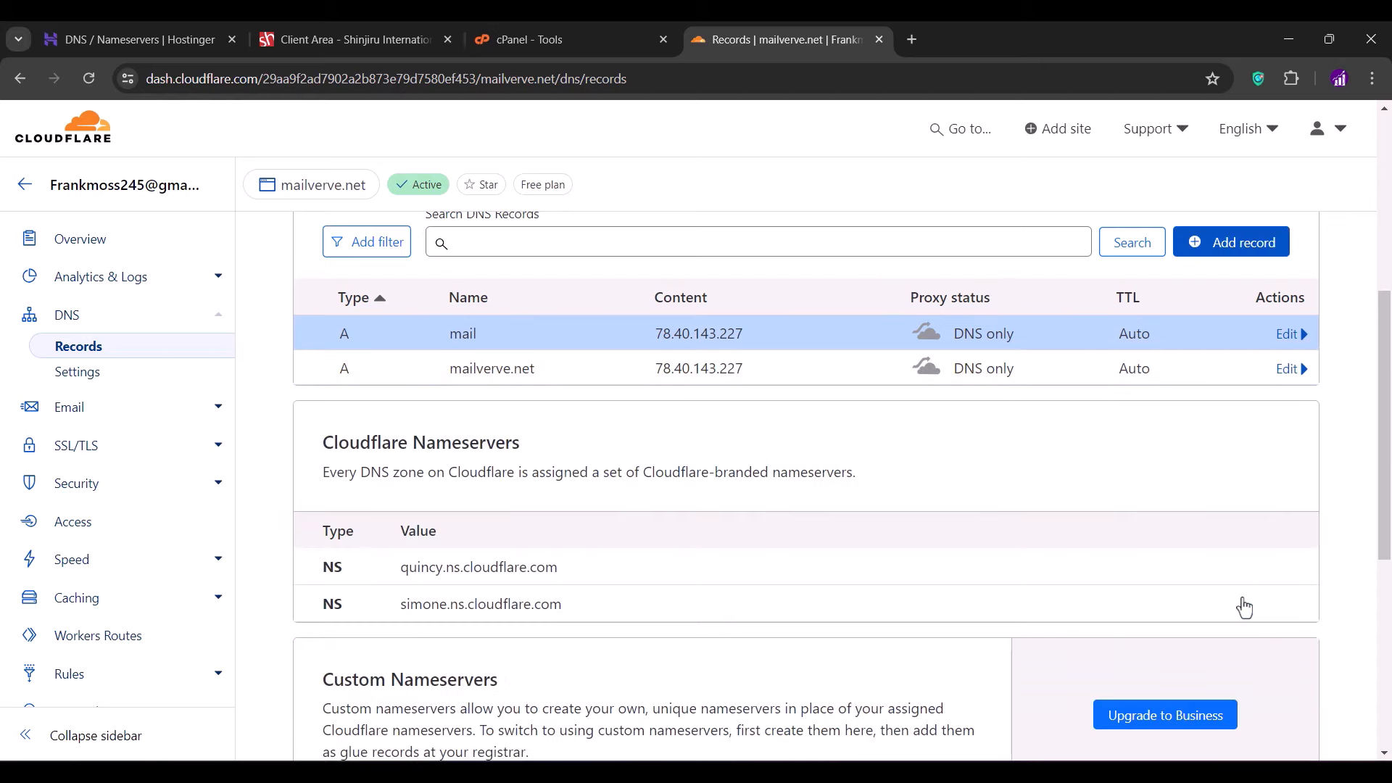
- Add a DNS-only A record named www pointing to 78.40.143.227
{"action": "left_click", "coordinate": [1212, 243]}
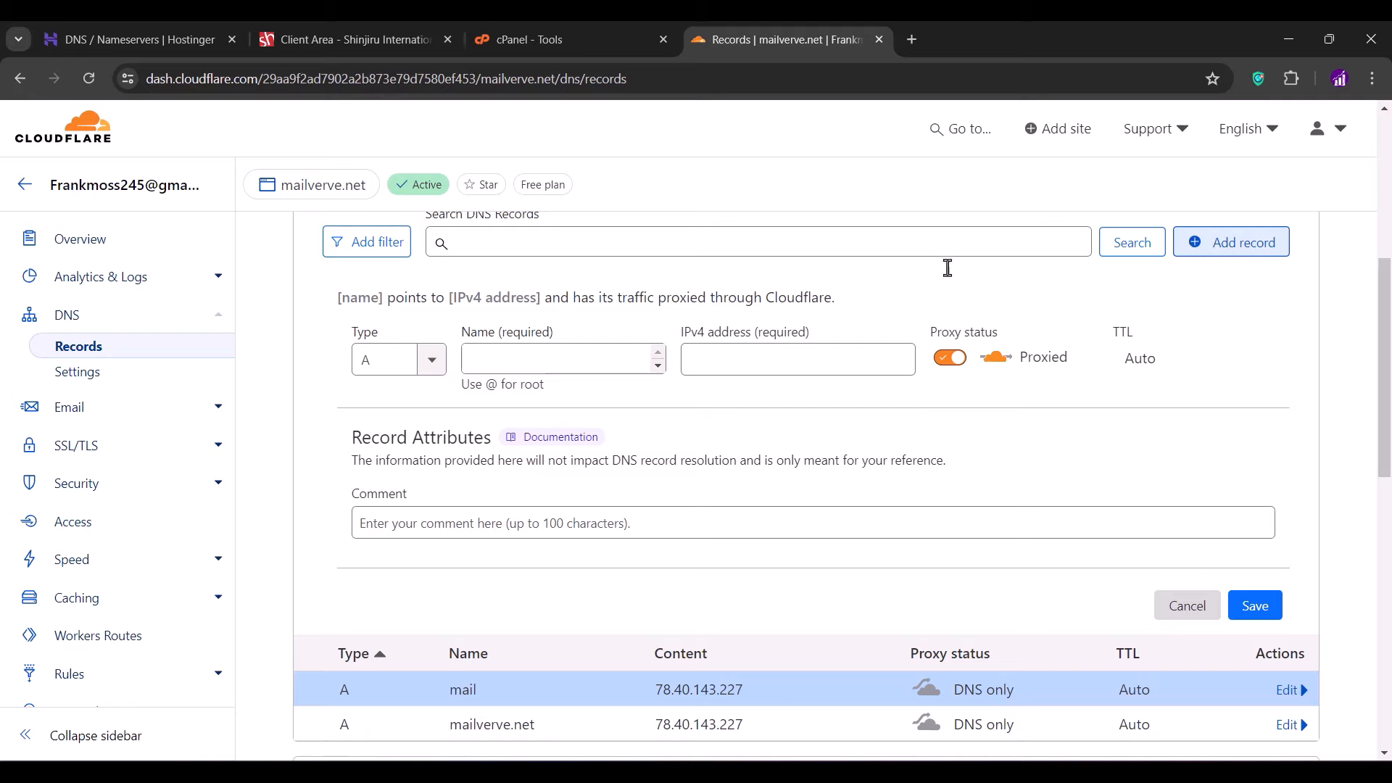
{"action": "left_click", "coordinate": [601, 353]}
{"action": "type", "text": "www"}
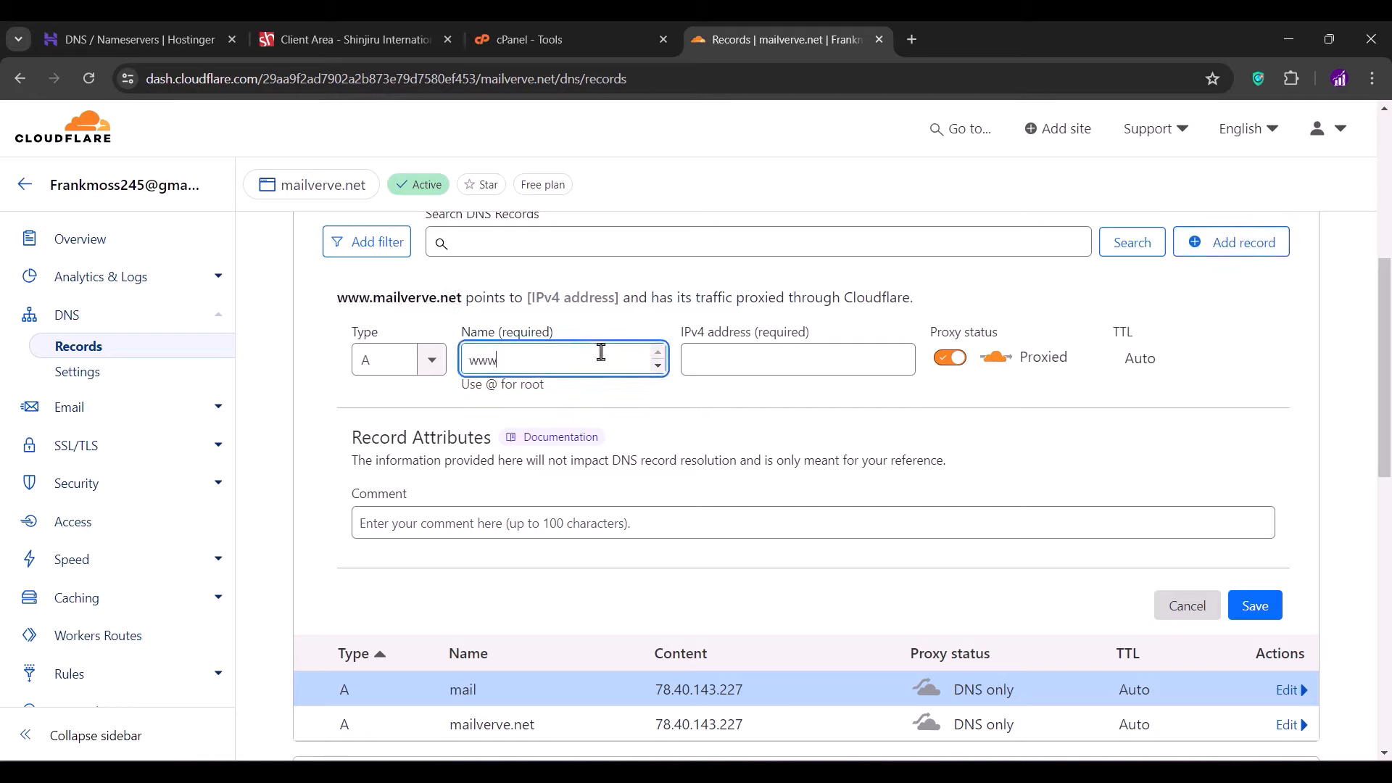
{"action": "left_click", "coordinate": [684, 356]}
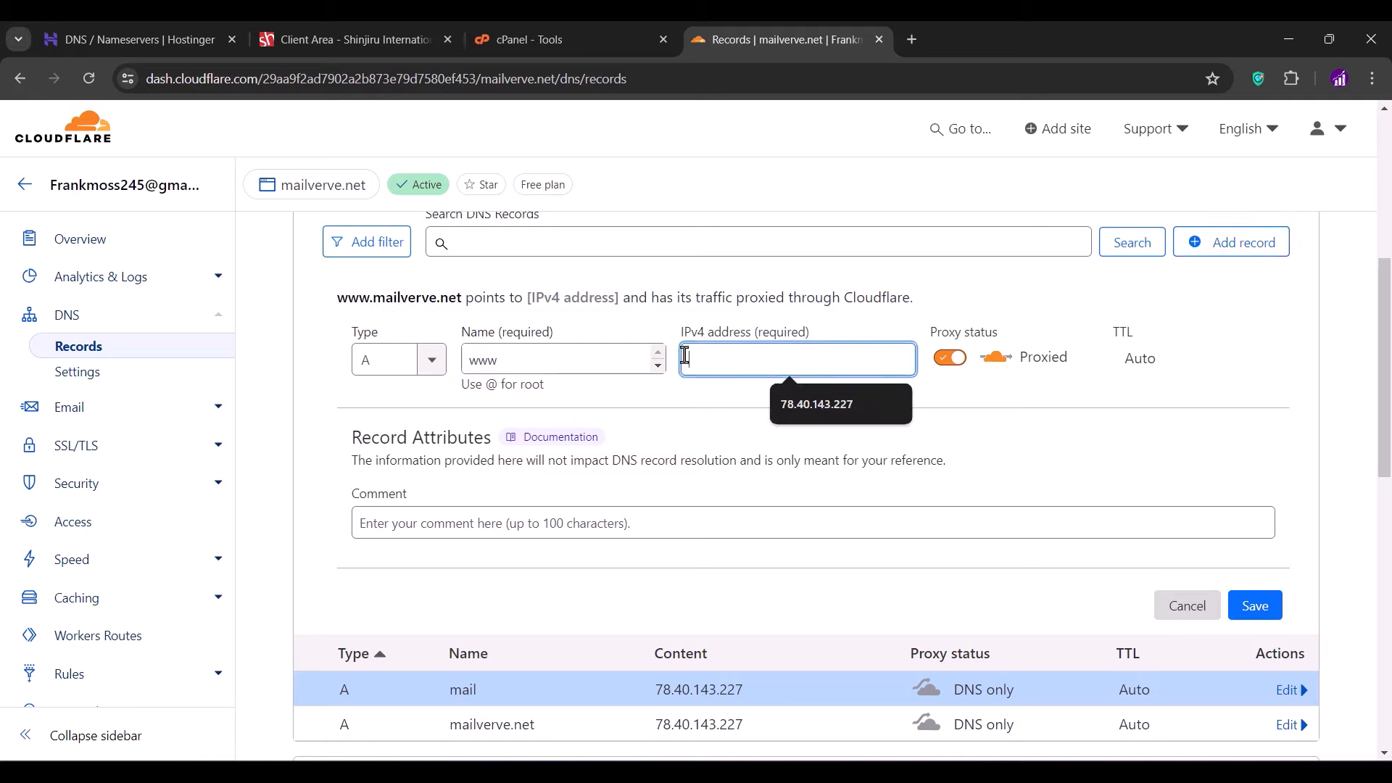
{"action": "left_click", "coordinate": [806, 406]}
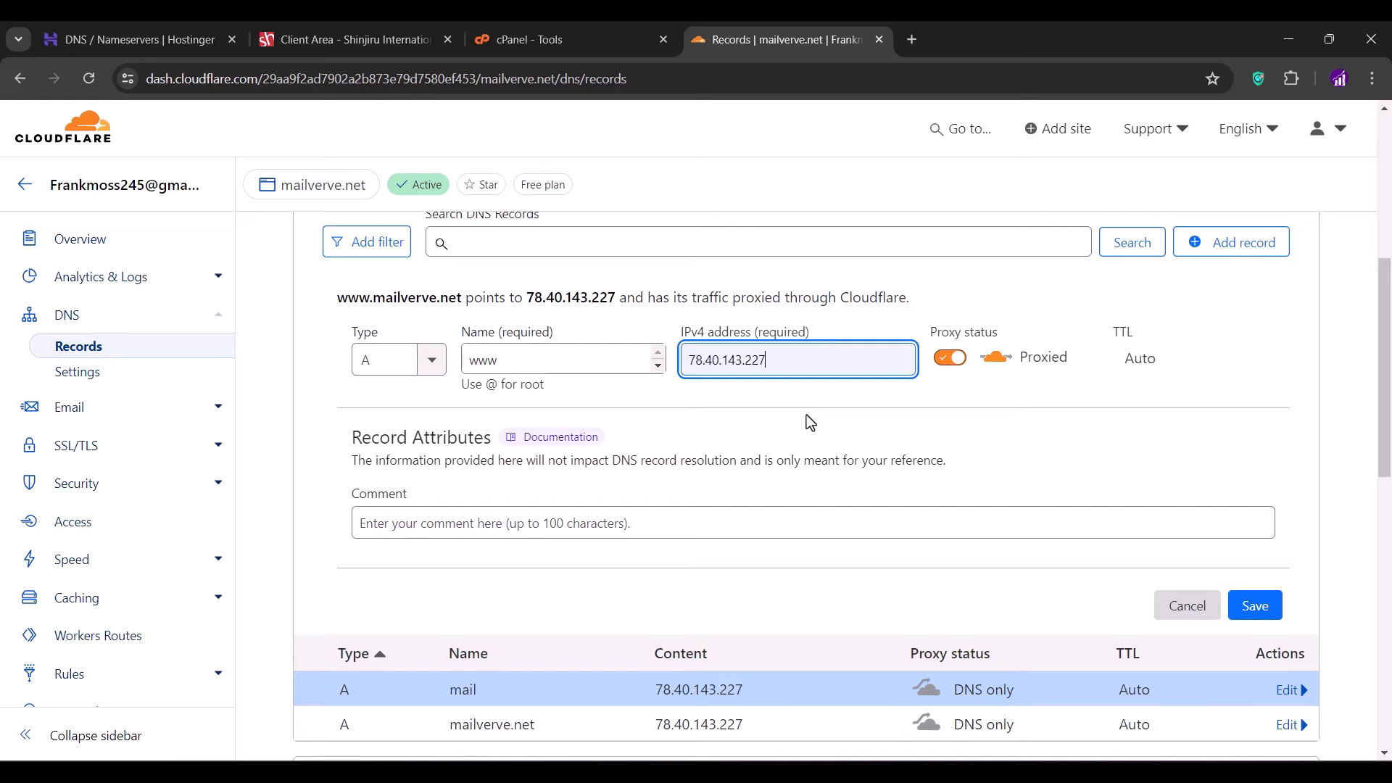
{"action": "left_click", "coordinate": [951, 360]}
{"action": "left_click", "coordinate": [1243, 602]}
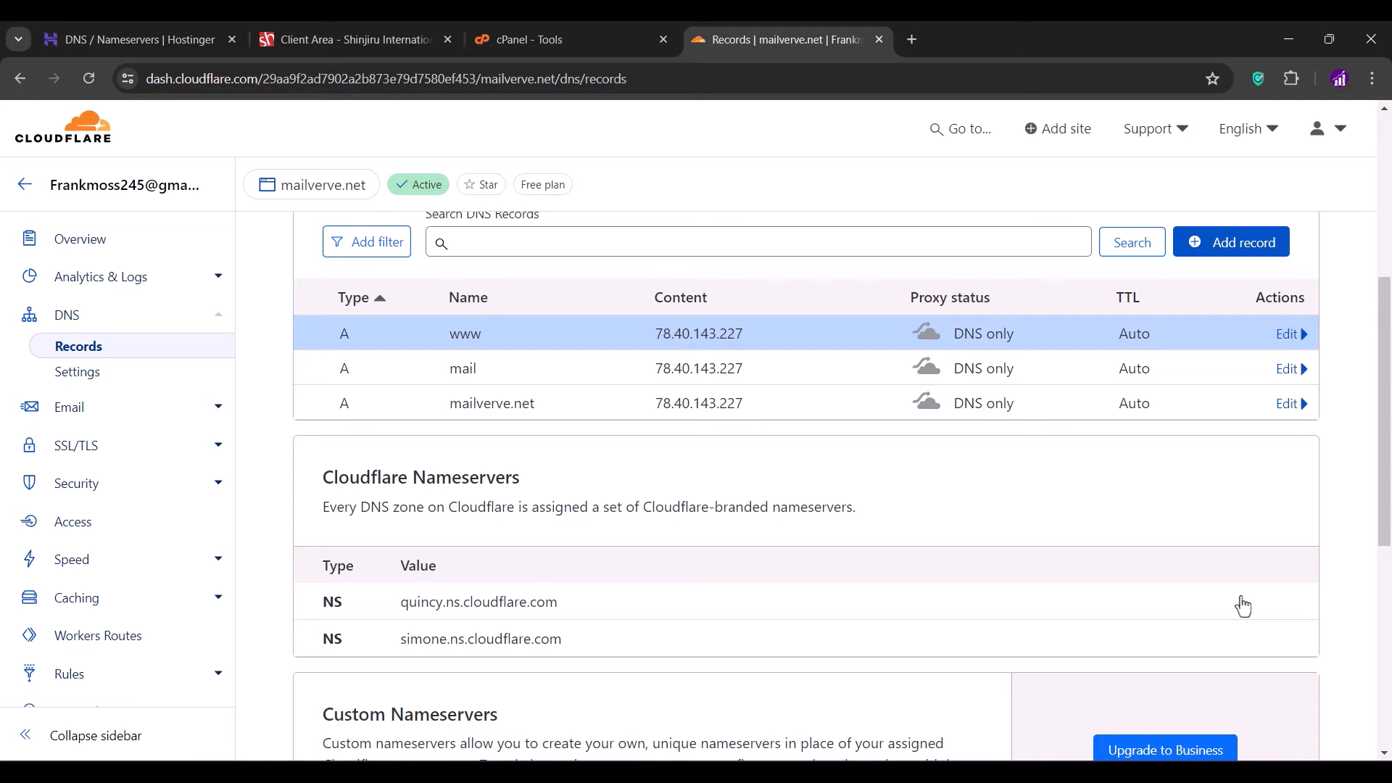
- Add an MX record named @ routing mail to mail.mailverve.net with priority 10
{"action": "left_click", "coordinate": [1214, 255]}
{"action": "left_click", "coordinate": [380, 361]}
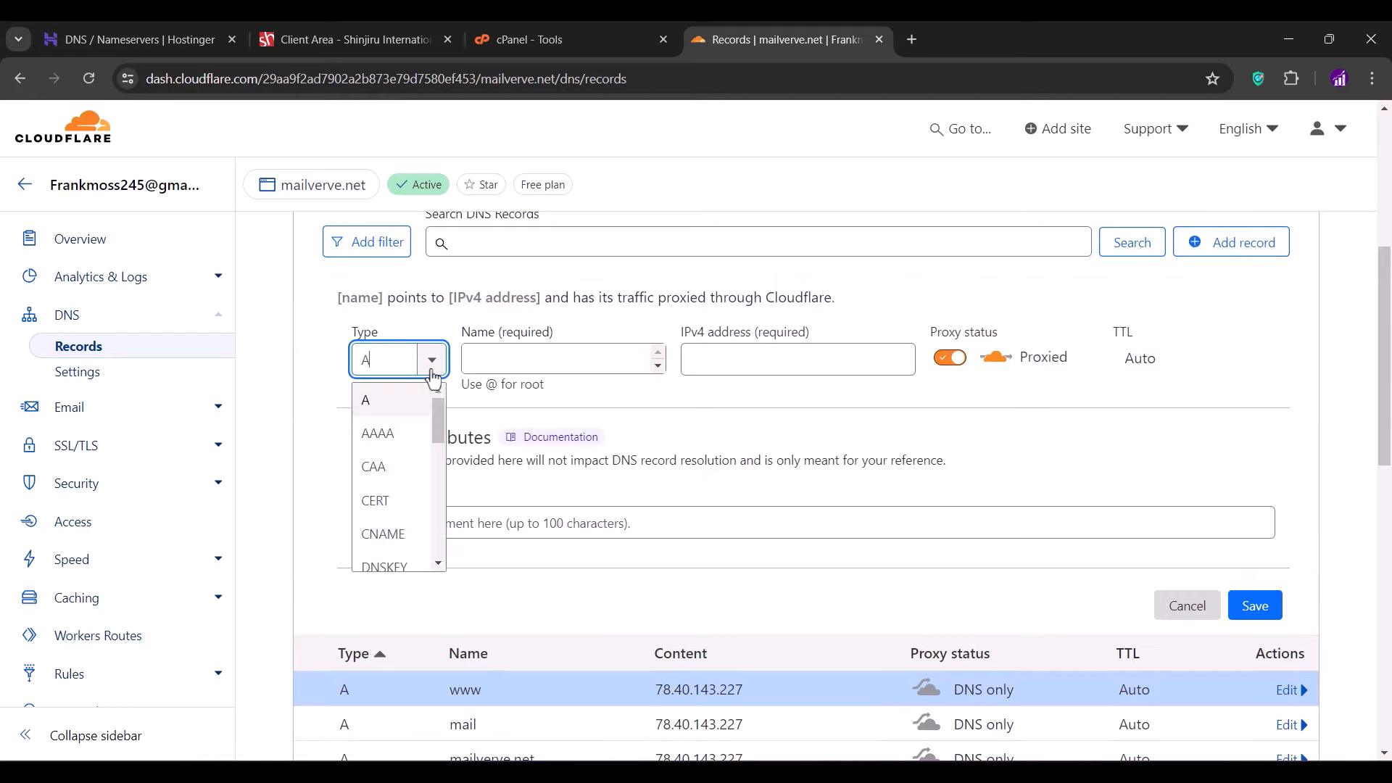
{"action": "scroll", "coordinate": [406, 498], "scroll_direction": "down", "scroll_amount": 2}
{"action": "scroll", "coordinate": [406, 499], "scroll_direction": "down", "scroll_amount": 2}
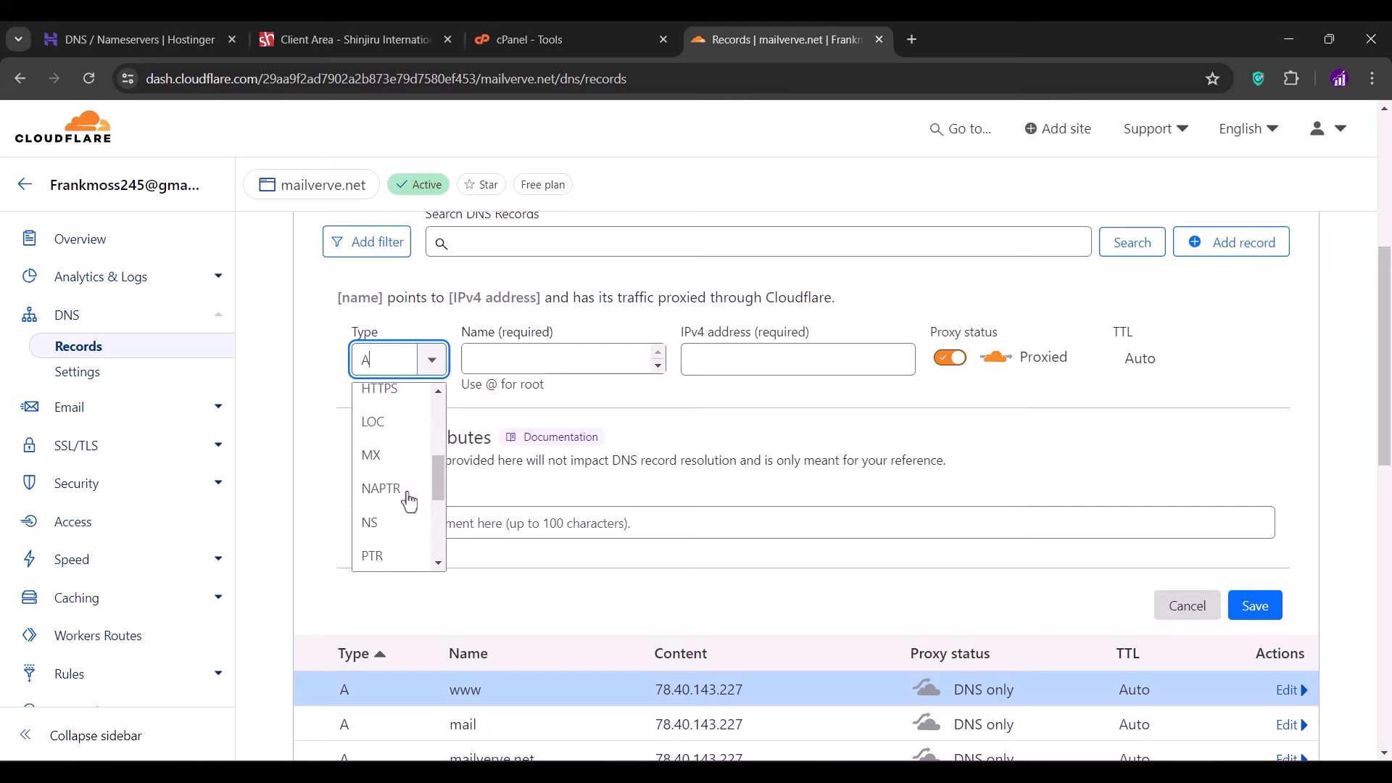
{"action": "left_click", "coordinate": [383, 464]}
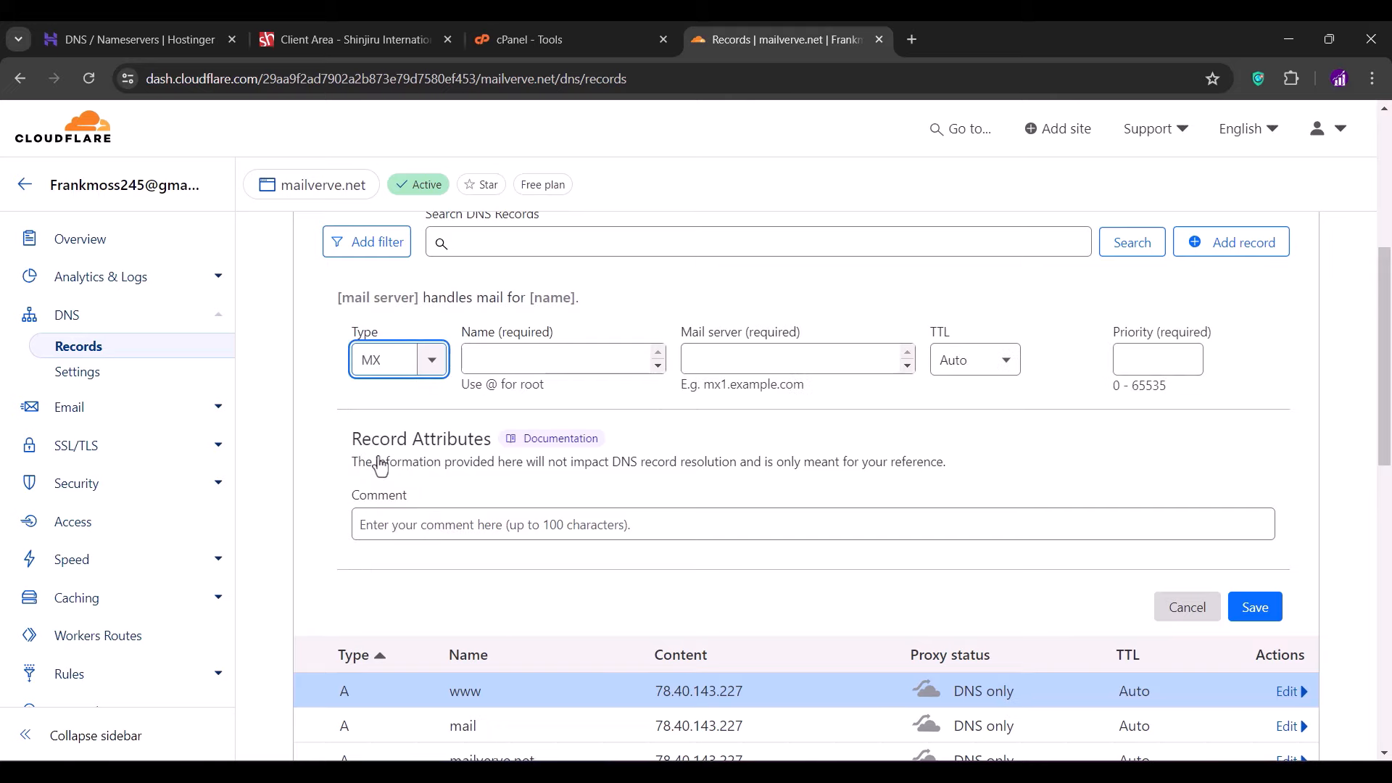
{"action": "left_click", "coordinate": [526, 357]}
{"action": "type", "text": "@"}
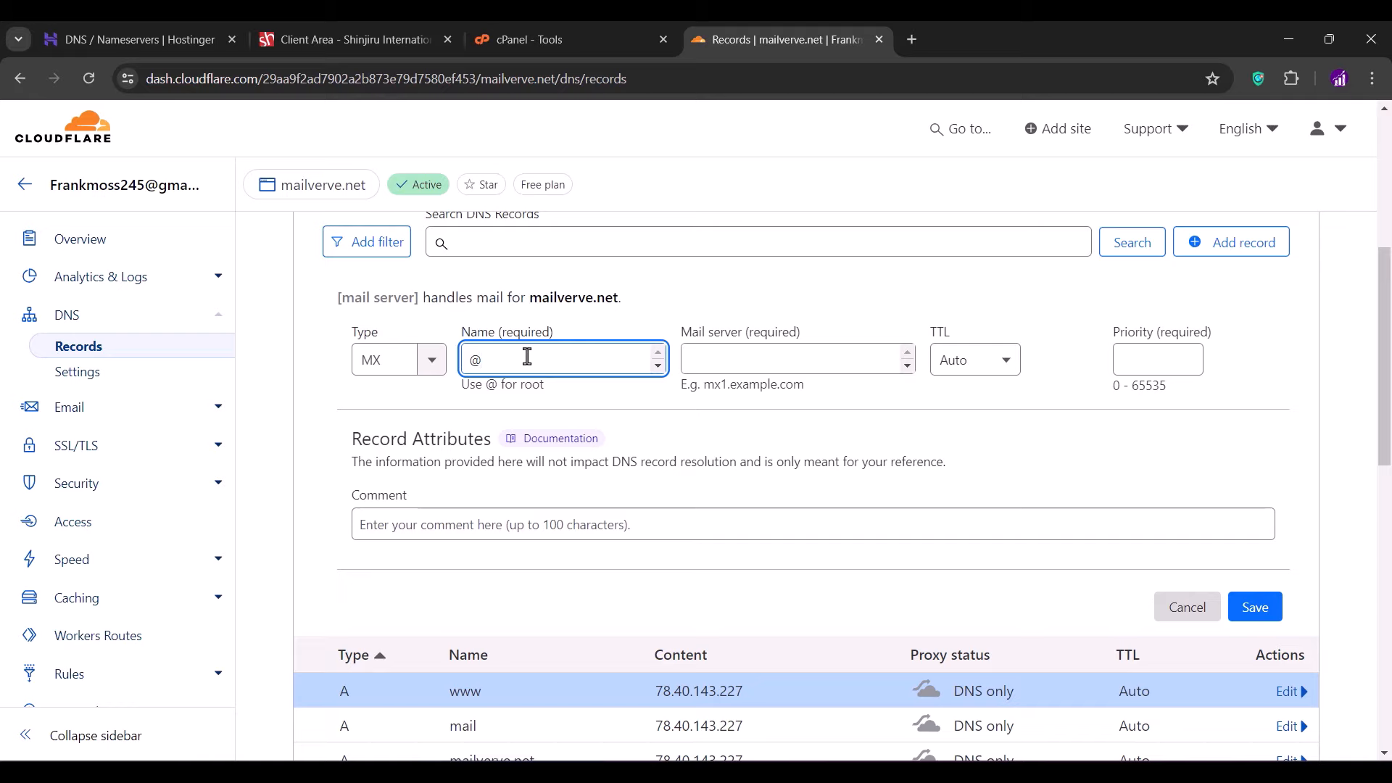
{"action": "left_click", "coordinate": [691, 358]}
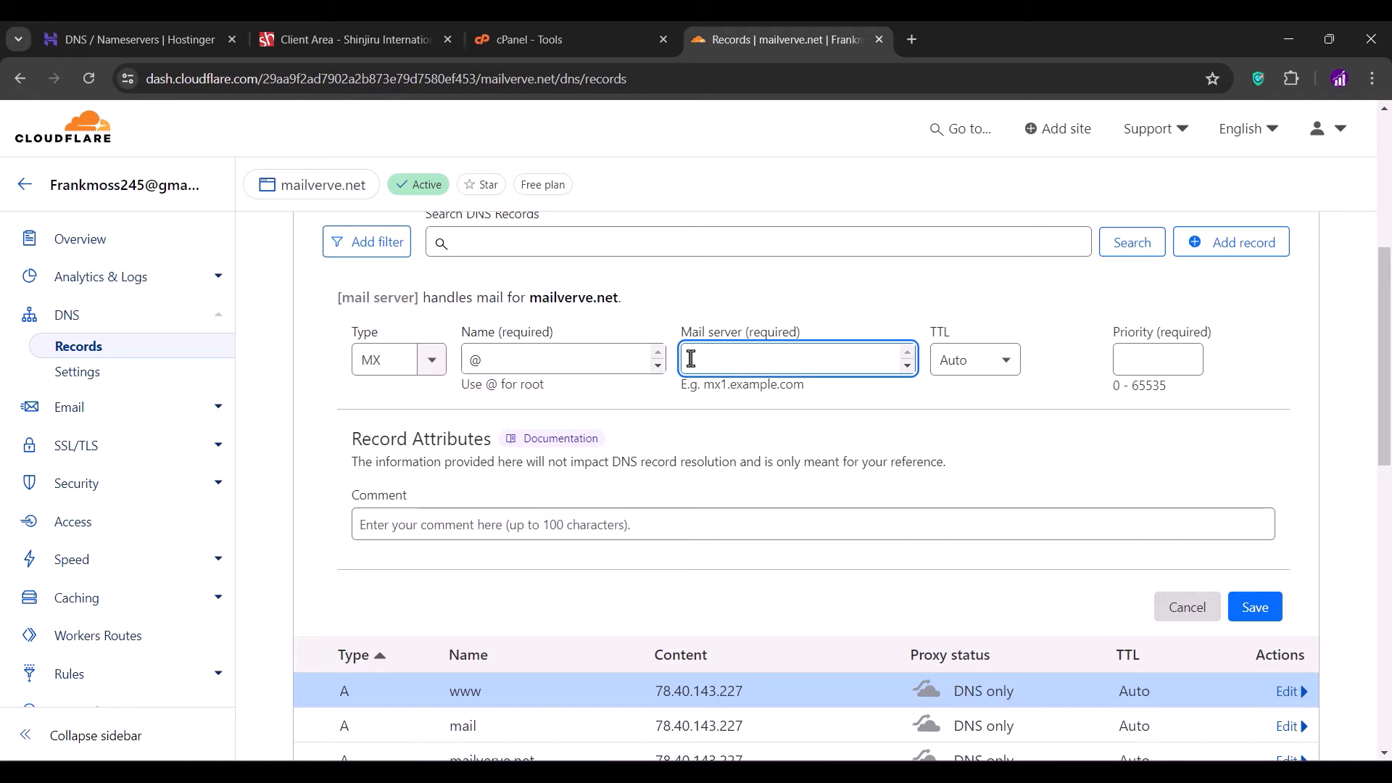
{"action": "type", "text": "mail."}
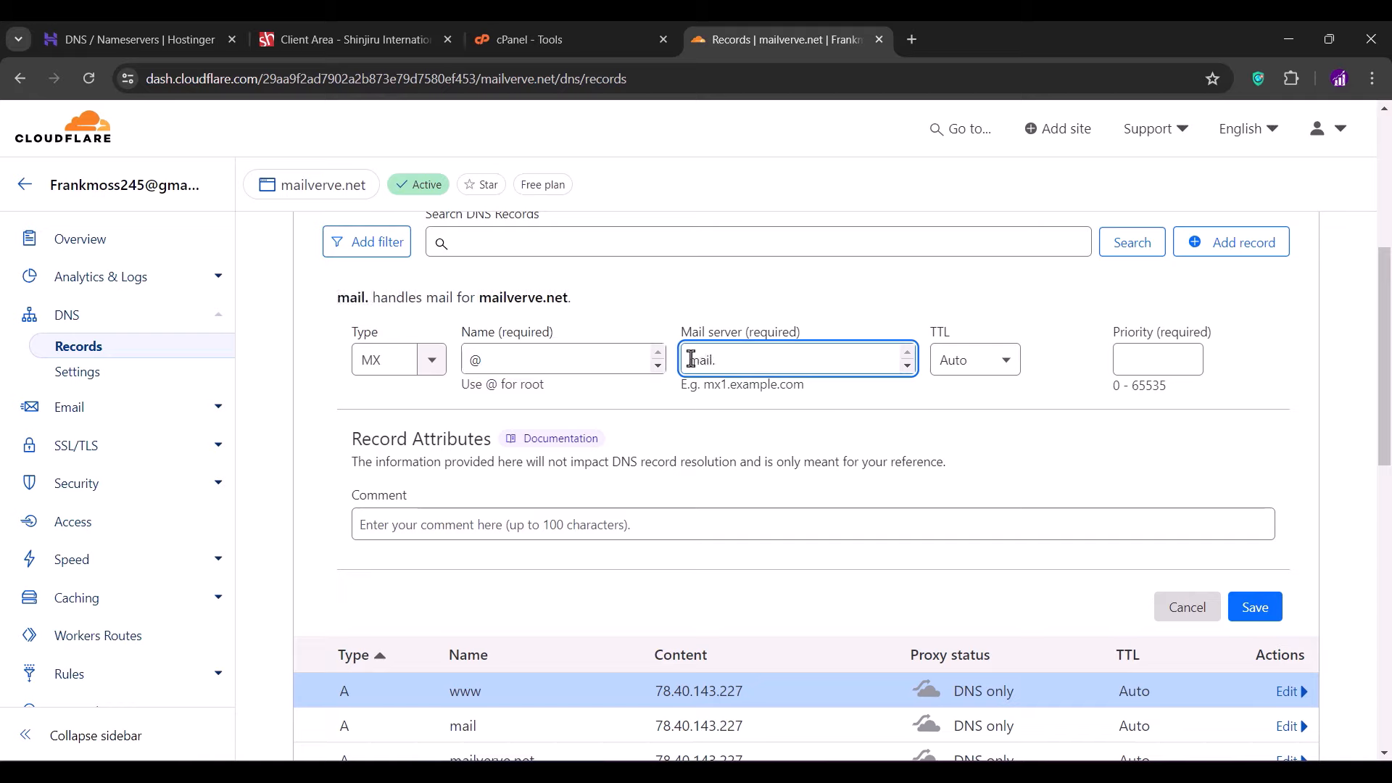
{"action": "type", "text": "mailverve"}
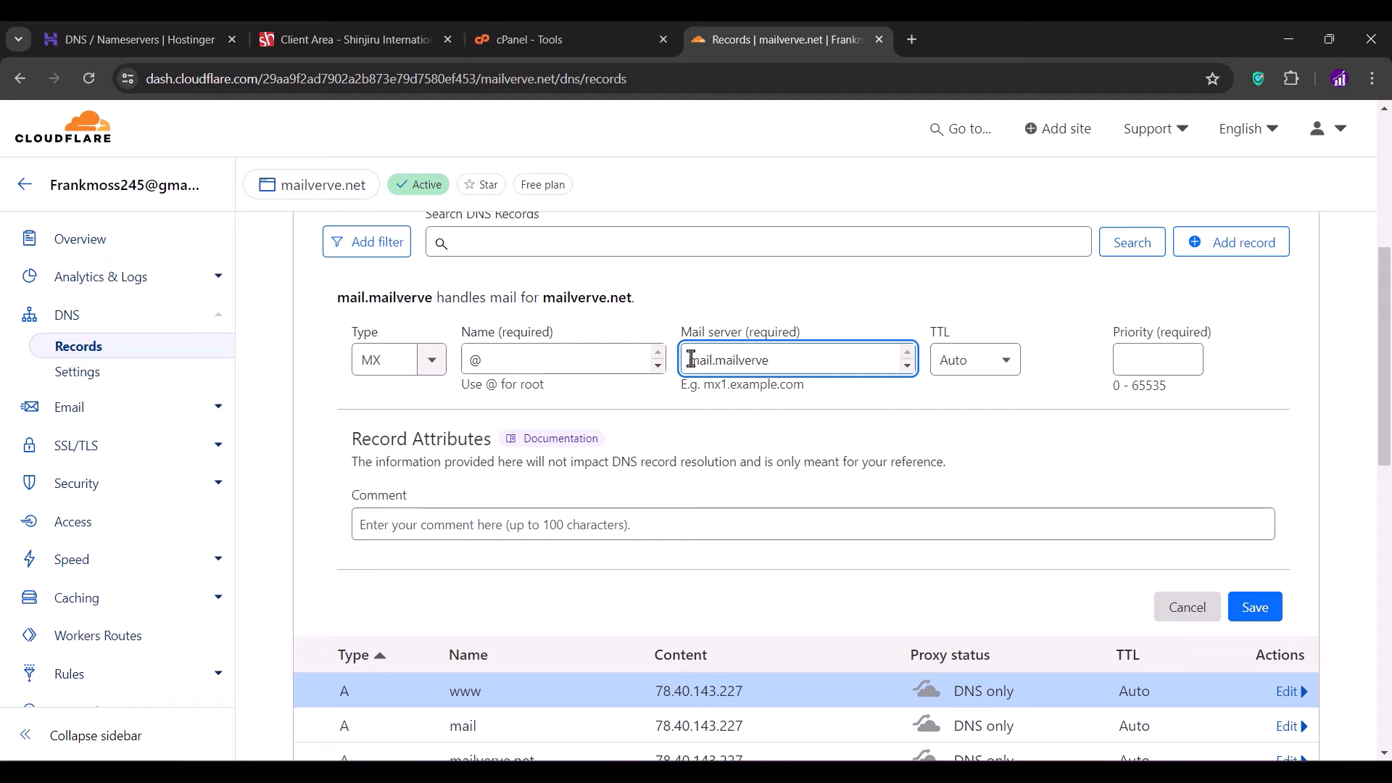
{"action": "type", "text": ".net"}
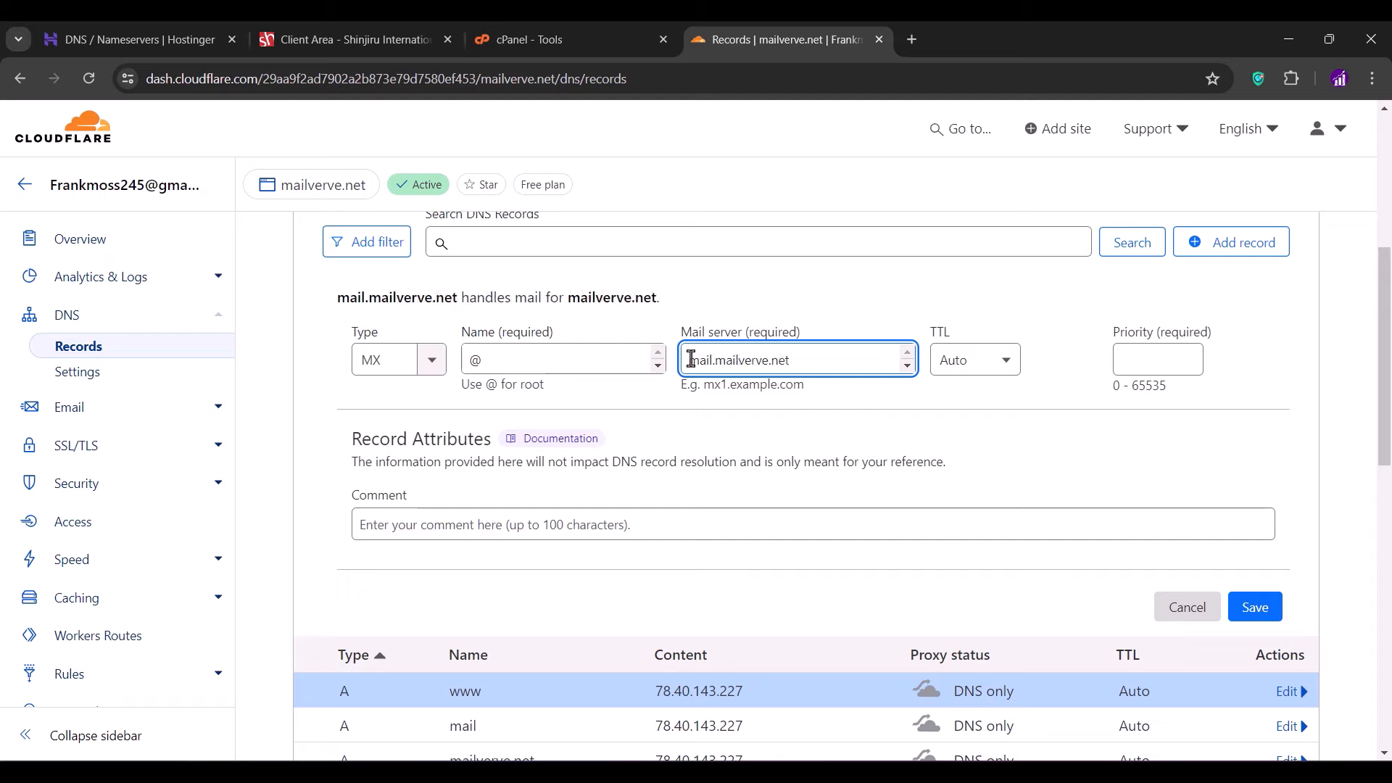
{"action": "left_click", "coordinate": [1122, 363]}
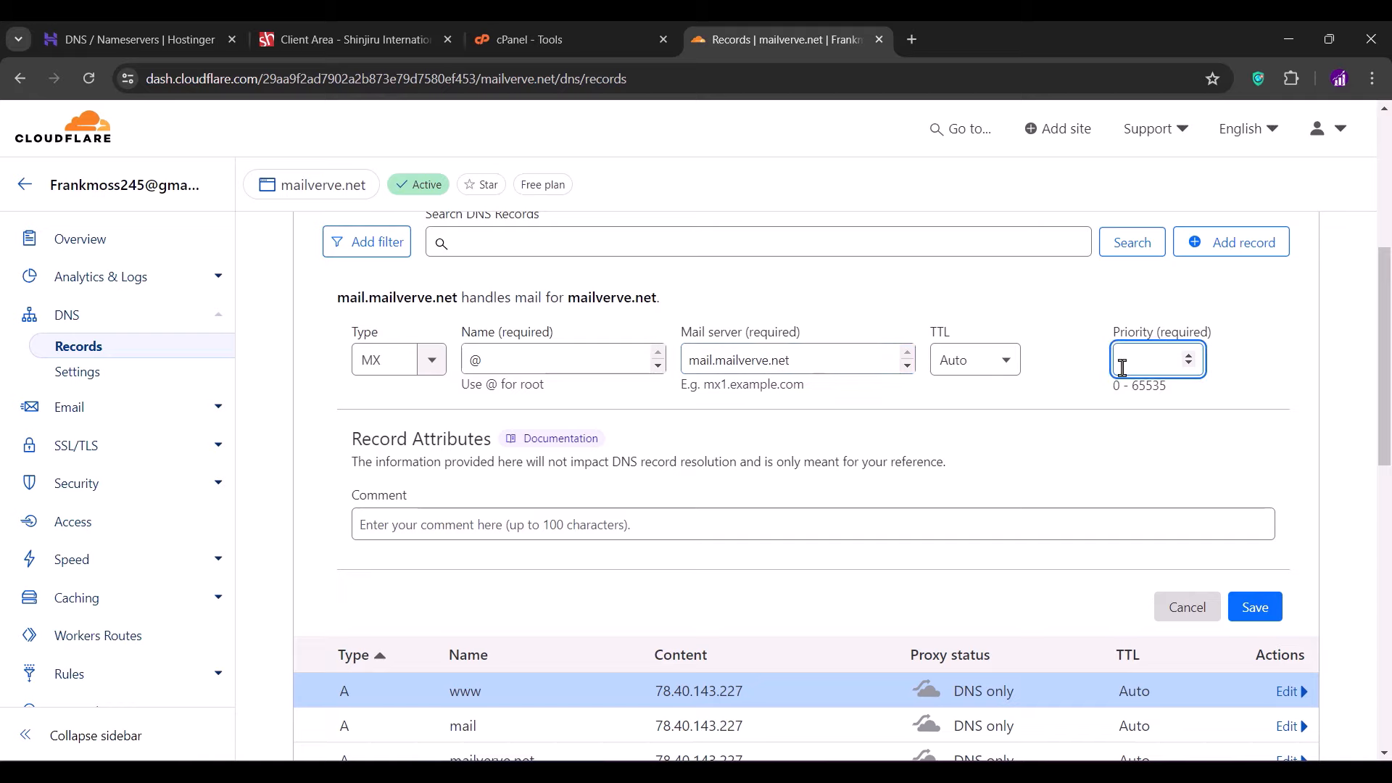
{"action": "type", "text": "10"}
{"action": "left_click", "coordinate": [1099, 414]}
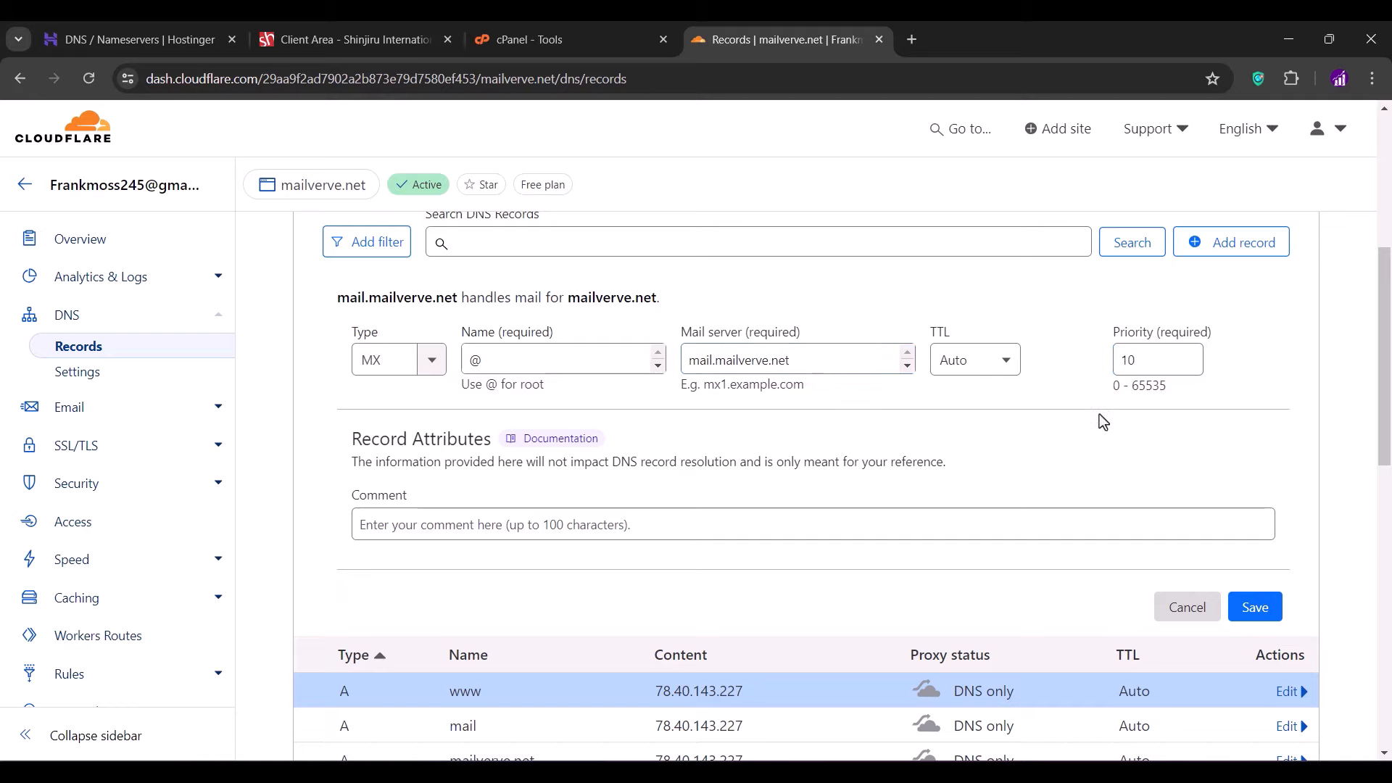
{"action": "left_click", "coordinate": [1256, 609]}
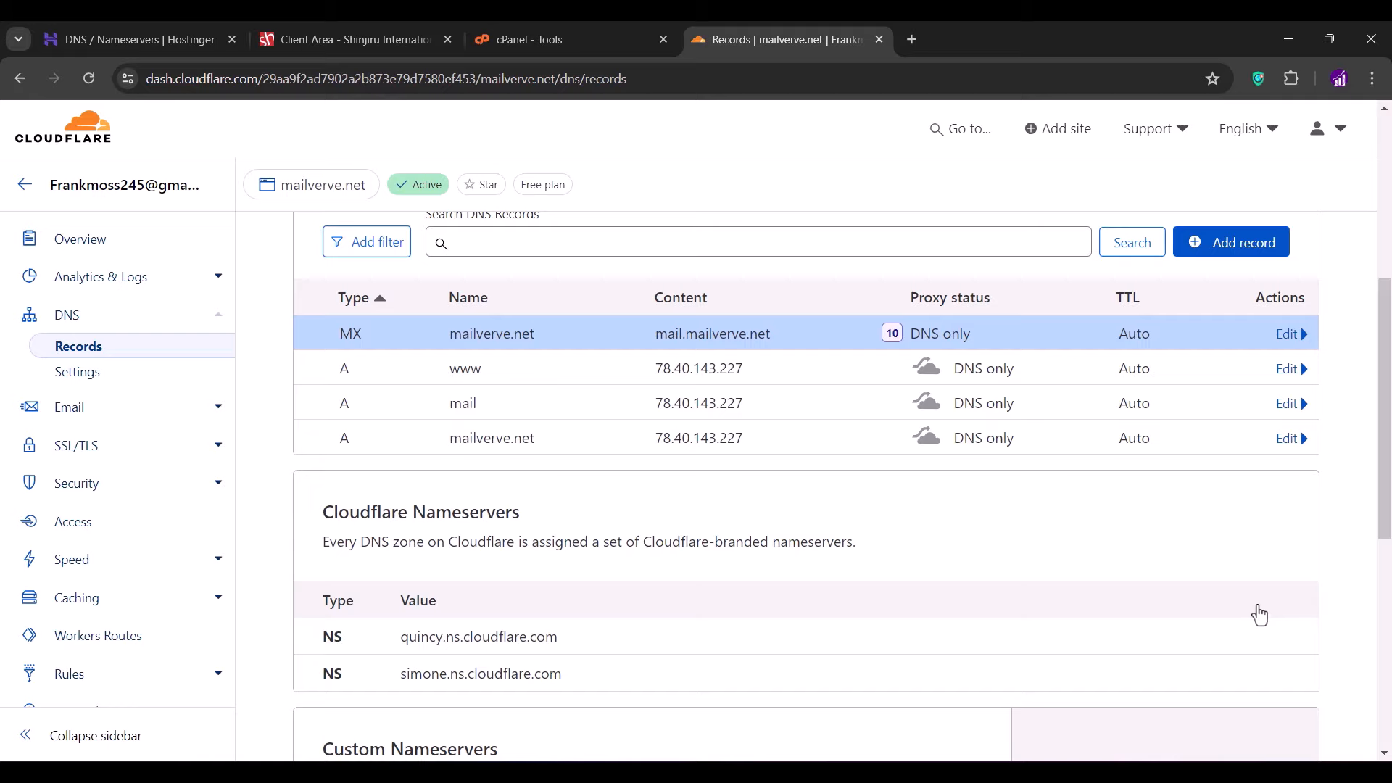
- Open the mailverve.net link from cPanel and proceed past the certificate warning to its Index of / page
{"action": "left_click", "coordinate": [629, 40]}
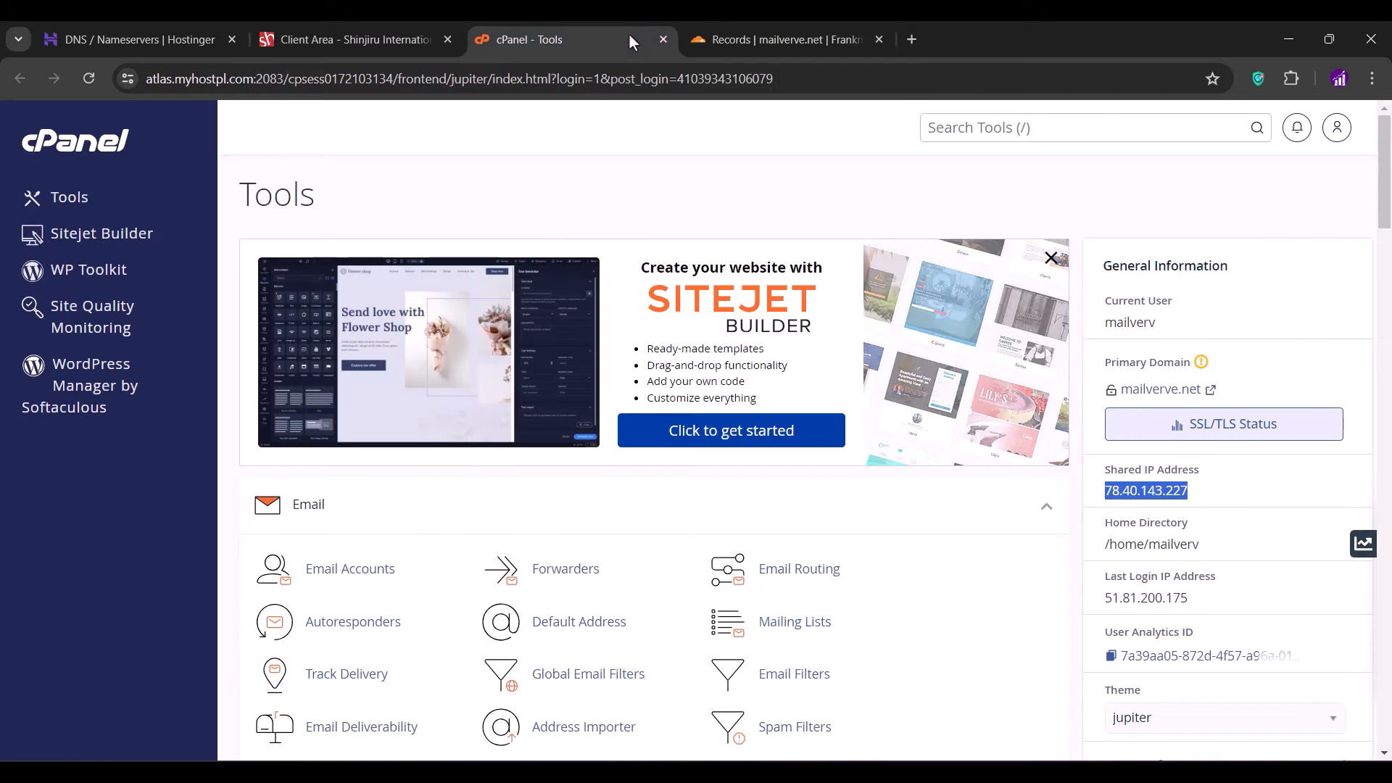
{"action": "left_click", "coordinate": [1135, 389]}
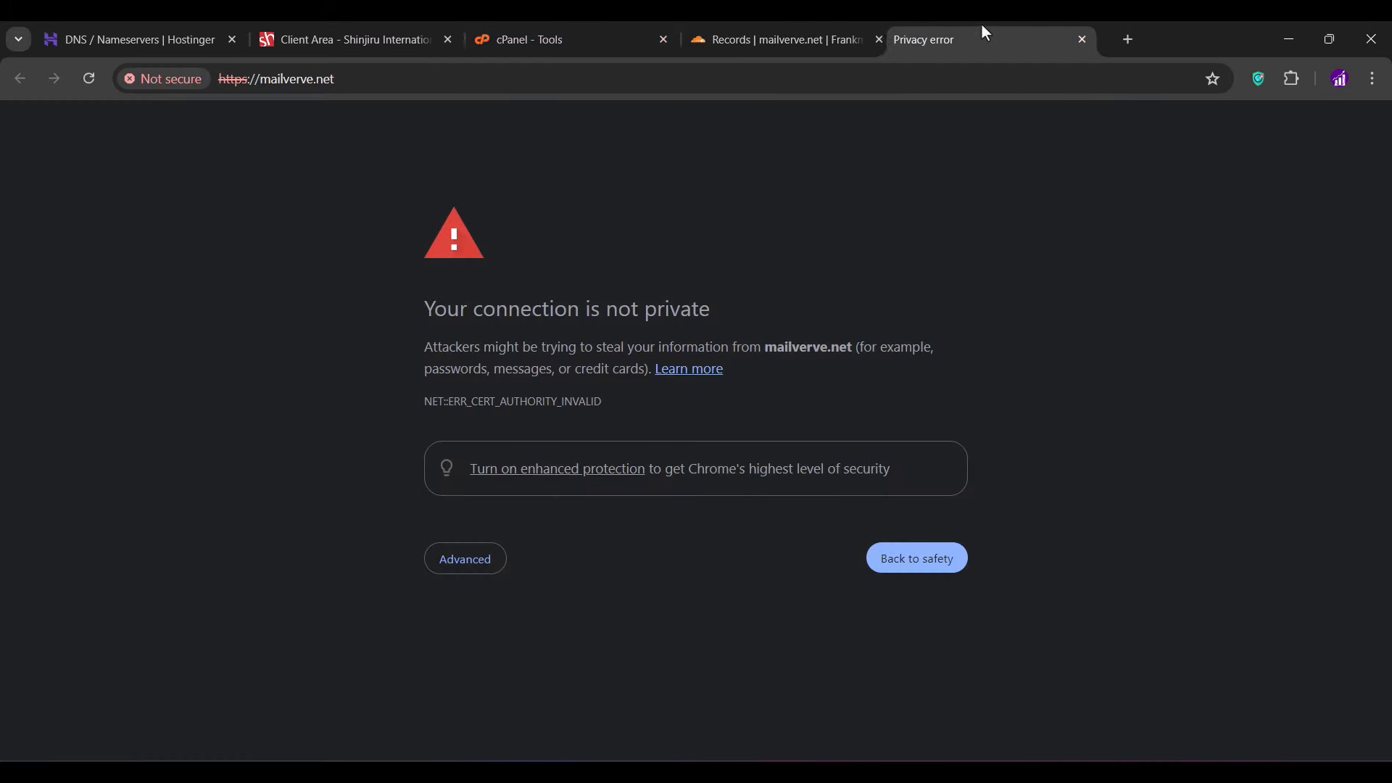
{"action": "left_click", "coordinate": [469, 560]}
{"action": "left_click", "coordinate": [476, 701]}
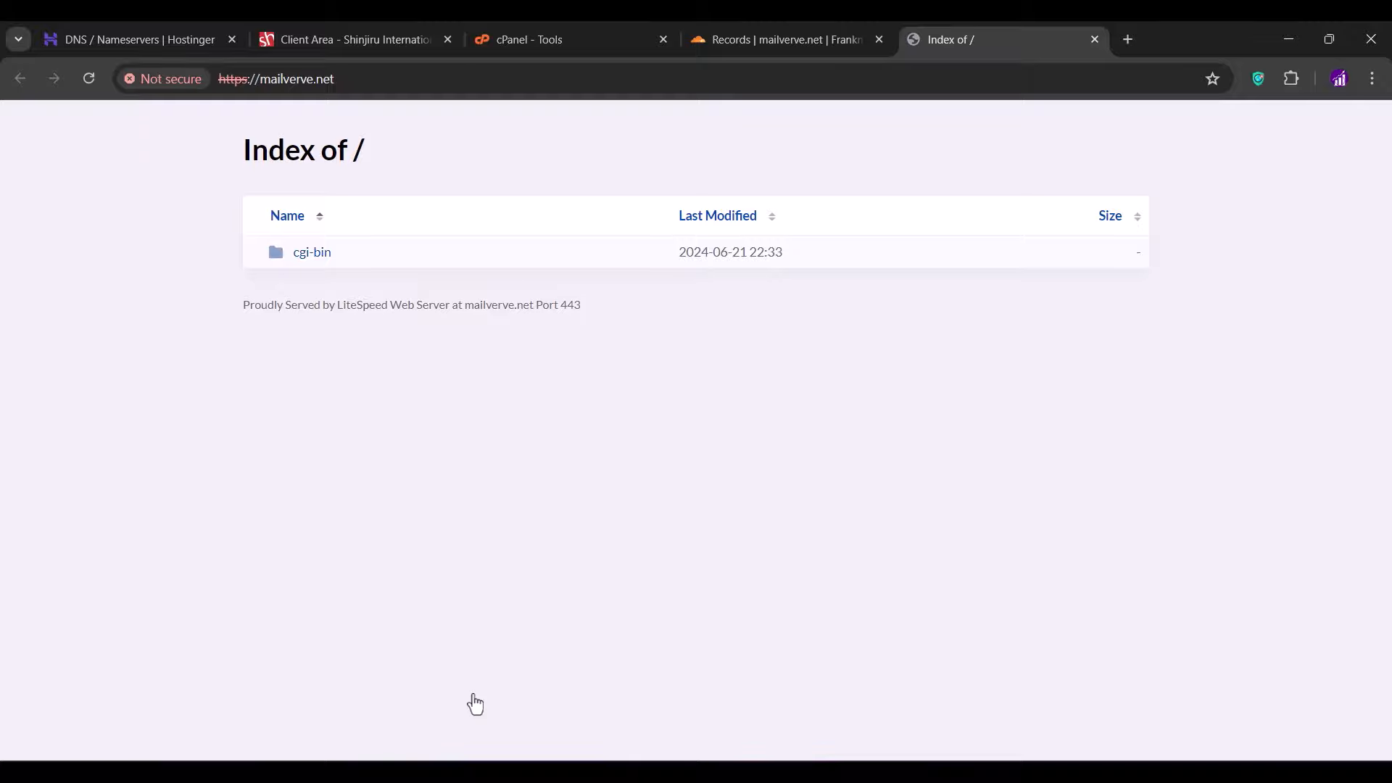
- Run AutoSSL on all domains from cPanel's SSL/TLS Status, validating mailverve.net until September 19, 2024
{"action": "left_click", "coordinate": [557, 28]}
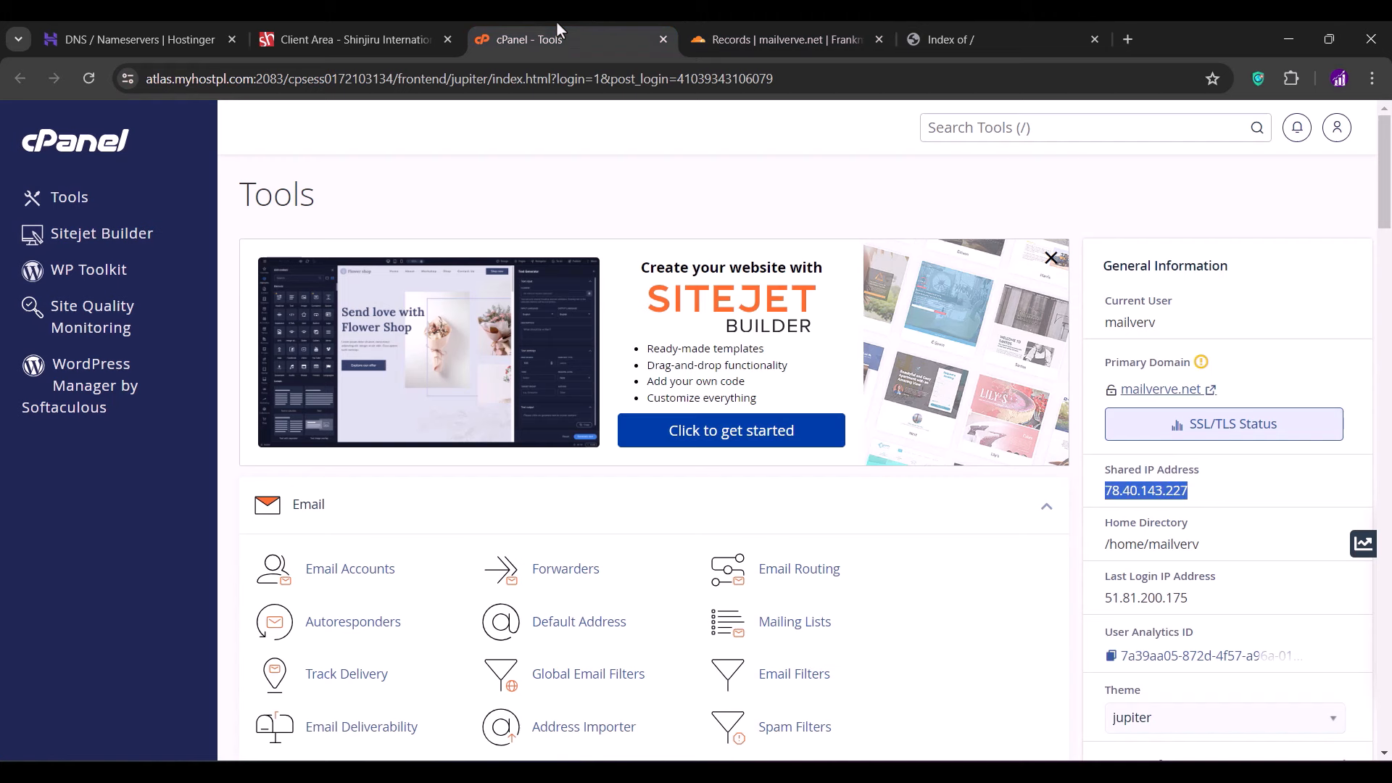
{"action": "left_click", "coordinate": [751, 212]}
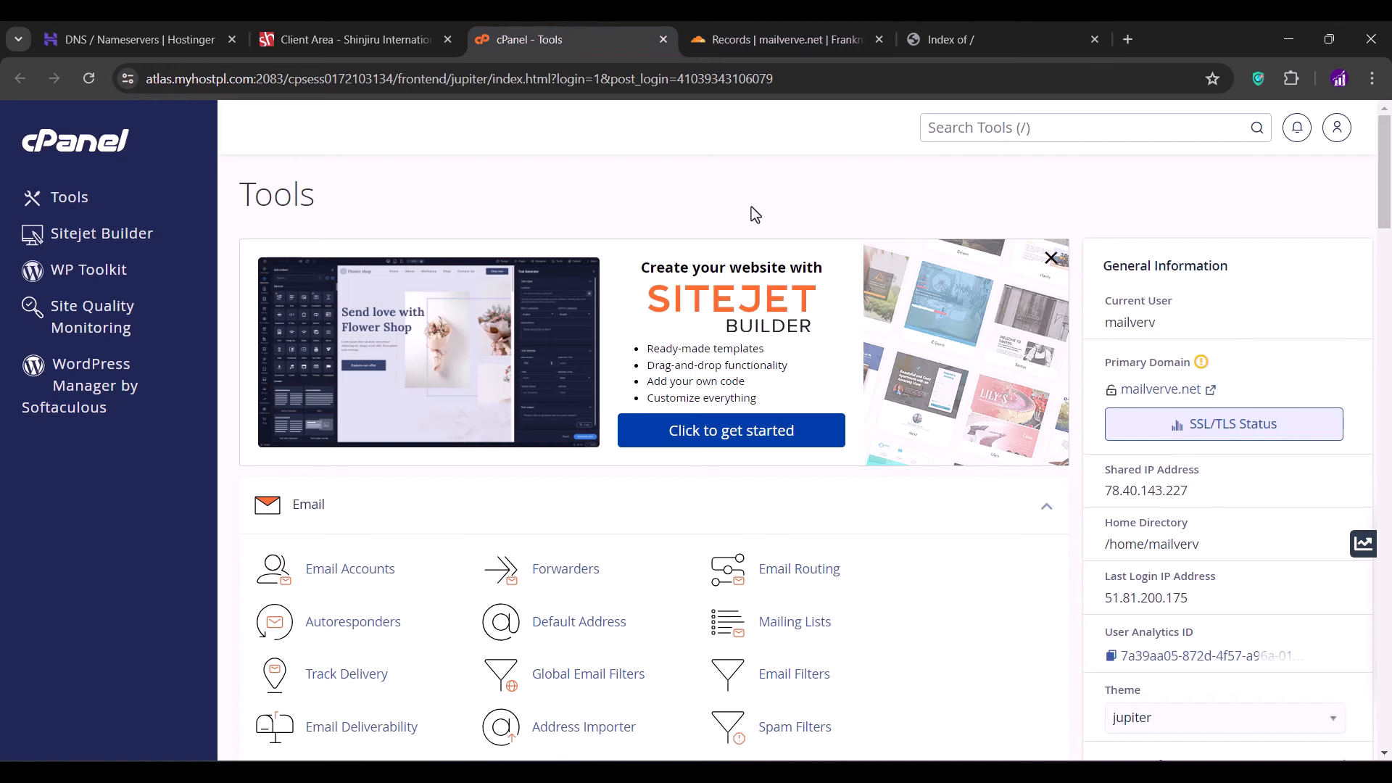
{"action": "left_click", "coordinate": [1223, 423]}
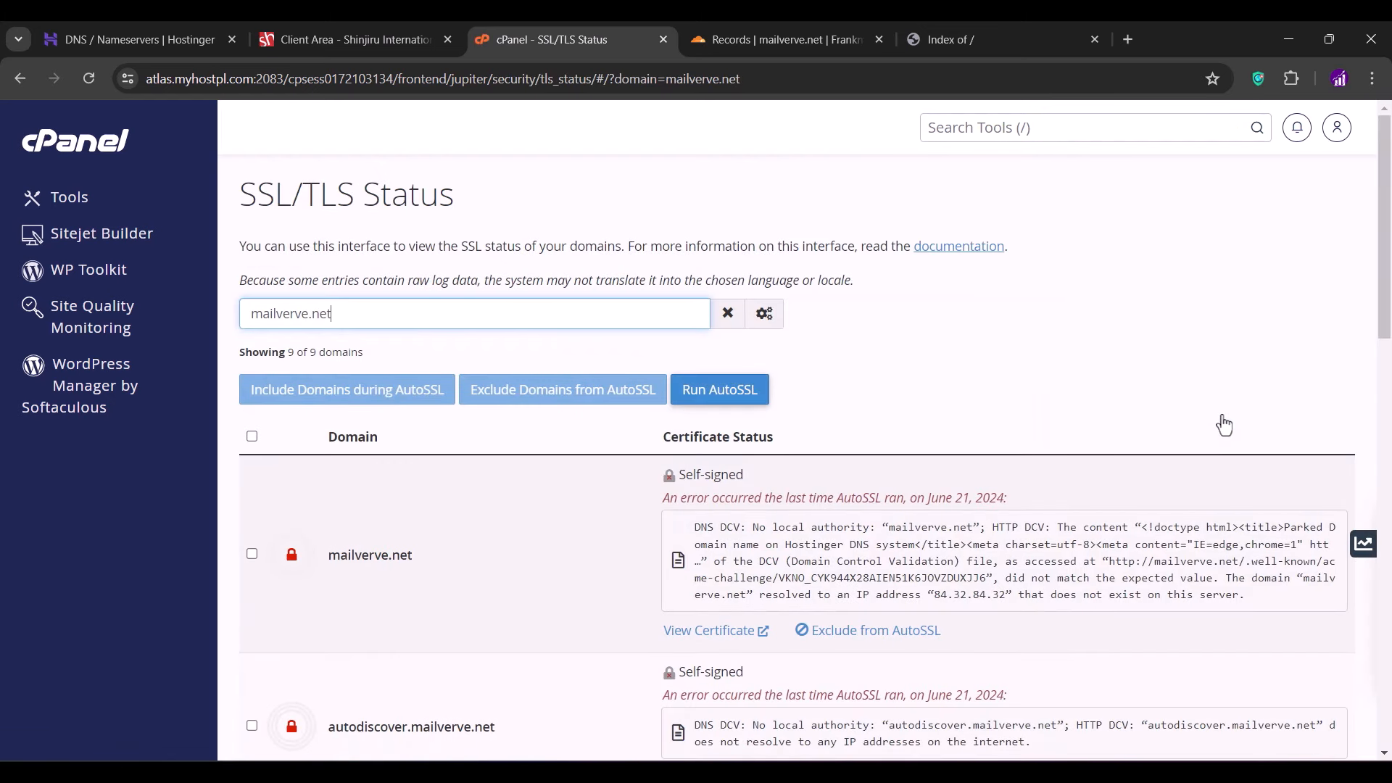
{"action": "left_click", "coordinate": [252, 437]}
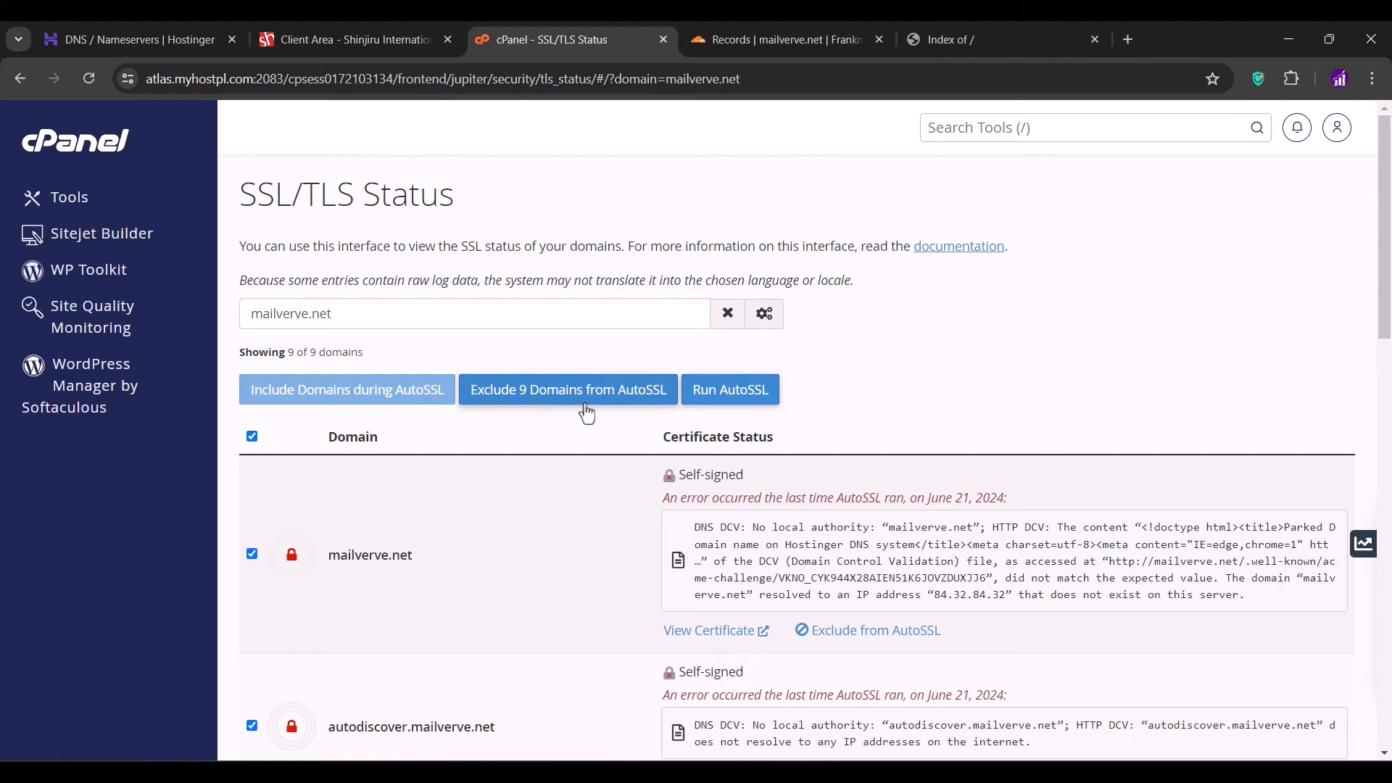
{"action": "left_click", "coordinate": [709, 395]}
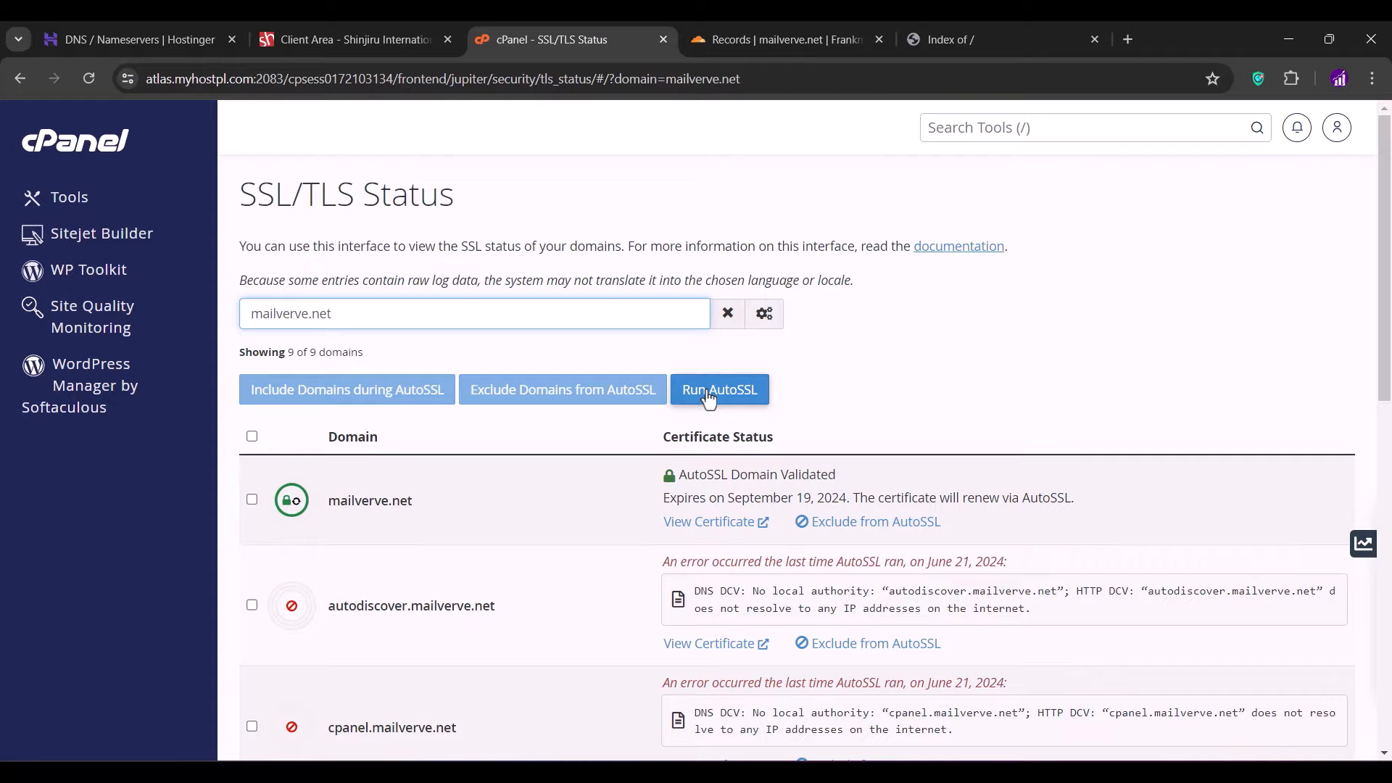
{"action": "left_click", "coordinate": [933, 41]}
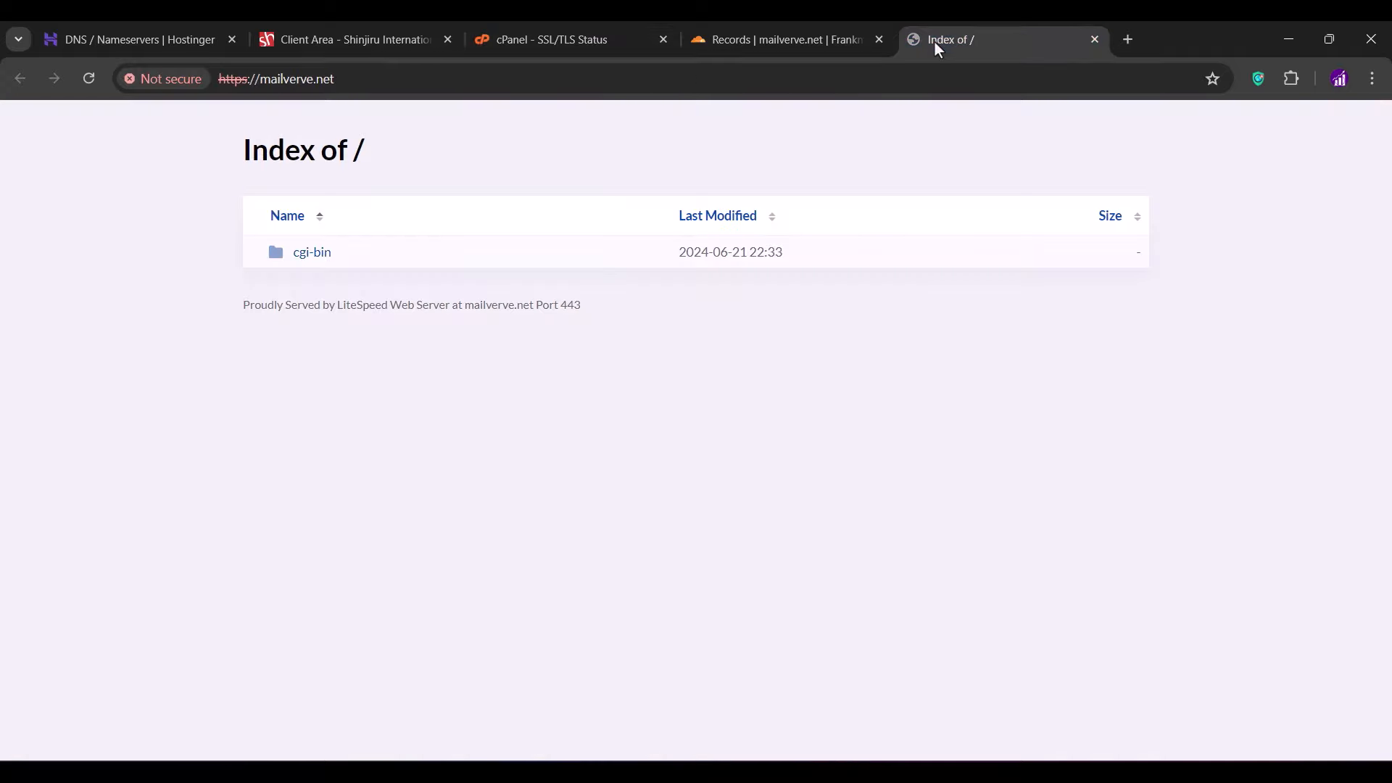
- Reload mailverve.net and confirm it also loads in an Incognito window, then return to cPanel's SSL/TLS Status
{"action": "left_click", "coordinate": [90, 77]}
{"action": "left_click", "coordinate": [205, 78]}
{"action": "key", "text": "ctrl+c"}
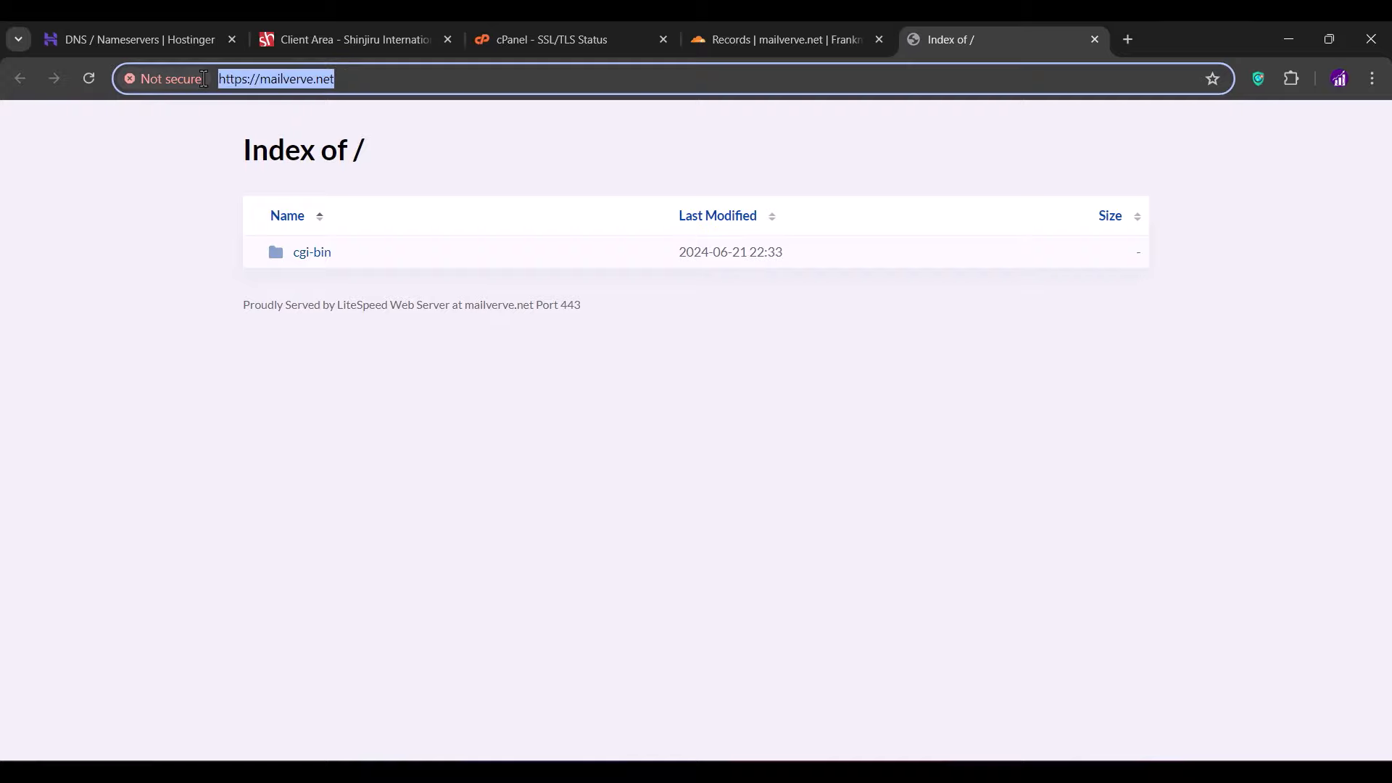
{"action": "left_click", "coordinate": [1373, 78]}
{"action": "left_click", "coordinate": [1199, 164]}
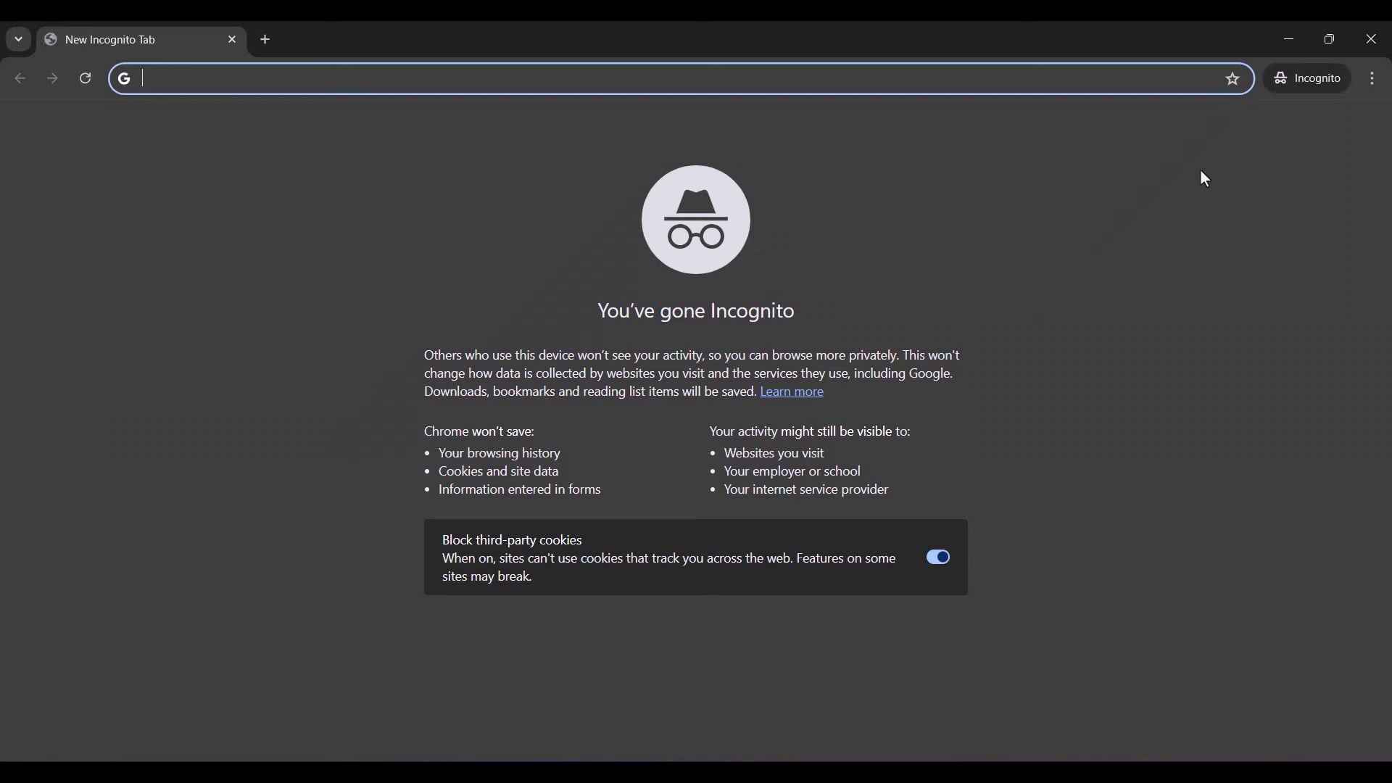
{"action": "key", "text": "ctrl+v"}
{"action": "key", "text": "Return"}
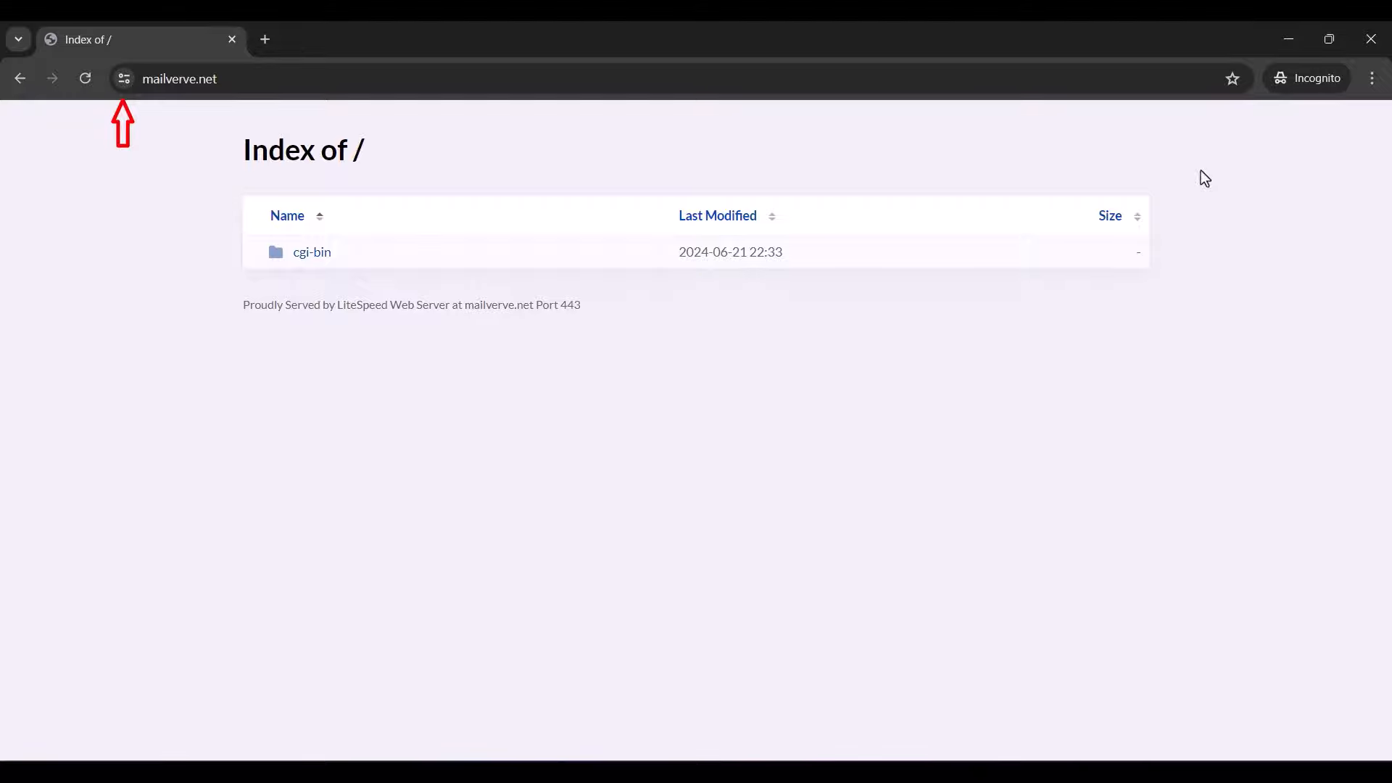
{"action": "left_click", "coordinate": [1371, 40]}
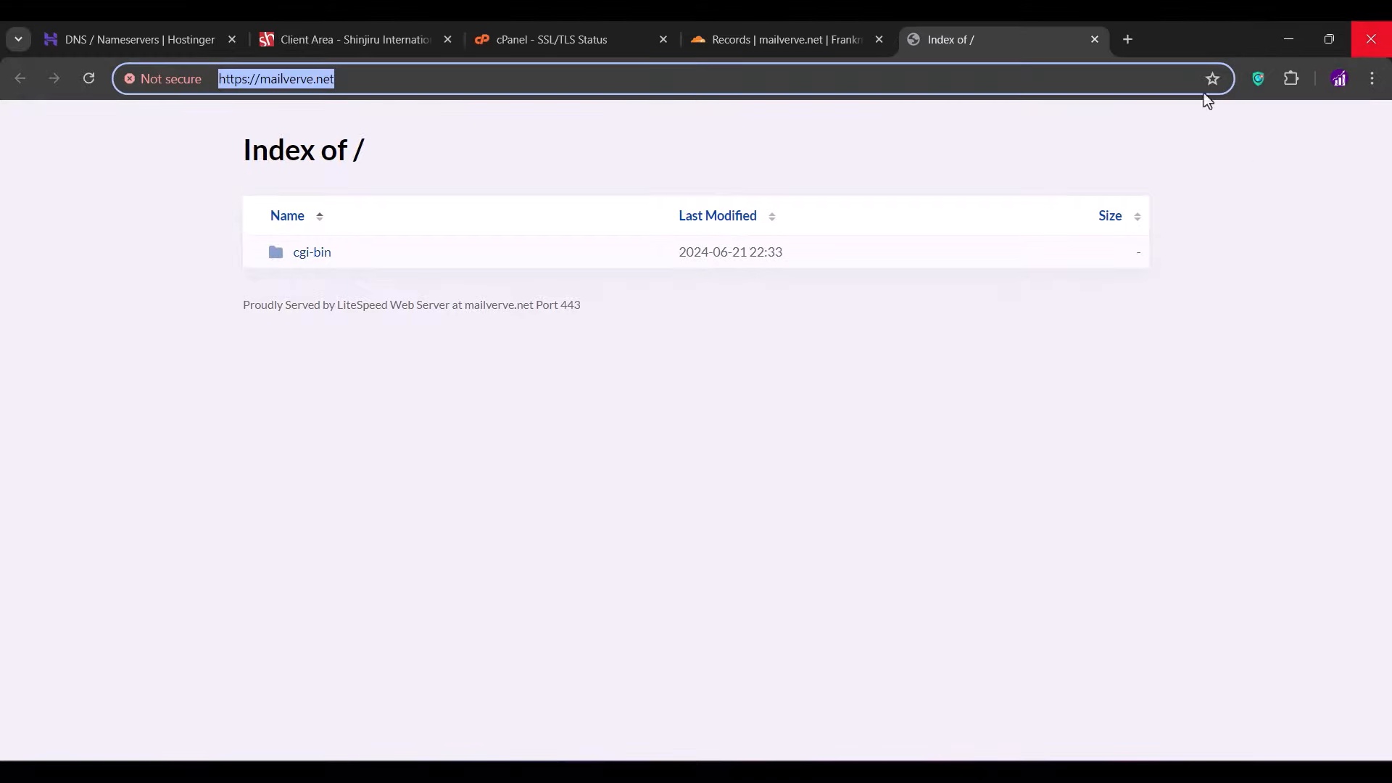
{"action": "left_click", "coordinate": [838, 303]}
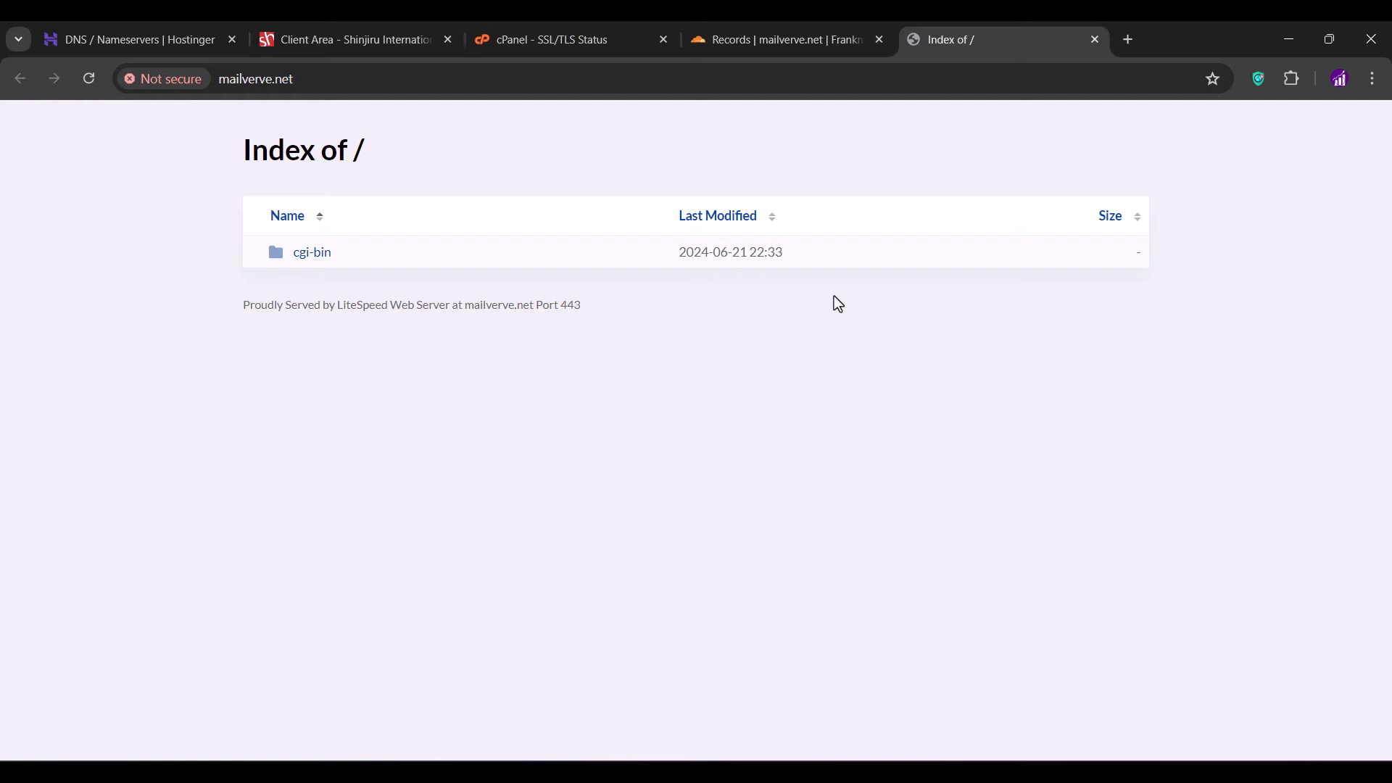
{"action": "left_click", "coordinate": [583, 44]}
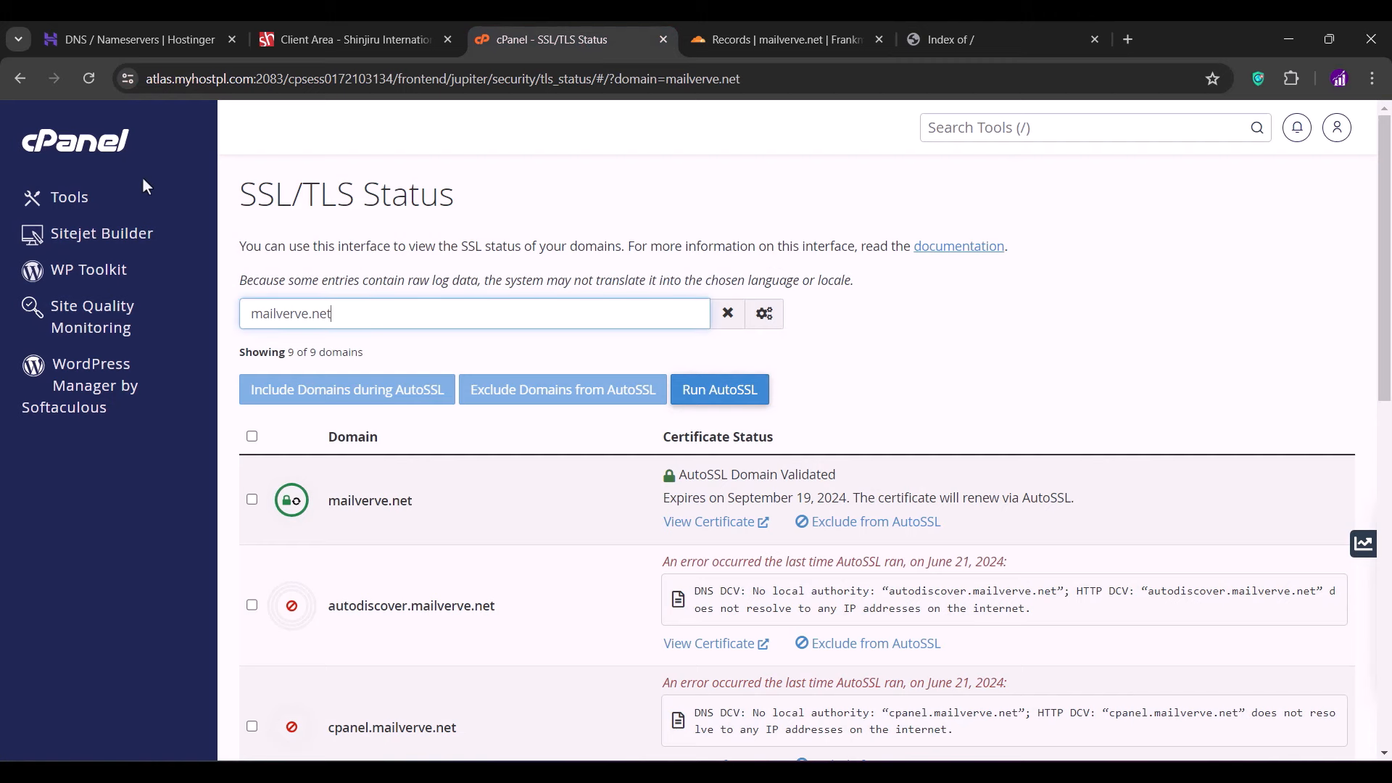
- Open cPanel's Email Deliverability for mailverve.net and copy the DKIM record name default._domainkey
{"action": "left_click", "coordinate": [56, 156]}
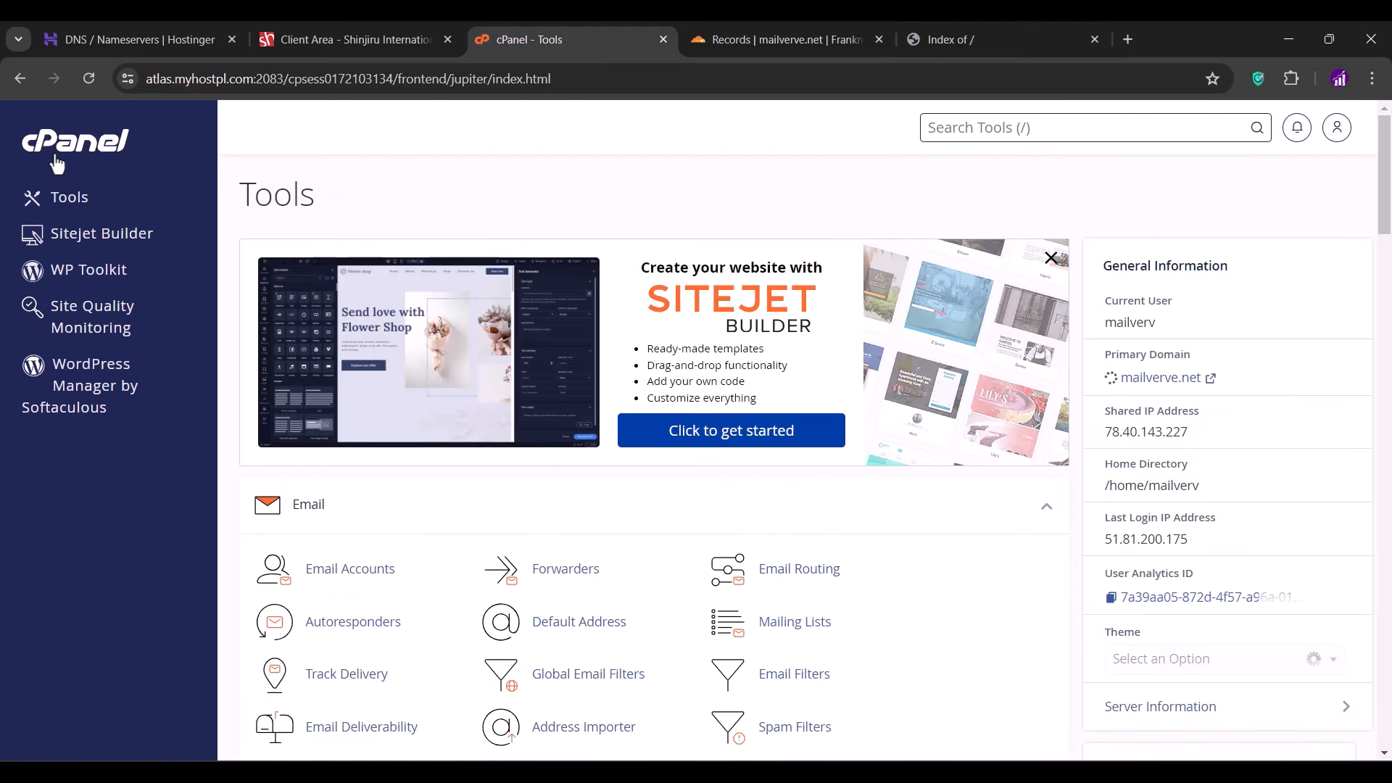
{"action": "scroll", "coordinate": [406, 438], "scroll_direction": "down", "scroll_amount": 4}
{"action": "left_click", "coordinate": [395, 435]}
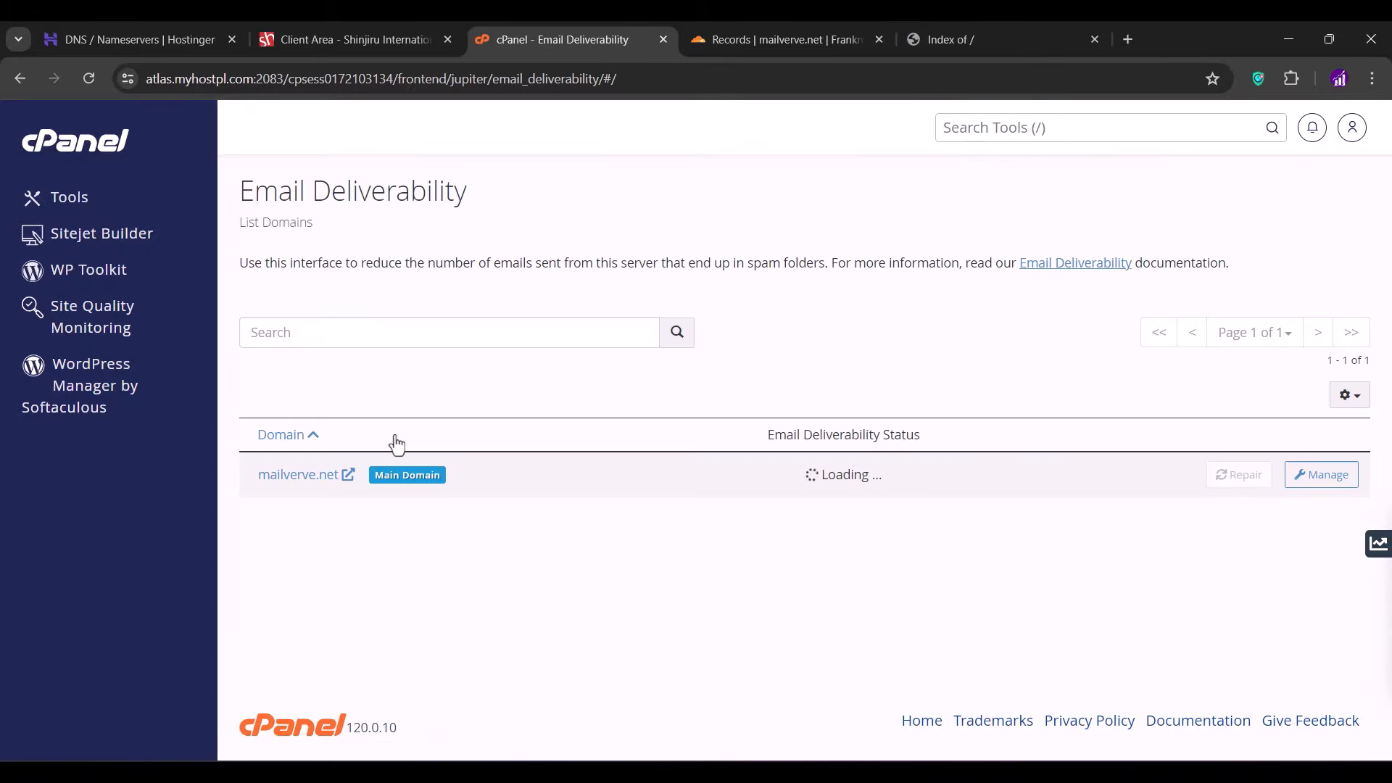
{"action": "left_click", "coordinate": [1321, 476]}
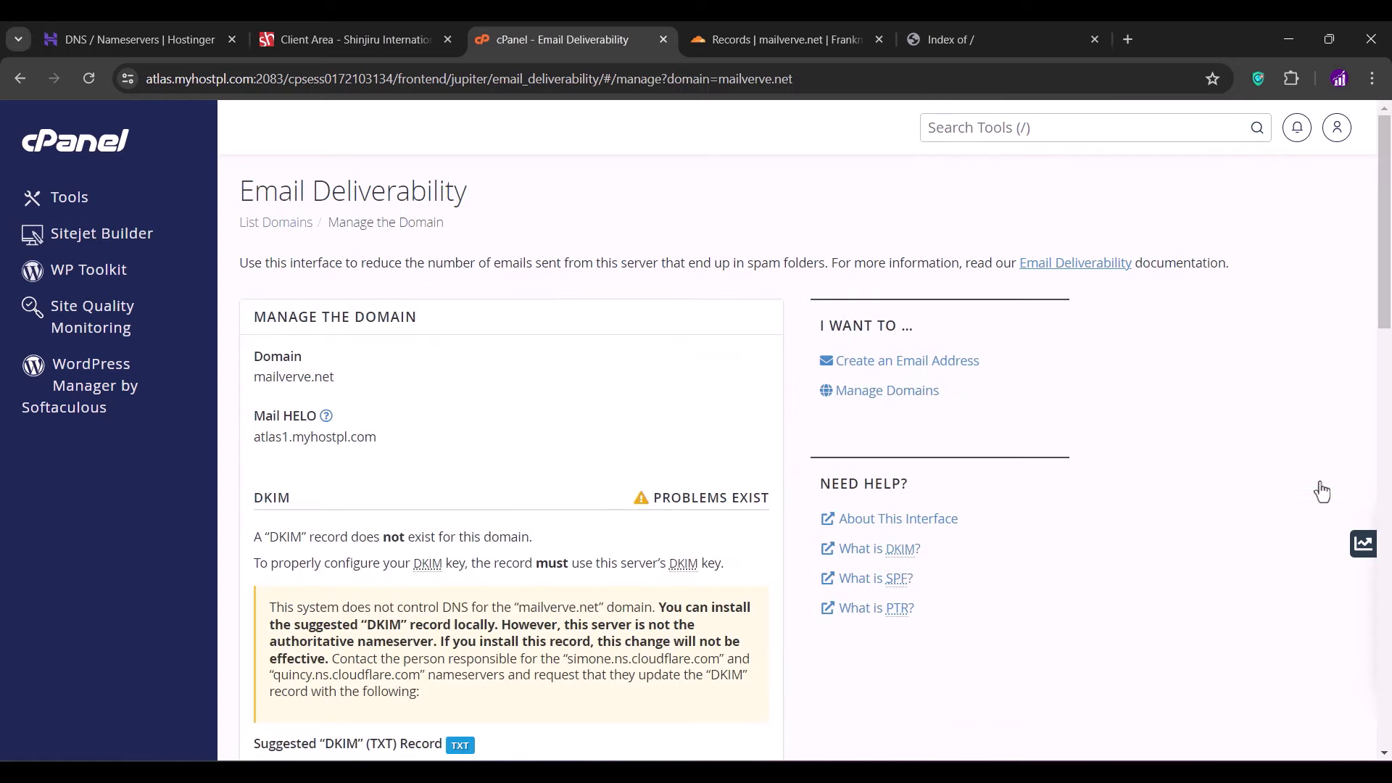
{"action": "scroll", "coordinate": [698, 448], "scroll_direction": "down", "scroll_amount": 10}
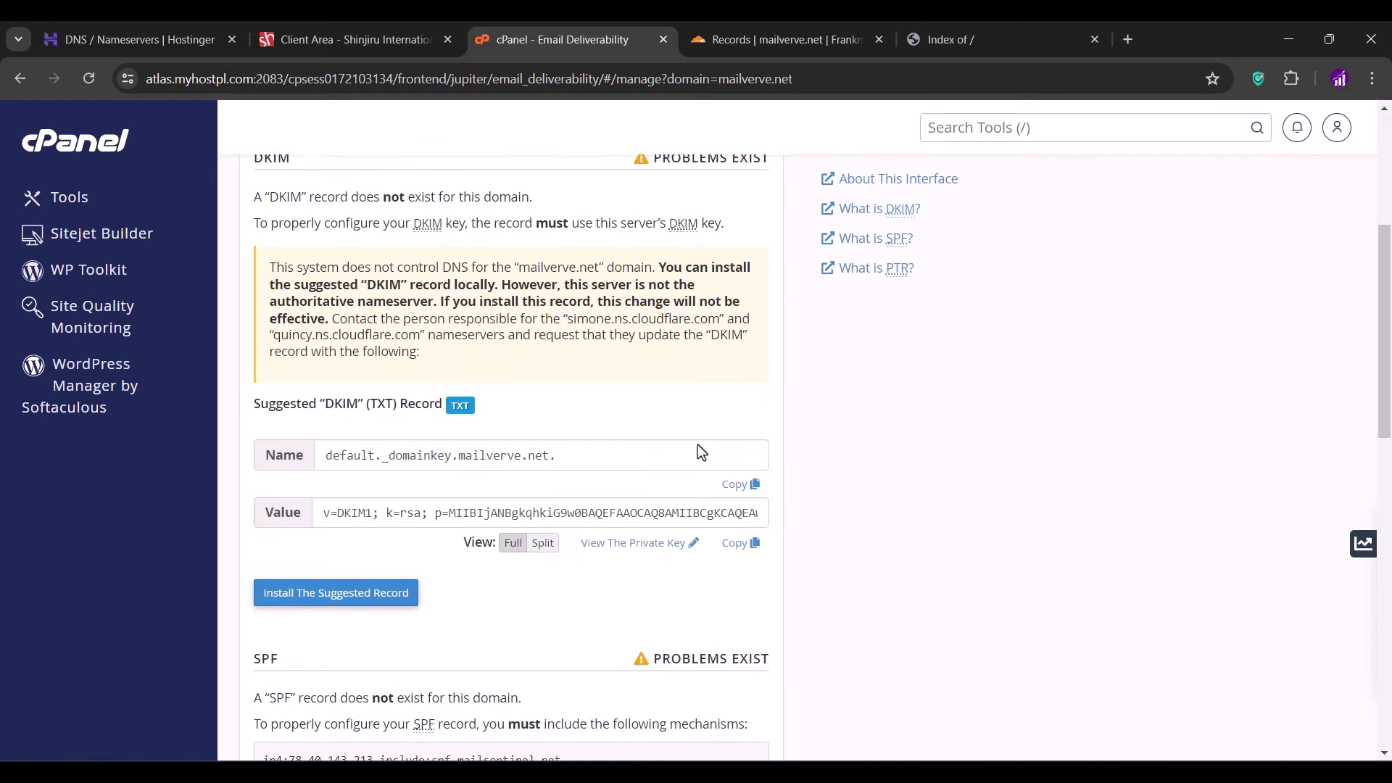
{"action": "scroll", "coordinate": [698, 445], "scroll_direction": "up", "scroll_amount": 8}
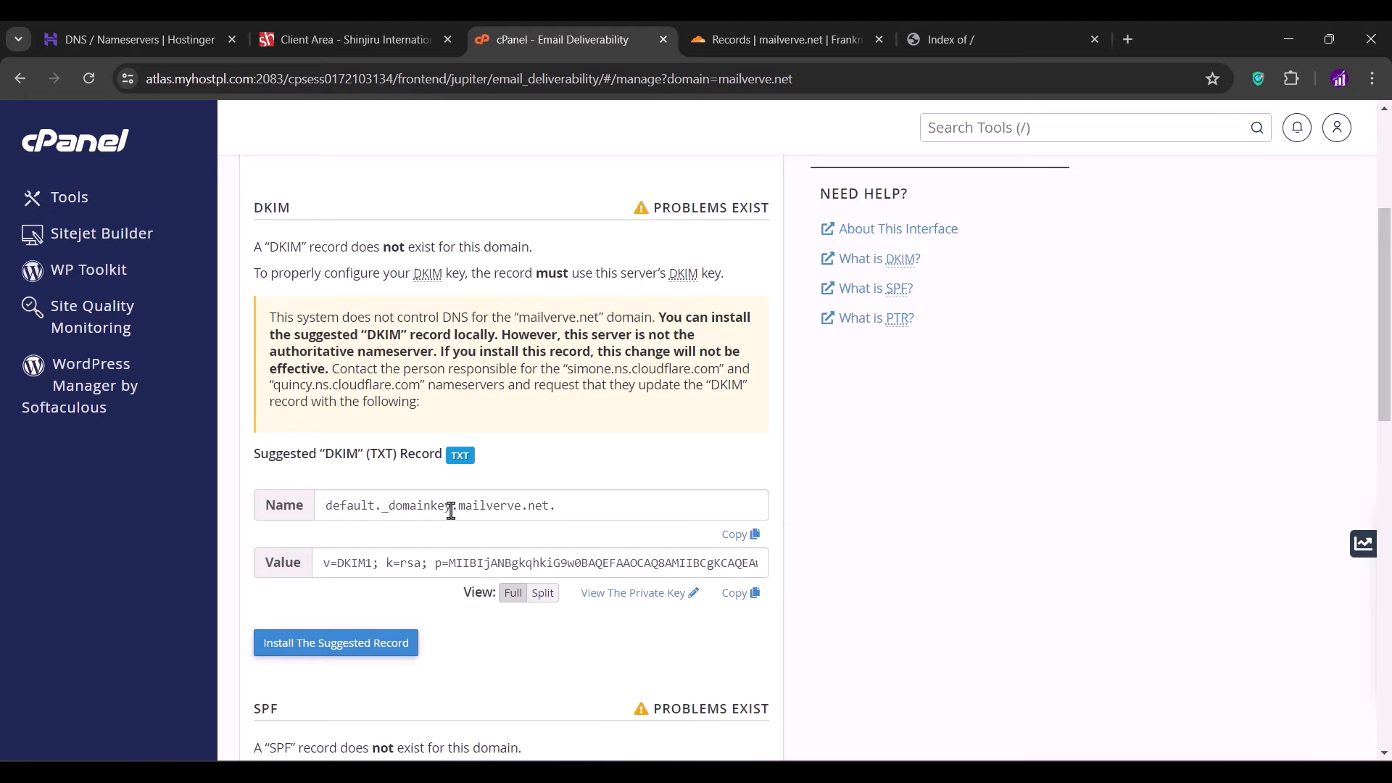
{"action": "left_click_drag", "start_coordinate": [451, 505], "coordinate": [341, 505]}
{"action": "right_click", "coordinate": [348, 506]}
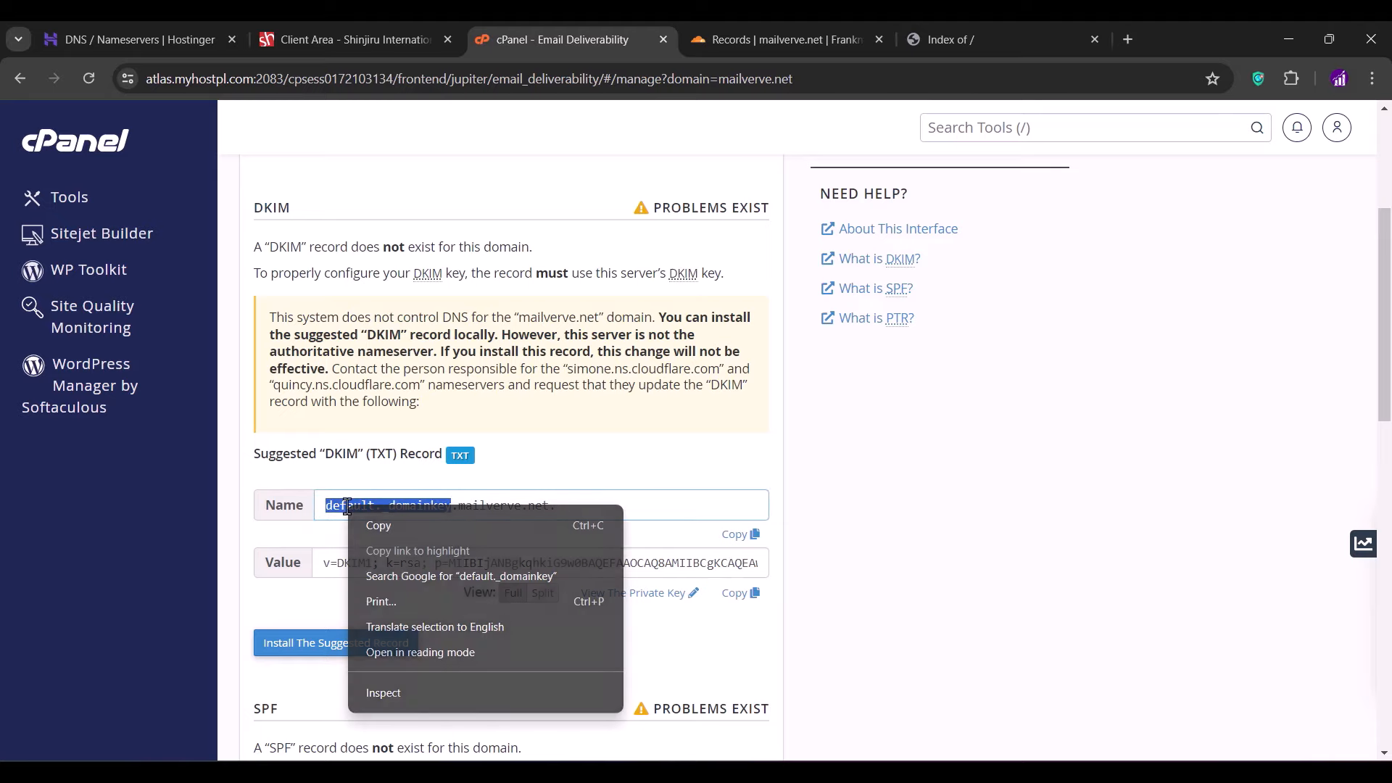
{"action": "left_click", "coordinate": [394, 521]}
- Start a new Cloudflare TXT record named default._domainkey
{"action": "left_click", "coordinate": [727, 40]}
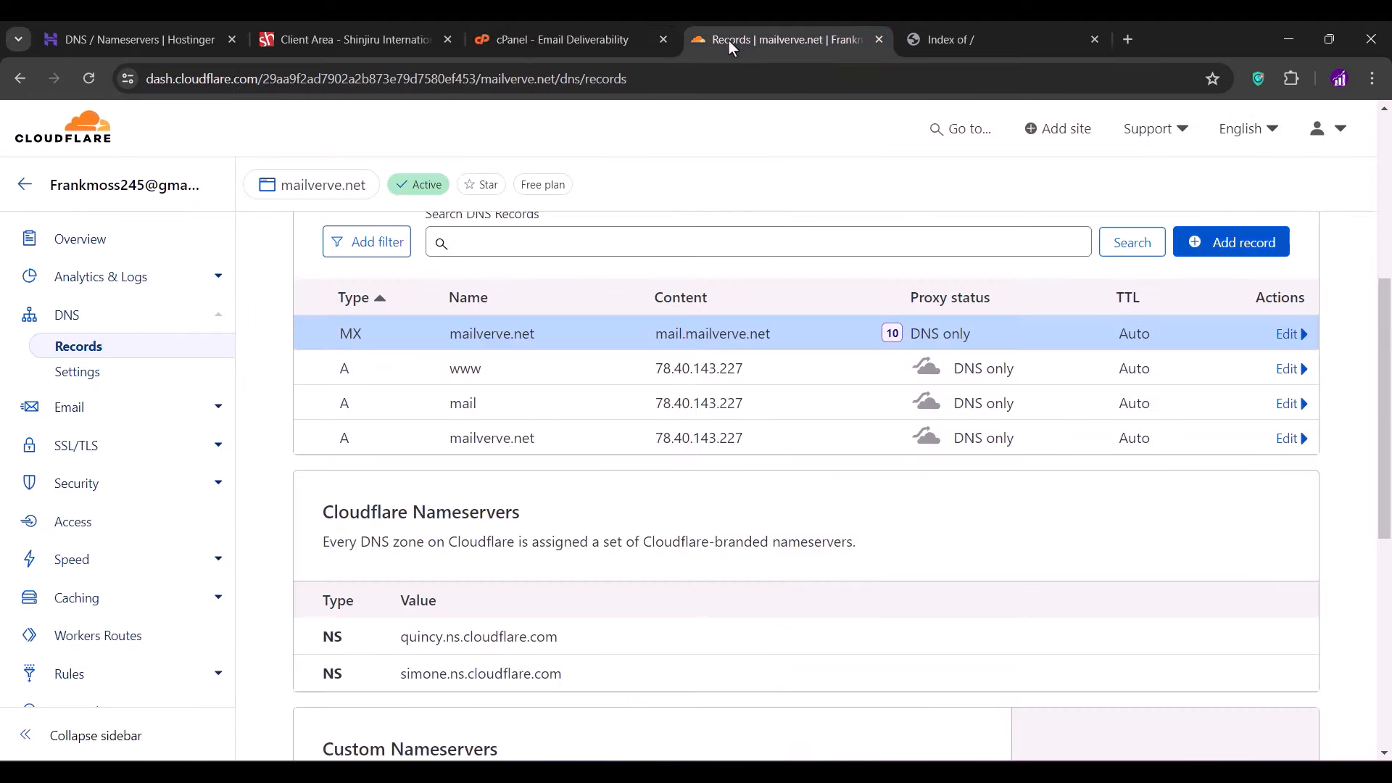
{"action": "left_click", "coordinate": [1226, 259]}
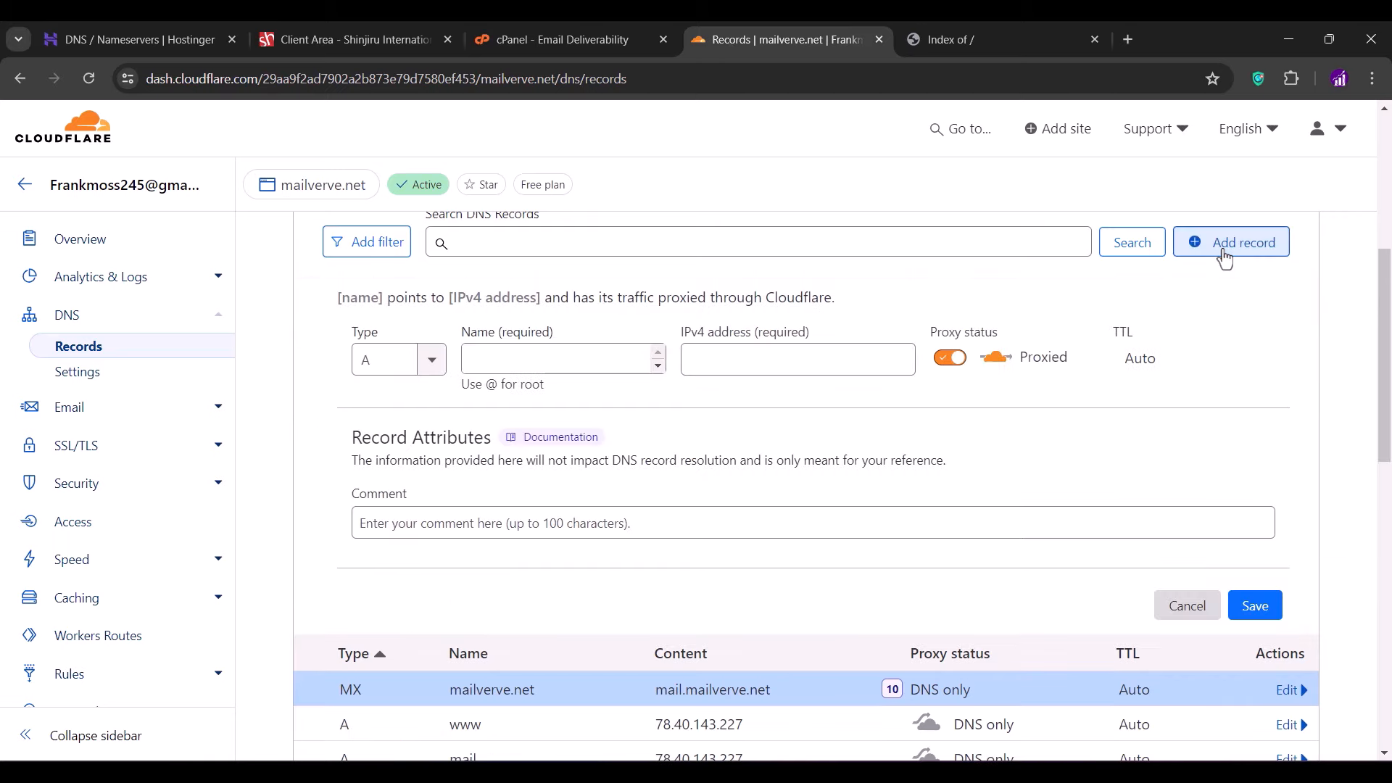
{"action": "left_click", "coordinate": [429, 358]}
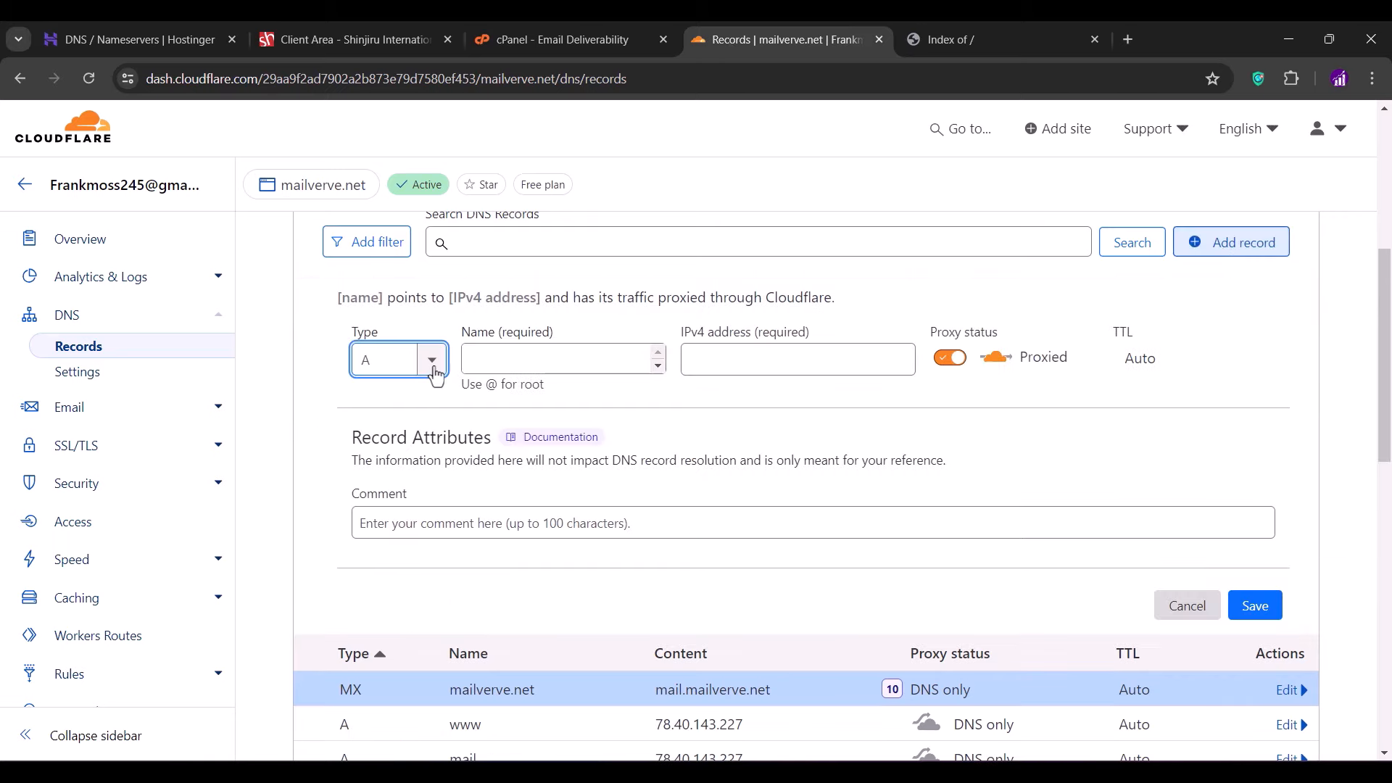
{"action": "scroll", "coordinate": [401, 521], "scroll_direction": "down", "scroll_amount": 5}
{"action": "left_click", "coordinate": [401, 520]}
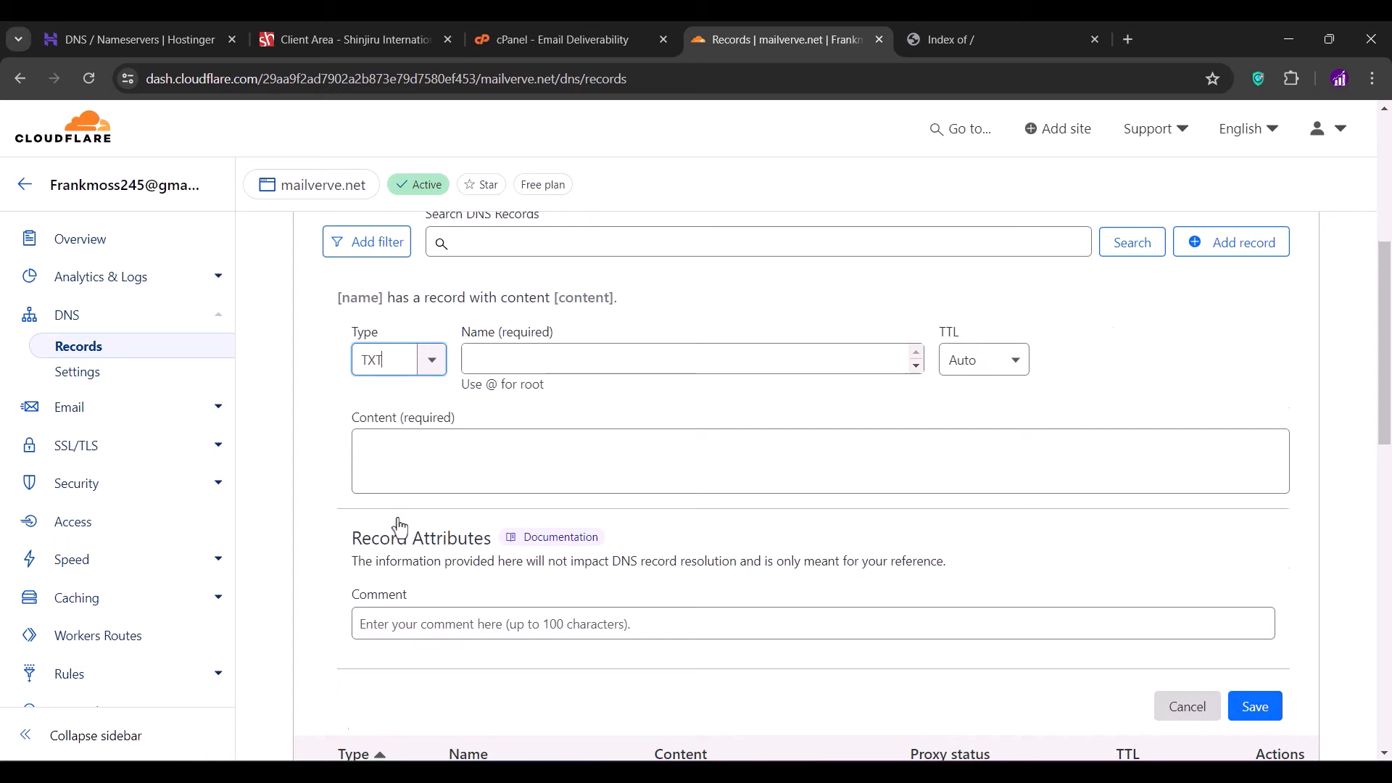
{"action": "left_click", "coordinate": [504, 359]}
{"action": "key", "text": "ctrl+v"}
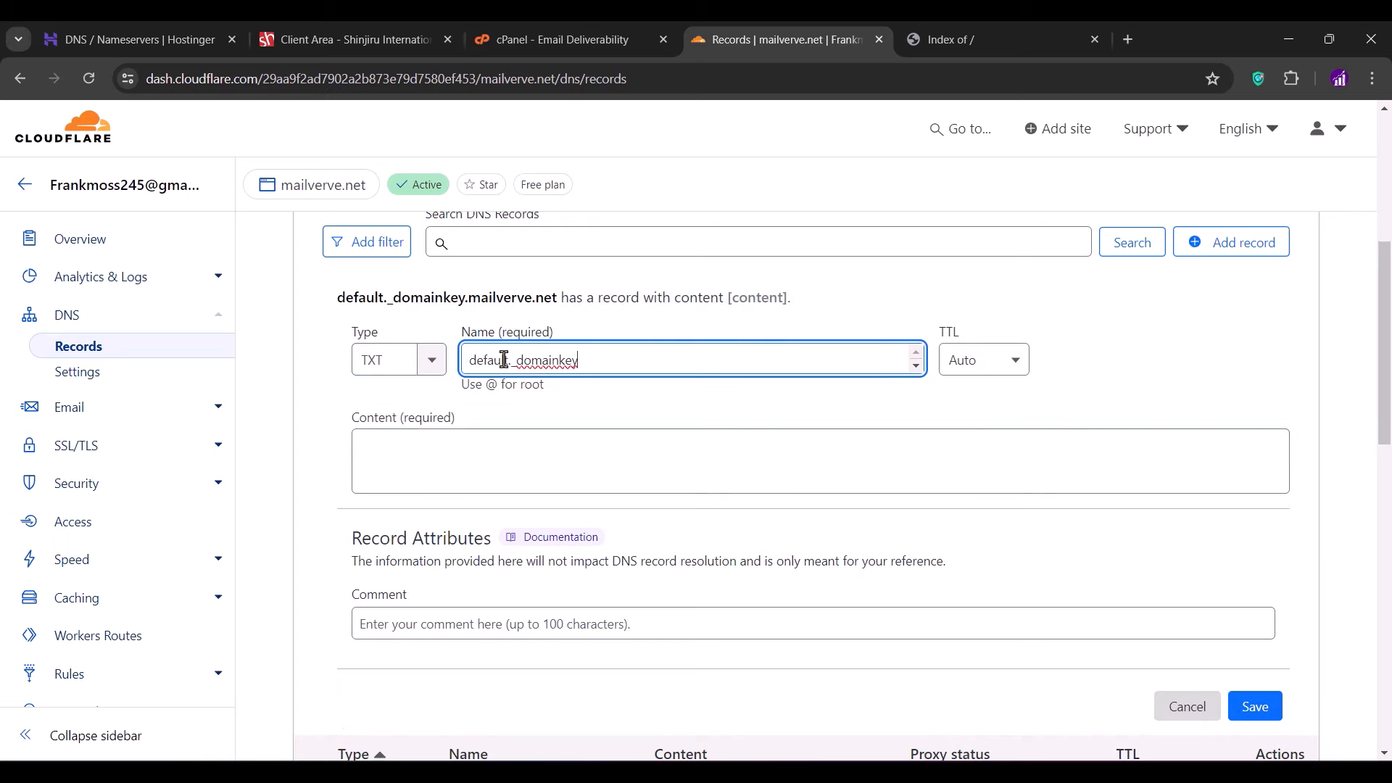
- Paste cPanel's DKIM value (v=DKIM1; k=rsa; …) as the record content and save it
{"action": "left_click", "coordinate": [519, 37]}
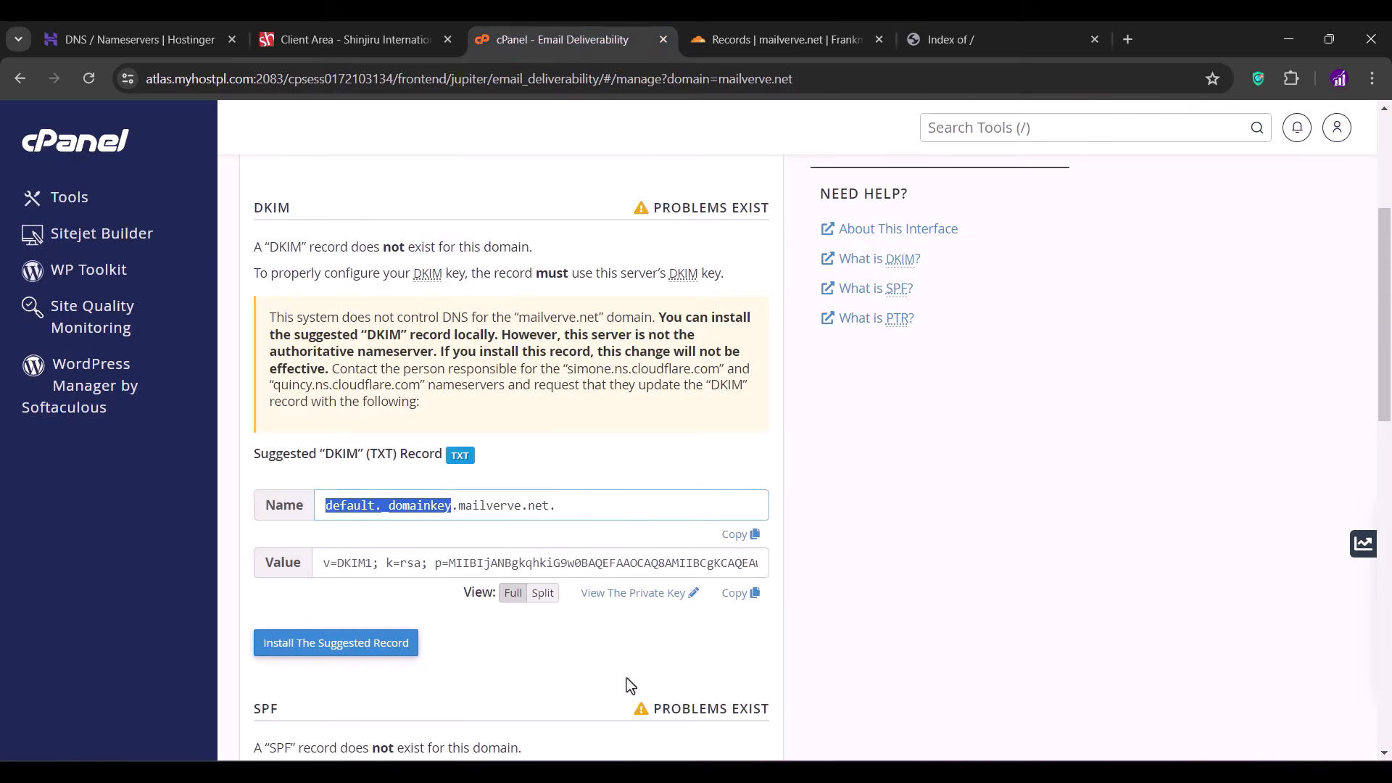
{"action": "left_click", "coordinate": [735, 594]}
{"action": "left_click", "coordinate": [798, 36]}
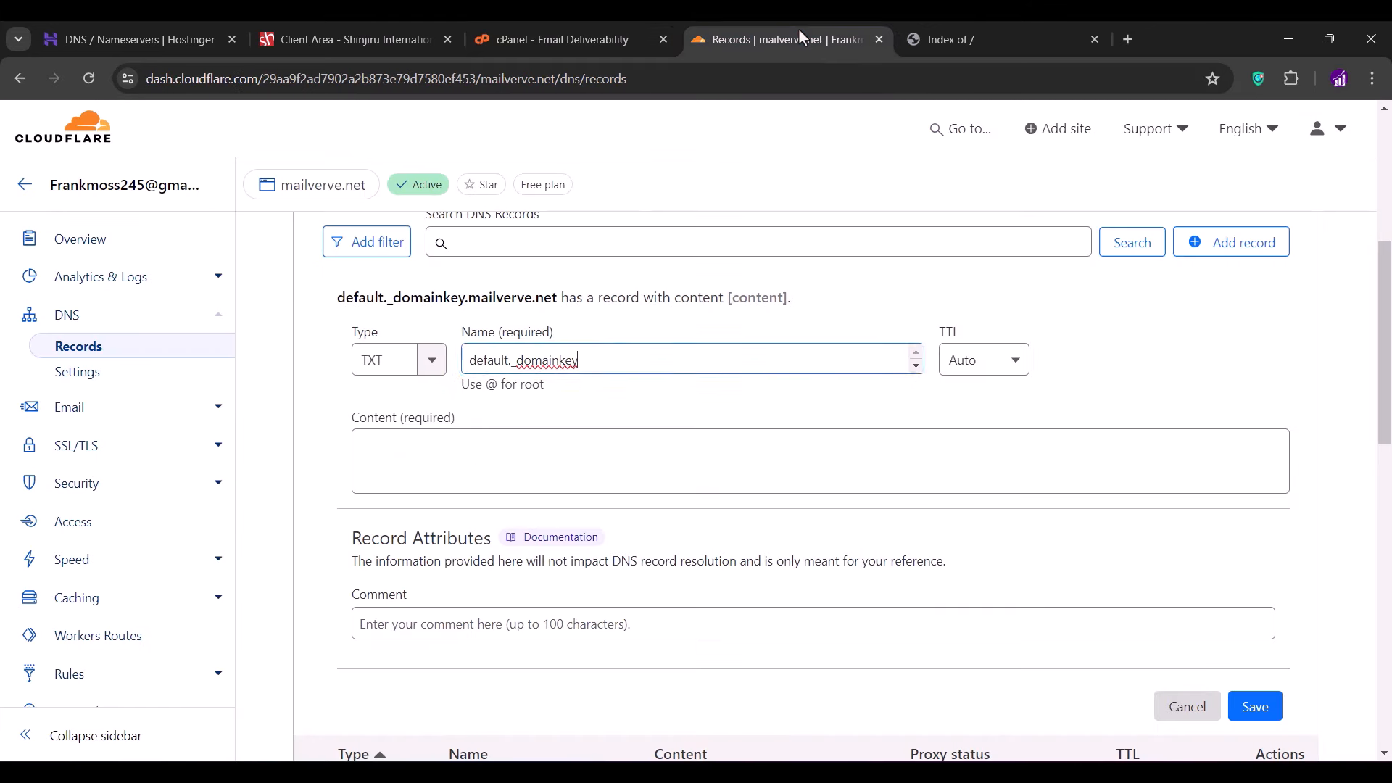
{"action": "left_click", "coordinate": [550, 463]}
{"action": "key", "text": "ctrl+v"}
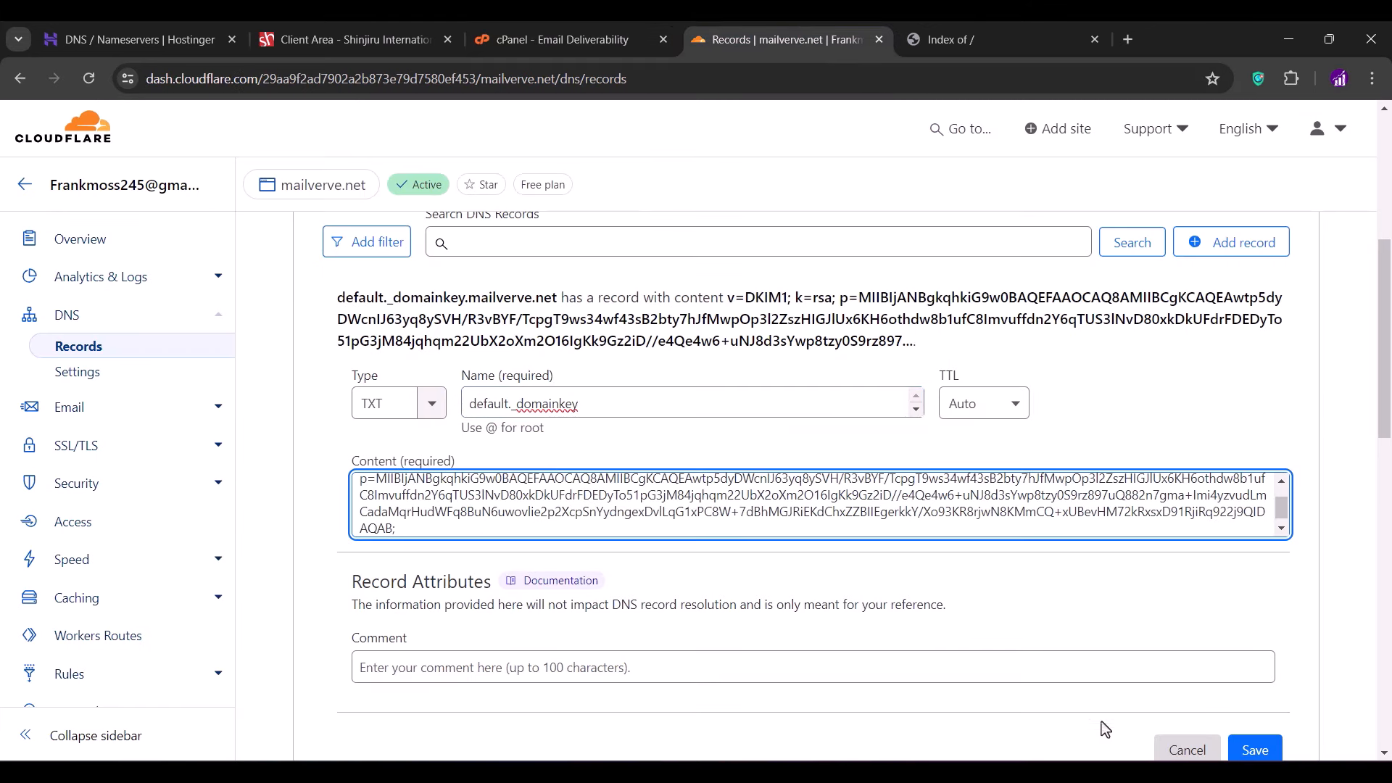
{"action": "scroll", "coordinate": [1102, 721], "scroll_direction": "down", "scroll_amount": 2}
{"action": "left_click", "coordinate": [1254, 579]}
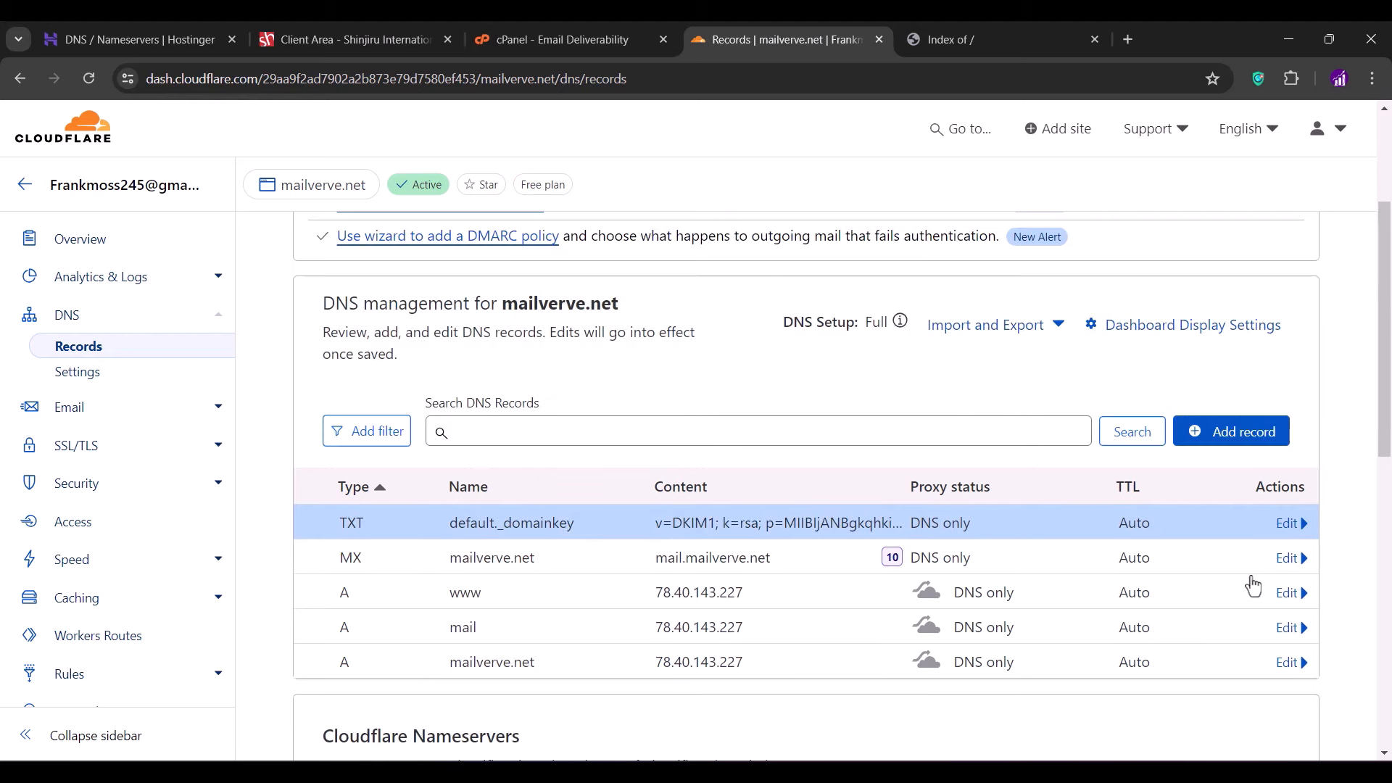
- Reload cPanel's Email Deliverability to confirm DKIM is valid and copy the suggested SPF value
{"action": "left_click", "coordinate": [569, 38]}
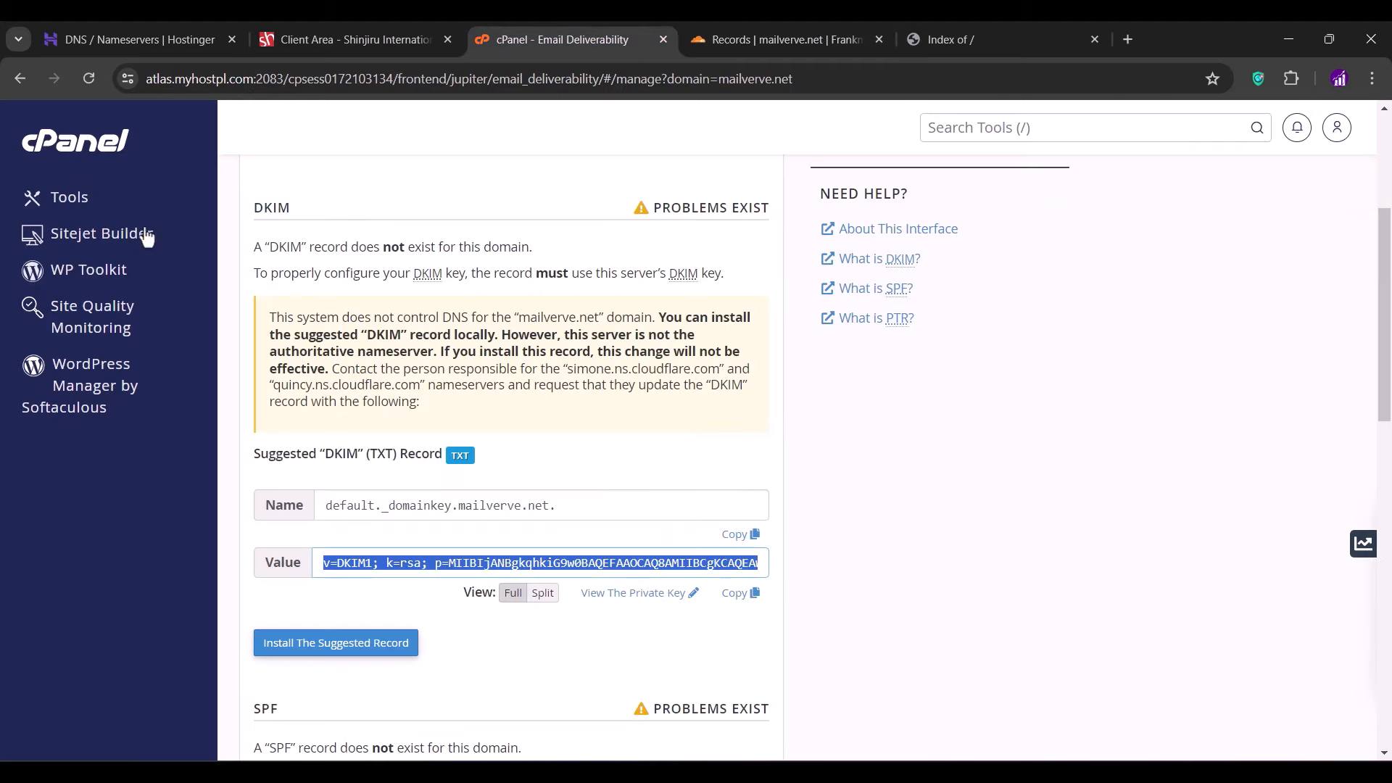
{"action": "left_click", "coordinate": [82, 76]}
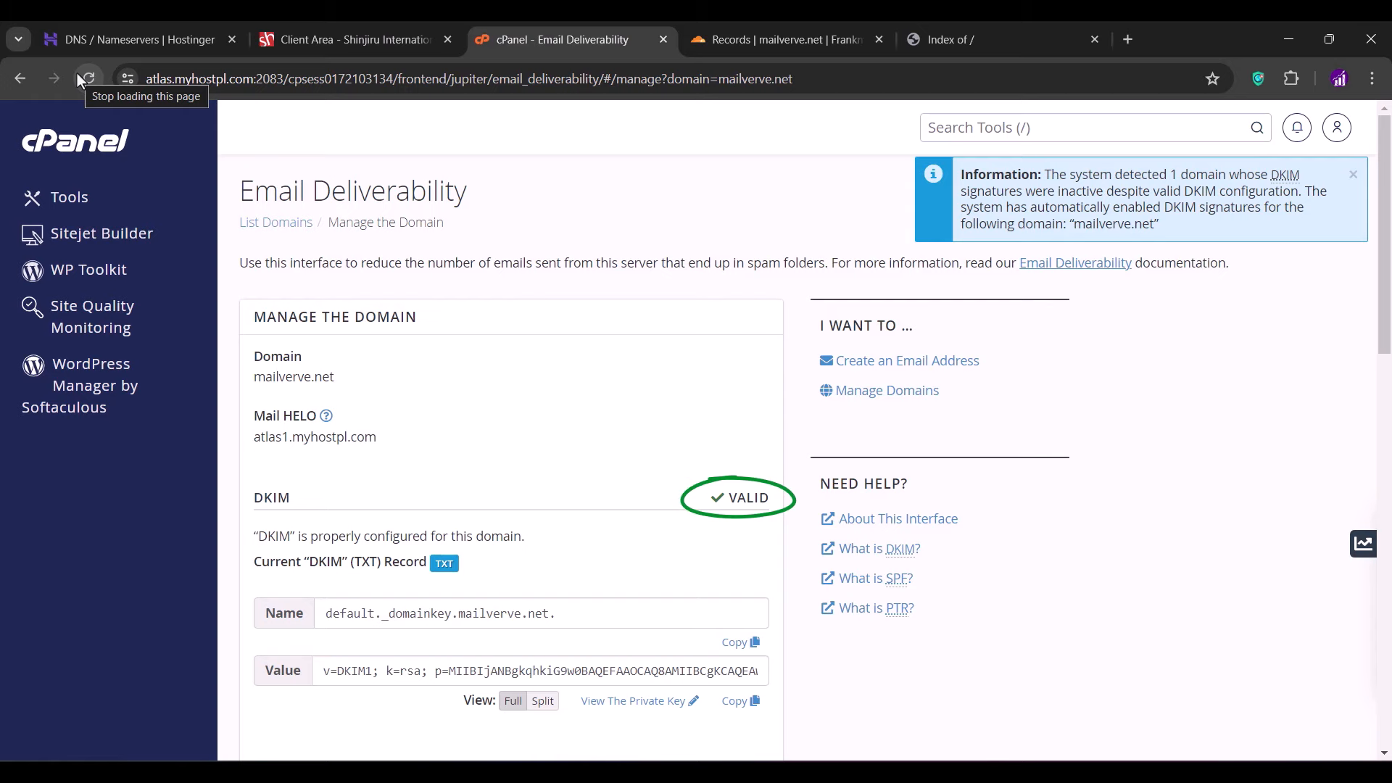
{"action": "scroll", "coordinate": [664, 524], "scroll_direction": "down", "scroll_amount": 8}
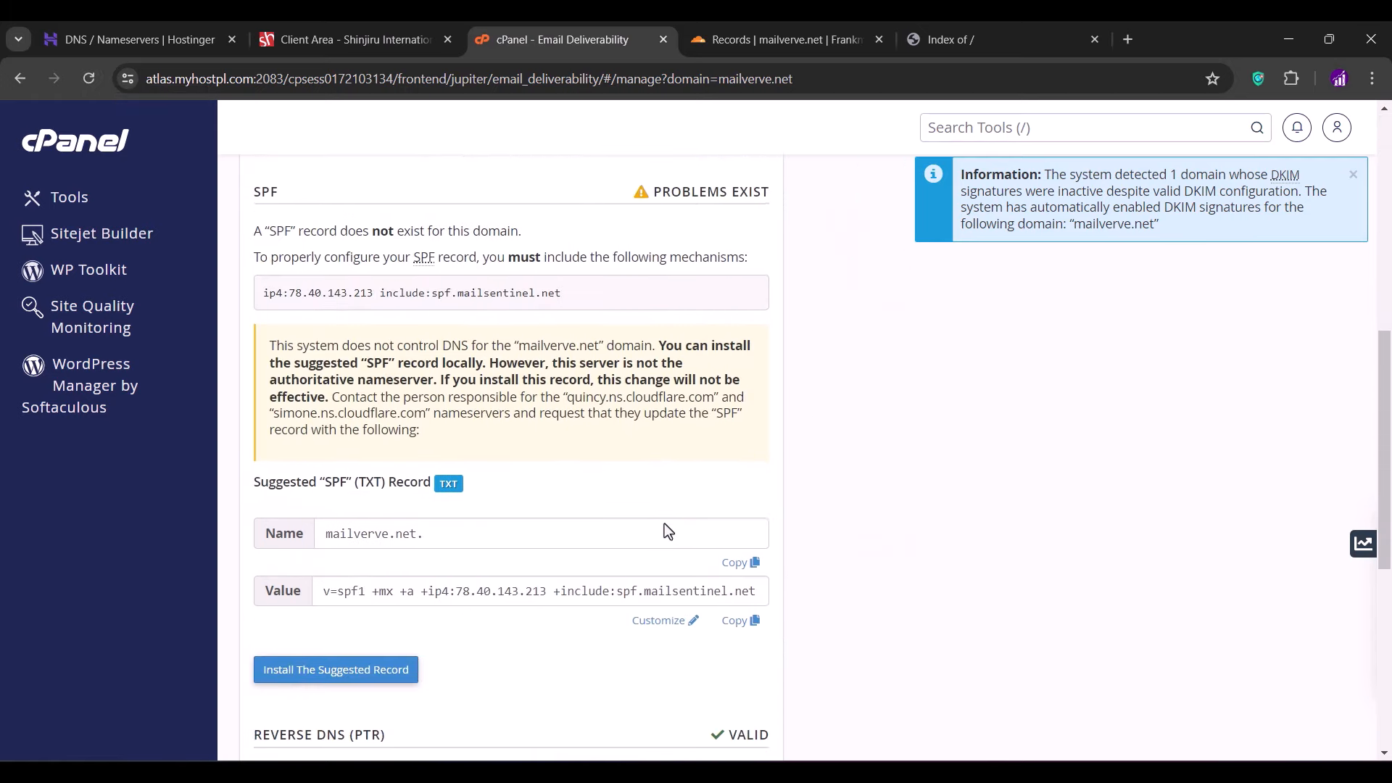
{"action": "left_click", "coordinate": [739, 620]}
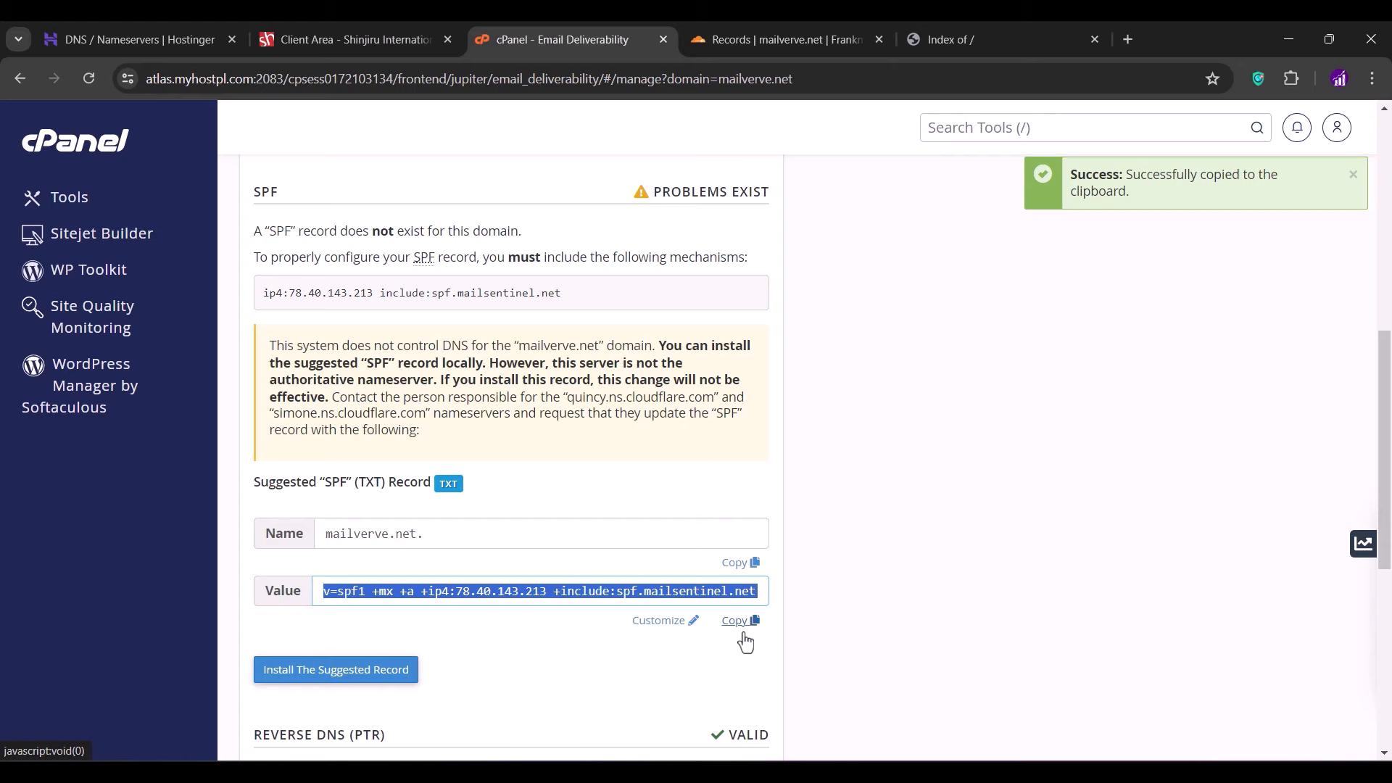
{"action": "left_click", "coordinate": [770, 40]}
- Save a TXT record named @ containing v=spf1 +mx +a +ip4:78.40.143.213 +include:spf.mailsentinel.net ~all
{"action": "left_click", "coordinate": [1222, 429]}
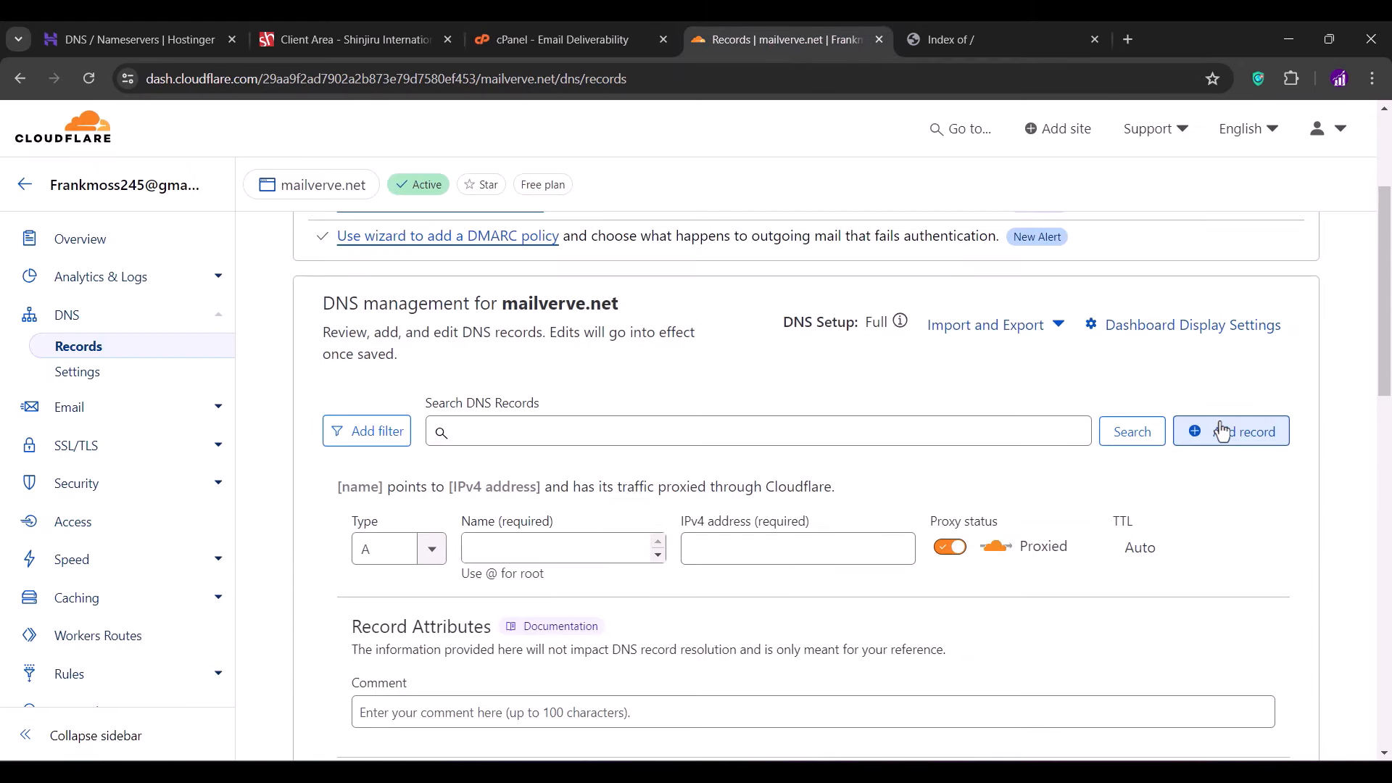
{"action": "left_click", "coordinate": [417, 549]}
{"action": "scroll", "coordinate": [388, 696], "scroll_direction": "down", "scroll_amount": 5}
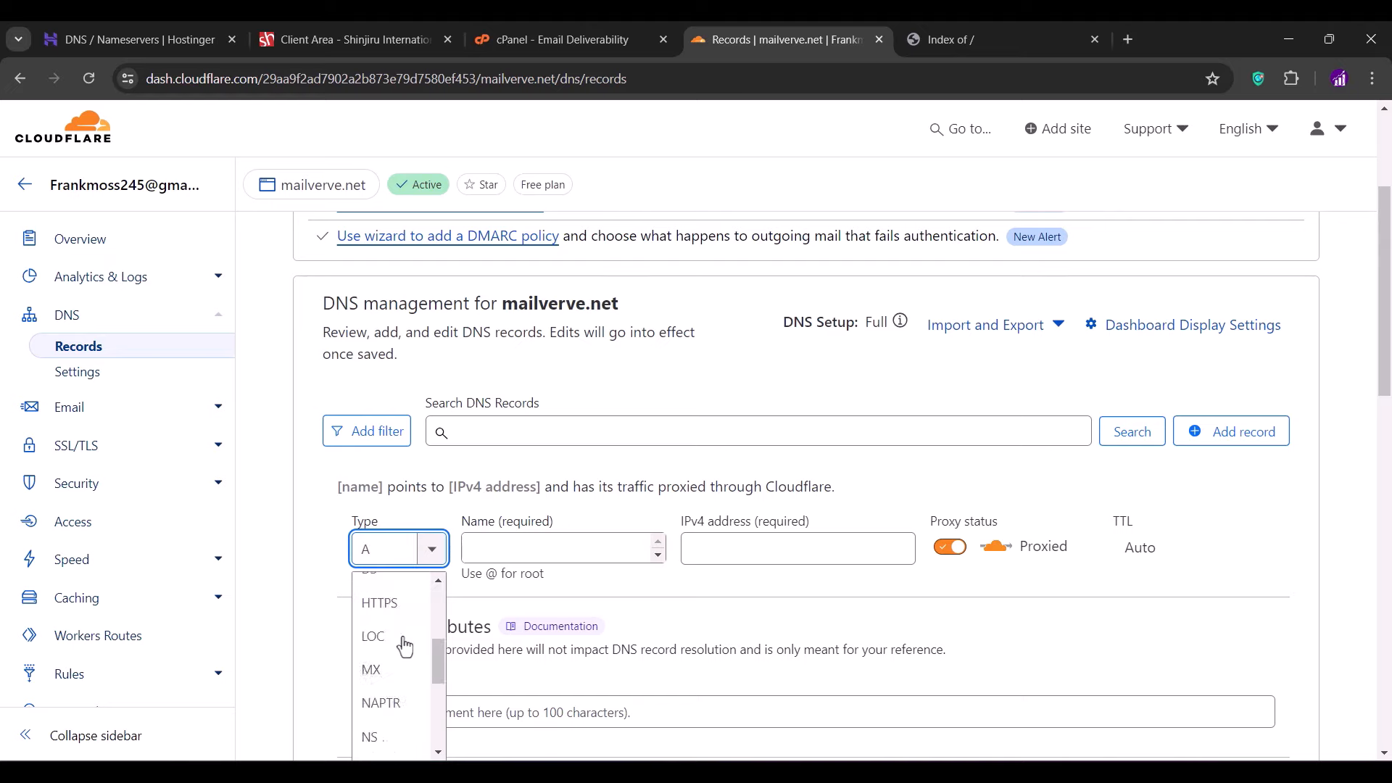
{"action": "left_click", "coordinate": [387, 714]}
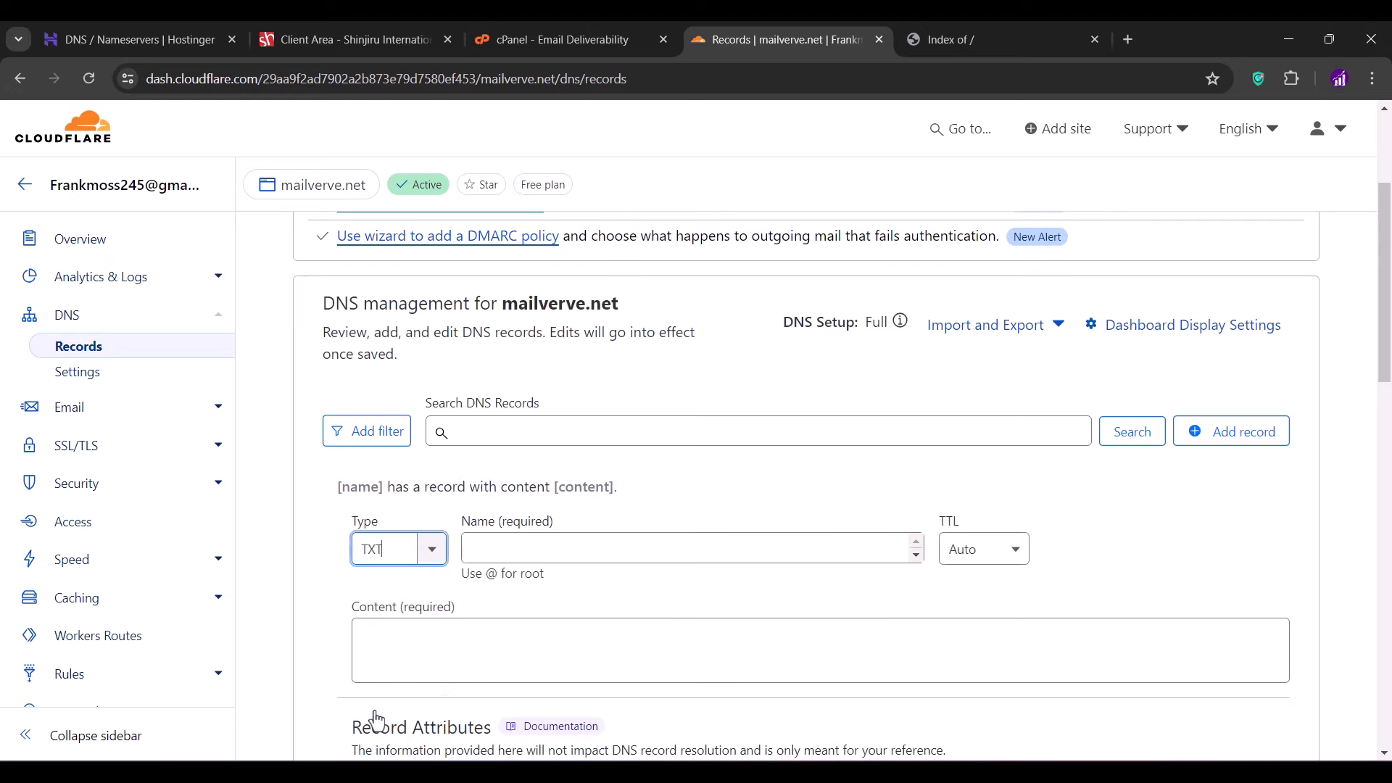
{"action": "left_click", "coordinate": [505, 559]}
{"action": "type", "text": "@"}
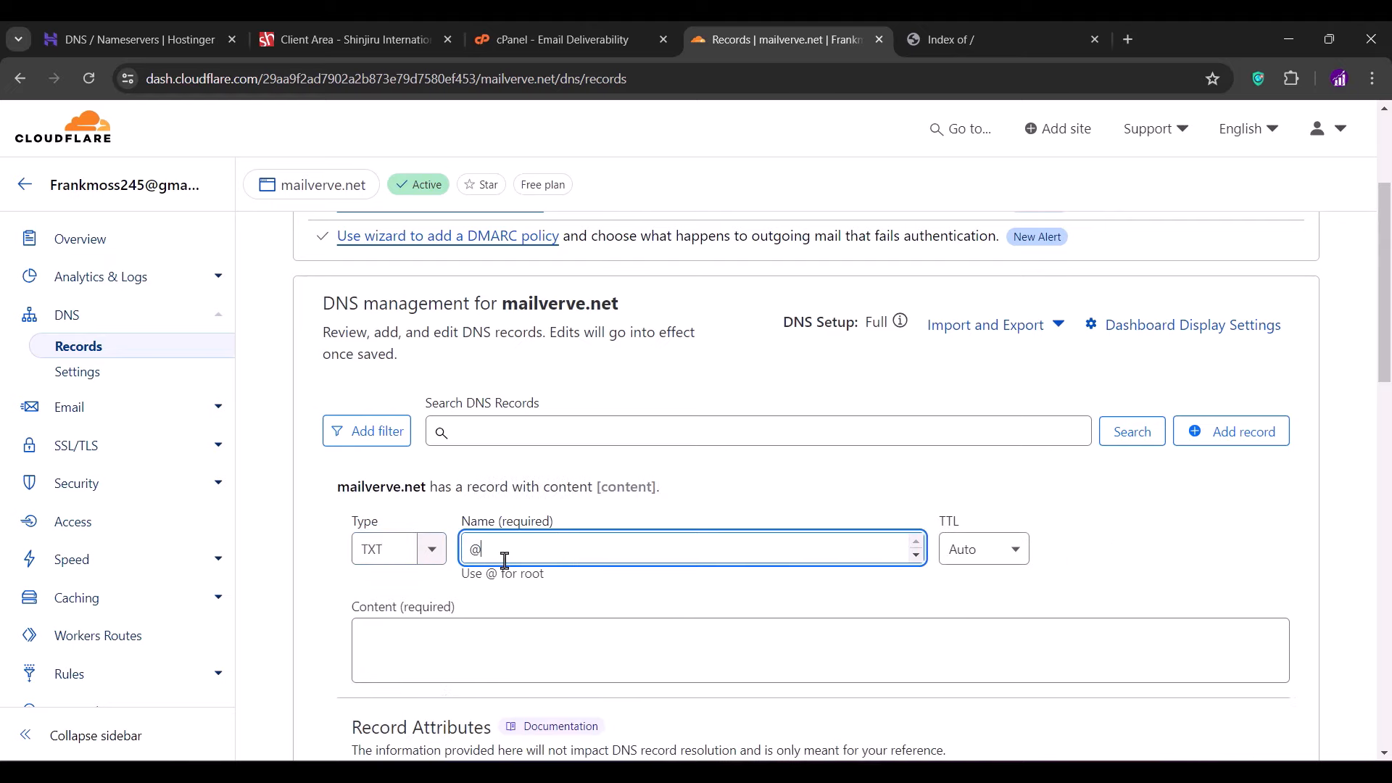
{"action": "left_click", "coordinate": [497, 626]}
{"action": "key", "text": "ctrl+v"}
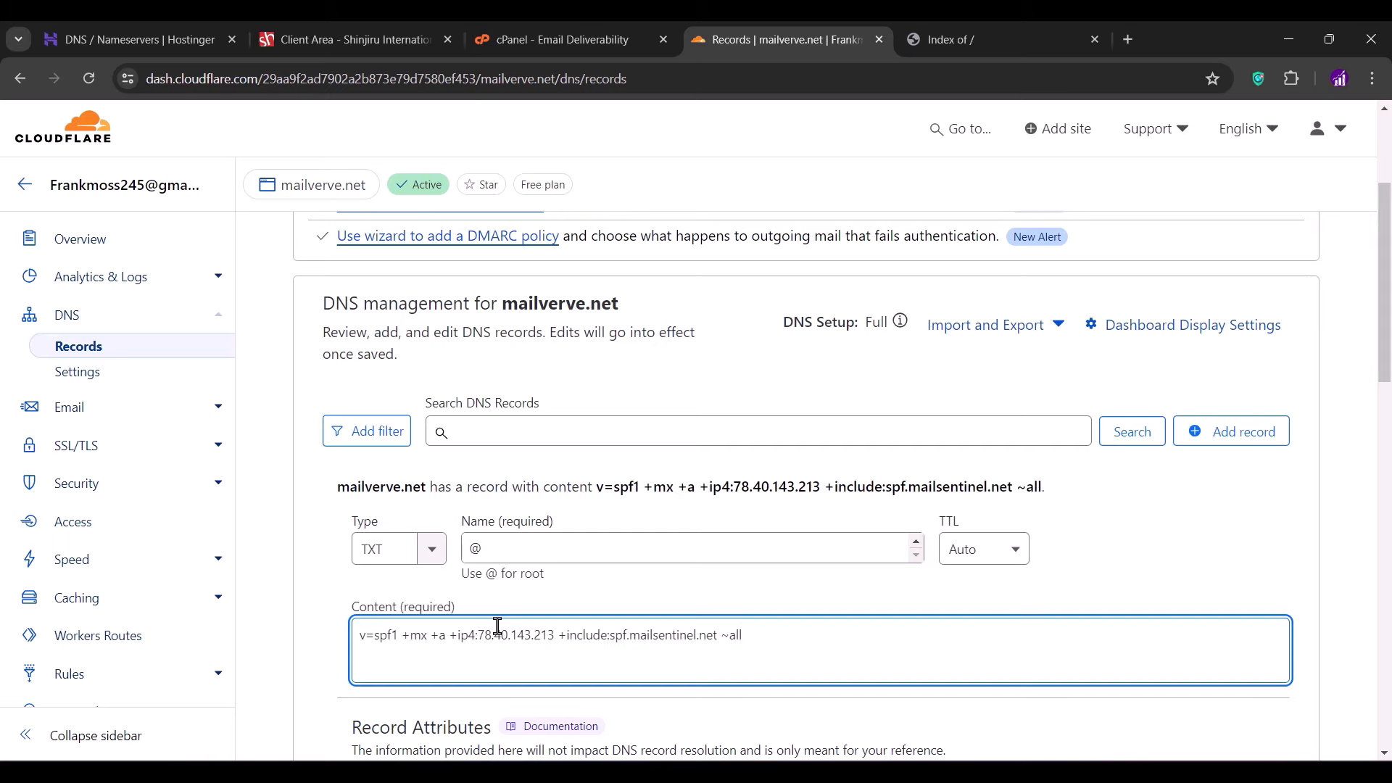
{"action": "scroll", "coordinate": [497, 626], "scroll_direction": "down", "scroll_amount": 4}
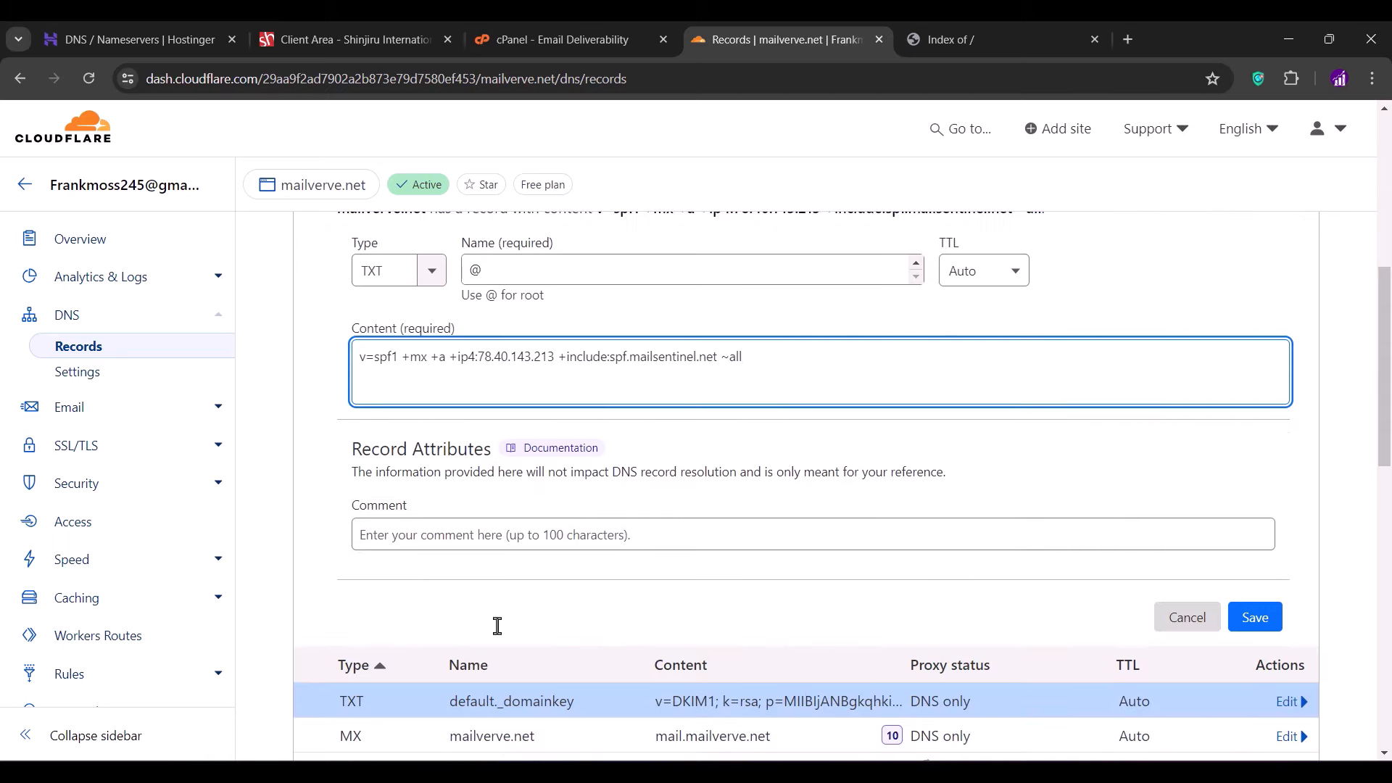
{"action": "left_click", "coordinate": [1250, 617]}
{"action": "scroll", "coordinate": [936, 444], "scroll_direction": "up", "scroll_amount": 1}
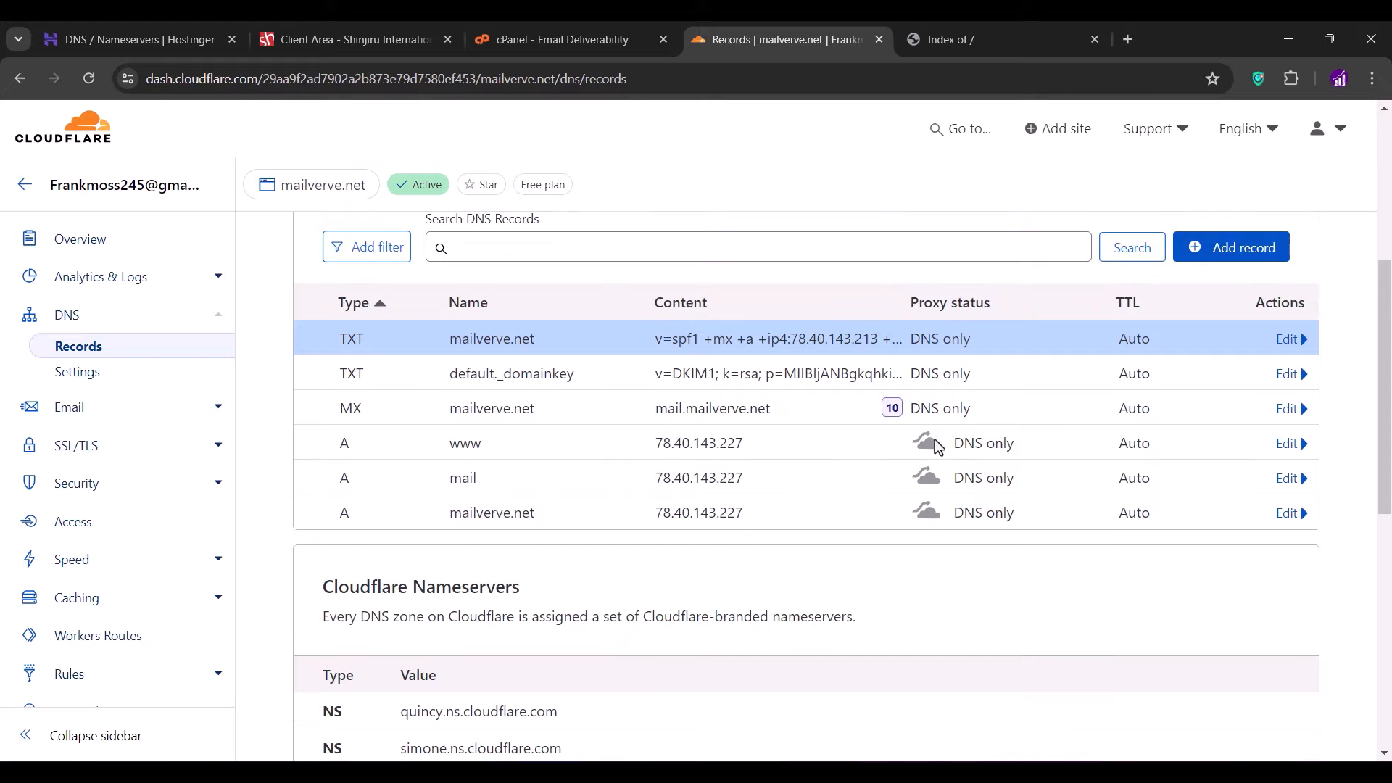
- Search Google for 'dmarc generator' in a new tab and open EasyDMARC's DMARC Record Generator
{"action": "left_click", "coordinate": [1130, 40]}
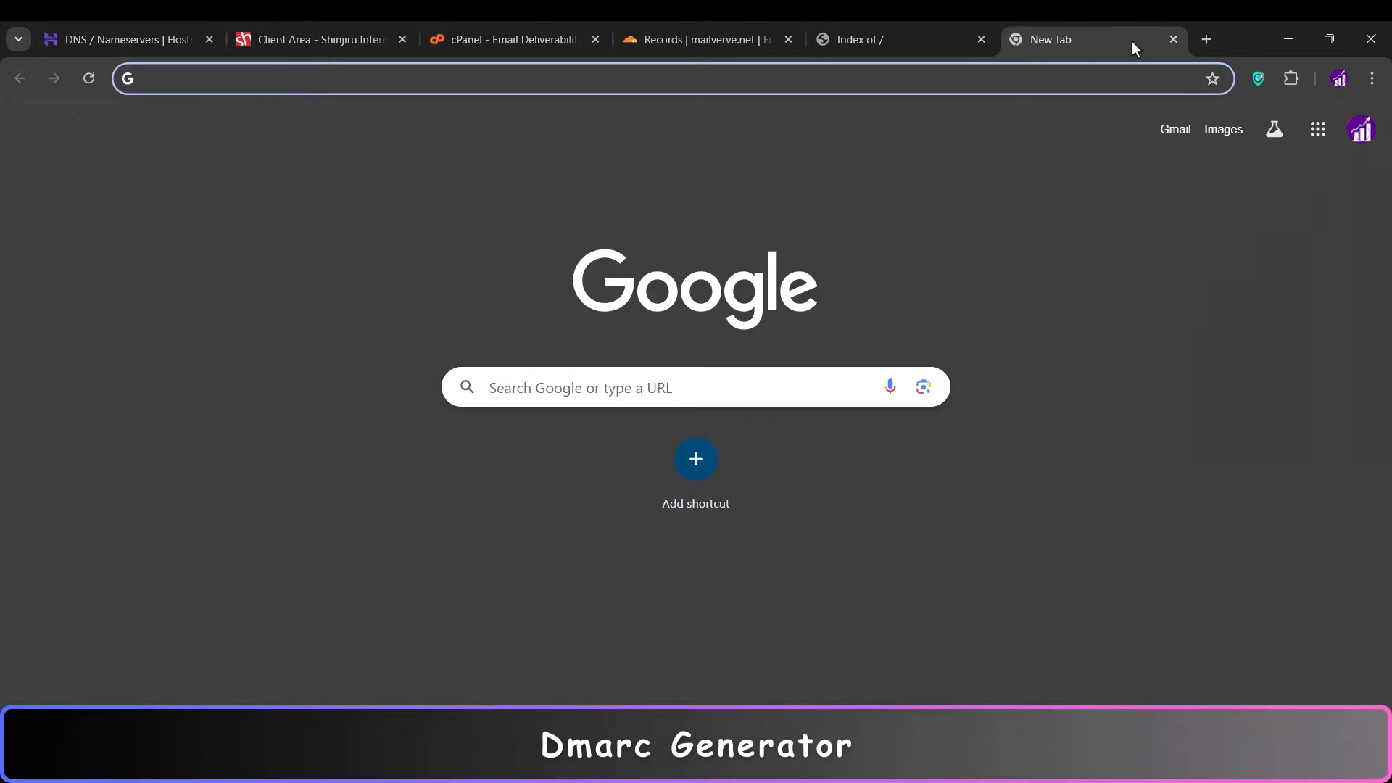
{"action": "type", "text": "dmar"}
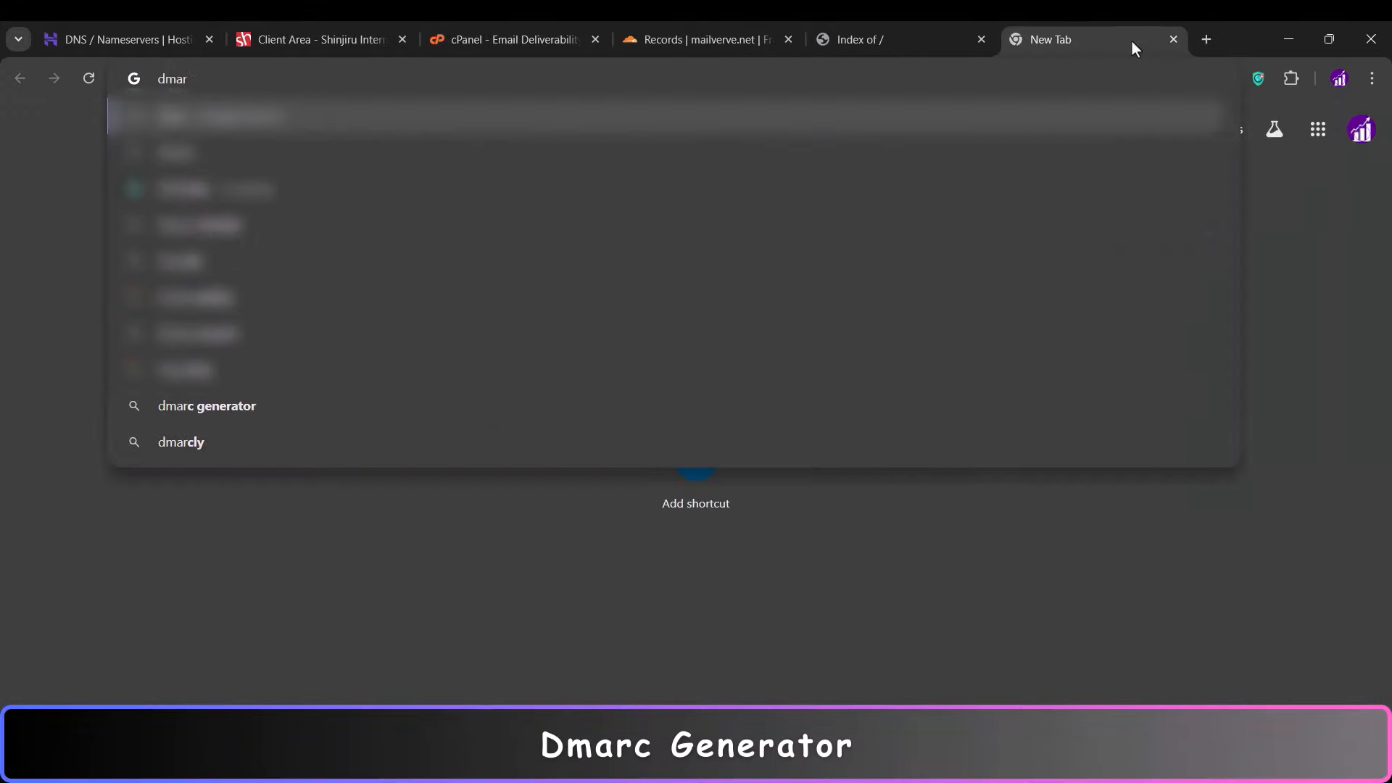
{"action": "type", "text": "c generator"}
{"action": "key", "text": "Return"}
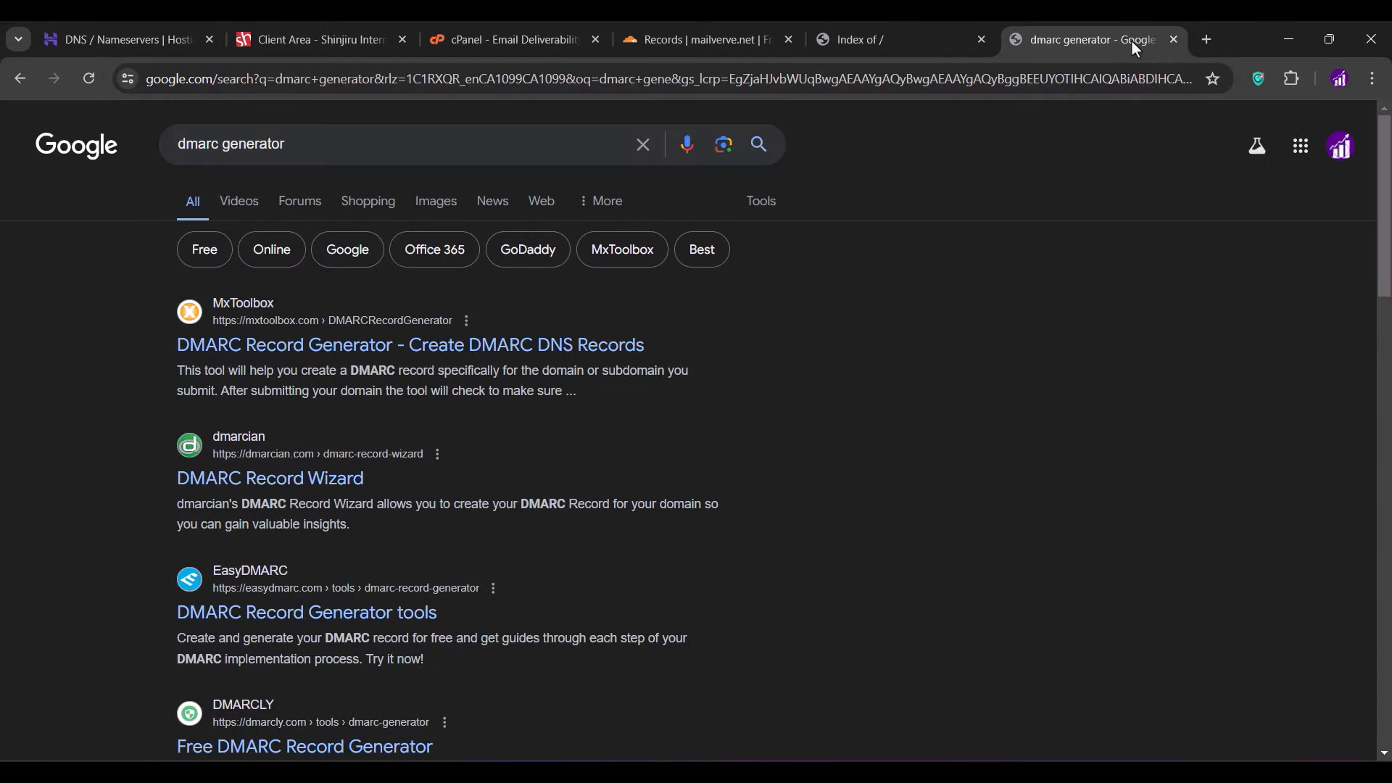
{"action": "scroll", "coordinate": [927, 340], "scroll_direction": "down", "scroll_amount": 2}
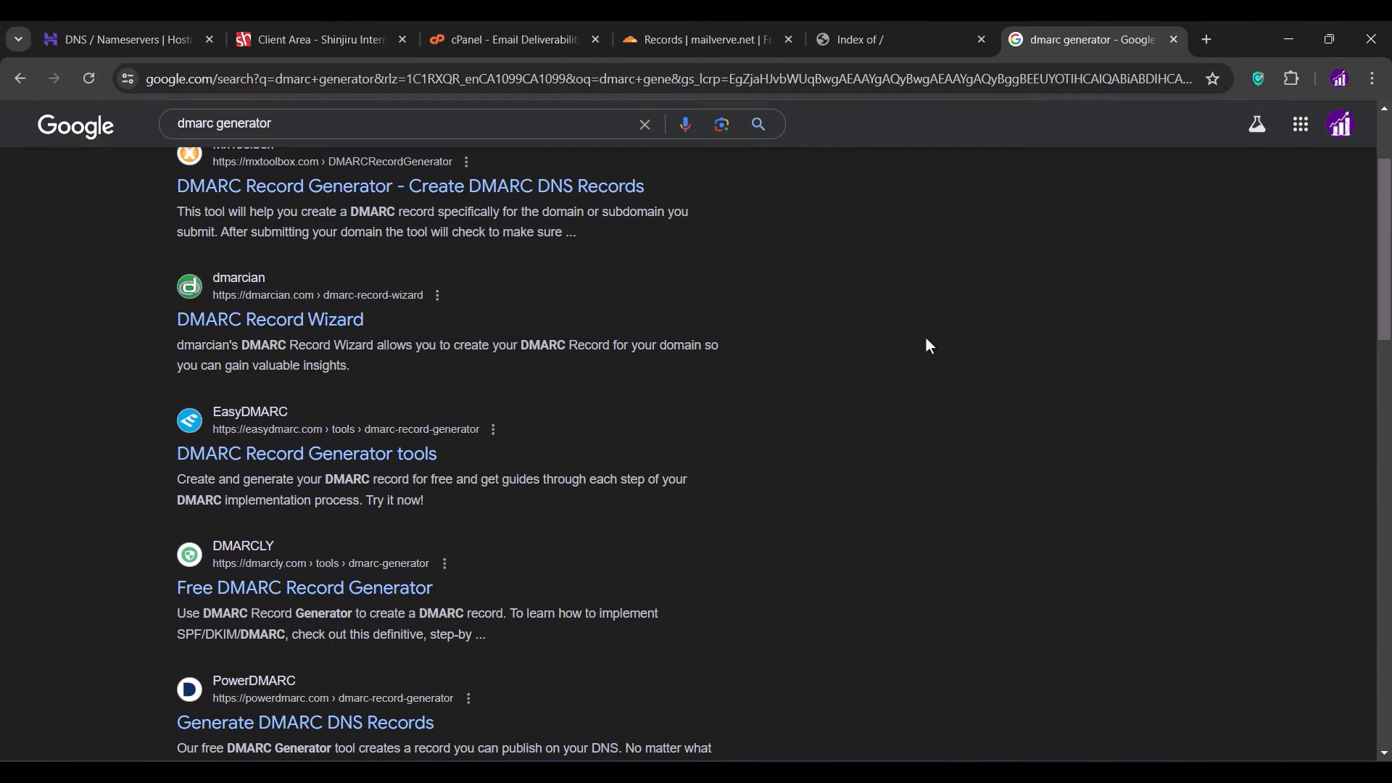
{"action": "left_click", "coordinate": [313, 458]}
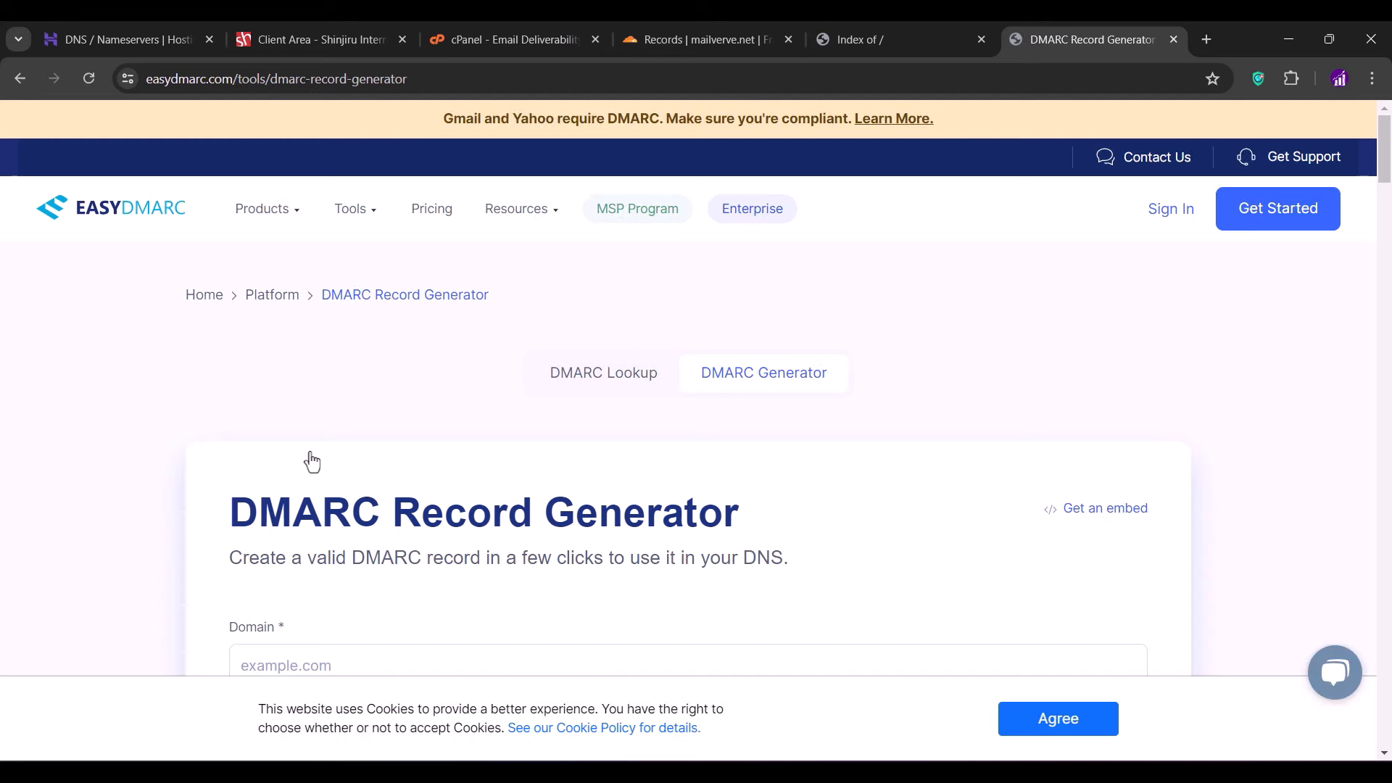
- Generate a DMARC record for mailverve.net with an aggregate reports e-mail address
{"action": "scroll", "coordinate": [312, 462], "scroll_direction": "down", "scroll_amount": 3}
{"action": "left_click", "coordinate": [354, 411]}
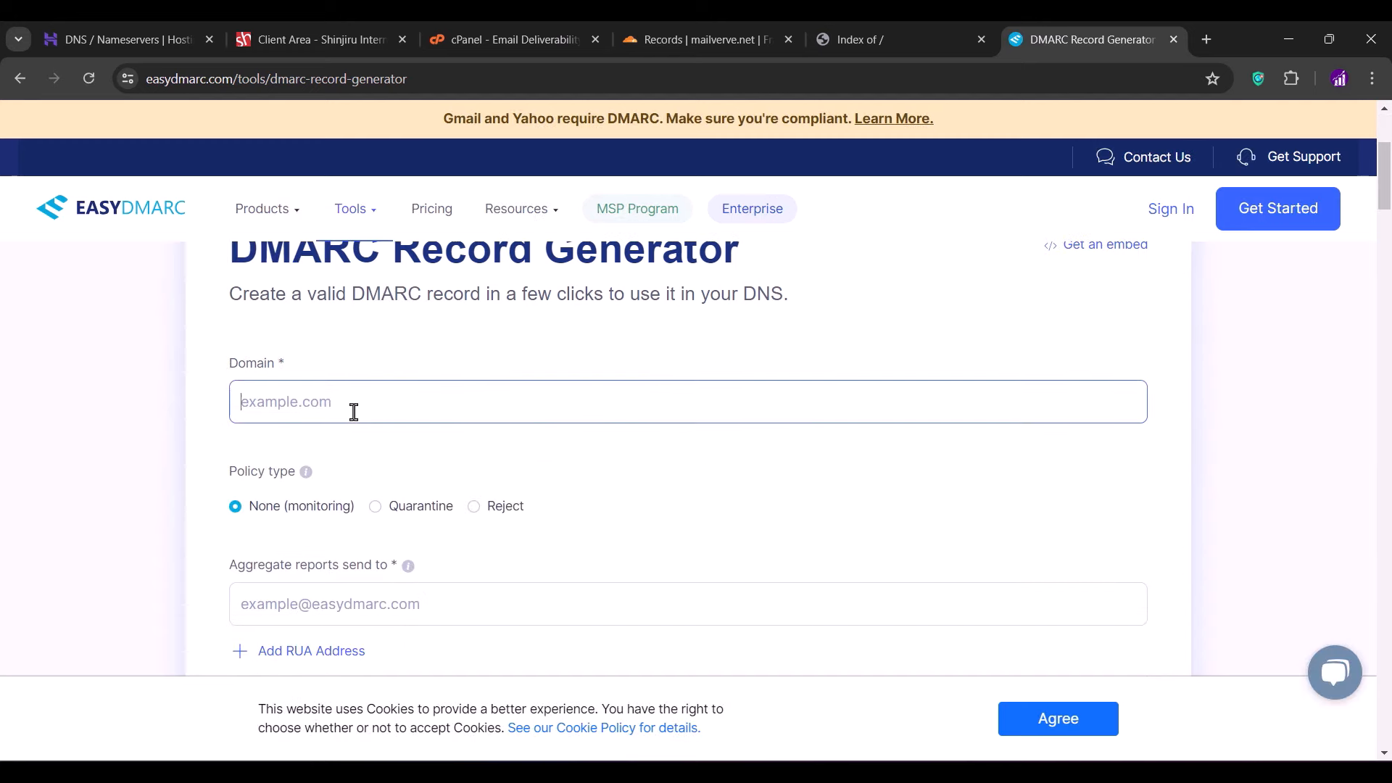
{"action": "type", "text": "l"}
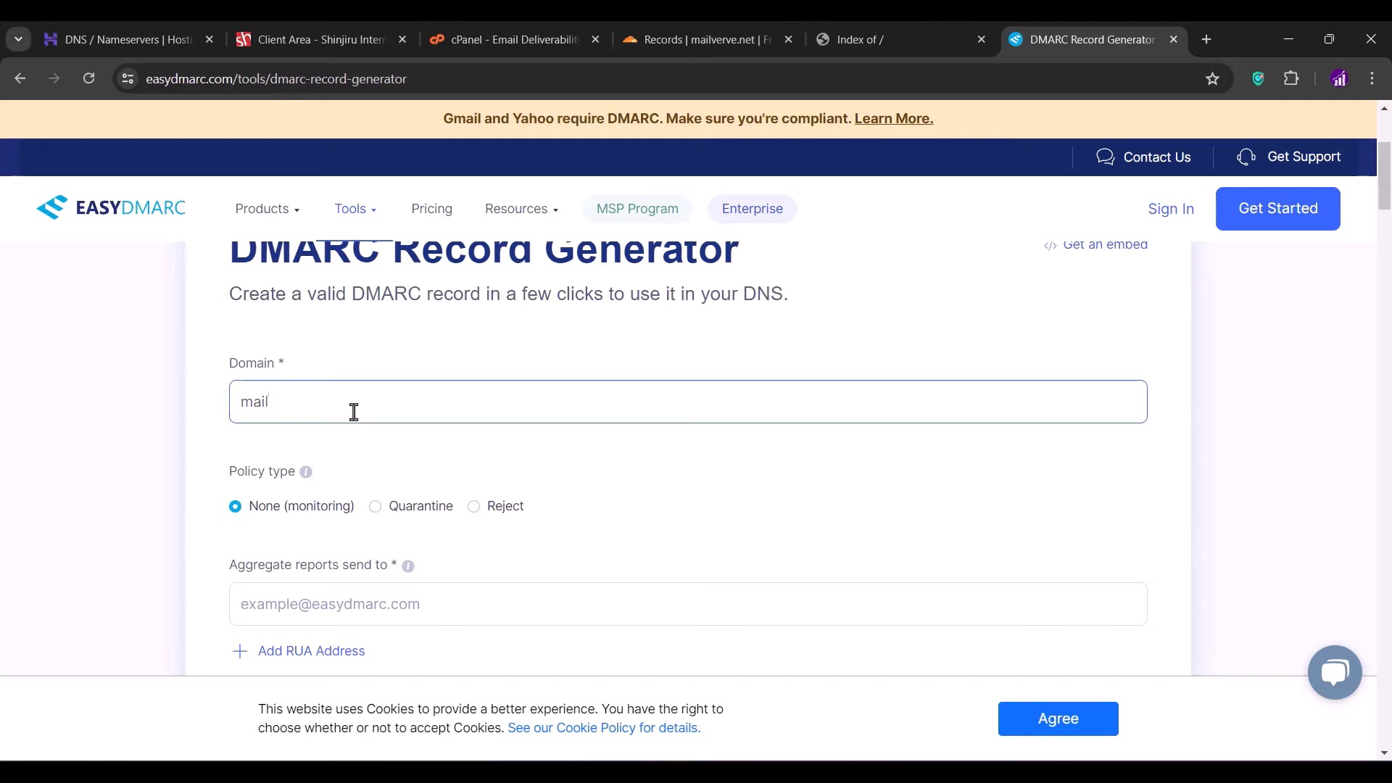
{"action": "type", "text": "verve.net"}
{"action": "scroll", "coordinate": [354, 412], "scroll_direction": "down", "scroll_amount": 4}
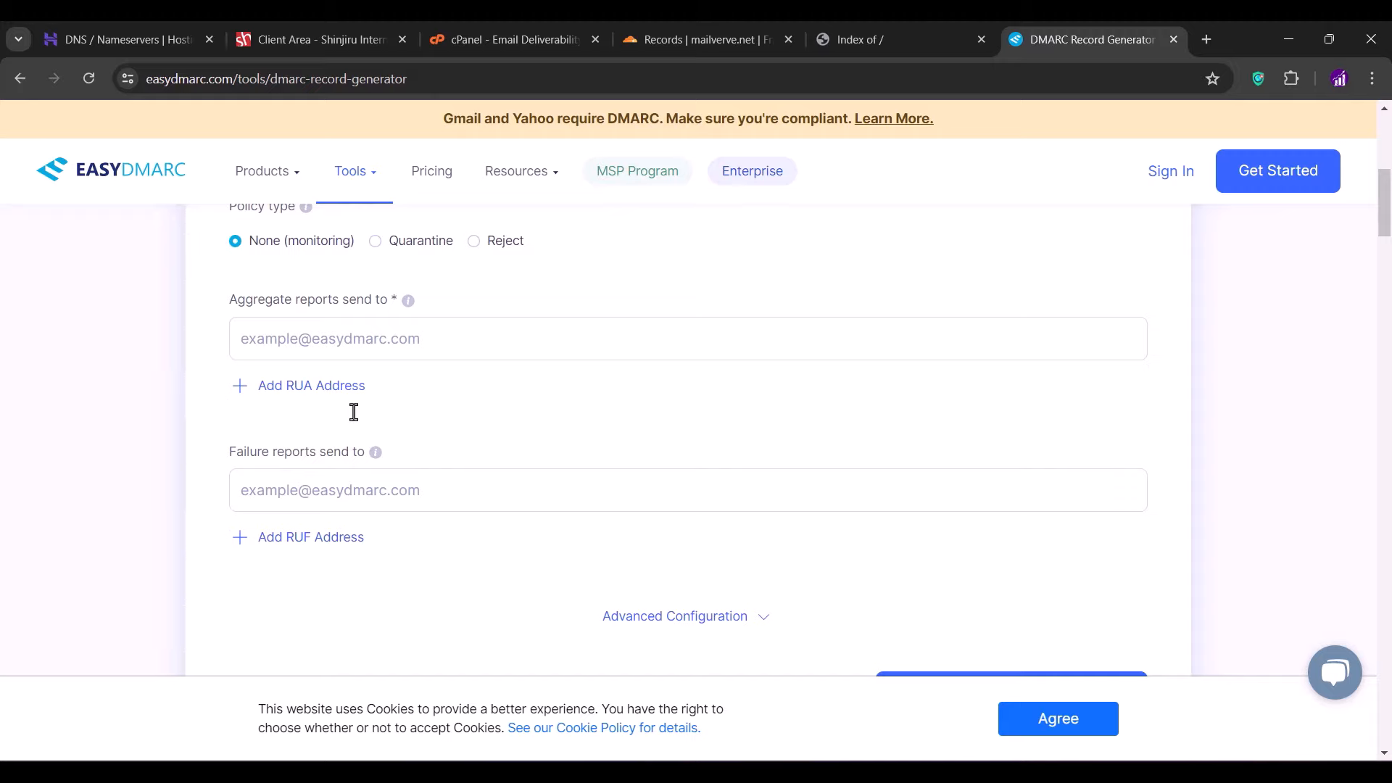
{"action": "left_click", "coordinate": [365, 332]}
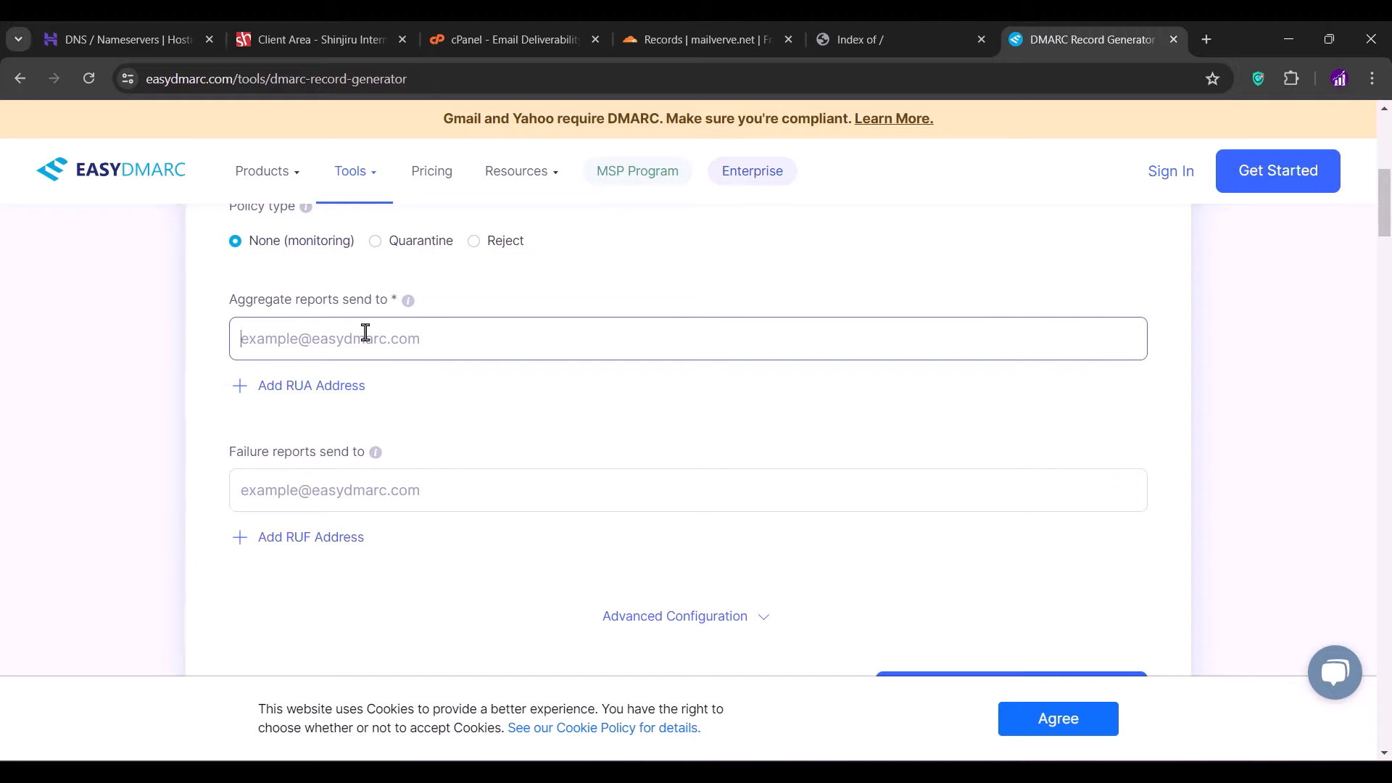
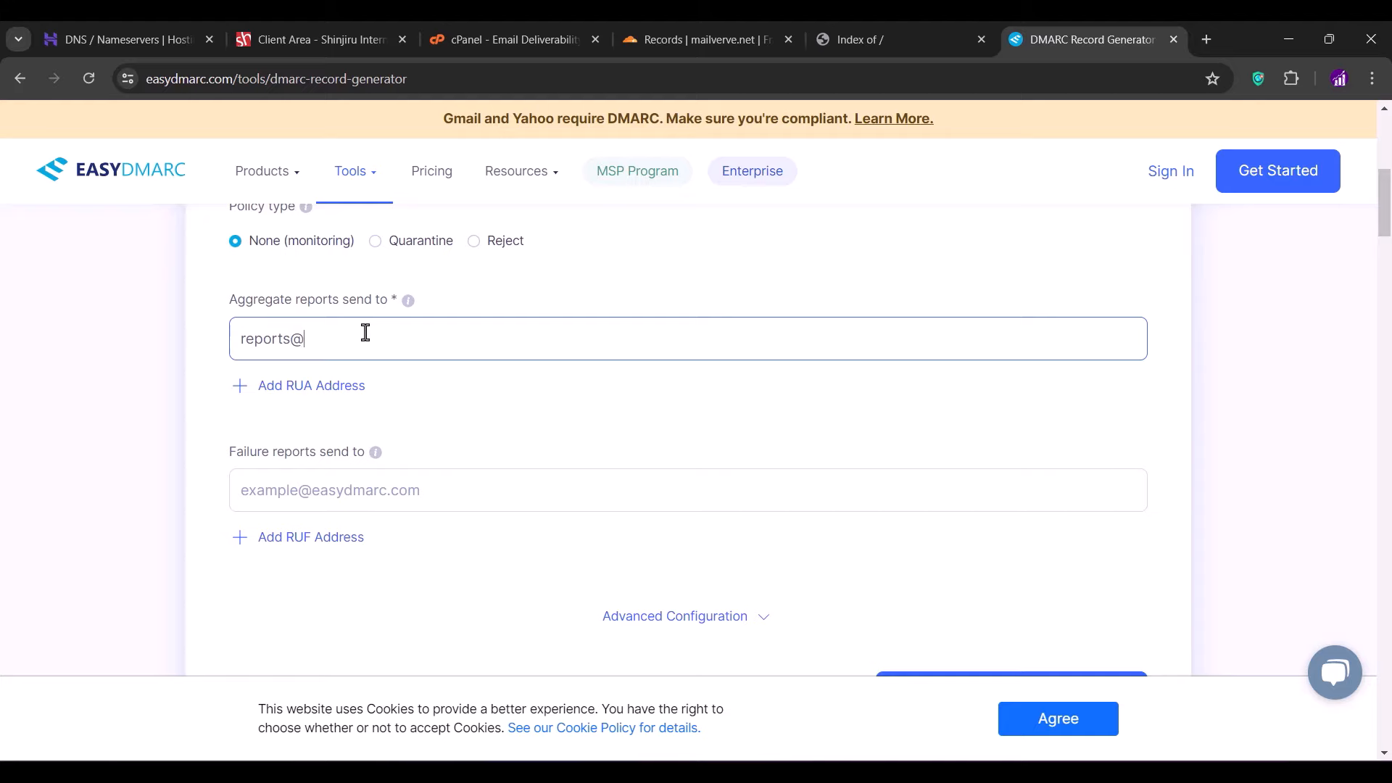
{"action": "scroll", "coordinate": [1112, 648], "scroll_direction": "down", "scroll_amount": 3}
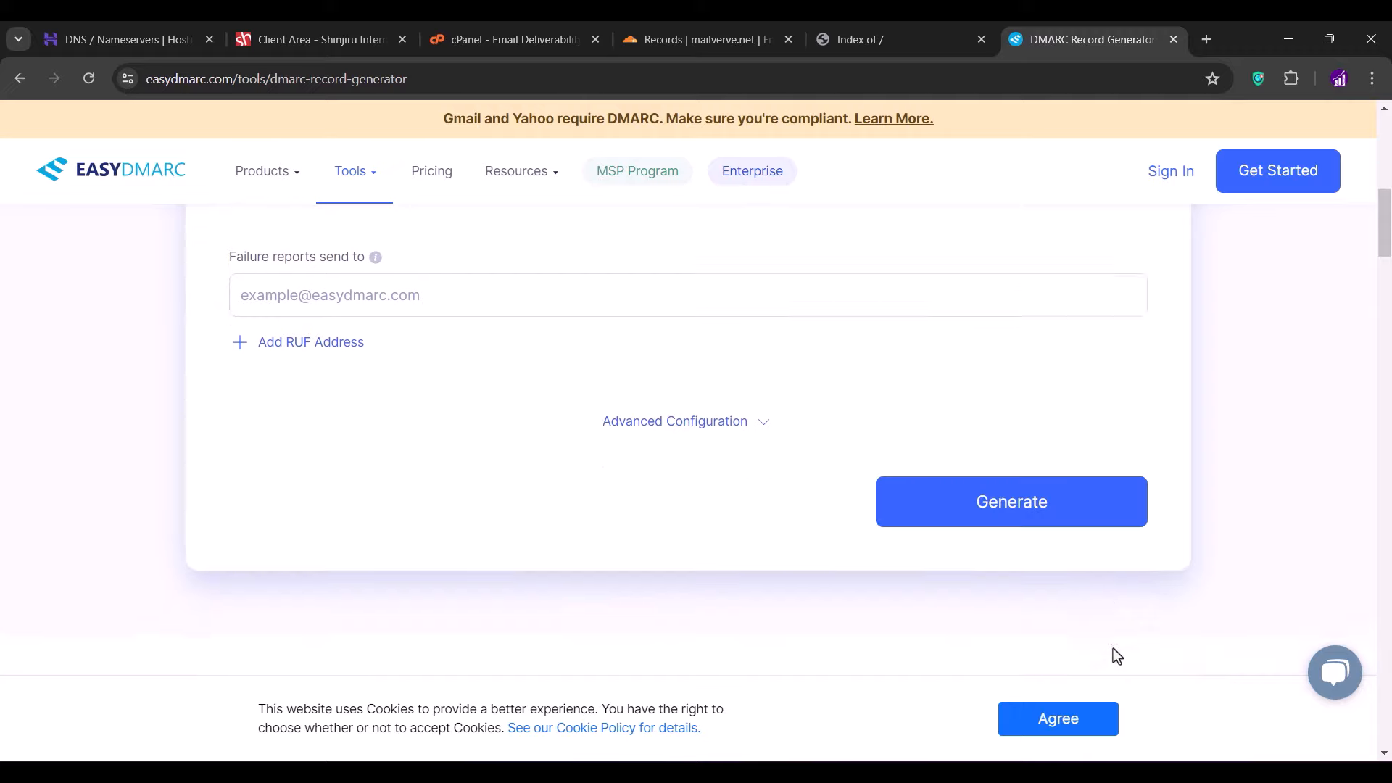
{"action": "left_click", "coordinate": [1010, 500]}
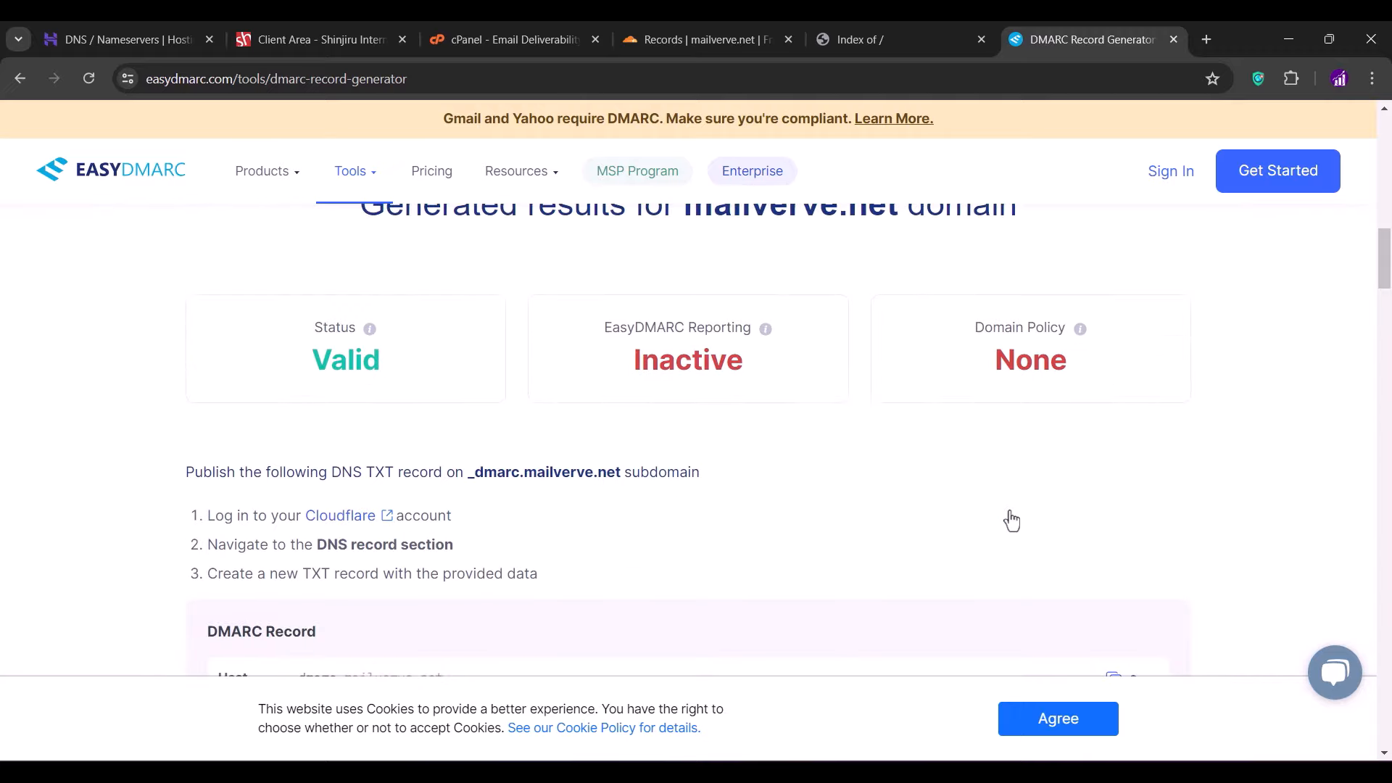
- Copy the generated _dmarc host label and return to the Cloudflare DNS page
{"action": "scroll", "coordinate": [1011, 520], "scroll_direction": "down", "scroll_amount": 4}
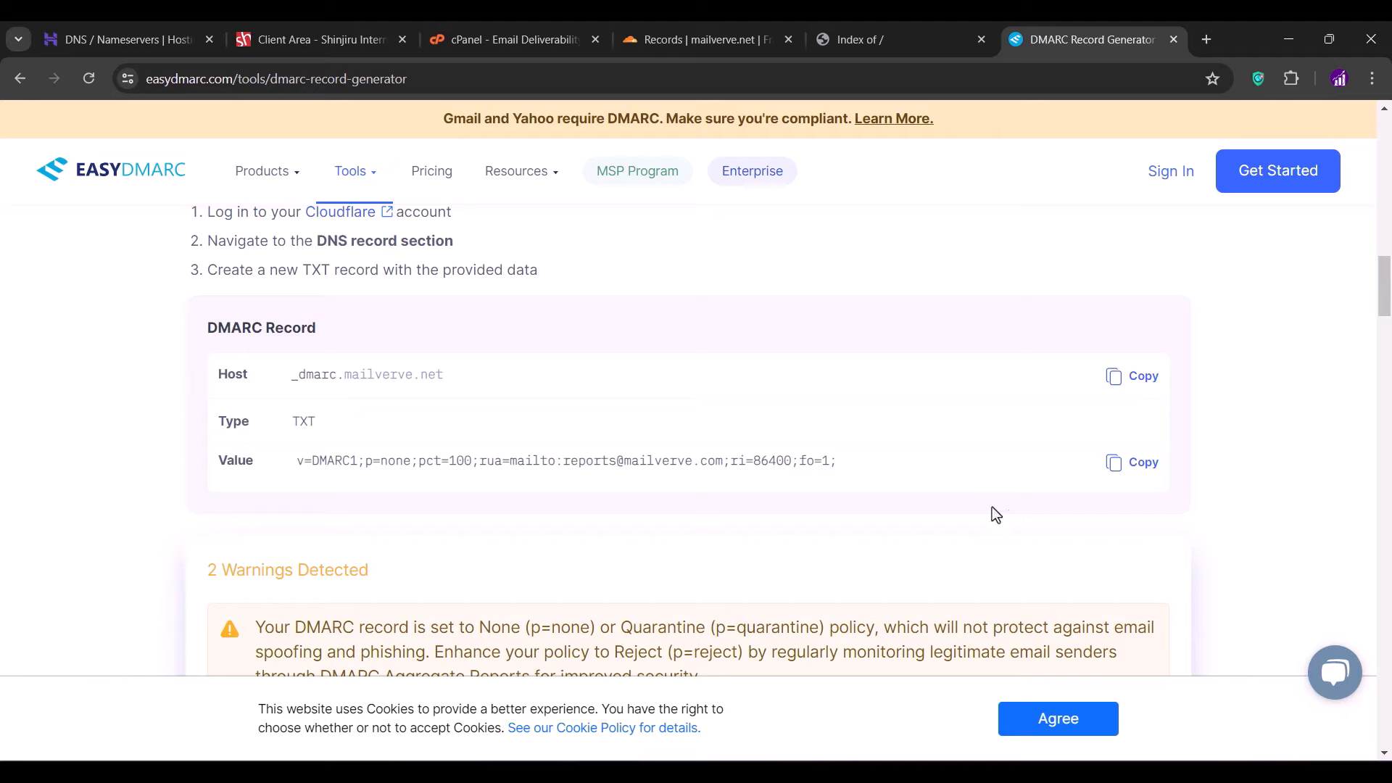
{"action": "left_click_drag", "start_coordinate": [337, 373], "coordinate": [272, 373]}
{"action": "right_click", "coordinate": [306, 375]}
{"action": "left_click", "coordinate": [324, 395]}
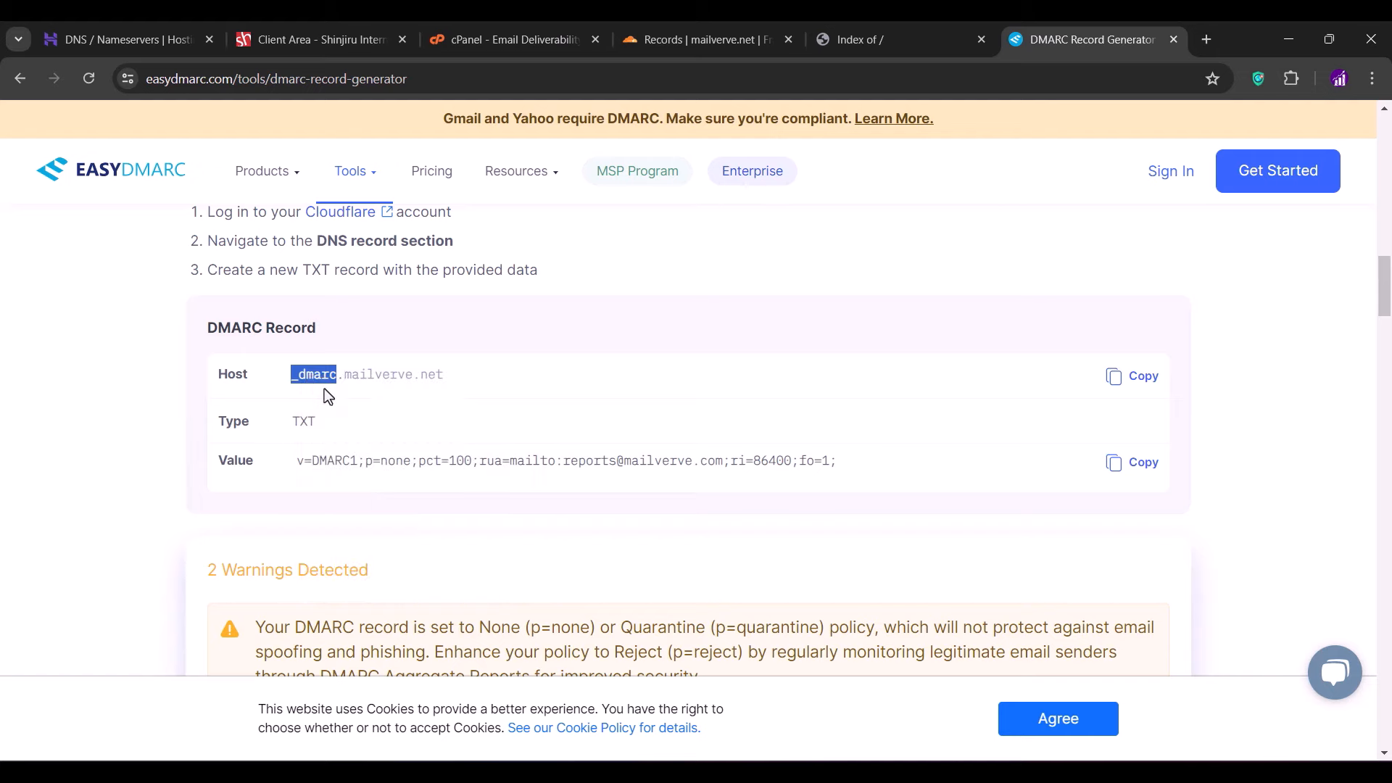
{"action": "left_click", "coordinate": [695, 30]}
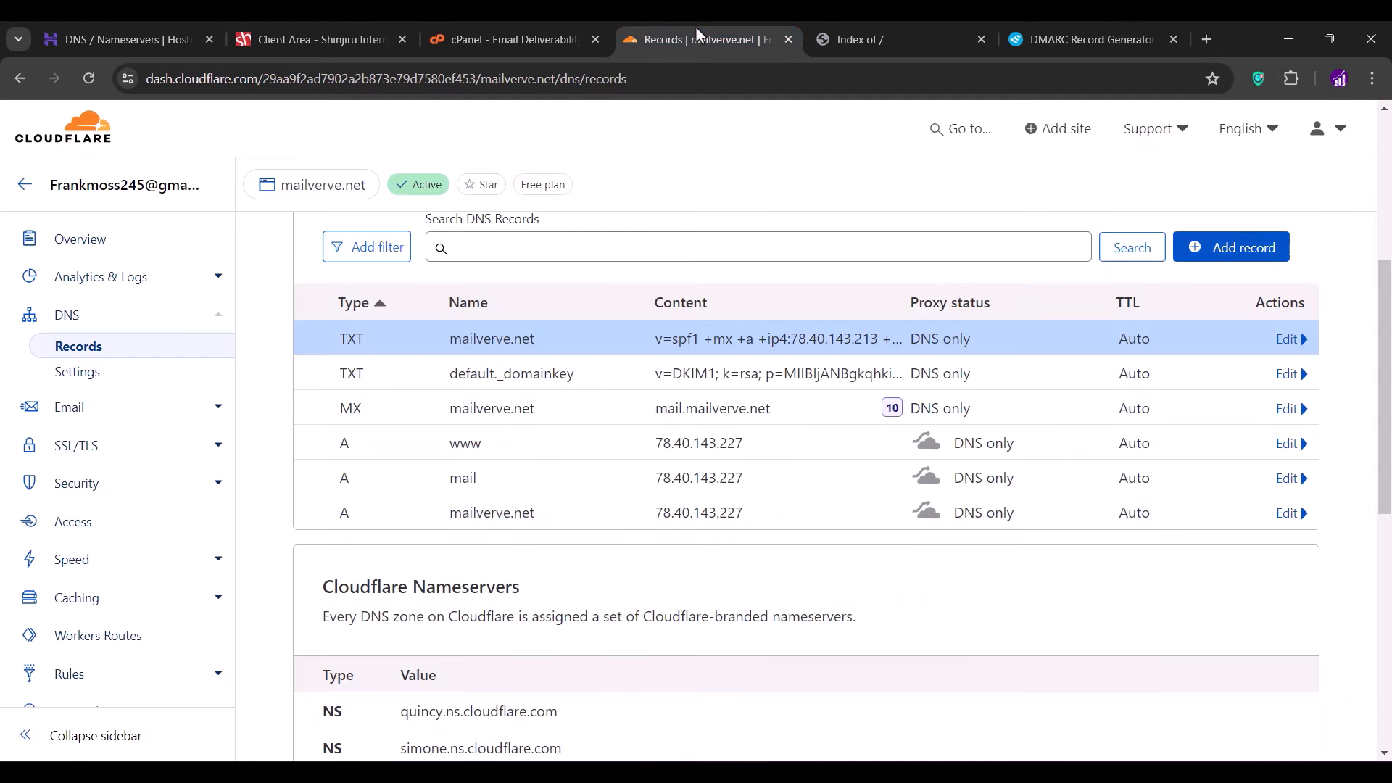
- Start a new TXT record in Cloudflare named _dmarc
{"action": "left_click", "coordinate": [1203, 249]}
{"action": "left_click", "coordinate": [433, 370]}
{"action": "scroll", "coordinate": [388, 497], "scroll_direction": "down", "scroll_amount": 5}
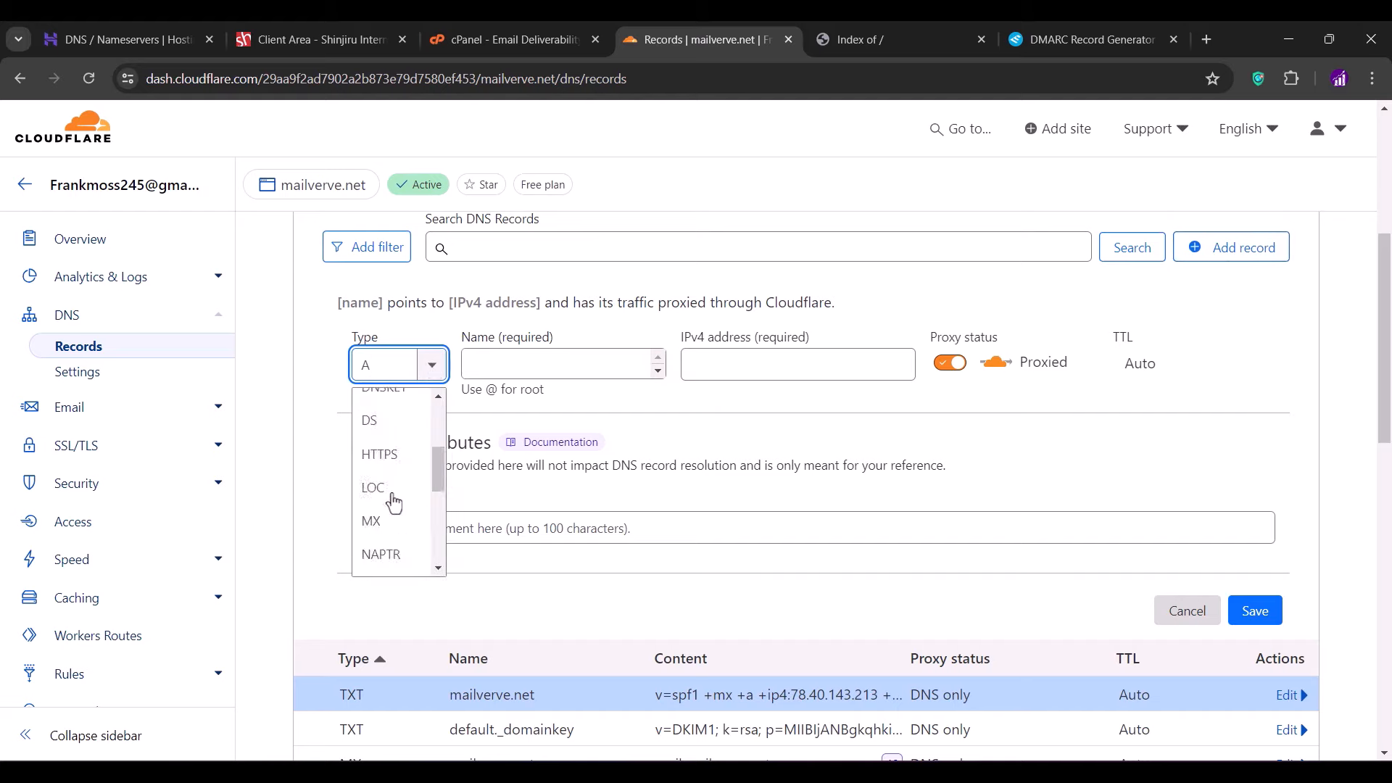
{"action": "left_click", "coordinate": [377, 525]}
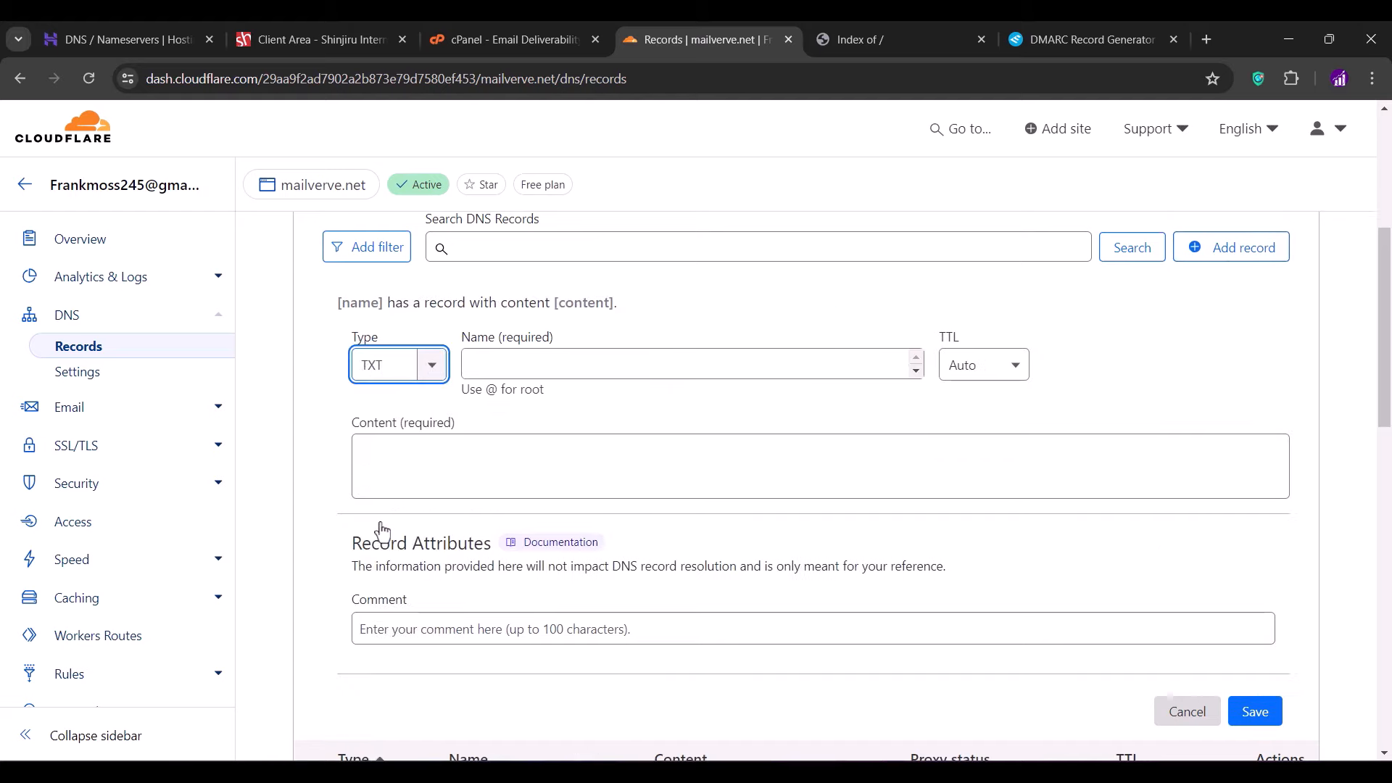
{"action": "left_click", "coordinate": [482, 371]}
{"action": "type", "text": "_dmarc"}
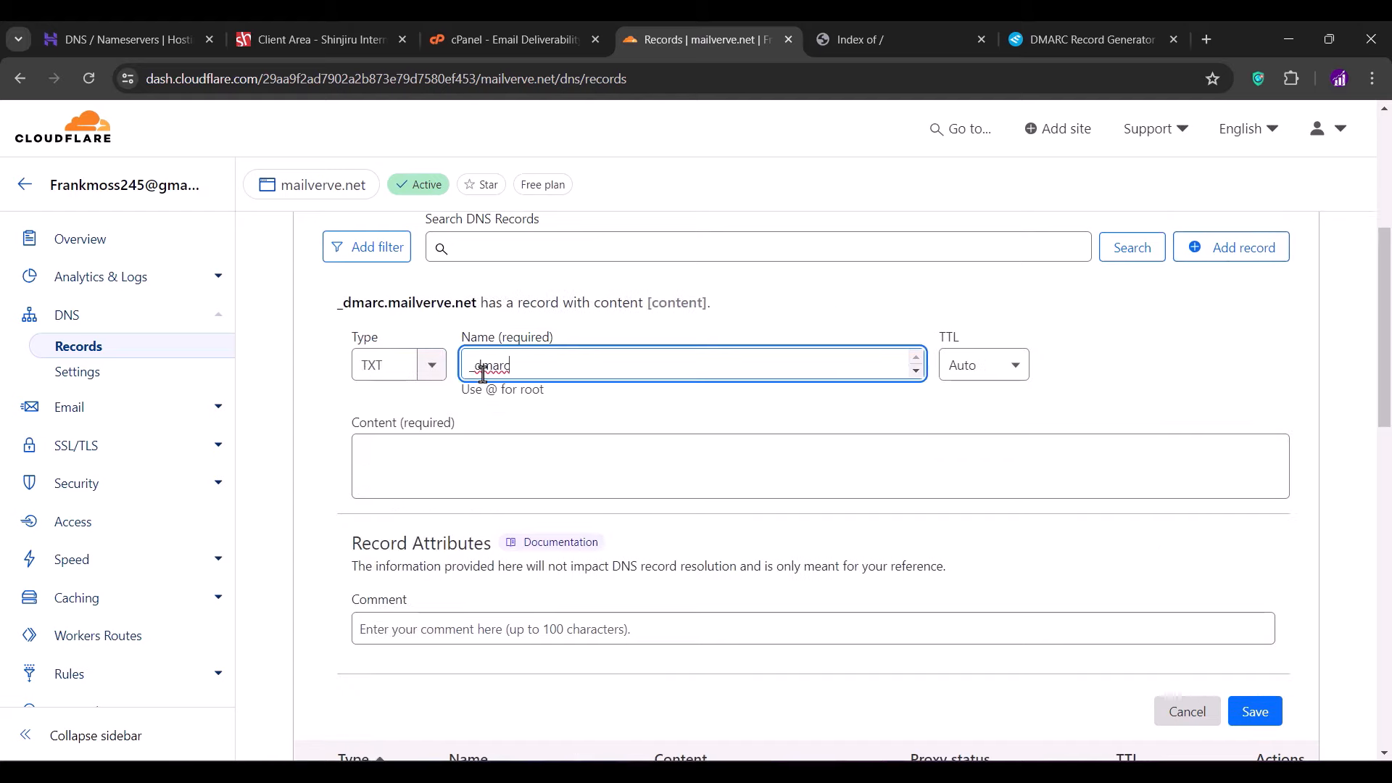
- Paste the generated v=DMARC1 p=none value as content, save, and close the EasyDMARC tab
{"action": "left_click", "coordinate": [1044, 36]}
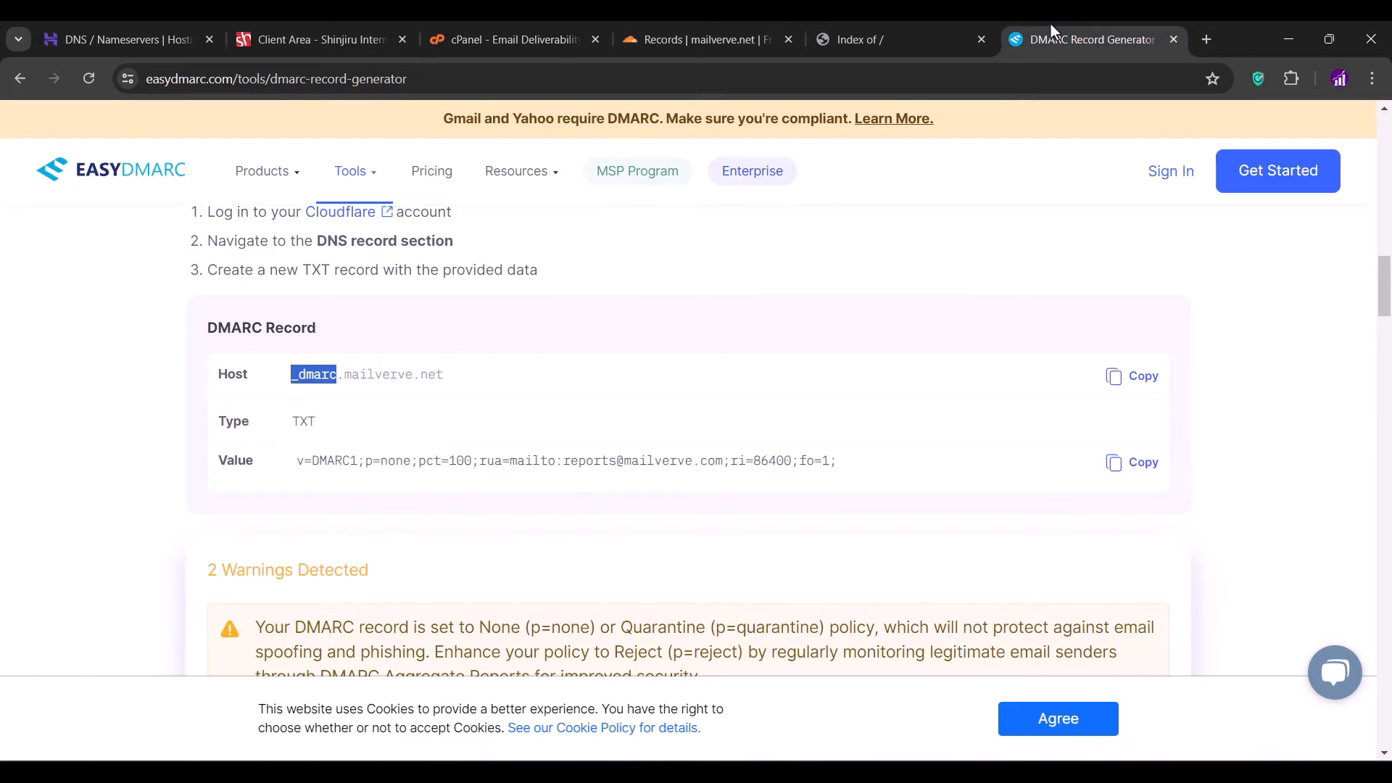
{"action": "left_click", "coordinate": [1135, 471]}
{"action": "left_click", "coordinate": [711, 28]}
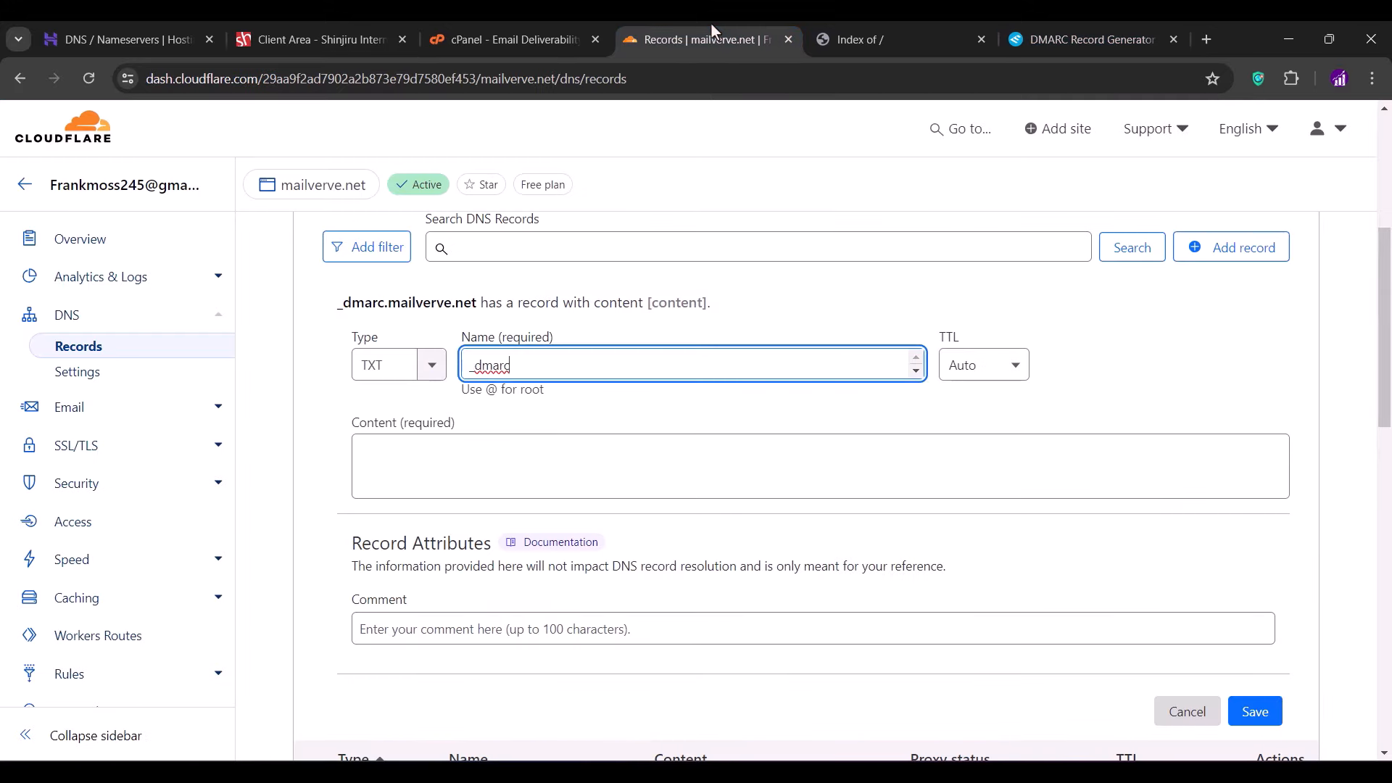
{"action": "left_click", "coordinate": [418, 455]}
{"action": "key", "text": "ctrl+v"}
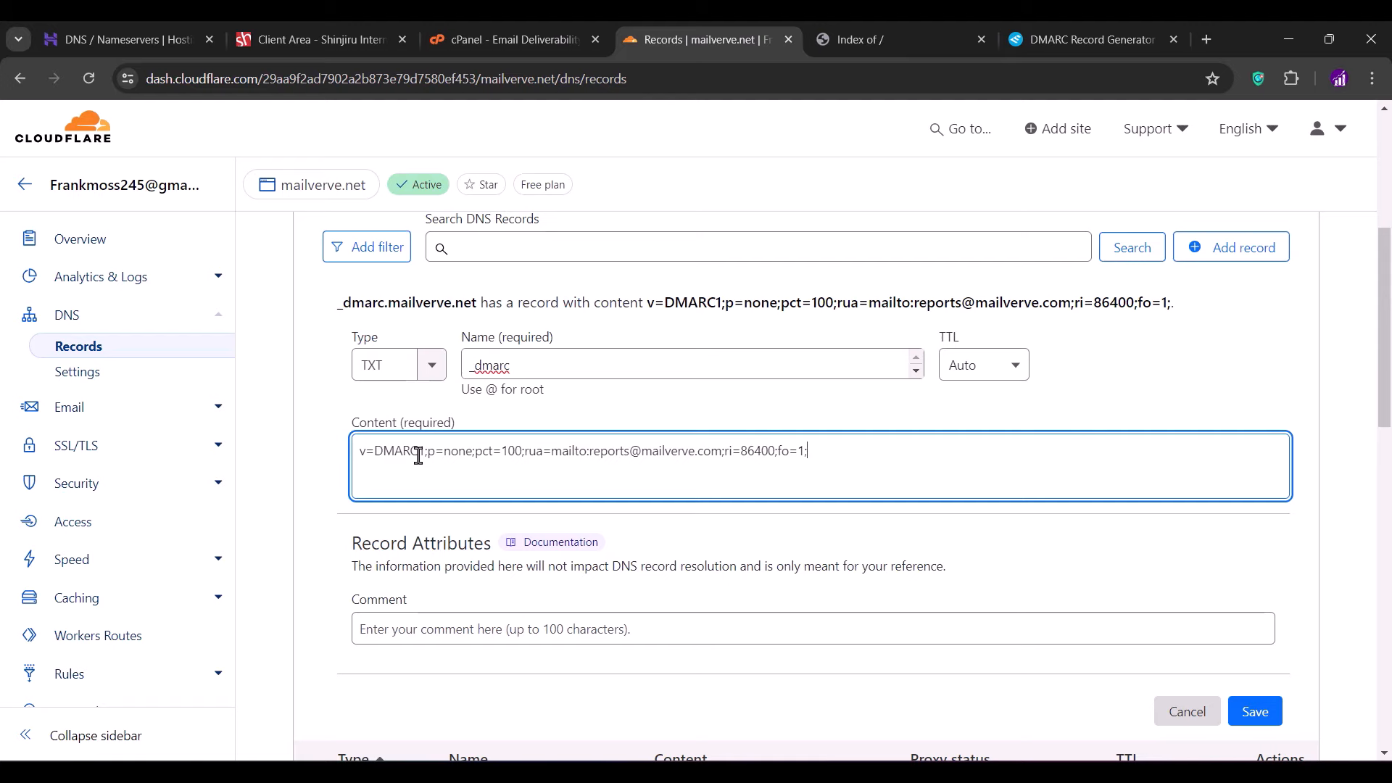
{"action": "left_click", "coordinate": [1255, 712]}
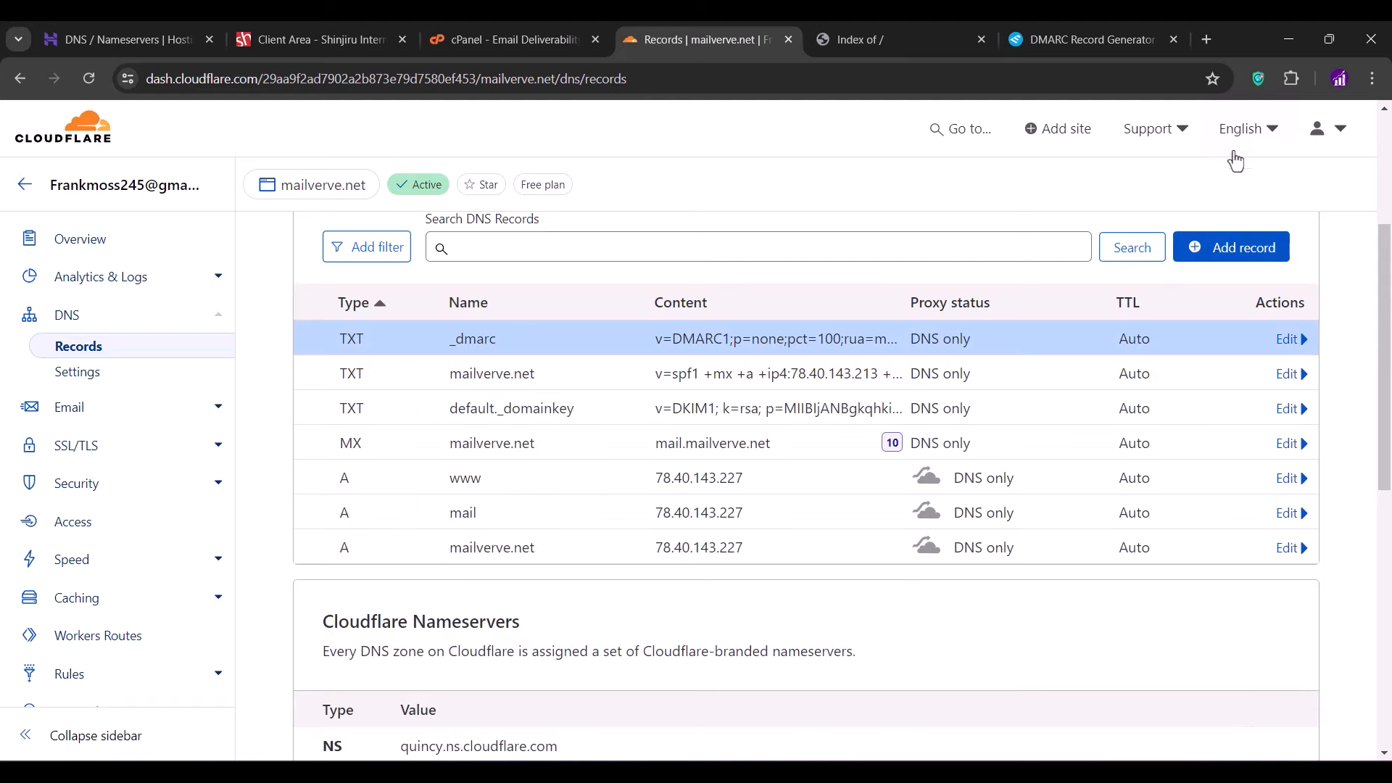
{"action": "left_click", "coordinate": [1174, 40]}
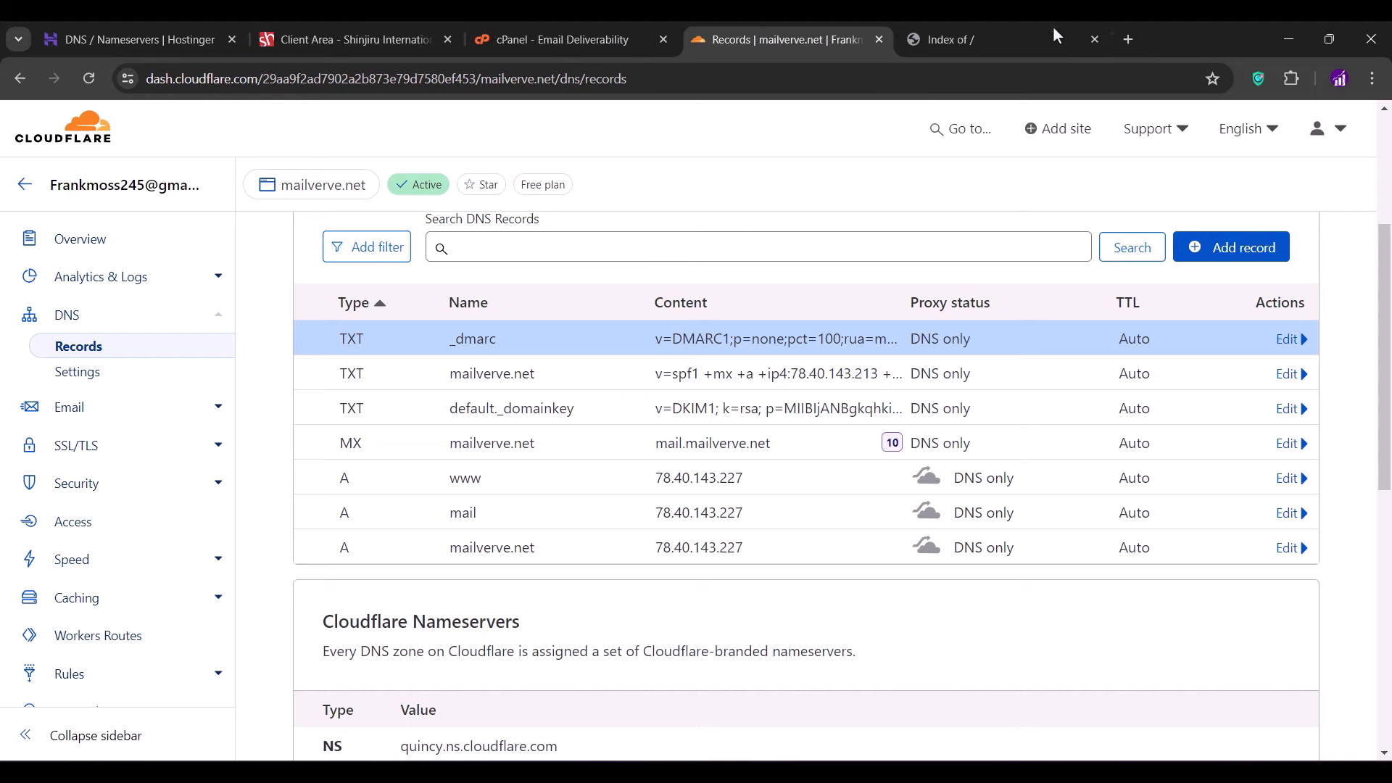
- Return to cPanel, then begin entering franksarena.com in a new browser tab
{"action": "left_click", "coordinate": [555, 33]}
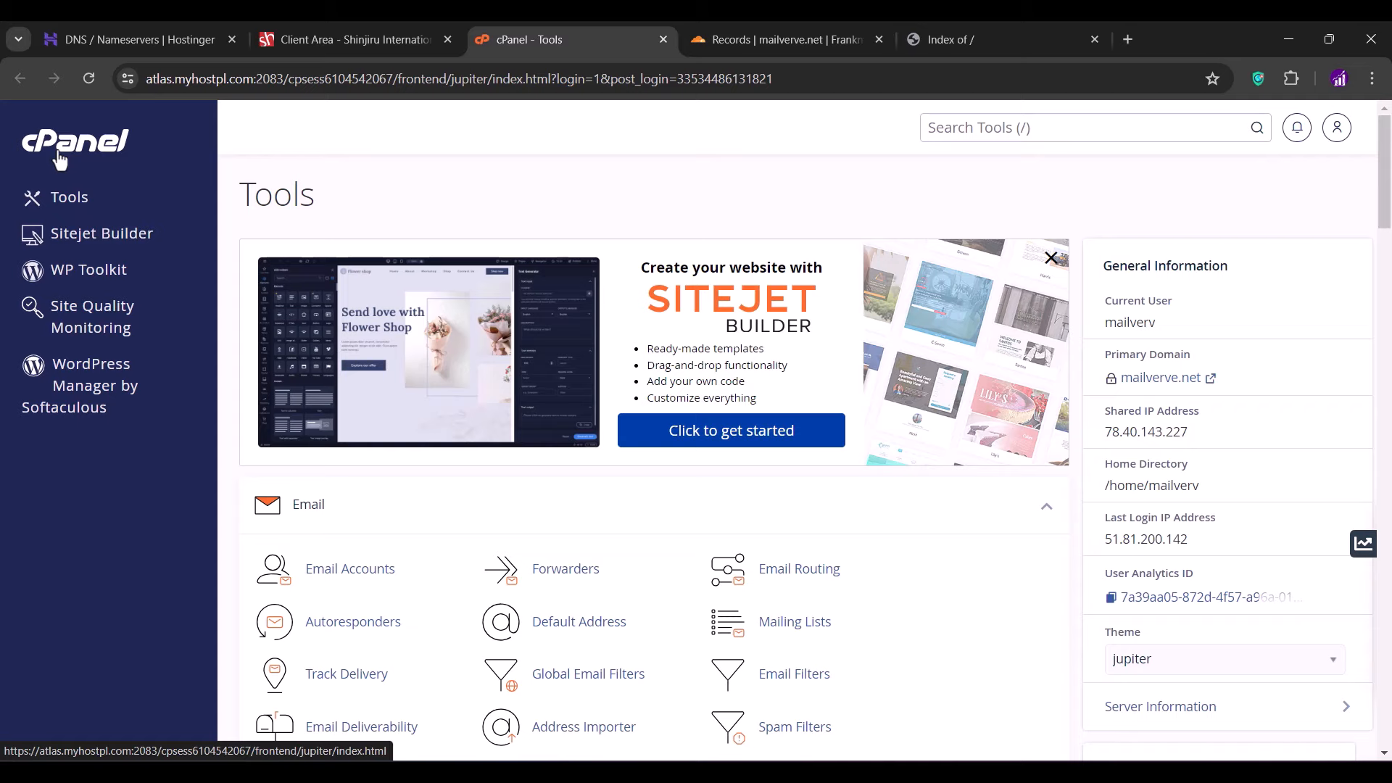
{"action": "left_click", "coordinate": [1132, 43]}
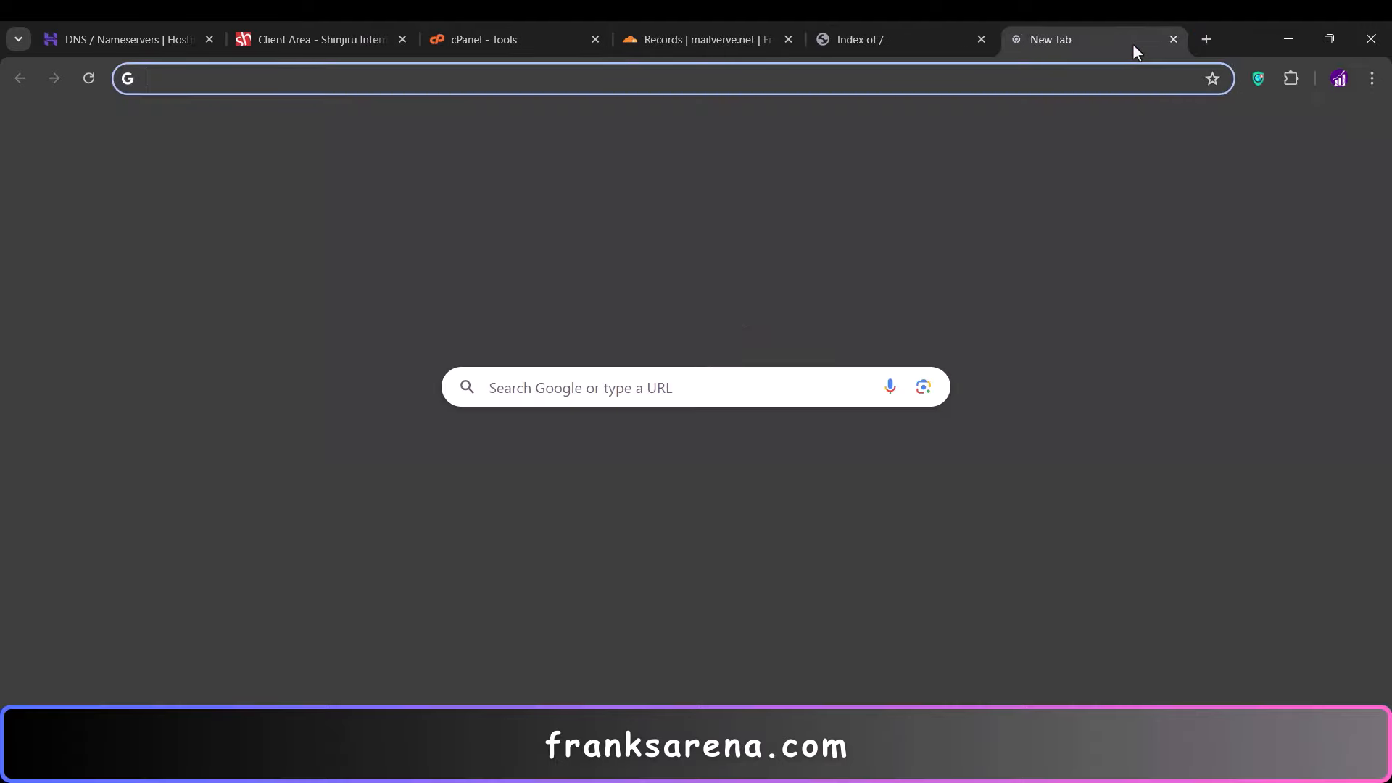
{"action": "type", "text": "fra"}
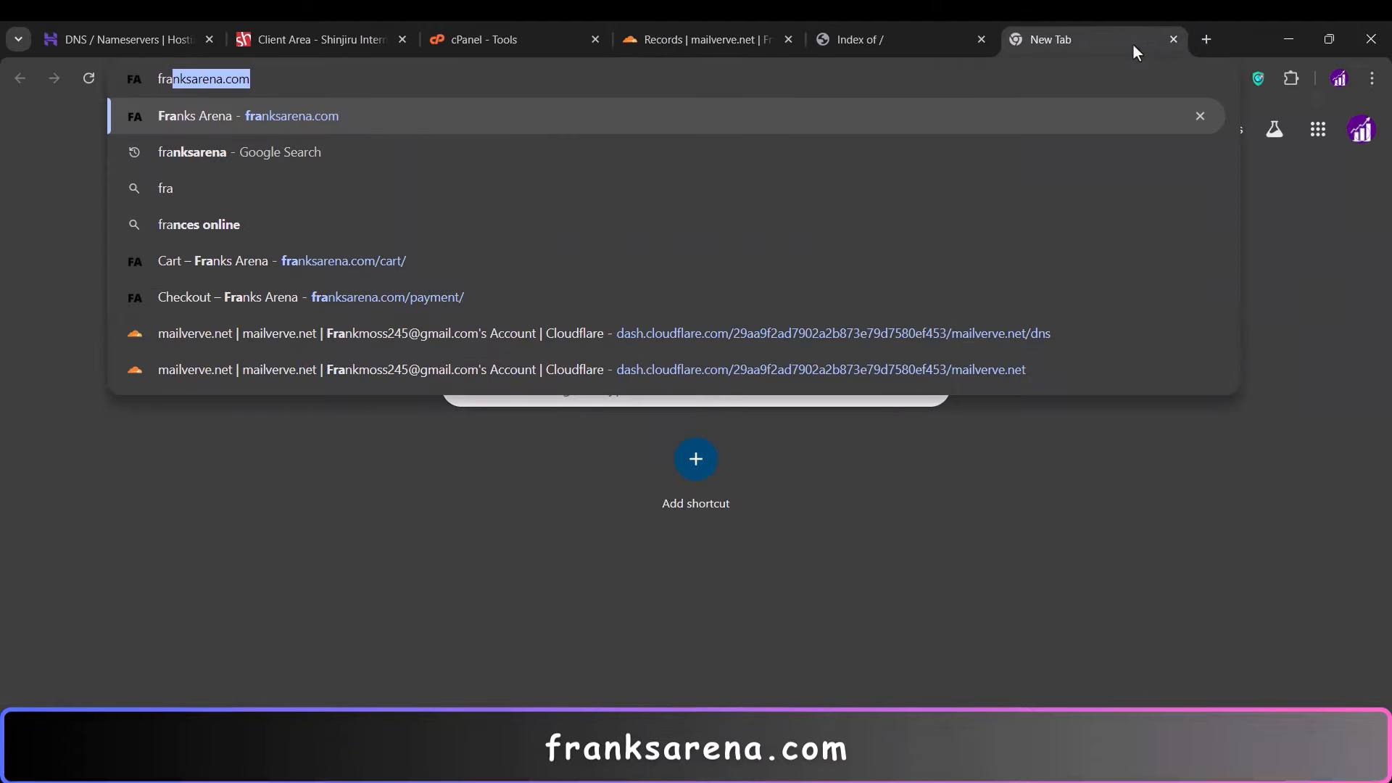
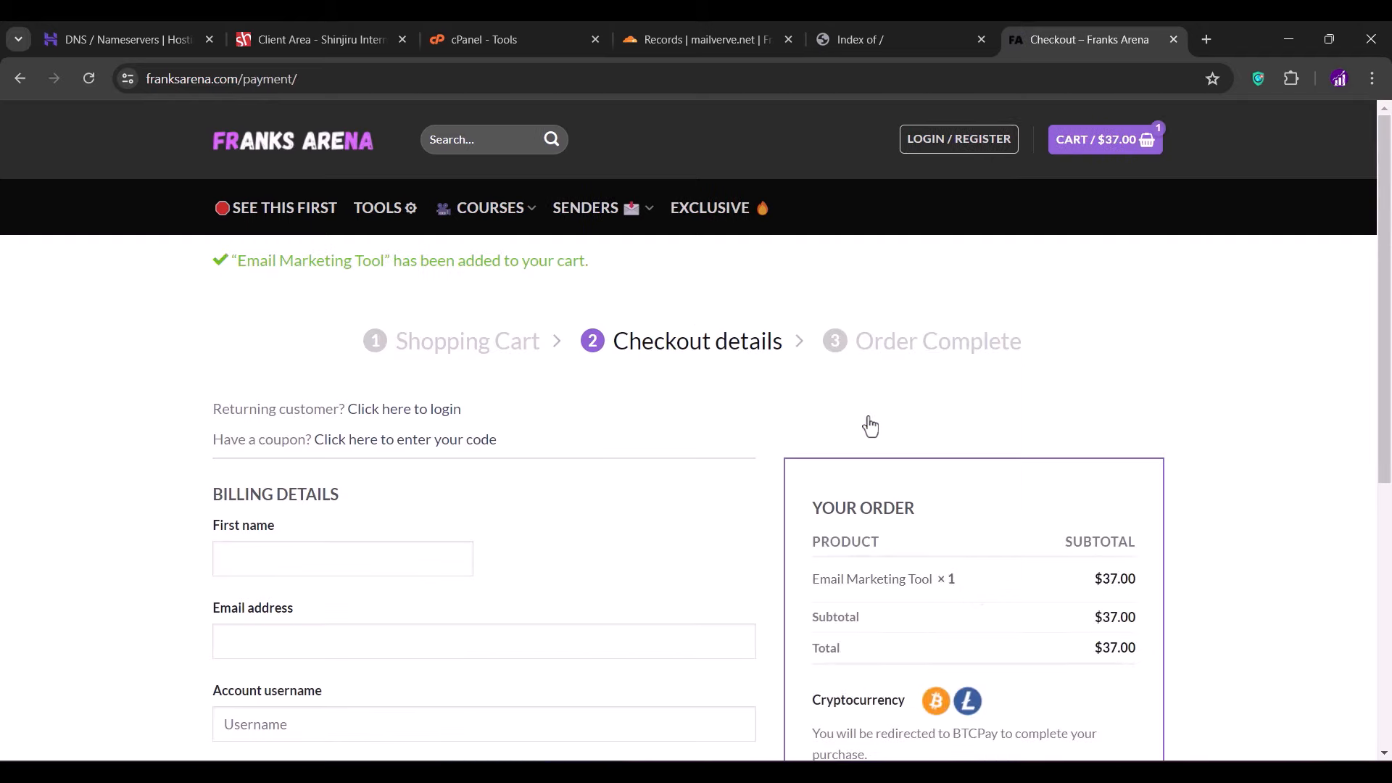
- Enter the billing details for the Email Marketing Tool order, accept the terms and proceed to BTCPay
{"action": "scroll", "coordinate": [870, 426], "scroll_direction": "down", "scroll_amount": 2}
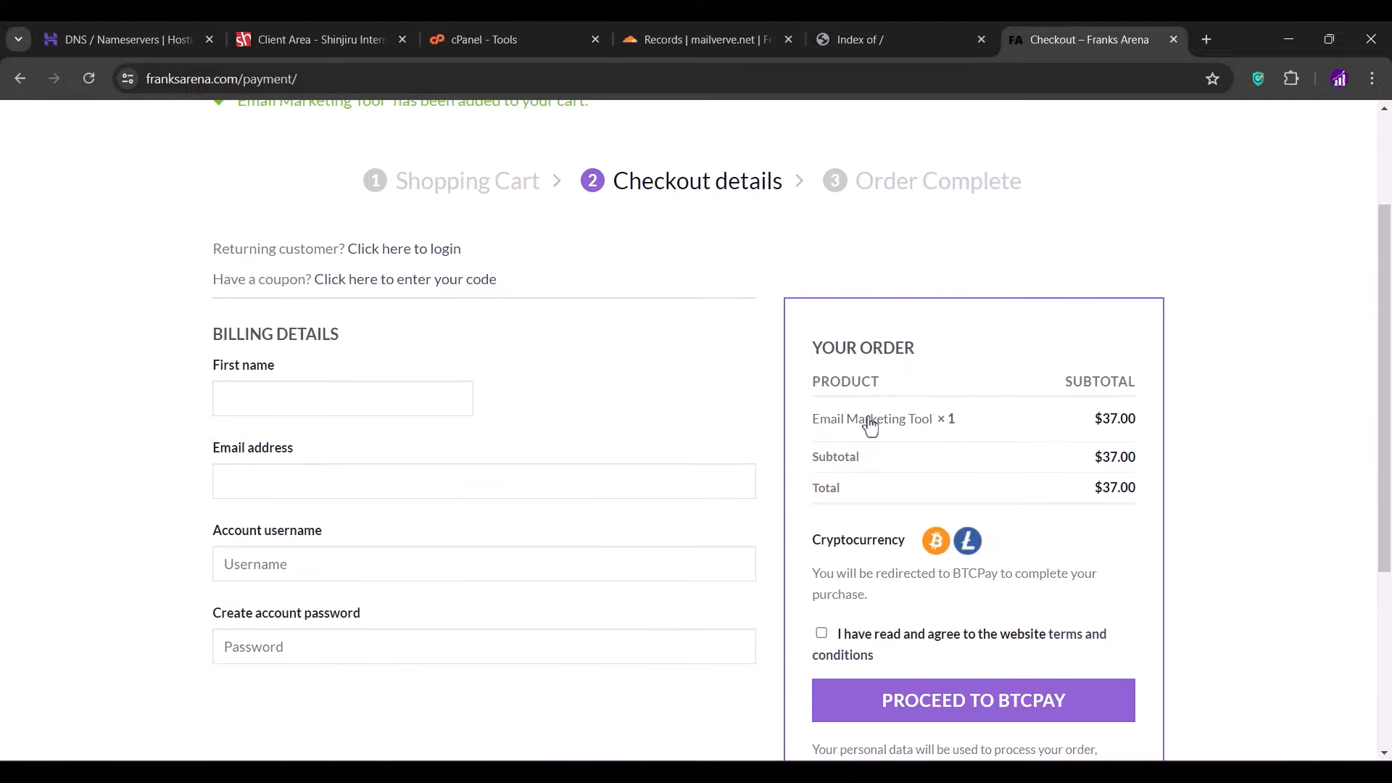
{"action": "left_click", "coordinate": [291, 405]}
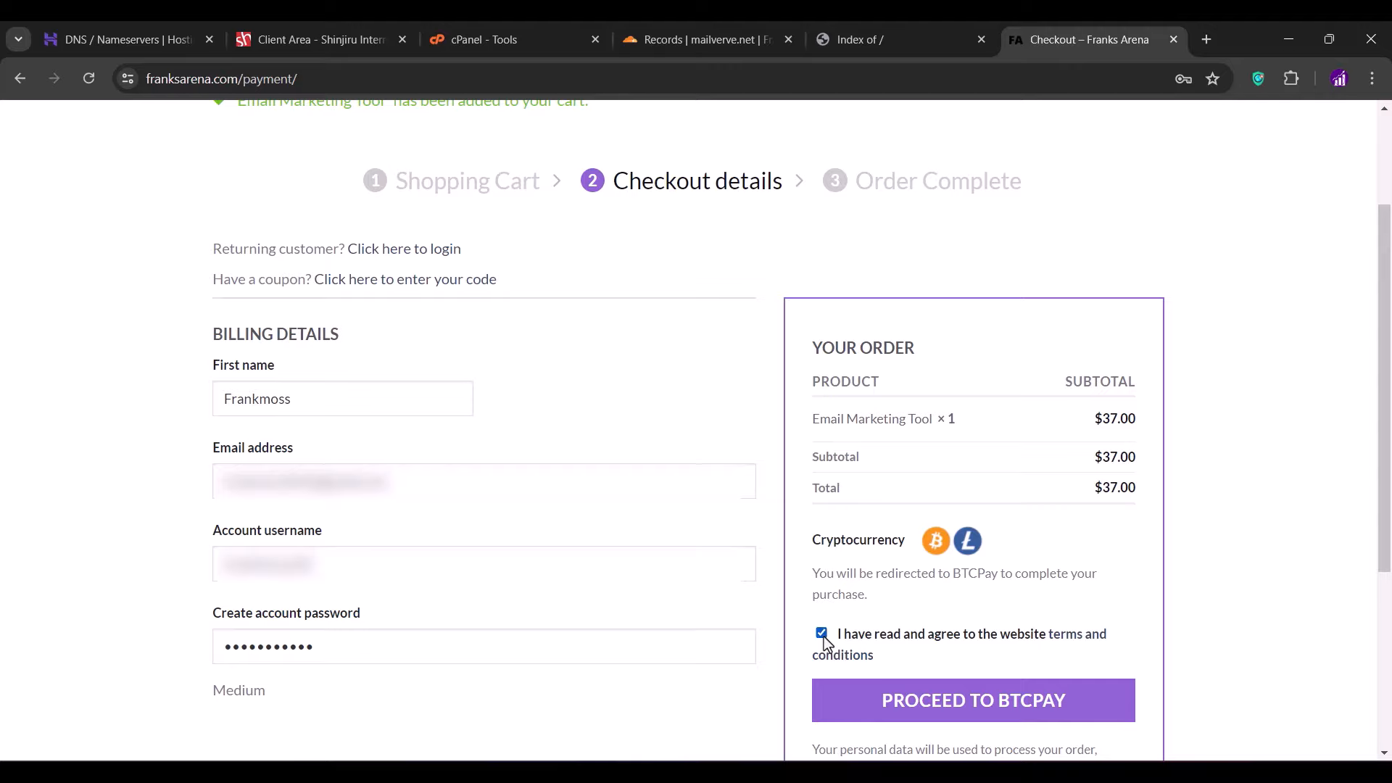
{"action": "left_click", "coordinate": [972, 713]}
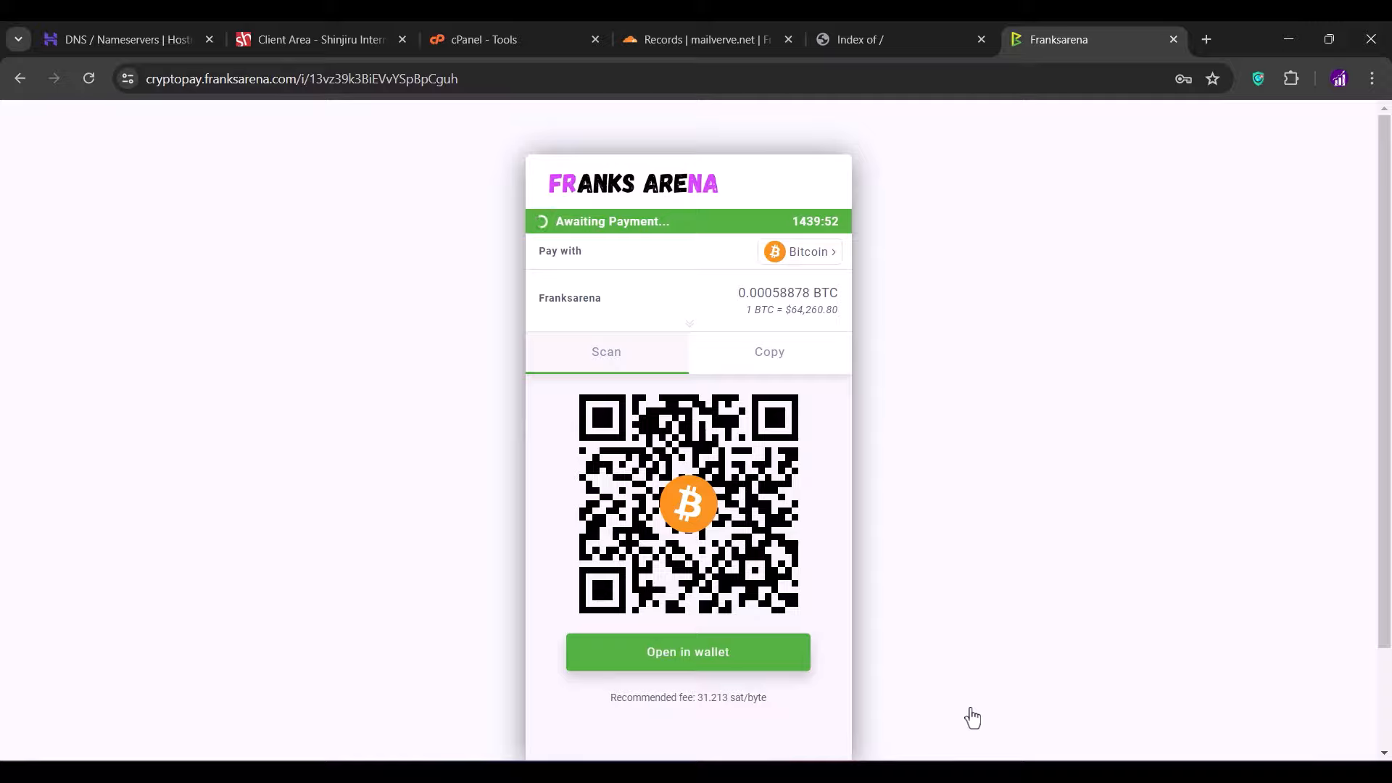
- Switch the BTCPay invoice from Bitcoin to Litecoin and copy the Litecoin payment address
{"action": "left_click", "coordinate": [814, 259]}
{"action": "left_click", "coordinate": [679, 304]}
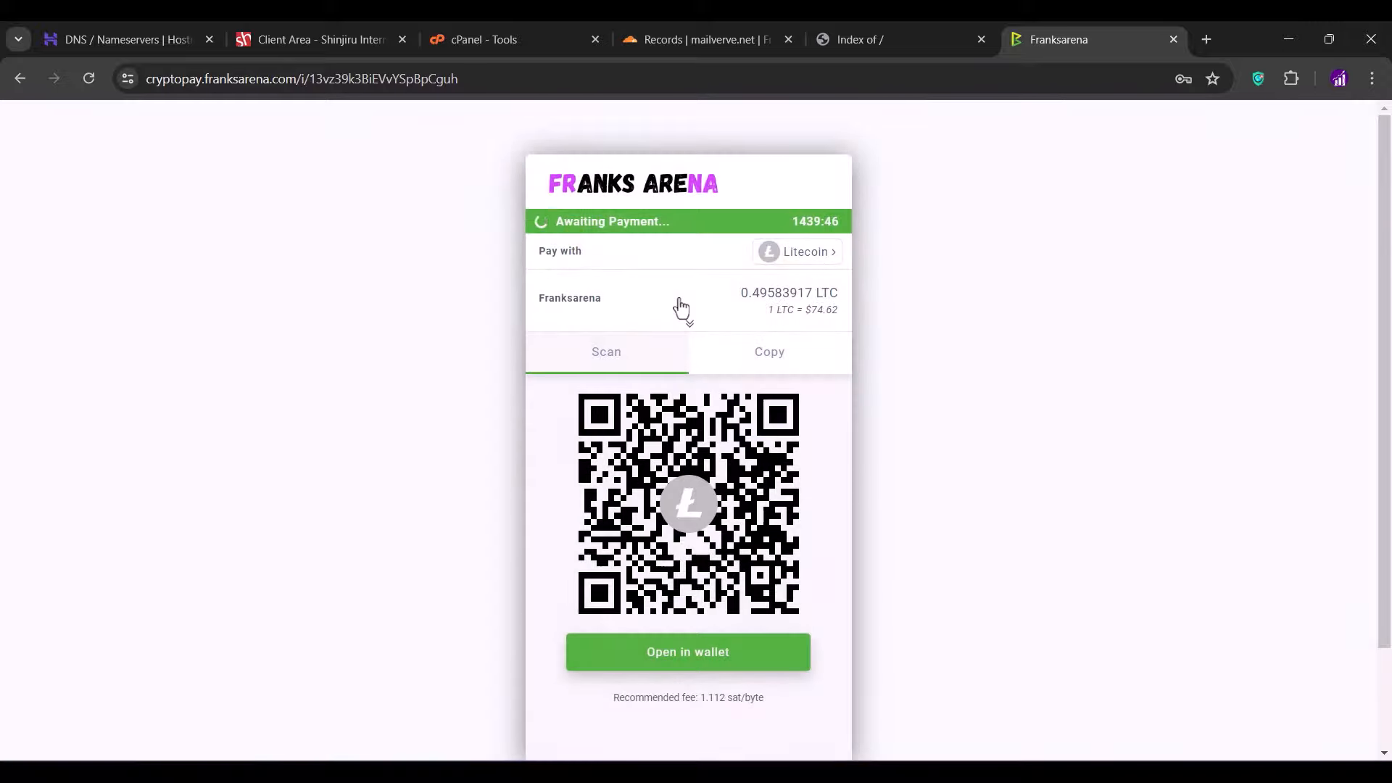
{"action": "left_click", "coordinate": [754, 354]}
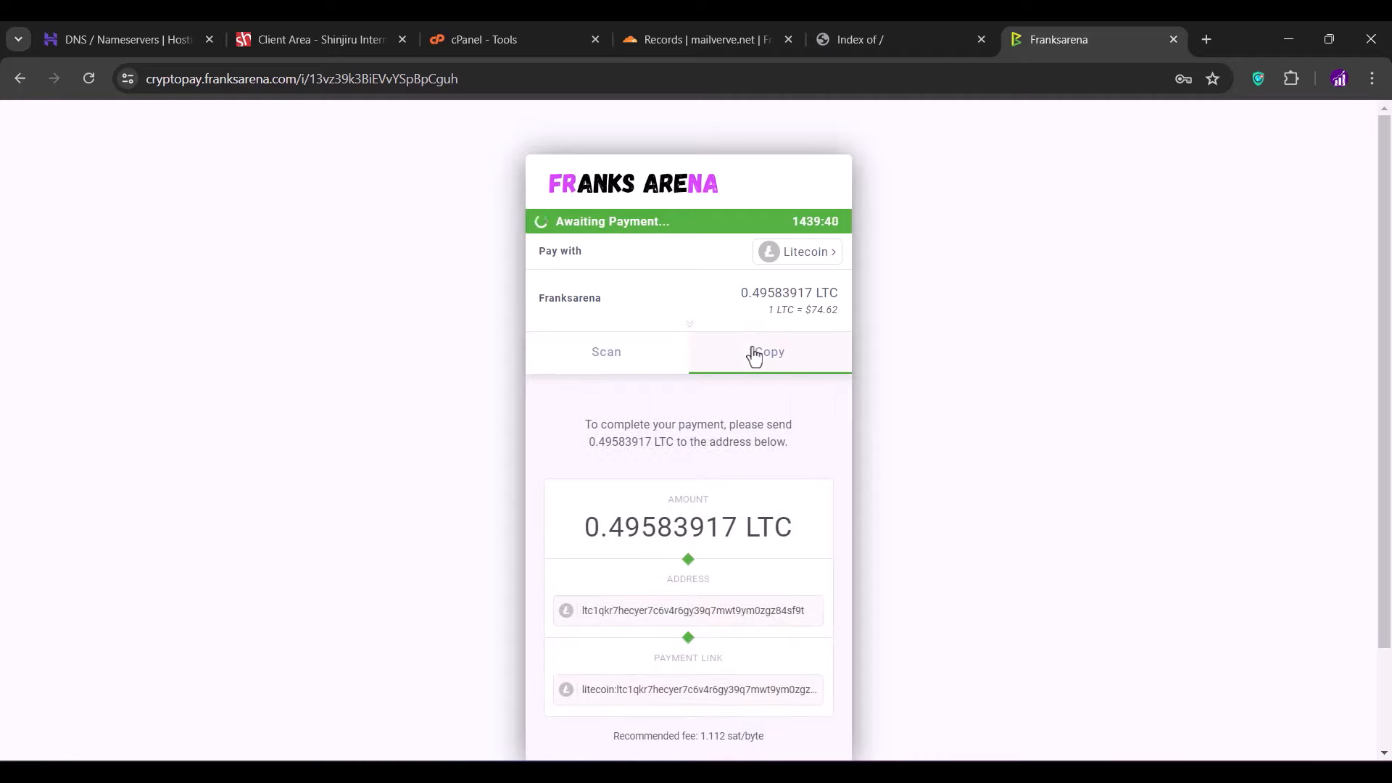
{"action": "left_click", "coordinate": [677, 622]}
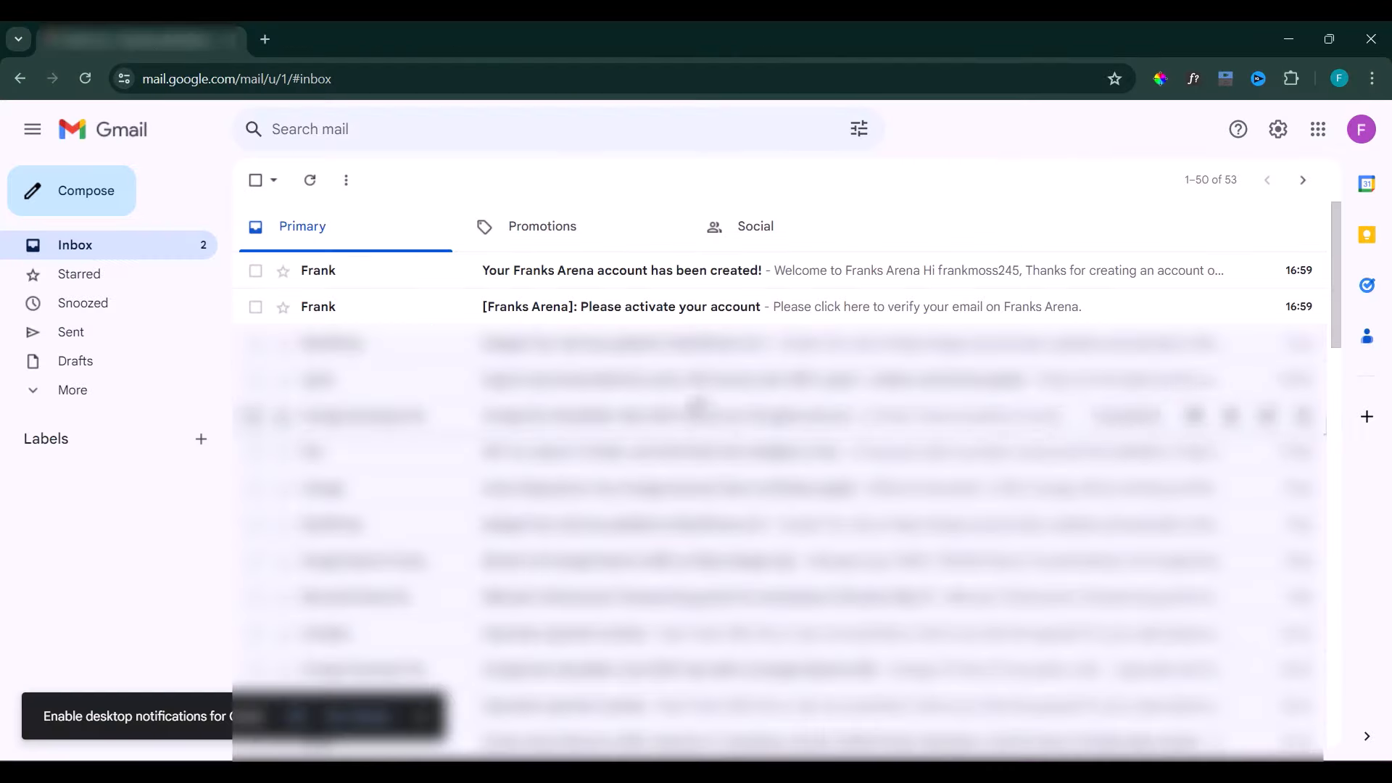
- Copy the verification link from the Franks Arena activation email and load it in the browser
{"action": "left_click", "coordinate": [635, 316]}
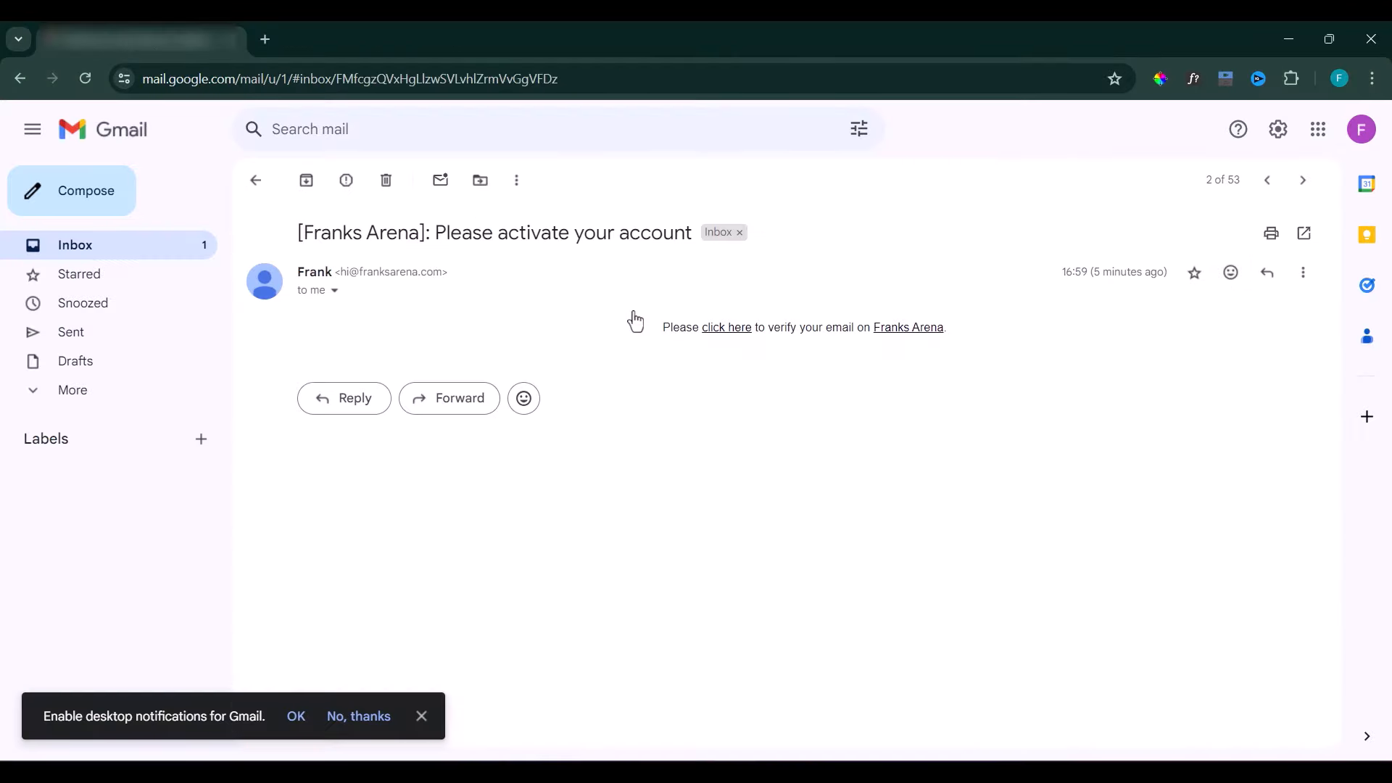
{"action": "right_click", "coordinate": [719, 326]}
{"action": "left_click", "coordinate": [759, 487]}
{"action": "key", "text": "alt+Tab"}
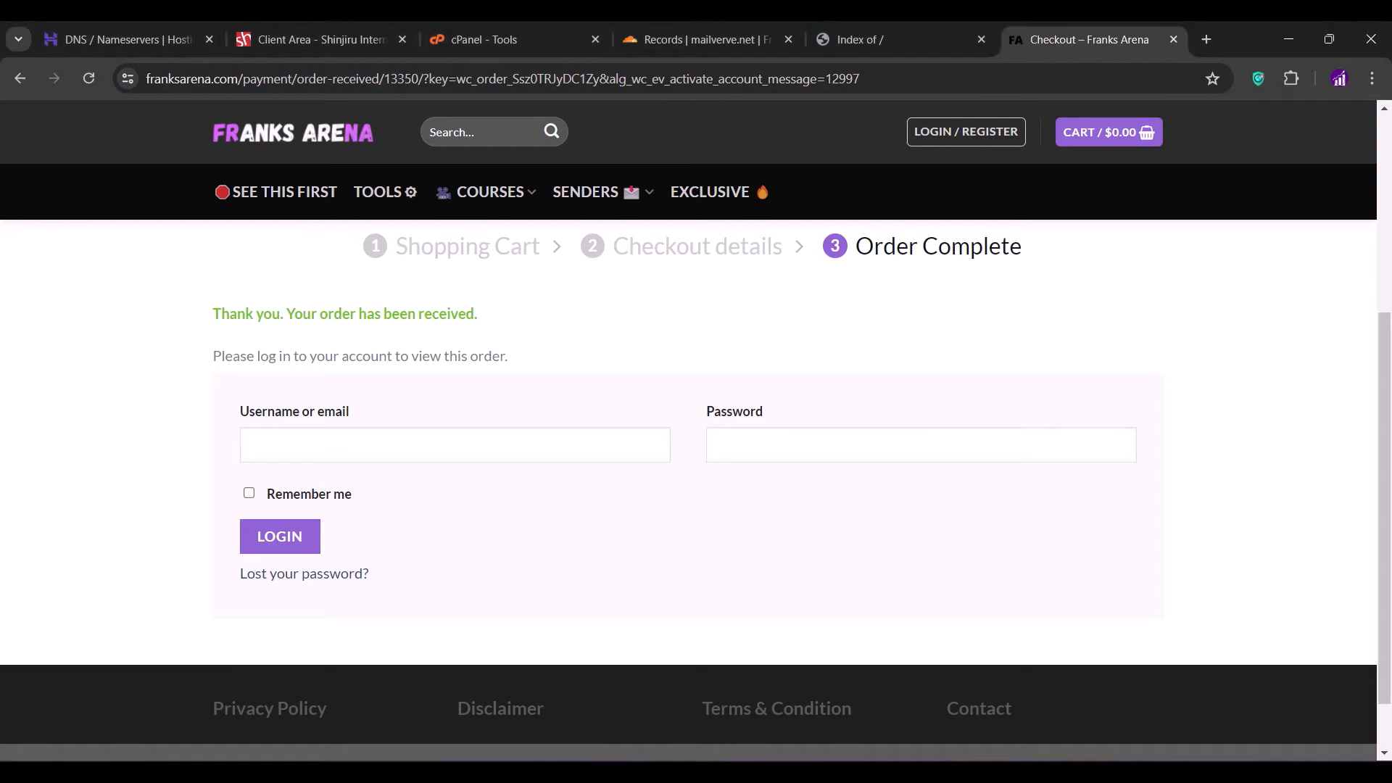
{"action": "key", "text": "ctrl+l"}
{"action": "key", "text": "ctrl+v"}
{"action": "key", "text": "Return"}
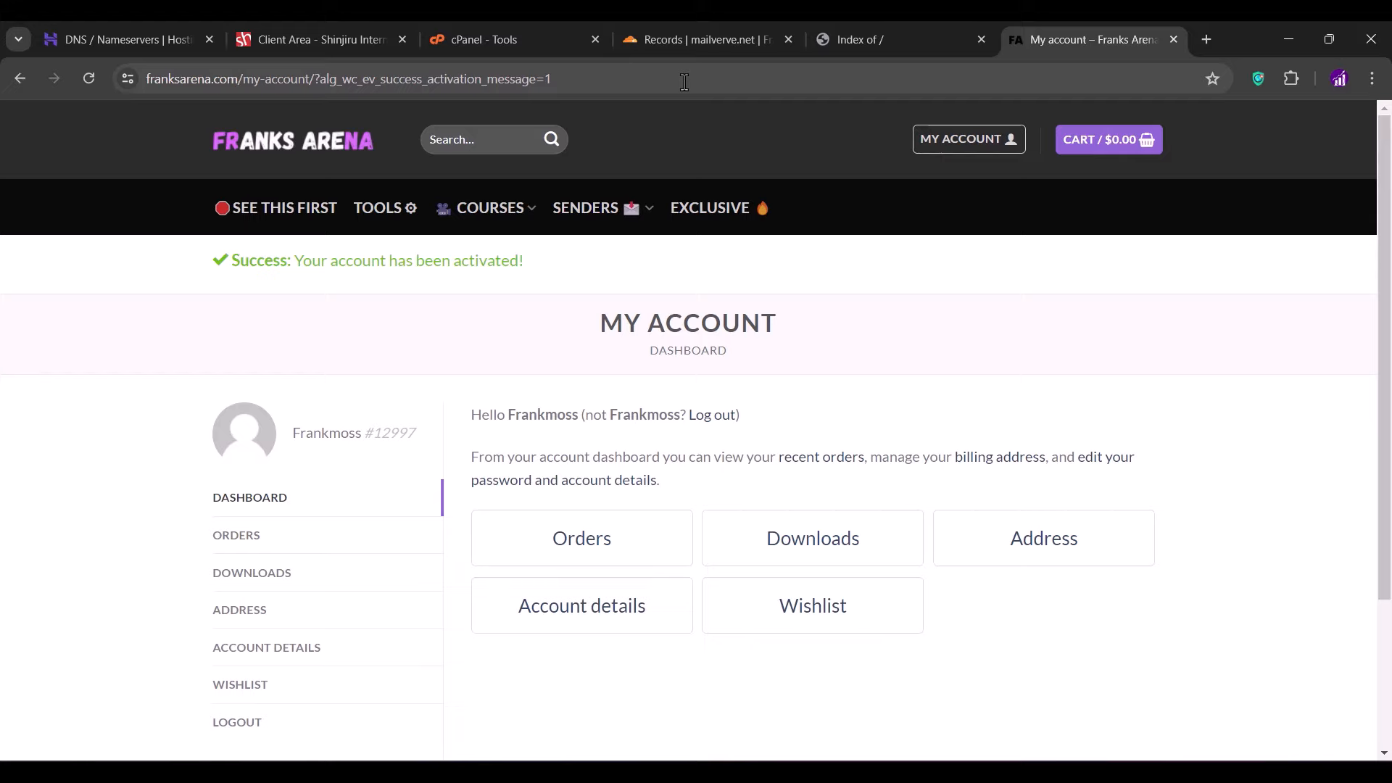
- Download Email Marketing Tool.zip (226 MB) from the account's Orders > Downloads page
{"action": "left_click", "coordinate": [238, 540]}
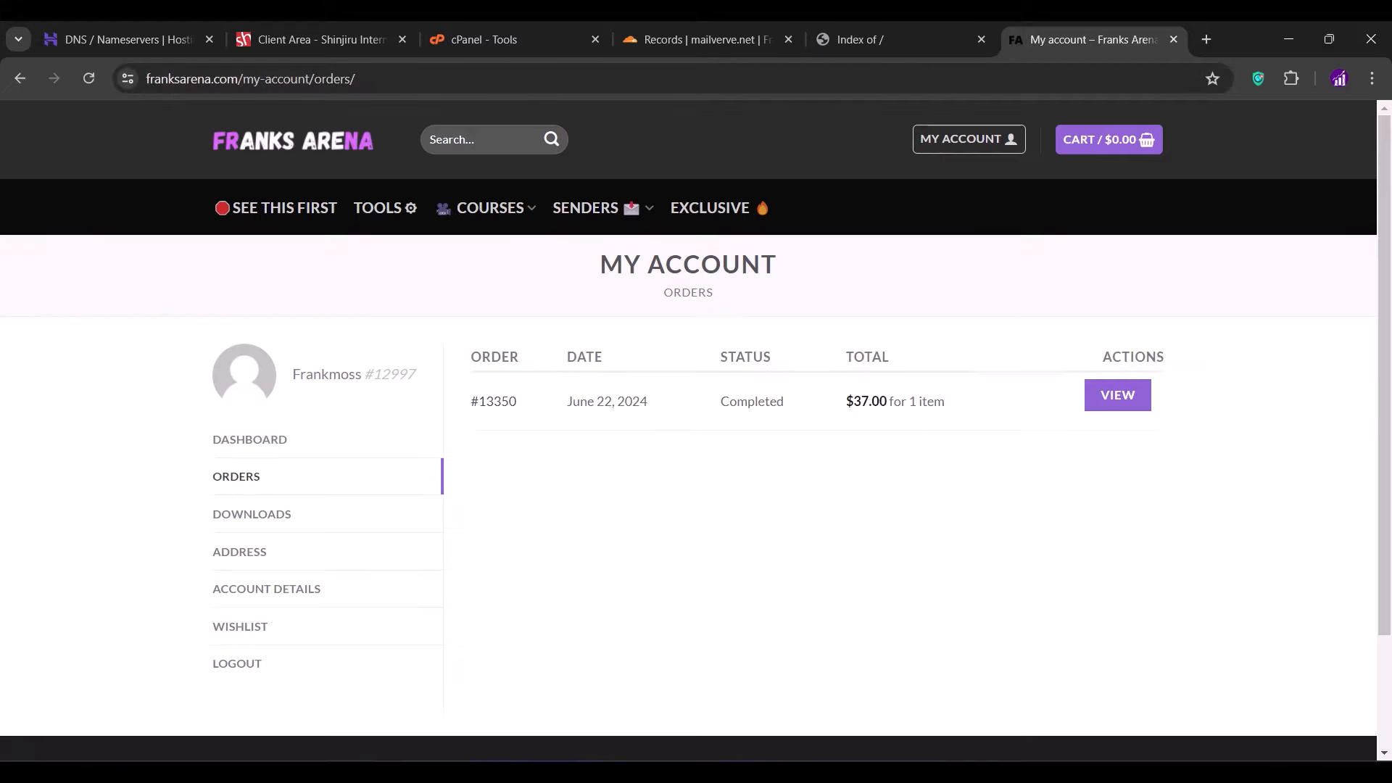
{"action": "left_click", "coordinate": [296, 516]}
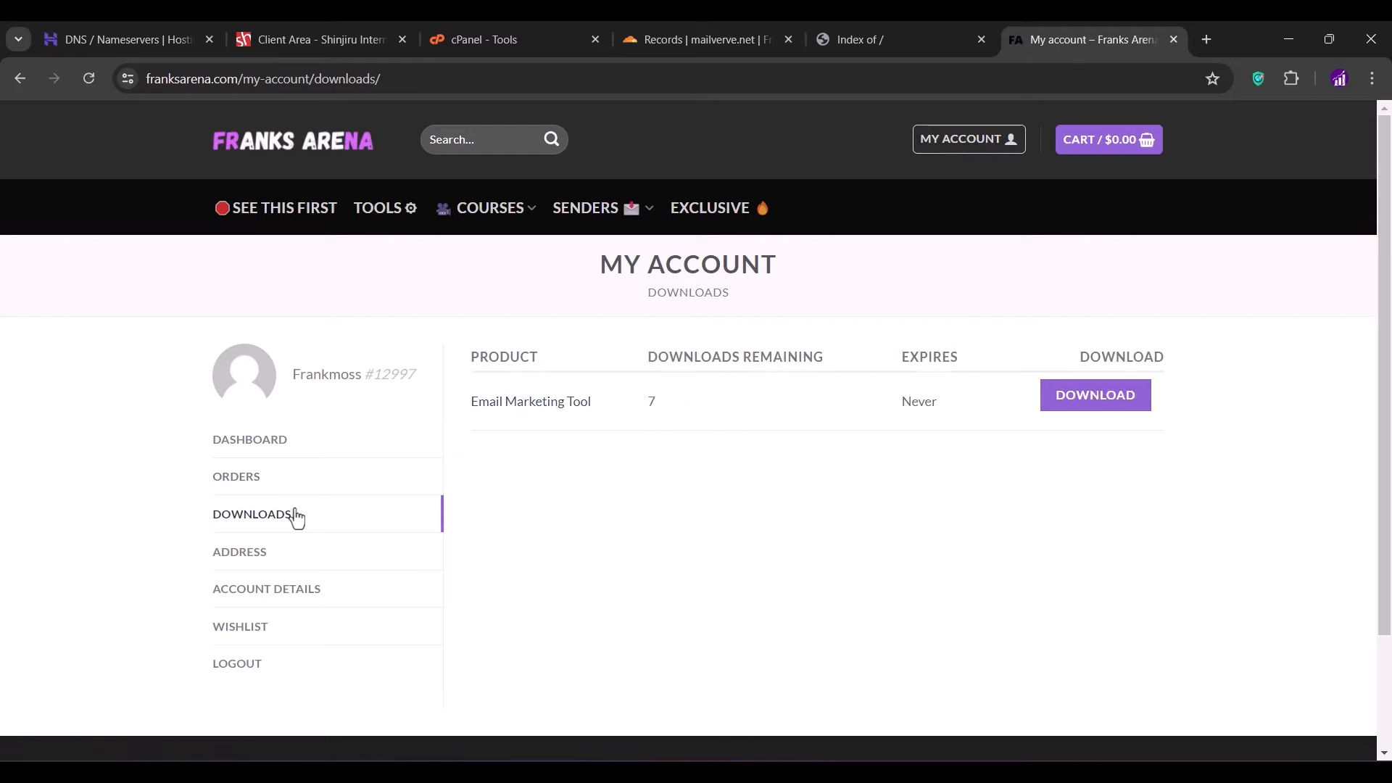
{"action": "left_click", "coordinate": [1095, 397]}
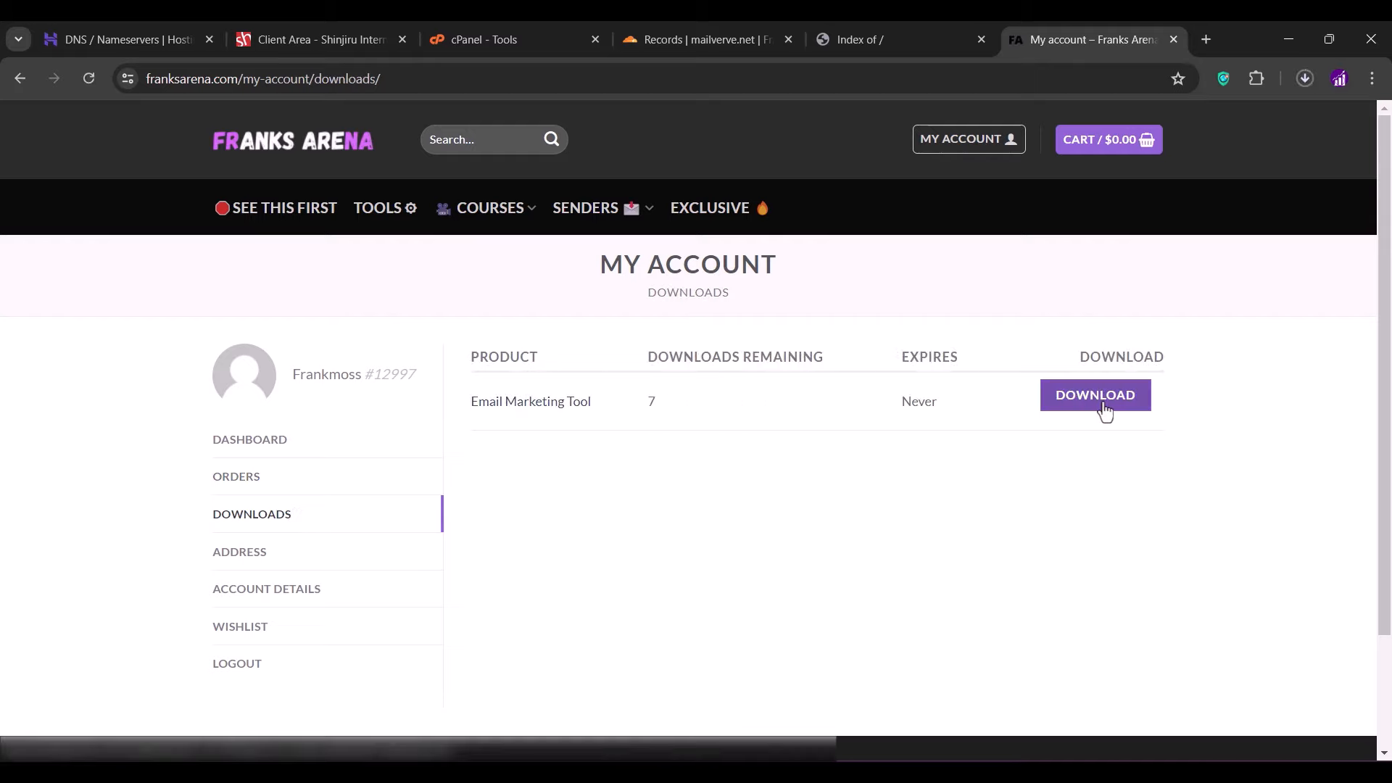
{"action": "left_click", "coordinate": [1307, 86]}
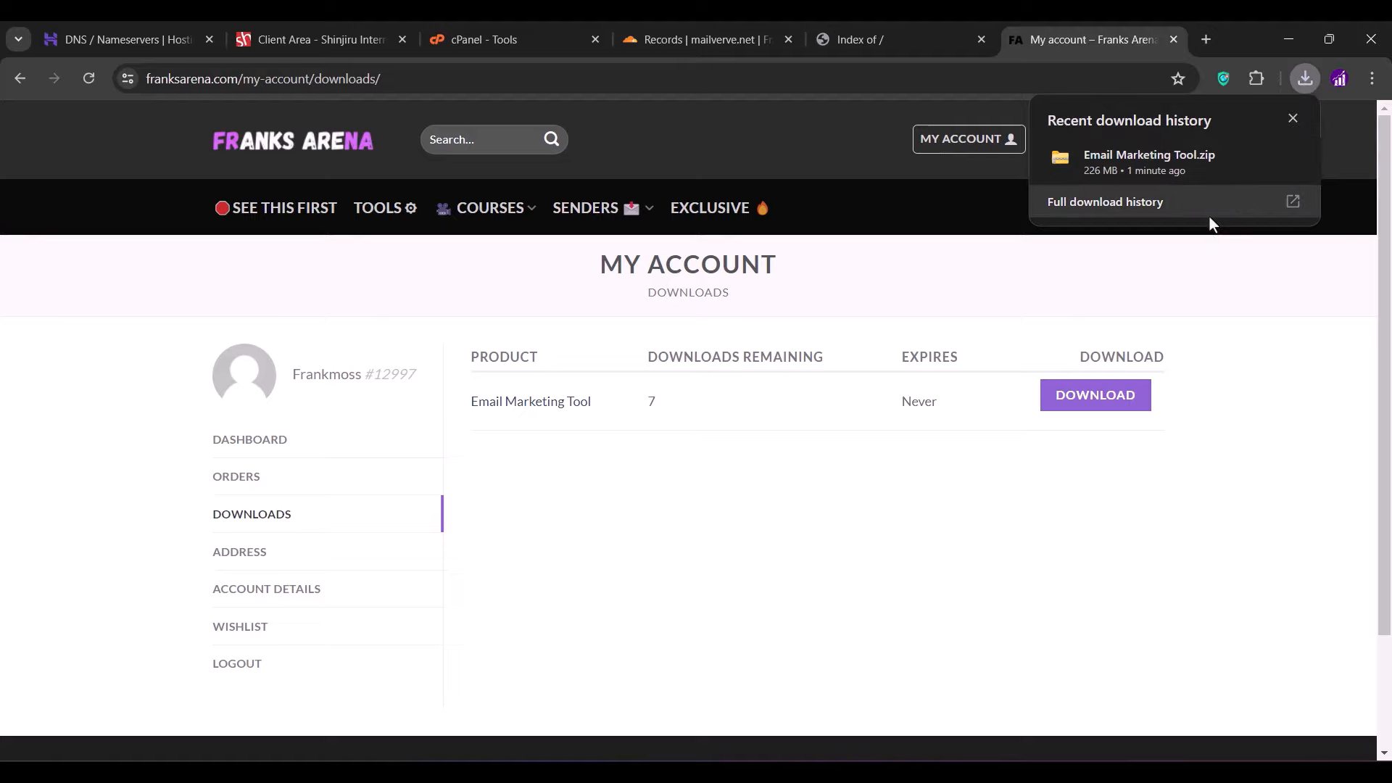
- Extract Email Marketing Tool.zip into Downloads with WinRAR, then close the Franks Arena account tab
{"action": "left_click", "coordinate": [1255, 158]}
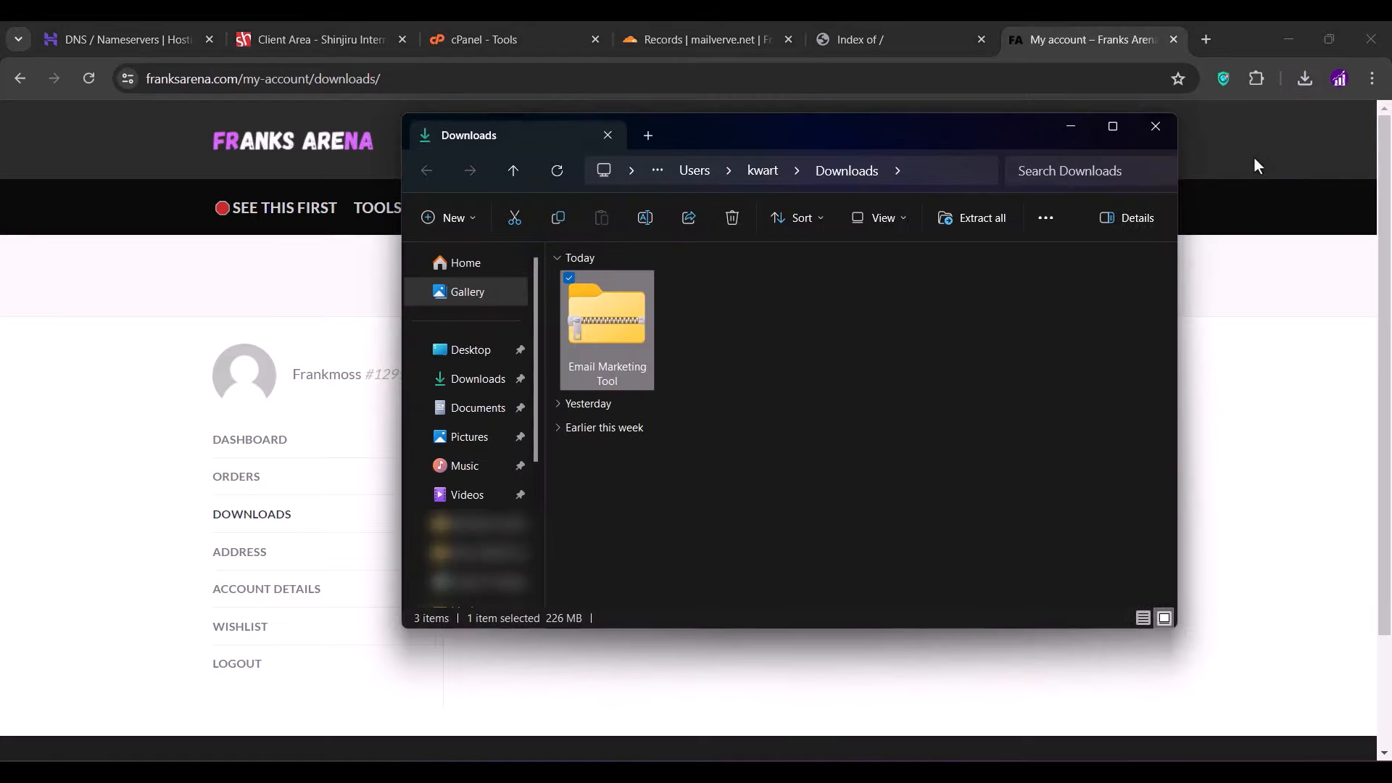
{"action": "right_click", "coordinate": [601, 323]}
{"action": "mouse_move", "coordinate": [736, 574]}
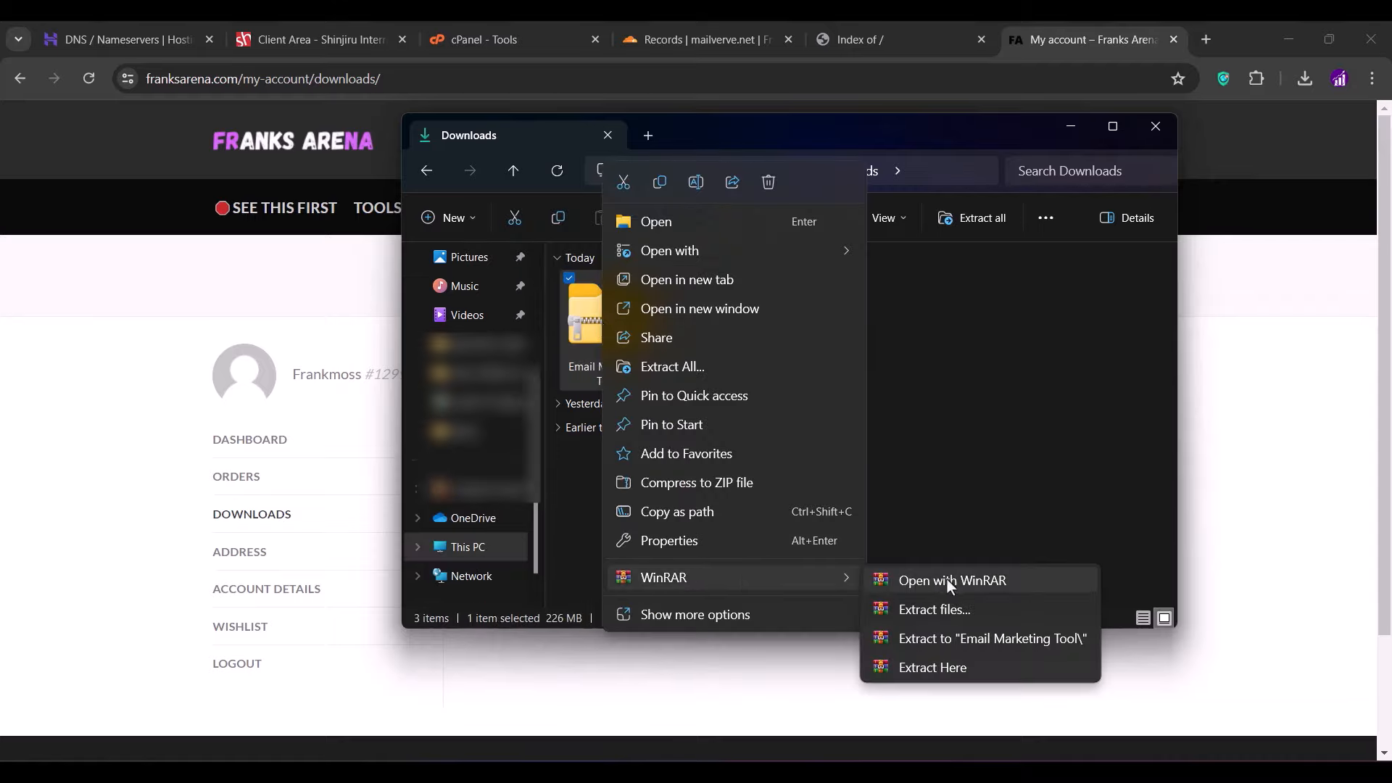
{"action": "left_click", "coordinate": [931, 671]}
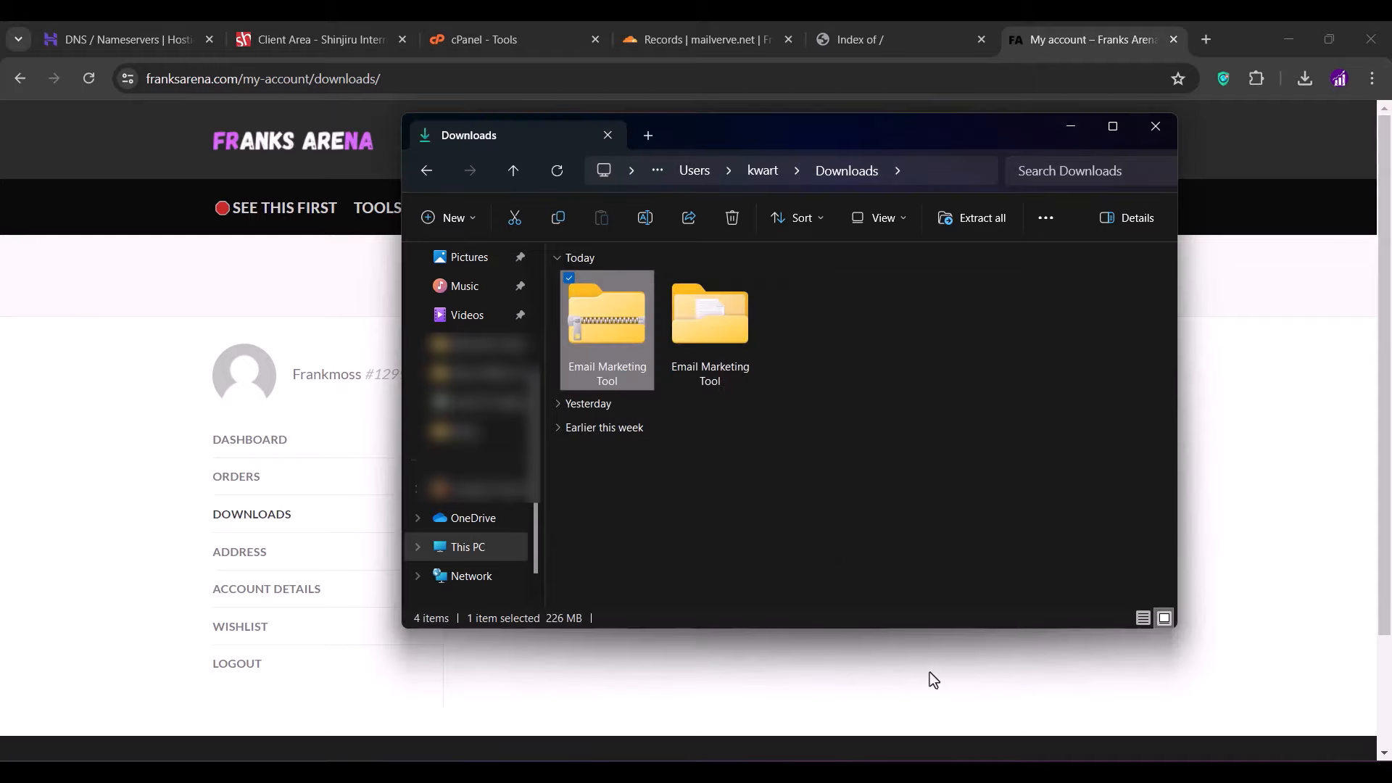
{"action": "left_click", "coordinate": [1306, 431]}
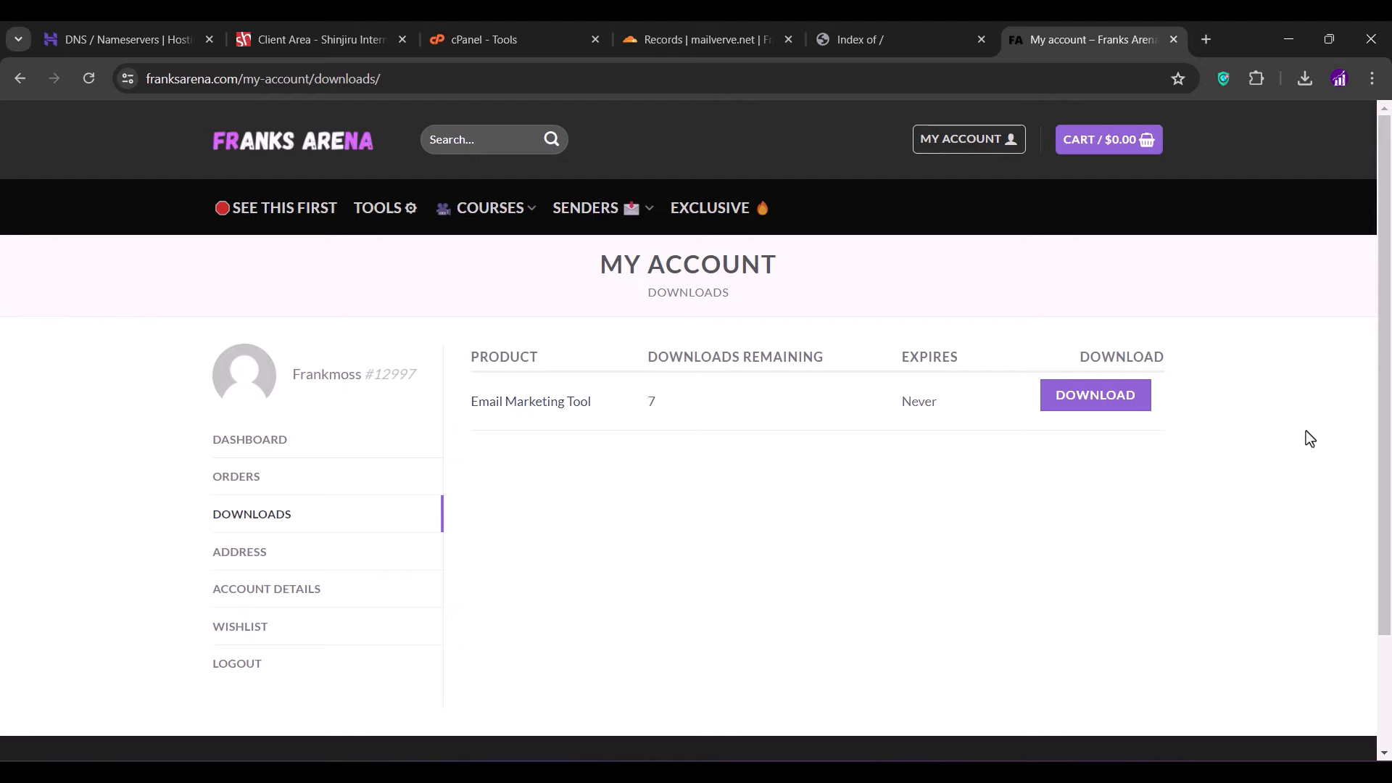
{"action": "left_click", "coordinate": [1173, 40]}
- Open public_html in cPanel File Manager and turn on showing hidden dotfiles
{"action": "left_click", "coordinate": [559, 25]}
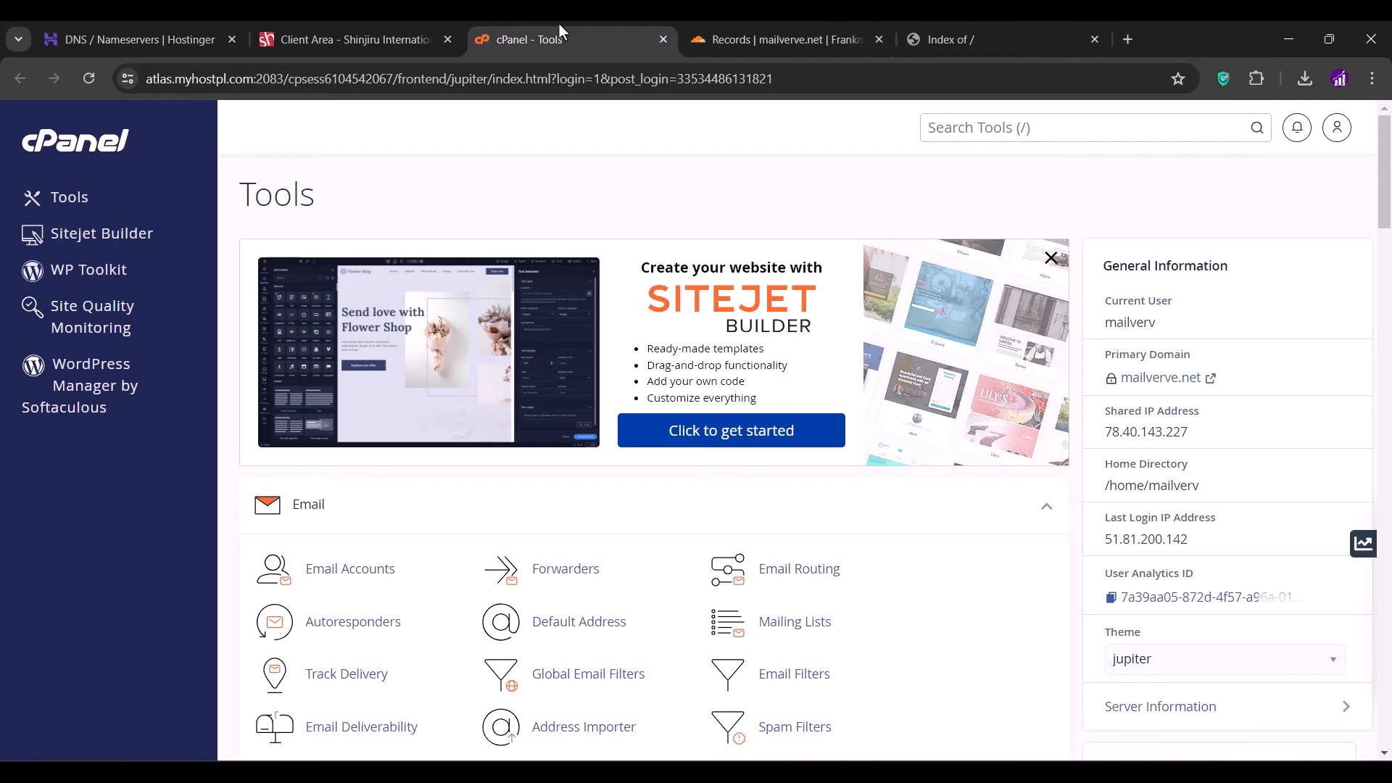
{"action": "scroll", "coordinate": [433, 520], "scroll_direction": "down", "scroll_amount": 10}
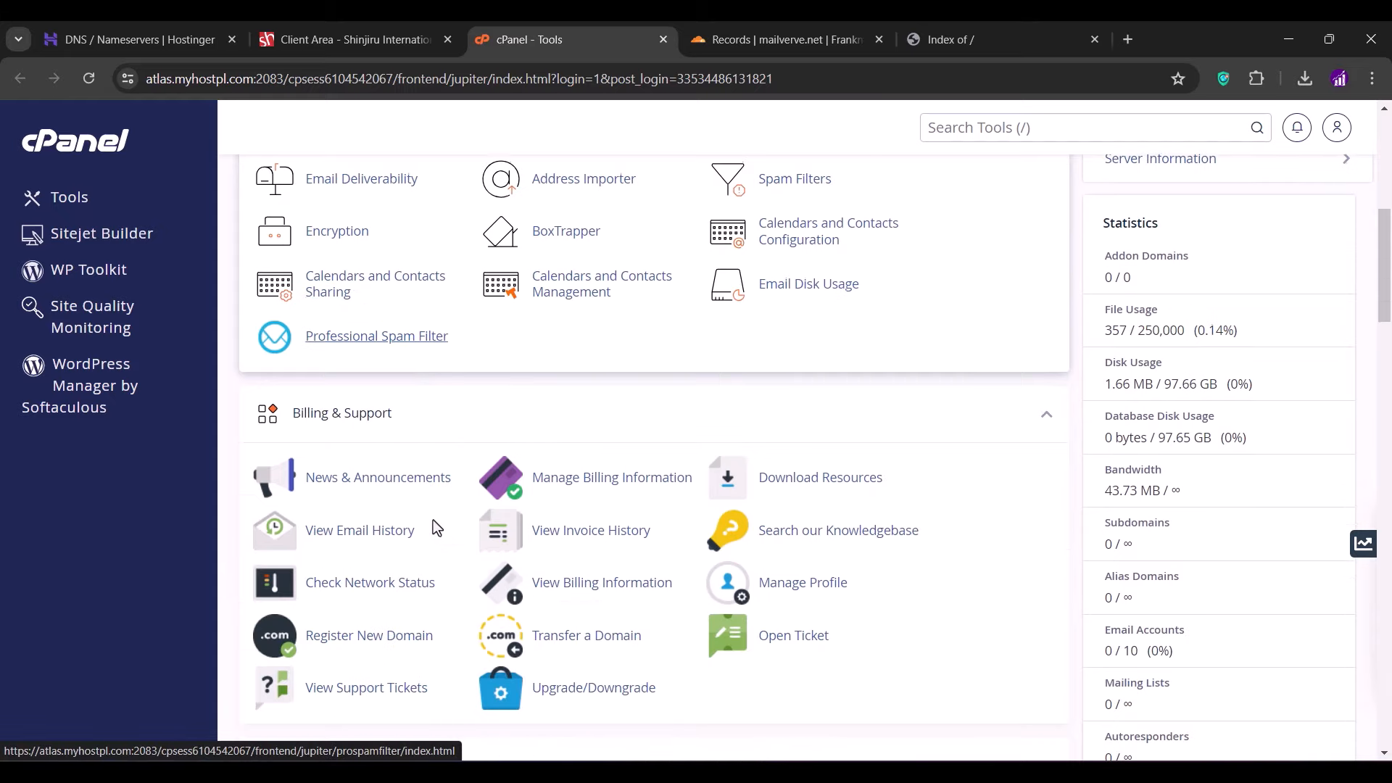
{"action": "scroll", "coordinate": [433, 520], "scroll_direction": "down", "scroll_amount": 2}
{"action": "left_click", "coordinate": [338, 472]}
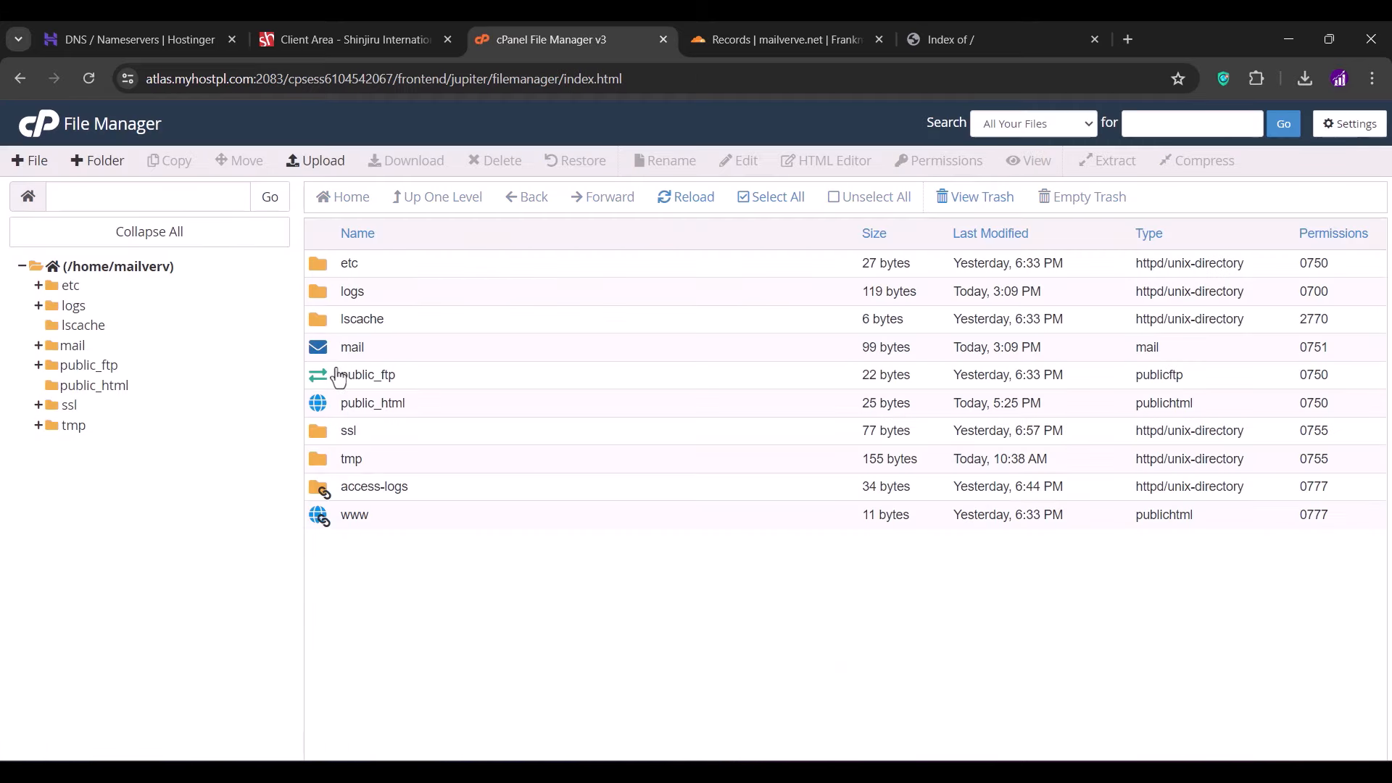
{"action": "double_click", "coordinate": [448, 407]}
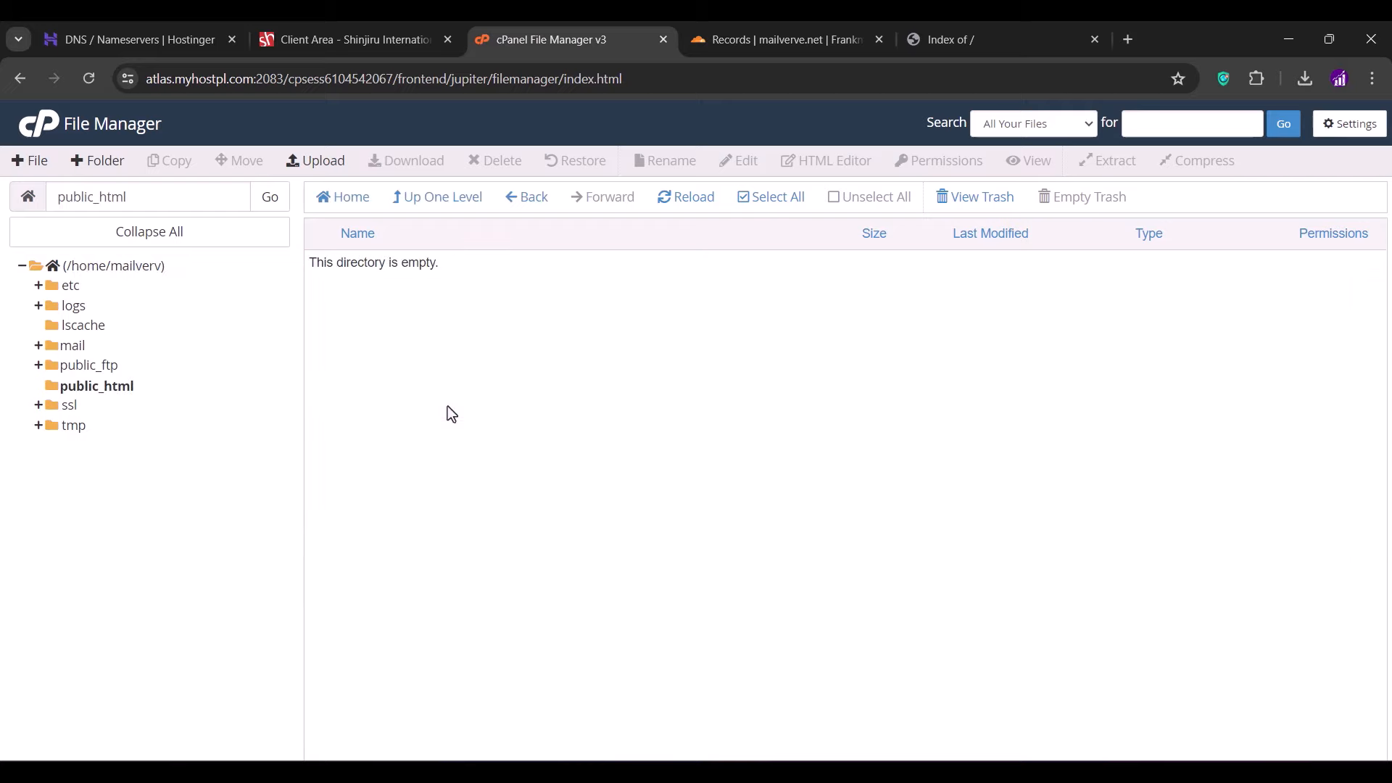
{"action": "left_click", "coordinate": [1350, 125]}
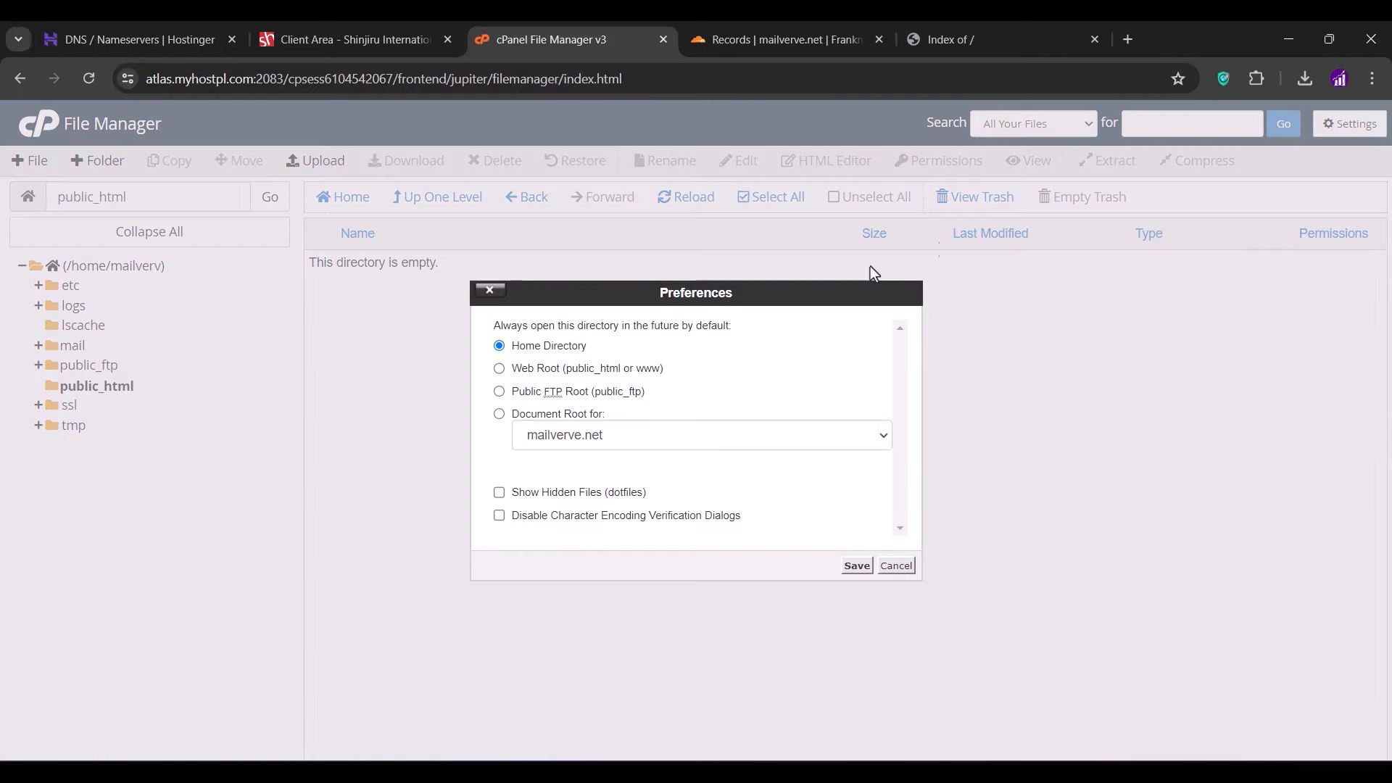
{"action": "left_click", "coordinate": [499, 492]}
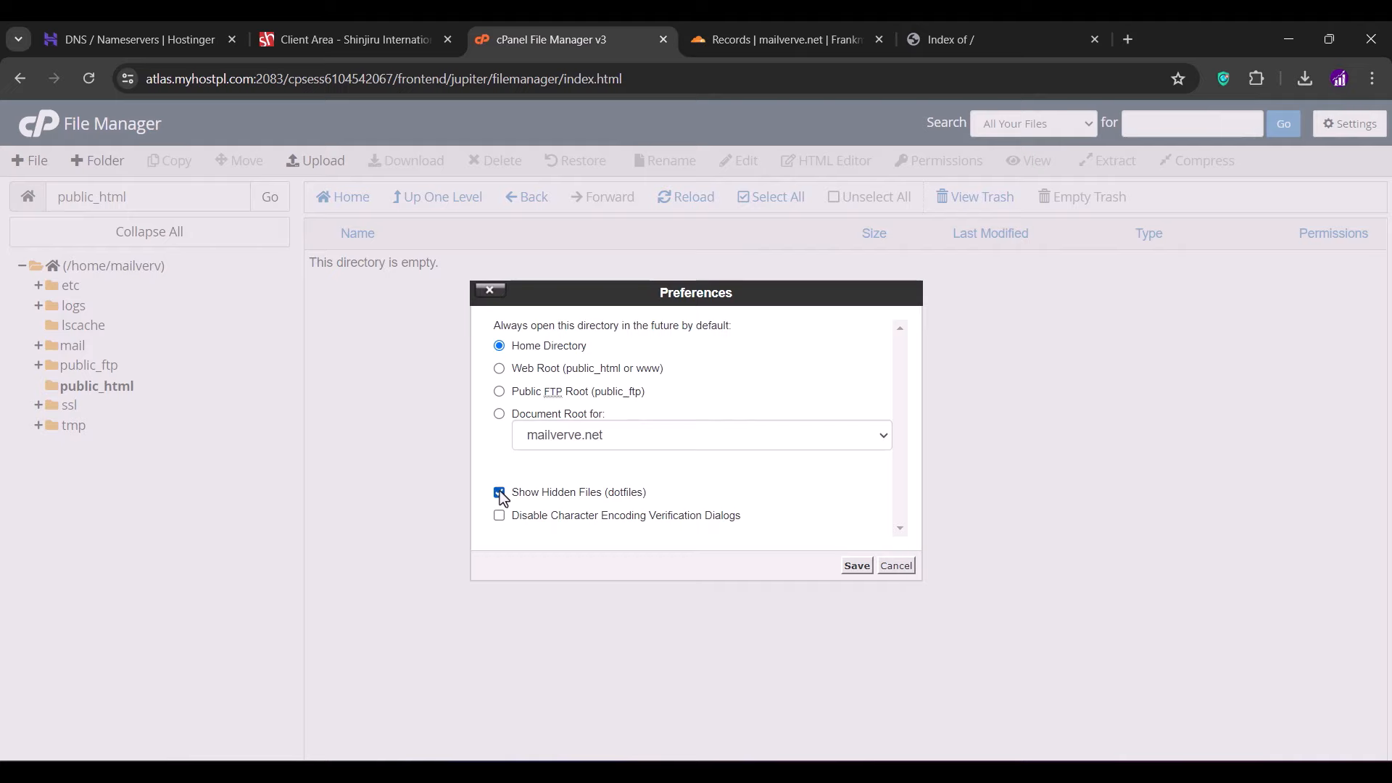
{"action": "left_click", "coordinate": [856, 566]}
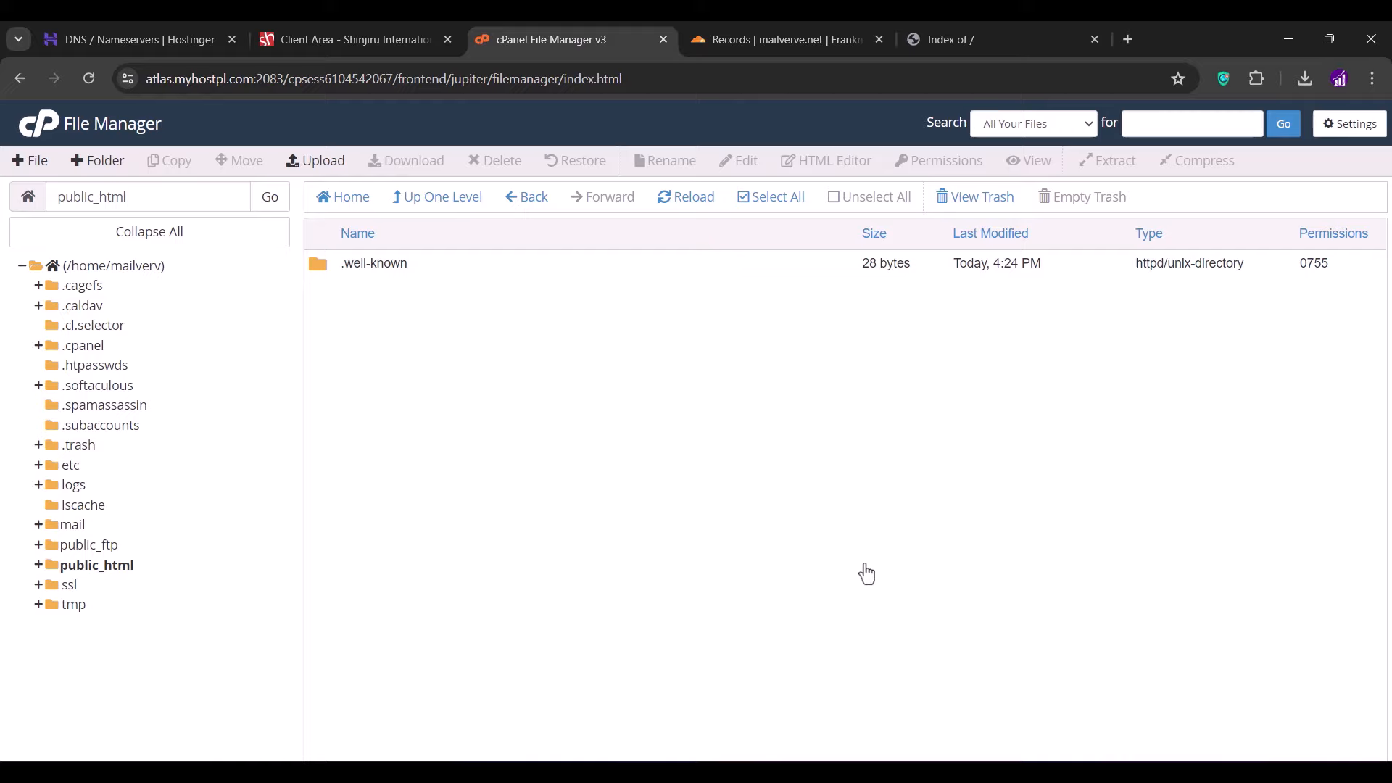
- Permanently delete the .well-known folder, skipping the trash
{"action": "left_click", "coordinate": [769, 206]}
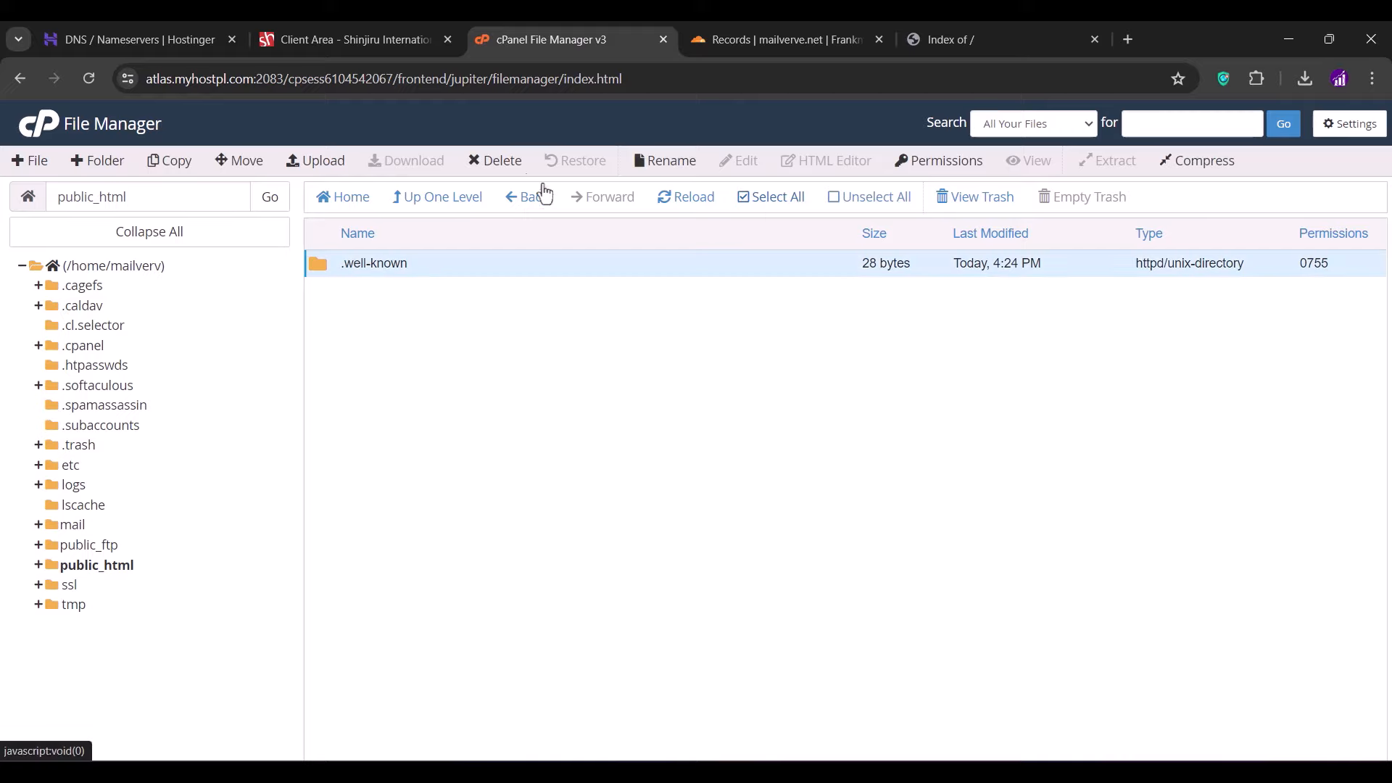
{"action": "left_click", "coordinate": [496, 162]}
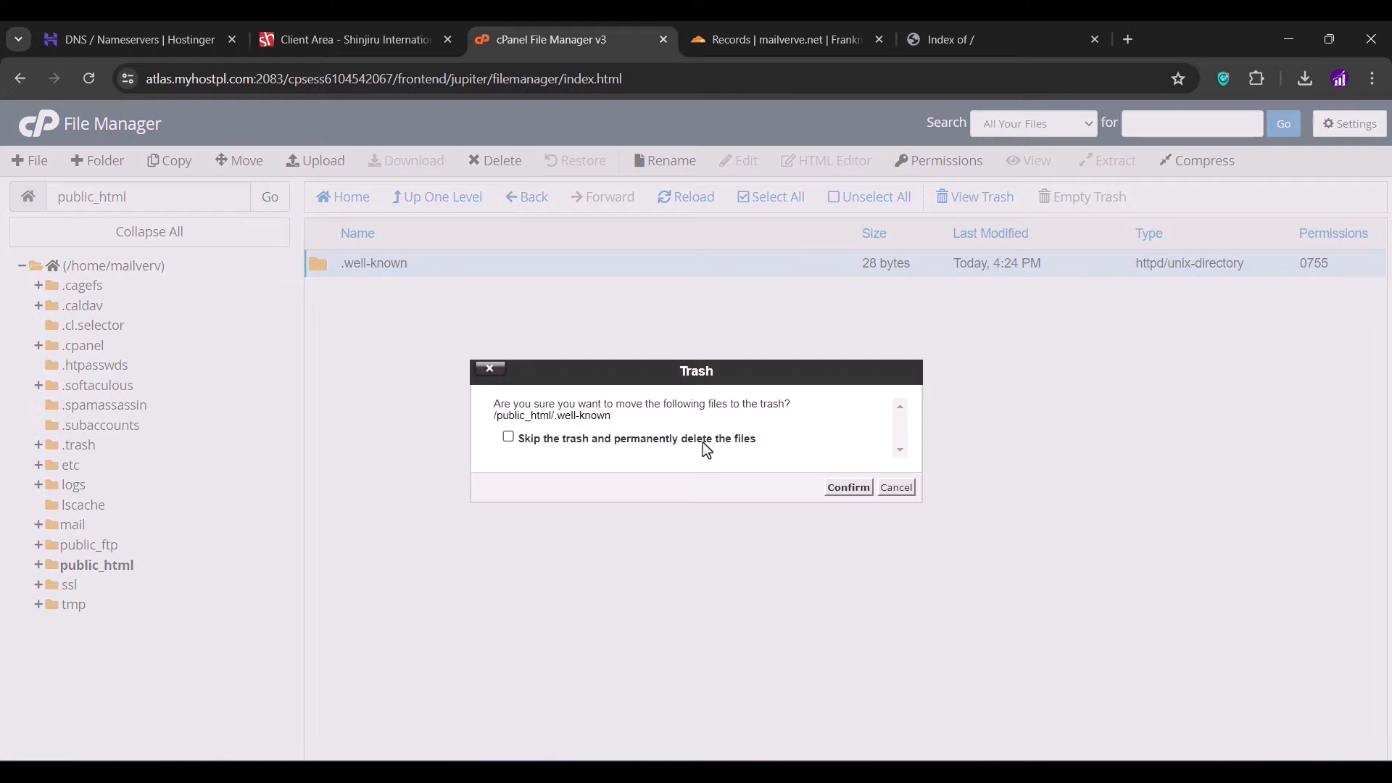
{"action": "left_click", "coordinate": [702, 440]}
{"action": "left_click", "coordinate": [833, 487]}
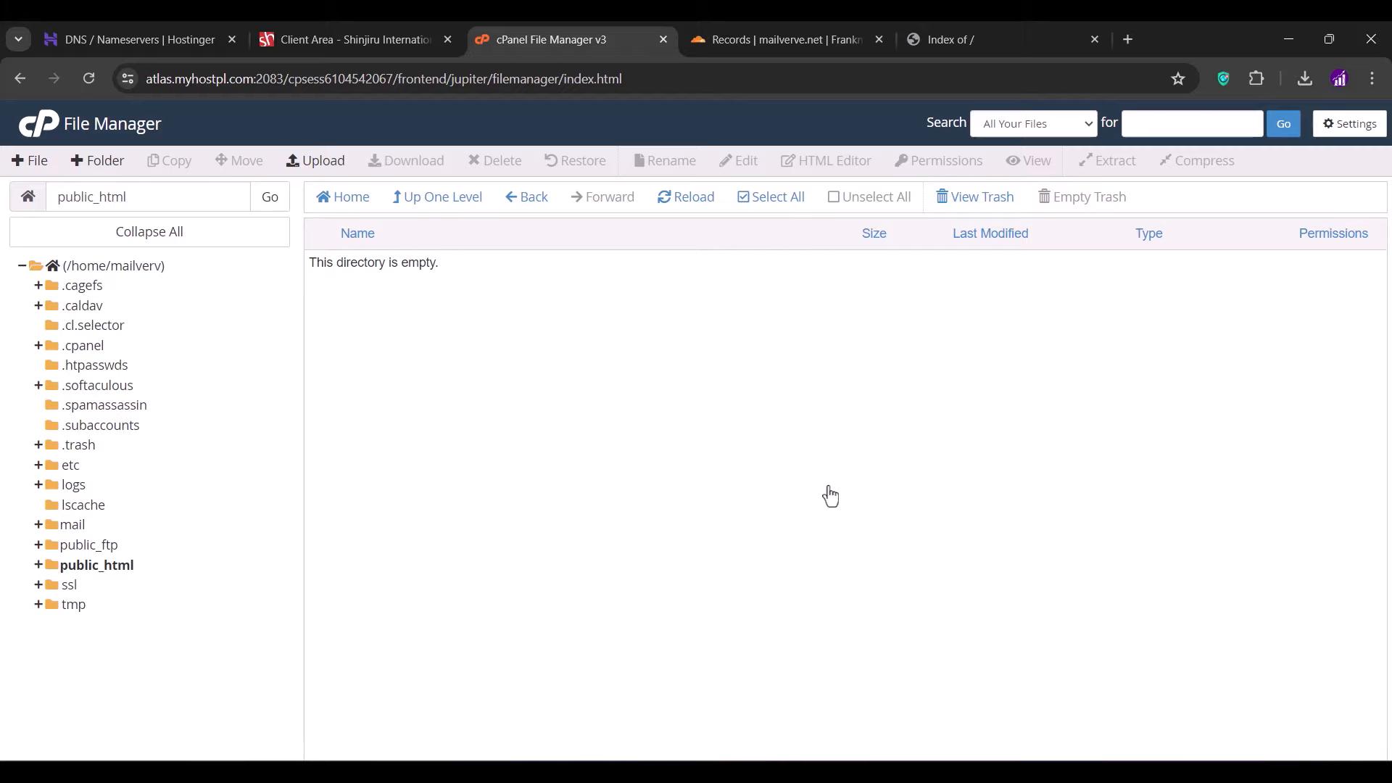
- Upload latest.zip from Downloads\Email Marketing Tool into public_html and refresh the listing
{"action": "left_click", "coordinate": [320, 160]}
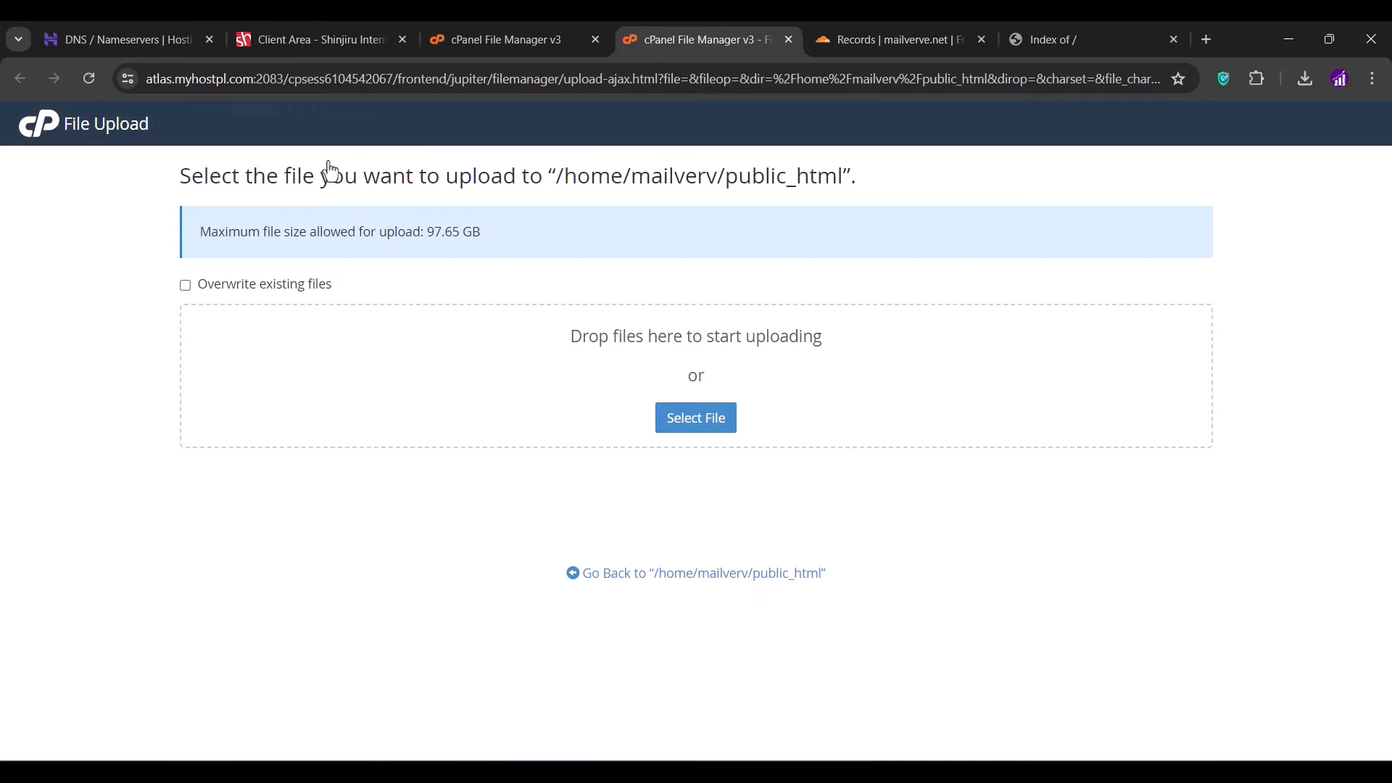
{"action": "left_click", "coordinate": [690, 425]}
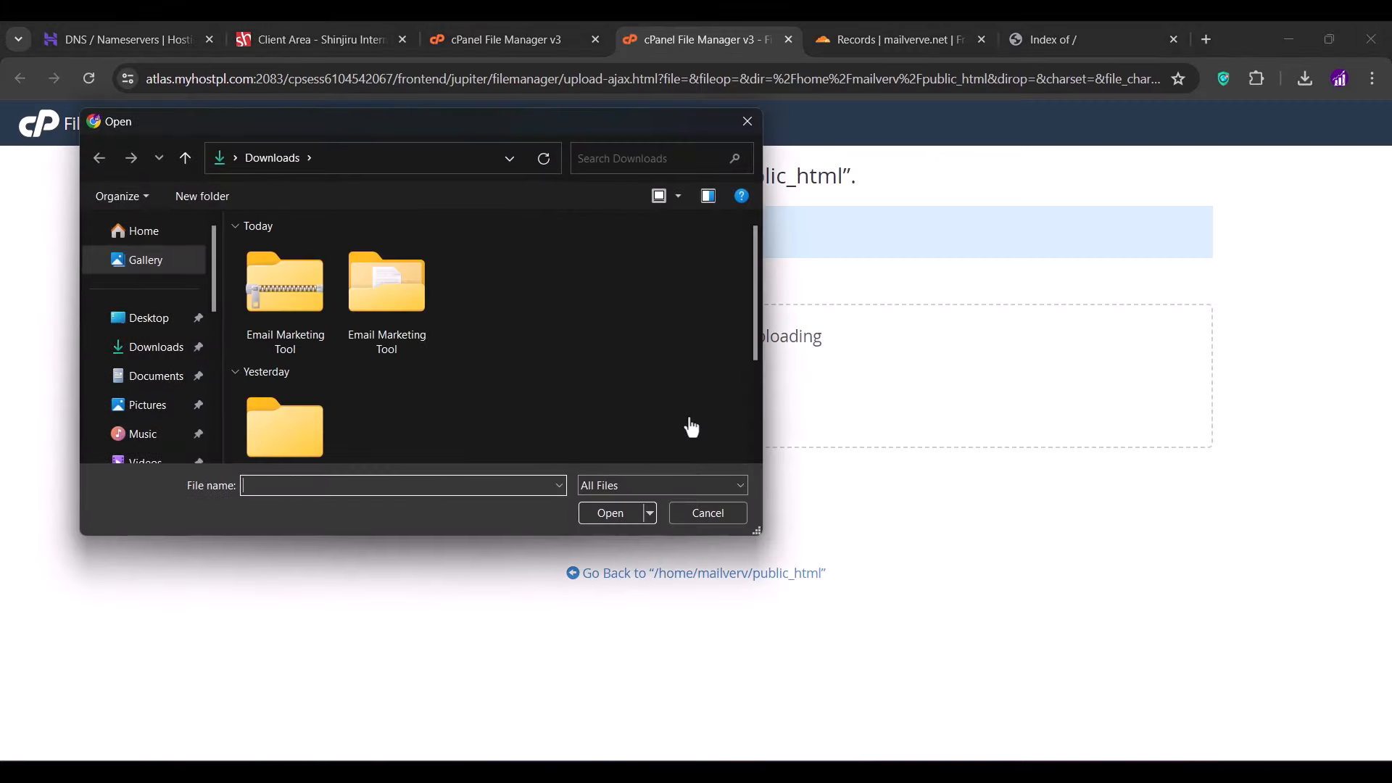
{"action": "double_click", "coordinate": [412, 289]}
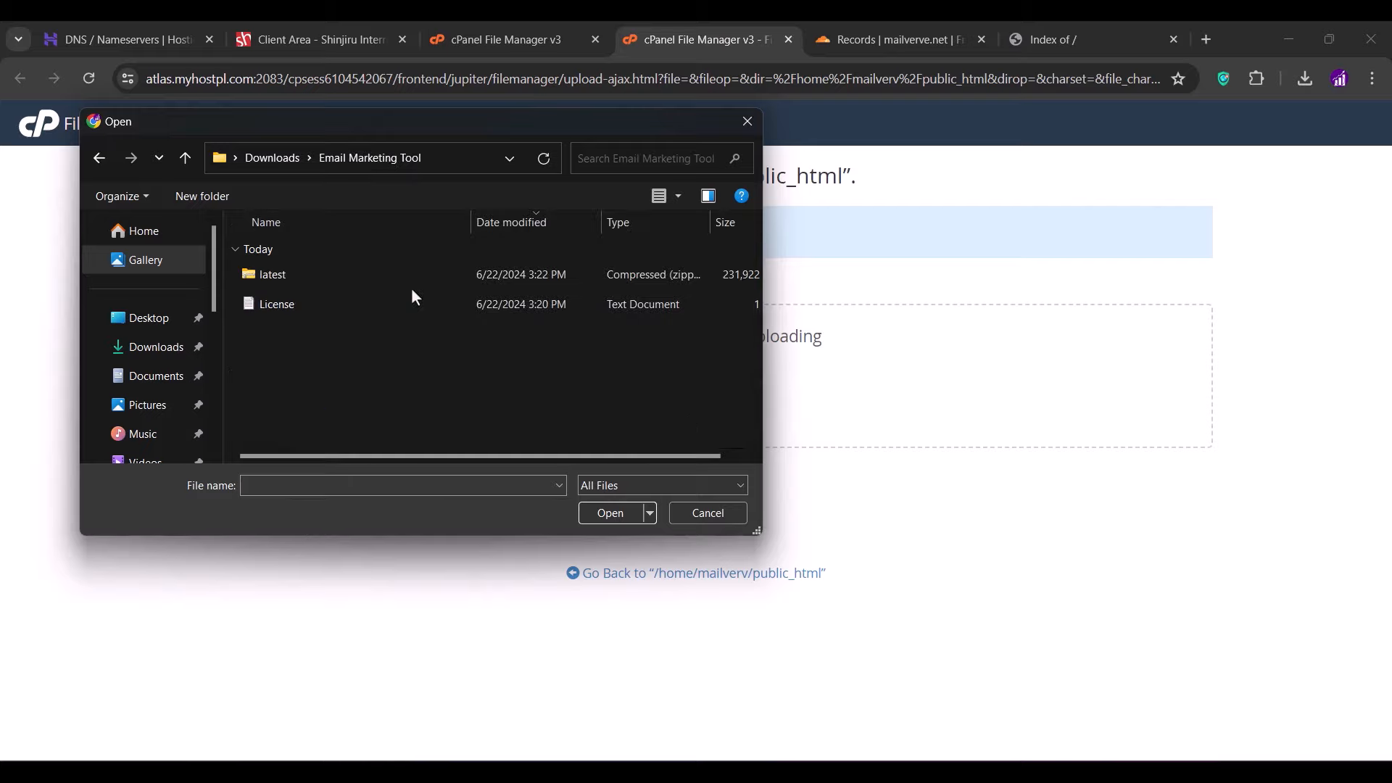
{"action": "double_click", "coordinate": [309, 277]}
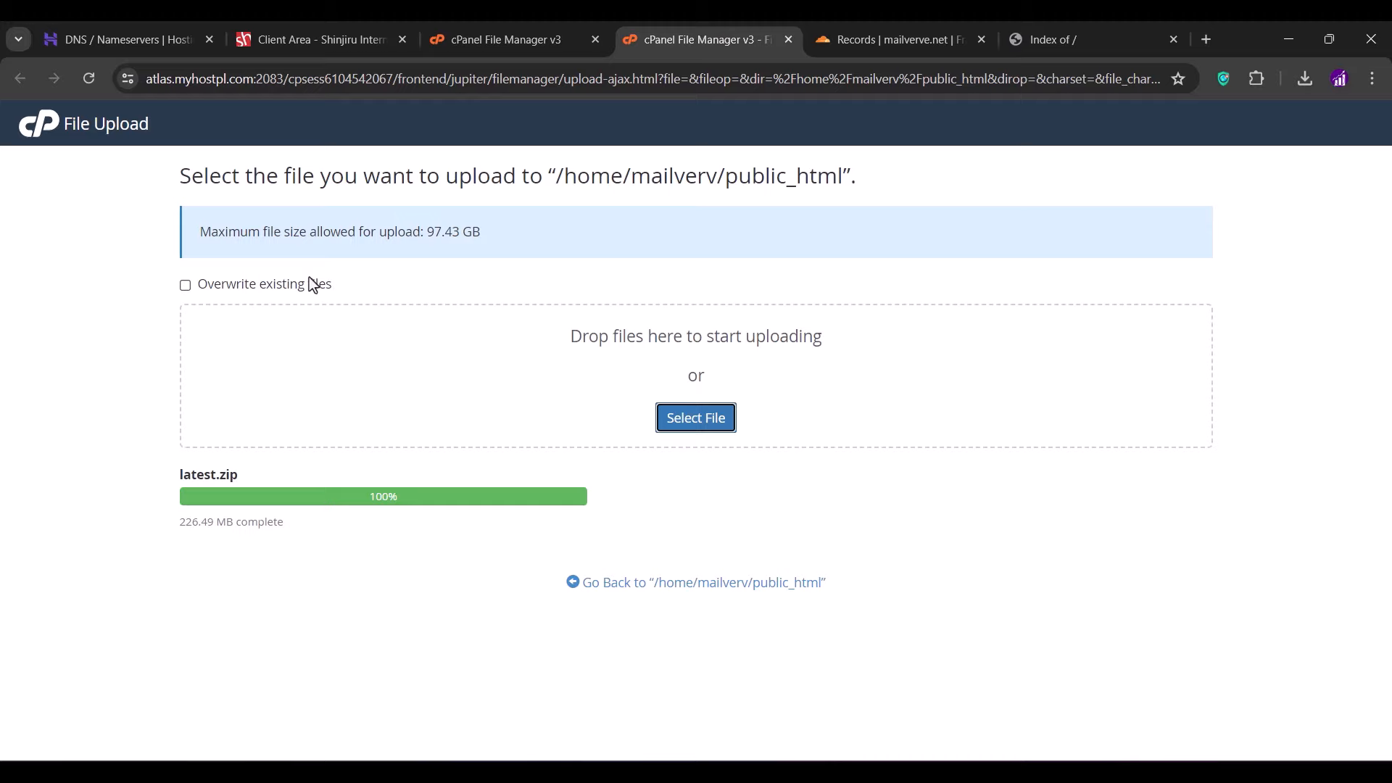
{"action": "left_click", "coordinate": [787, 38]}
{"action": "left_click", "coordinate": [679, 202]}
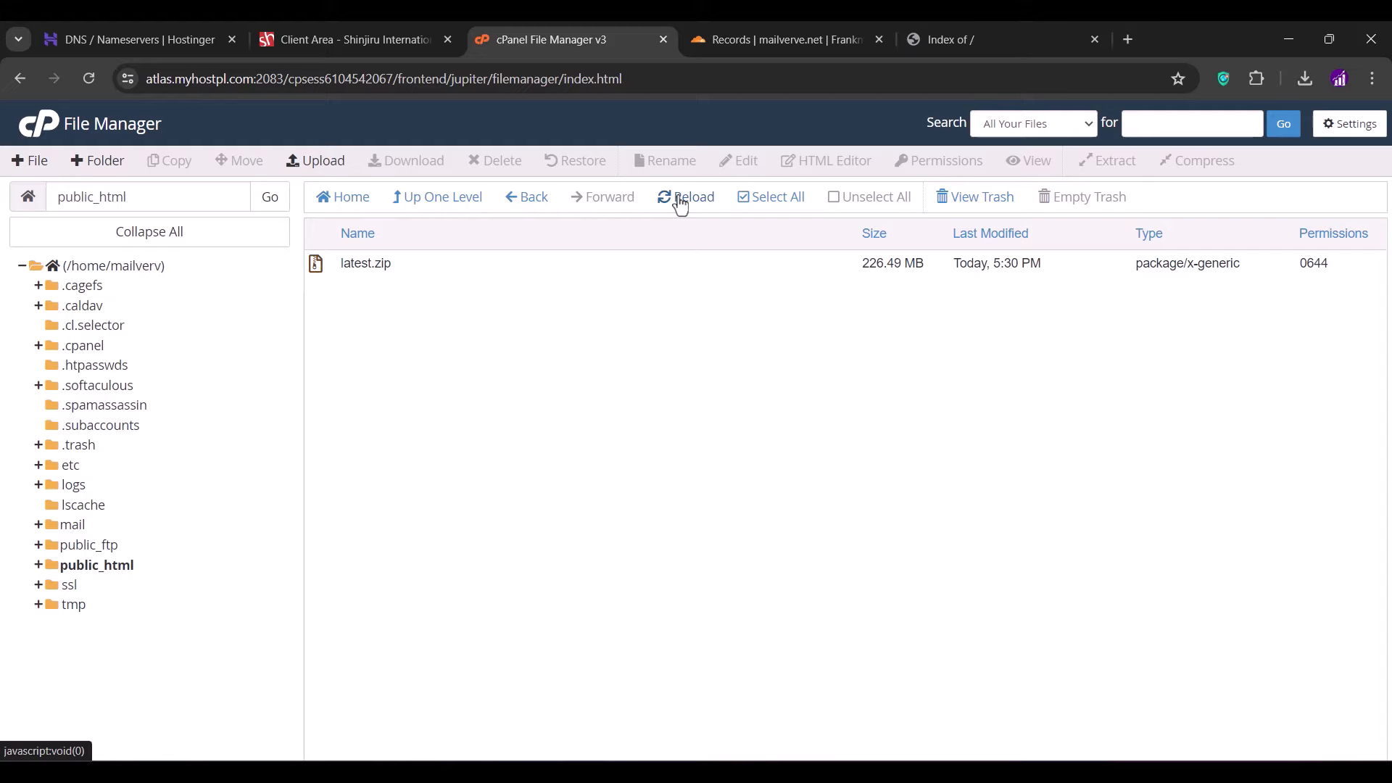
- Extract latest.zip into /public_html and dismiss the extraction results
{"action": "left_click", "coordinate": [408, 266]}
{"action": "right_click", "coordinate": [408, 266]}
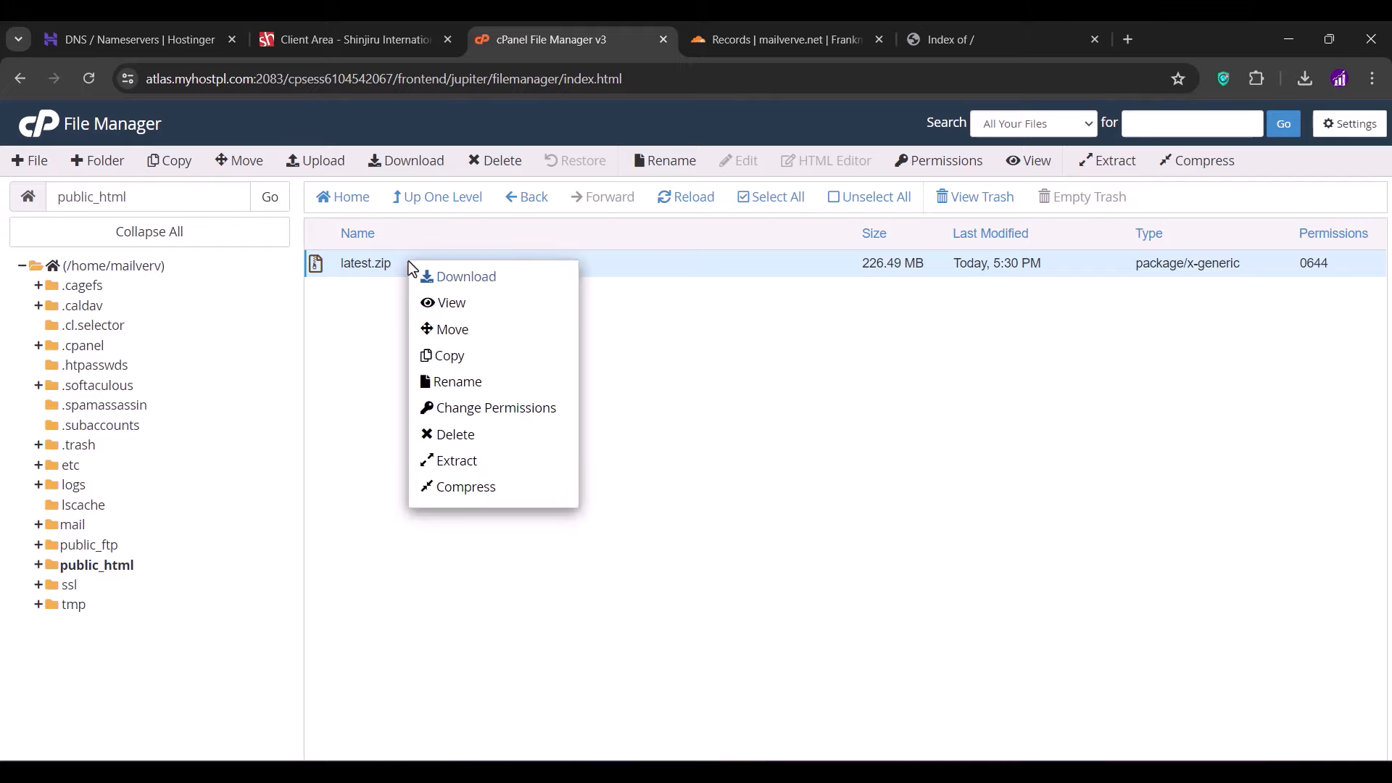
{"action": "left_click", "coordinate": [458, 462]}
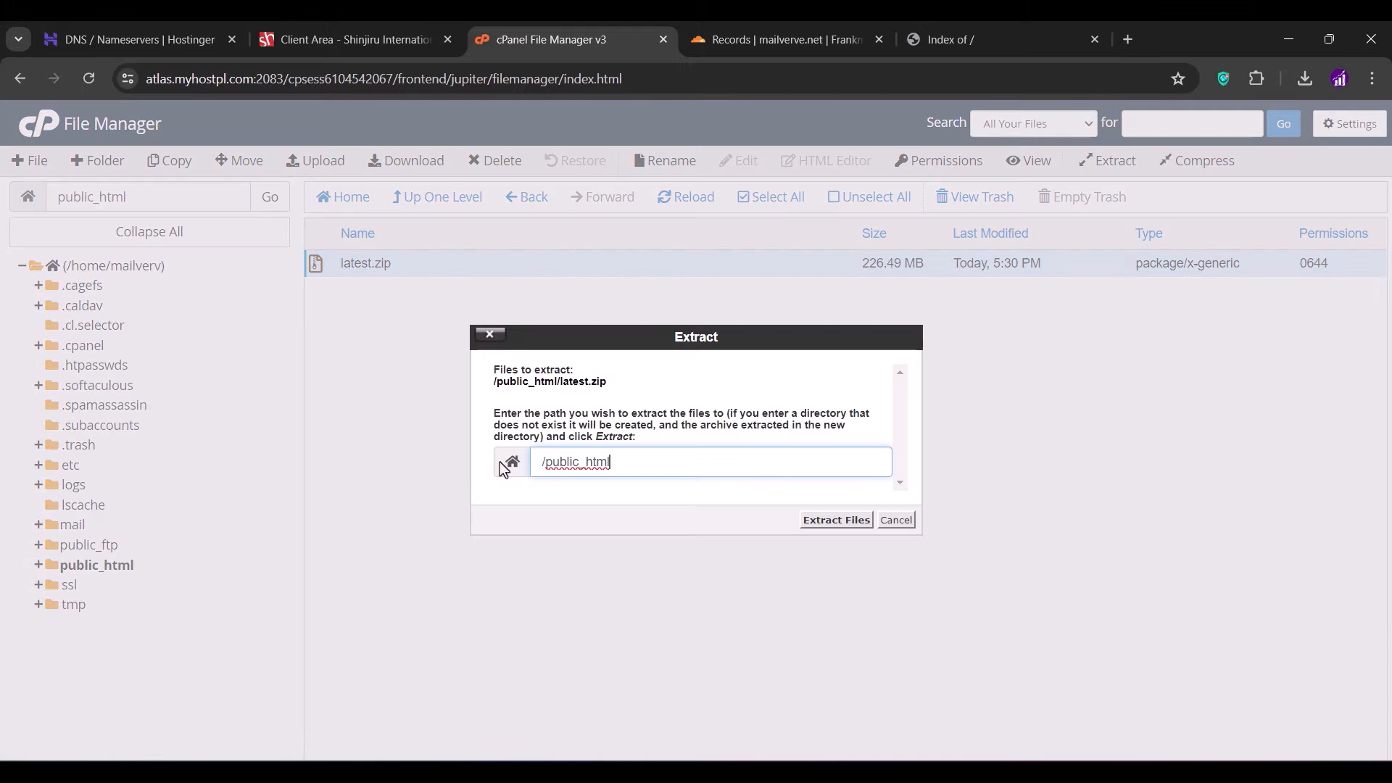
{"action": "left_click", "coordinate": [836, 521]}
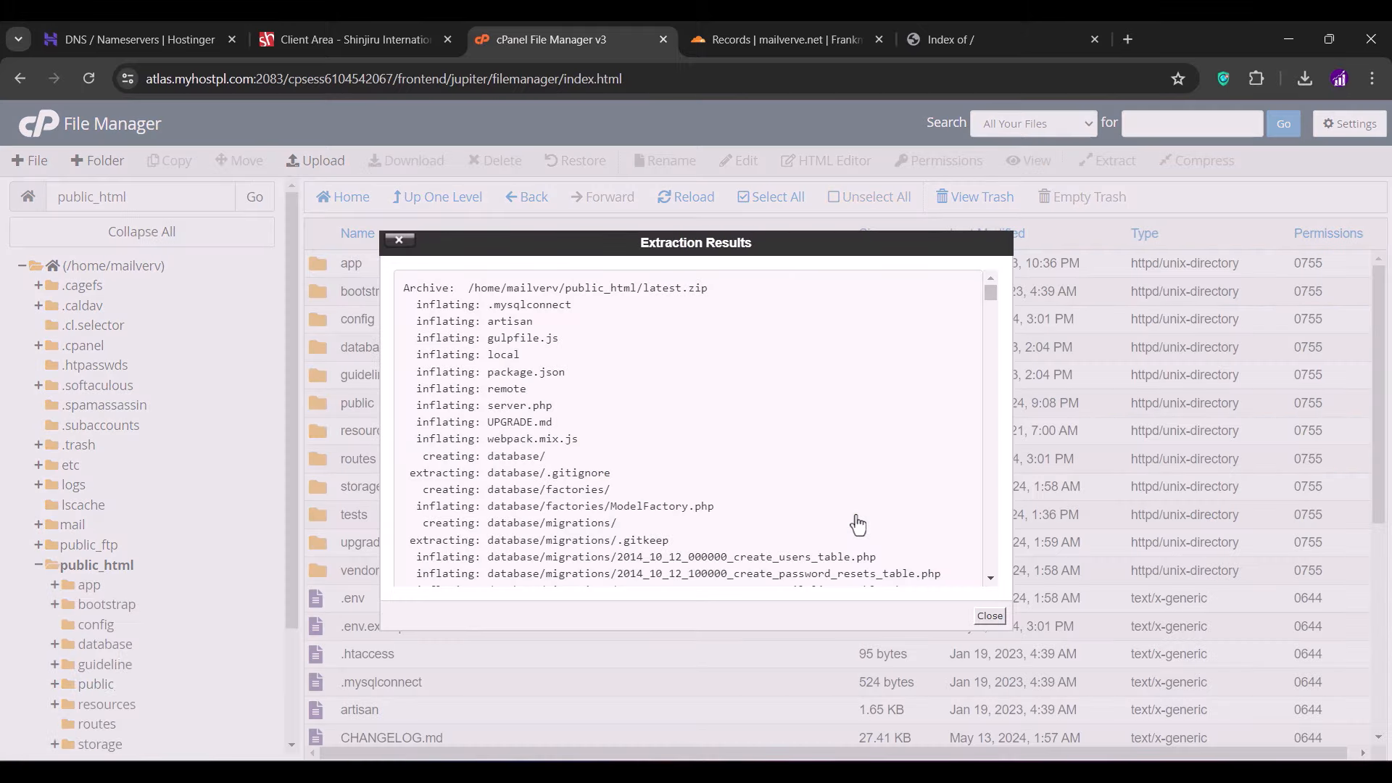
{"action": "left_click", "coordinate": [988, 617]}
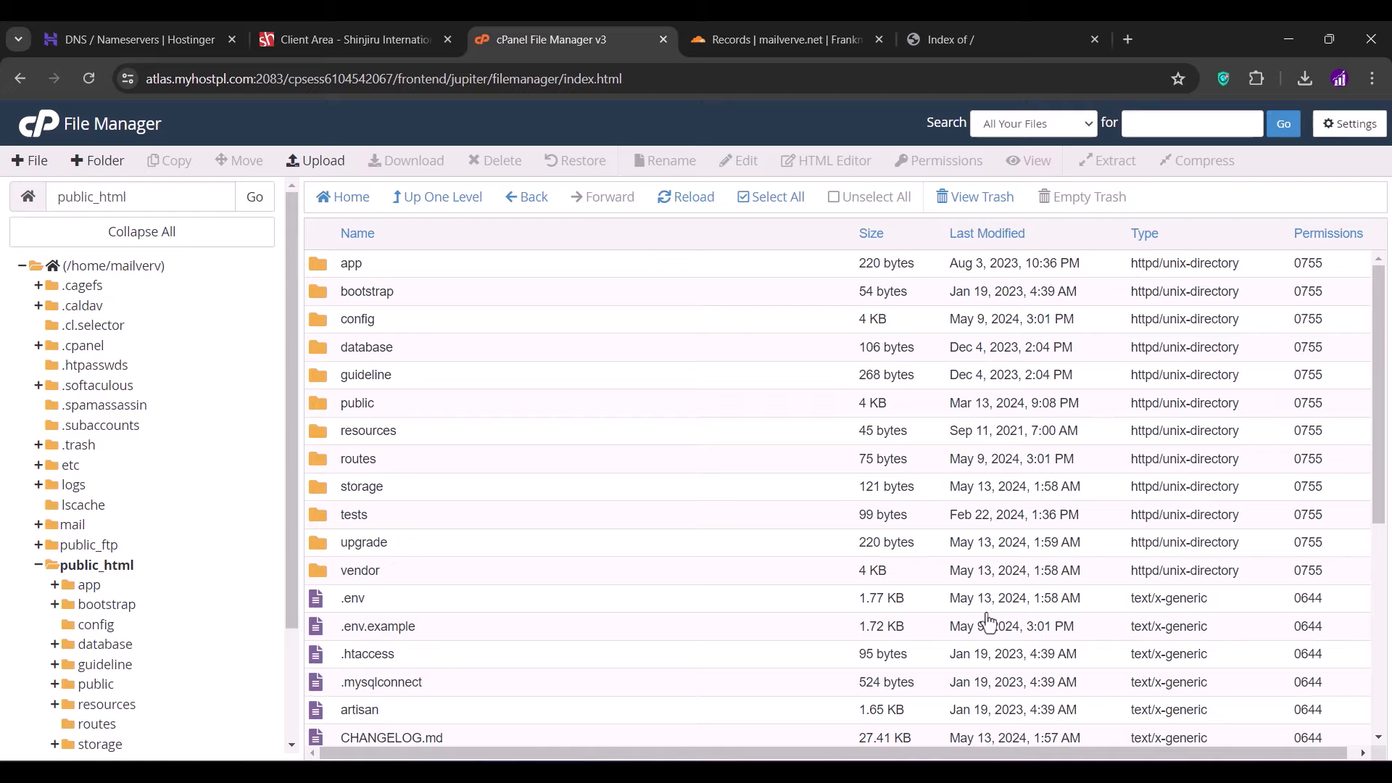
- Reload mailverve.net to launch the installer and review its system compatibility requirements
{"action": "left_click", "coordinate": [982, 26]}
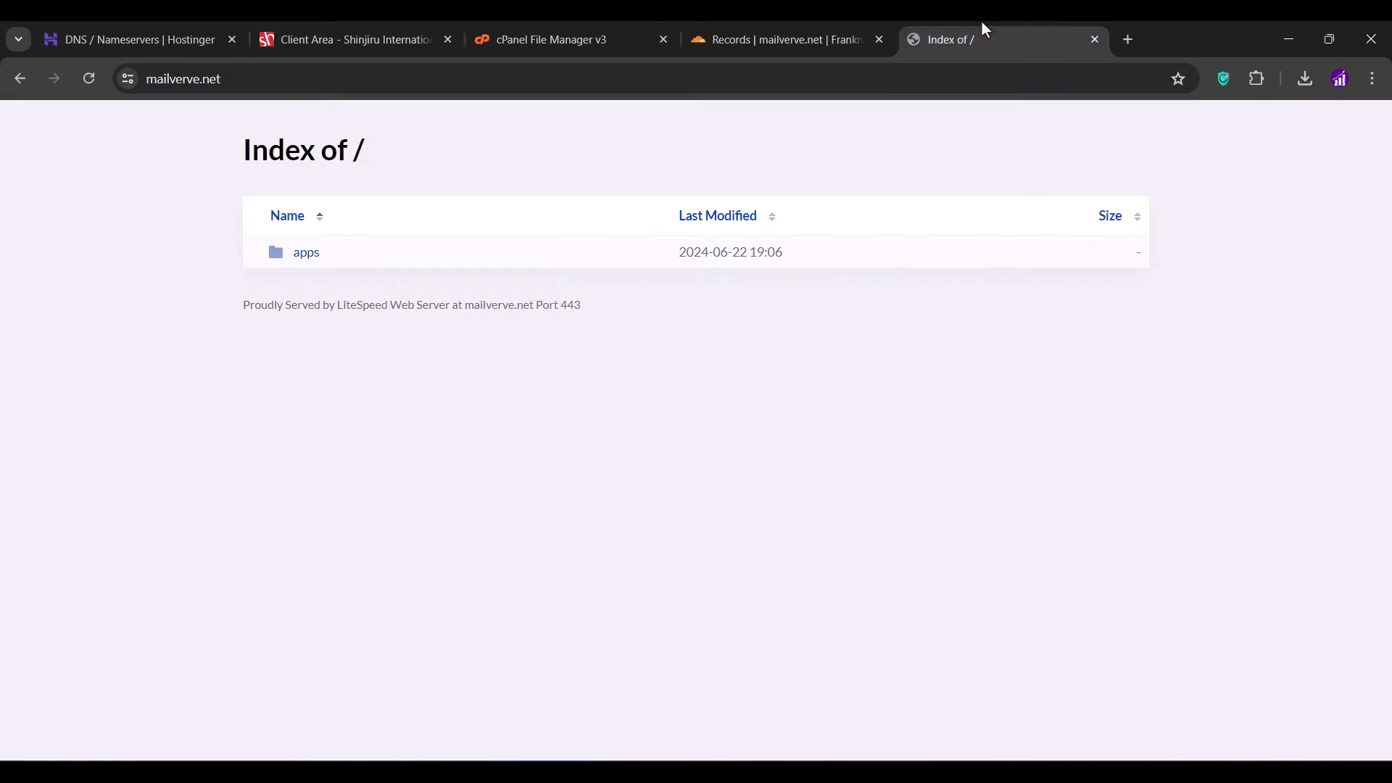
{"action": "left_click", "coordinate": [82, 81]}
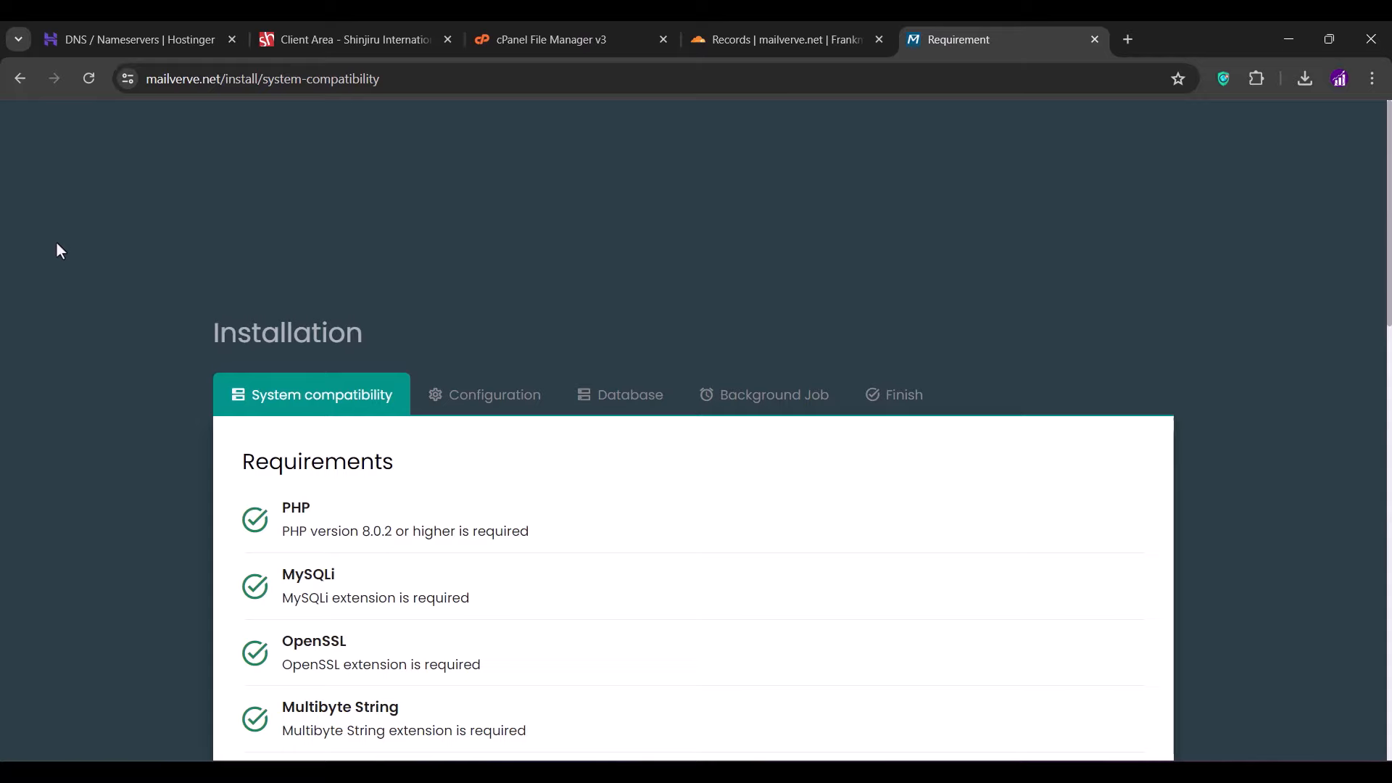
{"action": "scroll", "coordinate": [60, 250], "scroll_direction": "down", "scroll_amount": 8}
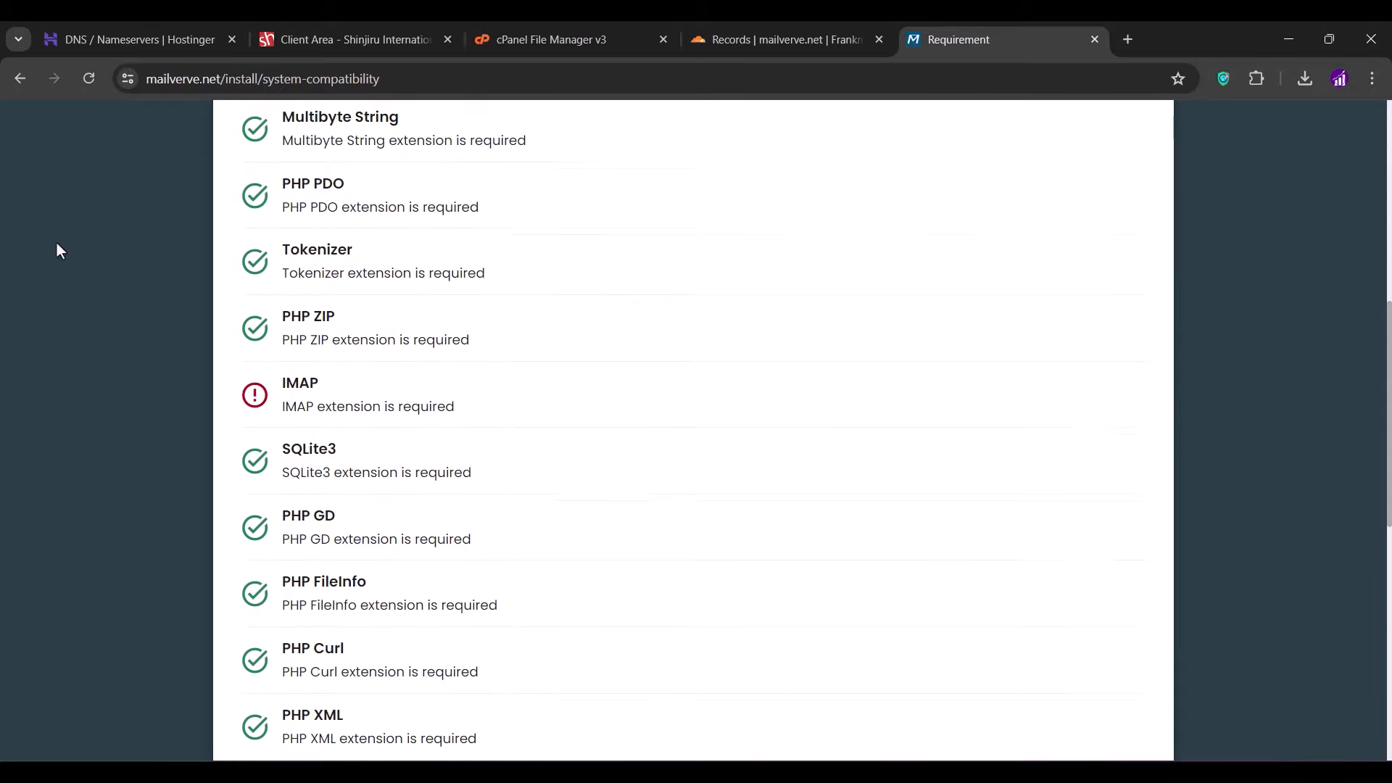
{"action": "scroll", "coordinate": [59, 250], "scroll_direction": "down", "scroll_amount": 5}
{"action": "scroll", "coordinate": [59, 250], "scroll_direction": "up", "scroll_amount": 4}
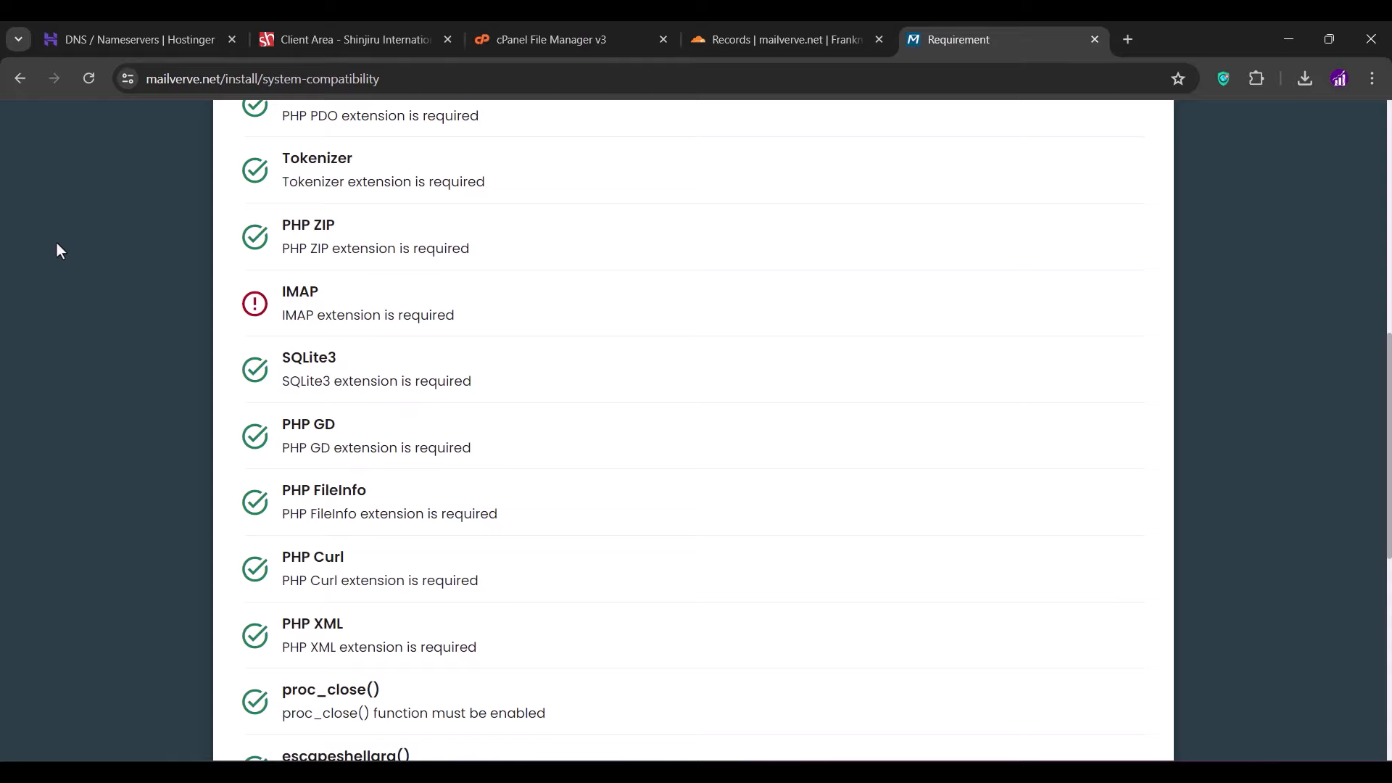
- Open cPanel's PHP Selector via the /php search and look over its Extensions and domains pages
{"action": "left_click", "coordinate": [624, 38]}
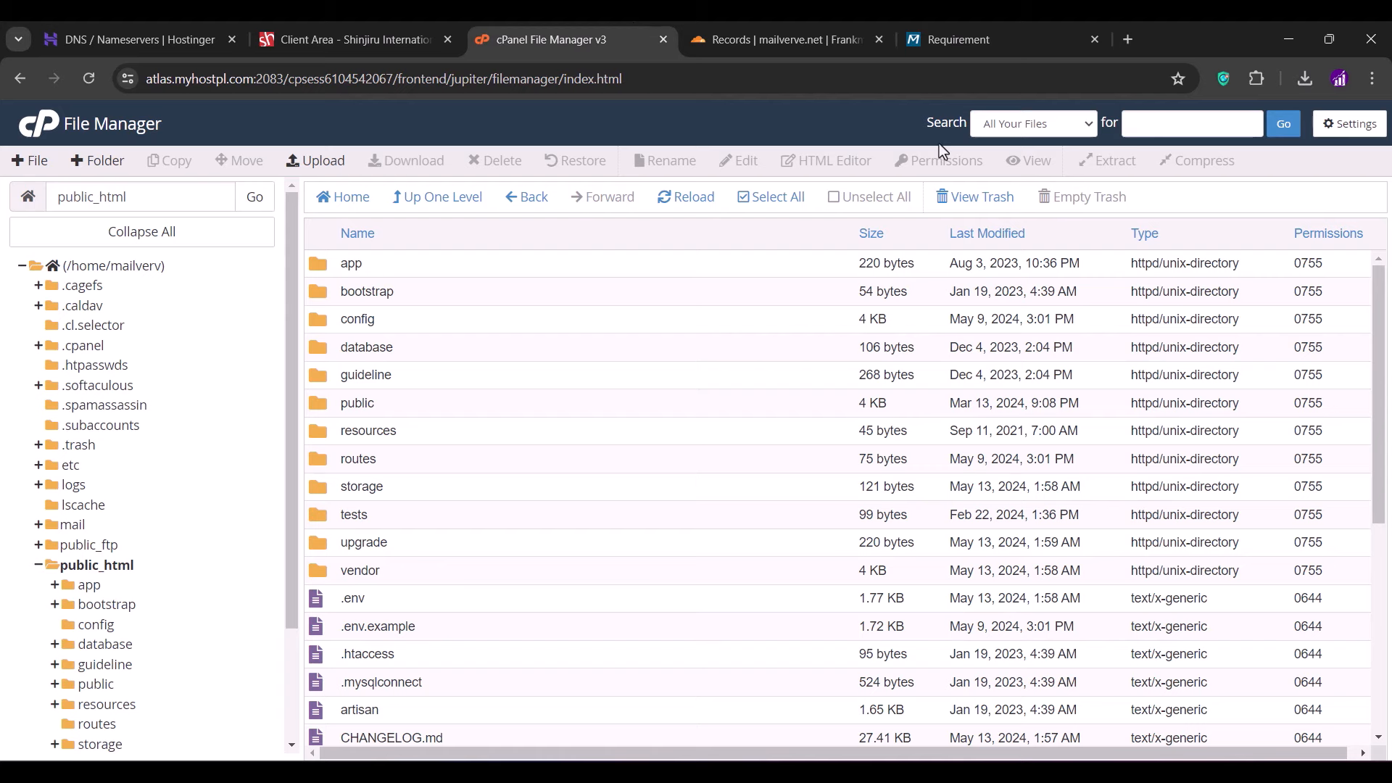
{"action": "left_click", "coordinate": [1153, 124]}
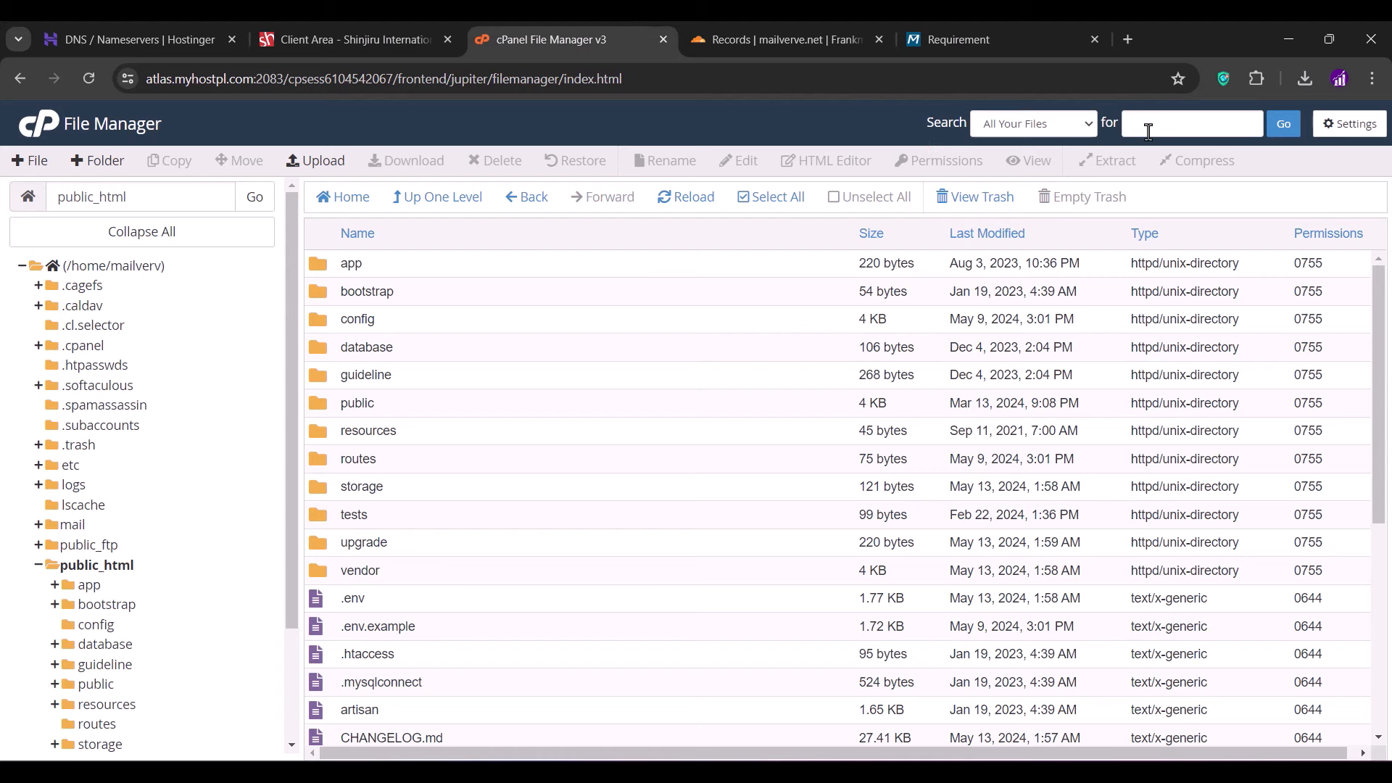
{"action": "left_click", "coordinate": [25, 131]}
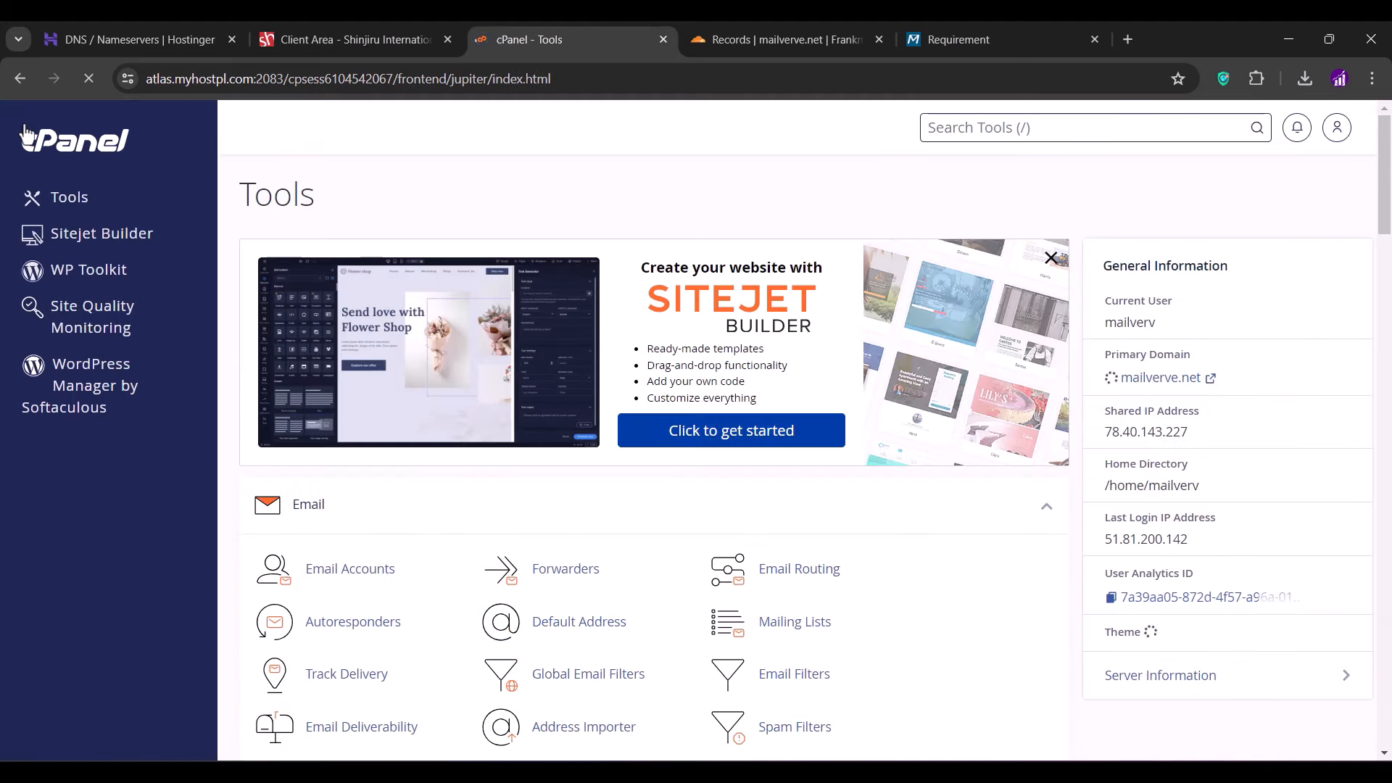
{"action": "type", "text": "/php"}
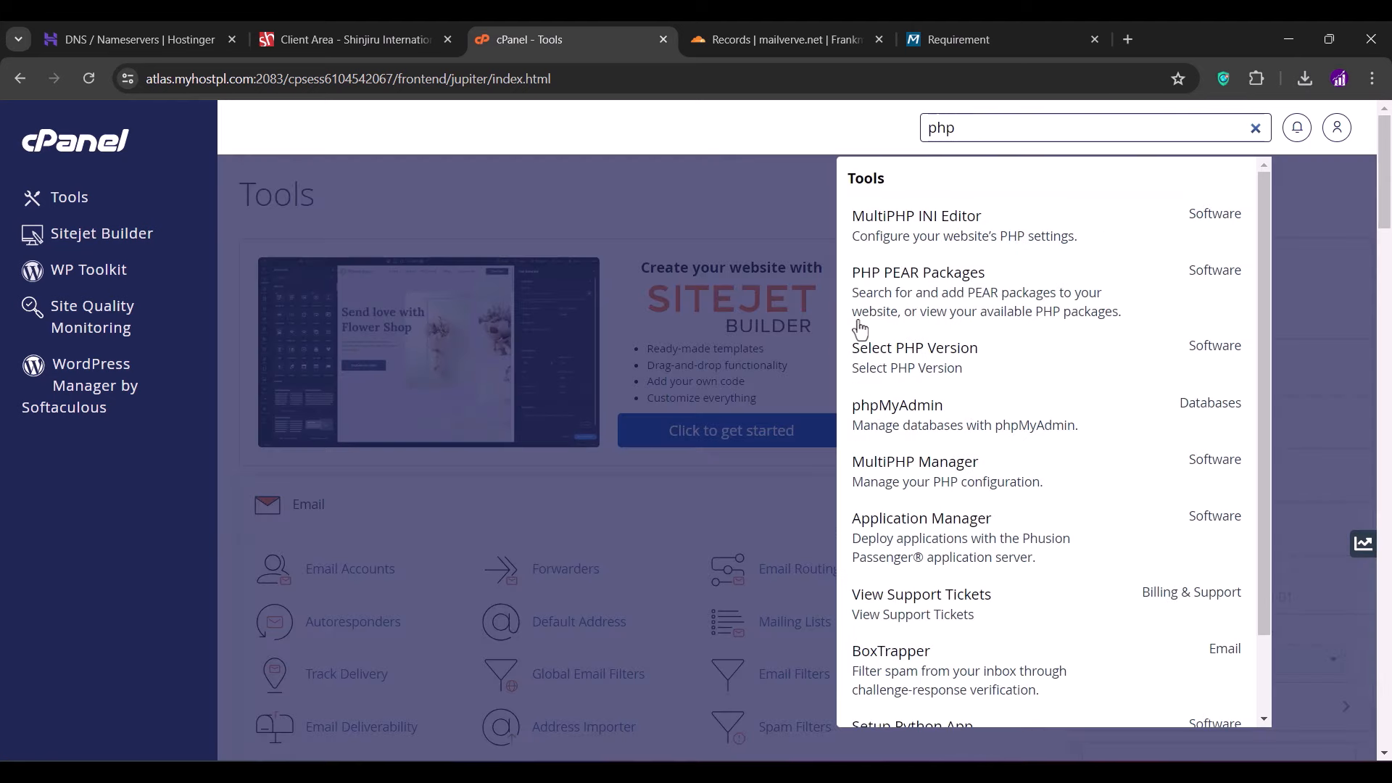
{"action": "left_click", "coordinate": [906, 345]}
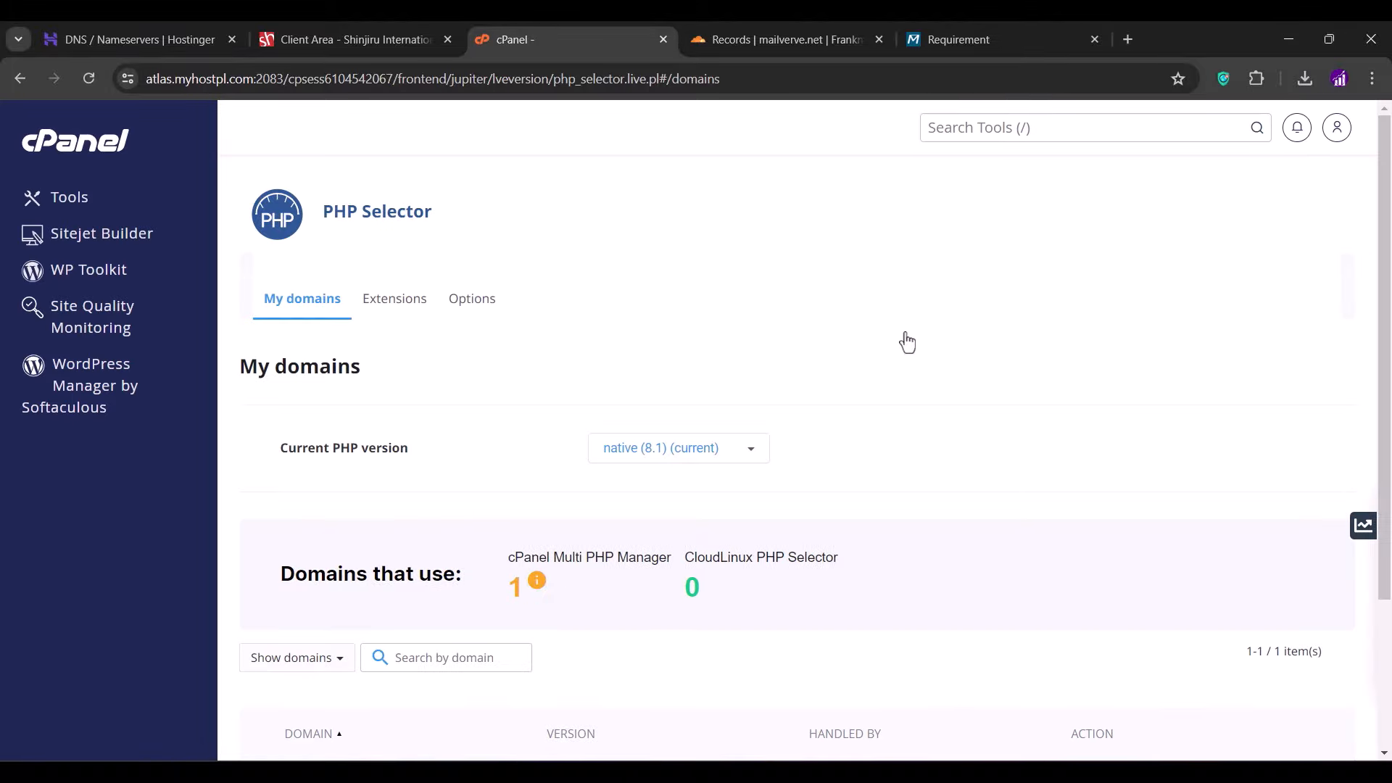
{"action": "left_click", "coordinate": [389, 312]}
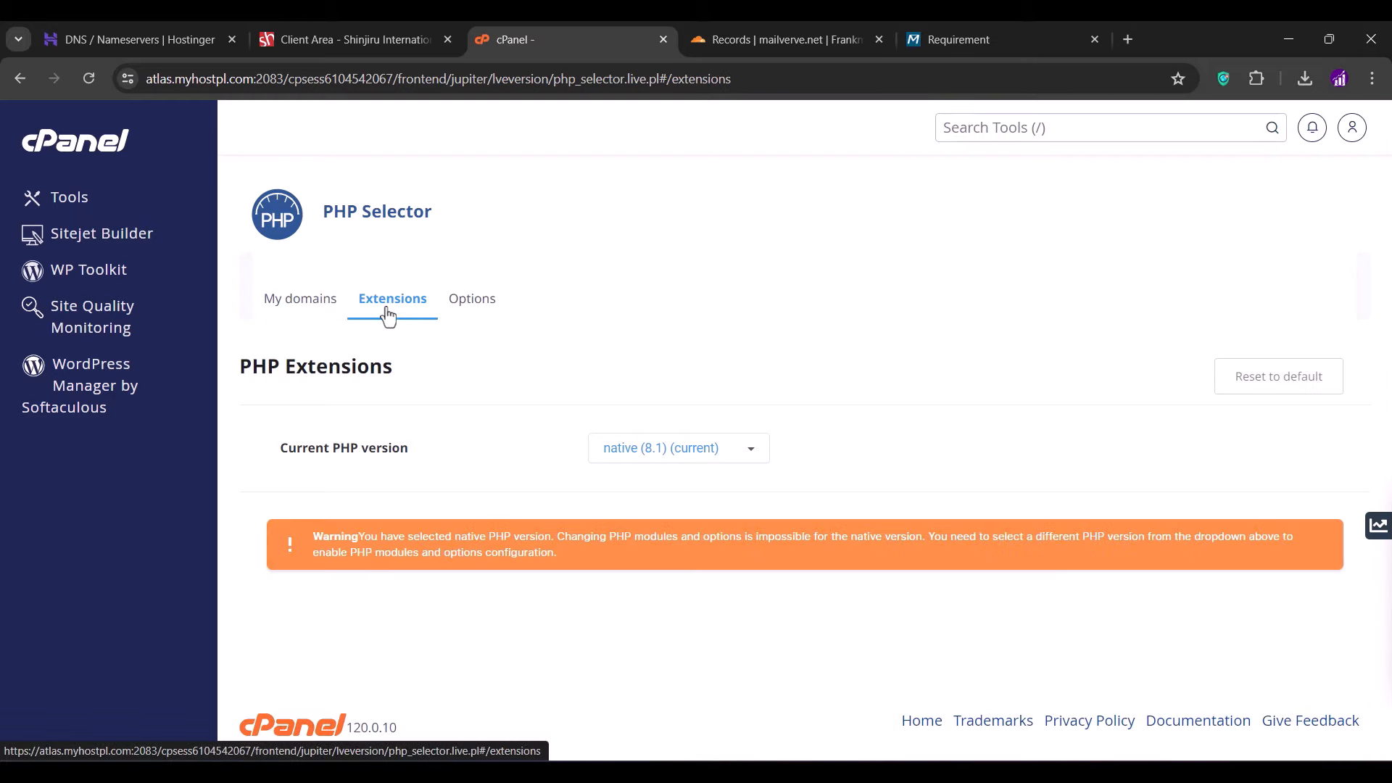
{"action": "left_click", "coordinate": [302, 313]}
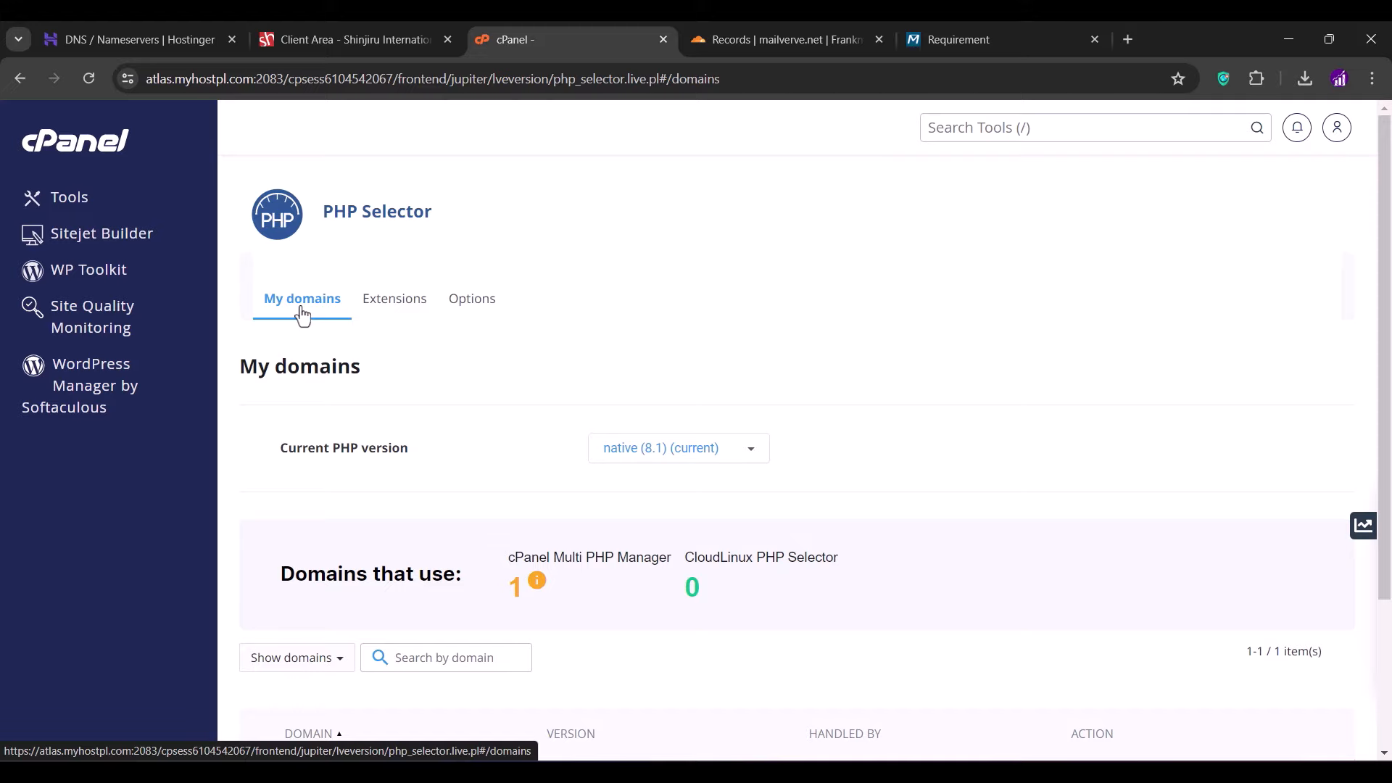
- Change the current PHP version from native 8.1 to 8.2 and apply it
{"action": "left_click", "coordinate": [621, 447]}
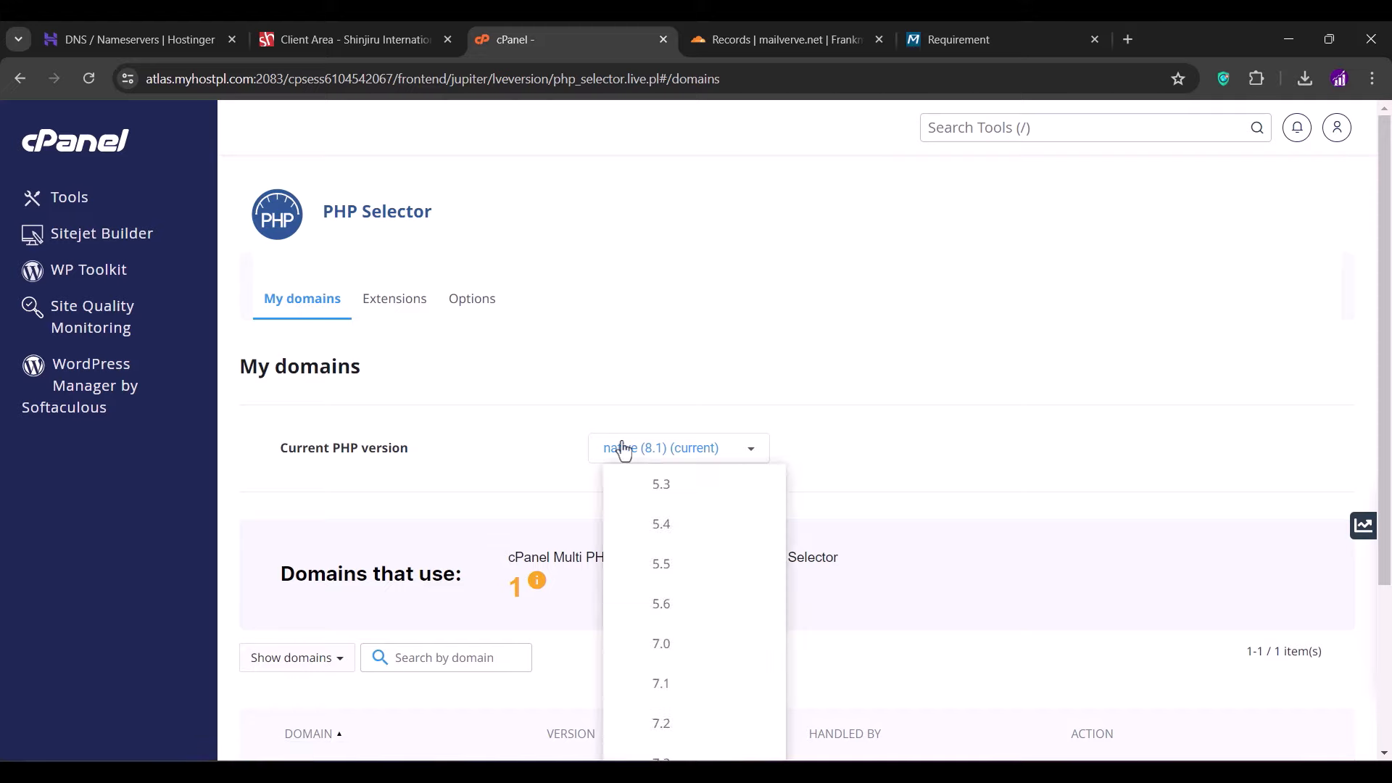
{"action": "scroll", "coordinate": [622, 449], "scroll_direction": "down", "scroll_amount": 3}
{"action": "left_click", "coordinate": [664, 694]}
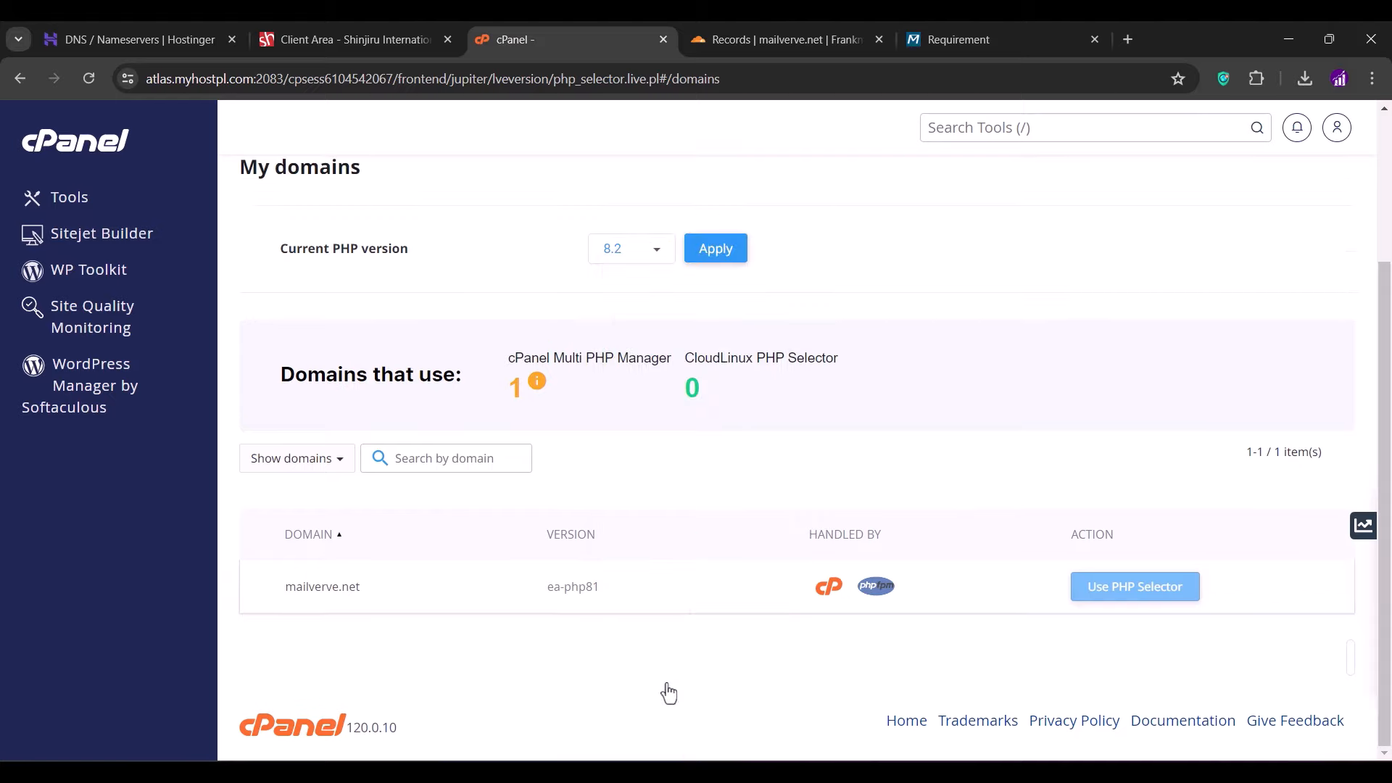
{"action": "left_click", "coordinate": [716, 249]}
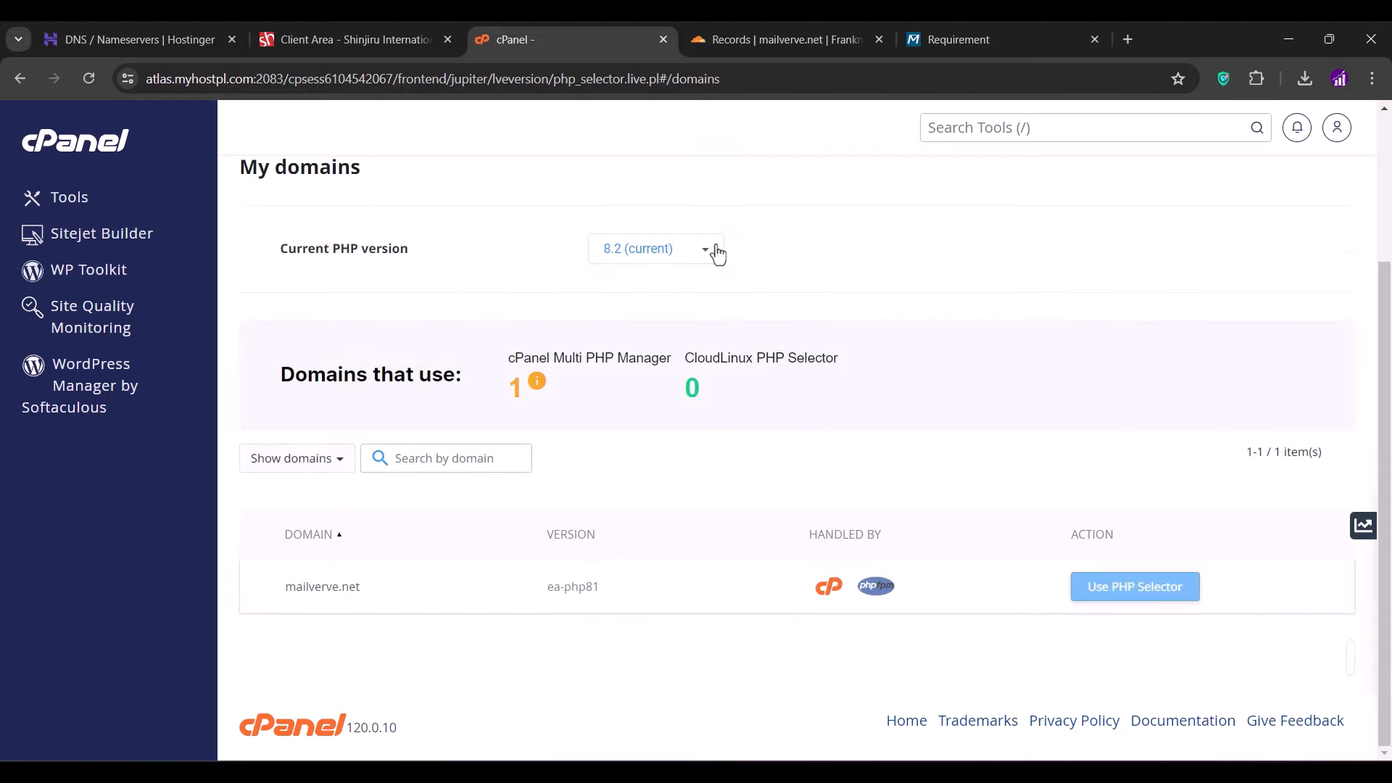
{"action": "scroll", "coordinate": [716, 254], "scroll_direction": "up", "scroll_amount": 2}
- Rerun the installer's requirements check, which still shows PHP ZIP and IMAP as missing
{"action": "left_click", "coordinate": [959, 41]}
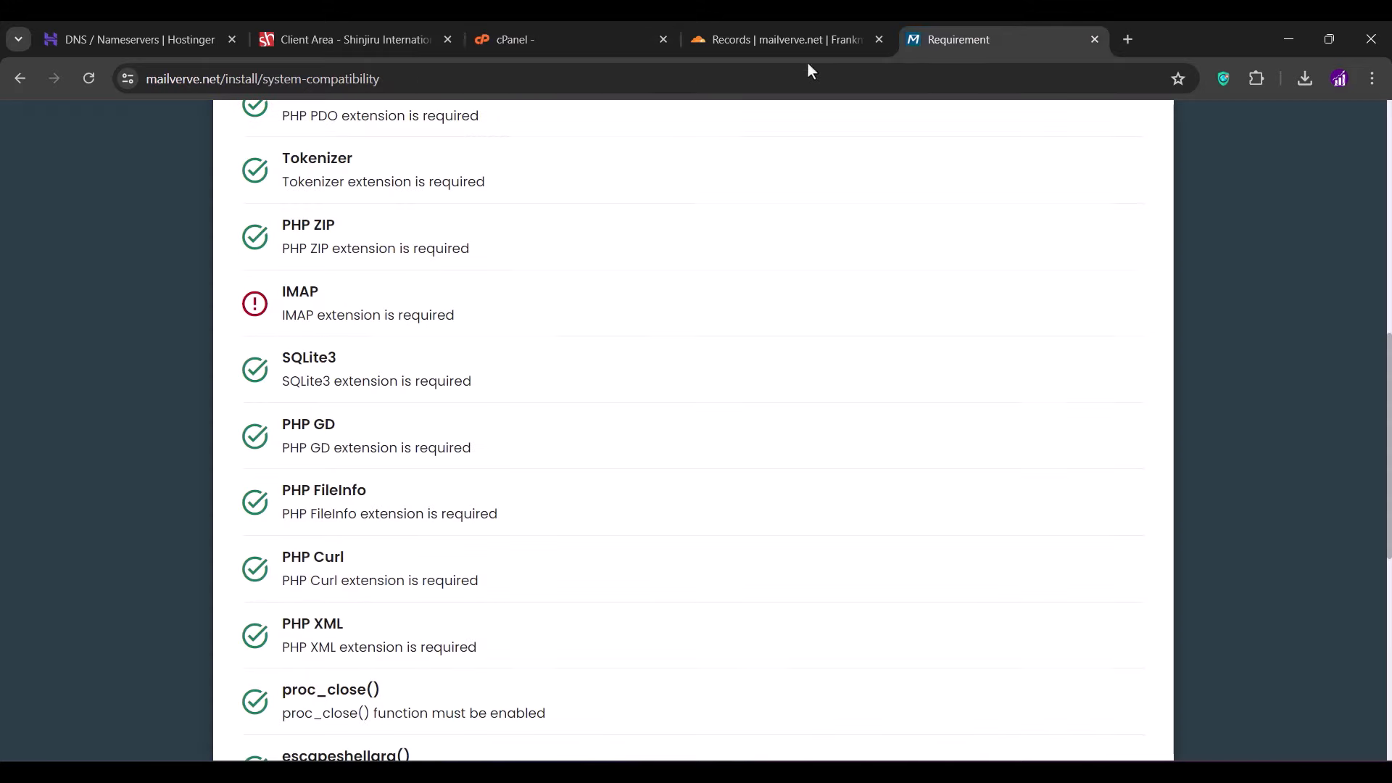
{"action": "left_click", "coordinate": [94, 73]}
{"action": "scroll", "coordinate": [95, 347], "scroll_direction": "up", "scroll_amount": 5}
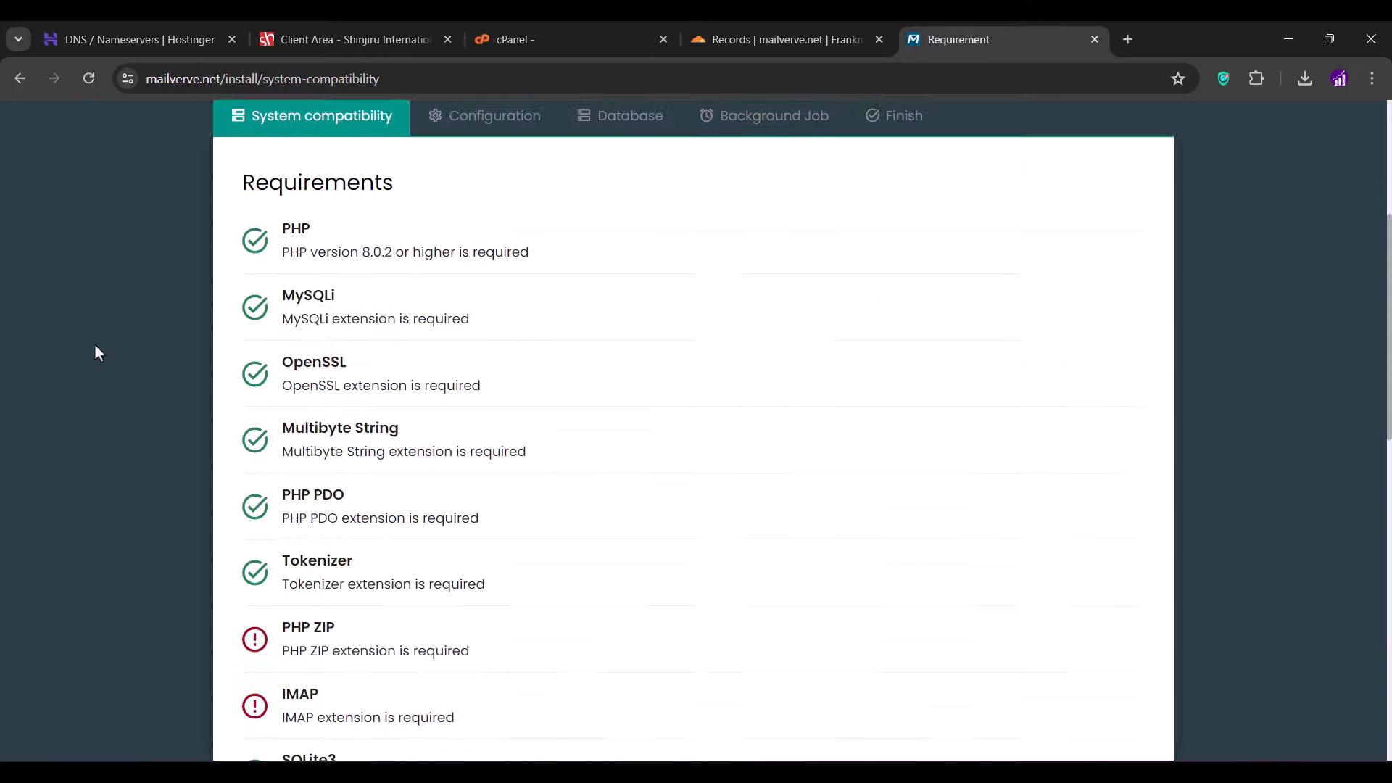
{"action": "scroll", "coordinate": [96, 347], "scroll_direction": "down", "scroll_amount": 3}
{"action": "scroll", "coordinate": [98, 353], "scroll_direction": "down", "scroll_amount": 1}
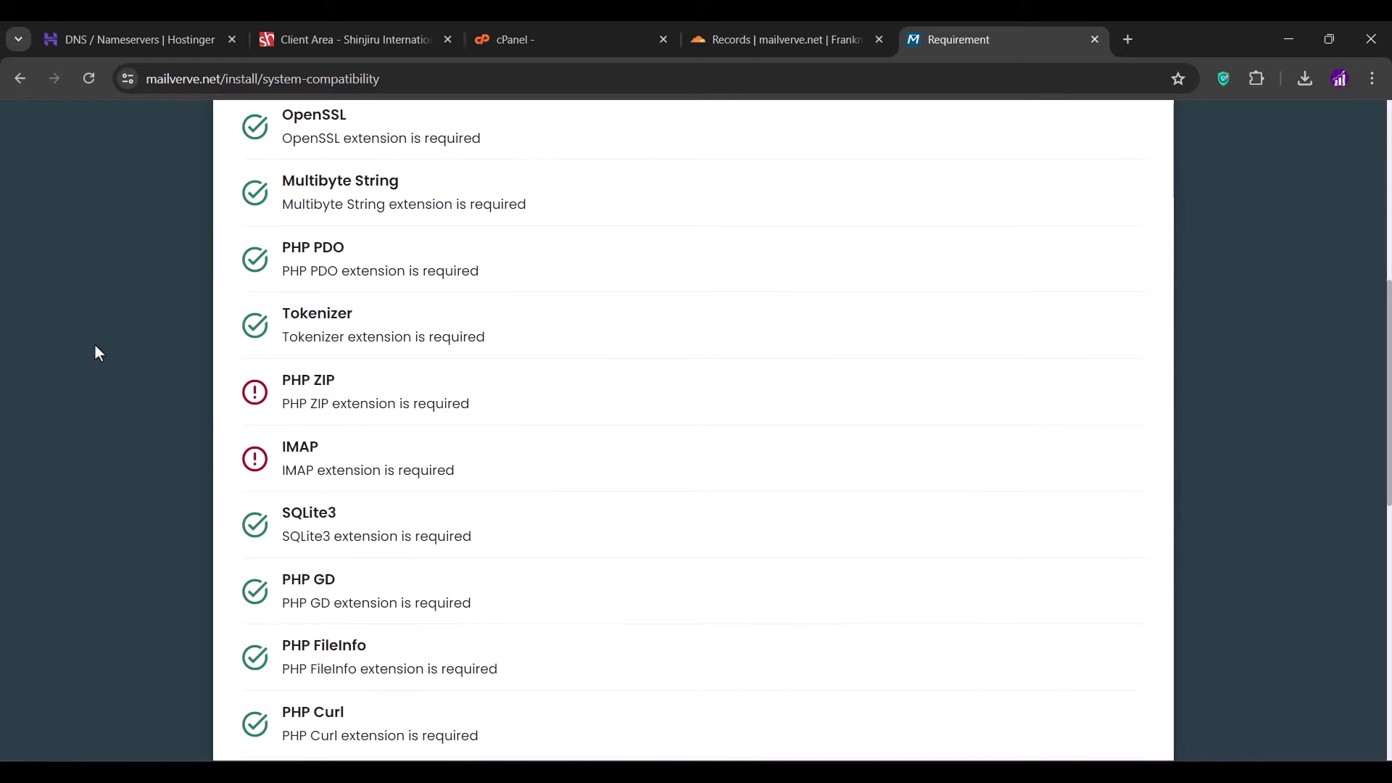
{"action": "left_click", "coordinate": [534, 46]}
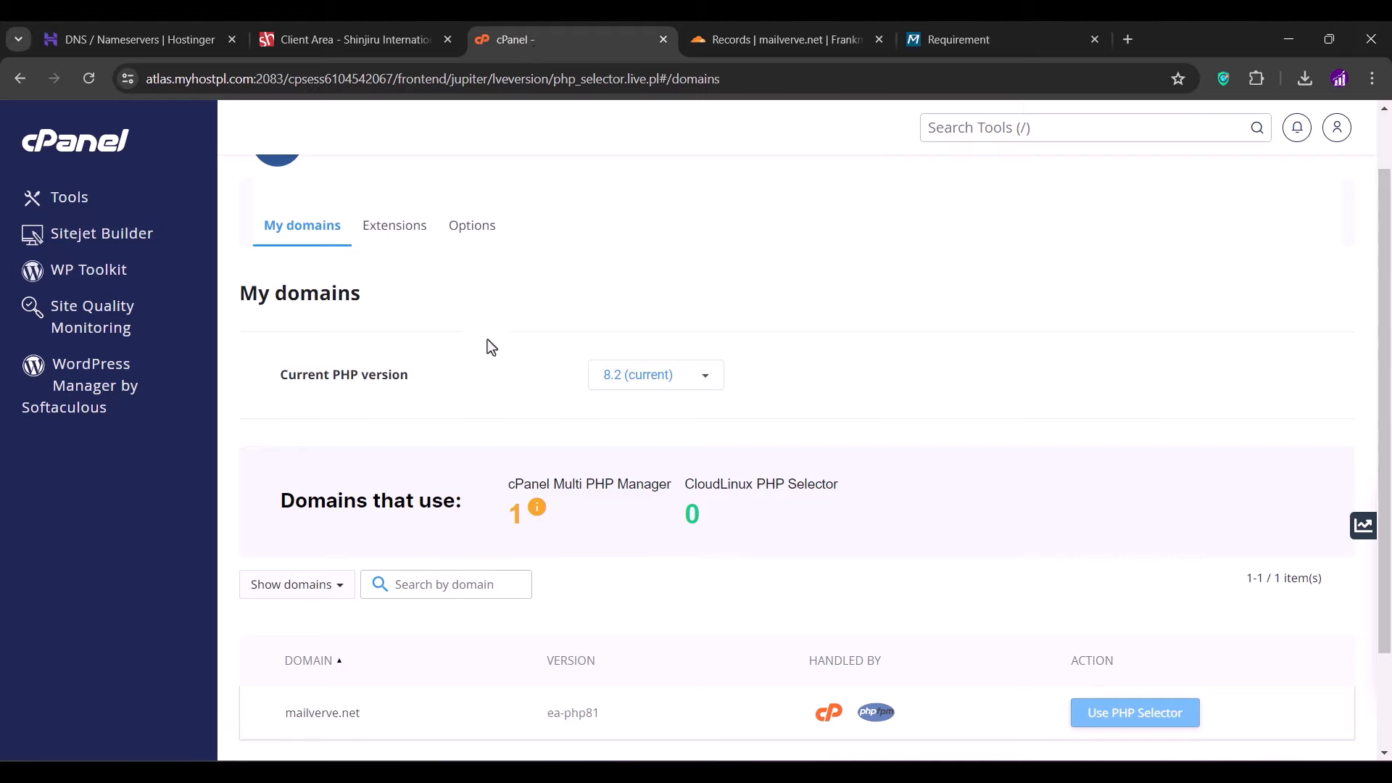
- Enable the imap PHP extension and confirm IMAP now passes the installer's requirements check
{"action": "left_click", "coordinate": [395, 243]}
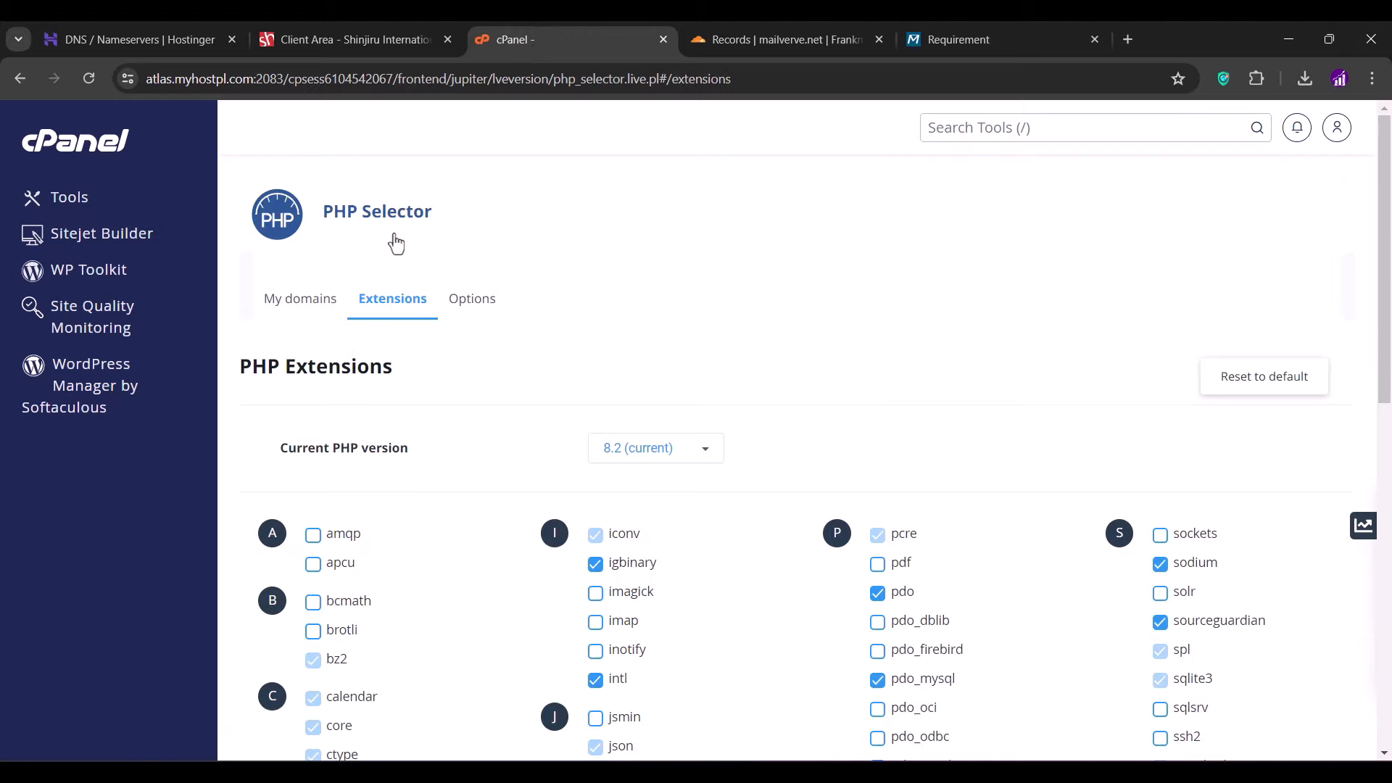
{"action": "scroll", "coordinate": [396, 243], "scroll_direction": "down", "scroll_amount": 6}
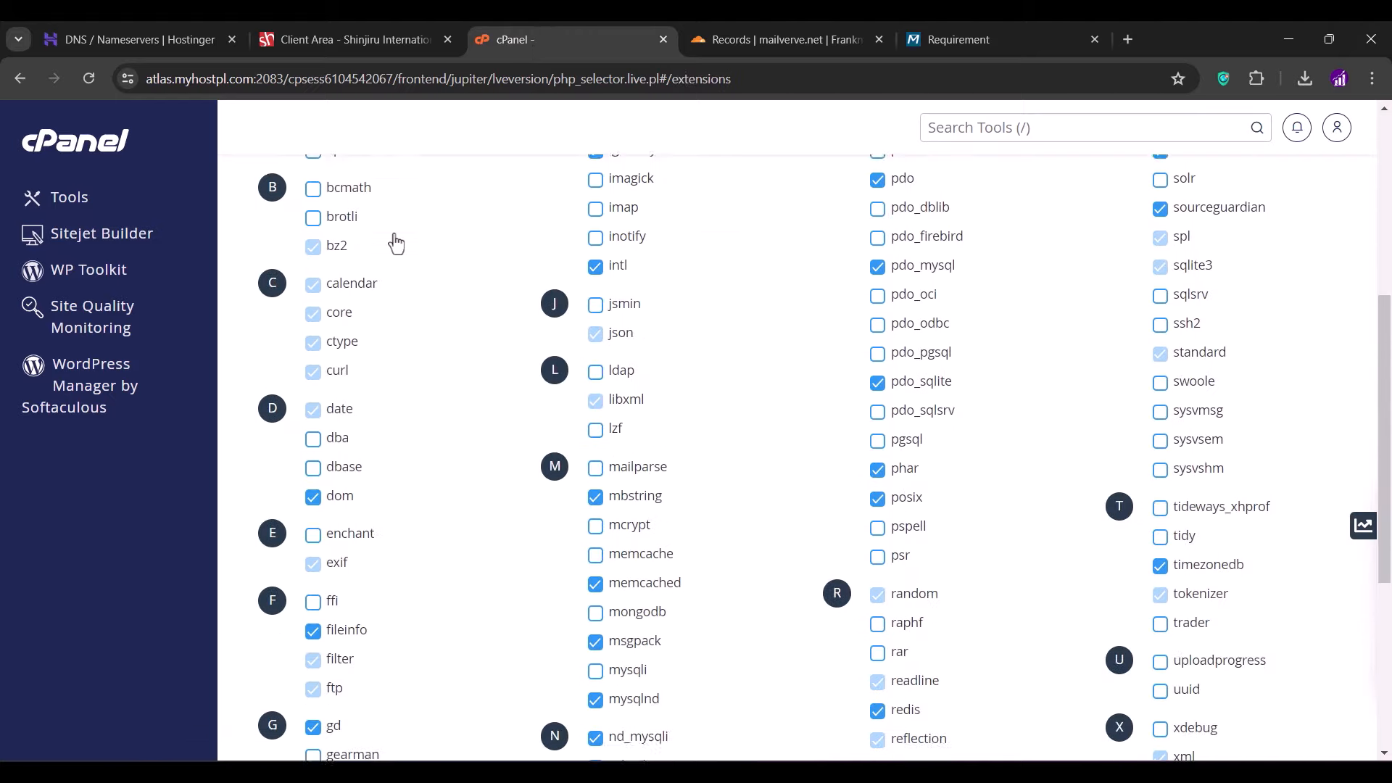
{"action": "scroll", "coordinate": [395, 243], "scroll_direction": "up", "scroll_amount": 1}
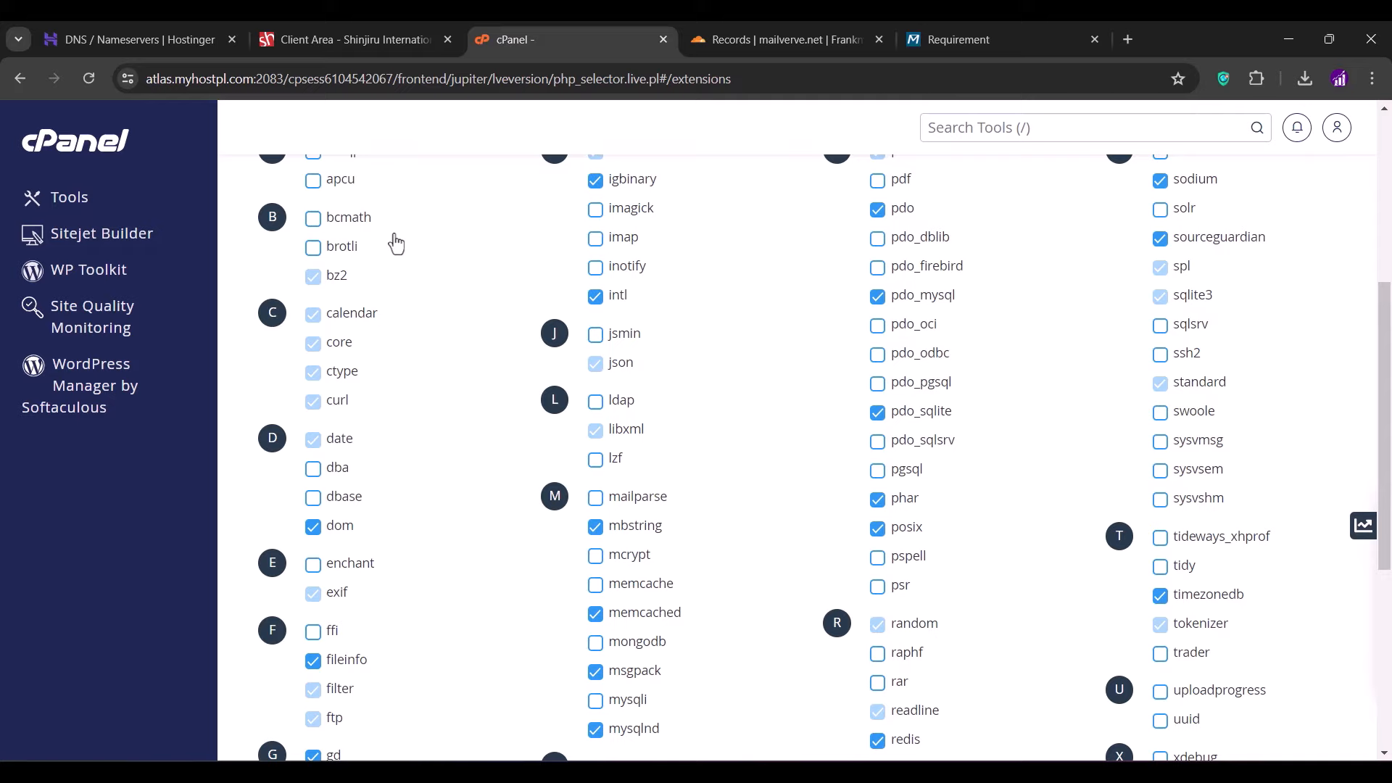
{"action": "left_click", "coordinate": [596, 237]}
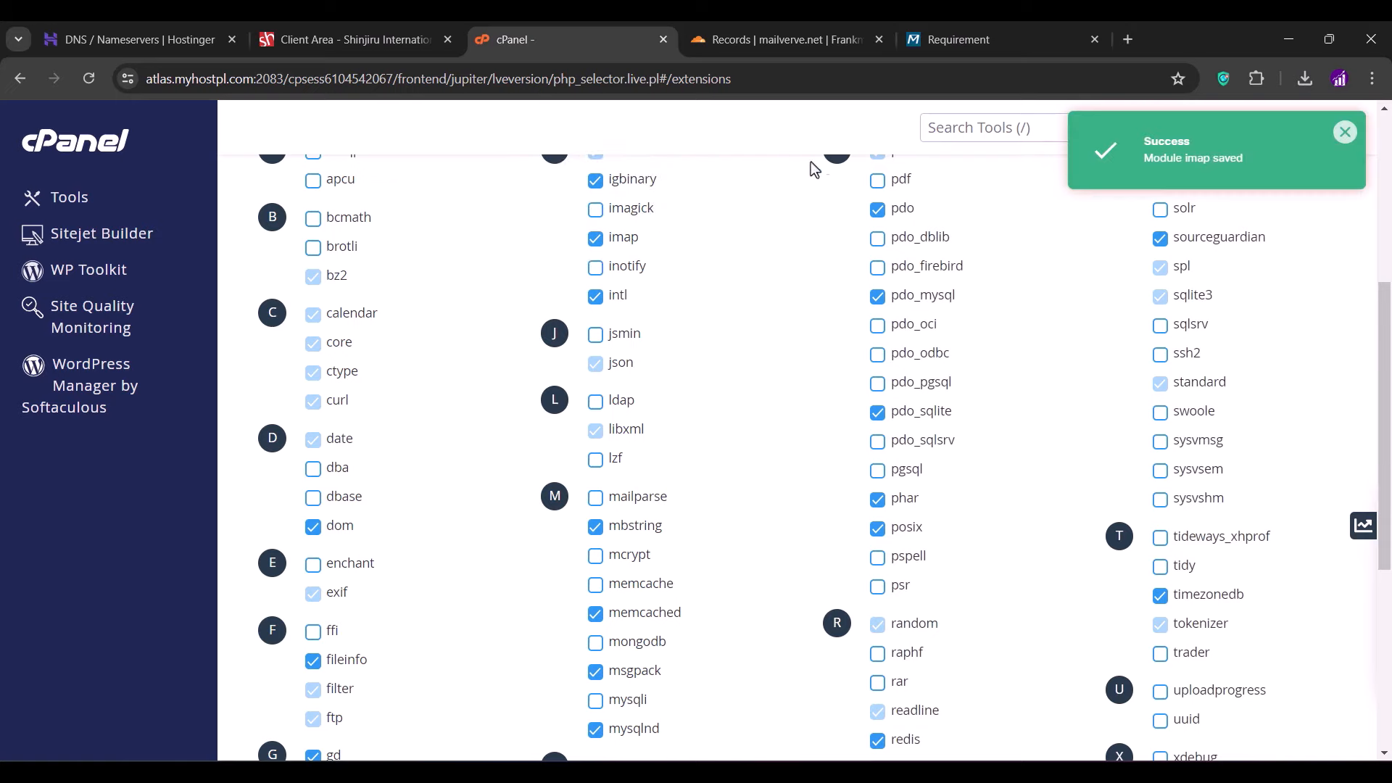
{"action": "left_click", "coordinate": [957, 39]}
{"action": "left_click", "coordinate": [90, 78]}
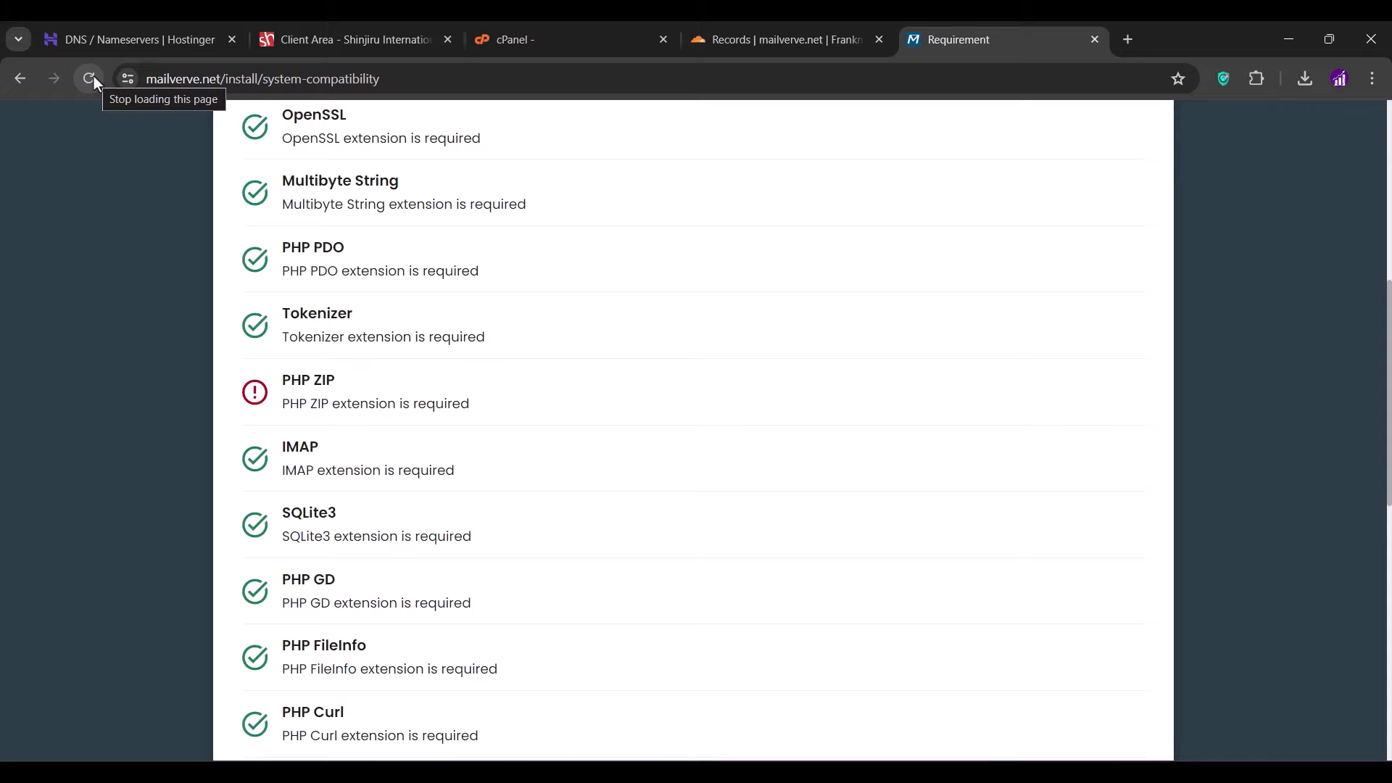
- Enable the zip PHP extension in cPanel's PHP Selector
{"action": "left_click", "coordinate": [525, 40]}
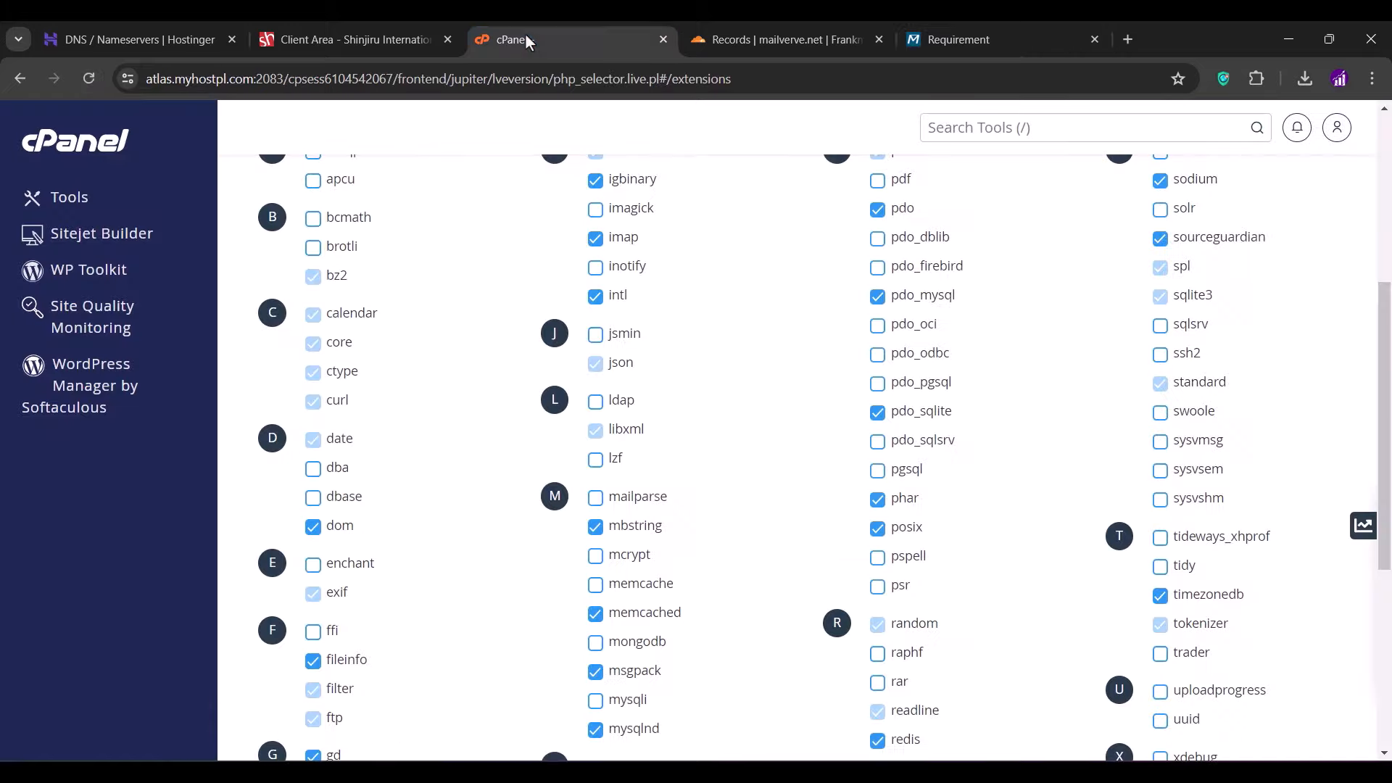
{"action": "scroll", "coordinate": [700, 480], "scroll_direction": "down", "scroll_amount": 5}
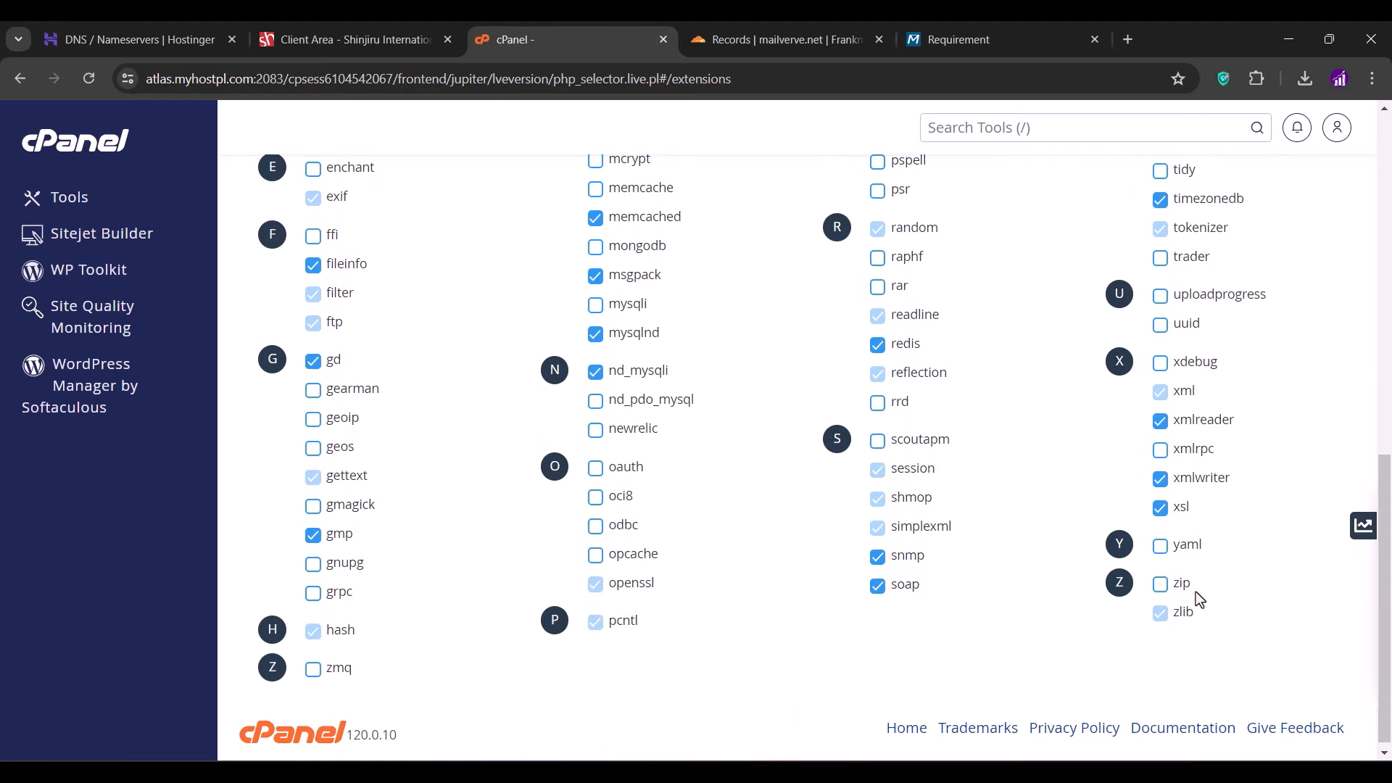
{"action": "left_click", "coordinate": [1160, 583]}
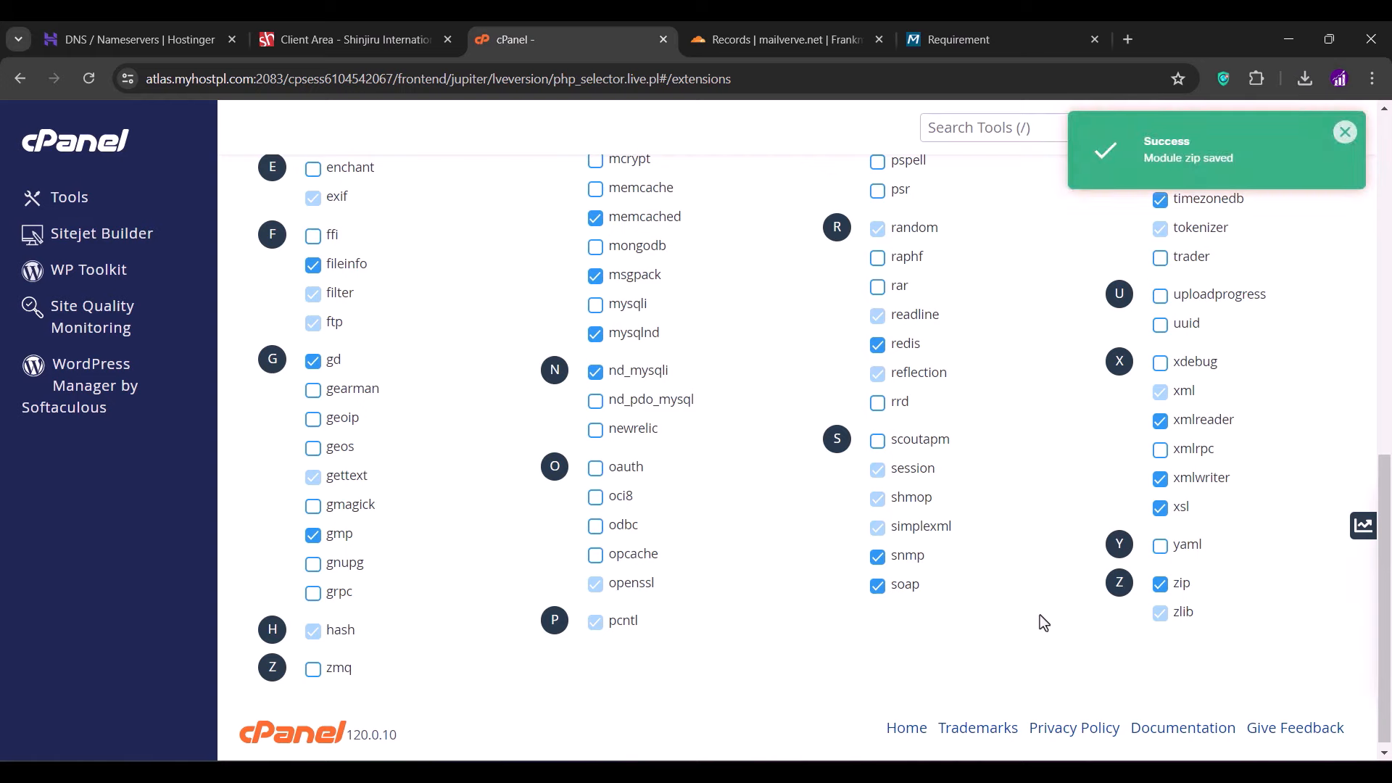
{"action": "left_click", "coordinate": [942, 40]}
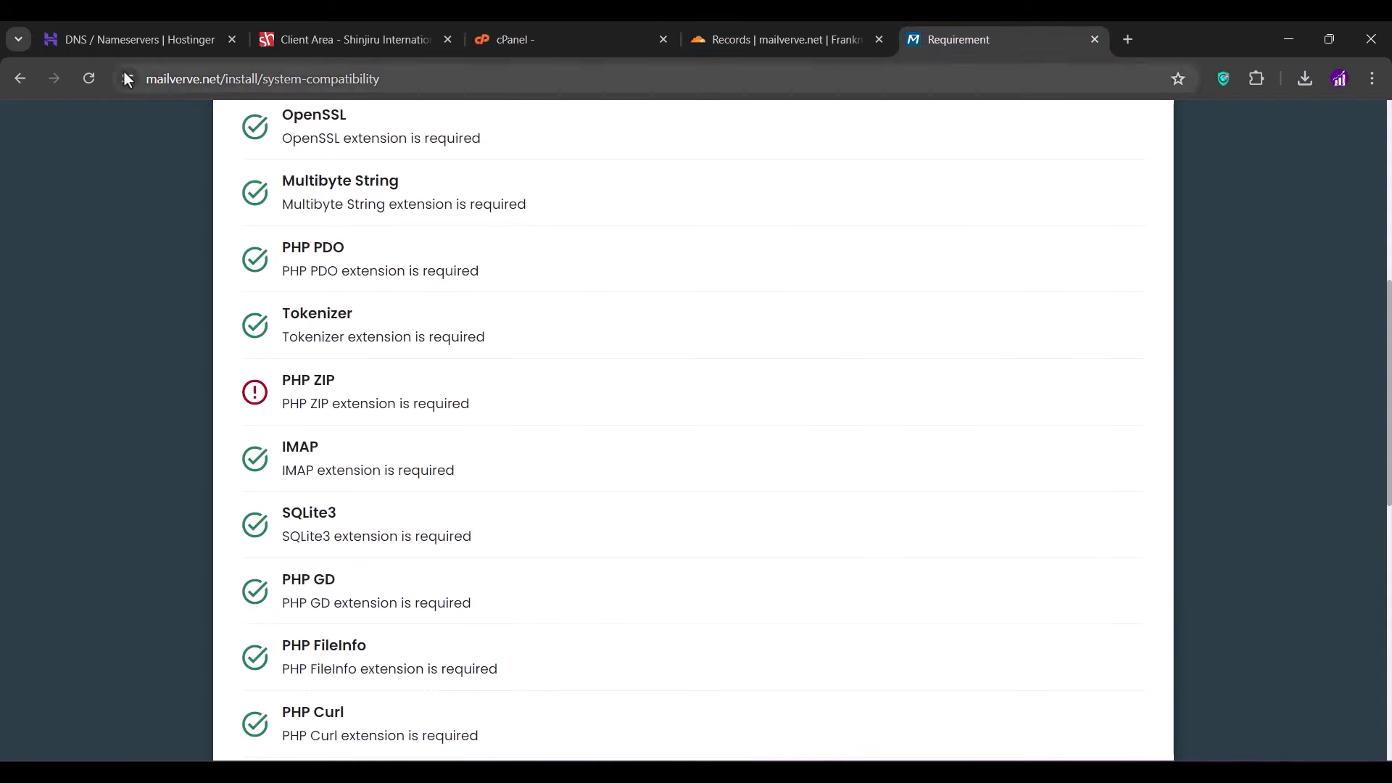
- Recheck requirements so PHP ZIP and all other items pass, then advance to Configuration
{"action": "left_click", "coordinate": [90, 74]}
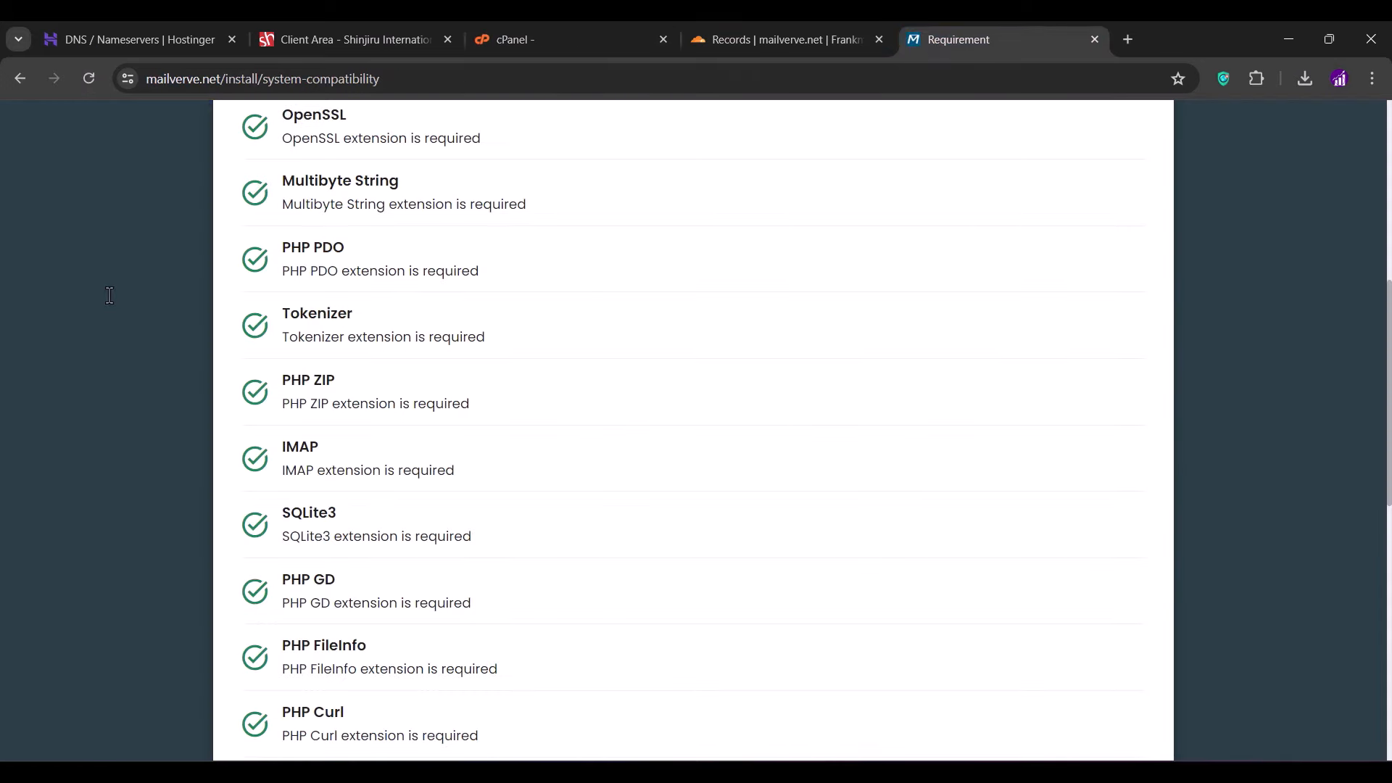
{"action": "scroll", "coordinate": [110, 295], "scroll_direction": "down", "scroll_amount": 6}
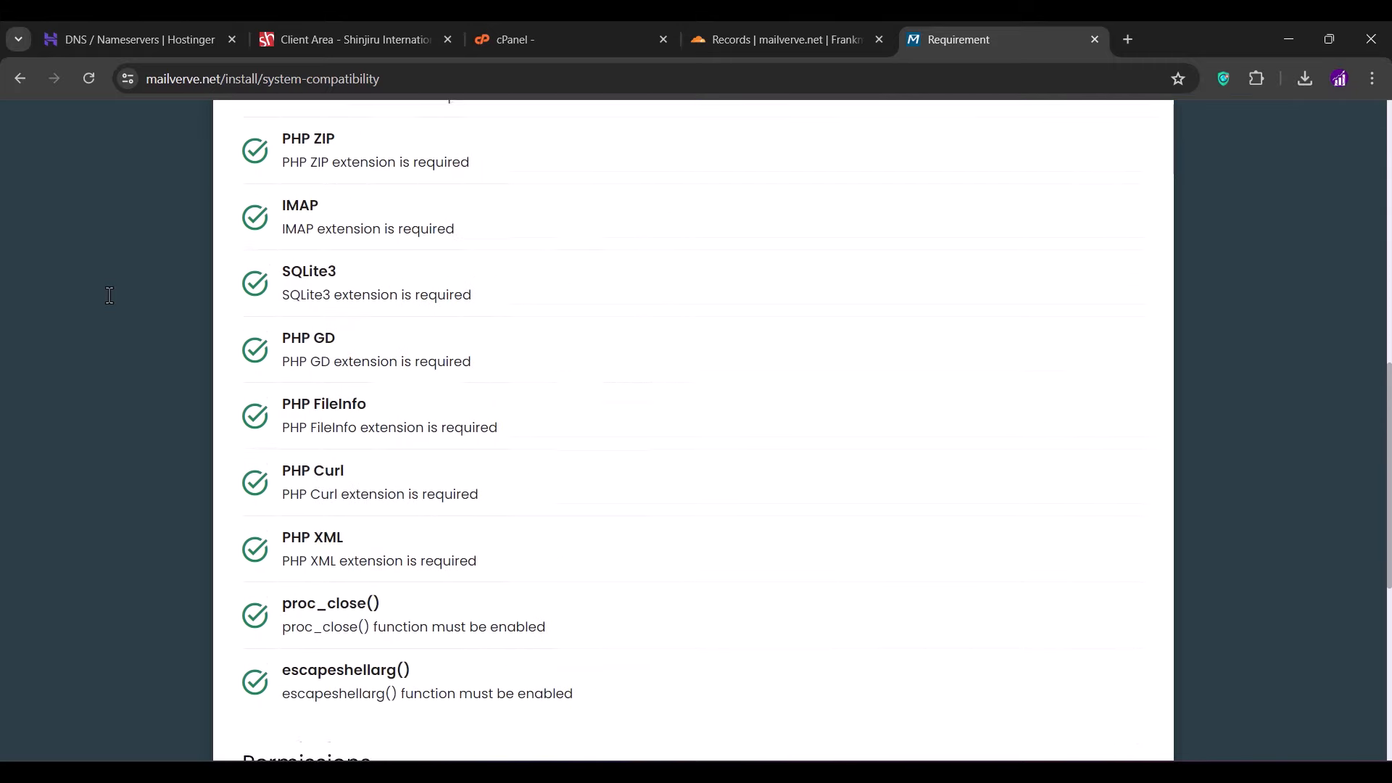
{"action": "scroll", "coordinate": [110, 295], "scroll_direction": "down", "scroll_amount": 6}
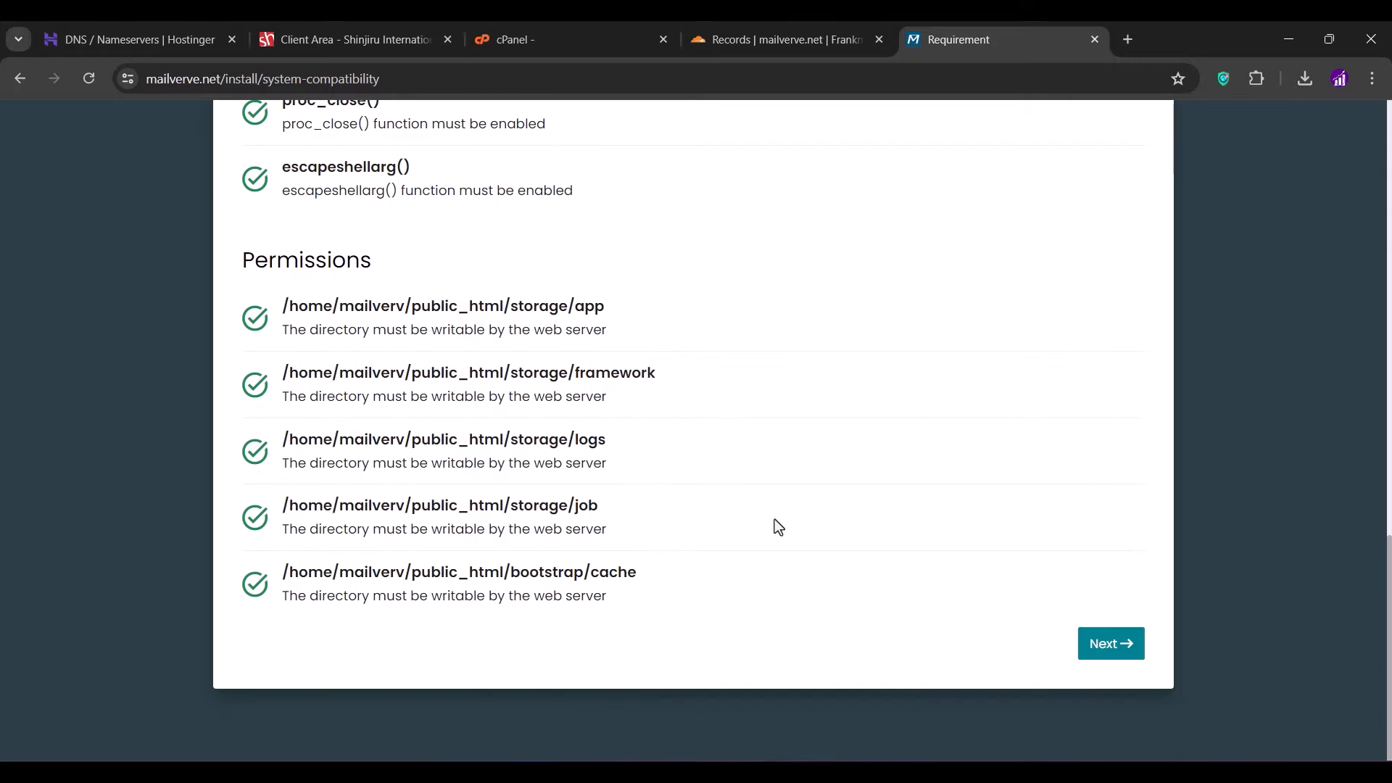
{"action": "left_click", "coordinate": [1131, 647]}
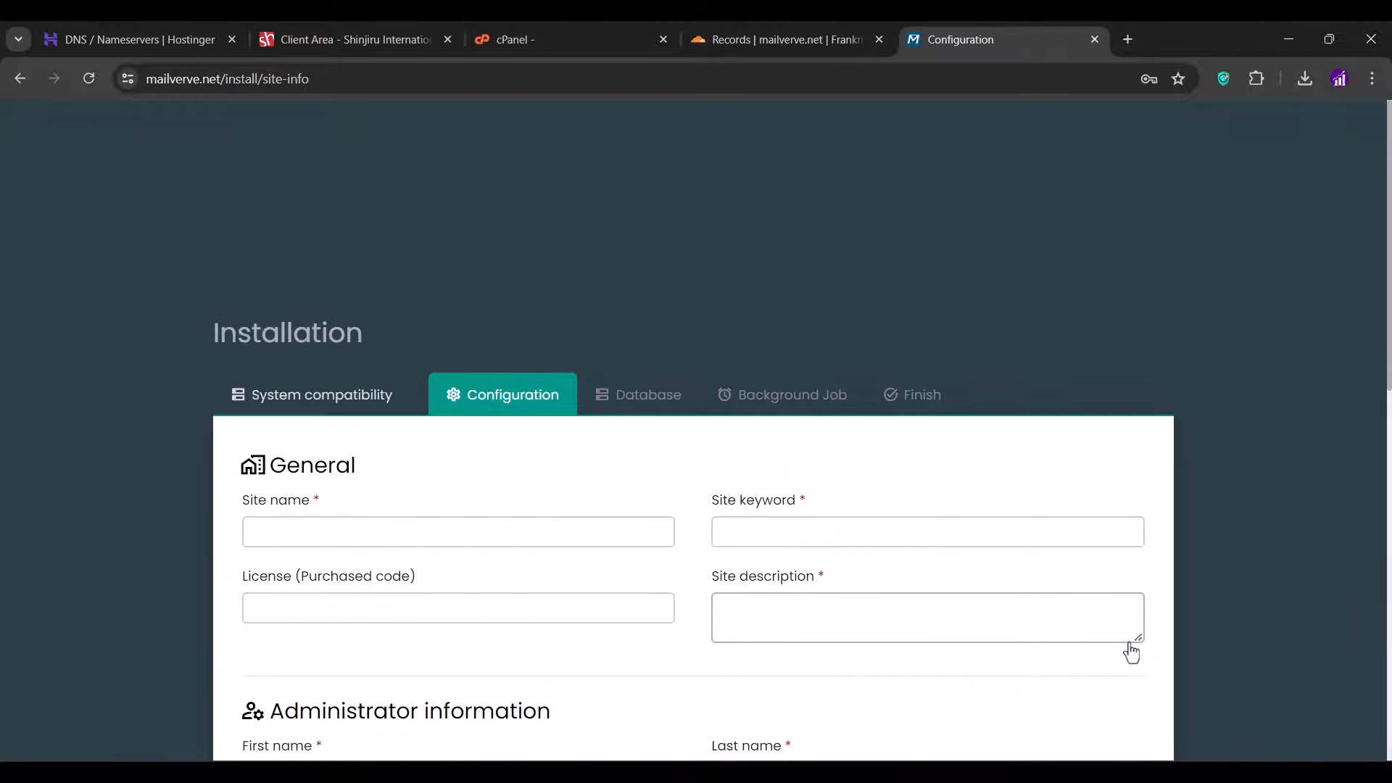
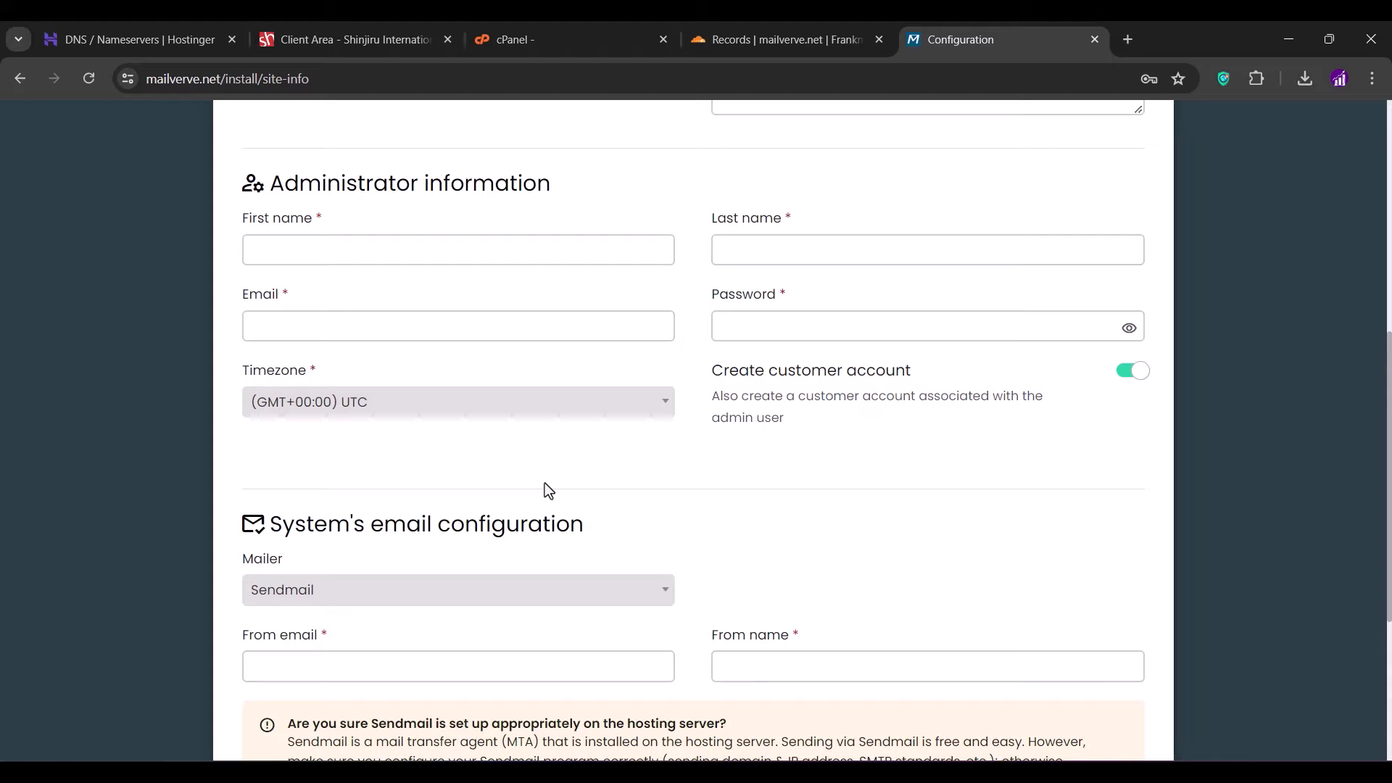
- In cPanel Email Accounts, start a new mailbox with username admin
{"action": "left_click", "coordinate": [550, 37]}
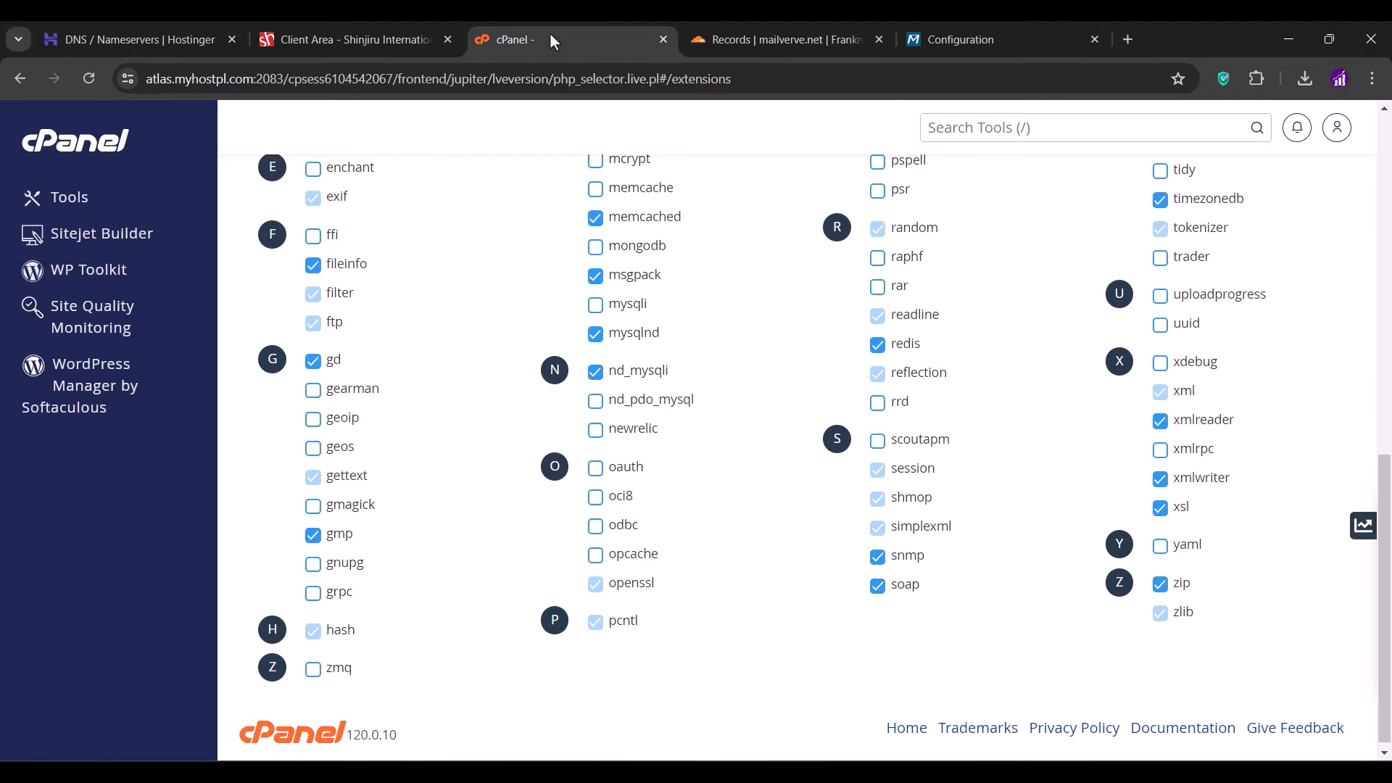
{"action": "left_click", "coordinate": [60, 149]}
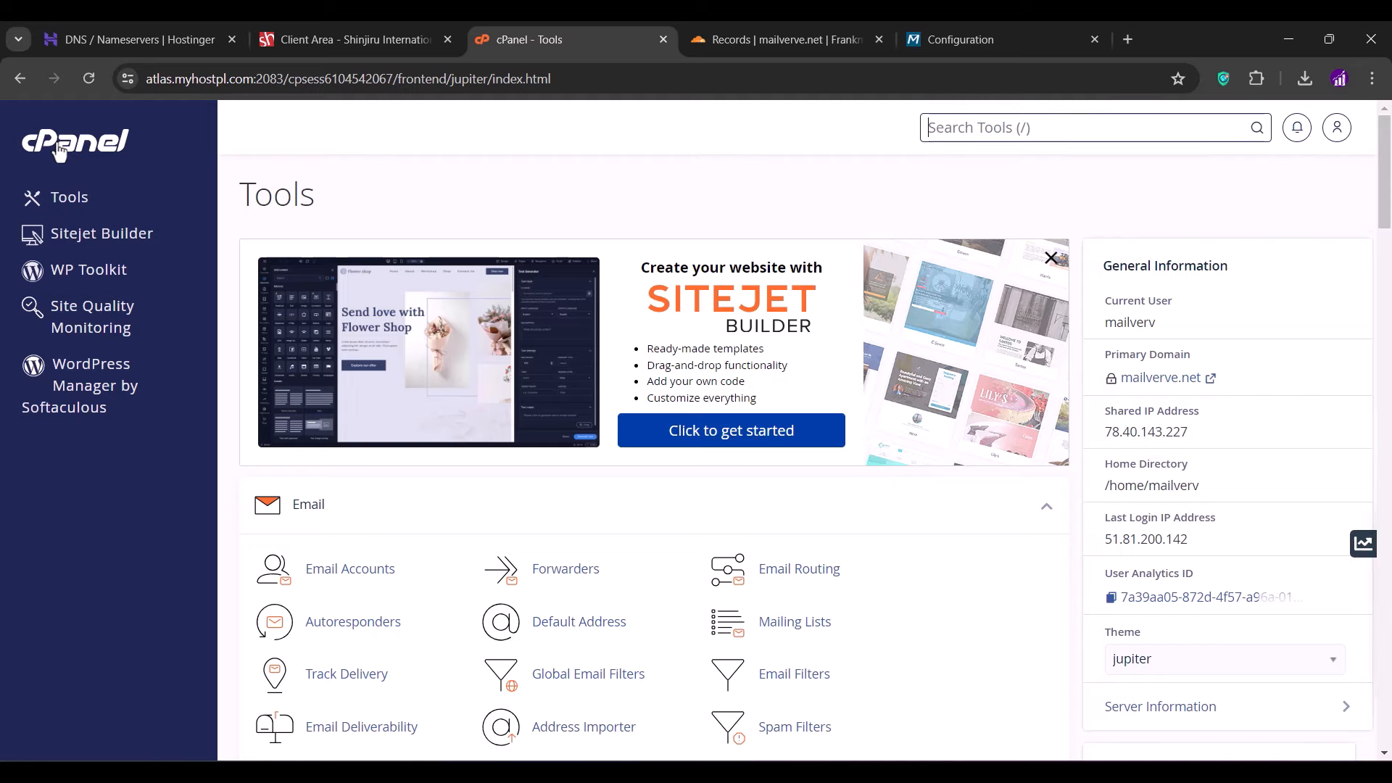
{"action": "left_click", "coordinate": [353, 579]}
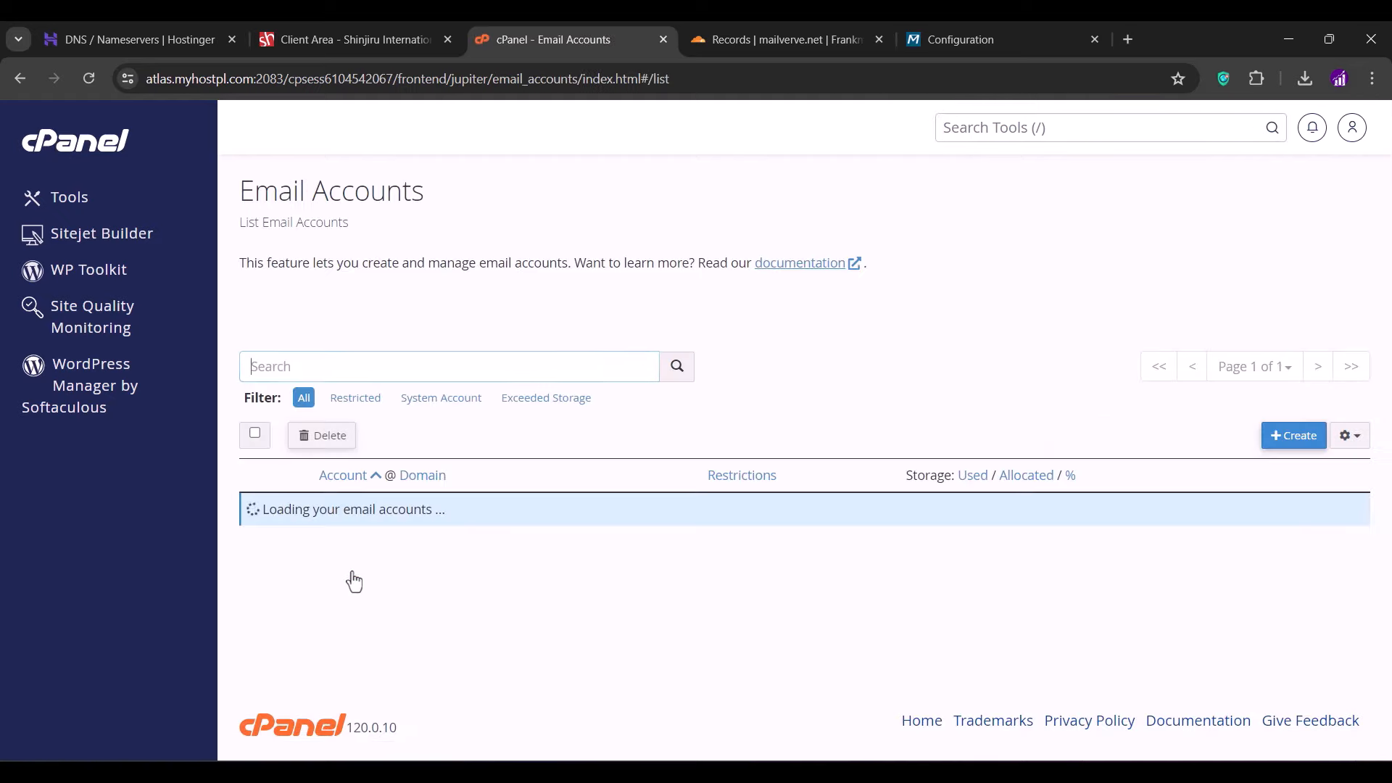
{"action": "left_click", "coordinate": [1292, 436]}
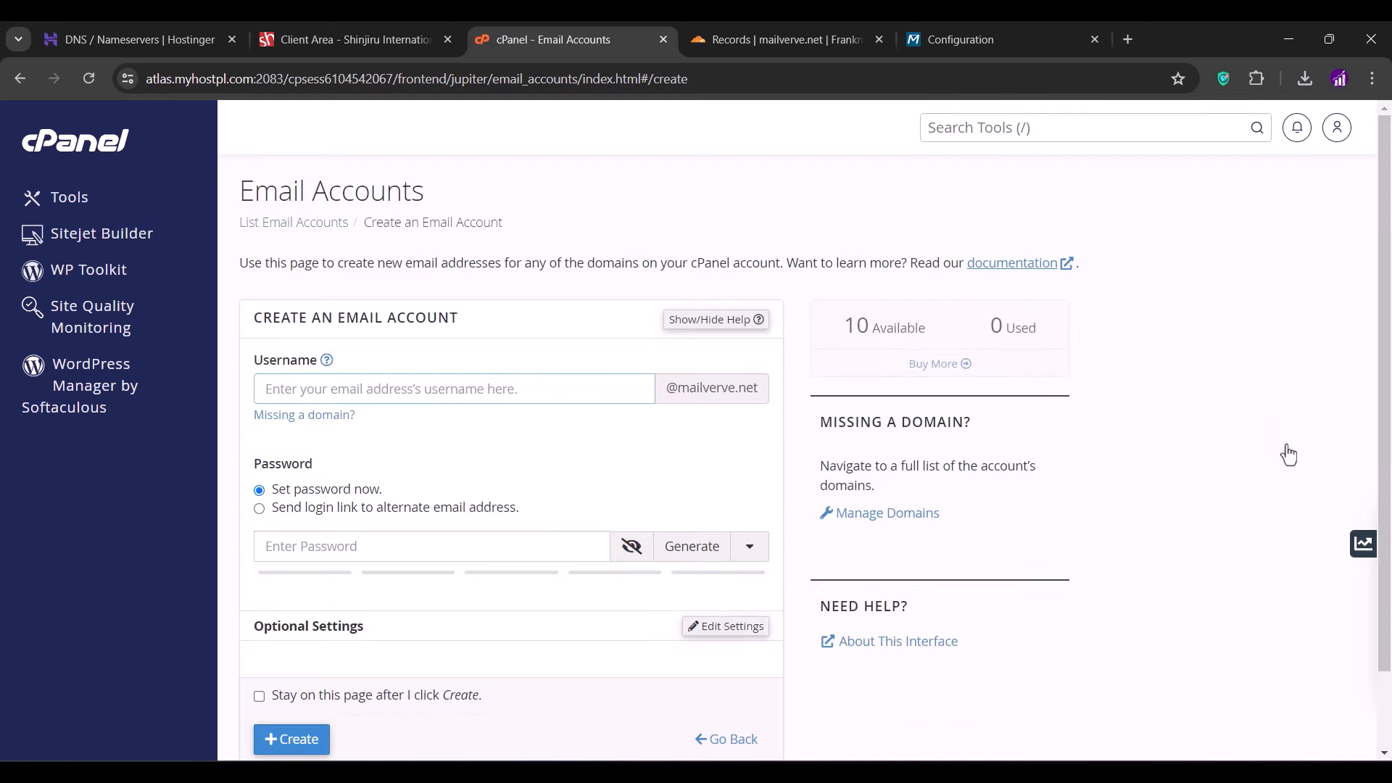
{"action": "type", "text": "admin"}
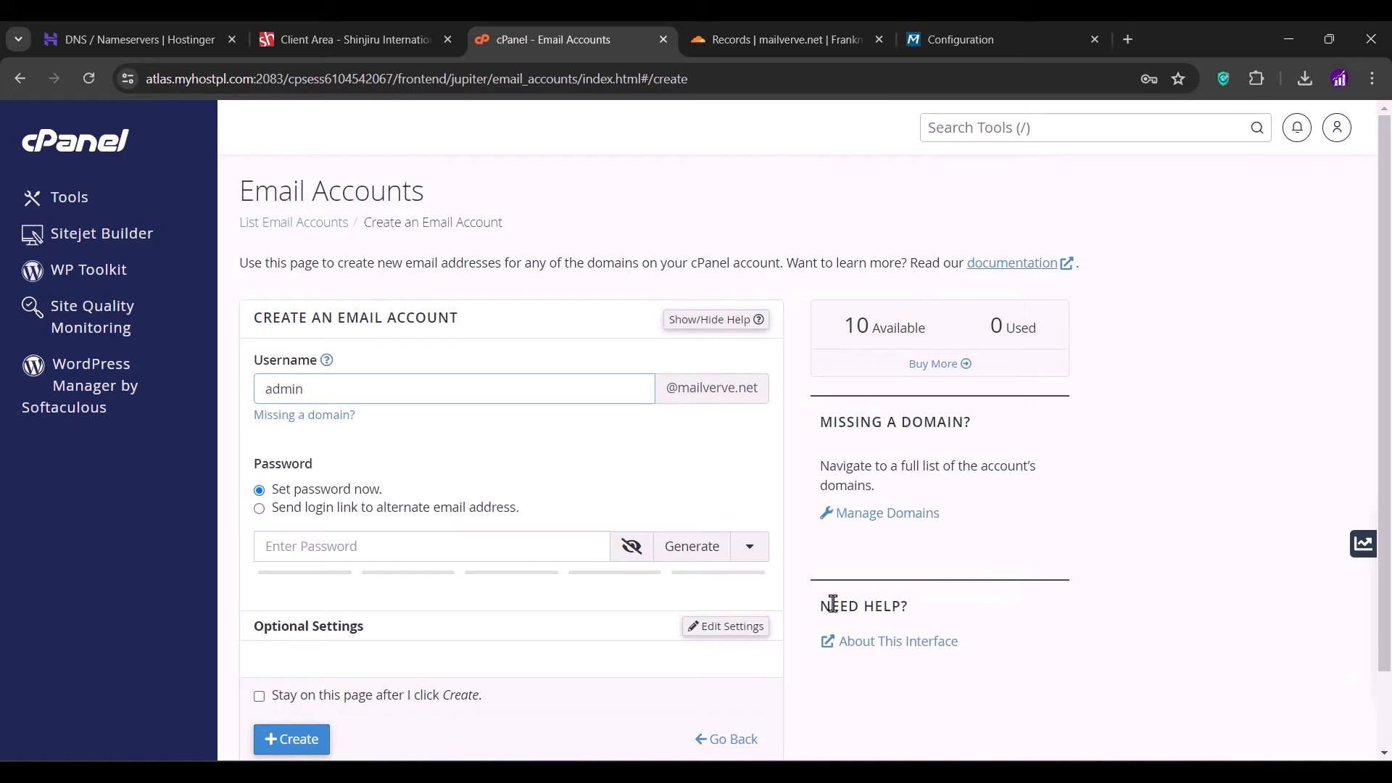
- Generate a strong password, create the admin mailbox, and copy its address
{"action": "left_click", "coordinate": [714, 562]}
{"action": "left_click", "coordinate": [643, 557]}
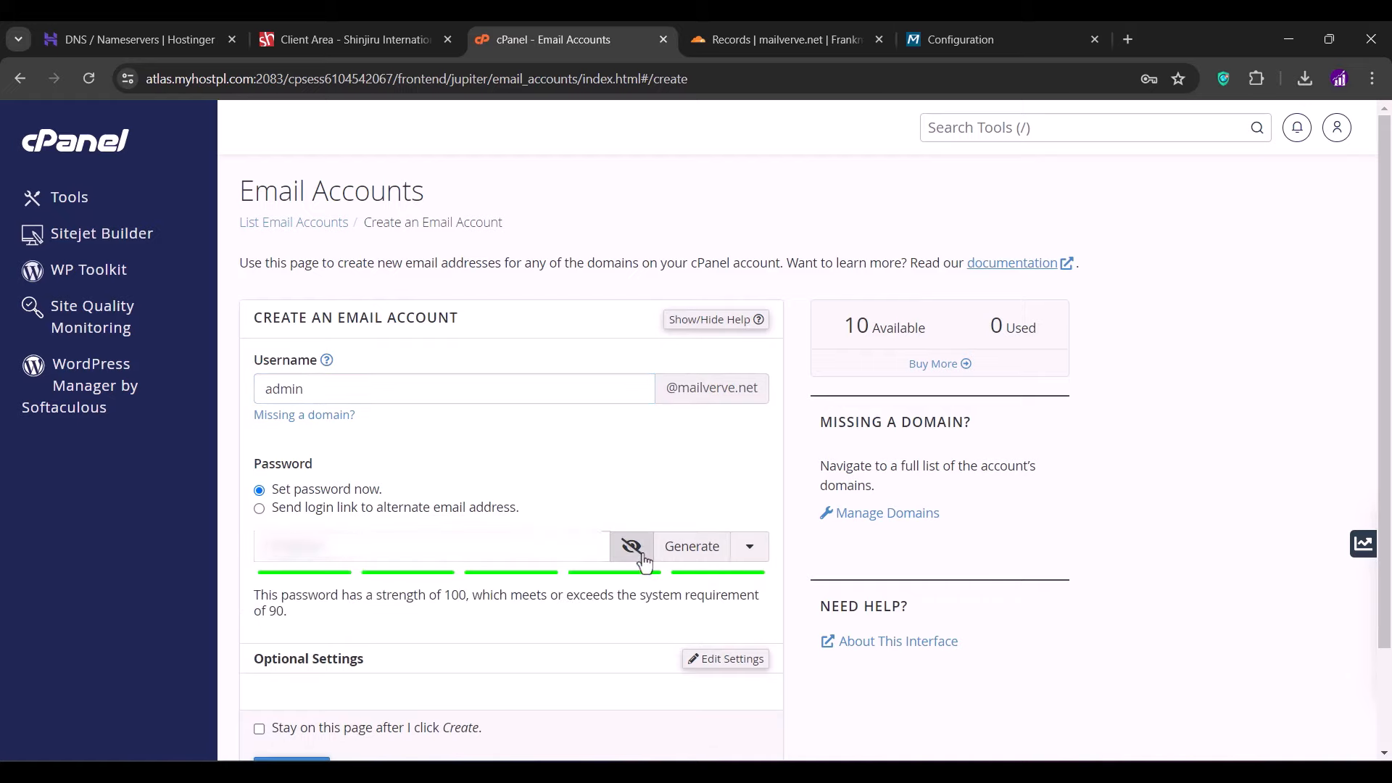
{"action": "scroll", "coordinate": [722, 510], "scroll_direction": "down", "scroll_amount": 1}
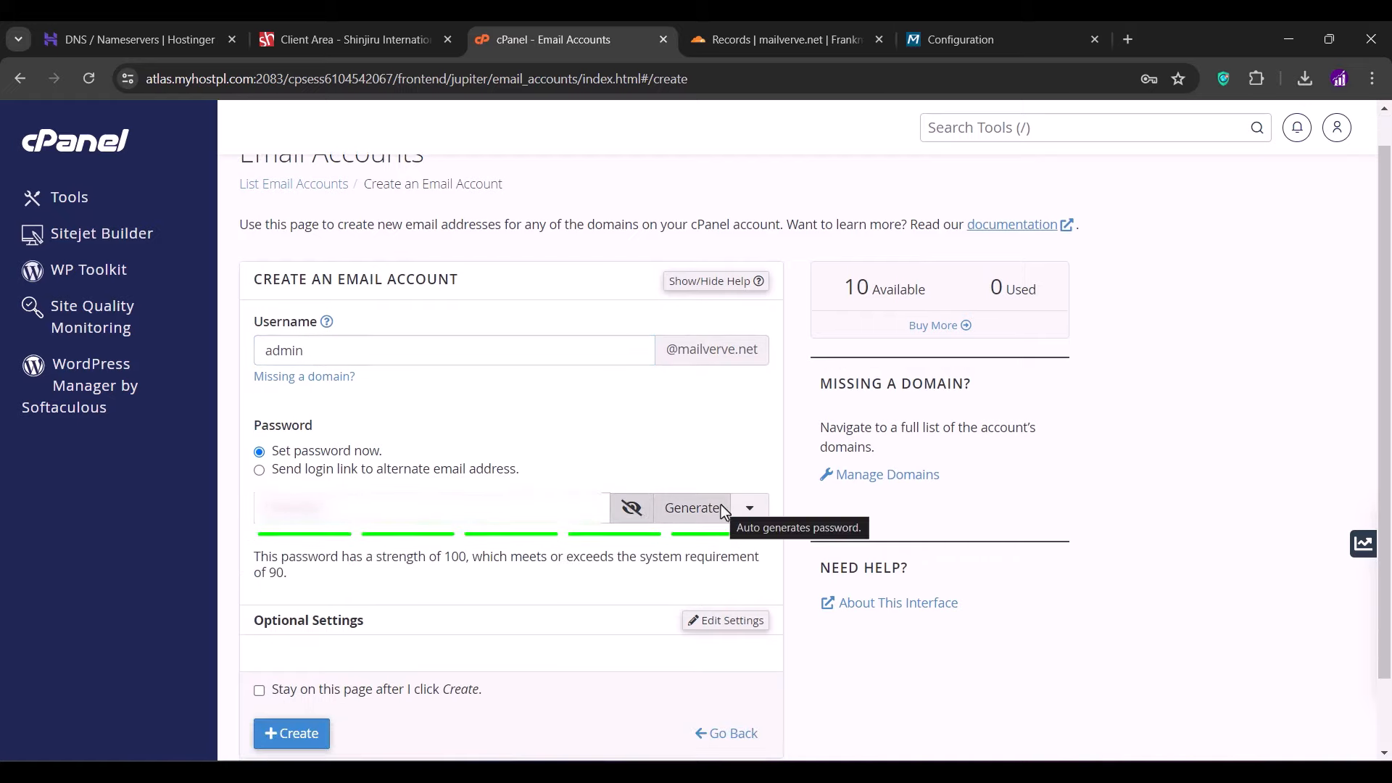
{"action": "scroll", "coordinate": [722, 510], "scroll_direction": "down", "scroll_amount": 2}
{"action": "left_click", "coordinate": [697, 436]}
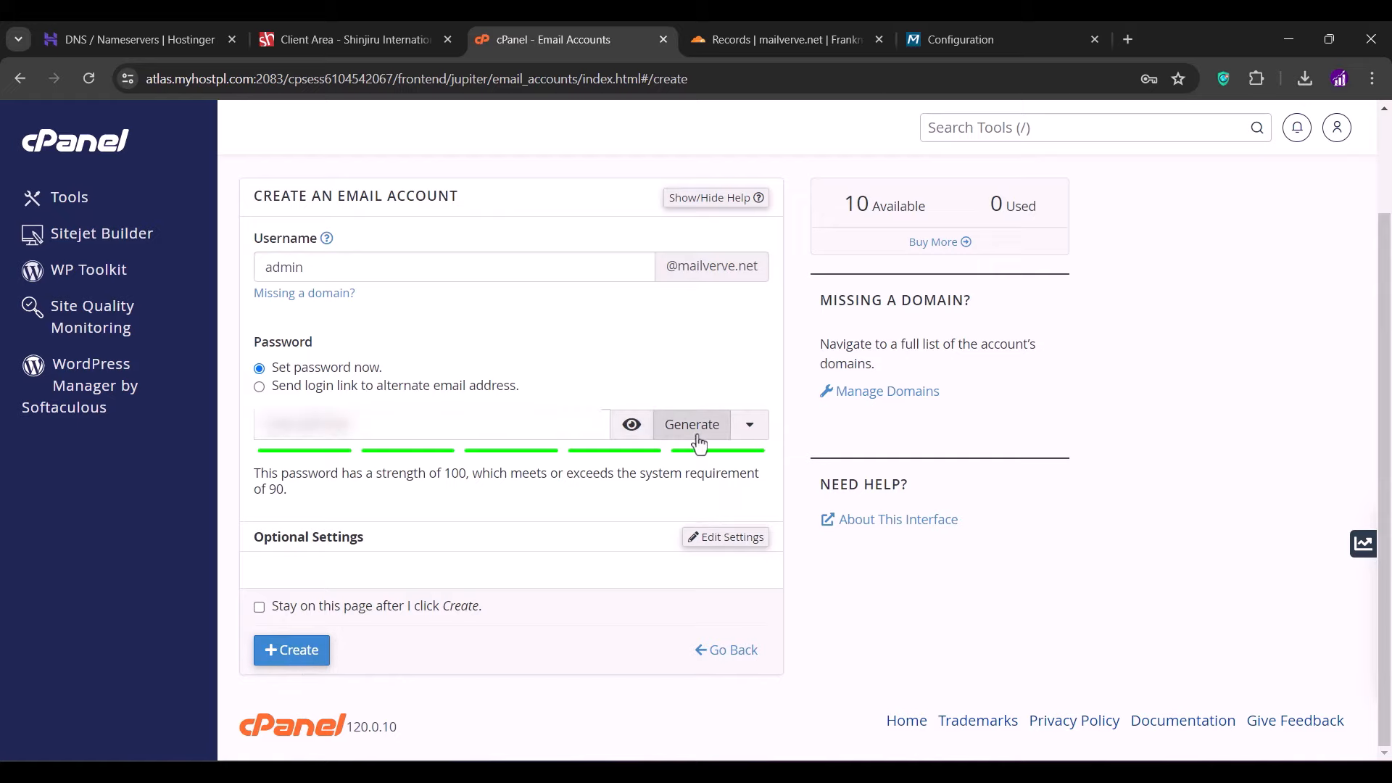
{"action": "left_click", "coordinate": [297, 651]}
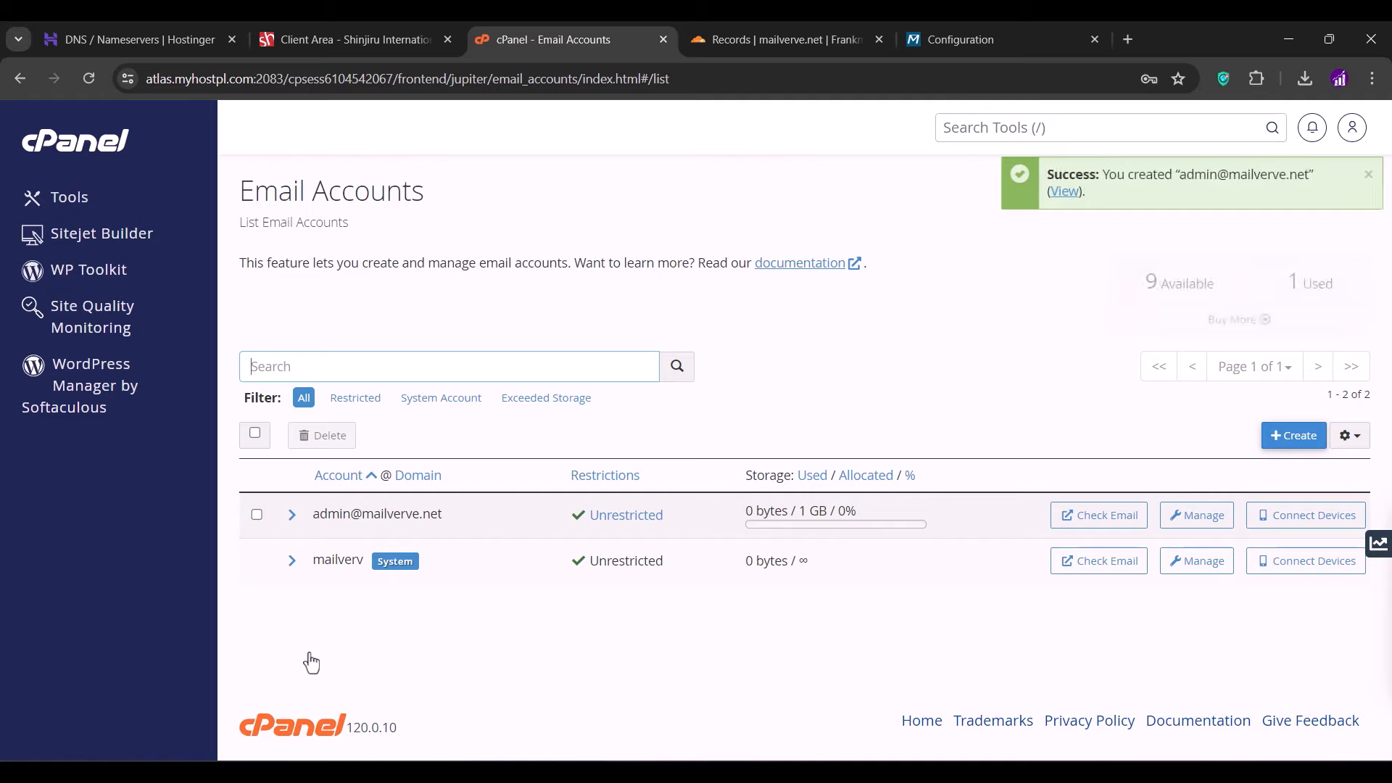
{"action": "left_click_drag", "start_coordinate": [452, 511], "coordinate": [316, 528]}
{"action": "key", "text": "ctrl+c"}
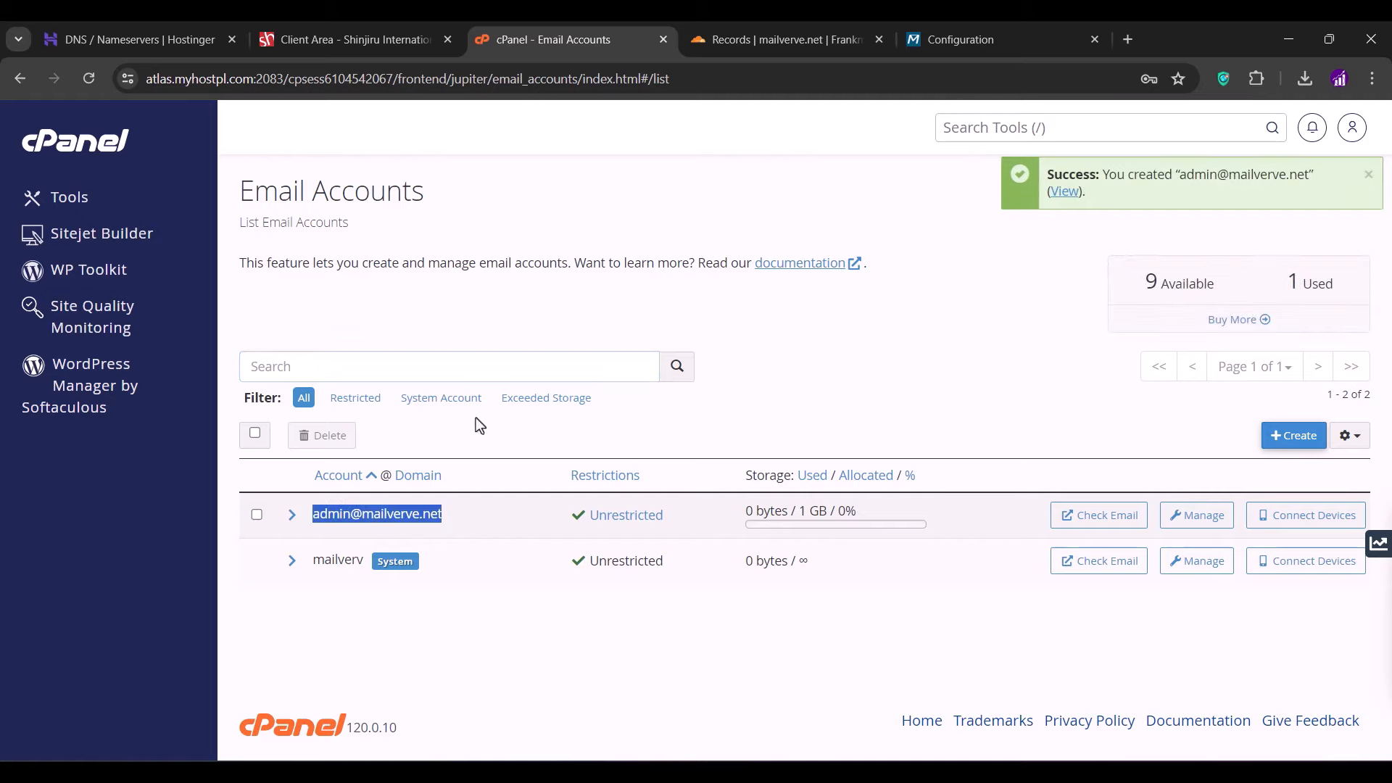
{"action": "left_click", "coordinate": [957, 52]}
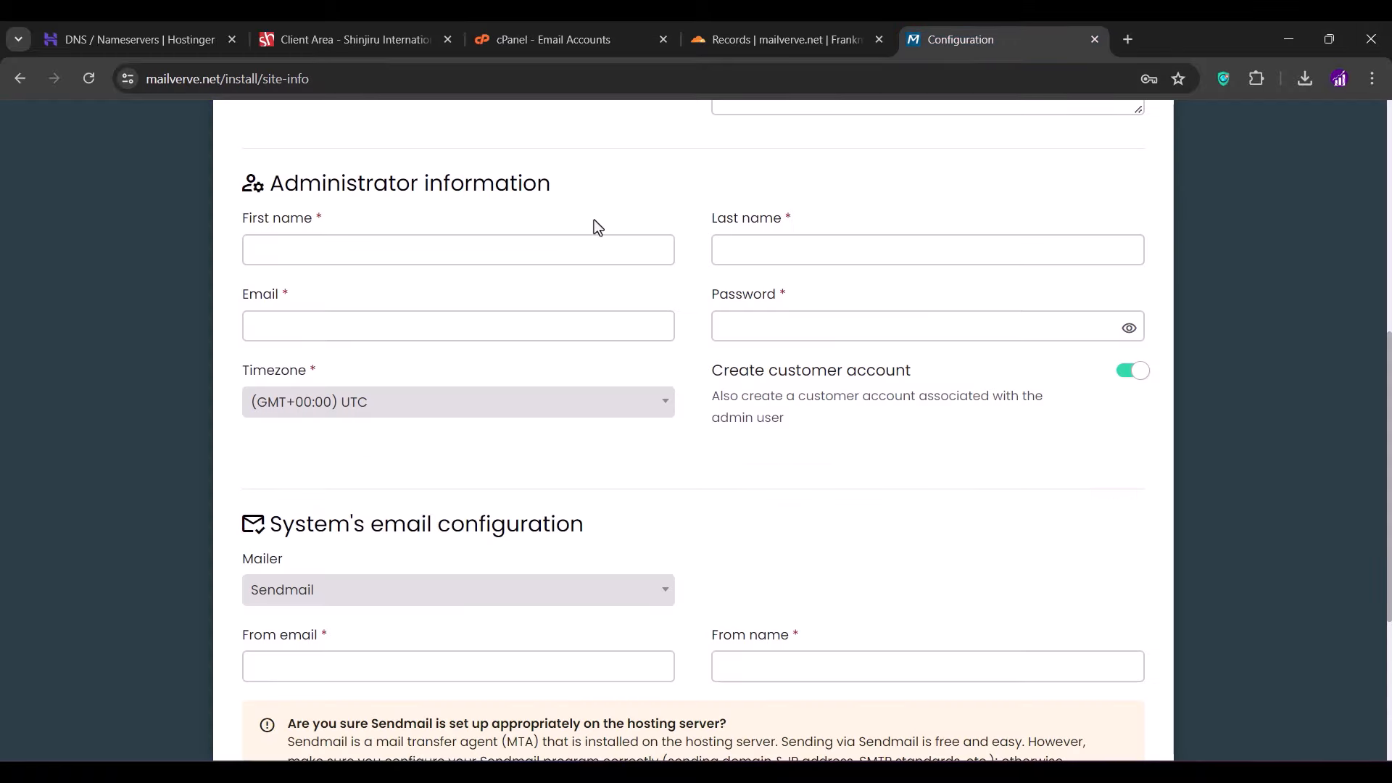
- Enter the administrator's first and last name, paste the admin e-mail, and set a password
{"action": "left_click", "coordinate": [430, 246]}
{"action": "type", "text": "Frank"}
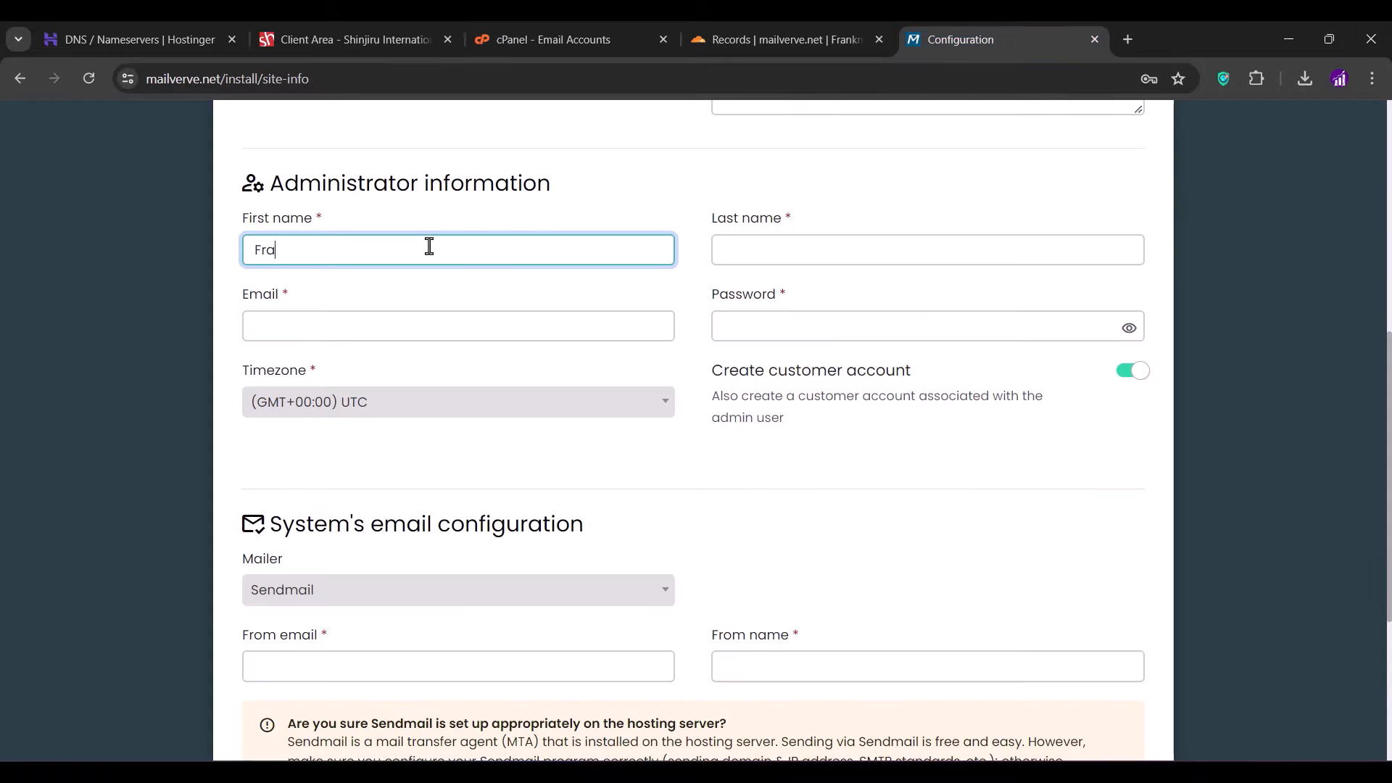
{"action": "key", "text": "Tab"}
{"action": "type", "text": "Moss"}
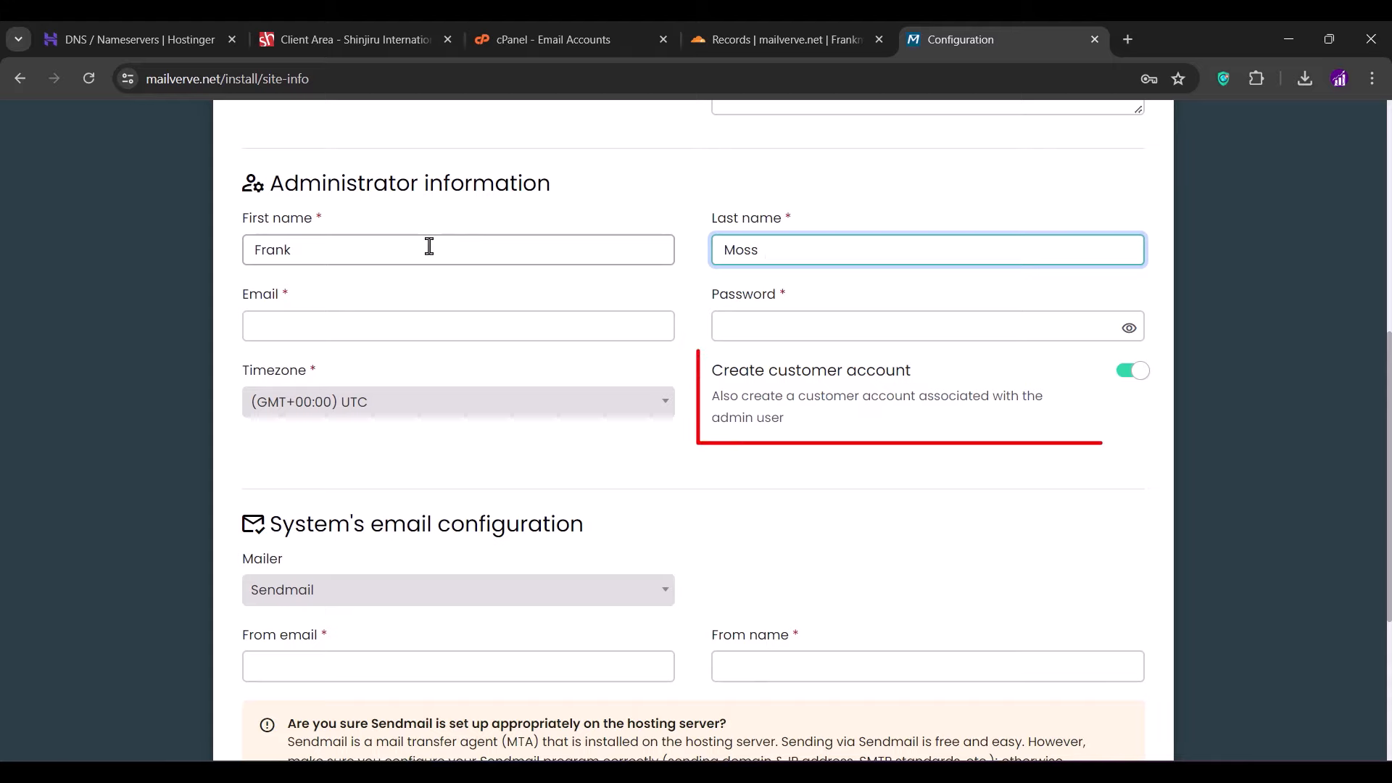
{"action": "key", "text": "Tab"}
{"action": "key", "text": "ctrl+v"}
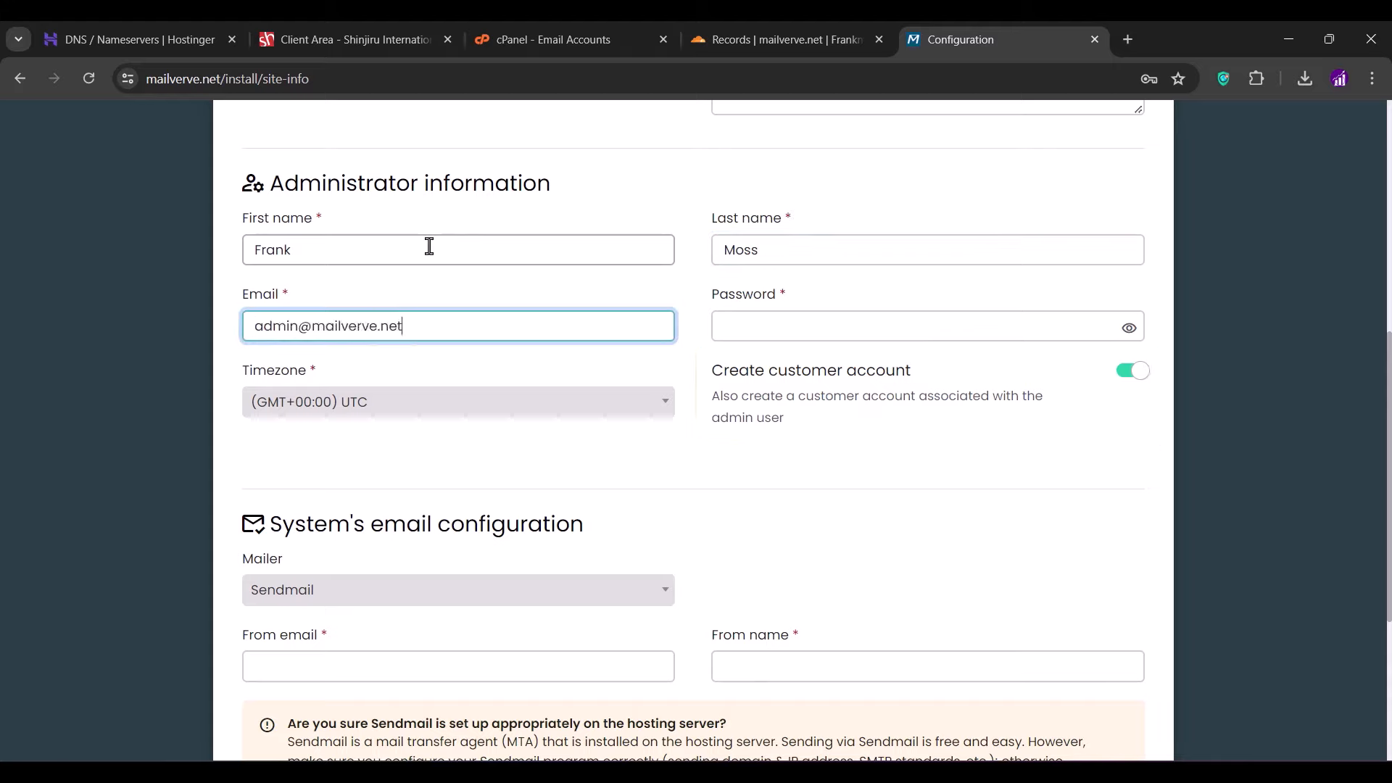
{"action": "left_click", "coordinate": [721, 330]}
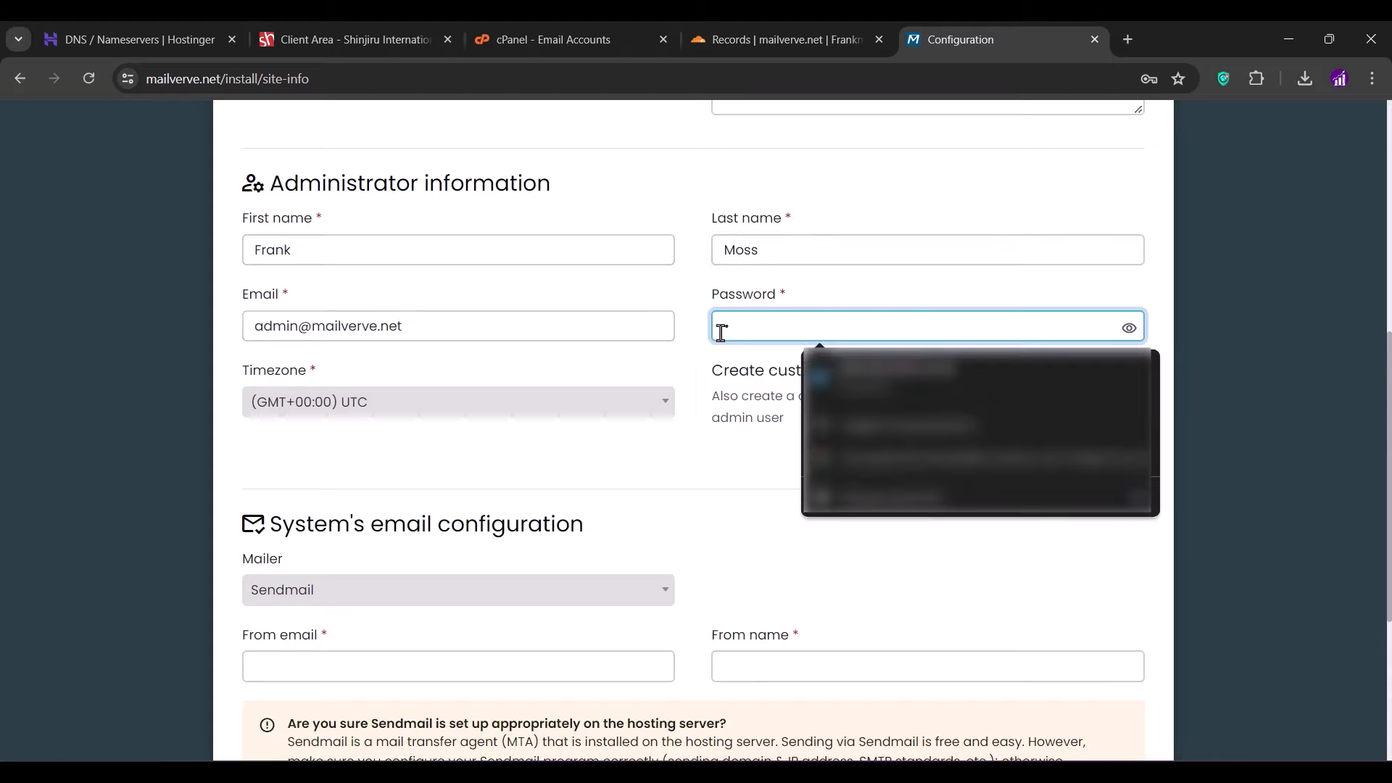
{"action": "type", "text": "***********"}
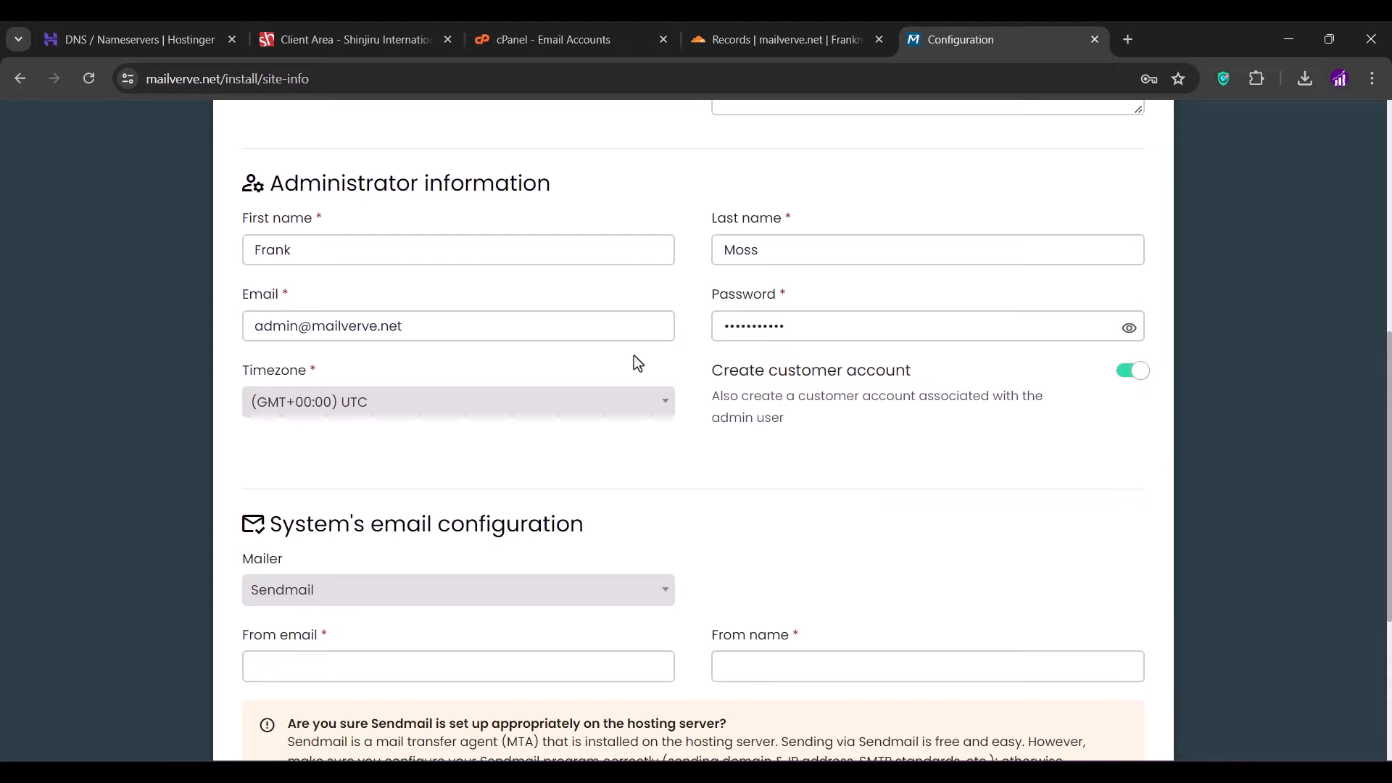
- Check the mailer options but leave the mailer set to Sendmail
{"action": "scroll", "coordinate": [638, 363], "scroll_direction": "down", "scroll_amount": 3}
{"action": "left_click", "coordinate": [635, 363]}
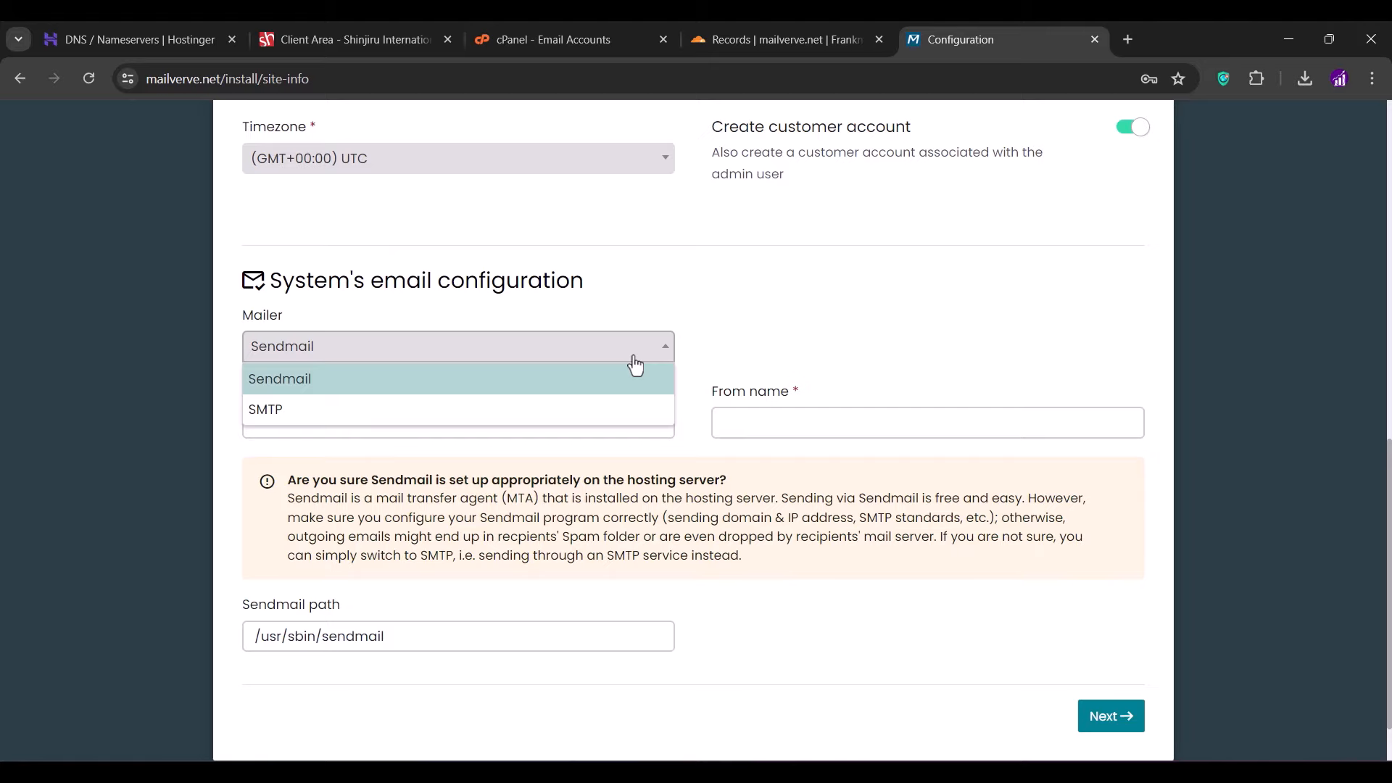
{"action": "left_click", "coordinate": [683, 323]}
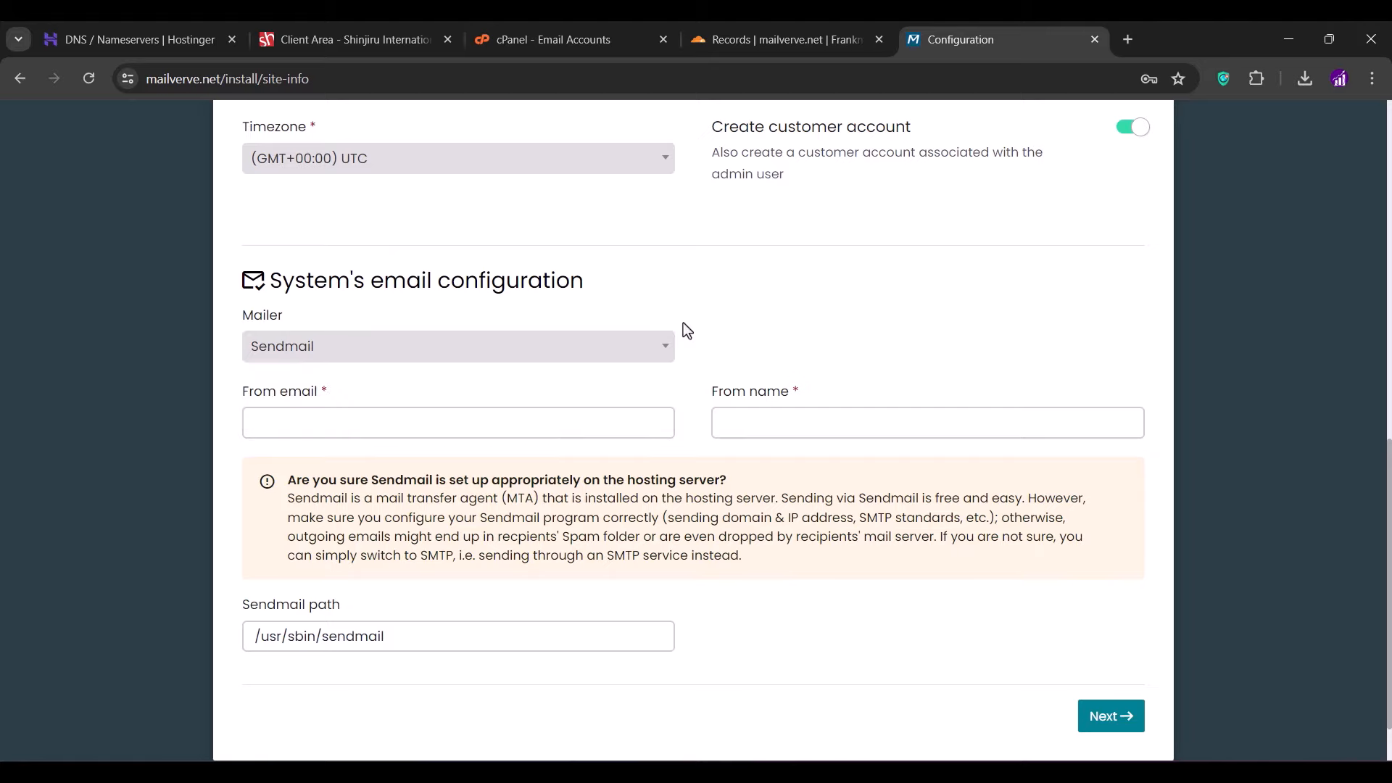
{"action": "scroll", "coordinate": [683, 324], "scroll_direction": "down", "scroll_amount": 1}
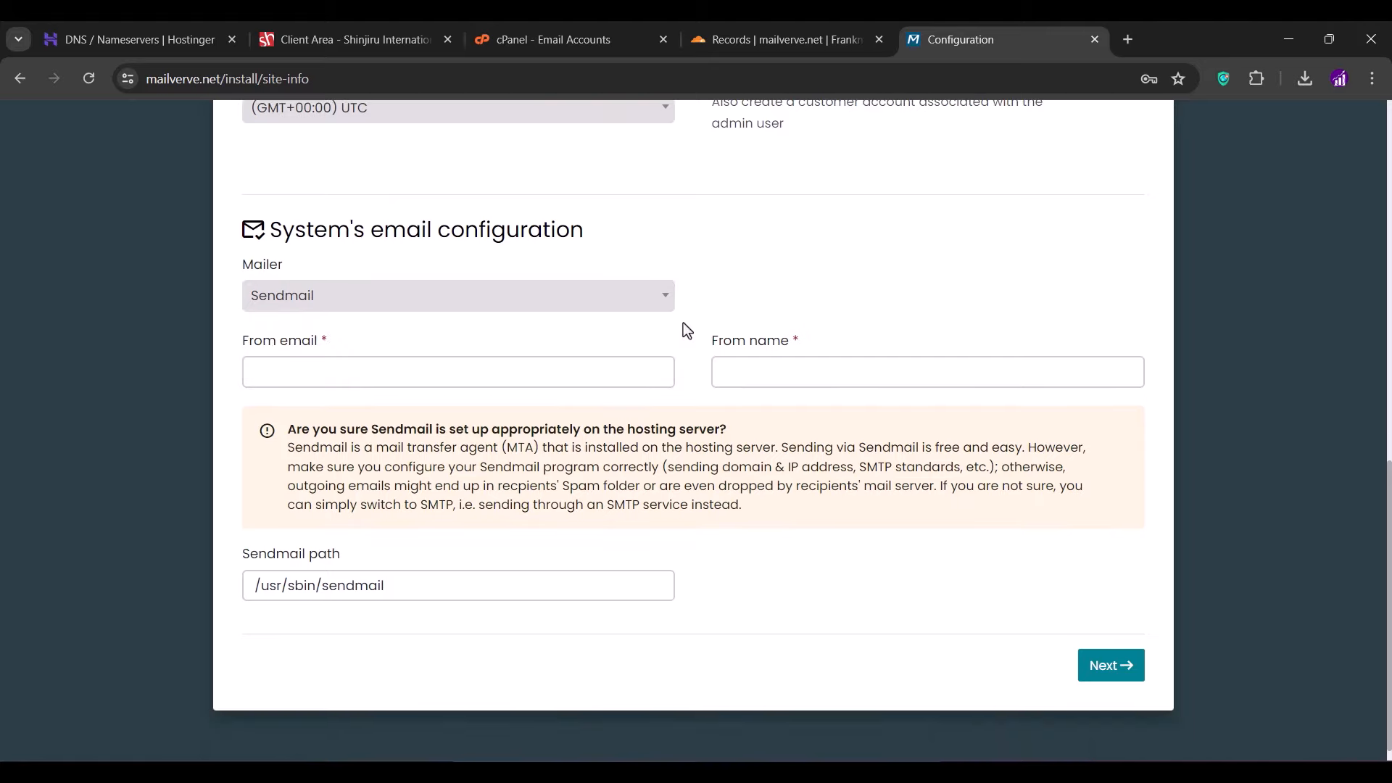
{"action": "left_click", "coordinate": [650, 300]}
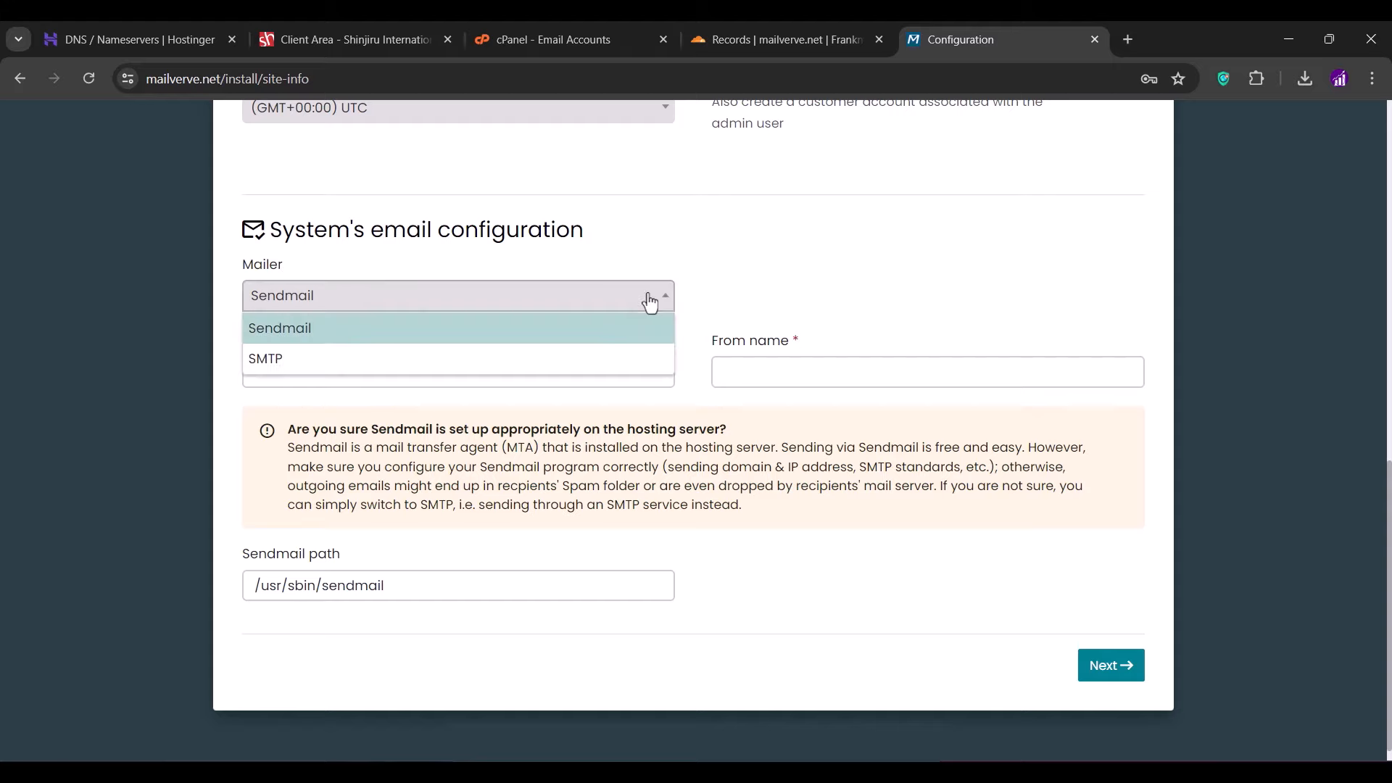
{"action": "left_click", "coordinate": [717, 274]}
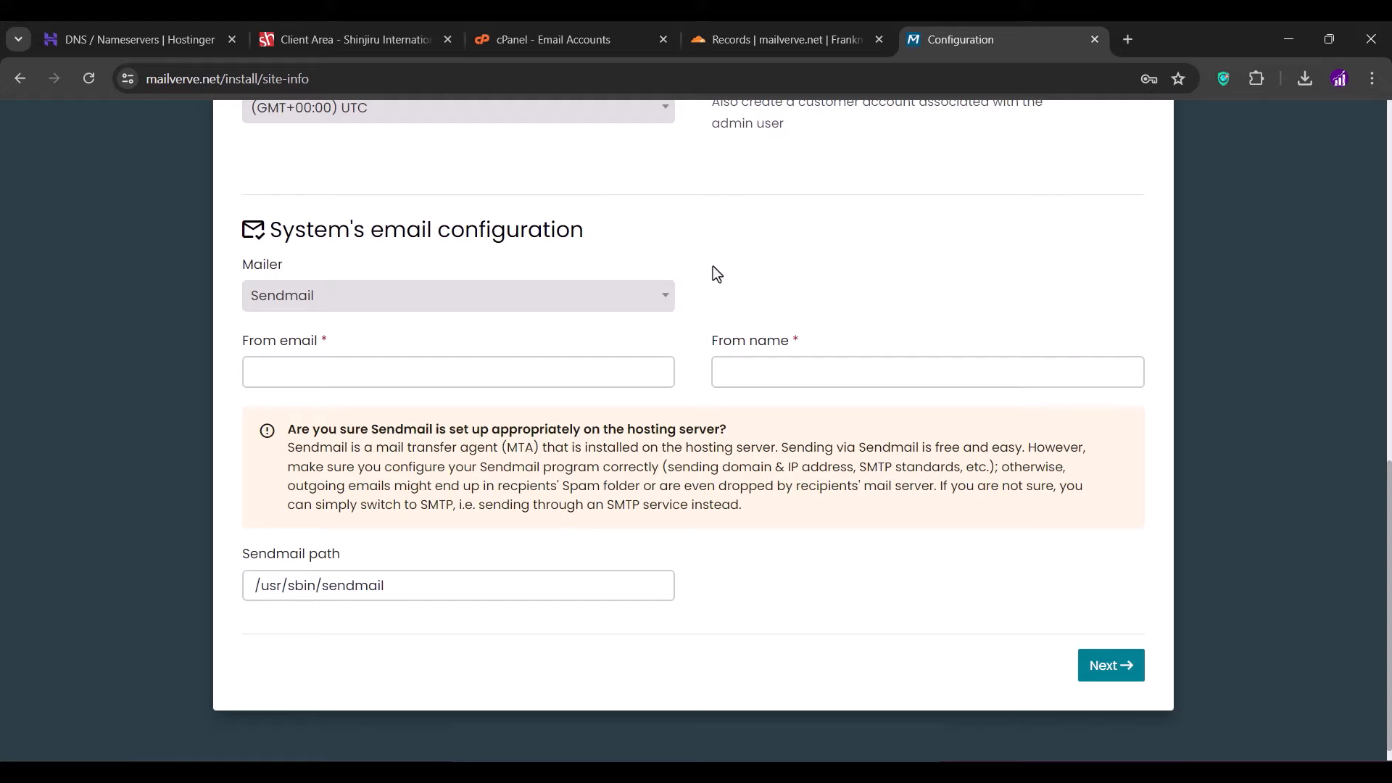
- Try the SMTP mailer option, then switch the mailer back to Sendmail
{"action": "left_click", "coordinate": [664, 300]}
{"action": "left_click", "coordinate": [616, 360]}
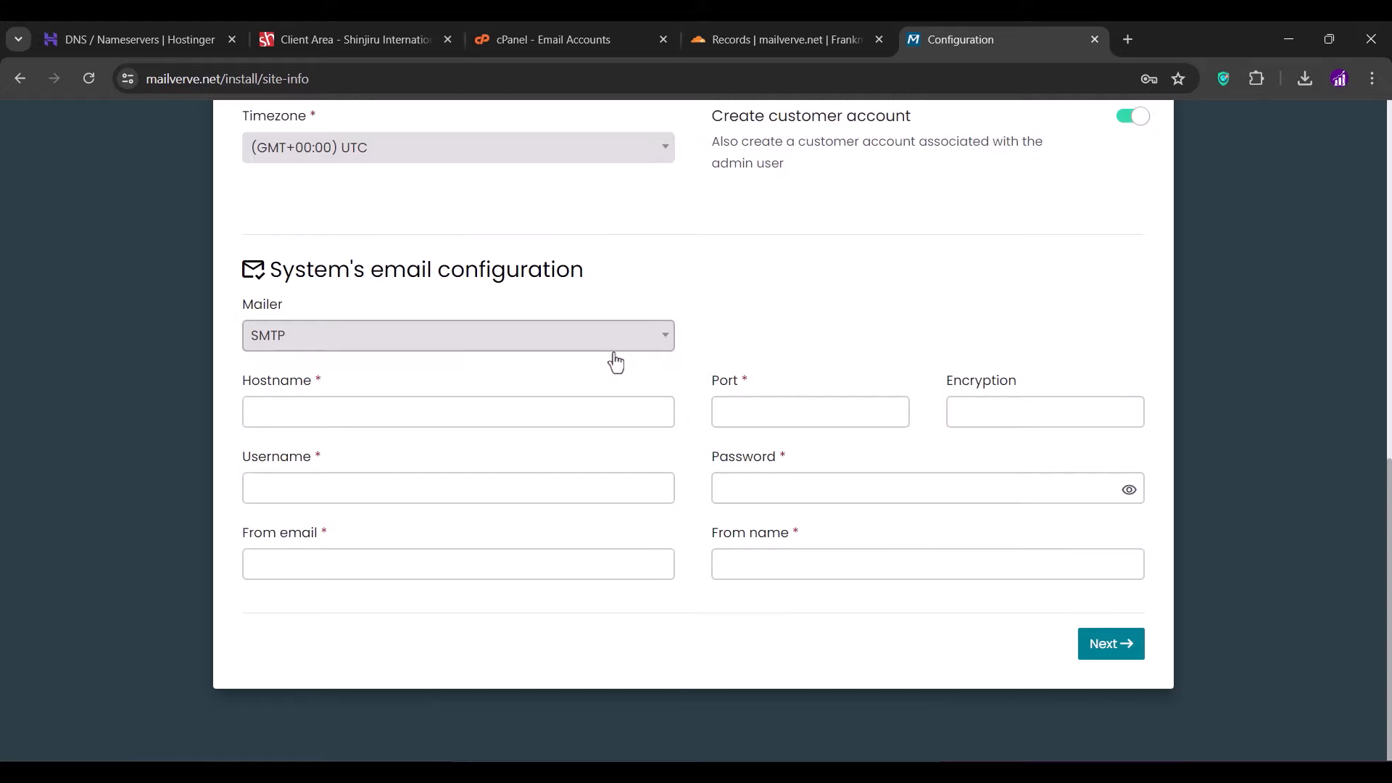
{"action": "left_click", "coordinate": [607, 339]}
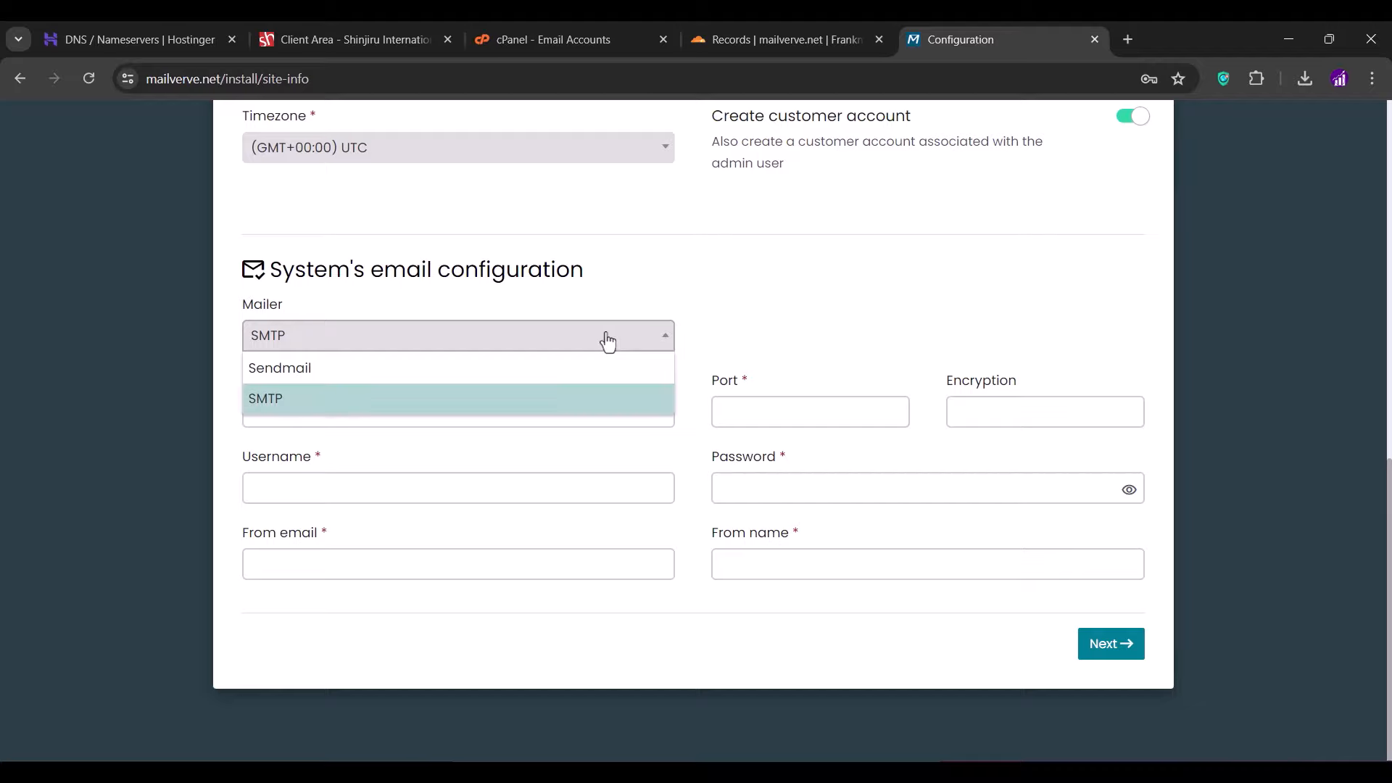
{"action": "left_click", "coordinate": [767, 280]}
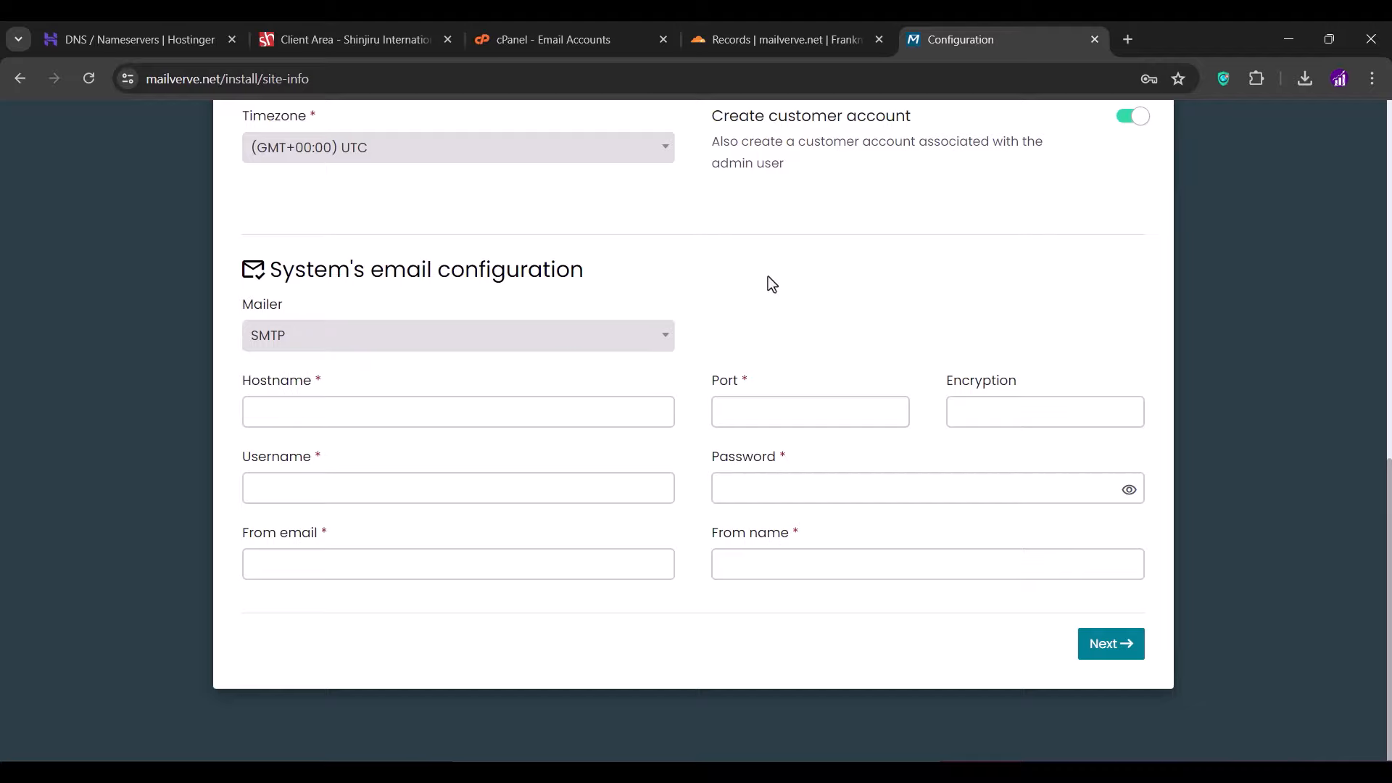
{"action": "left_click", "coordinate": [636, 348]}
{"action": "left_click", "coordinate": [590, 367]}
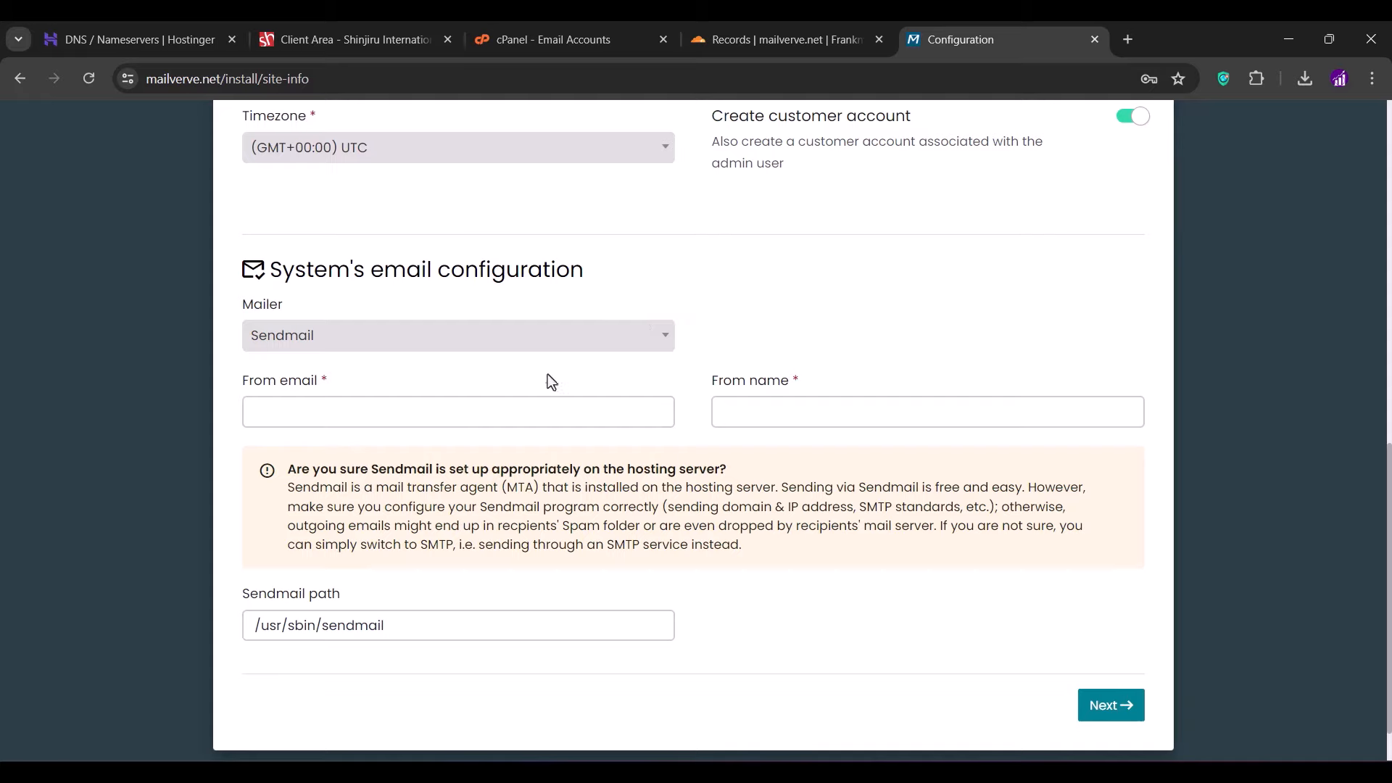
- Set the sender e-mail address and sender name Mailverve, then continue to database setup
{"action": "left_click", "coordinate": [467, 403]}
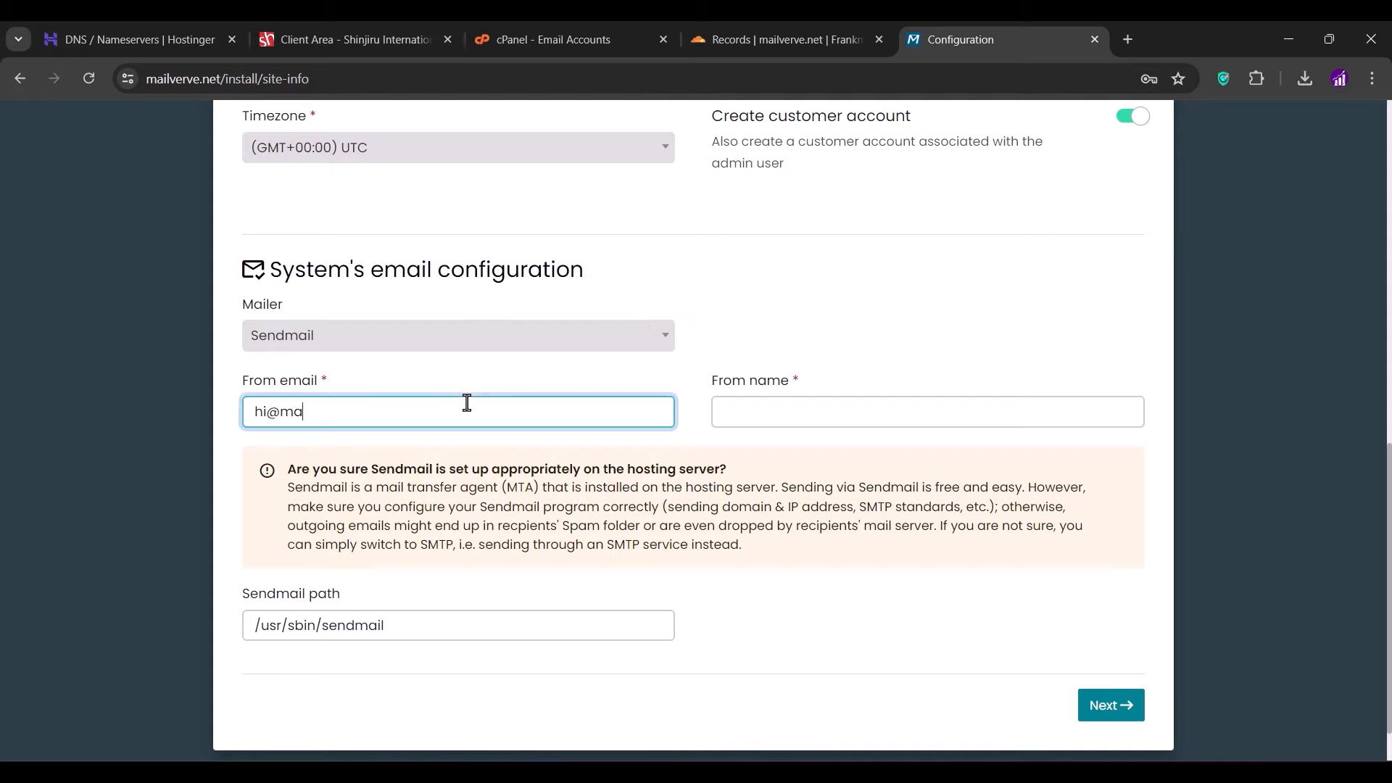
{"action": "left_click", "coordinate": [481, 388]}
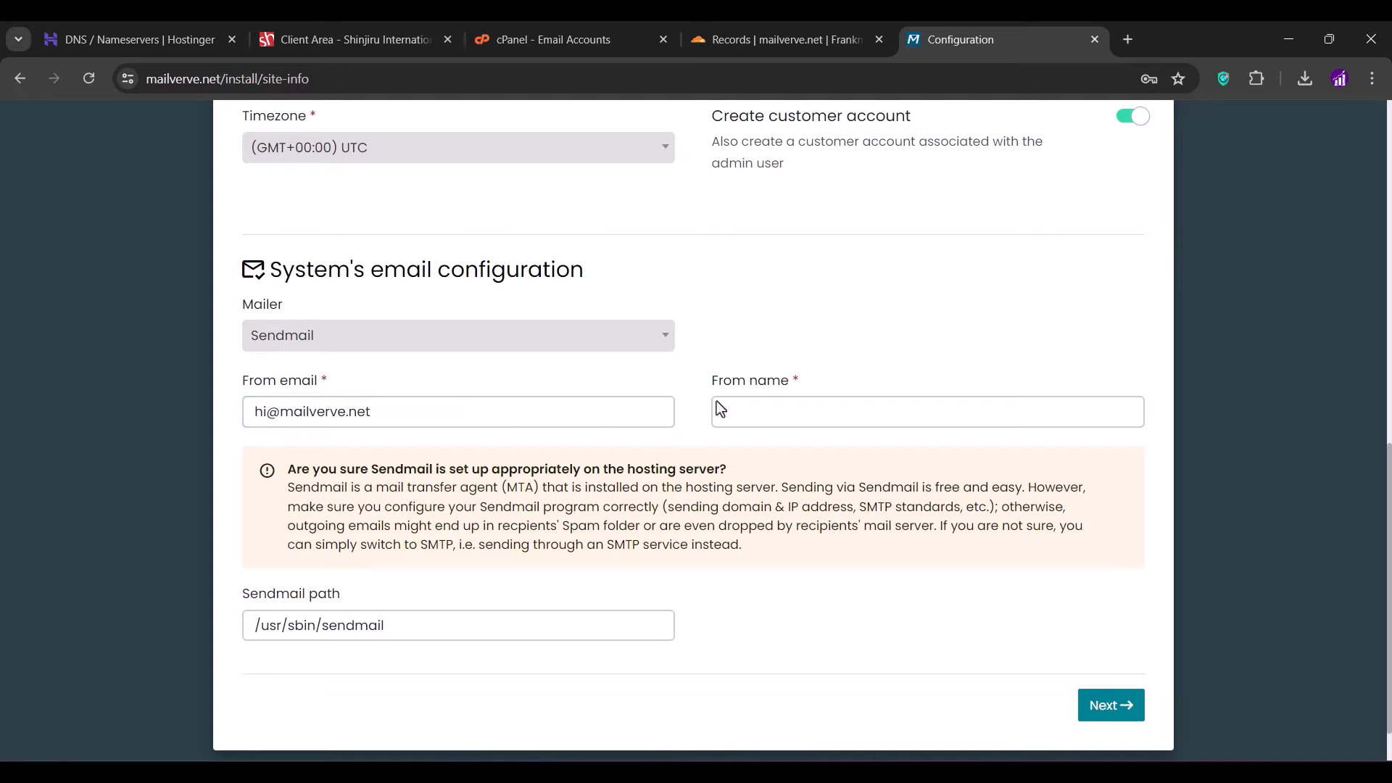
{"action": "left_click", "coordinate": [776, 406]}
{"action": "type", "text": "Mai"}
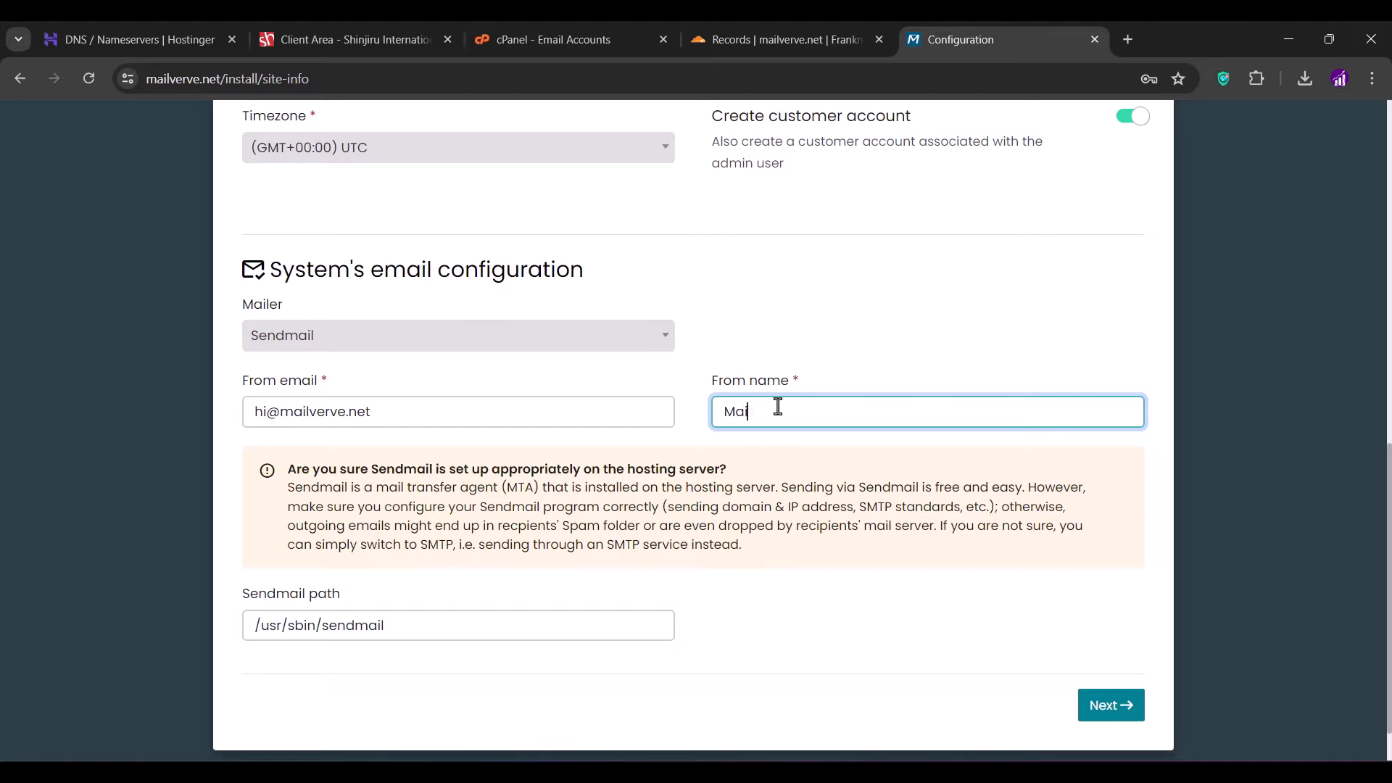
{"action": "type", "text": "lverve"}
{"action": "left_click", "coordinate": [655, 383]}
{"action": "scroll", "coordinate": [656, 386], "scroll_direction": "down", "scroll_amount": 1}
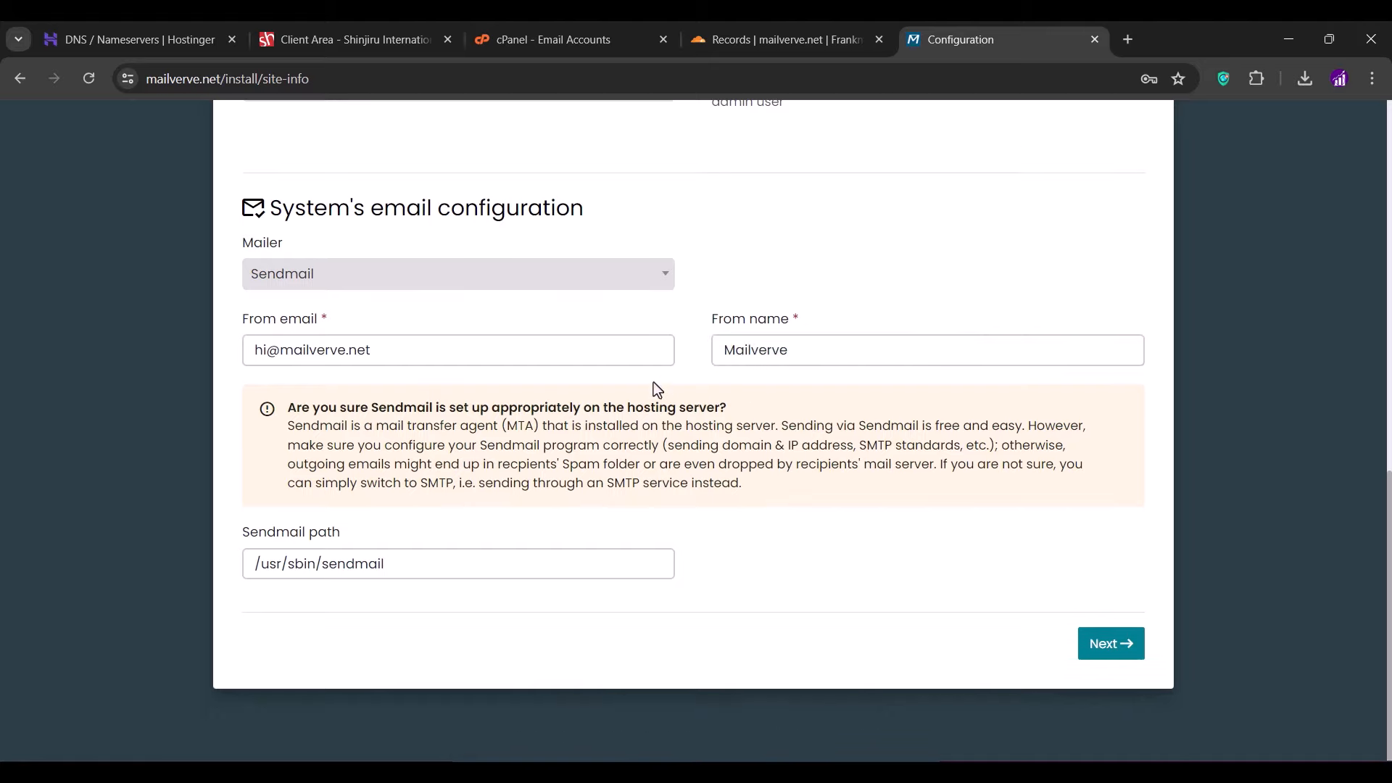
{"action": "left_click", "coordinate": [1101, 649]}
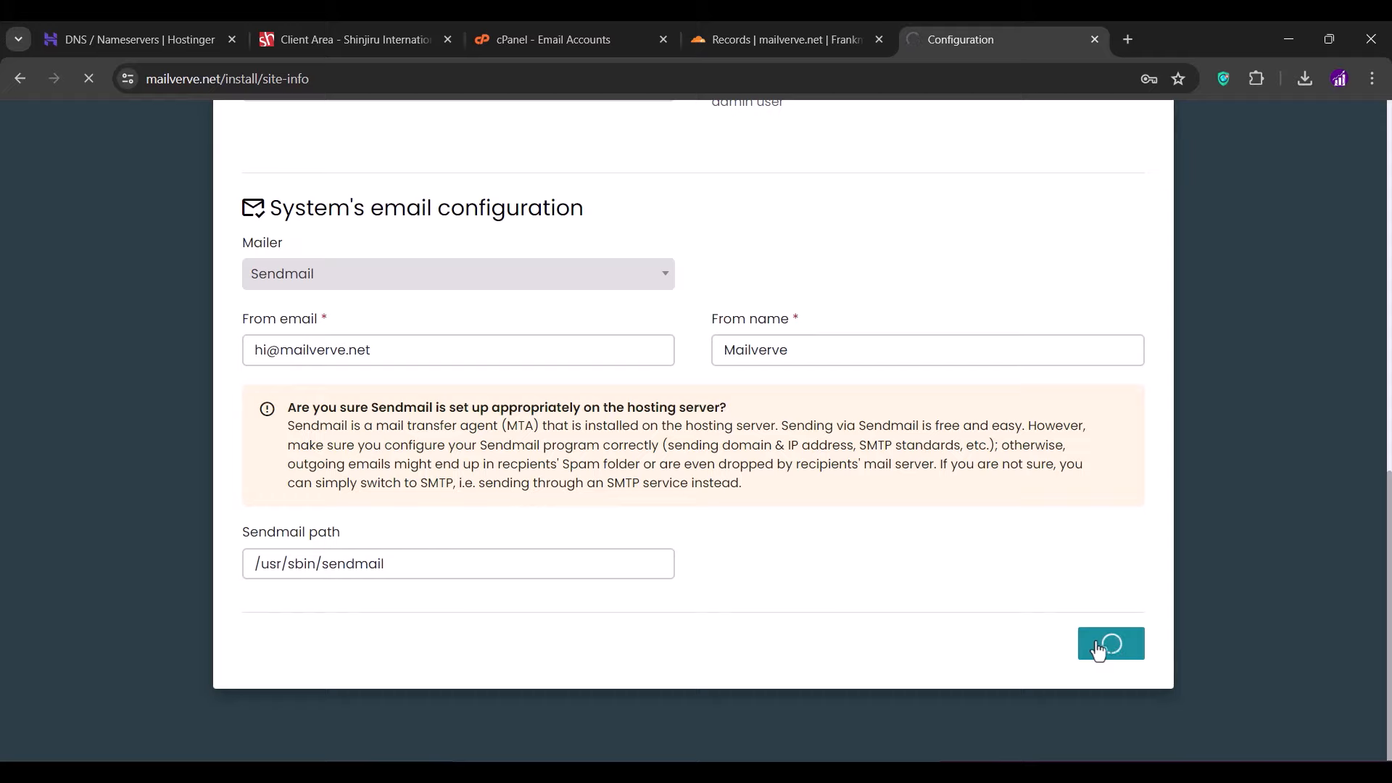
{"action": "scroll", "coordinate": [1098, 651], "scroll_direction": "down", "scroll_amount": 2}
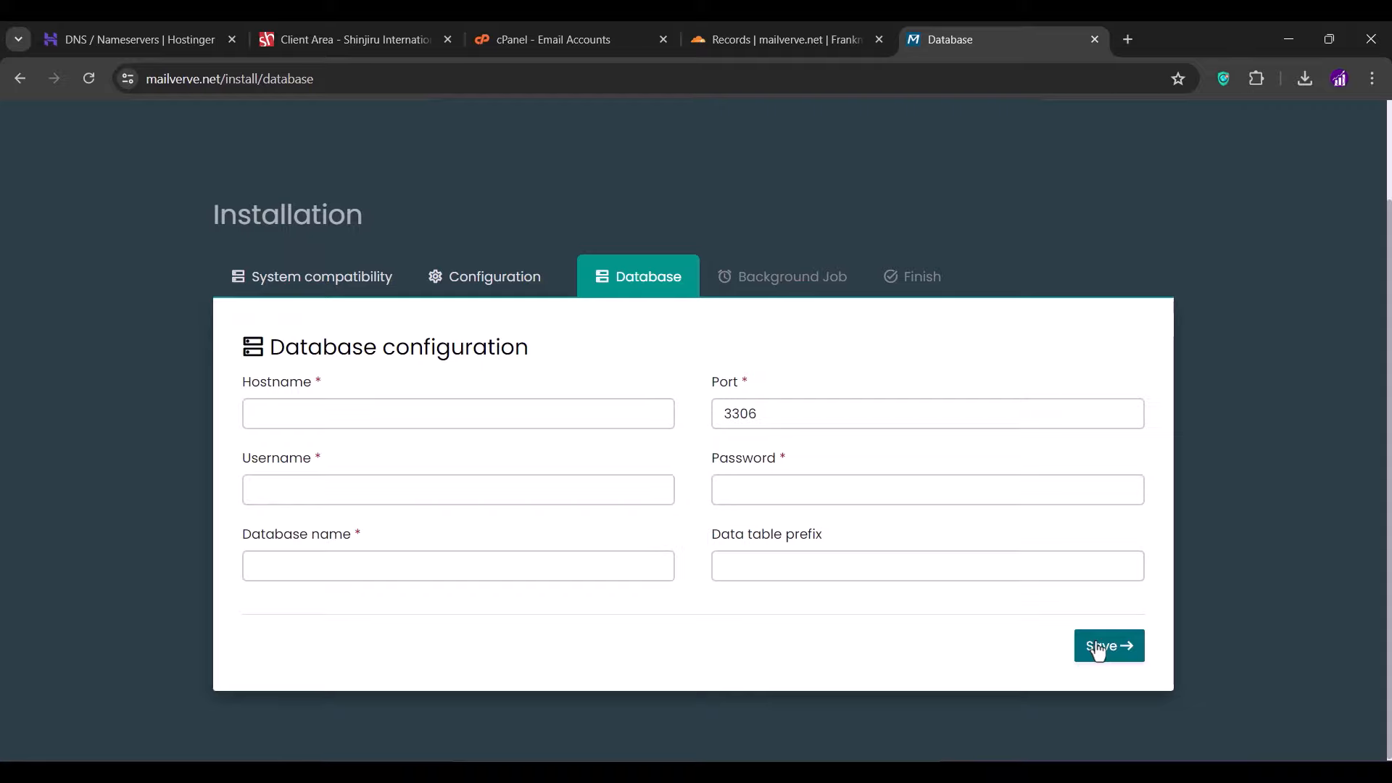
{"action": "left_click", "coordinate": [591, 41]}
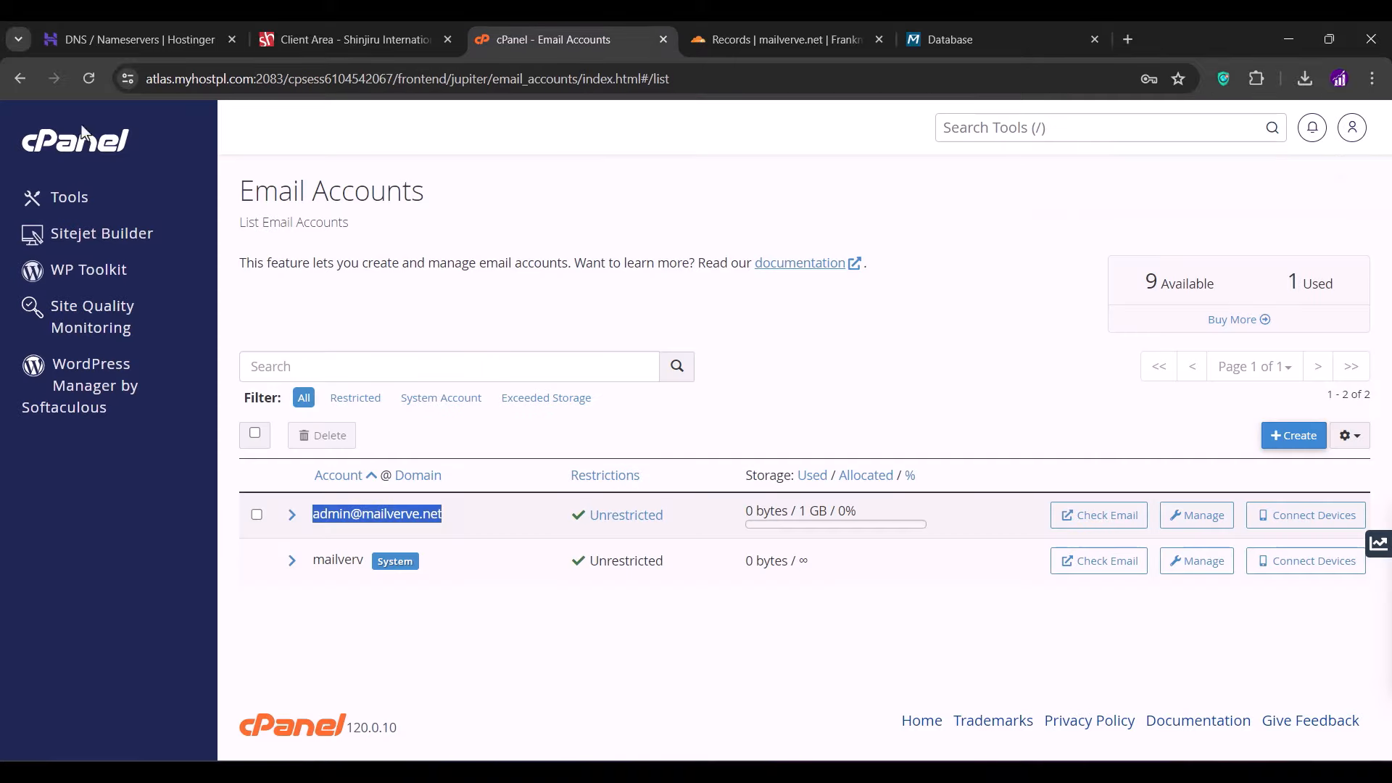
- Create the emaildb database in cPanel's Database Wizard
{"action": "left_click", "coordinate": [46, 152]}
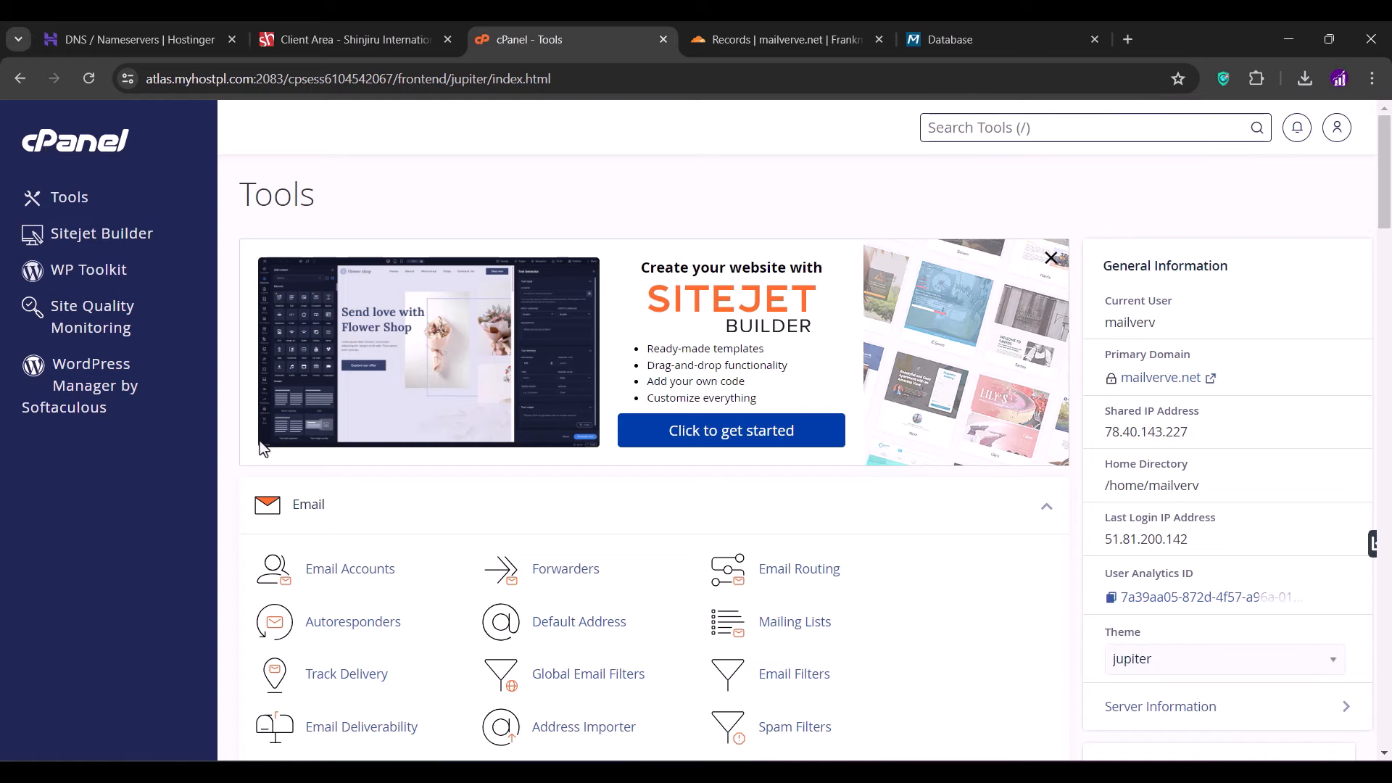
{"action": "scroll", "coordinate": [341, 388], "scroll_direction": "down", "scroll_amount": 10}
{"action": "scroll", "coordinate": [263, 449], "scroll_direction": "down", "scroll_amount": 5}
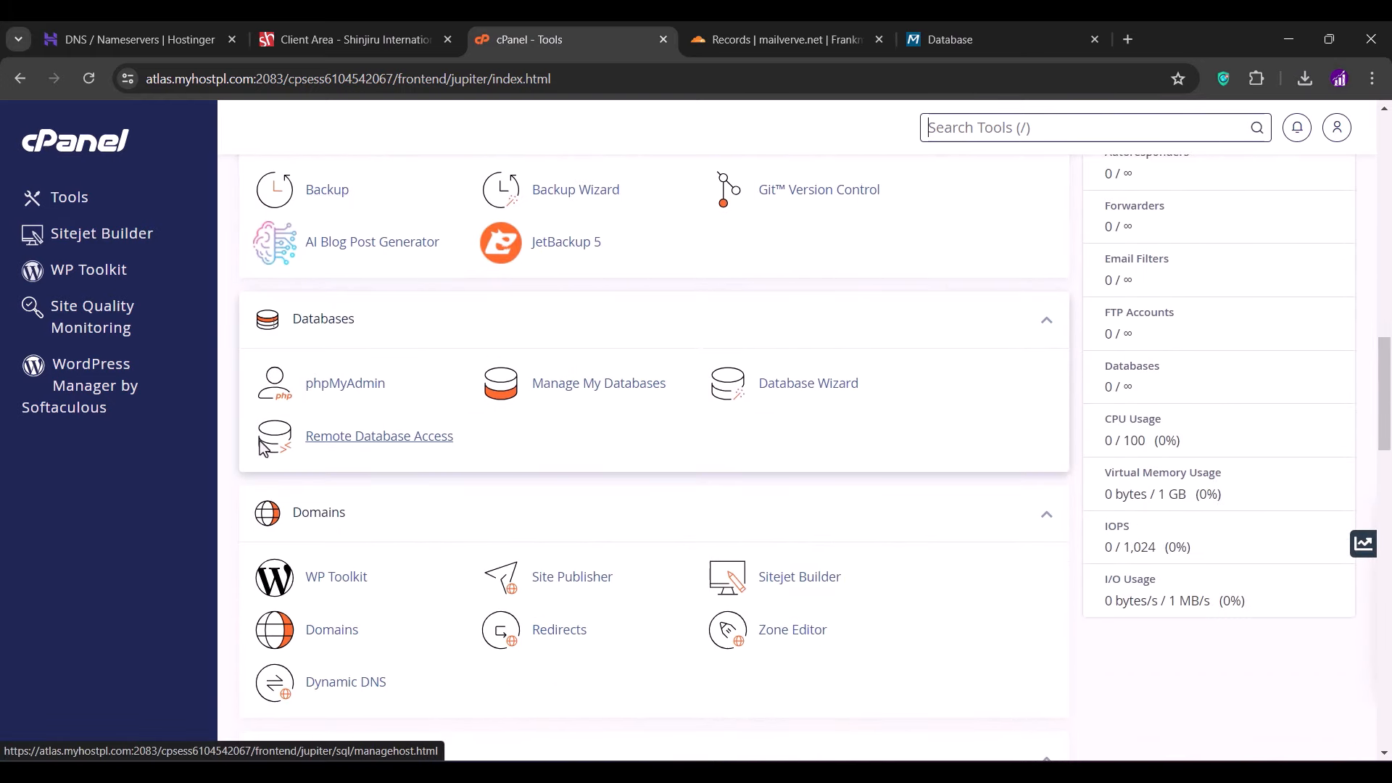
{"action": "left_click", "coordinate": [795, 381]}
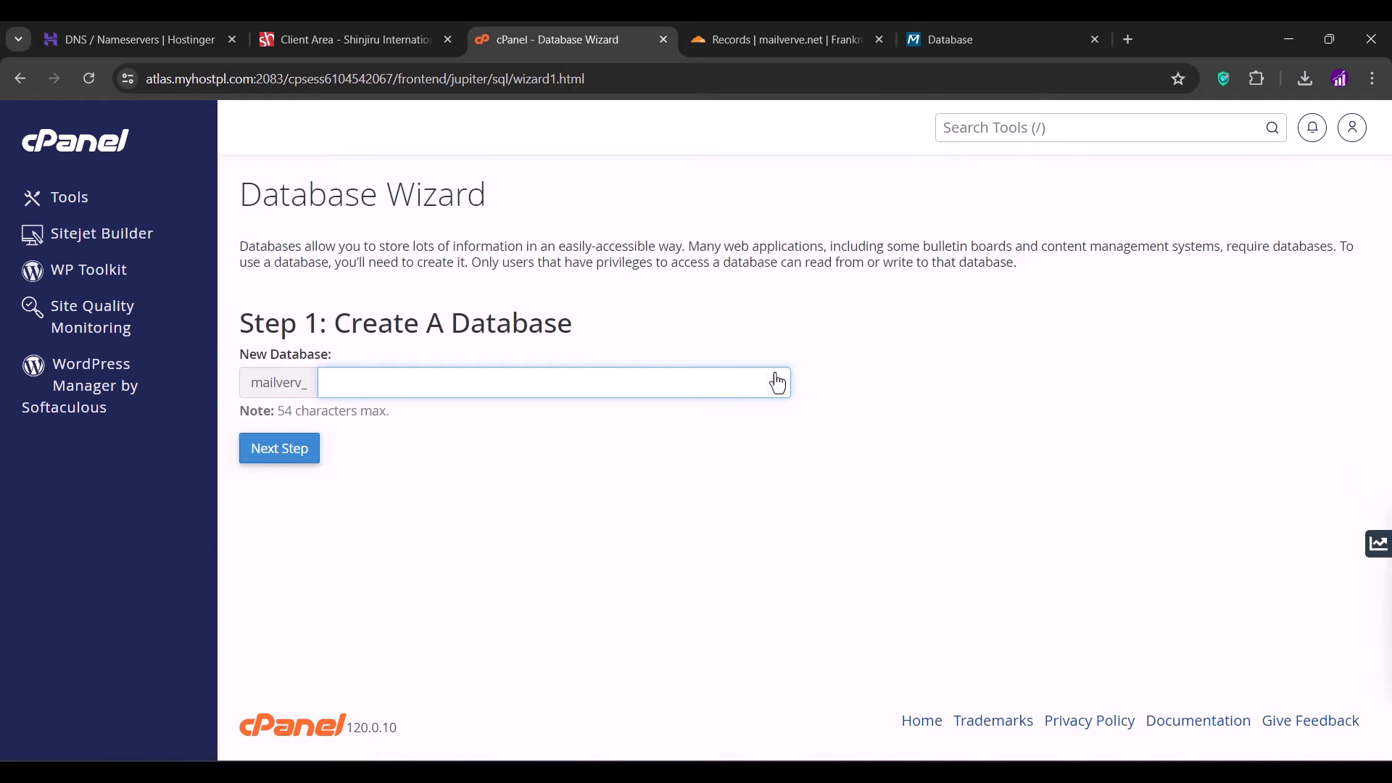
{"action": "type", "text": "emaildb"}
{"action": "key", "text": "ctrl+a"}
{"action": "key", "text": "ctrl+c"}
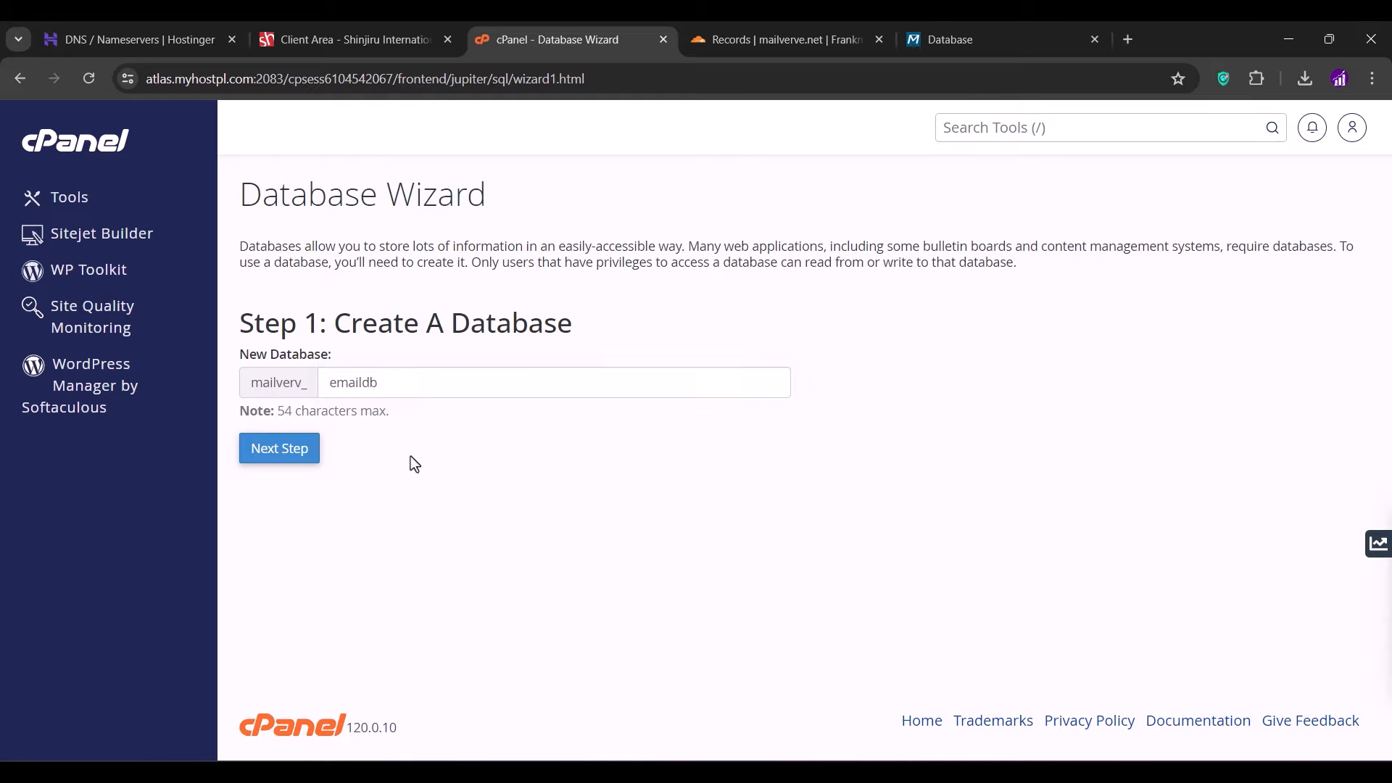
{"action": "left_click", "coordinate": [292, 454]}
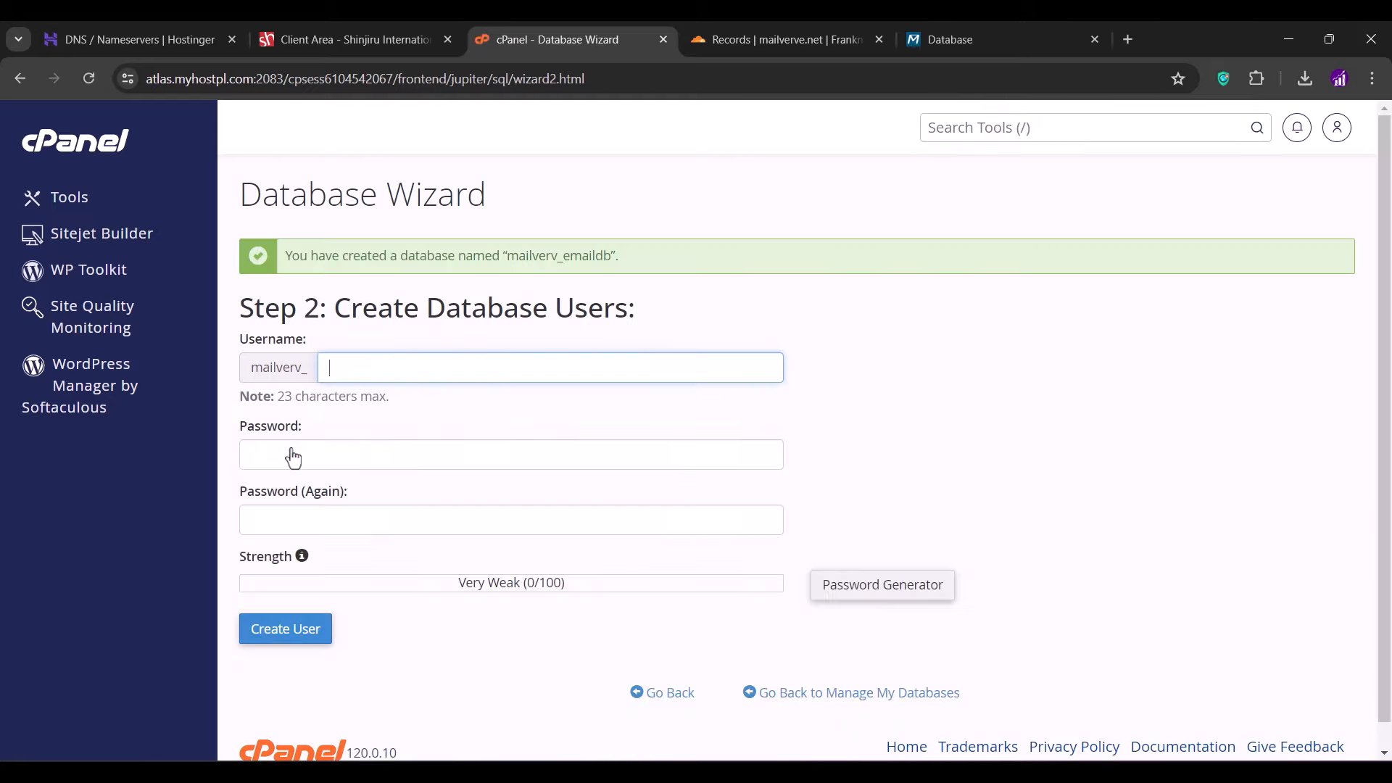
- Create database user emaildb with the pasted password
{"action": "key", "text": "ctrl+v"}
{"action": "left_click", "coordinate": [398, 412]}
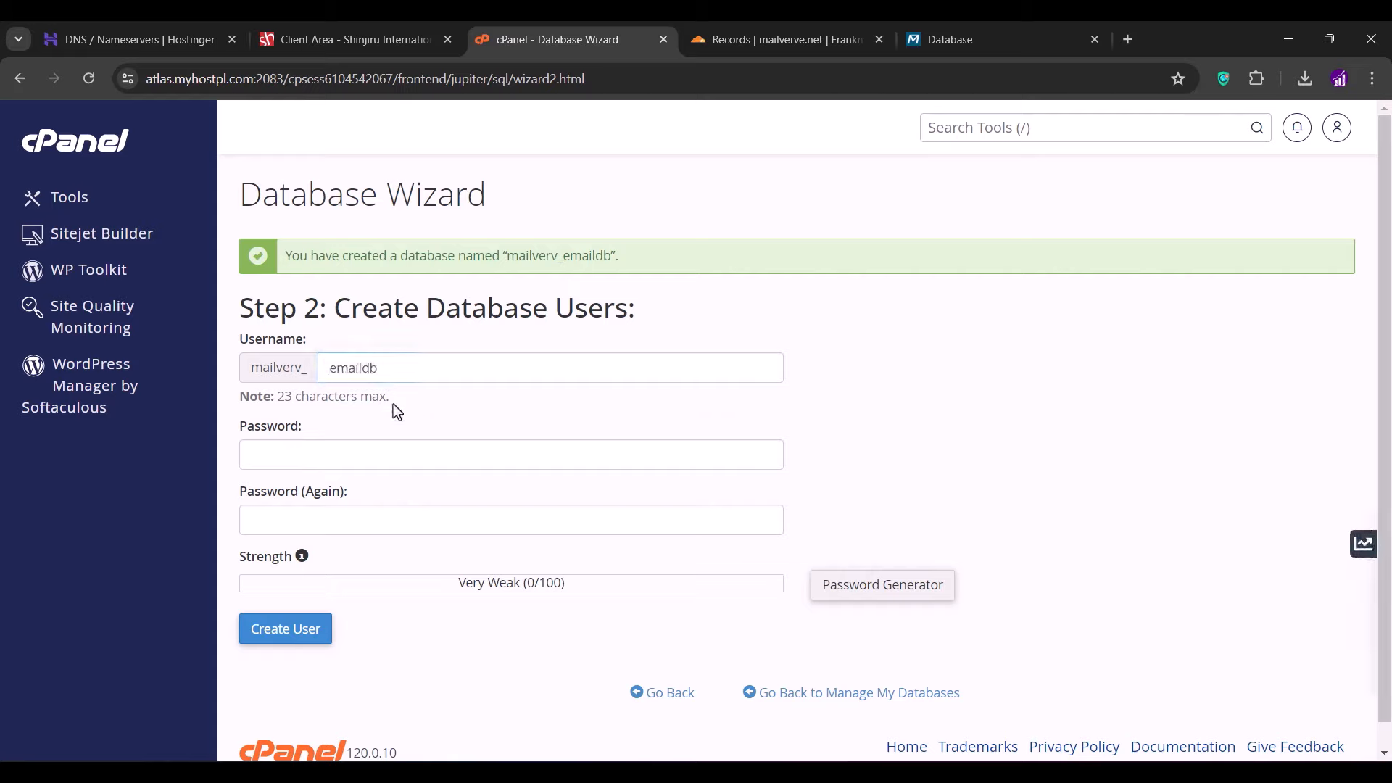
{"action": "left_click", "coordinate": [432, 375]}
{"action": "left_click", "coordinate": [352, 468]}
{"action": "key", "text": "ctrl+v"}
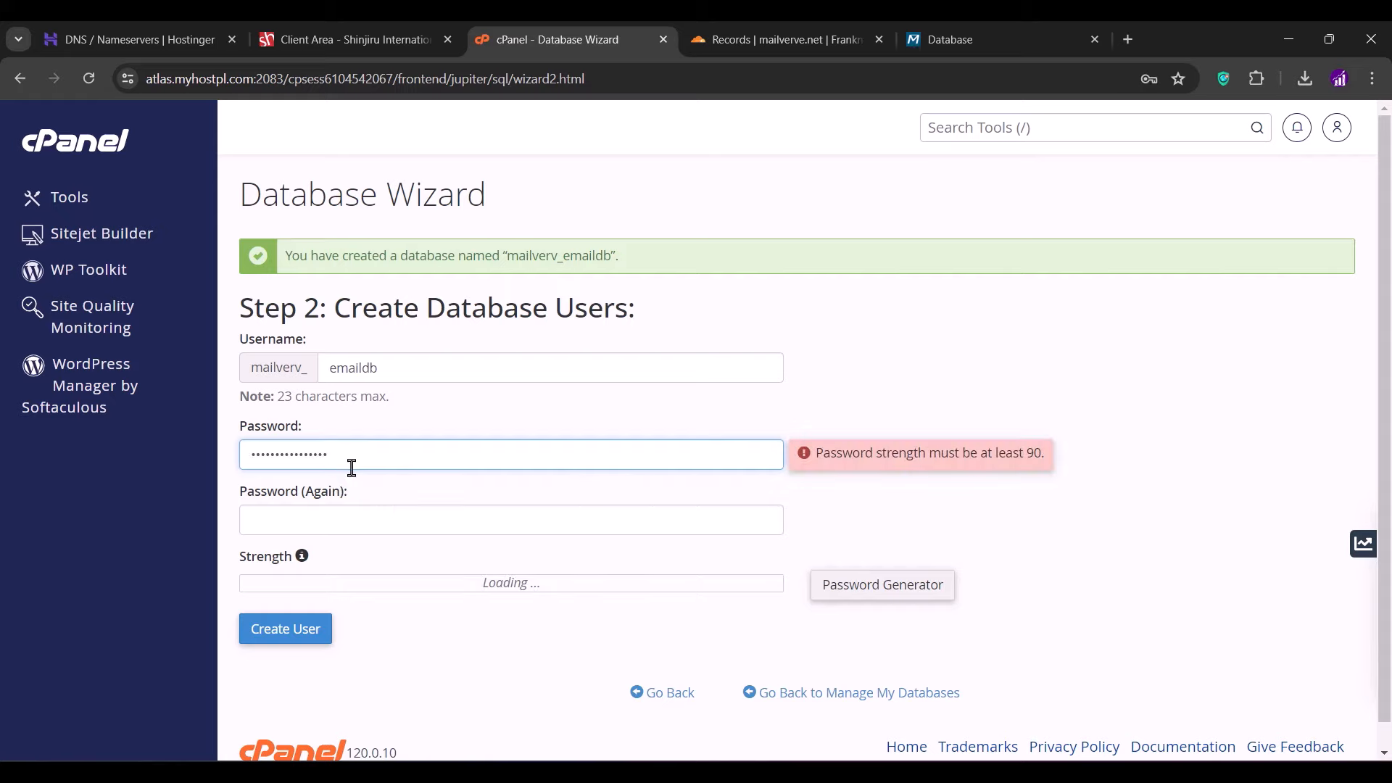
{"action": "left_click", "coordinate": [337, 514]}
{"action": "key", "text": "ctrl+v"}
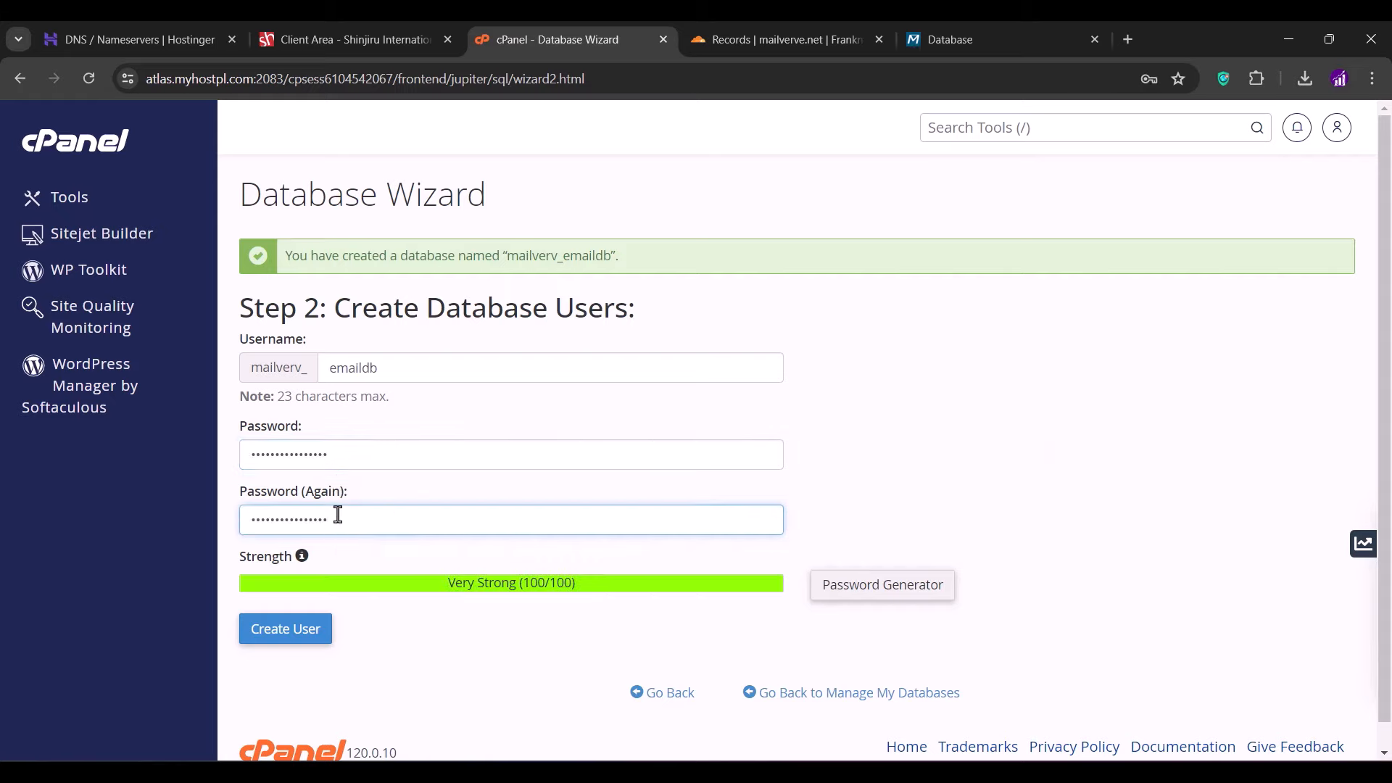
{"action": "left_click", "coordinate": [281, 633]}
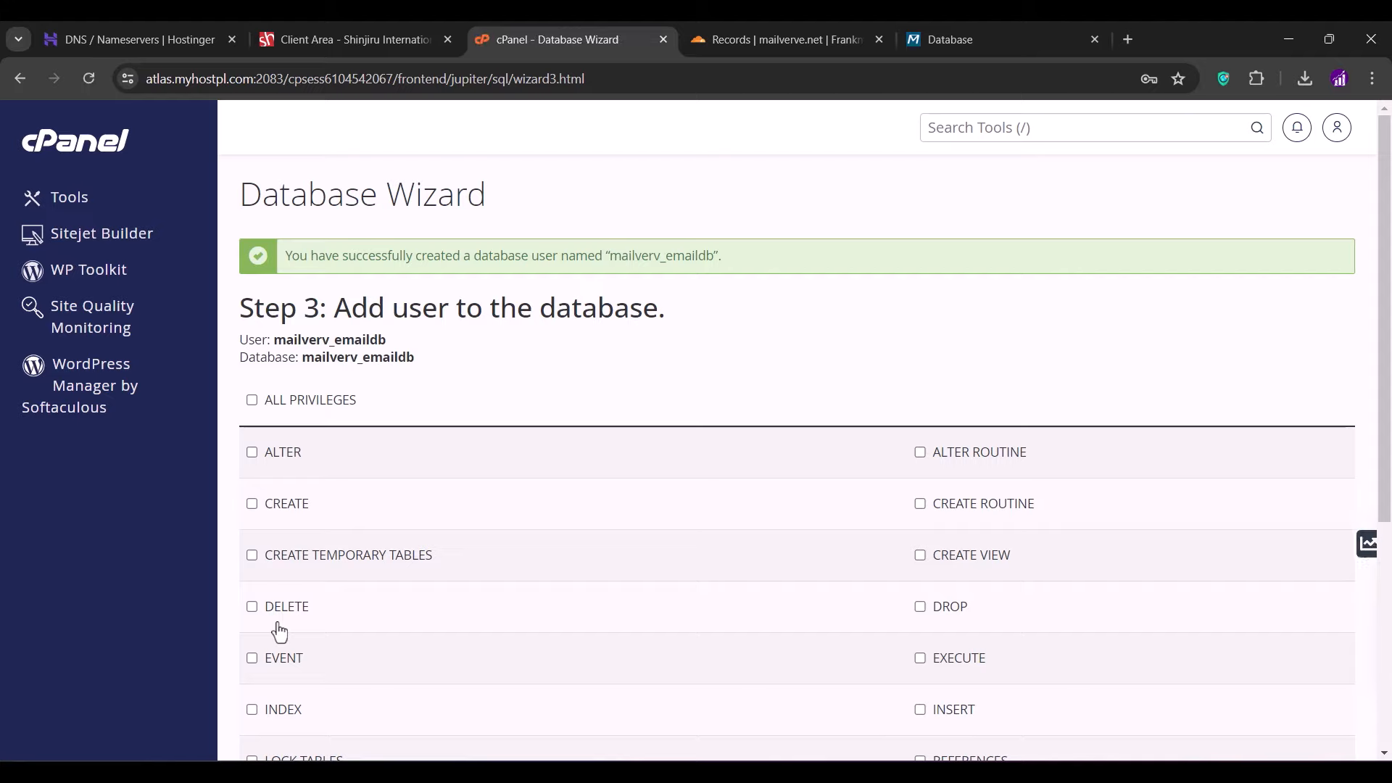
- Grant the user ALL PRIVILEGES, copy the name mailverv_emaildb, and return to Mailverve's database form
{"action": "left_click", "coordinate": [254, 401]}
{"action": "scroll", "coordinate": [258, 407], "scroll_direction": "down", "scroll_amount": 3}
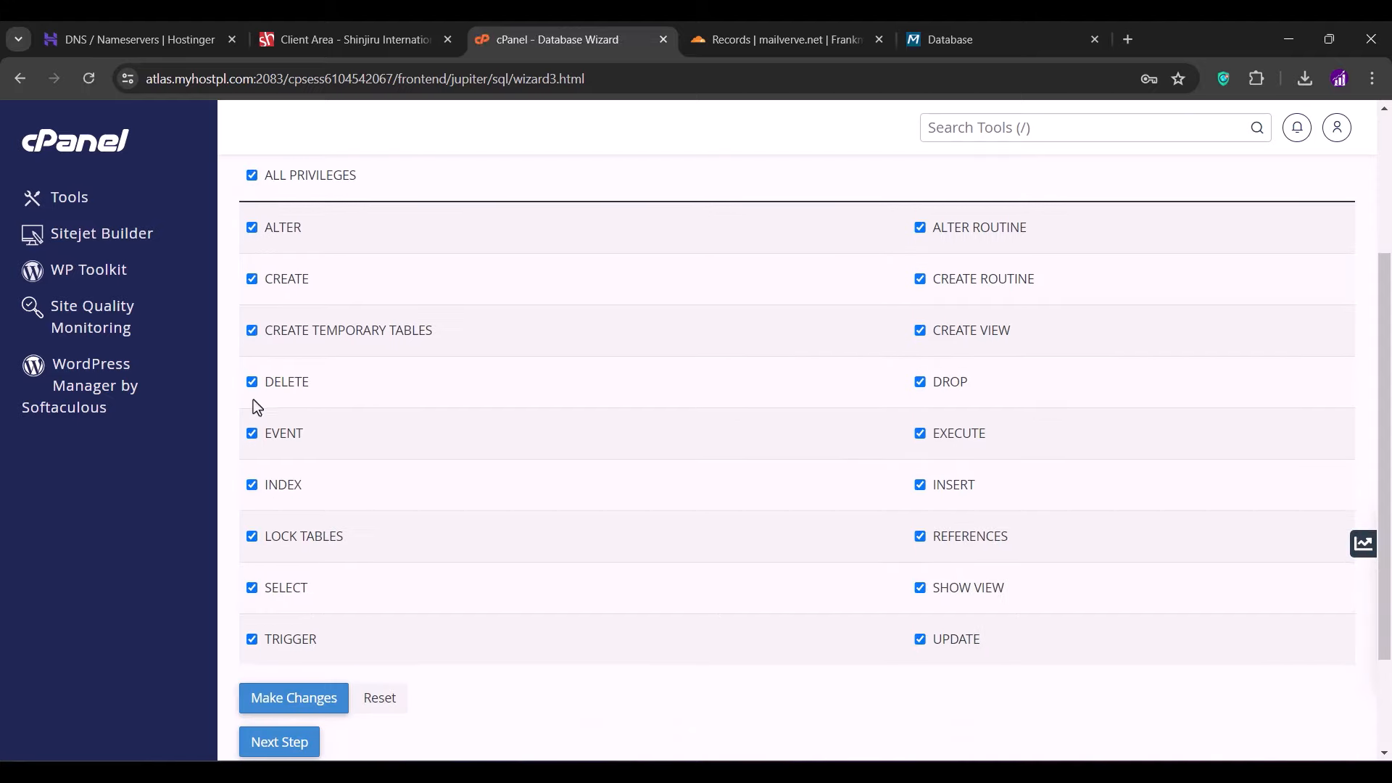
{"action": "left_click", "coordinate": [279, 699]}
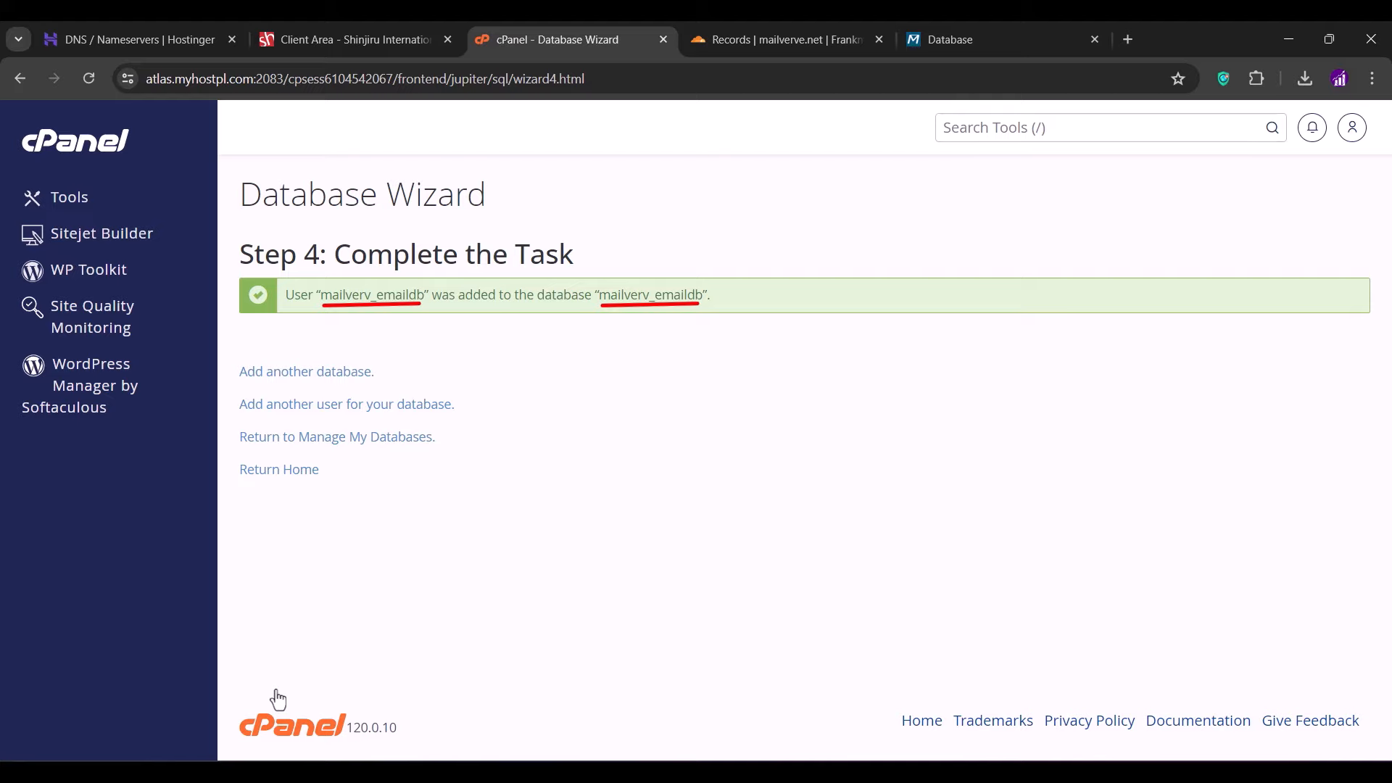
{"action": "left_click_drag", "start_coordinate": [323, 300], "coordinate": [425, 297]}
{"action": "key", "text": "ctrl+c"}
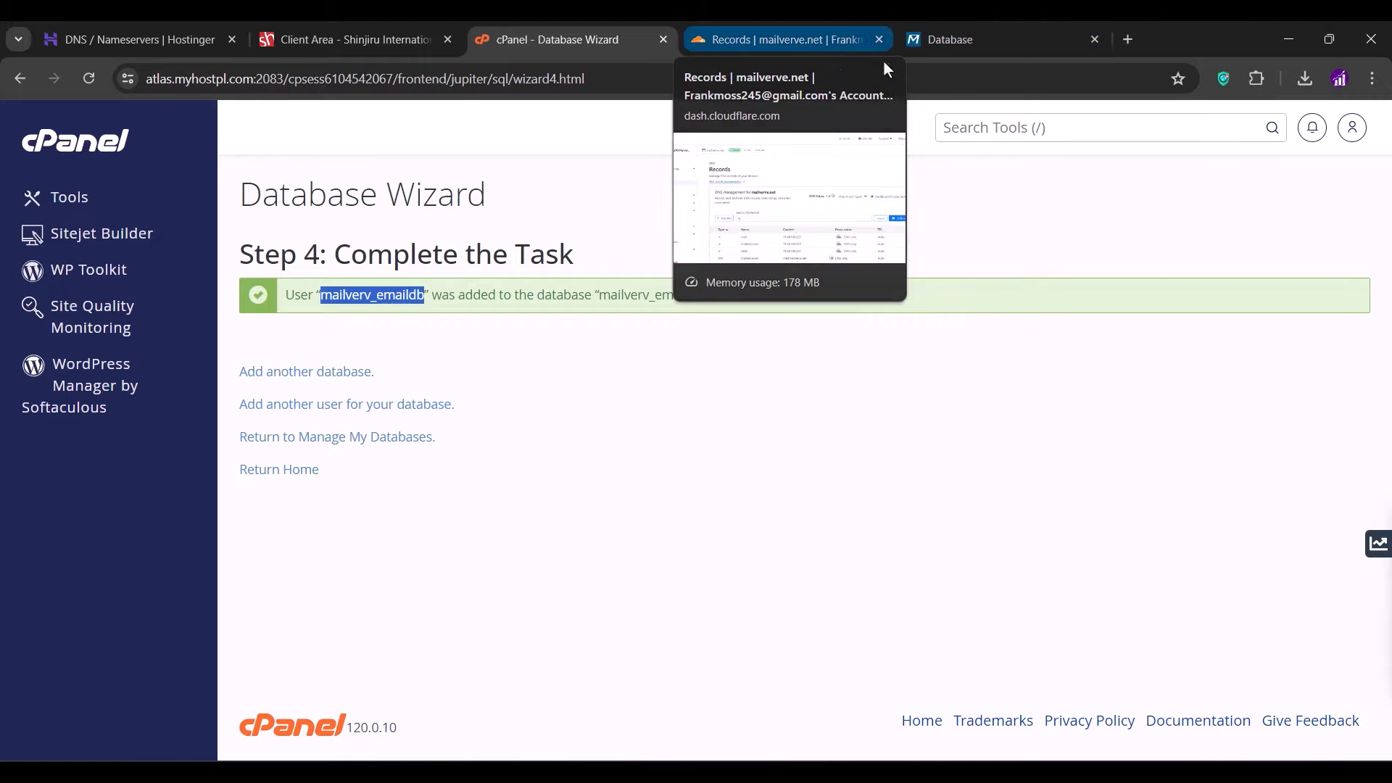
{"action": "left_click", "coordinate": [926, 48]}
{"action": "left_click", "coordinate": [453, 411]}
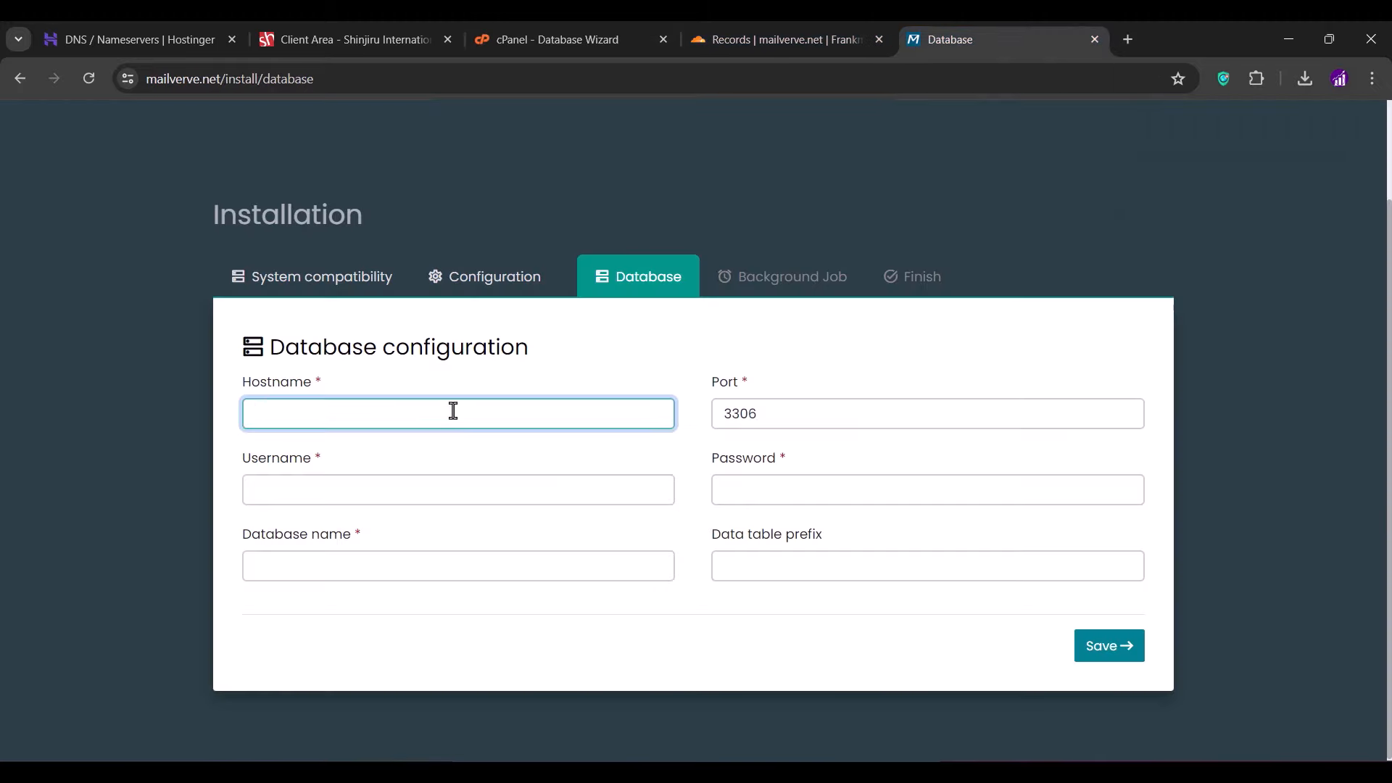
- Enter host localhost, username and database mailverv_emaildb plus the password, and save
{"action": "type", "text": "localhost"}
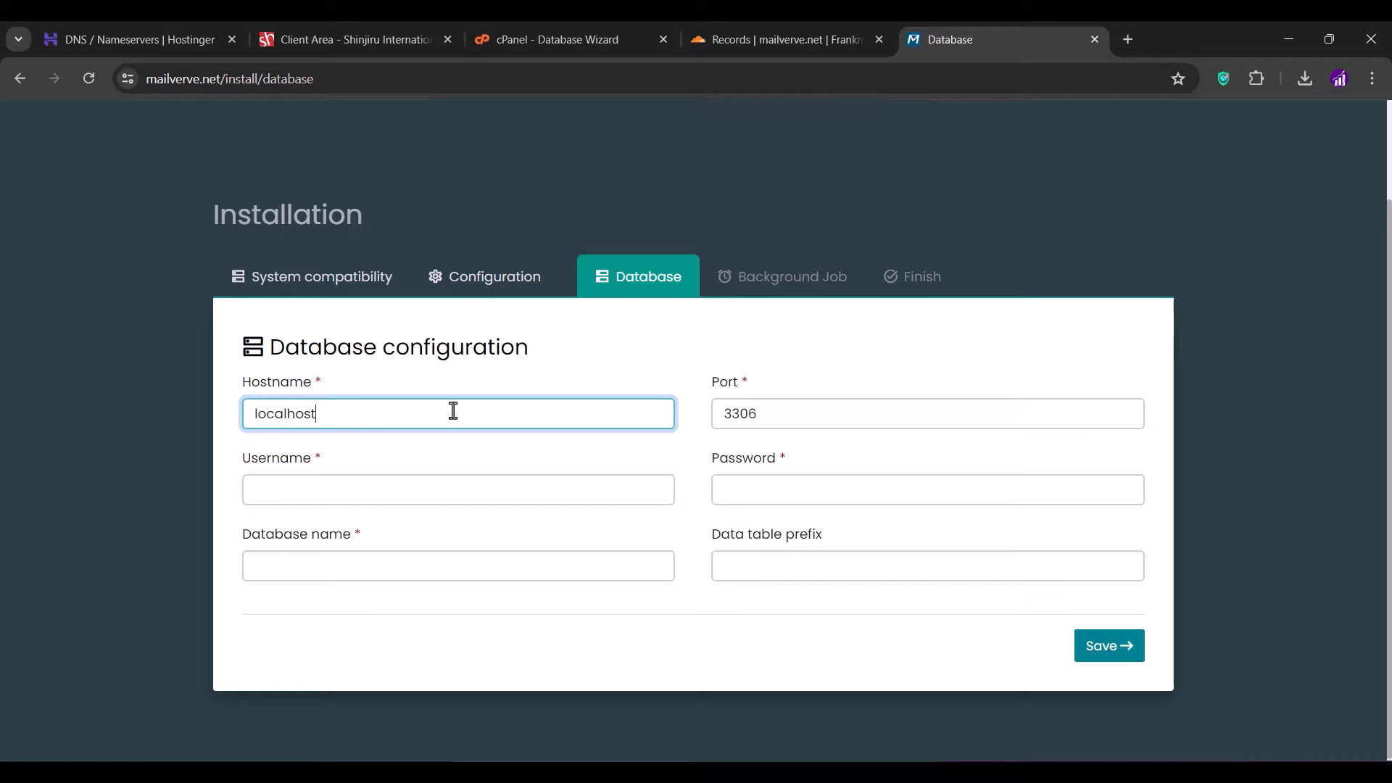
{"action": "left_click", "coordinate": [395, 497]}
{"action": "type", "text": "mailverv_emaildb"}
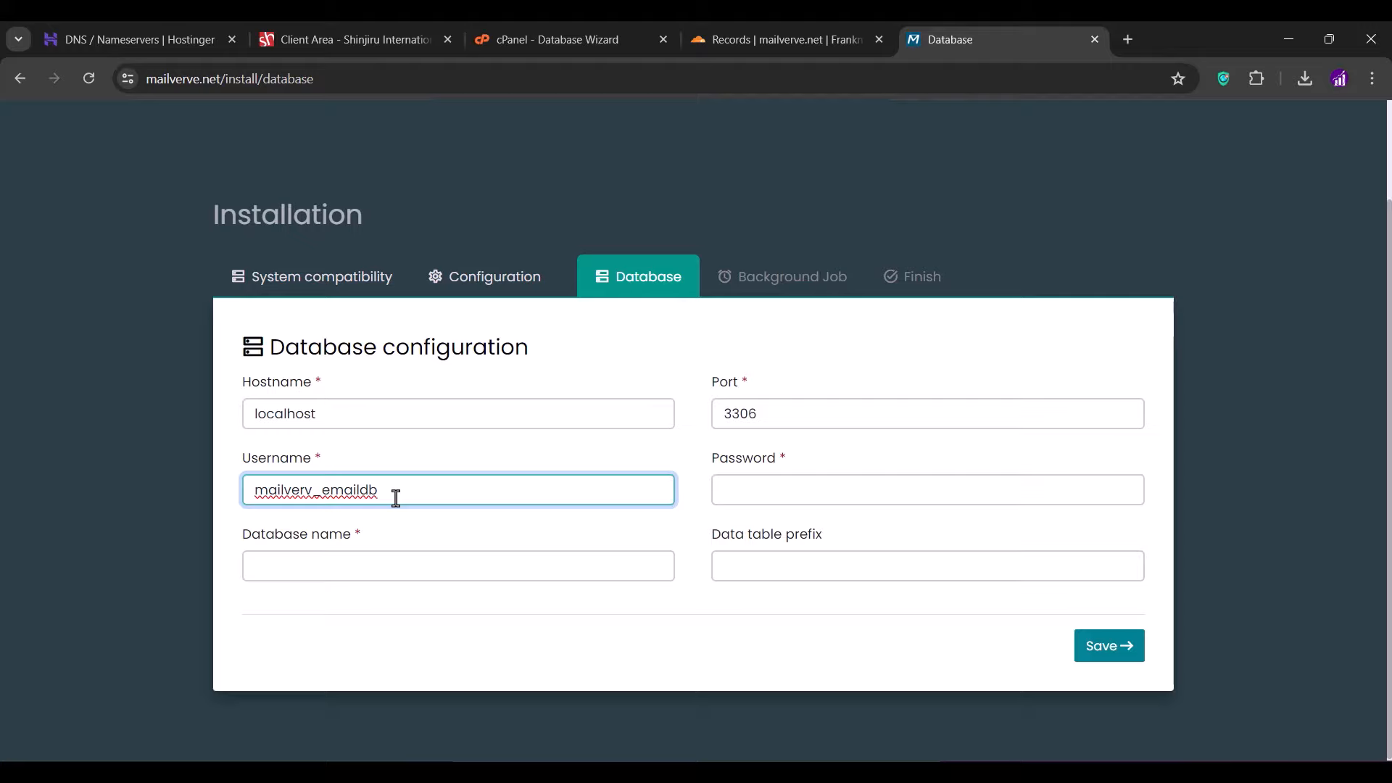
{"action": "left_click", "coordinate": [426, 527]}
{"action": "left_click", "coordinate": [388, 564]}
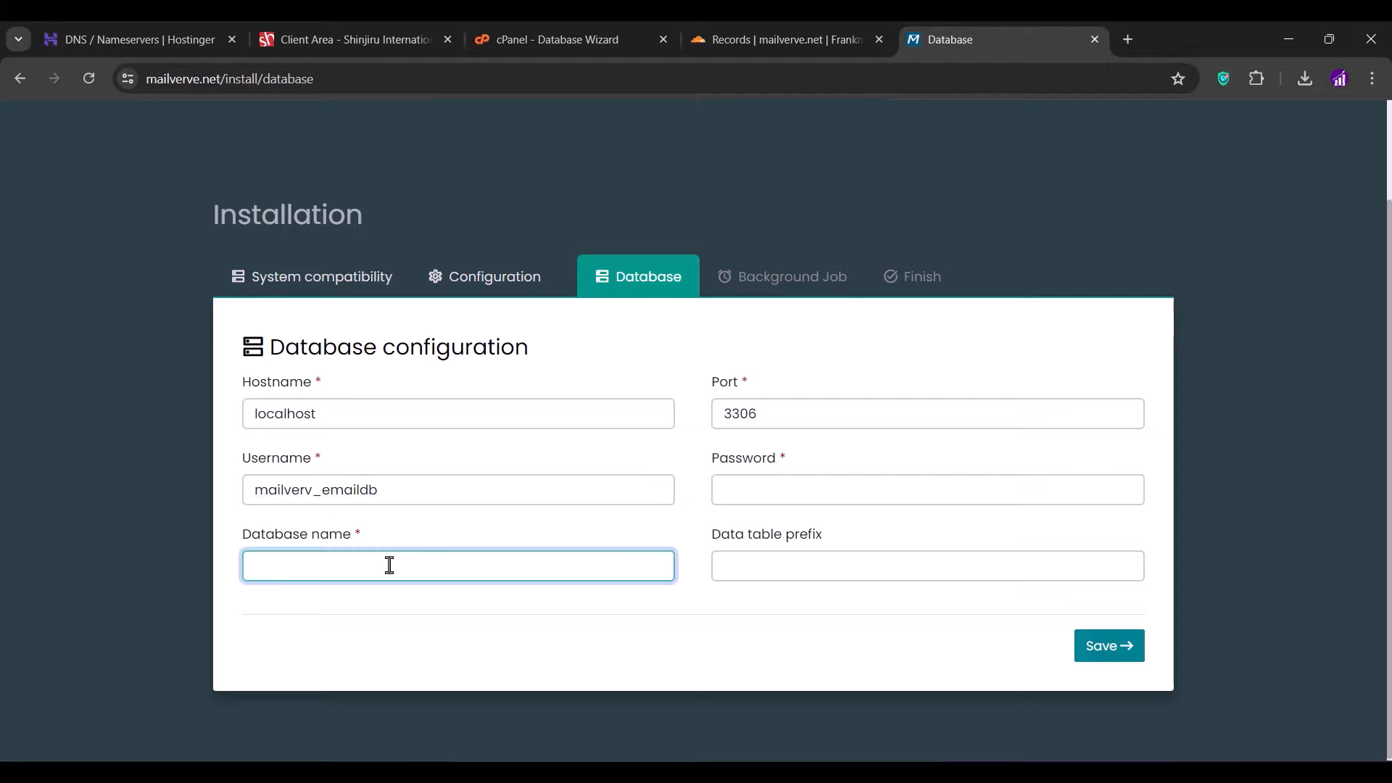
{"action": "key", "text": "ctrl+v"}
{"action": "left_click", "coordinate": [724, 489]}
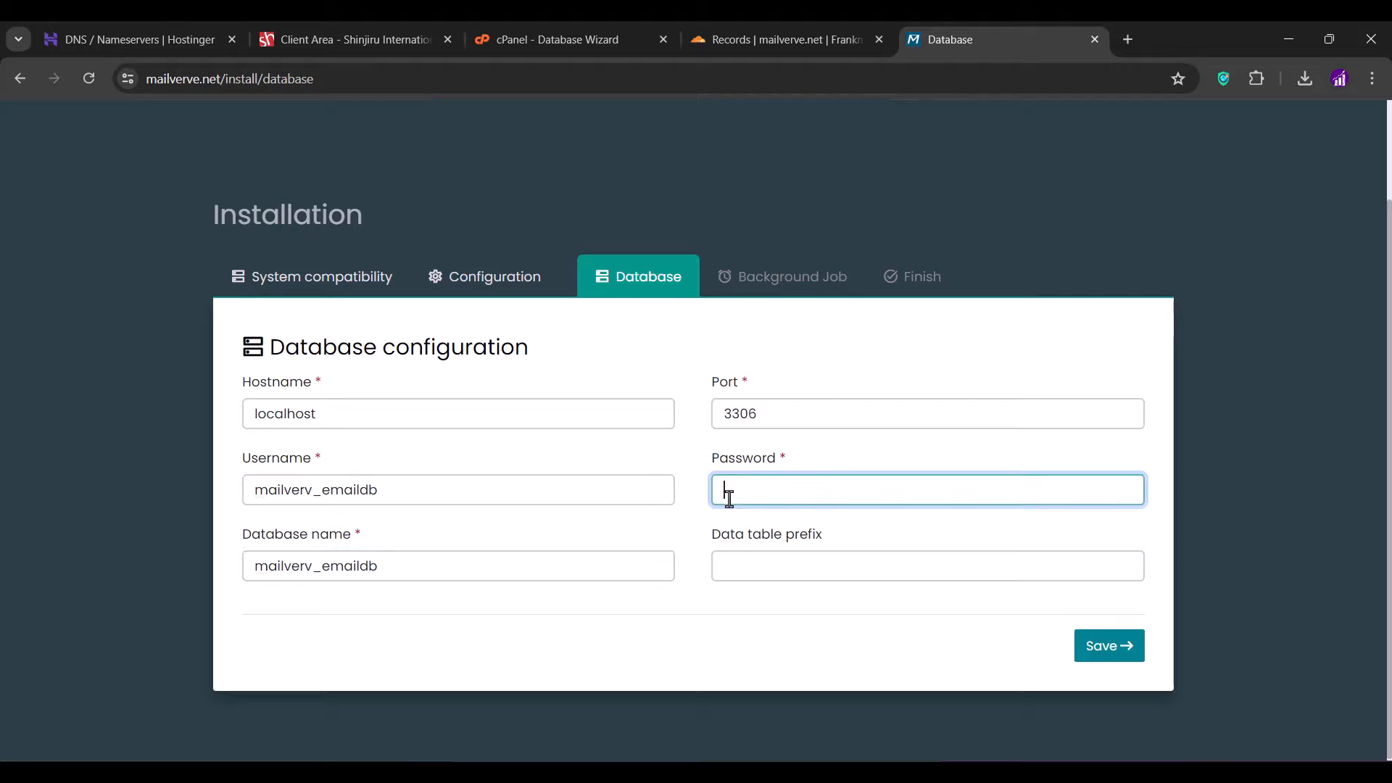
{"action": "key", "text": "ctrl+v"}
{"action": "type", "text": "••••••••••"}
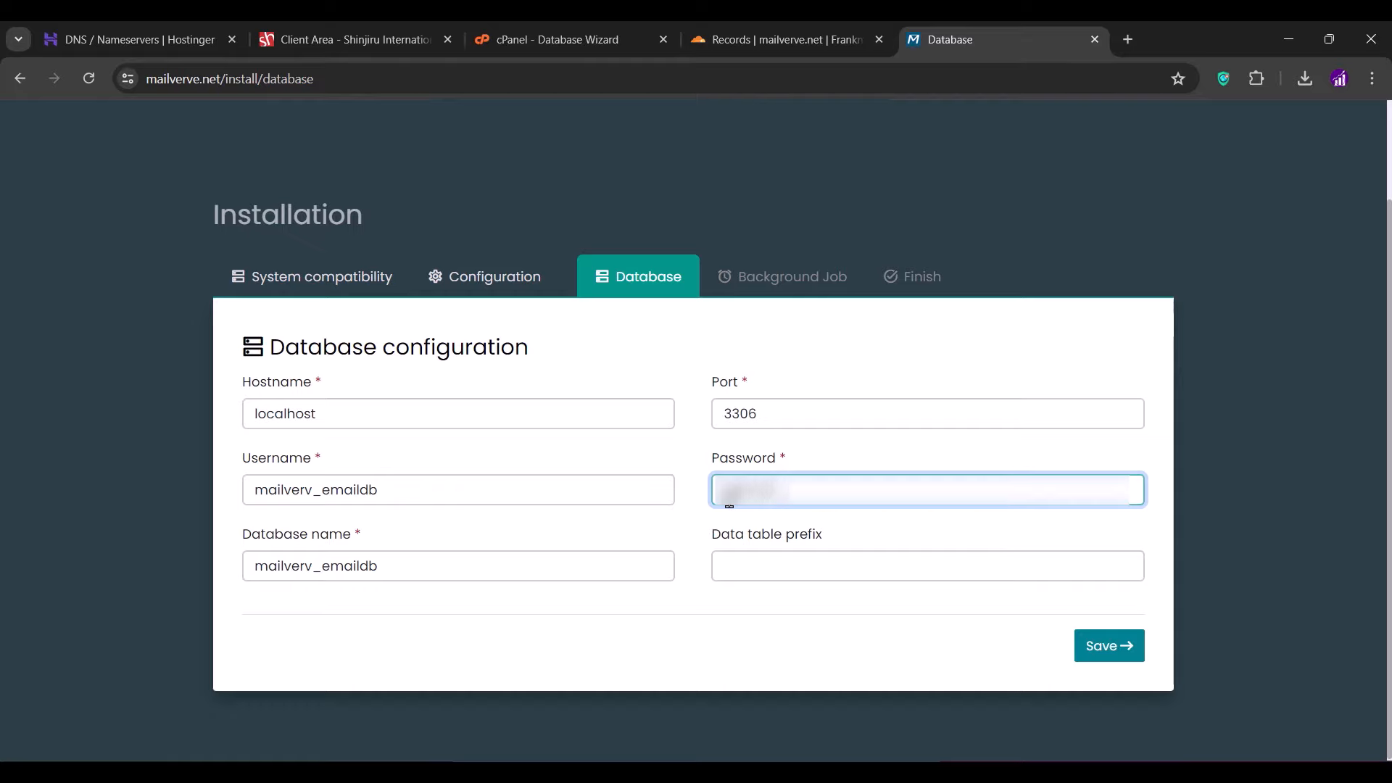
{"action": "type", "text": "••"}
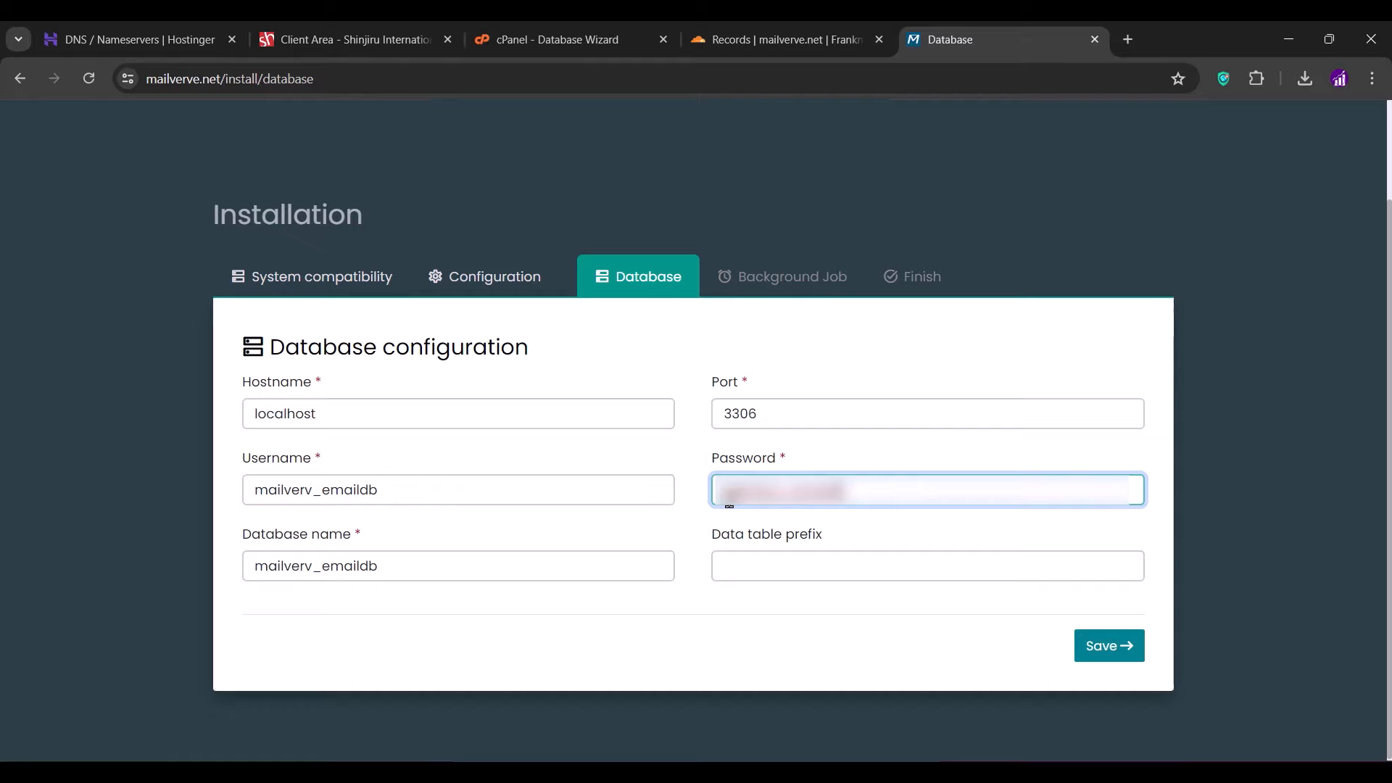
{"action": "key", "text": "ctrl+a"}
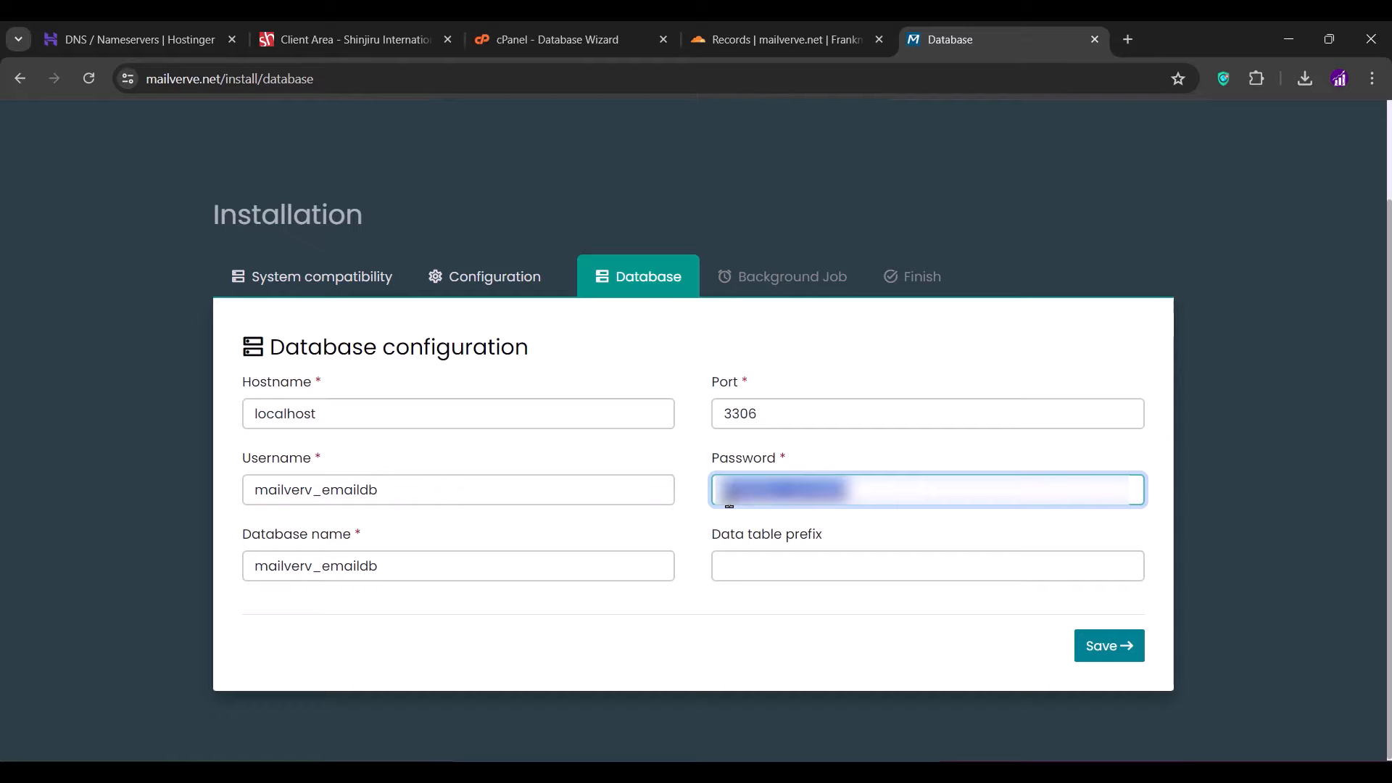
{"action": "key", "text": "Right"}
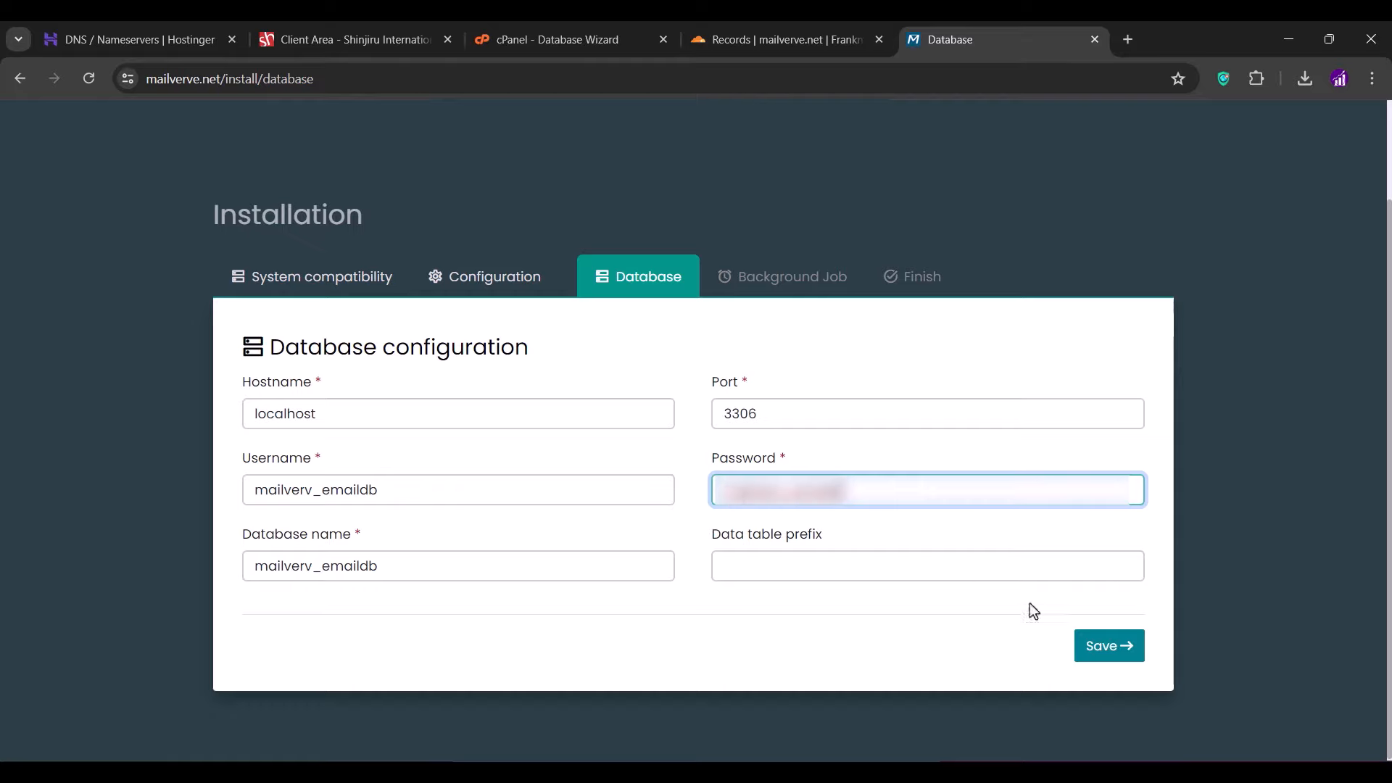
{"action": "left_click", "coordinate": [1095, 646]}
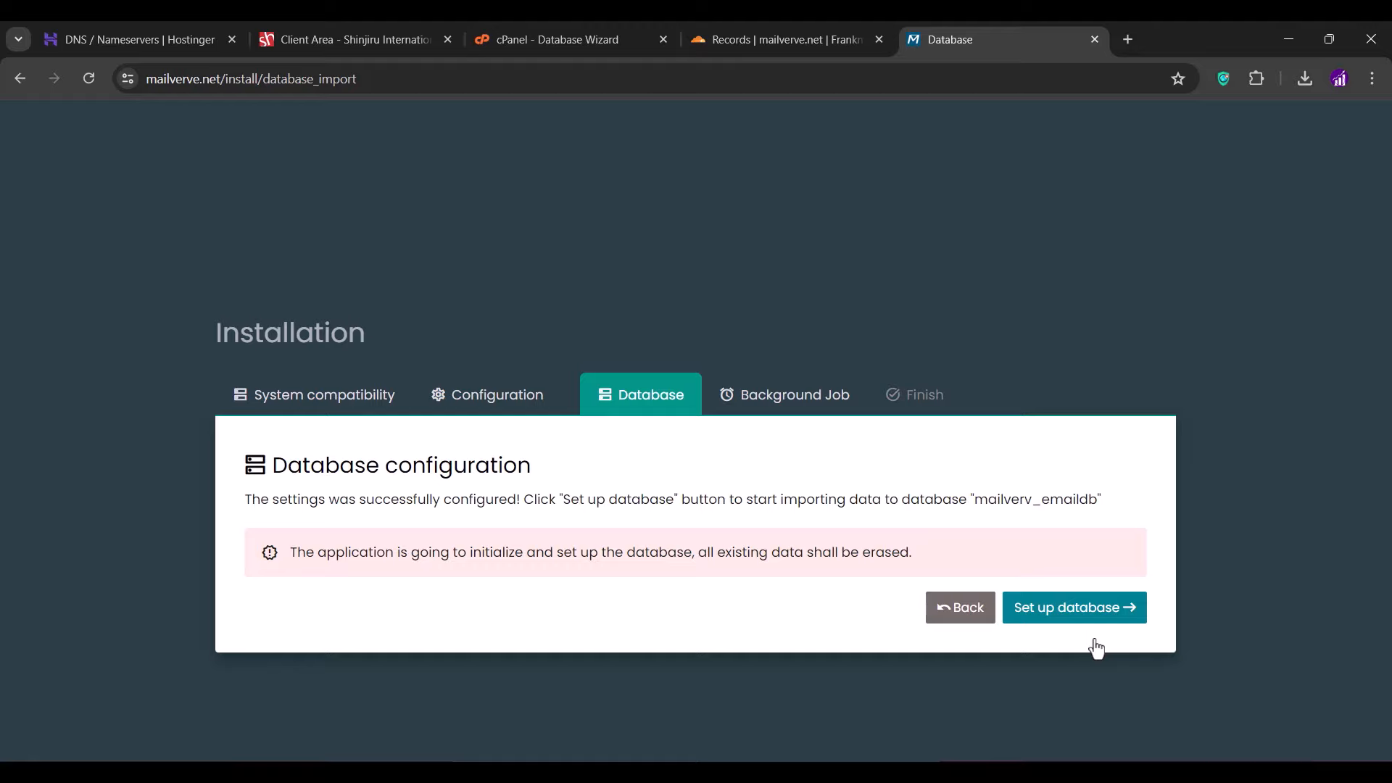
- Initialise the Mailverve database and confirm the /usr/local/bin/php path
{"action": "left_click", "coordinate": [1073, 614]}
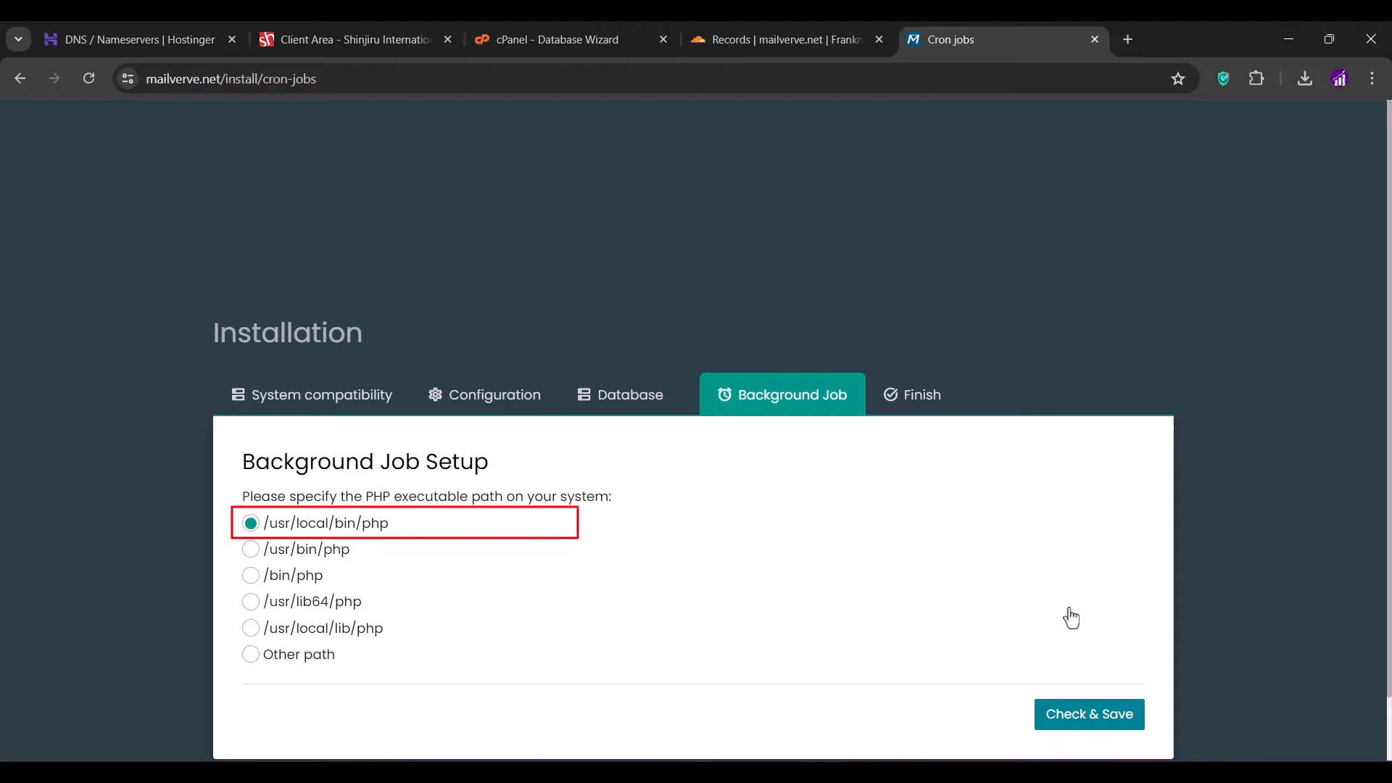
{"action": "scroll", "coordinate": [1071, 618], "scroll_direction": "down", "scroll_amount": 1}
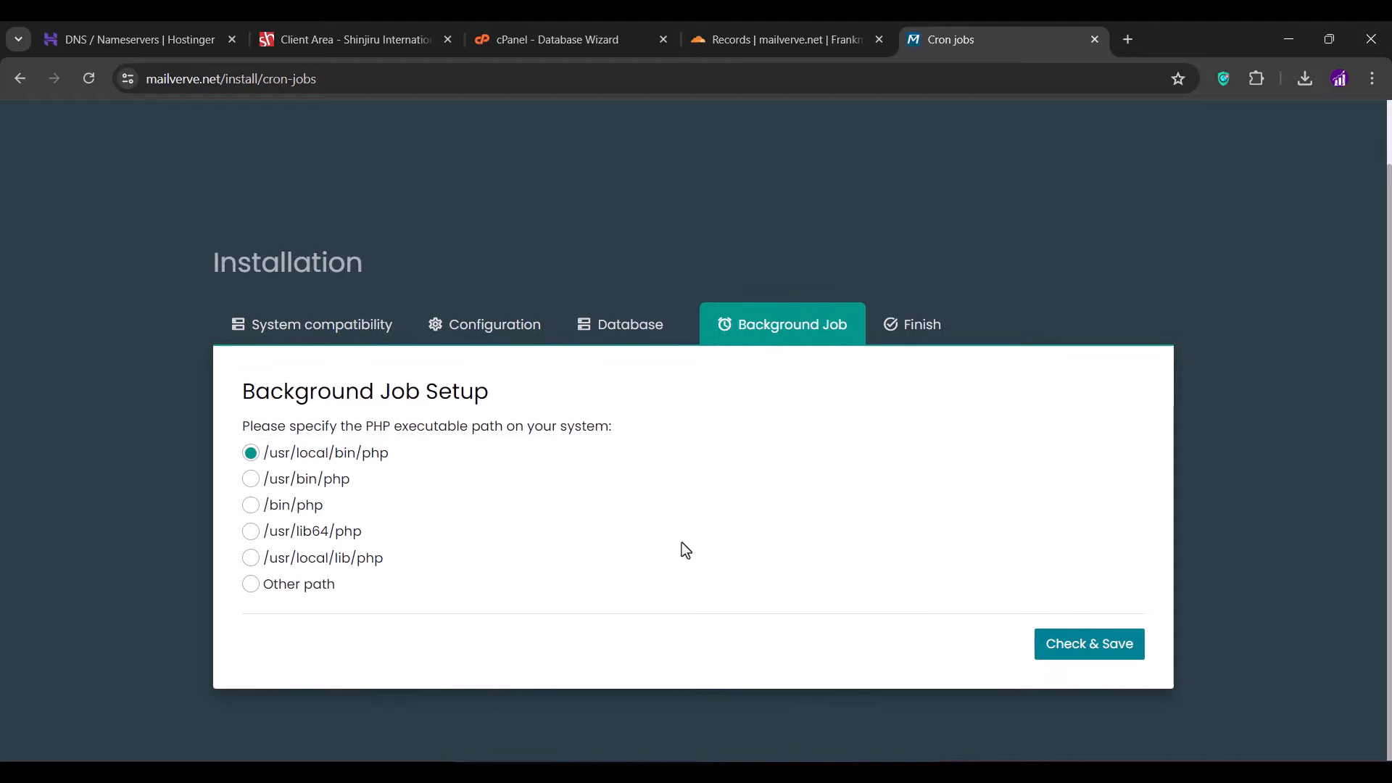
{"action": "left_click", "coordinate": [1098, 652]}
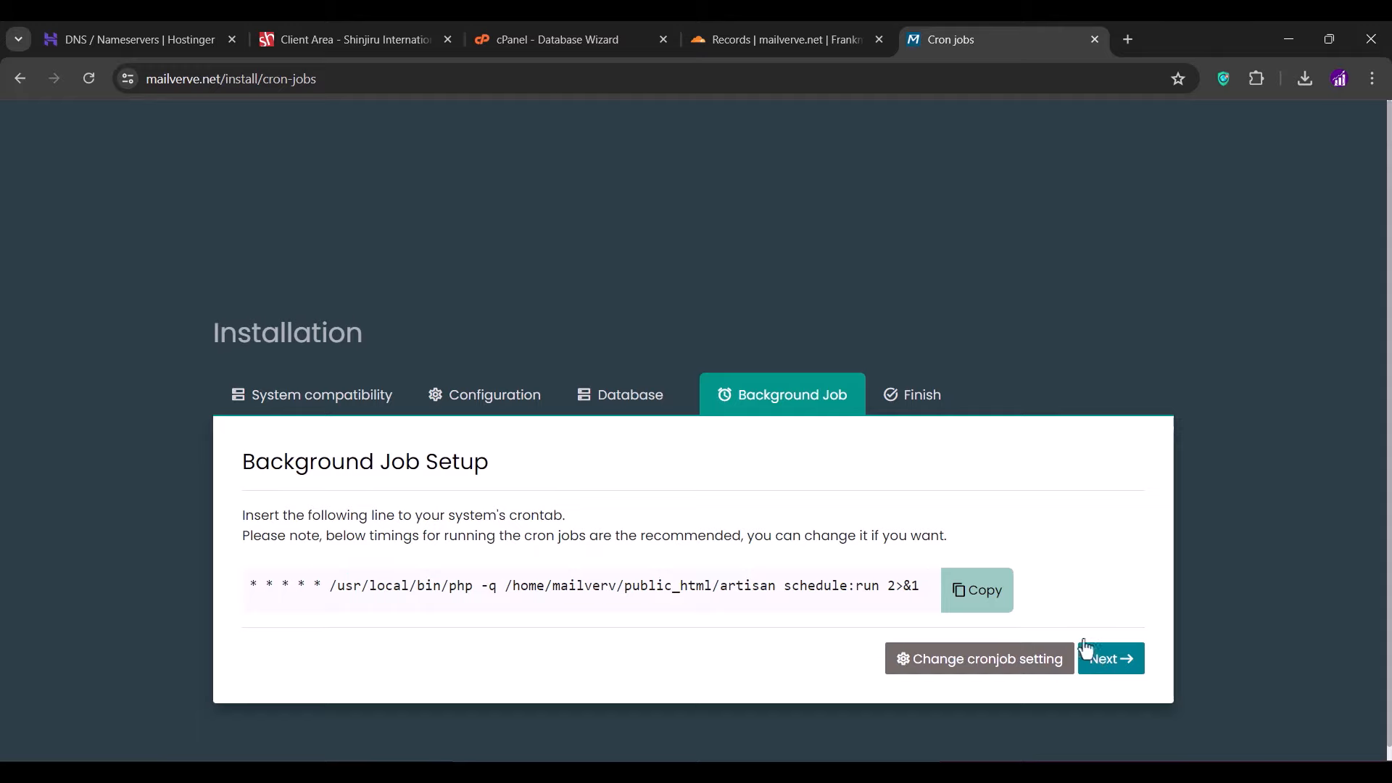
- Copy the generated crontab command line
{"action": "left_click_drag", "start_coordinate": [332, 593], "coordinate": [928, 586]}
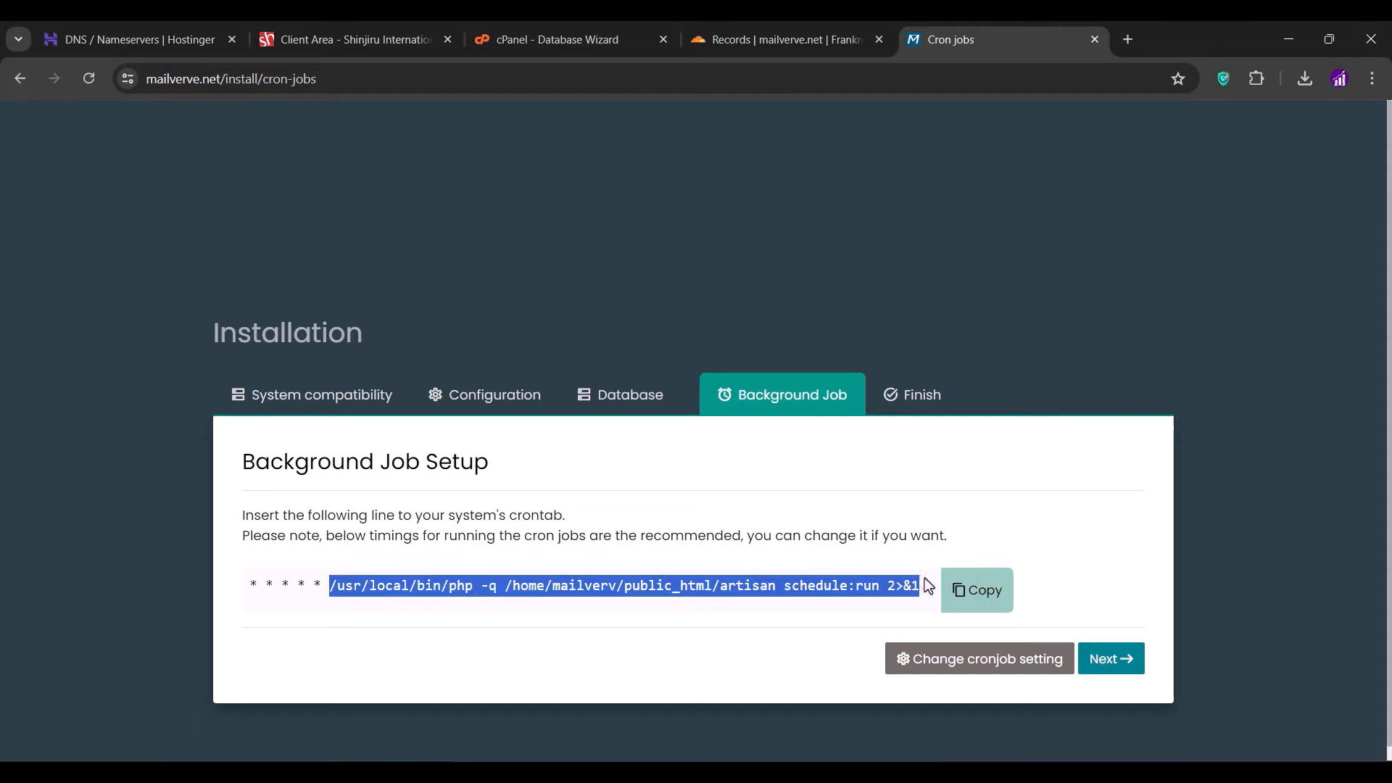
{"action": "right_click", "coordinate": [819, 587]}
{"action": "left_click", "coordinate": [874, 388]}
- Find and open cPanel's Cron Jobs tool by searching for cron
{"action": "left_click", "coordinate": [567, 46]}
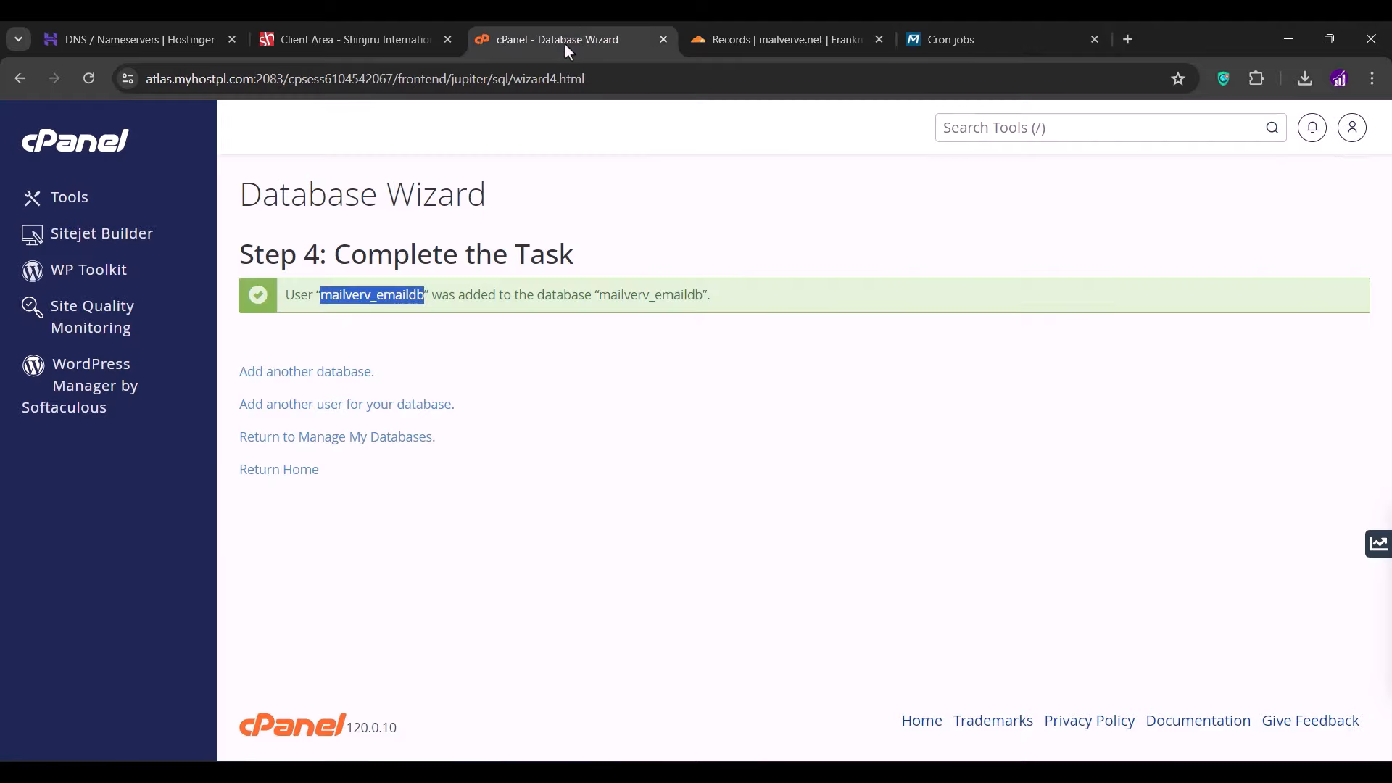
{"action": "left_click", "coordinate": [984, 136]}
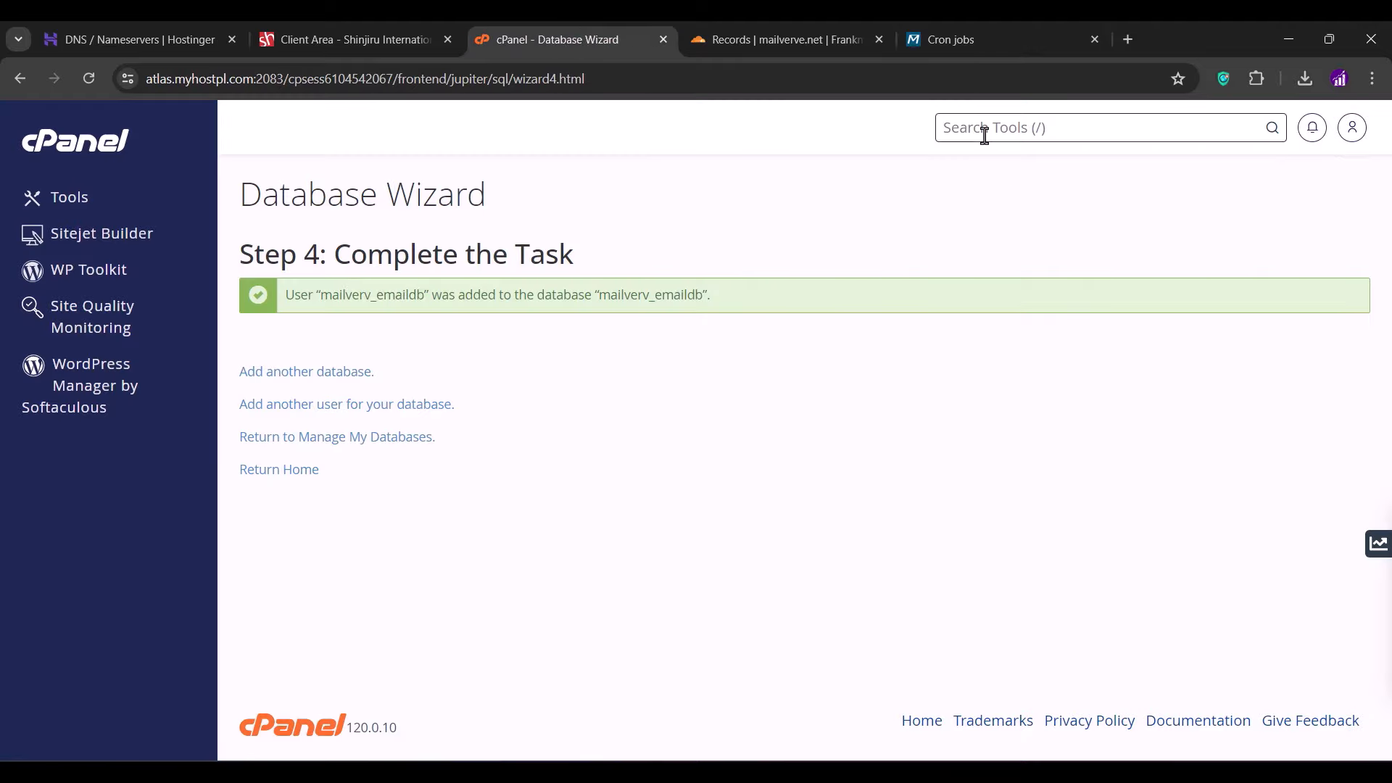
{"action": "type", "text": "cron"}
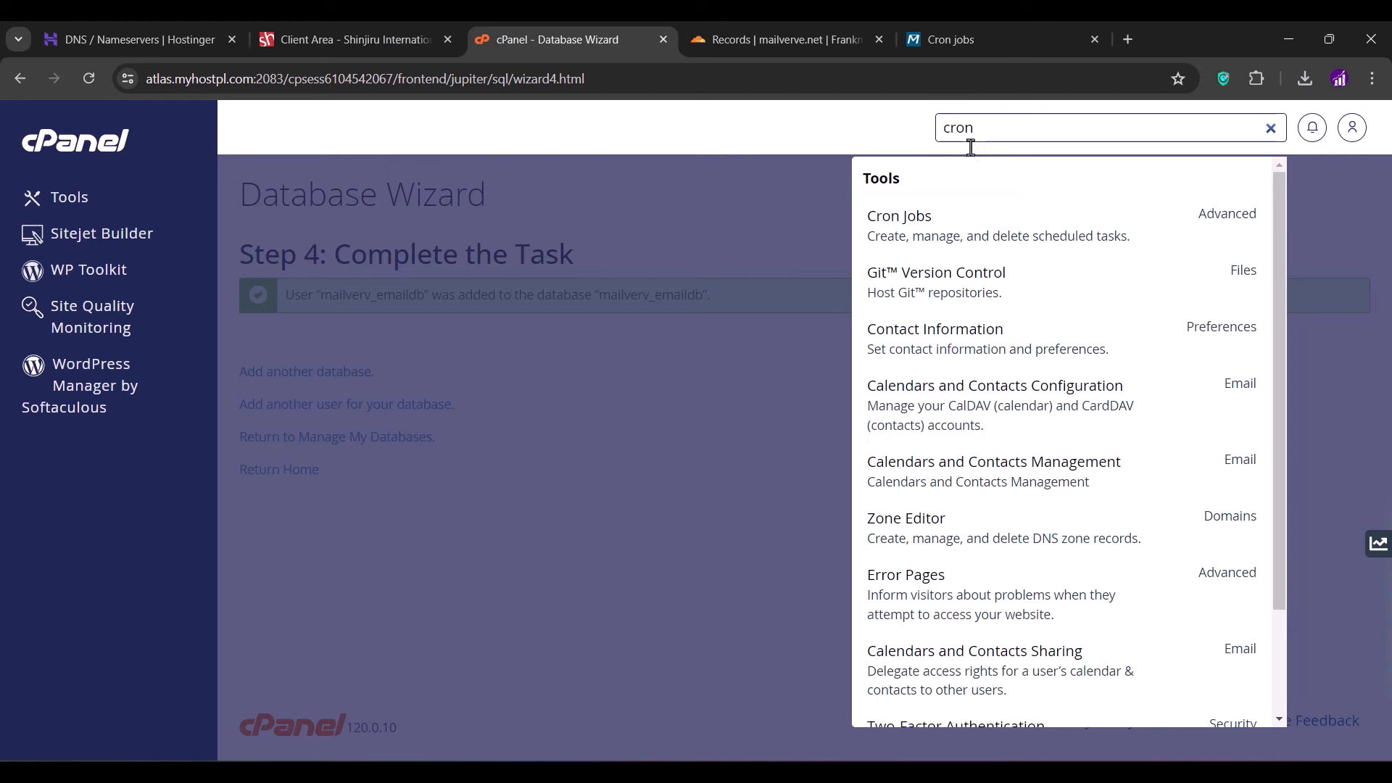
{"action": "left_click", "coordinate": [904, 215]}
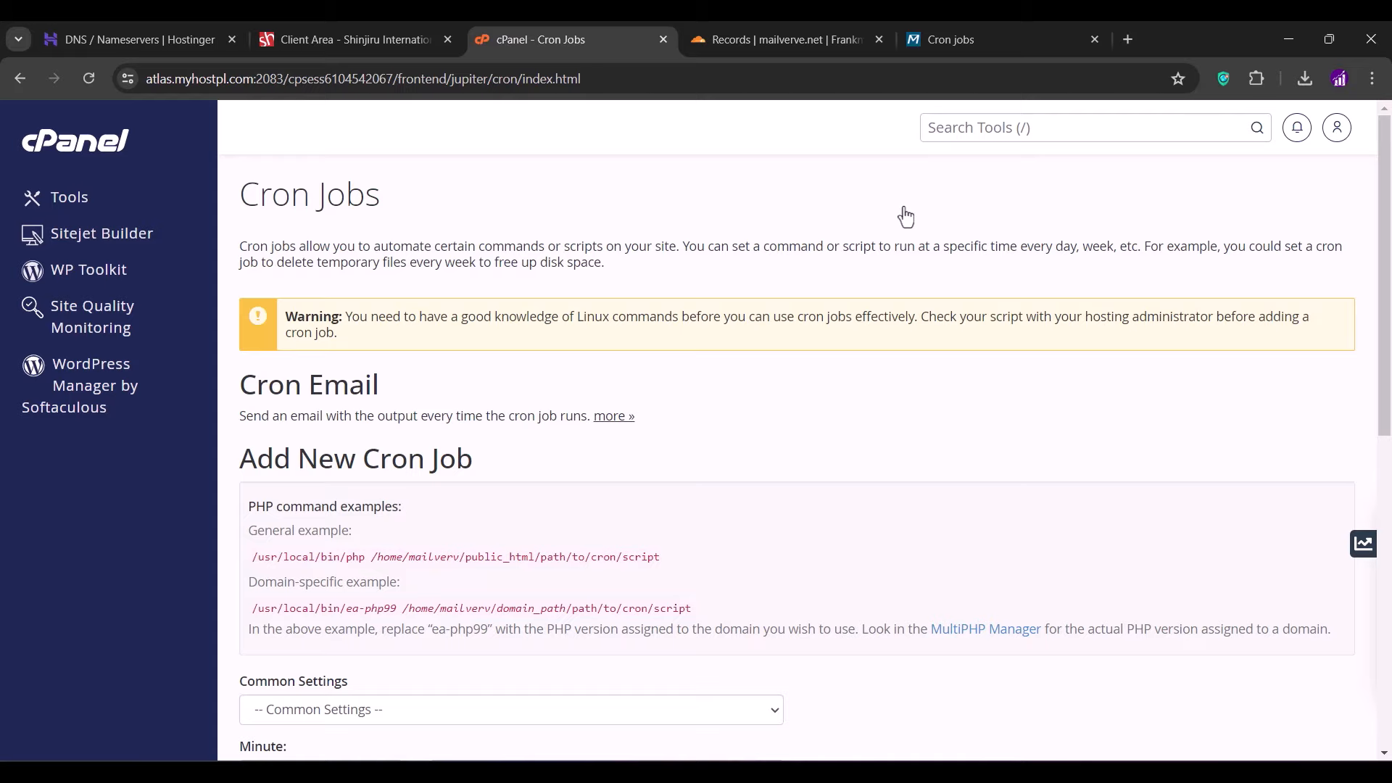
- Add a Once Per Minute cron job with the pasted artisan schedule:run command
{"action": "scroll", "coordinate": [905, 216], "scroll_direction": "down", "scroll_amount": 5}
{"action": "left_click", "coordinate": [724, 289]}
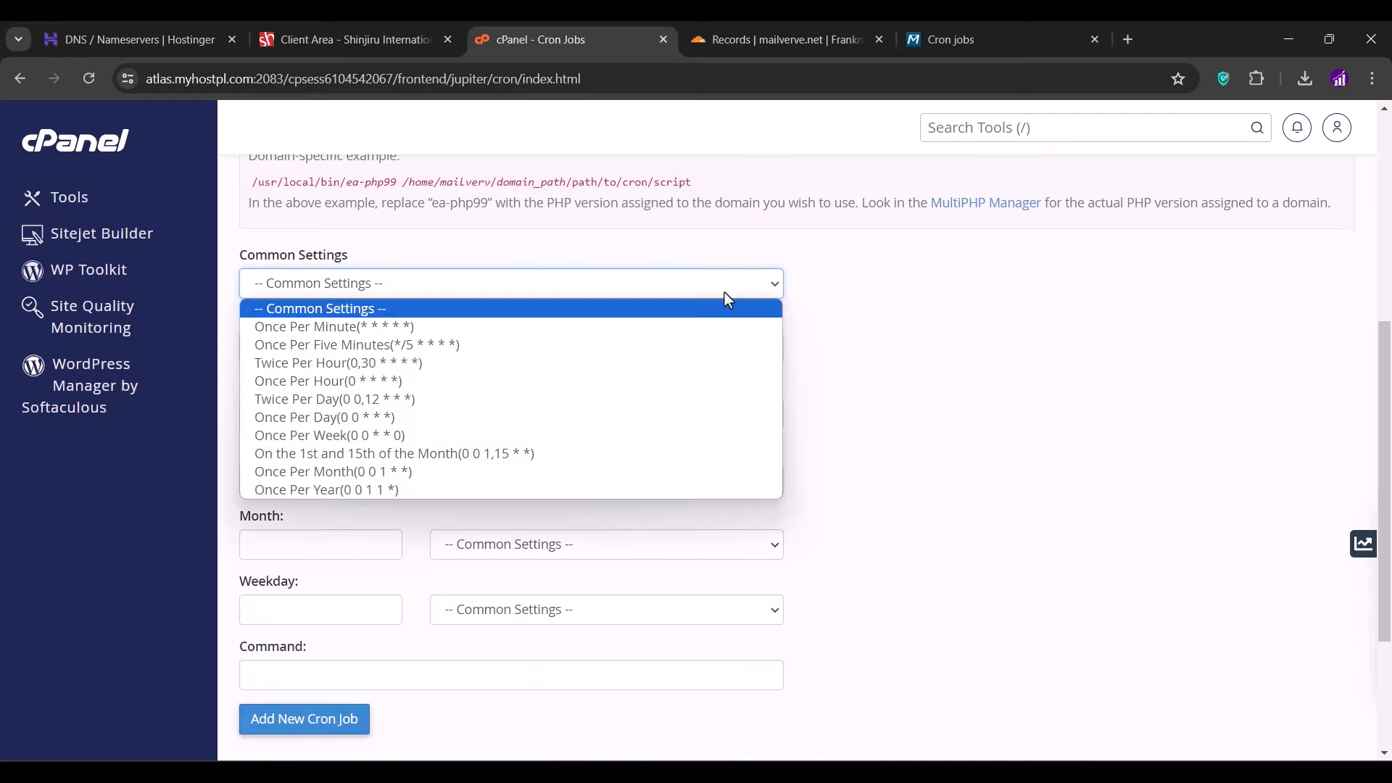
{"action": "left_click", "coordinate": [594, 330]}
{"action": "scroll", "coordinate": [592, 326], "scroll_direction": "down", "scroll_amount": 3}
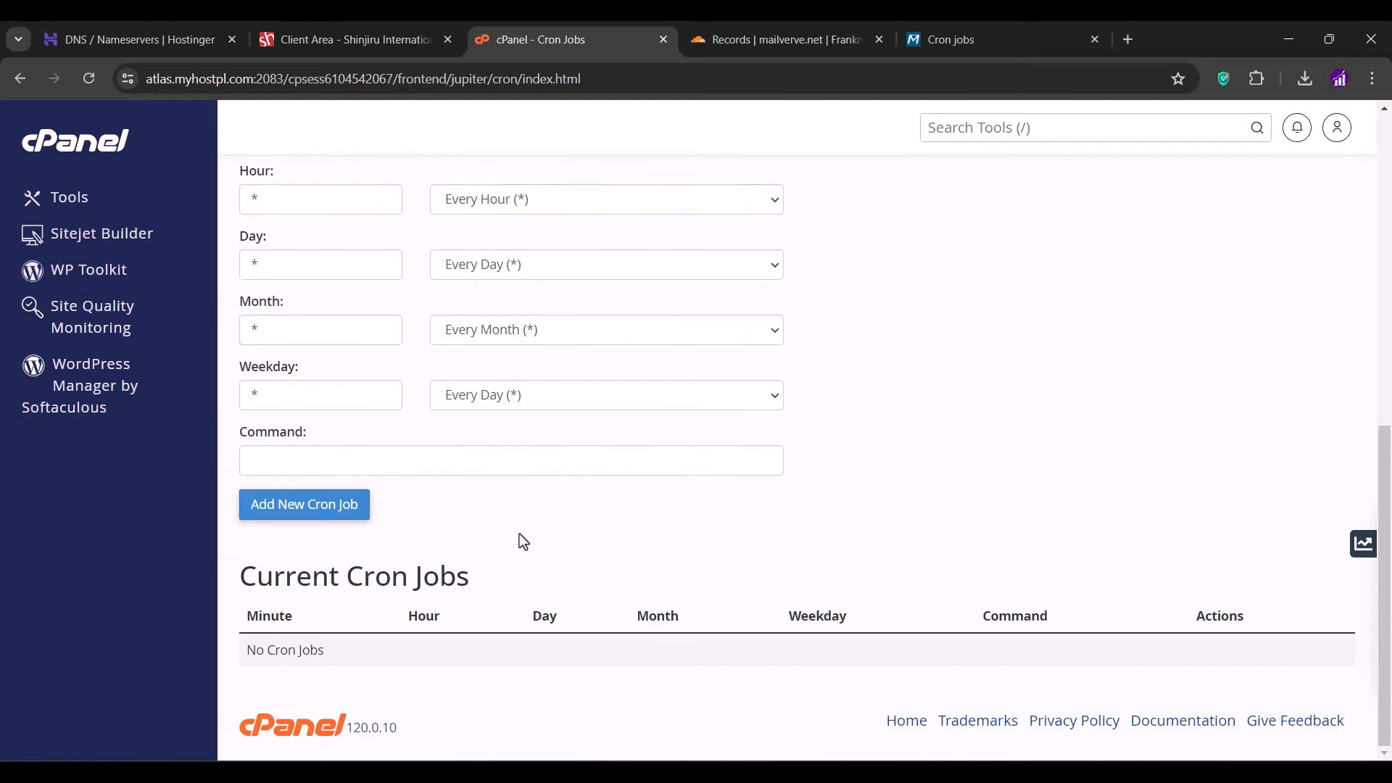
{"action": "left_click", "coordinate": [401, 450]}
{"action": "key", "text": "ctrl+v"}
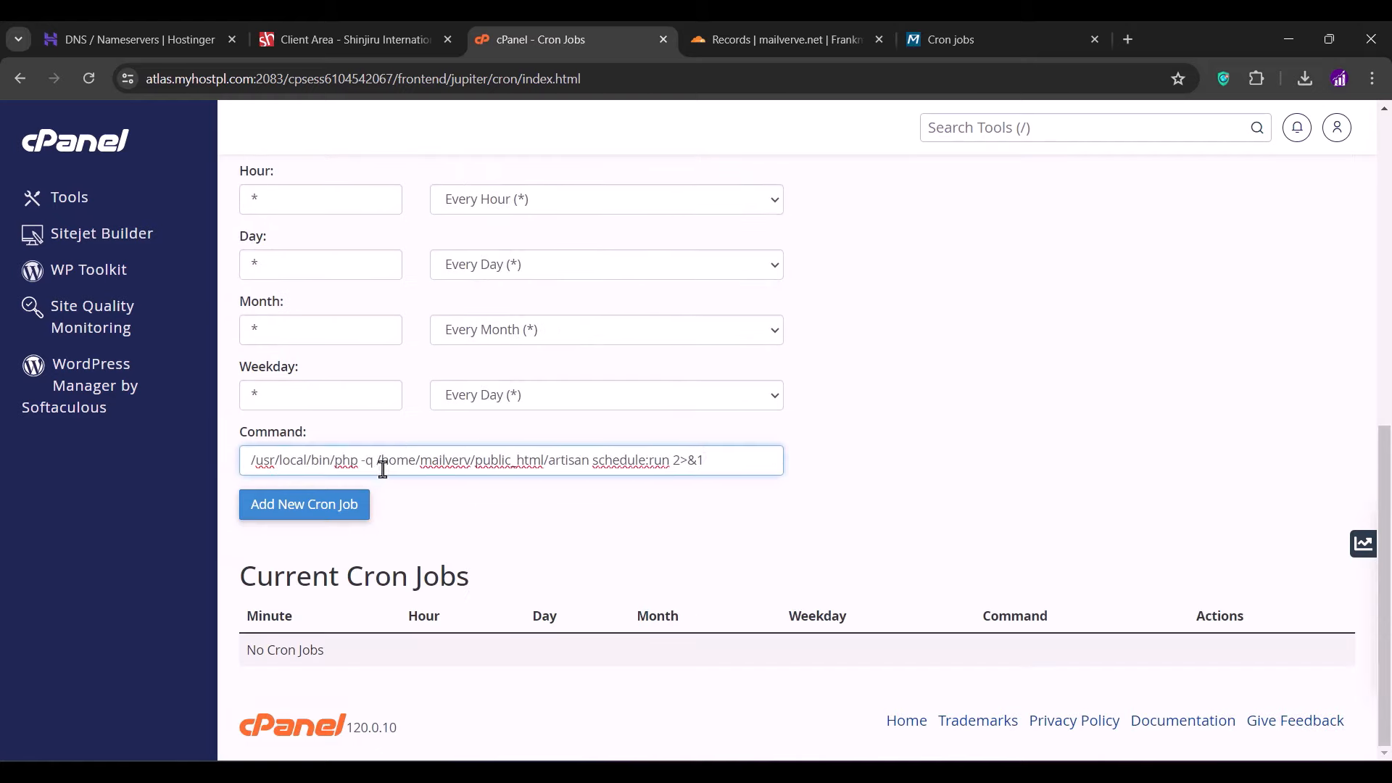
{"action": "left_click", "coordinate": [328, 514]}
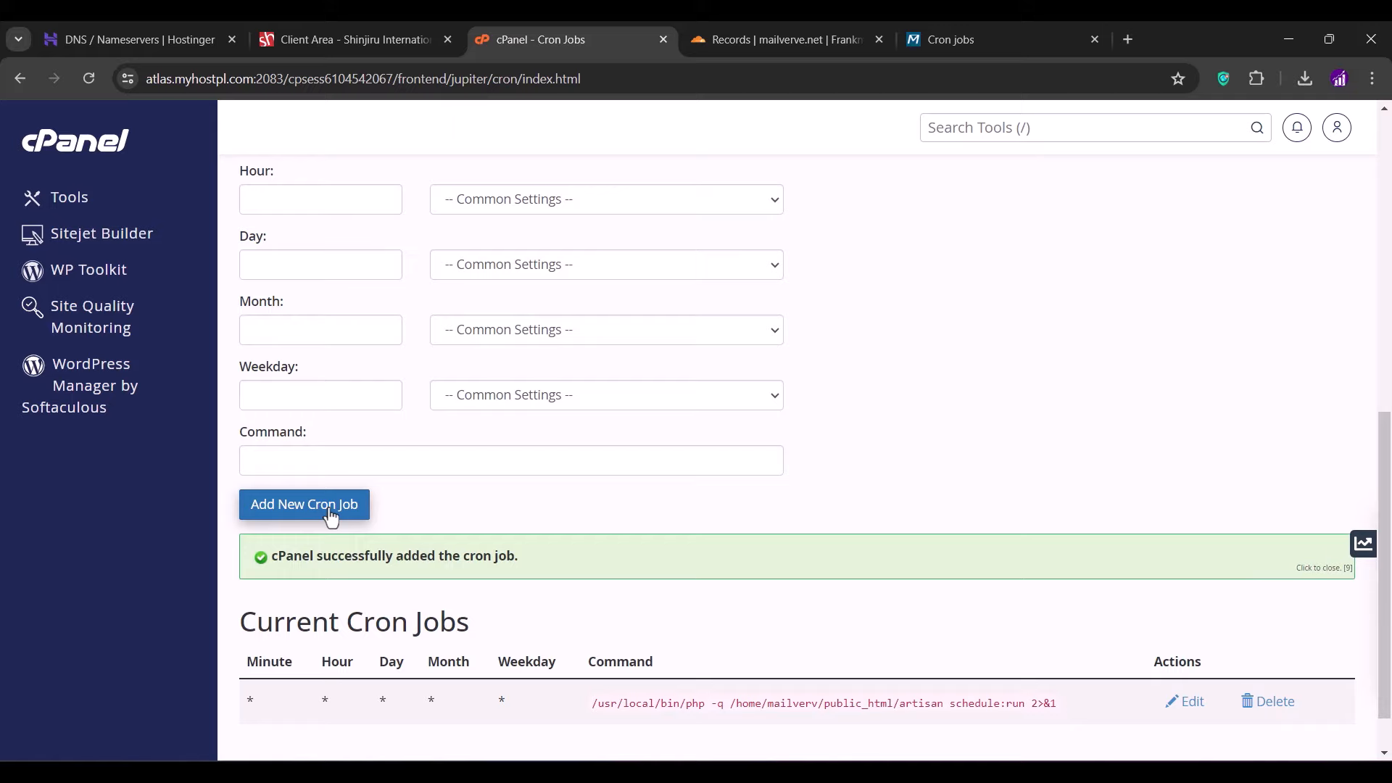
{"action": "left_click", "coordinate": [929, 47]}
{"action": "left_click", "coordinate": [1008, 583]}
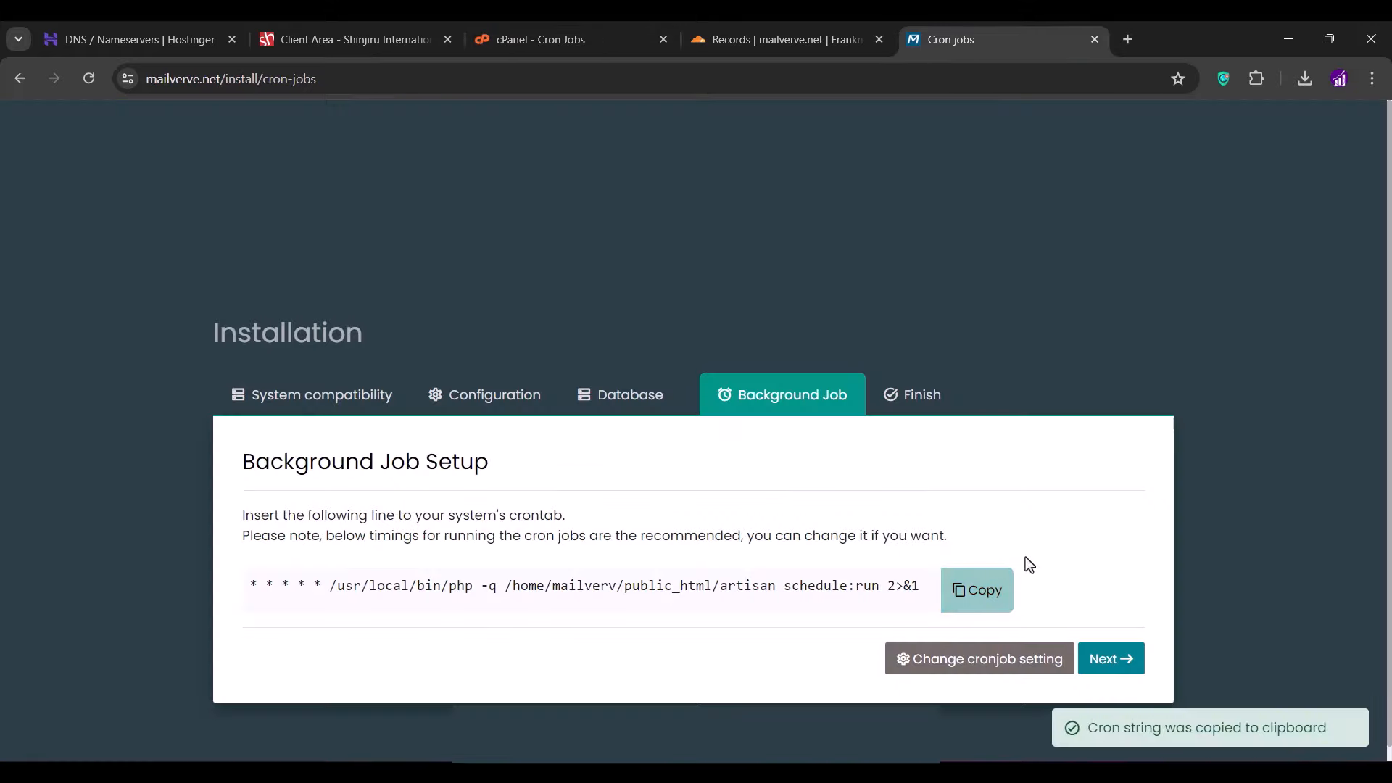
- Finish the Background Job step and follow the admin panel link to the login page
{"action": "left_click", "coordinate": [1099, 667]}
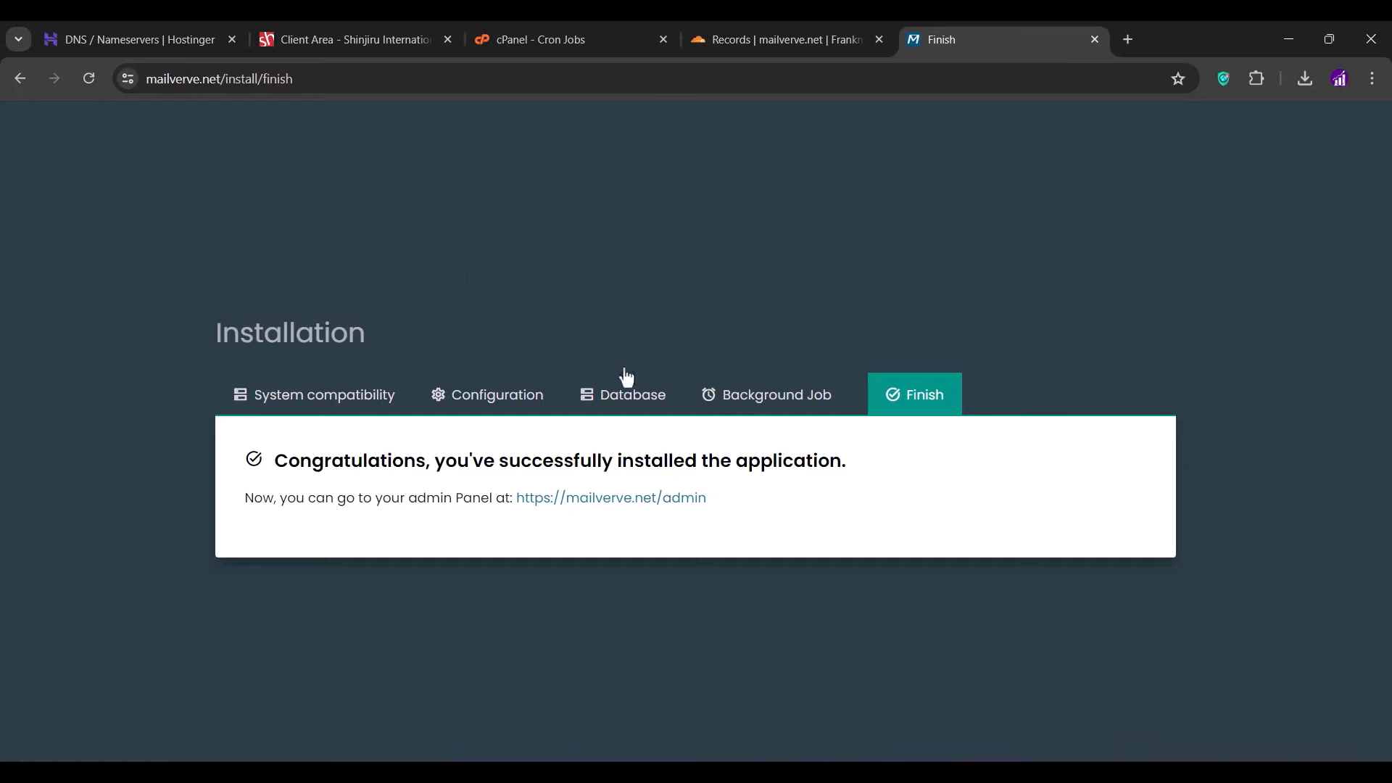
{"action": "left_click", "coordinate": [569, 501]}
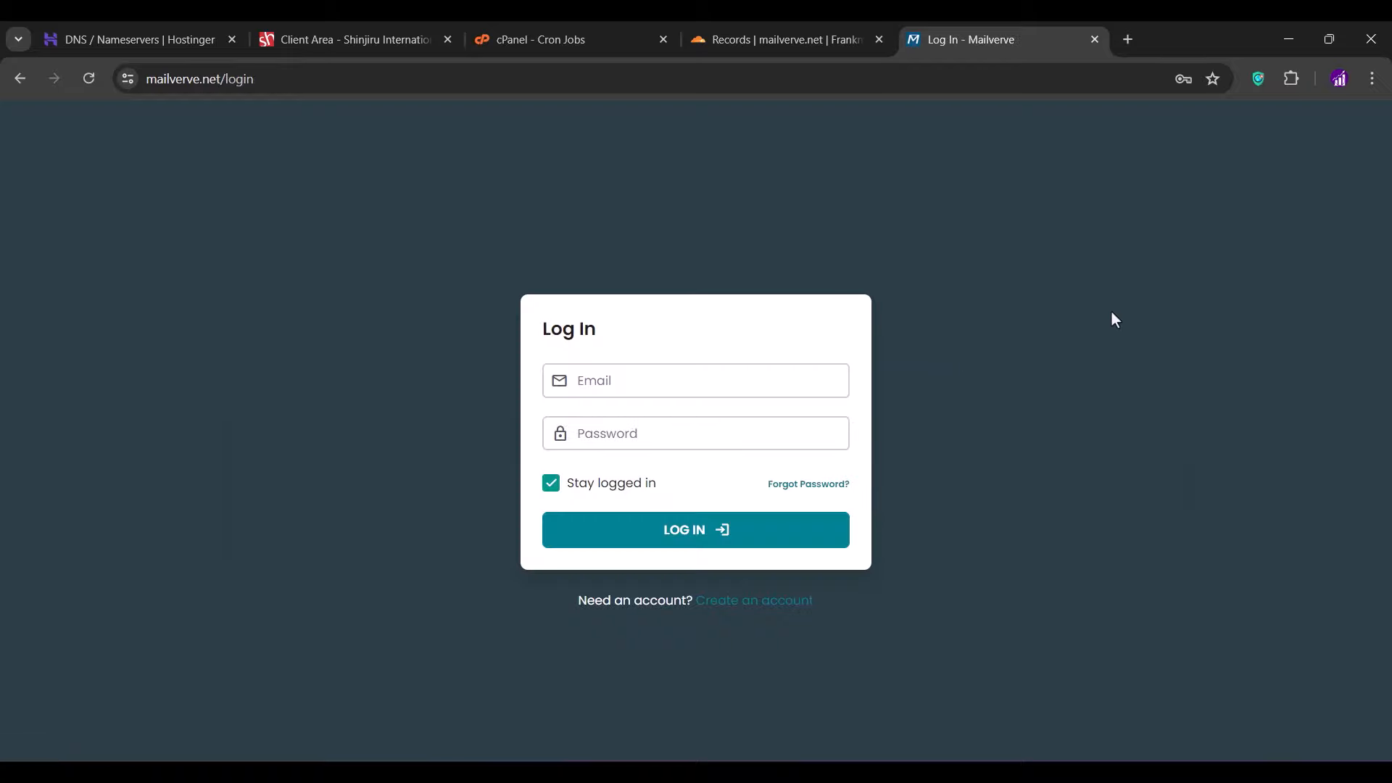
- Log in to Mailverve with the admin mailbox address and its password
{"action": "left_click", "coordinate": [705, 385]}
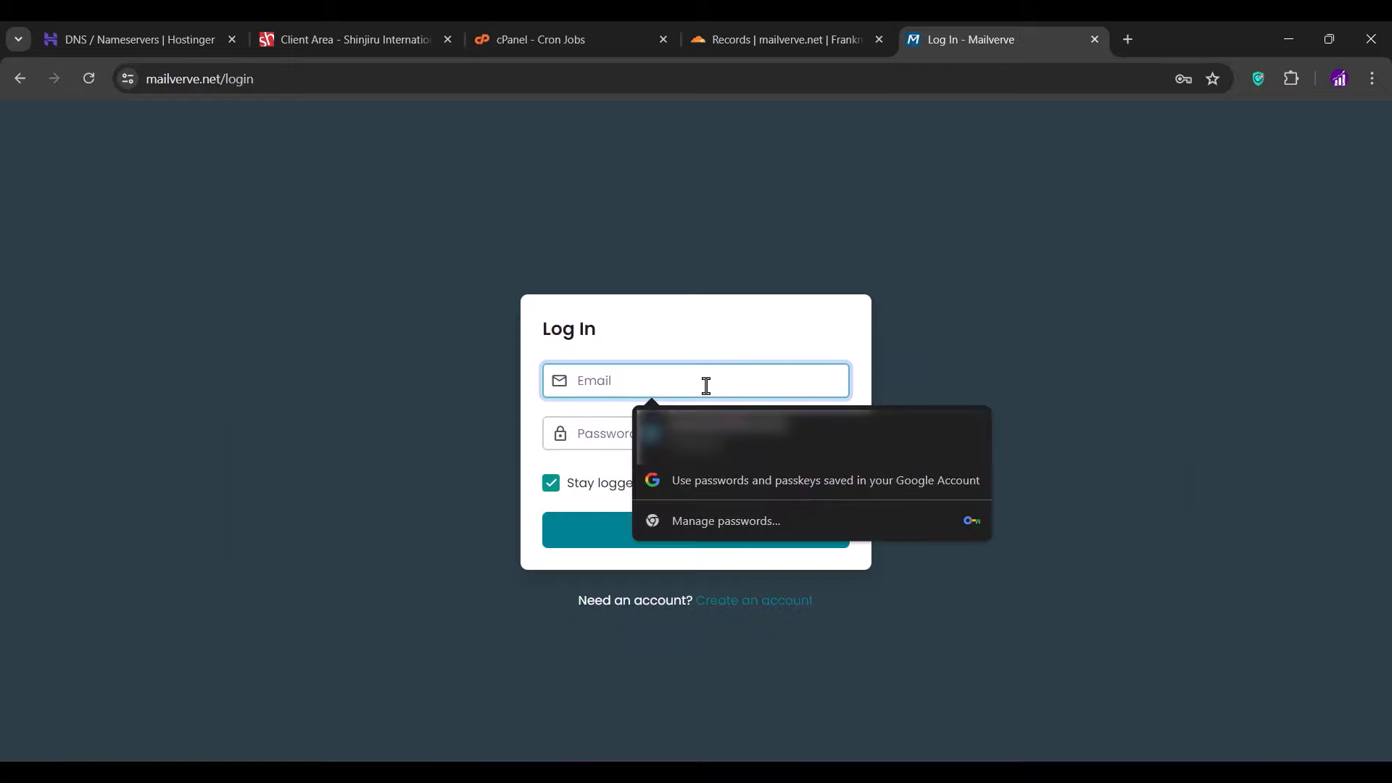
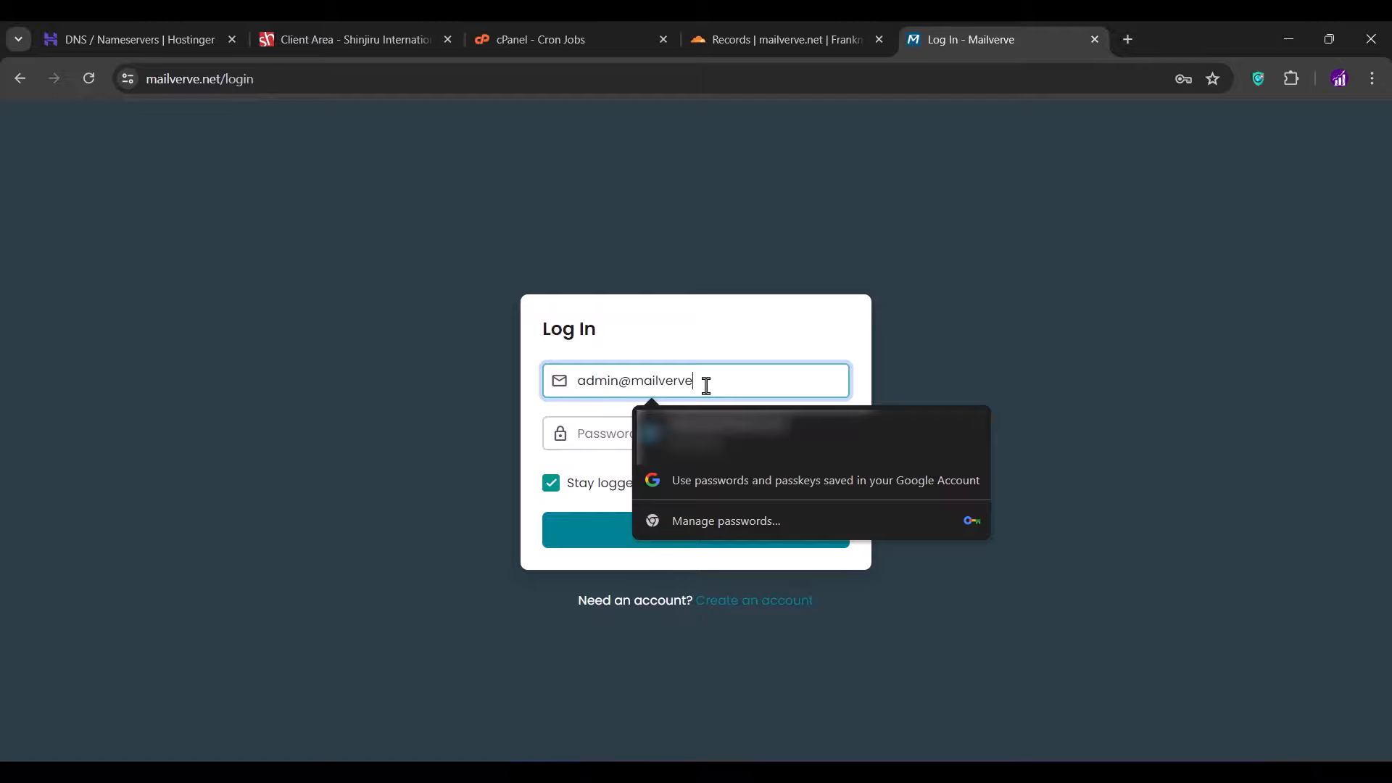
{"action": "key", "text": "Tab"}
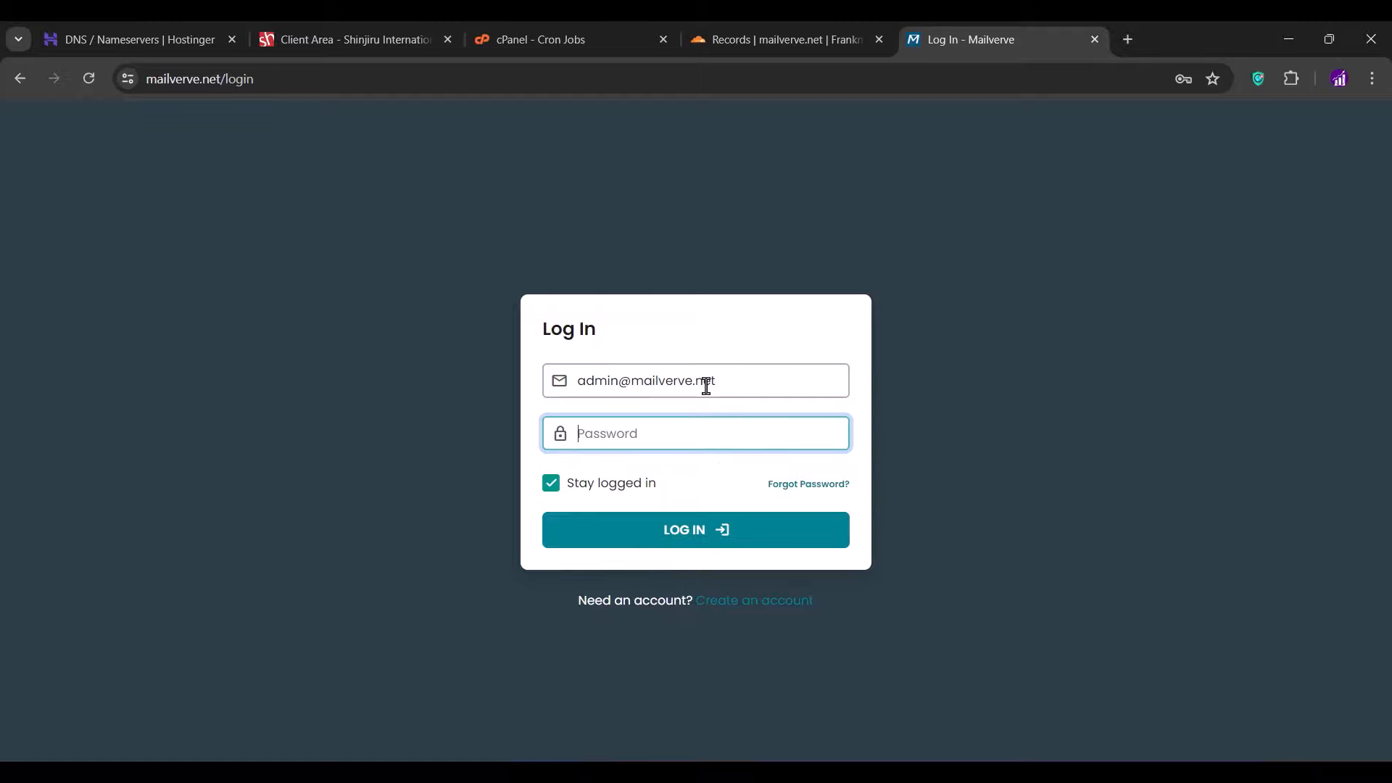
{"action": "type", "text": "•••••••••••"}
{"action": "left_click", "coordinate": [702, 547]}
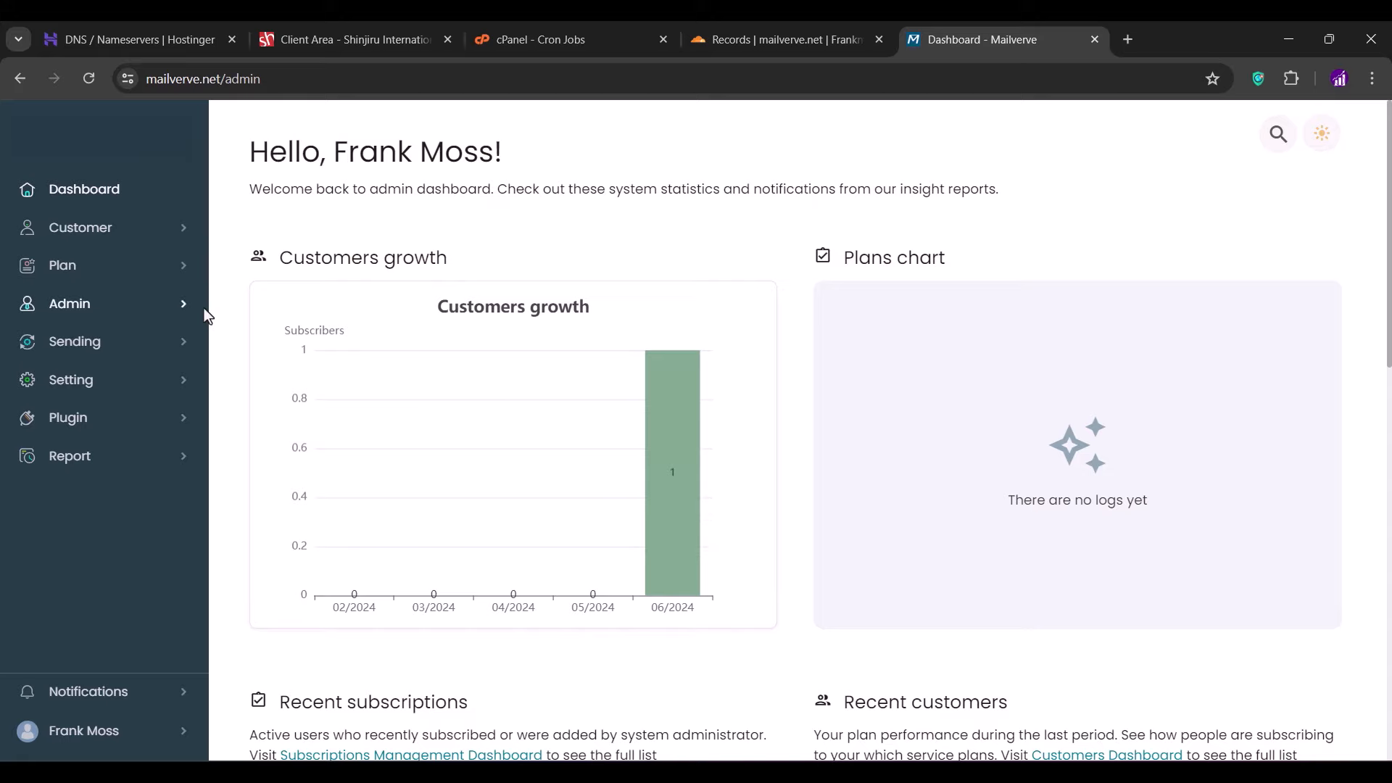
- In All settings, set the default language to English
{"action": "left_click", "coordinate": [104, 384]}
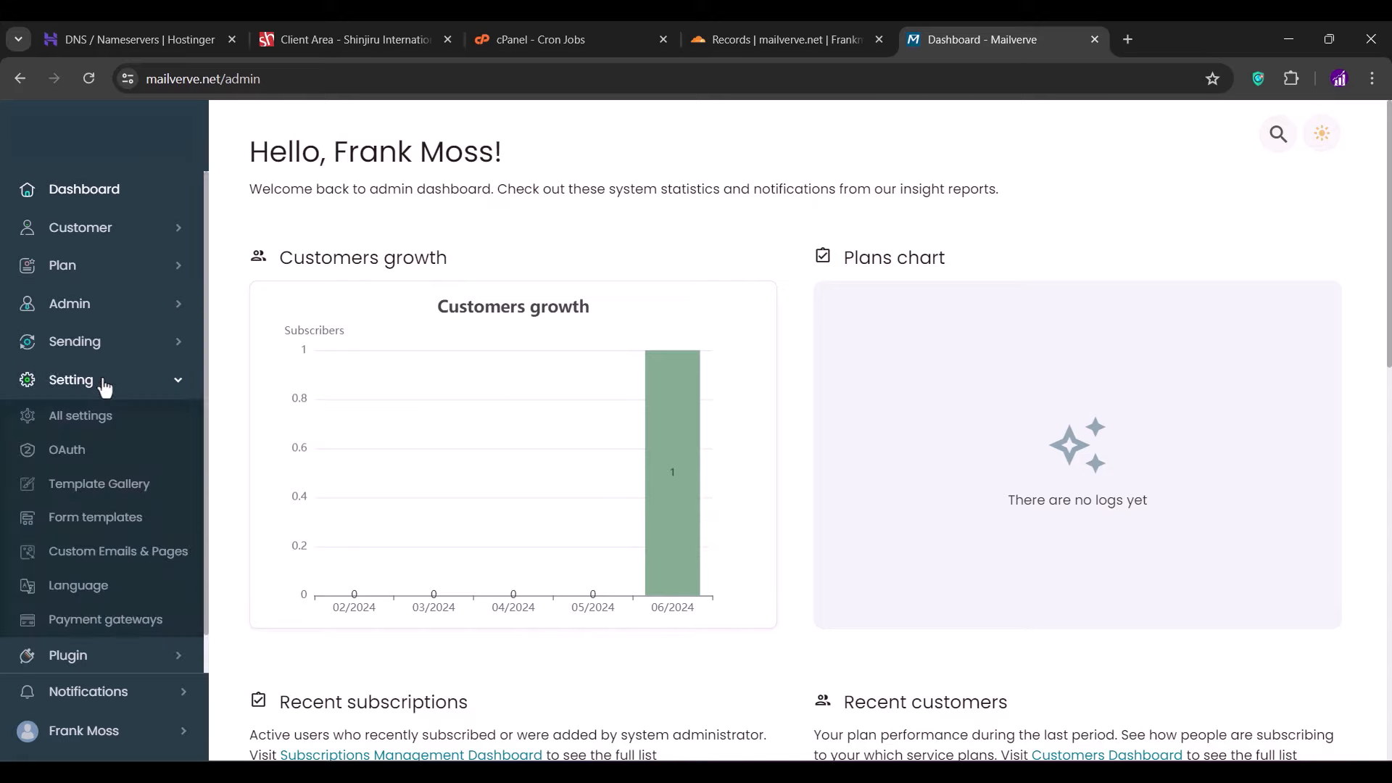
{"action": "left_click", "coordinate": [79, 425]}
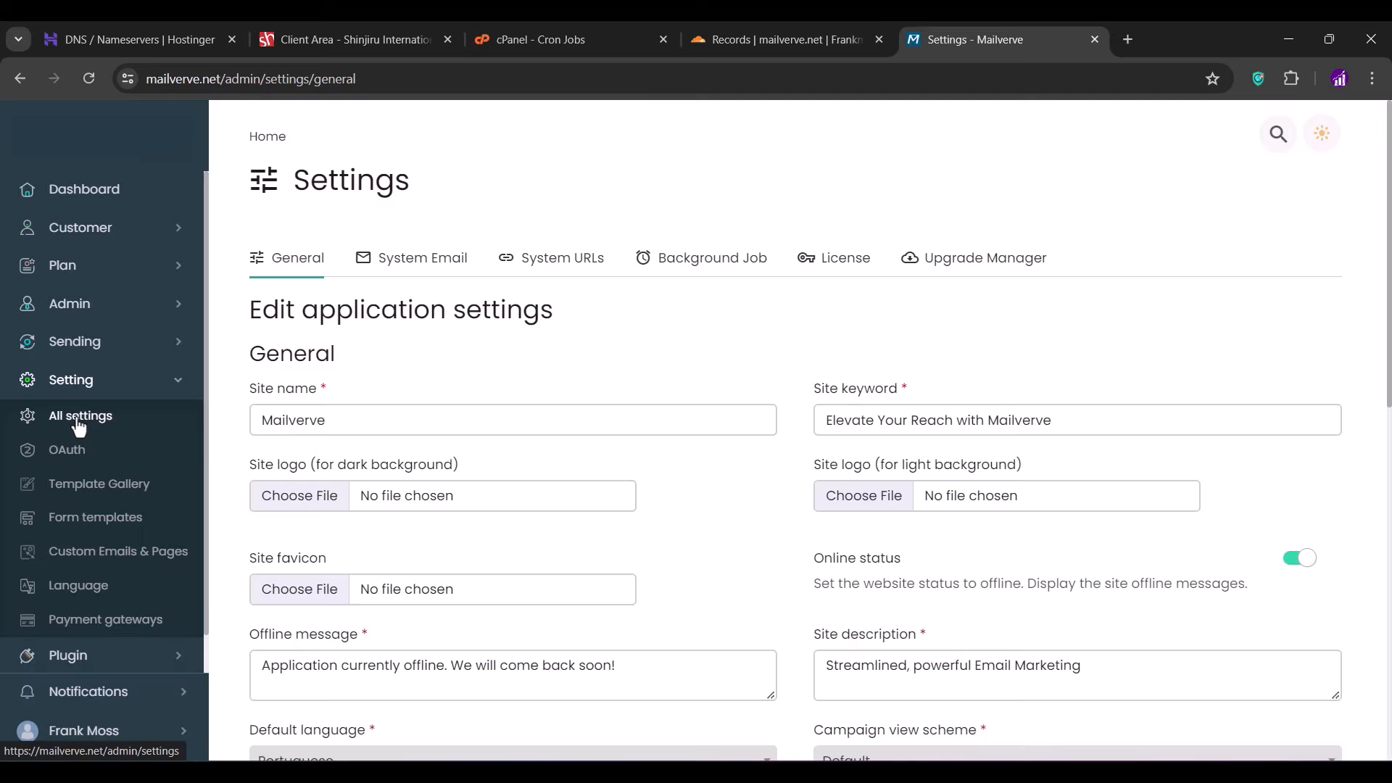
{"action": "scroll", "coordinate": [537, 348], "scroll_direction": "down", "scroll_amount": 1}
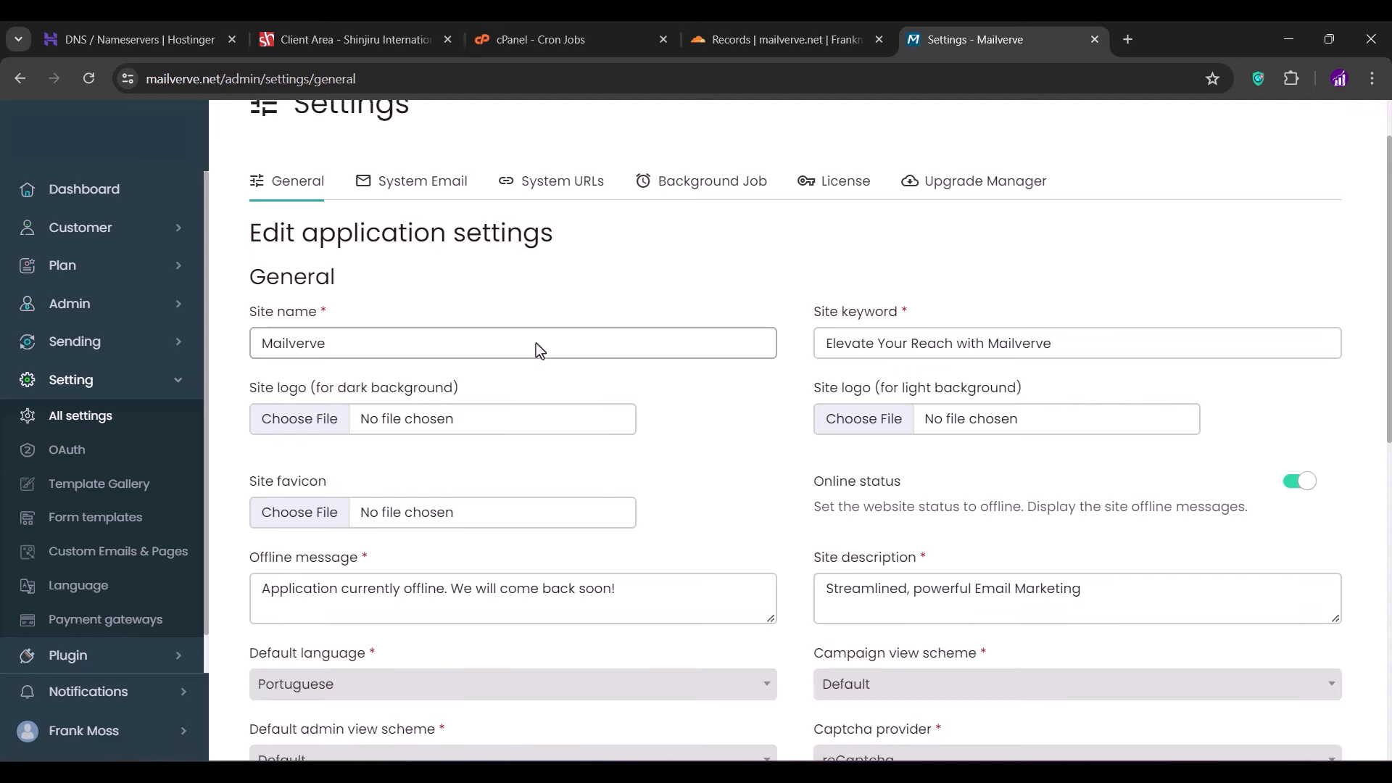
{"action": "scroll", "coordinate": [536, 348], "scroll_direction": "down", "scroll_amount": 2}
{"action": "scroll", "coordinate": [538, 350], "scroll_direction": "down", "scroll_amount": 2}
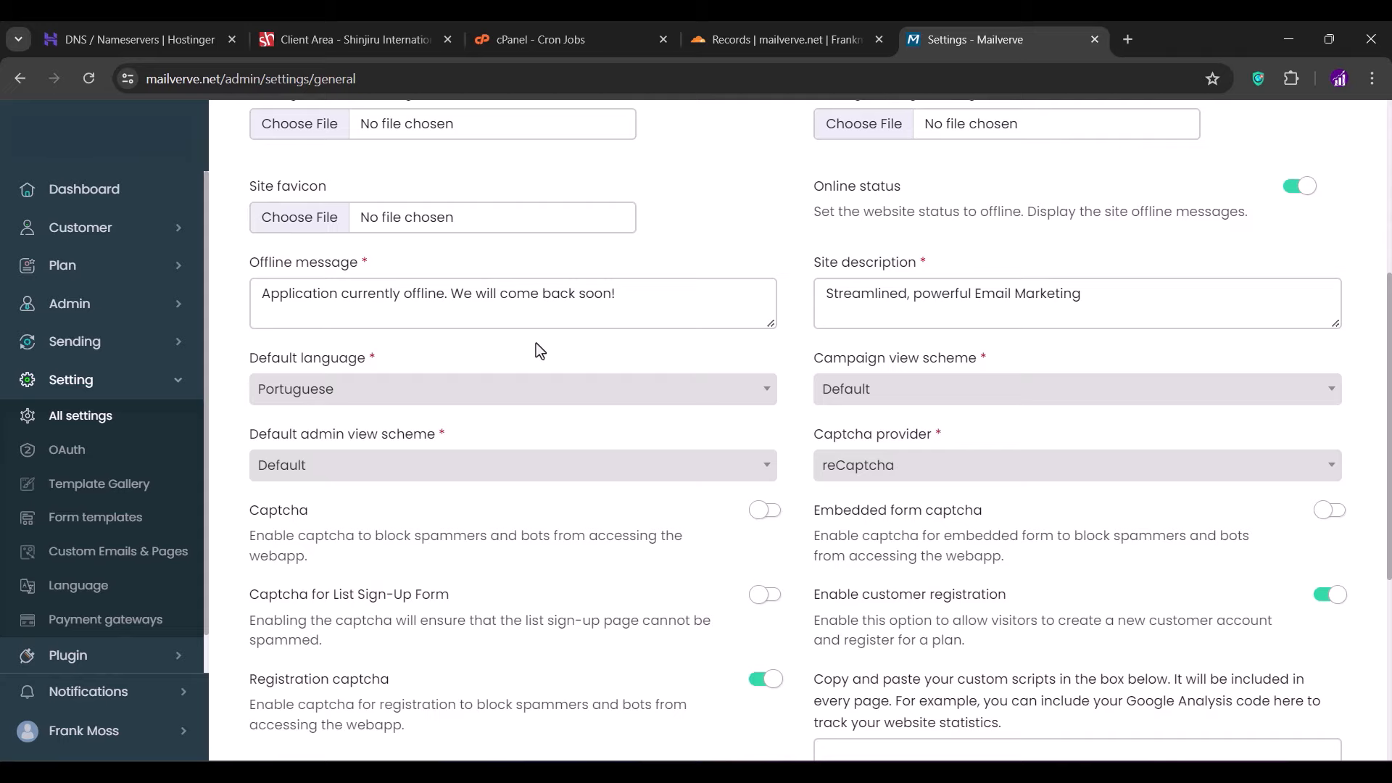
{"action": "left_click", "coordinate": [466, 400]}
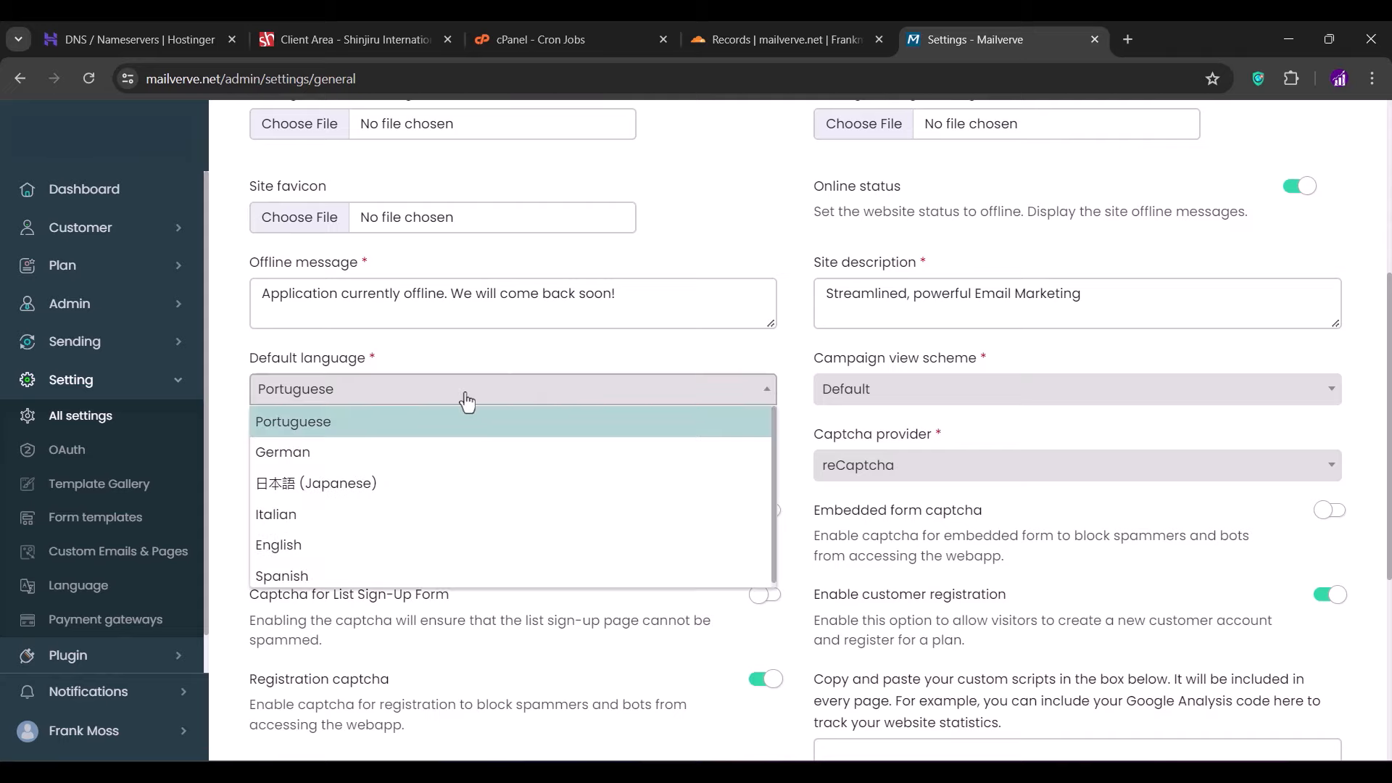
{"action": "left_click", "coordinate": [330, 545]}
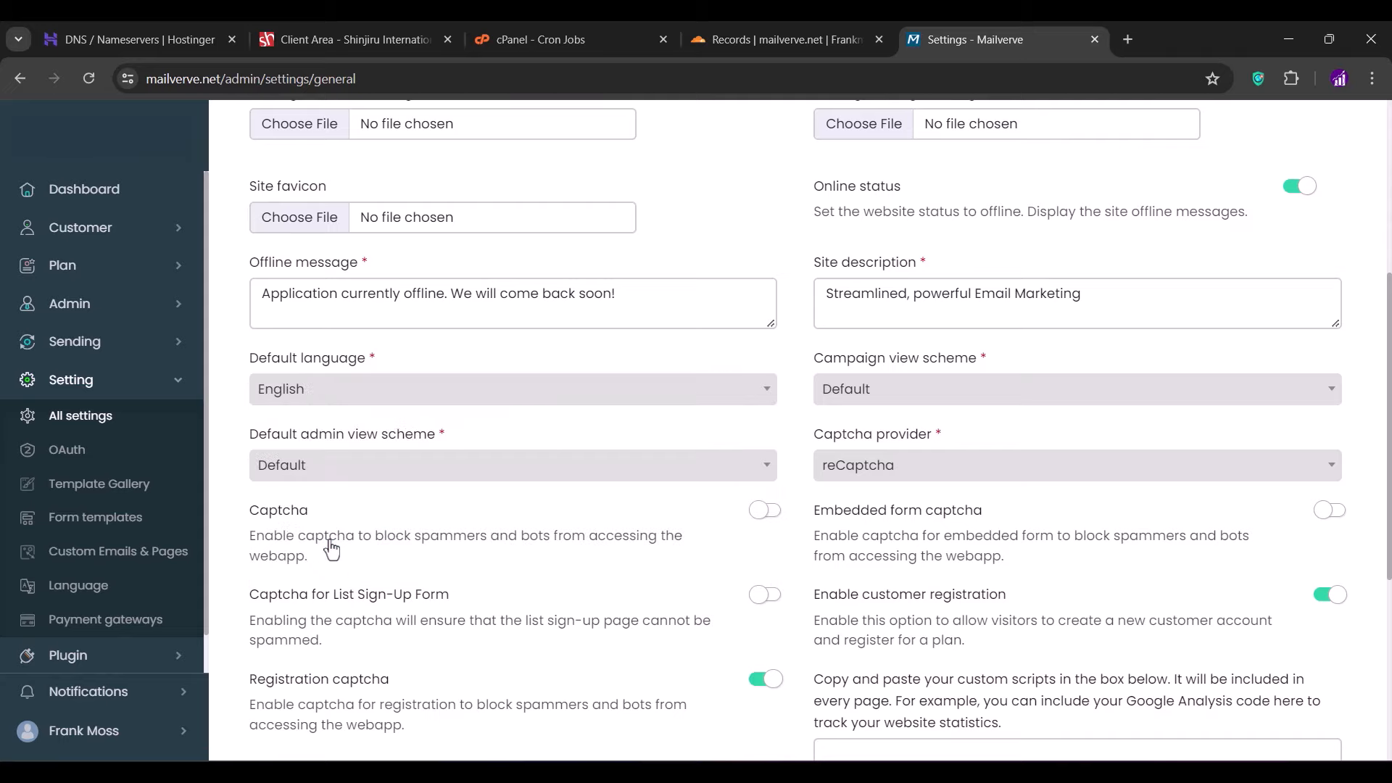
- Turn off registration captcha and customer registration, then save the settings
{"action": "scroll", "coordinate": [331, 549], "scroll_direction": "down", "scroll_amount": 3}
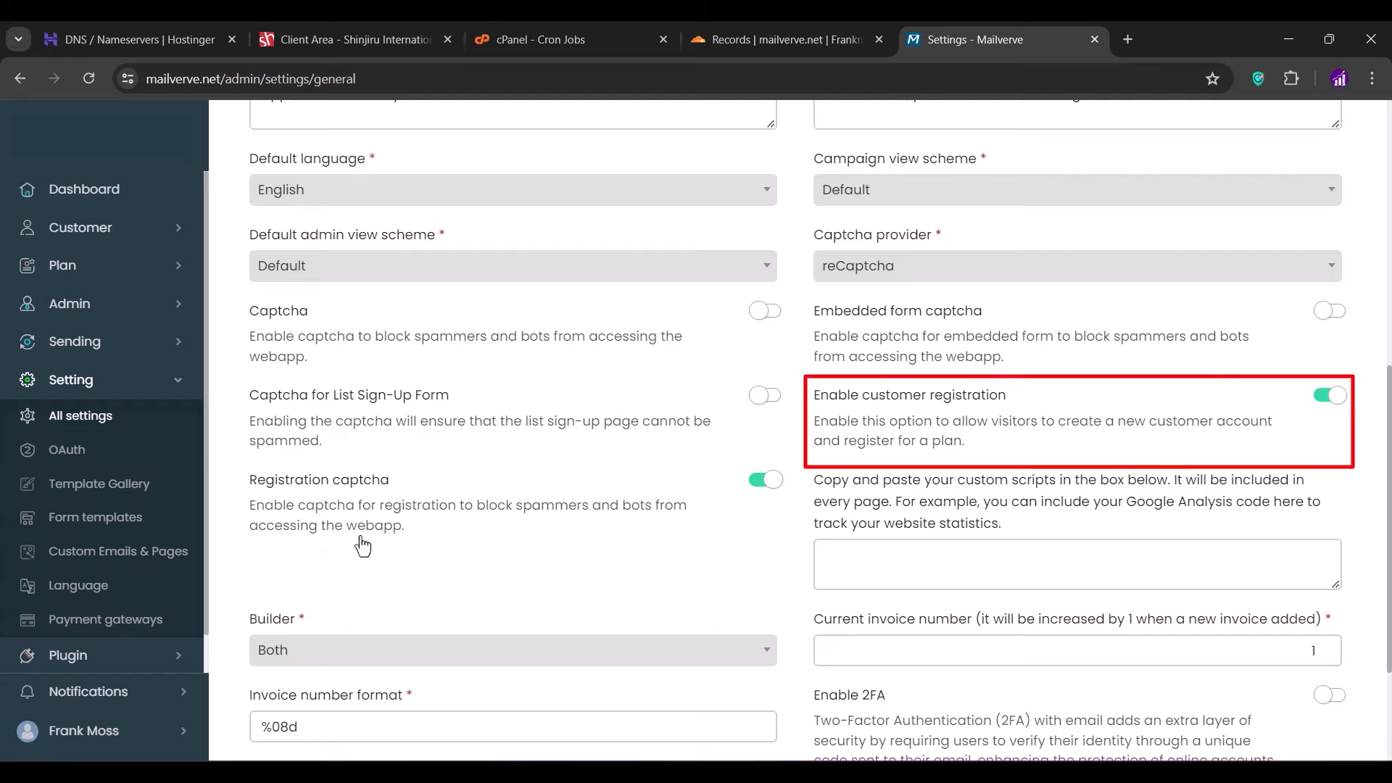
{"action": "left_click", "coordinate": [772, 482]}
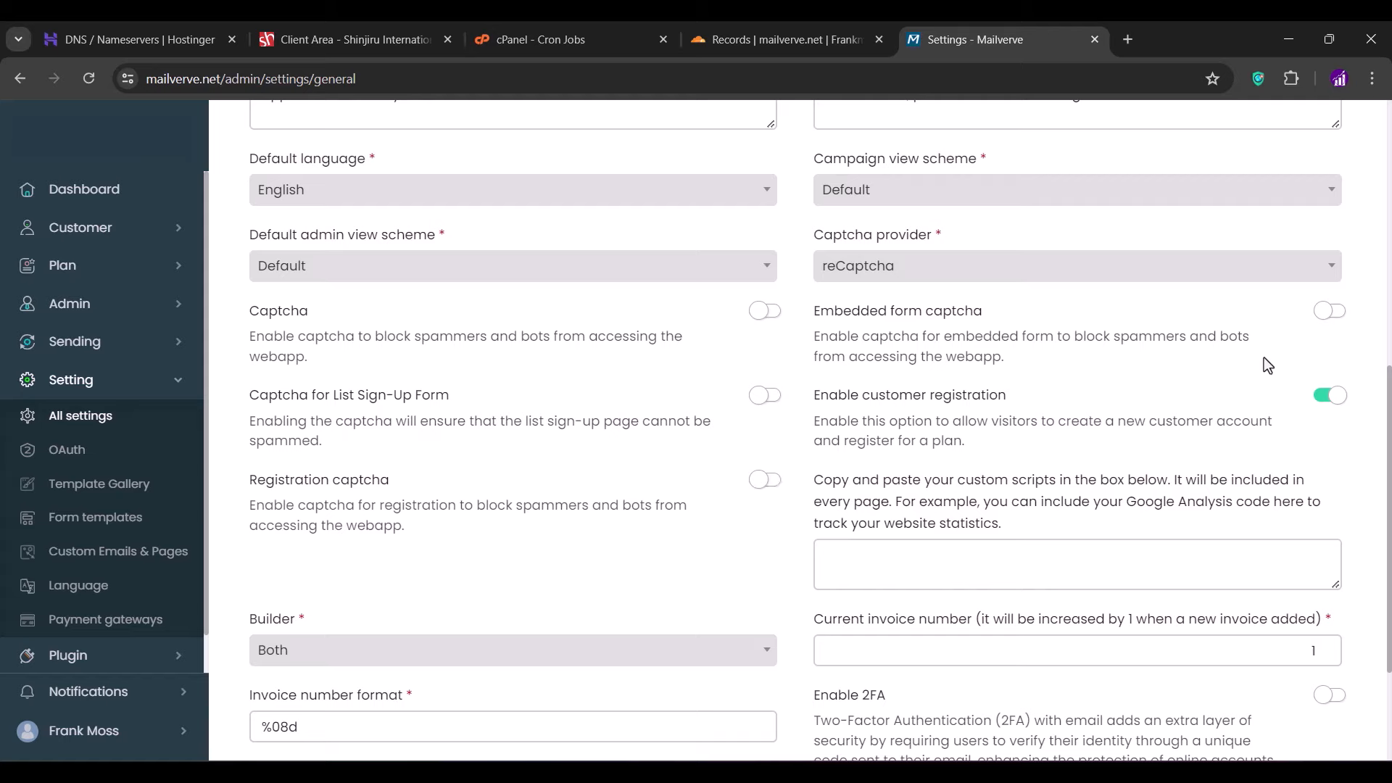
{"action": "left_click", "coordinate": [1337, 399]}
{"action": "scroll", "coordinate": [1338, 398], "scroll_direction": "down", "scroll_amount": 3}
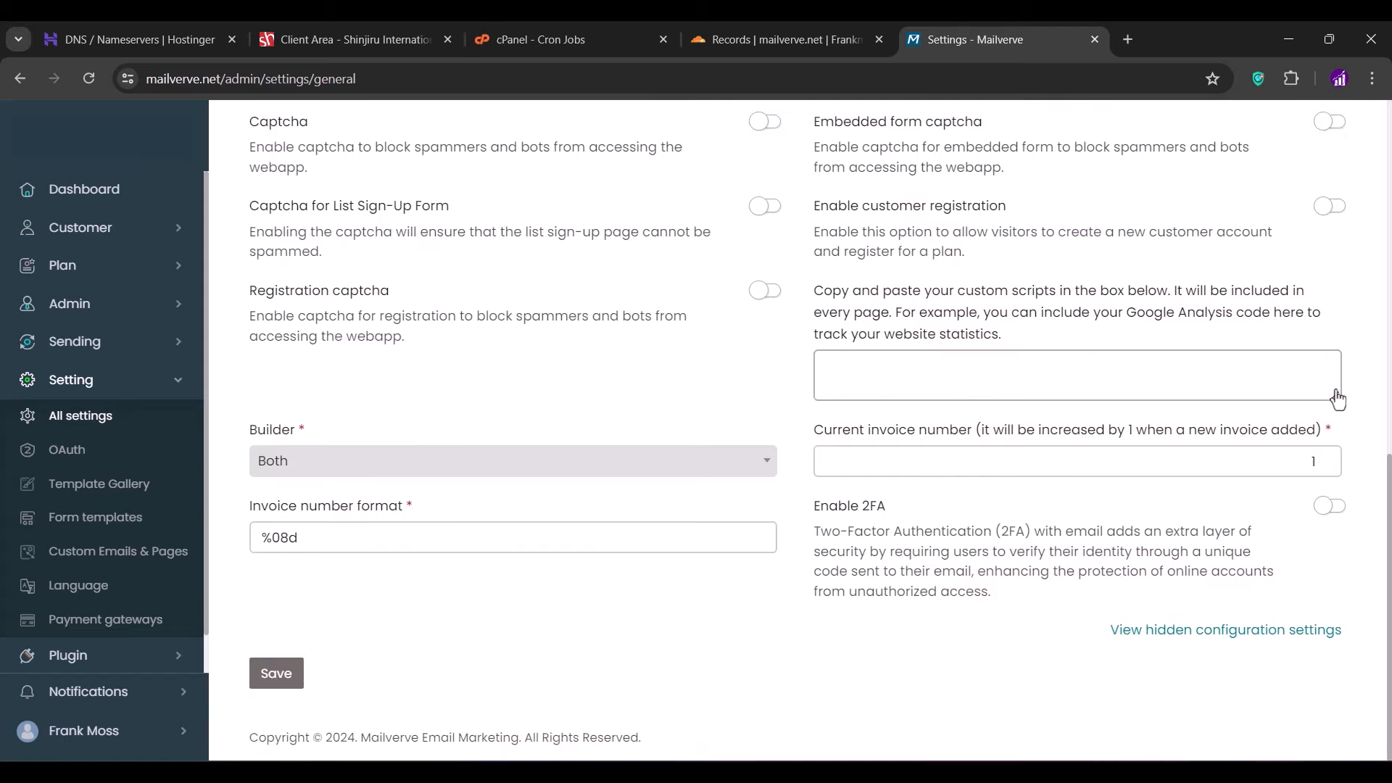
{"action": "left_click", "coordinate": [276, 672]}
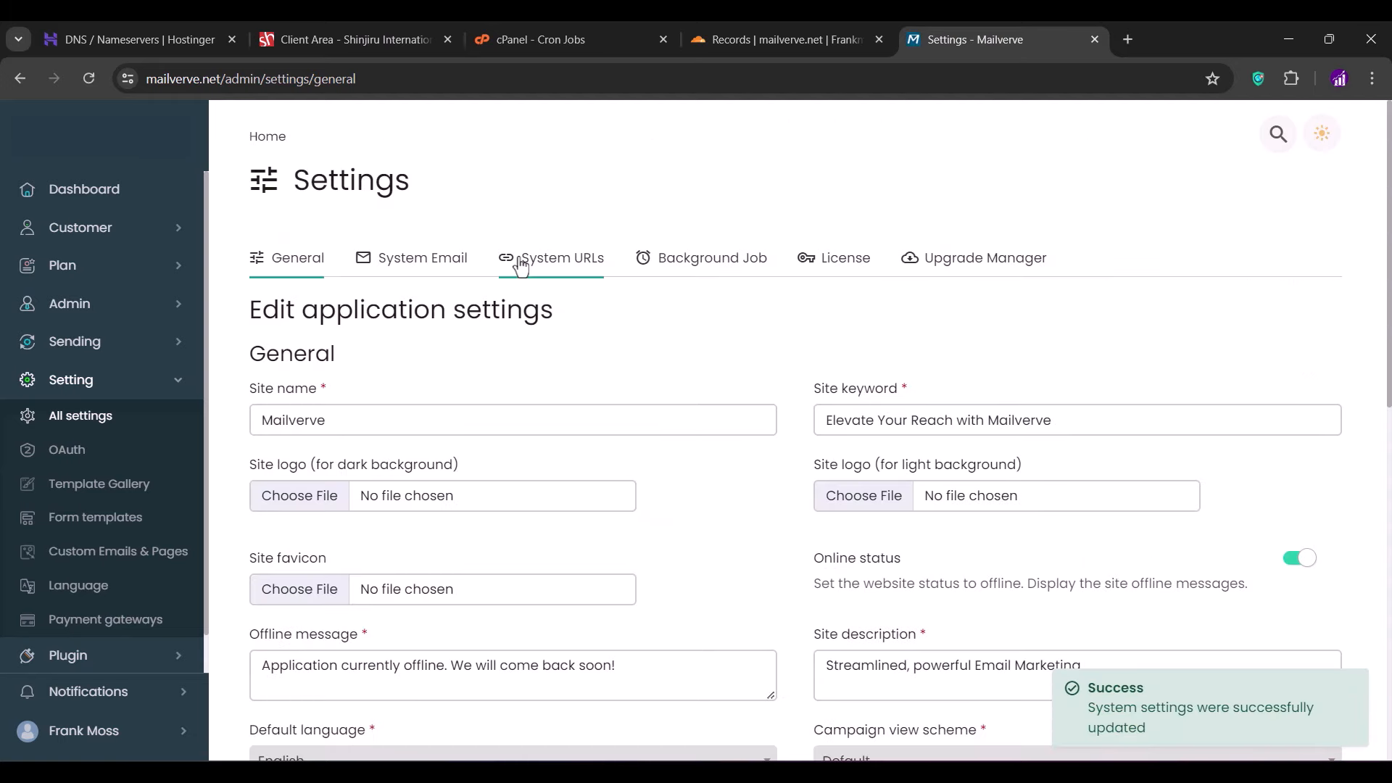
- Review the System Email settings and the System URLs list, then expand the Sending menu
{"action": "left_click", "coordinate": [443, 266]}
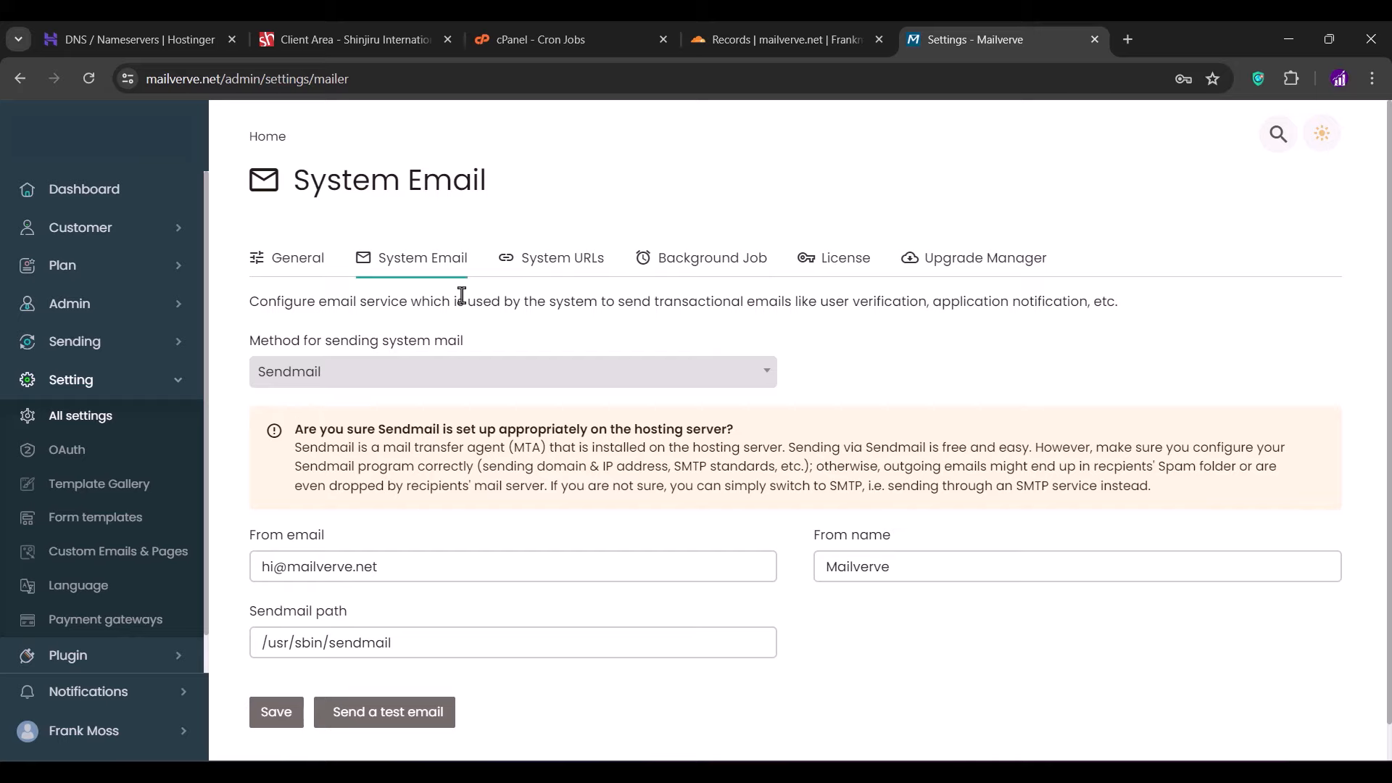
{"action": "left_click", "coordinate": [578, 267]}
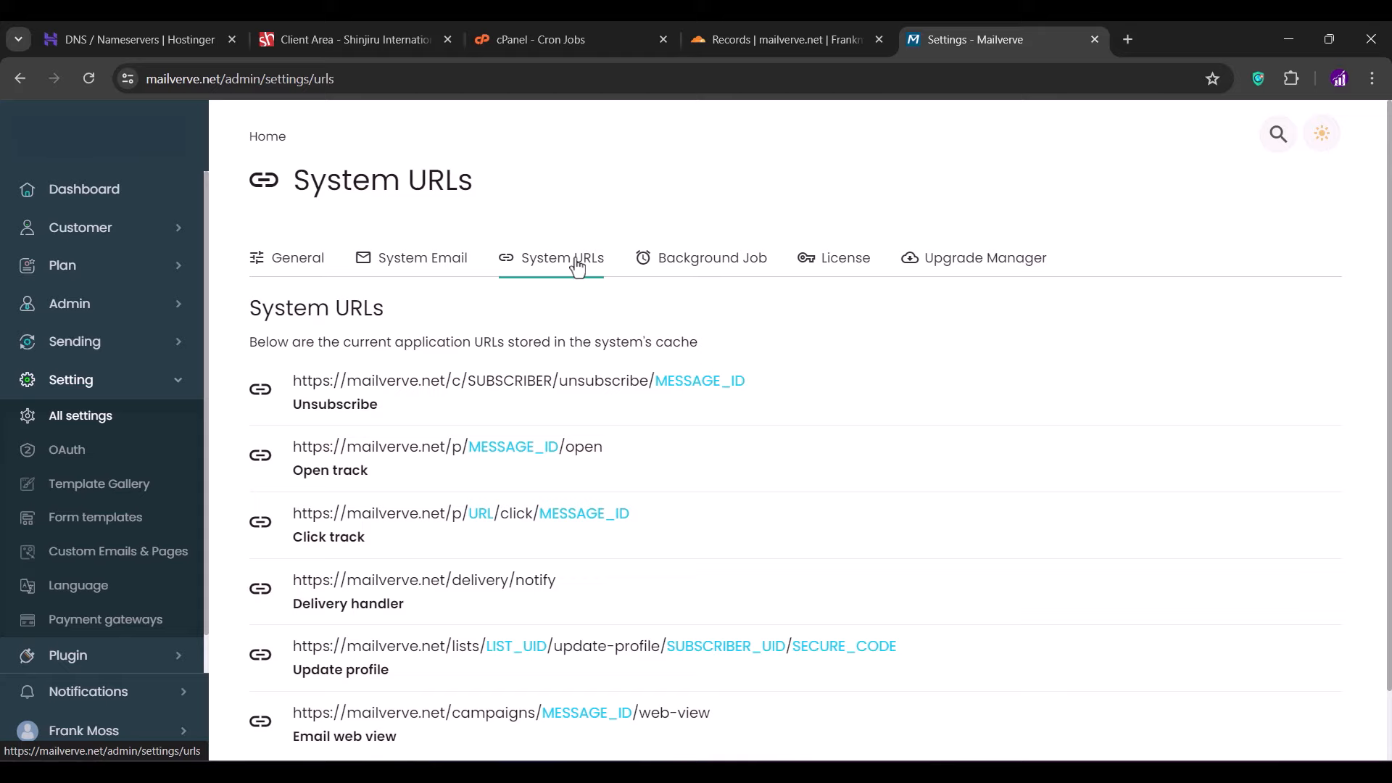
{"action": "left_click", "coordinate": [64, 343]}
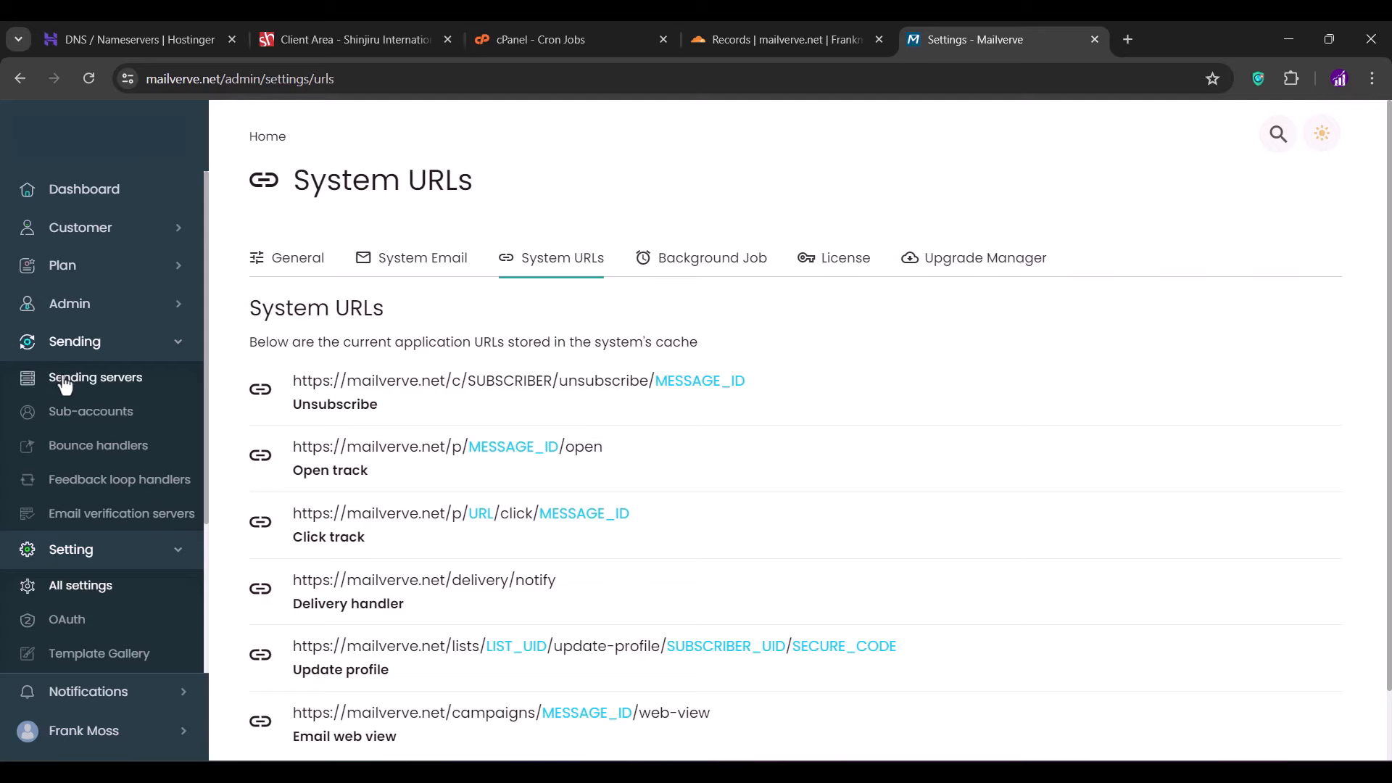
- From Sending servers, start a new server of type SMTP to get its empty form
{"action": "left_click", "coordinate": [64, 382]}
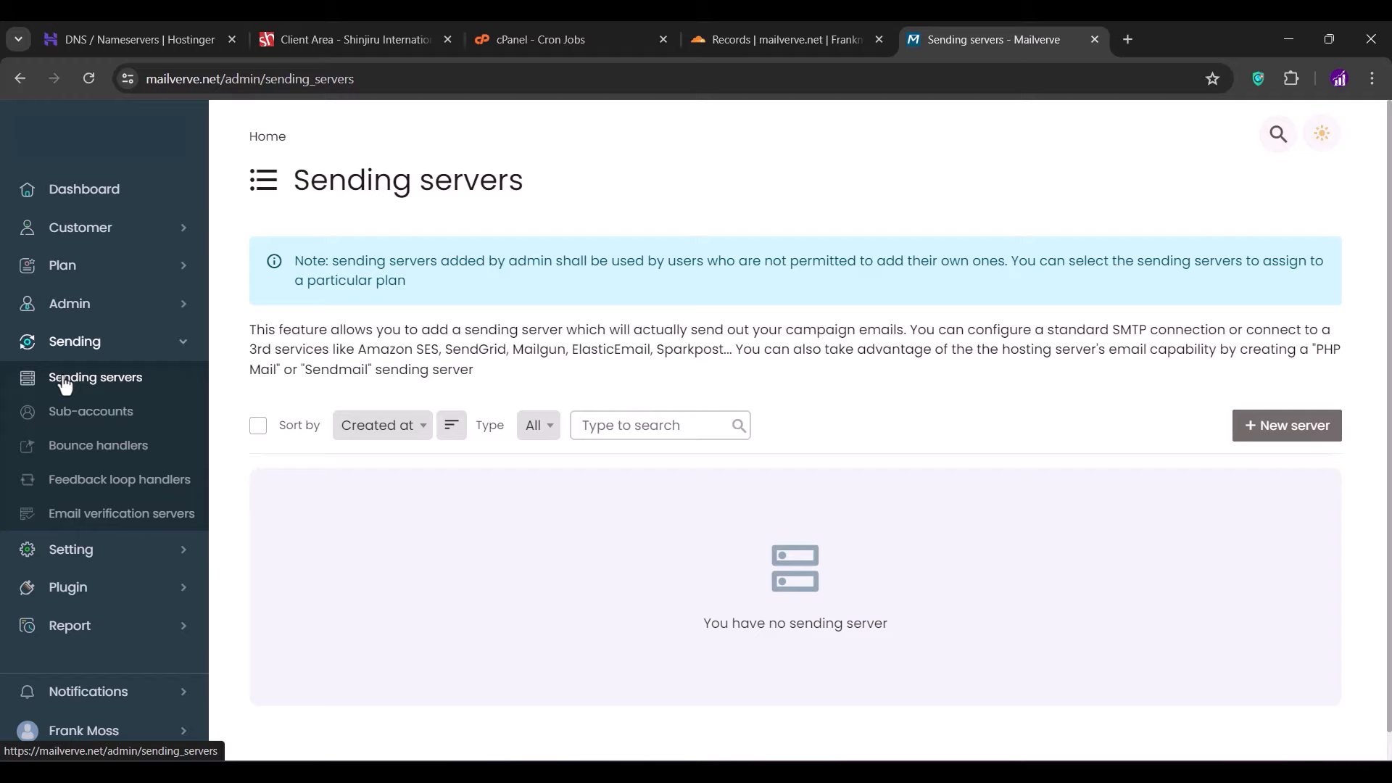
{"action": "left_click", "coordinate": [1276, 437]}
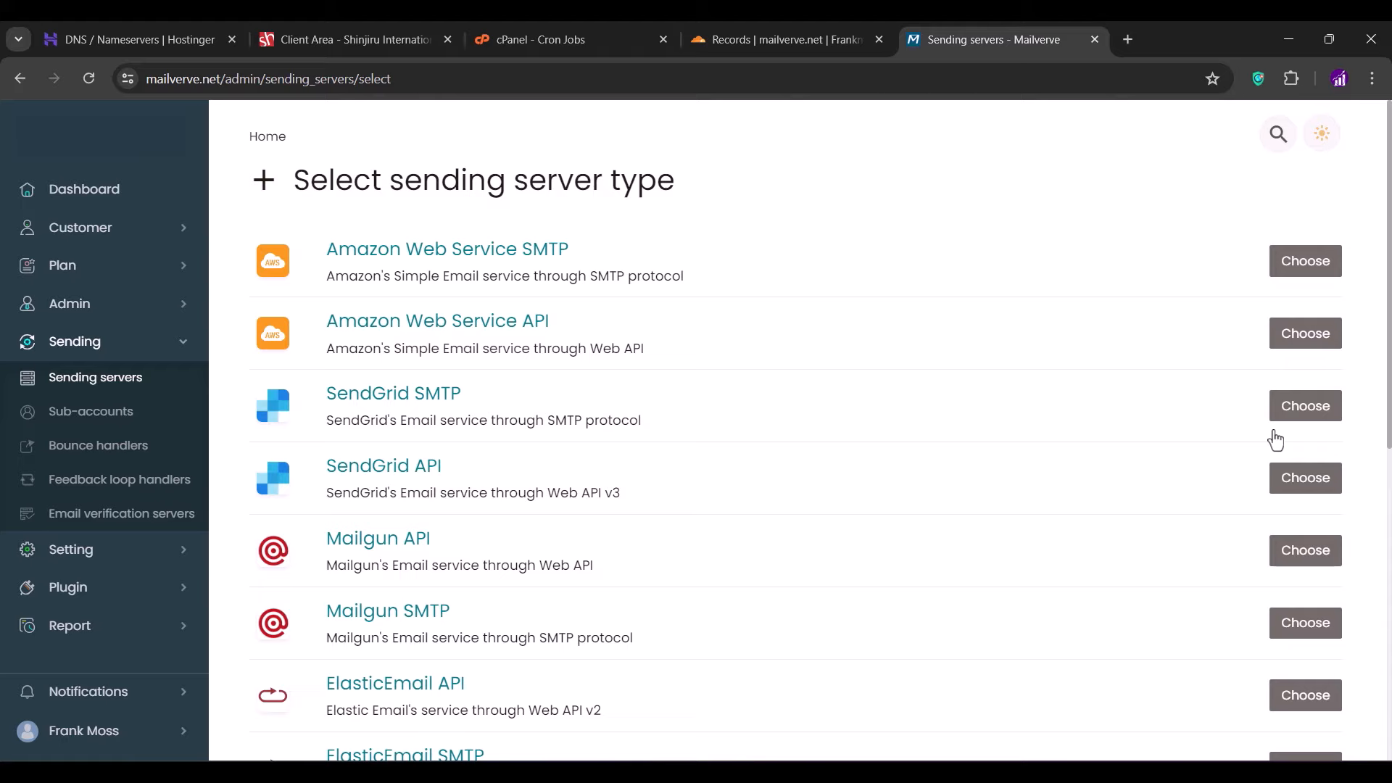
{"action": "scroll", "coordinate": [1276, 439], "scroll_direction": "down", "scroll_amount": 8}
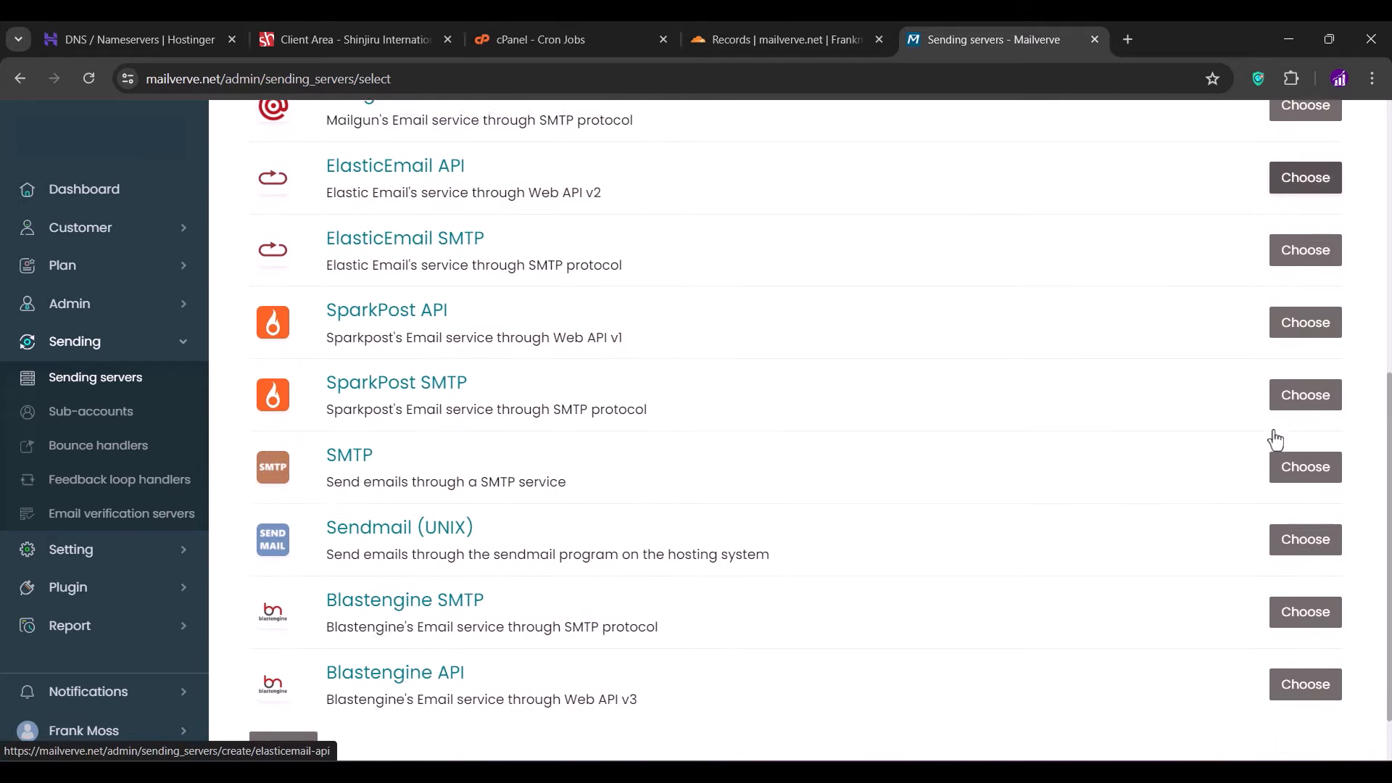
{"action": "left_click", "coordinate": [1310, 394]}
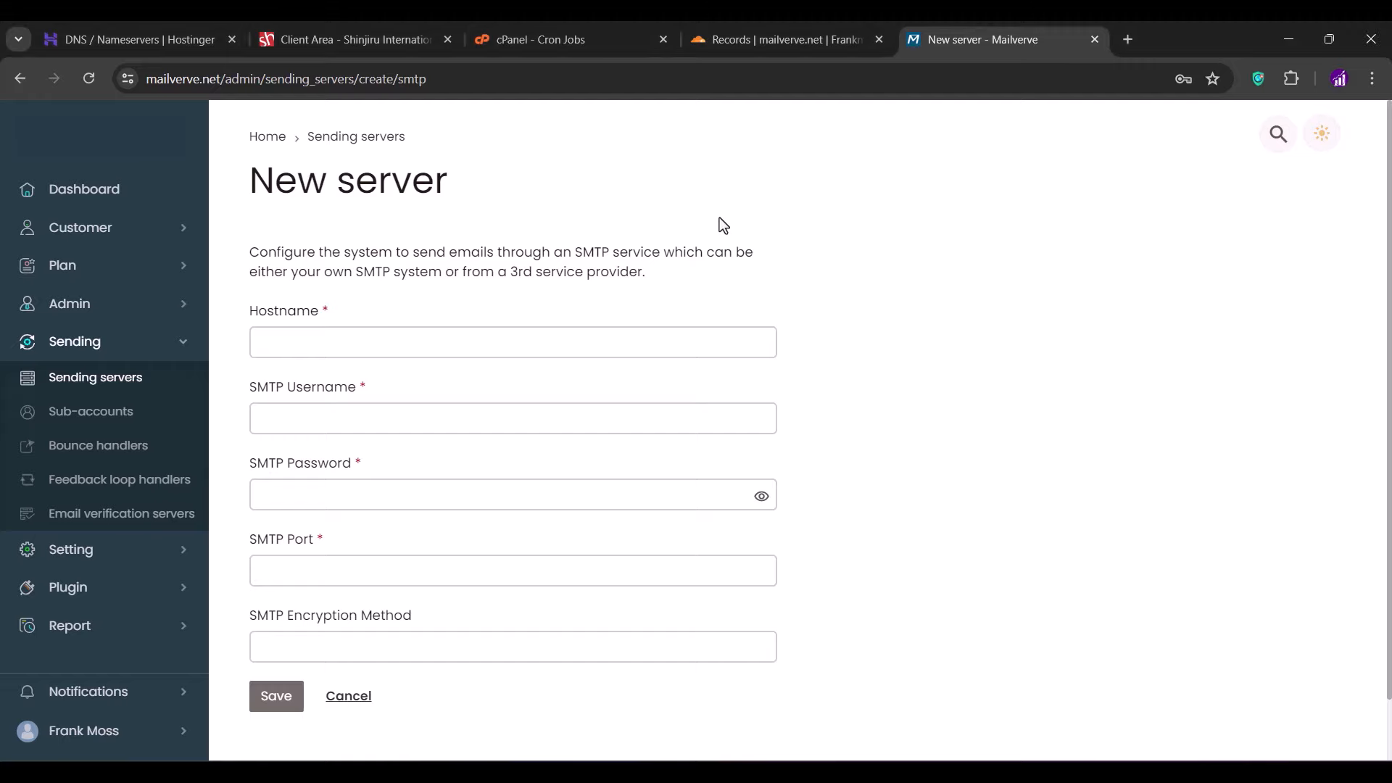
- Enter smtp.gmail.com as hostname and the Gmail account address as SMTP username
{"action": "left_click", "coordinate": [435, 339]}
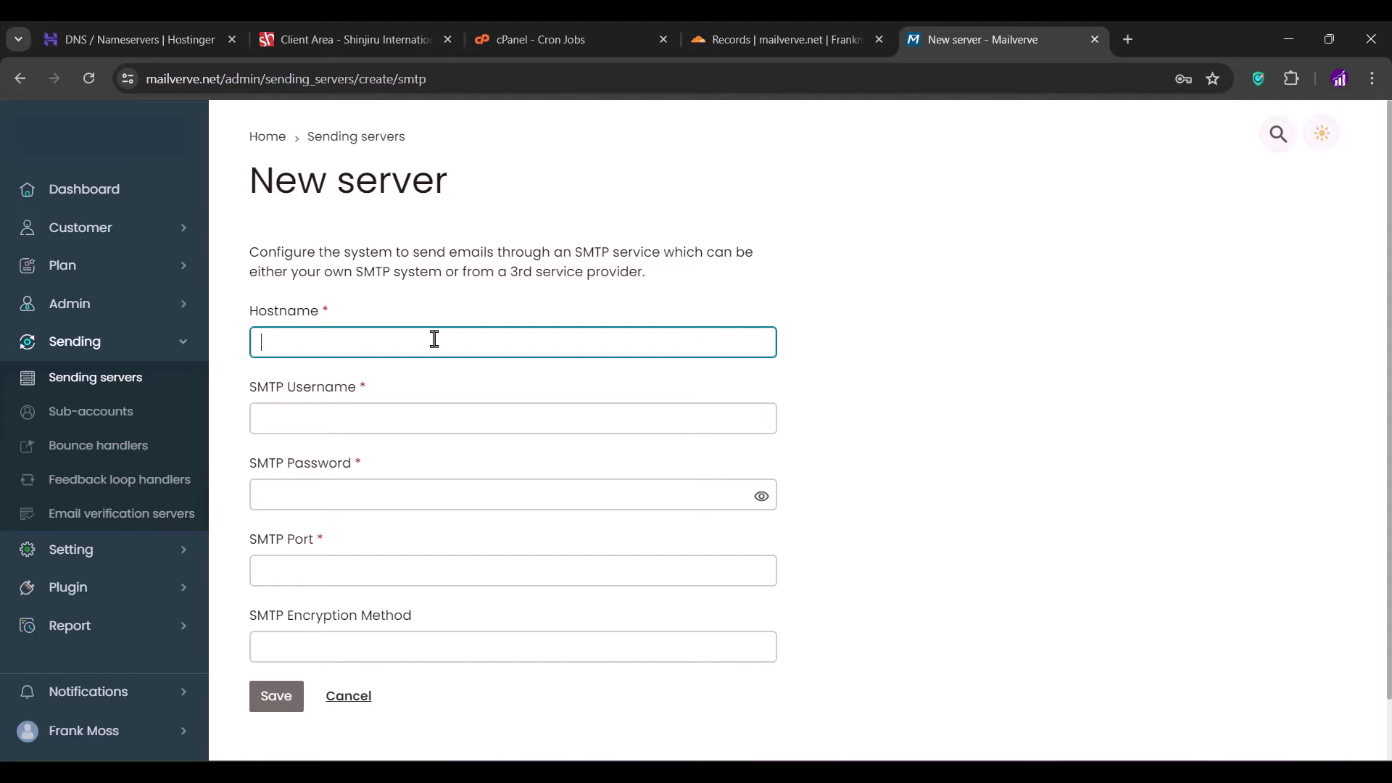
{"action": "type", "text": "smtp.gmail.com"}
{"action": "left_click", "coordinate": [348, 418]}
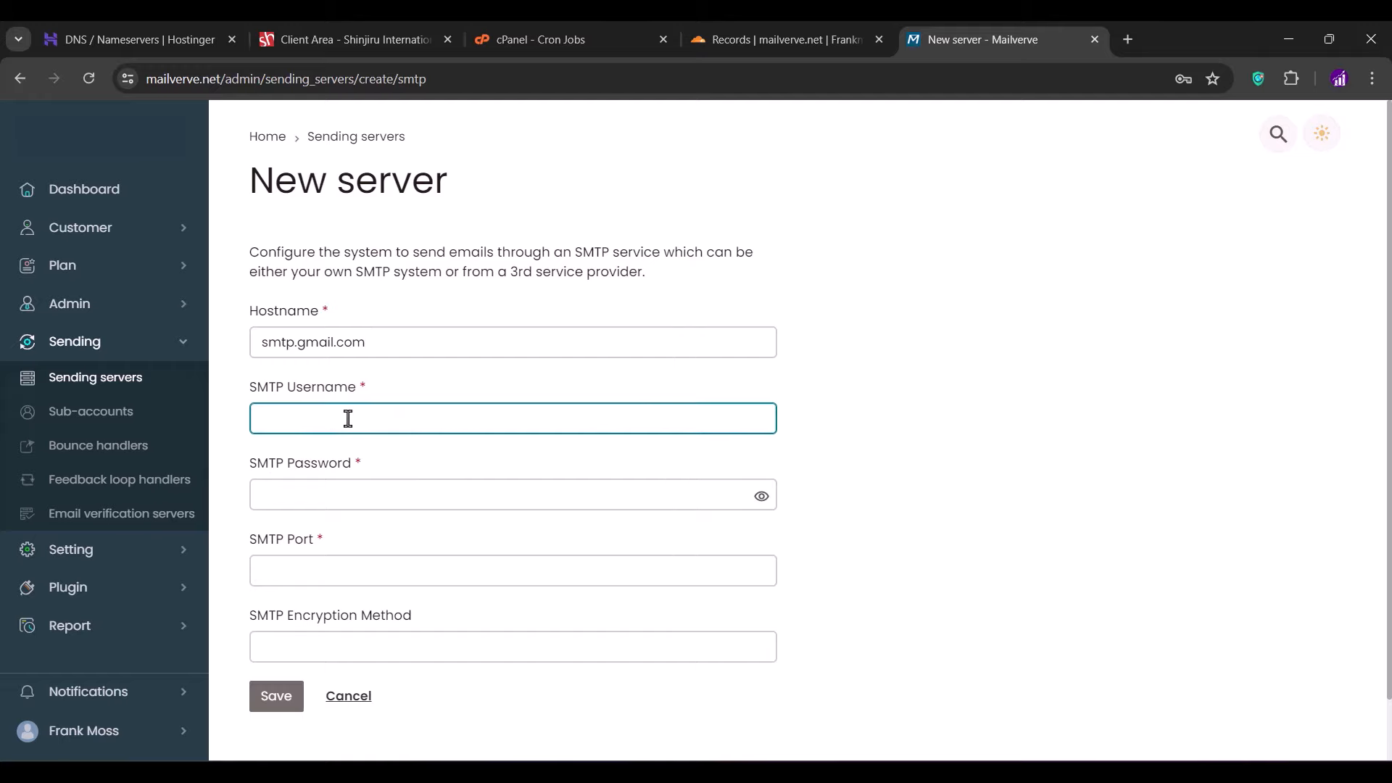
{"action": "left_click", "coordinate": [388, 468]}
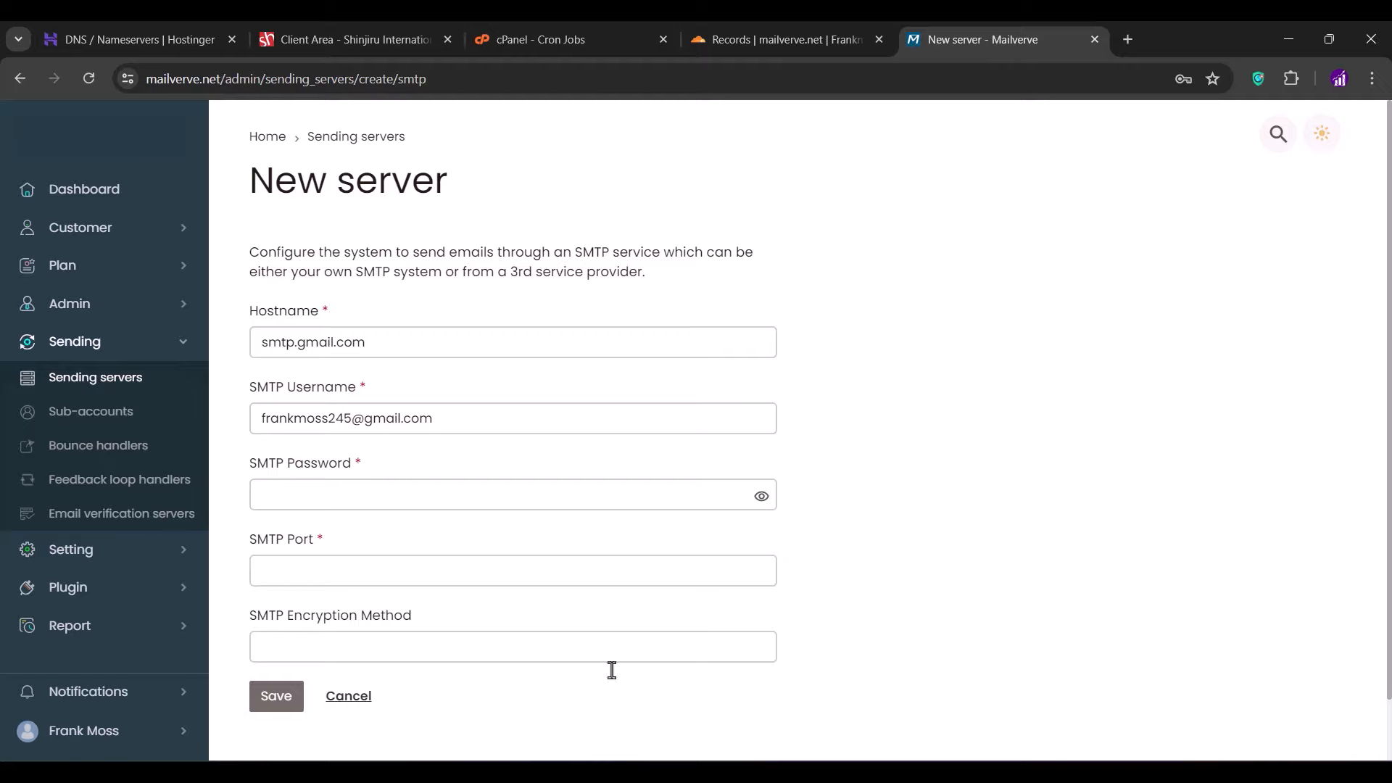
- Find the App passwords page in Google Account settings by searching 'app'
{"action": "left_click", "coordinate": [689, 772]}
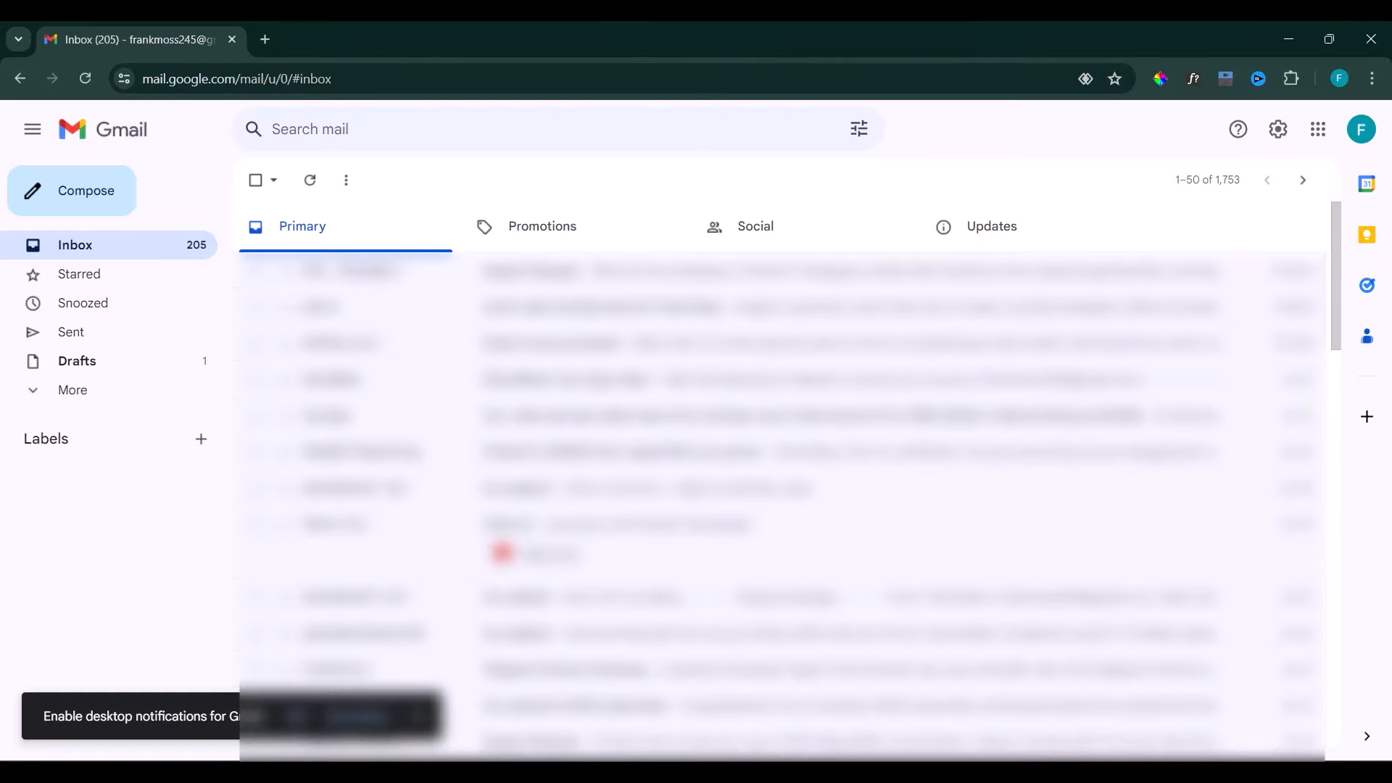
{"action": "left_click", "coordinate": [1360, 138]}
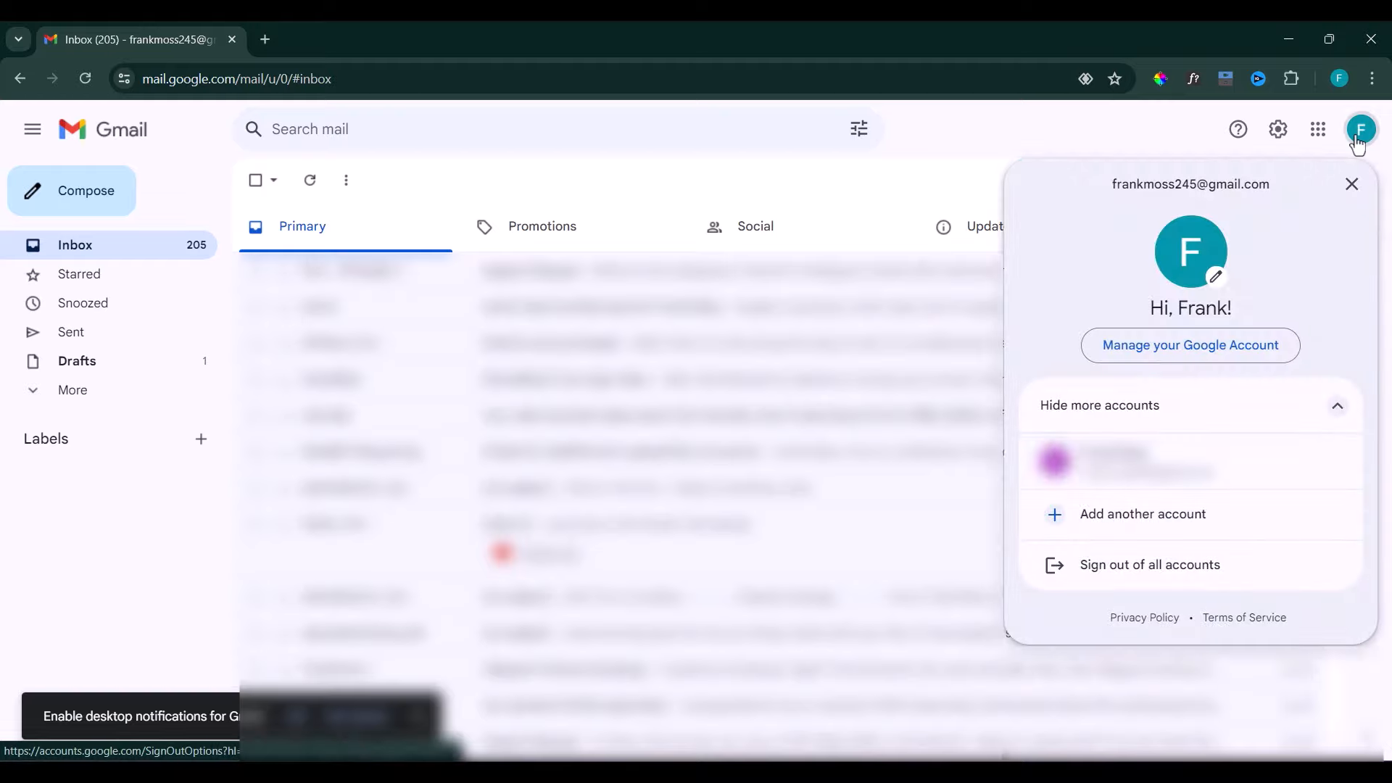
{"action": "left_click", "coordinate": [1148, 345]}
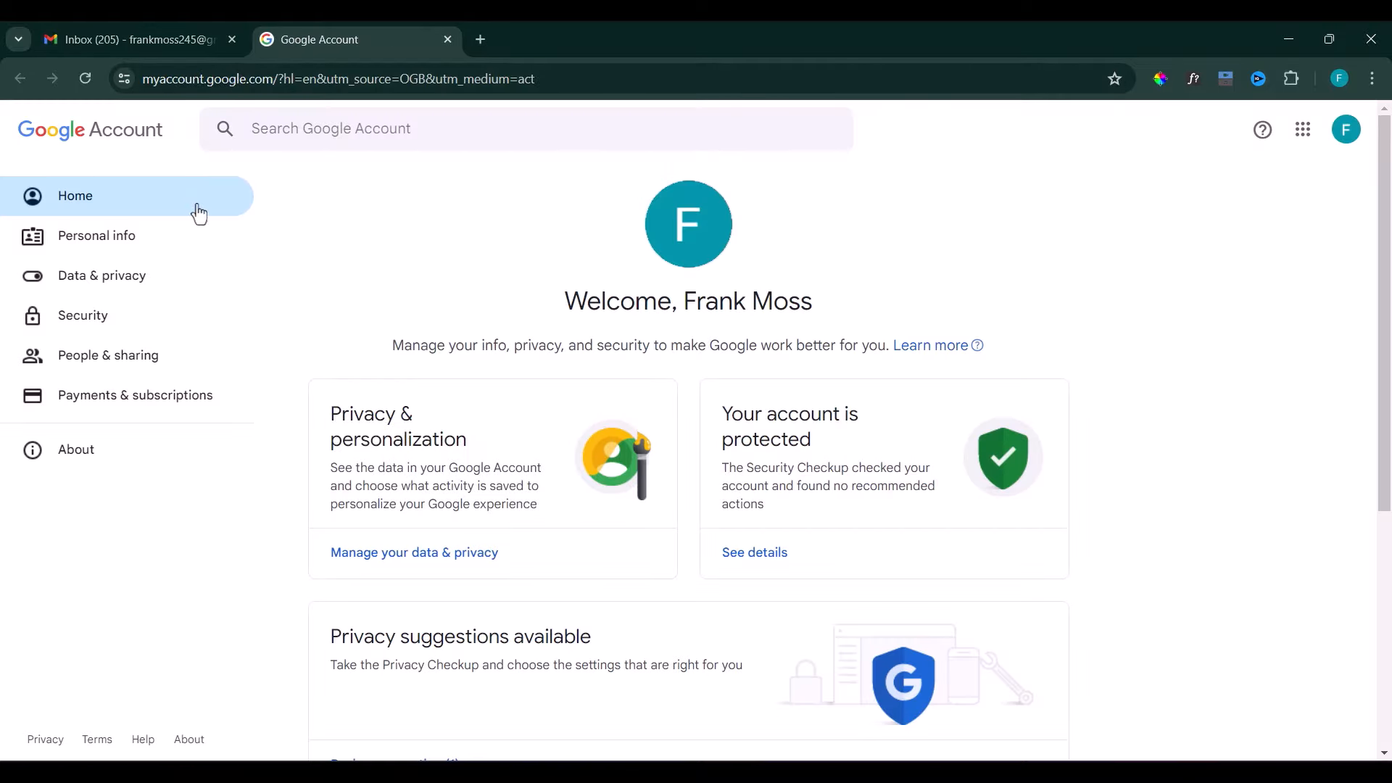
{"action": "left_click", "coordinate": [71, 320]}
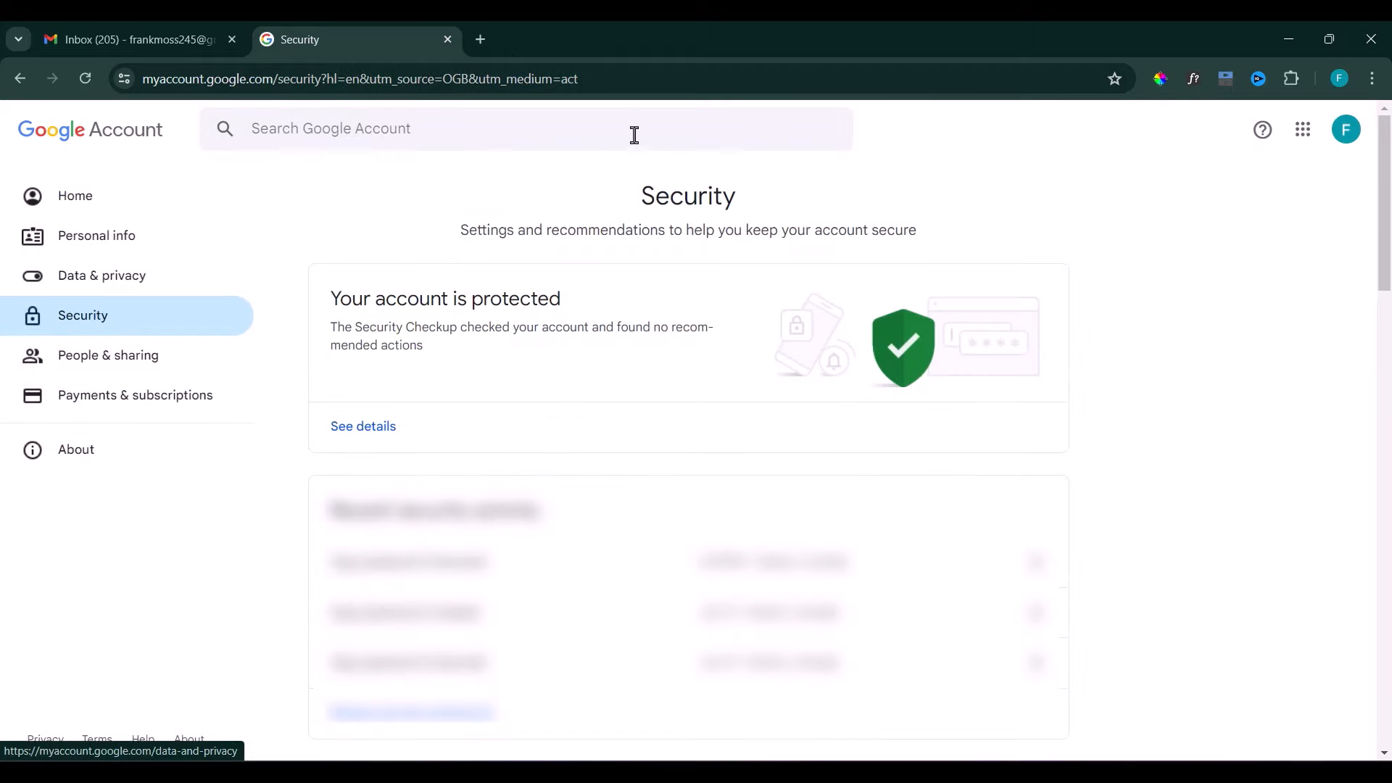
{"action": "left_click", "coordinate": [633, 129]}
{"action": "type", "text": "app"}
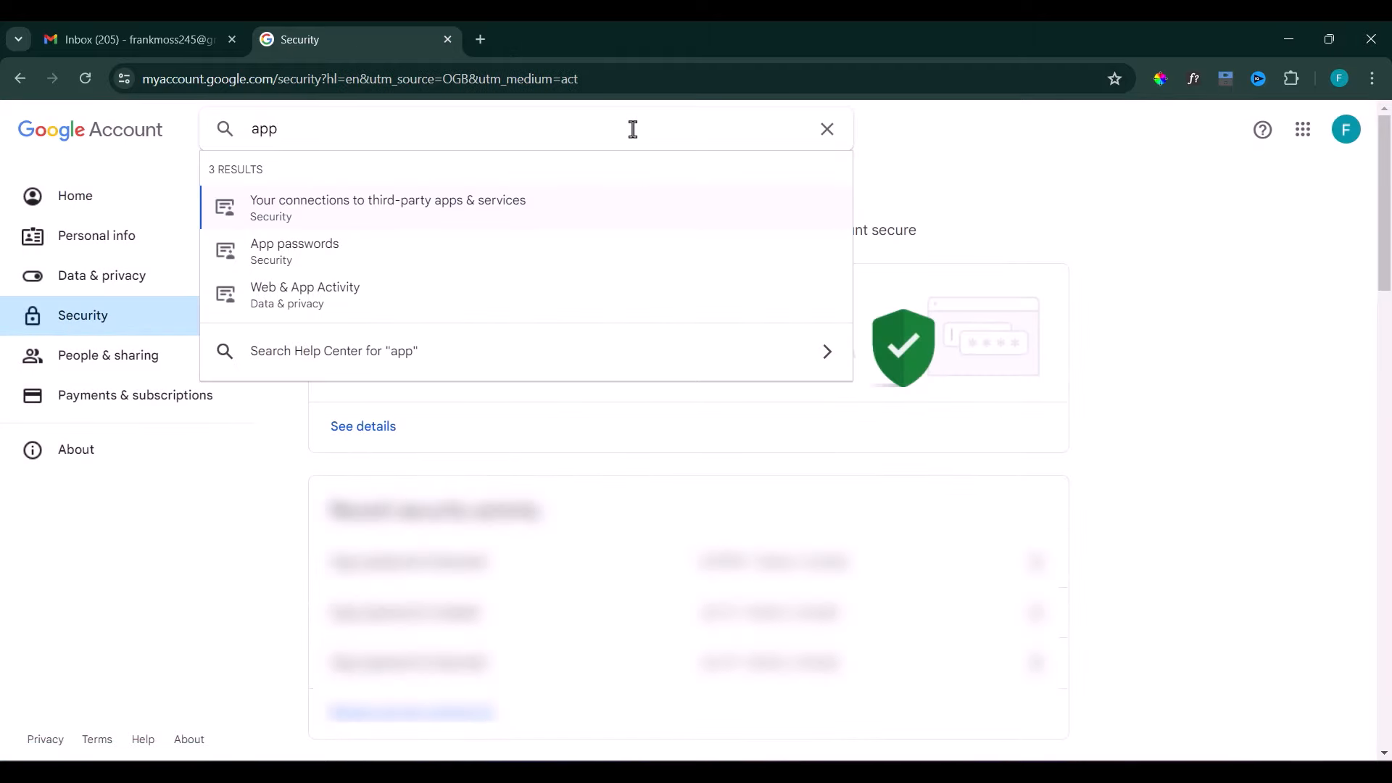
{"action": "left_click", "coordinate": [312, 258]}
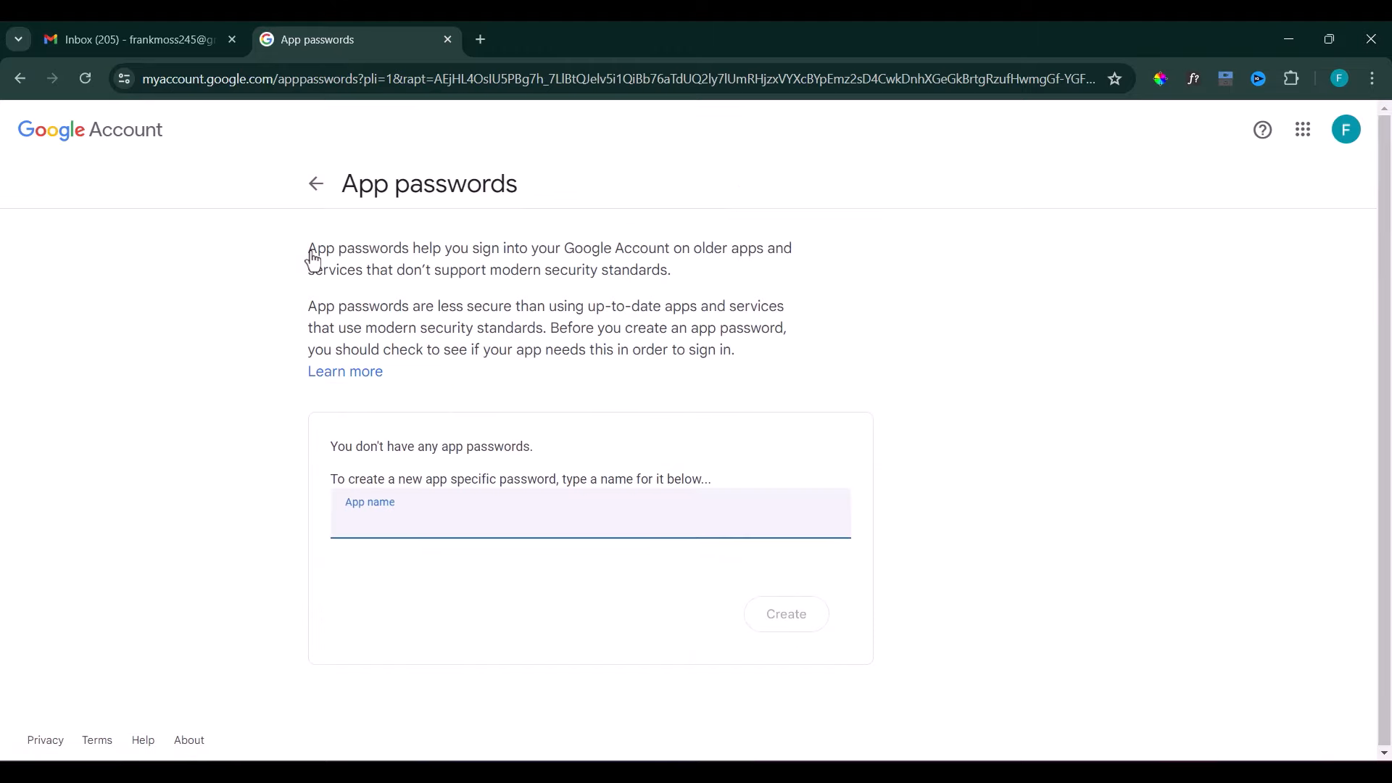
- Create an app password named Mailverve and copy it
{"action": "type", "text": "Mailverve"}
{"action": "left_click", "coordinate": [786, 617]}
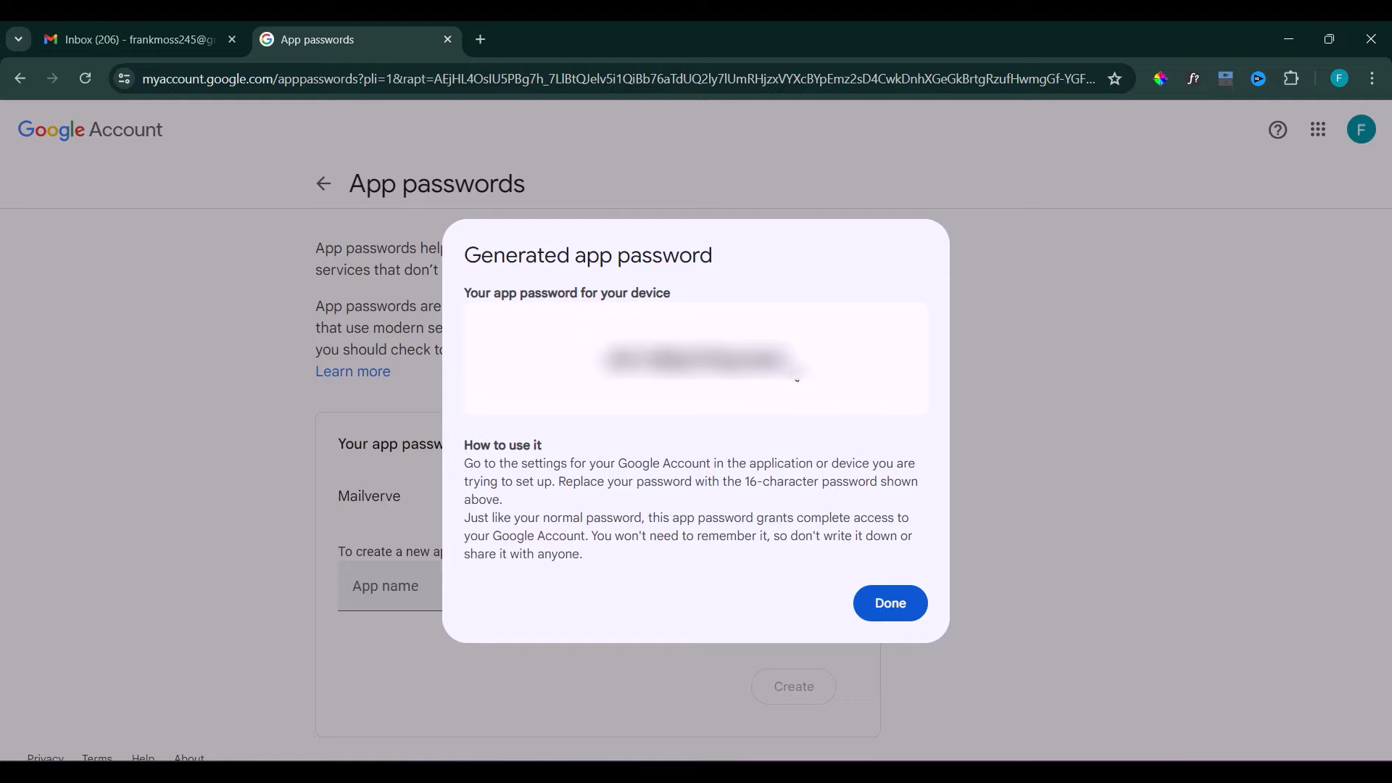
{"action": "left_click_drag", "start_coordinate": [790, 360], "coordinate": [600, 359]}
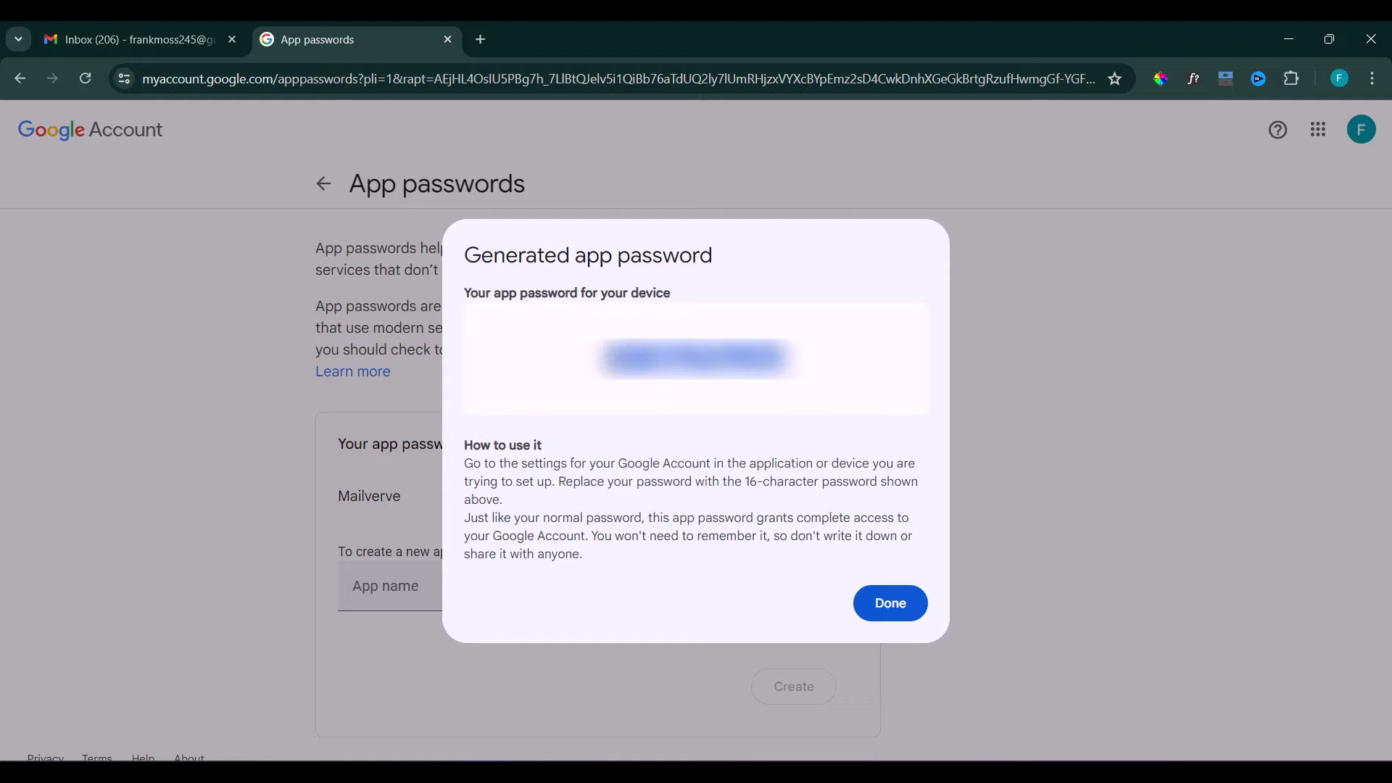
{"action": "key", "text": "alt+Tab"}
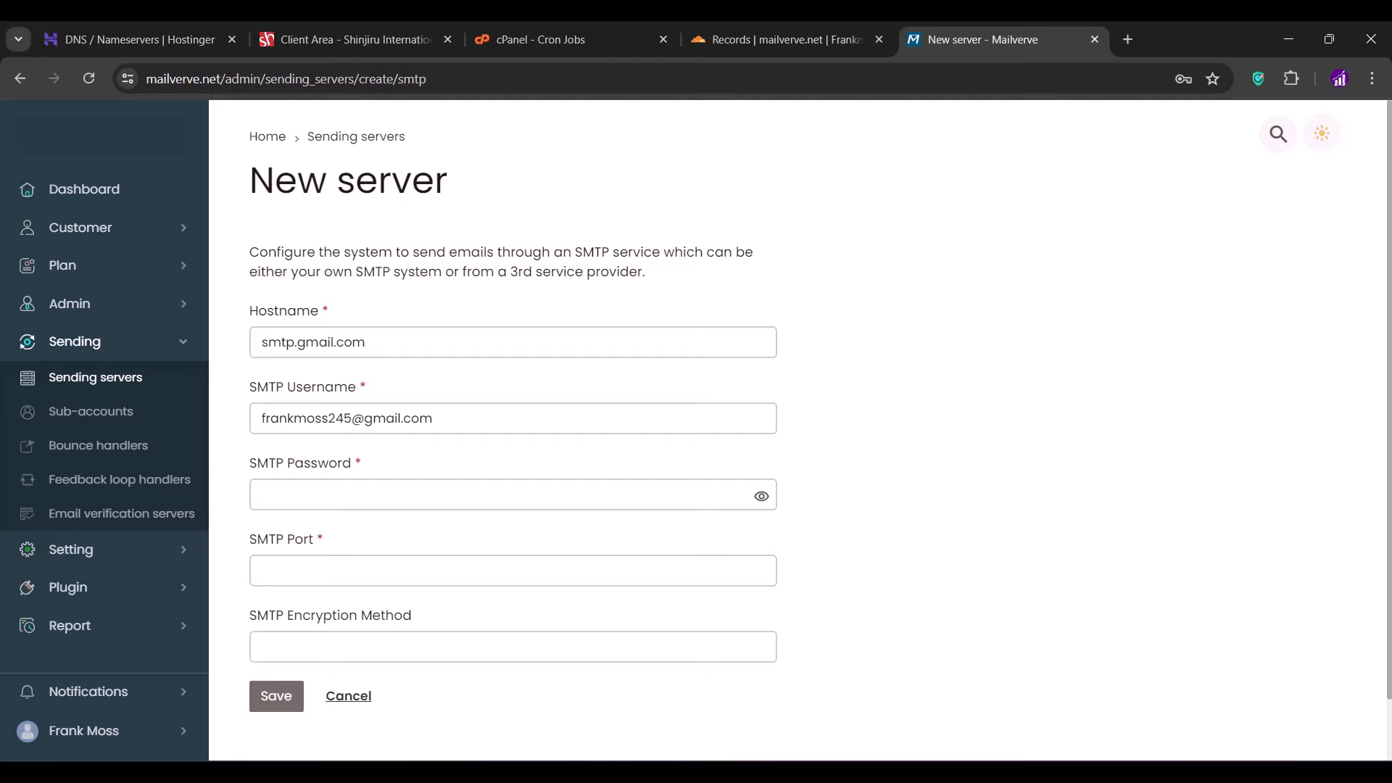
- Paste the app password, set port 465 and SSL encryption, and save the Gmail SMTP server
{"action": "left_click", "coordinate": [508, 493]}
{"action": "key", "text": "ctrl+v"}
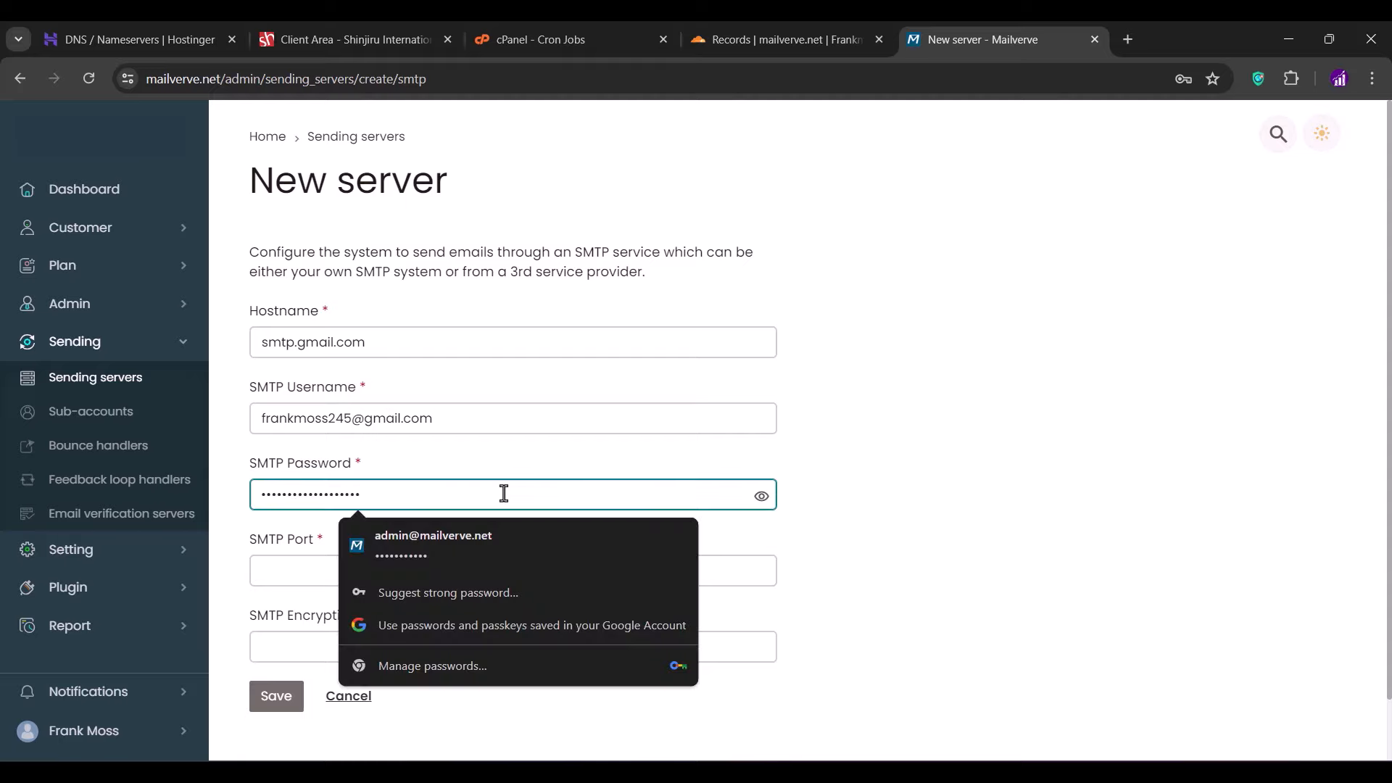
{"action": "left_click", "coordinate": [476, 450]}
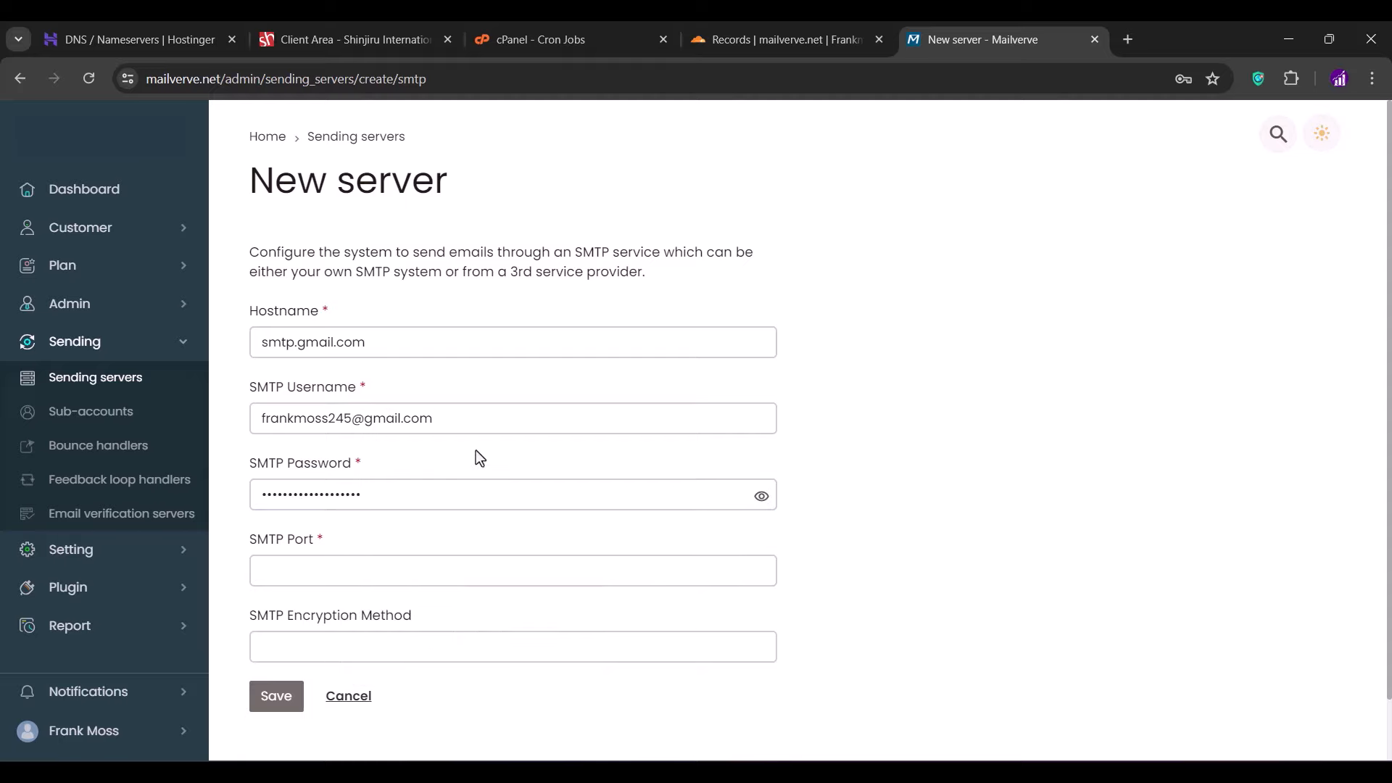
{"action": "left_click", "coordinate": [360, 568]}
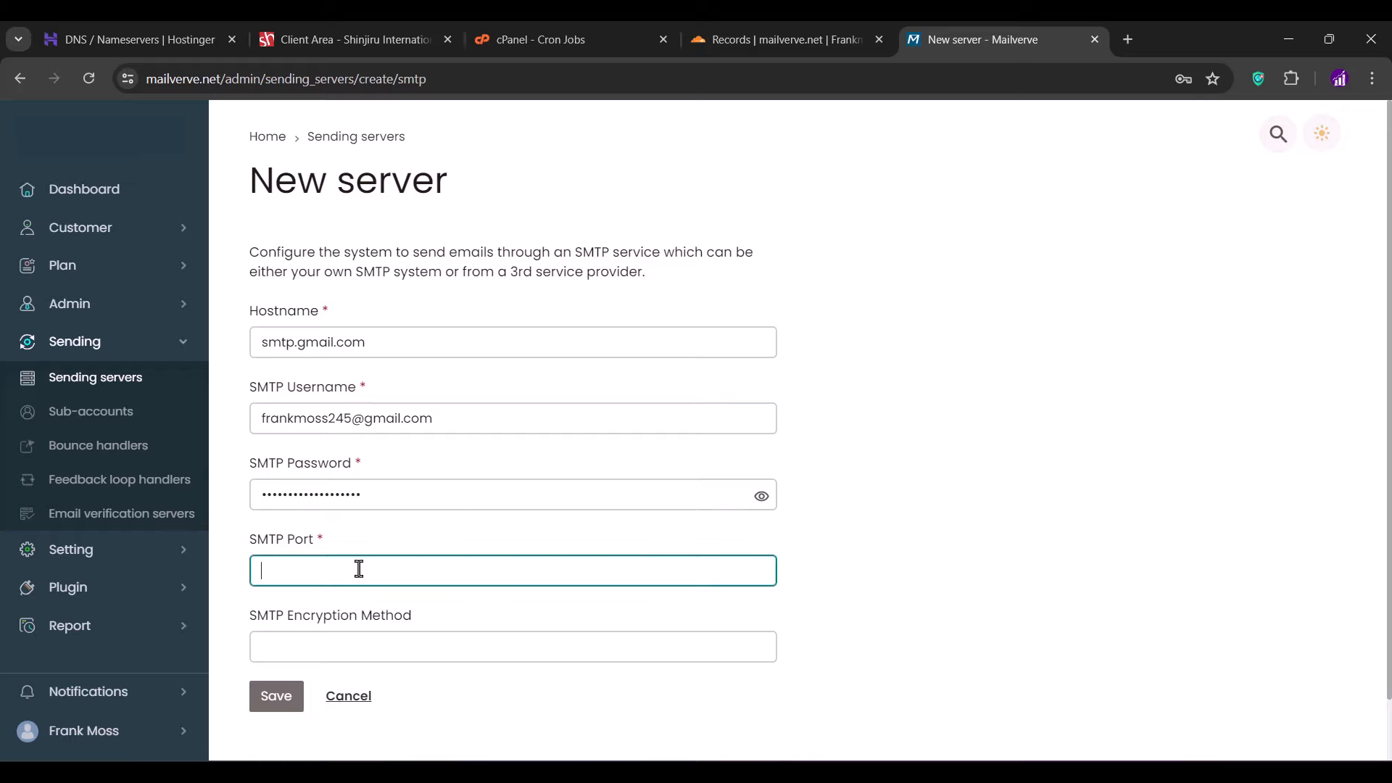
{"action": "type", "text": "465"}
{"action": "scroll", "coordinate": [359, 569], "scroll_direction": "down", "scroll_amount": 1}
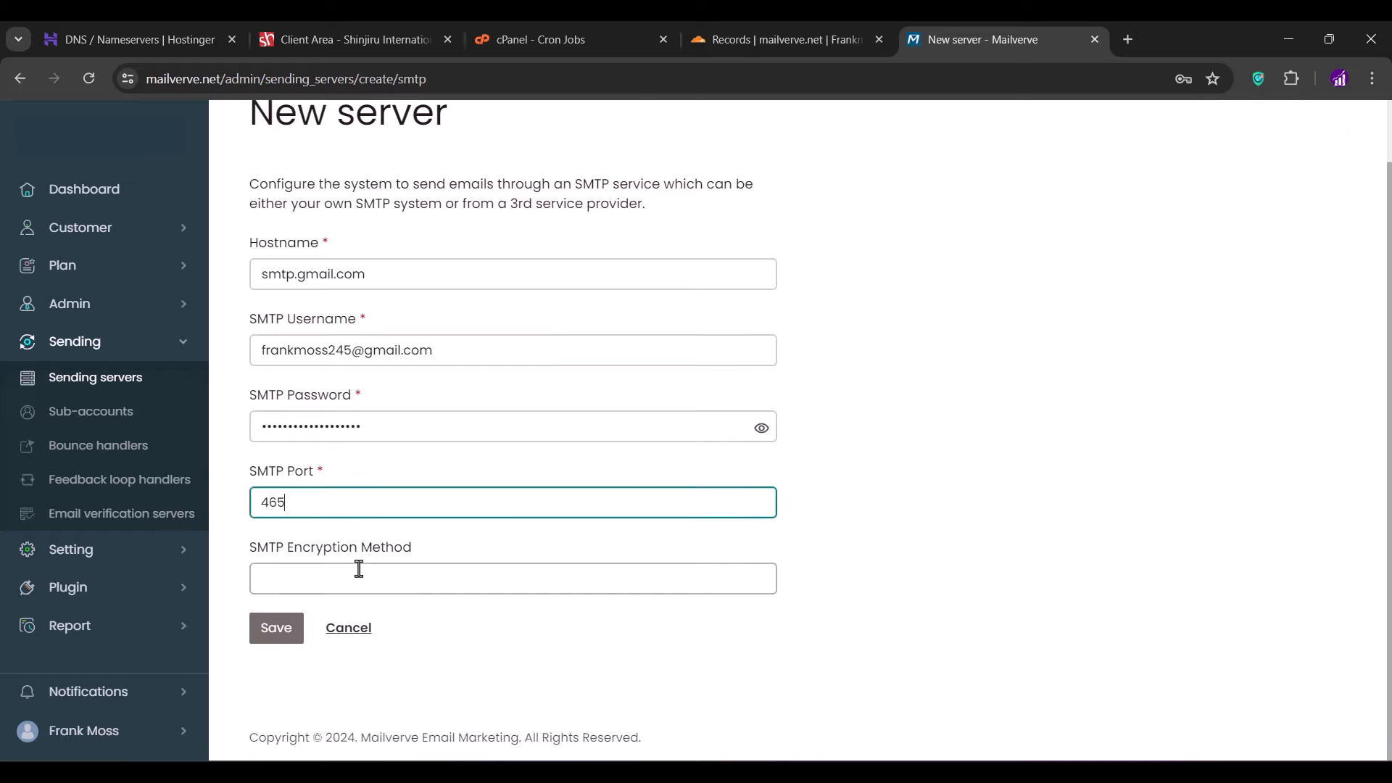
{"action": "left_click", "coordinate": [359, 568]}
{"action": "type", "text": "SSL"}
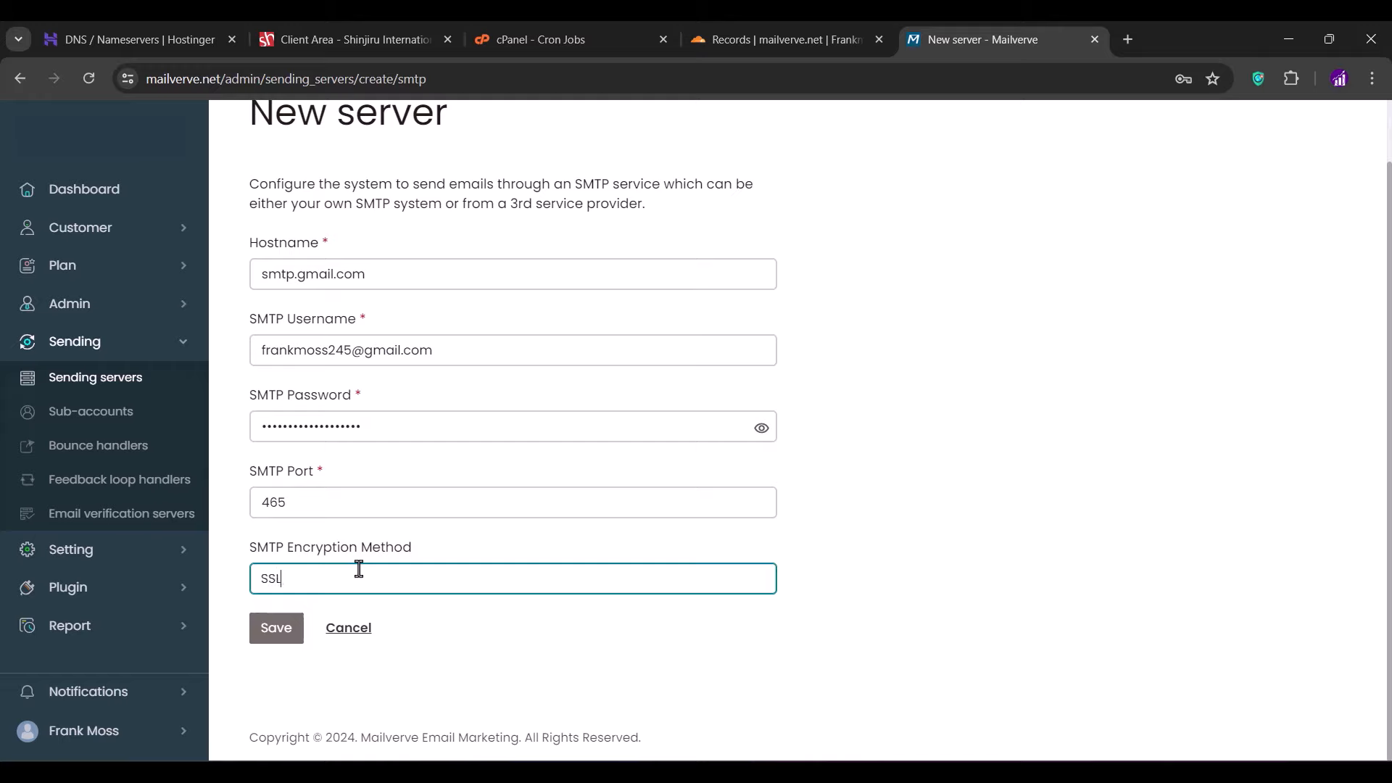
{"action": "left_click", "coordinate": [455, 531]}
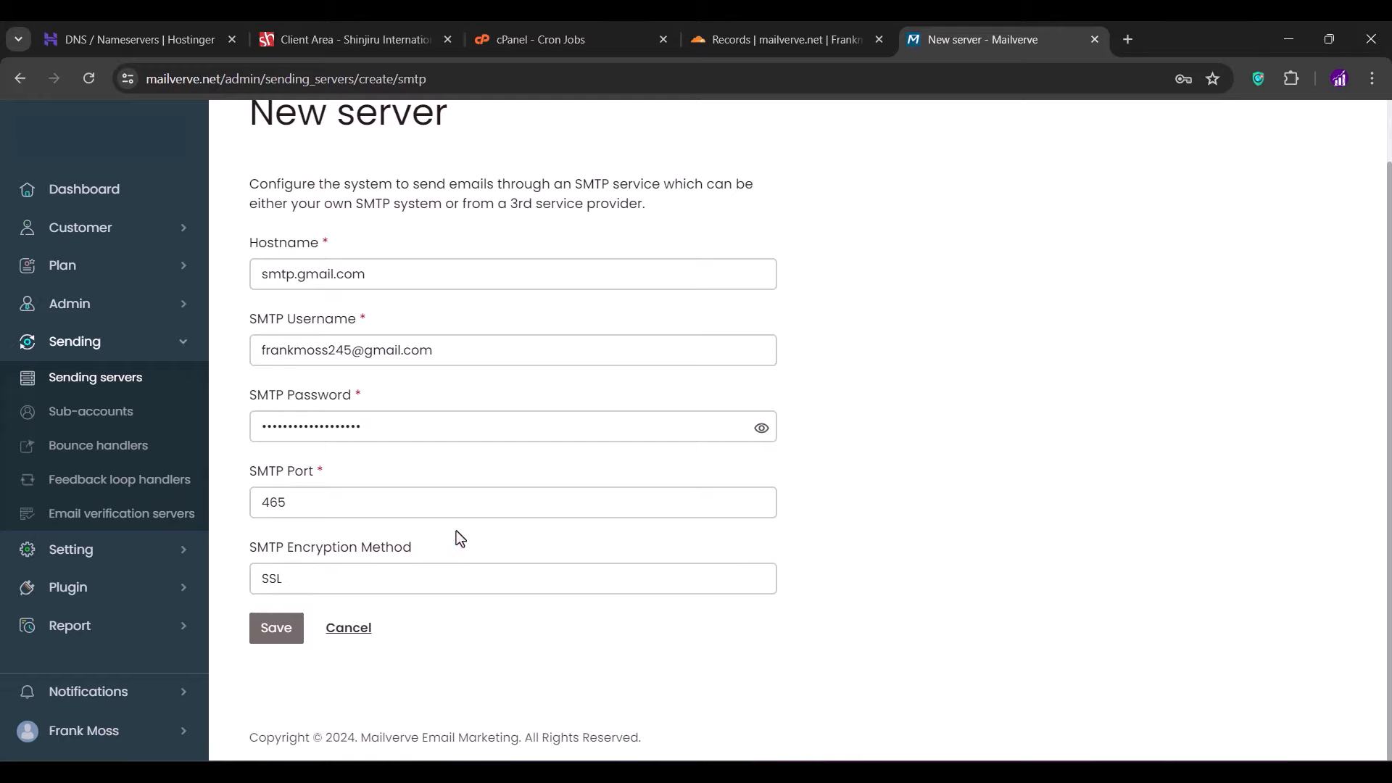
{"action": "left_click", "coordinate": [283, 632]}
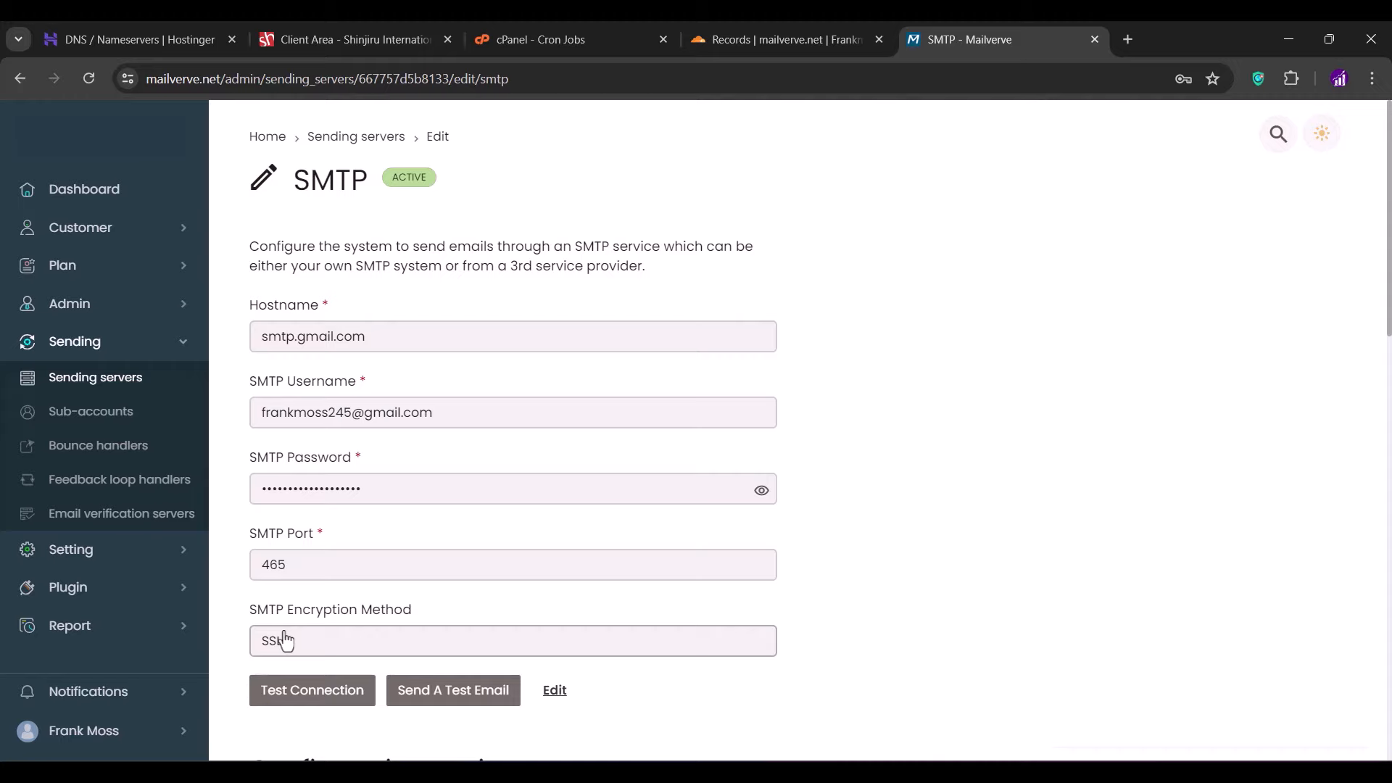
- Switch to a custom sending speed, replacing 1000 with 400 emails per 1 day, and save
{"action": "scroll", "coordinate": [817, 547], "scroll_direction": "down", "scroll_amount": 3}
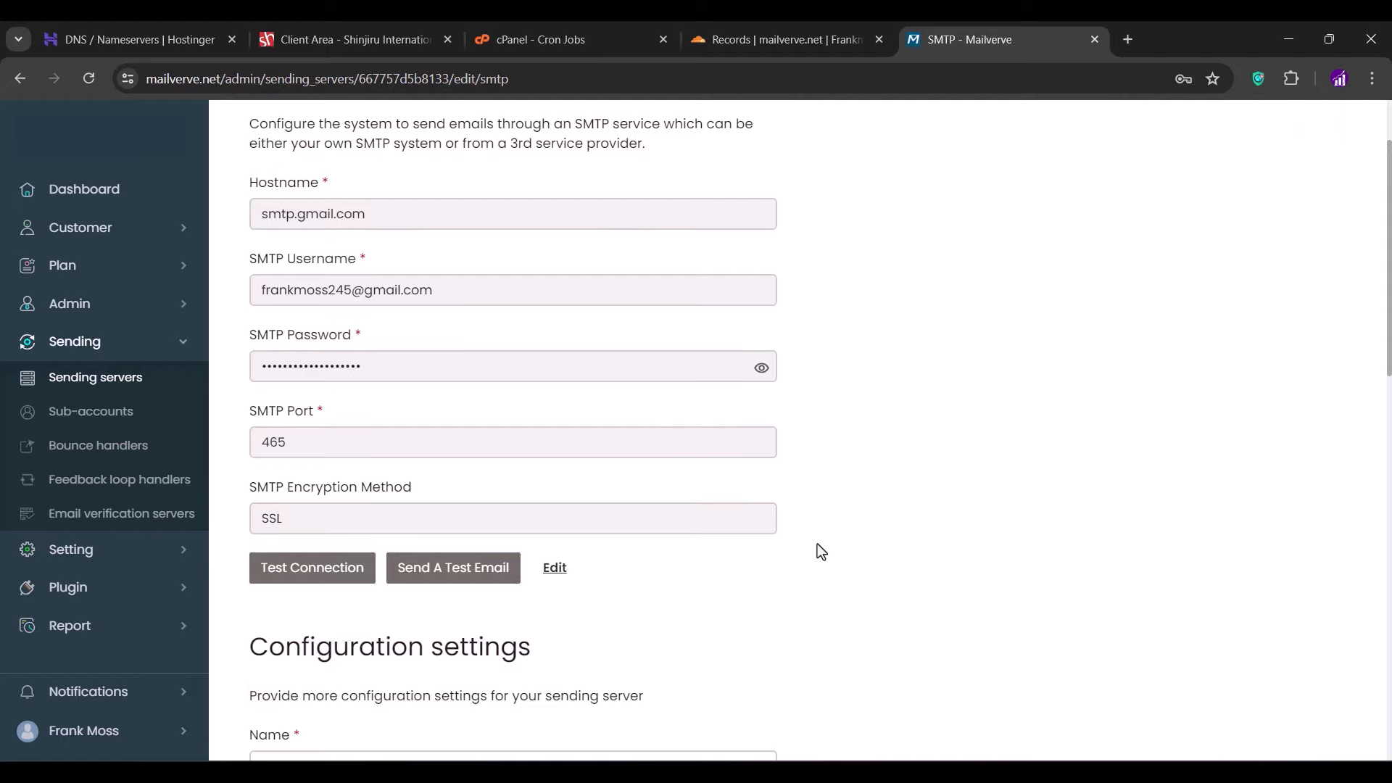
{"action": "scroll", "coordinate": [816, 543], "scroll_direction": "down", "scroll_amount": 4}
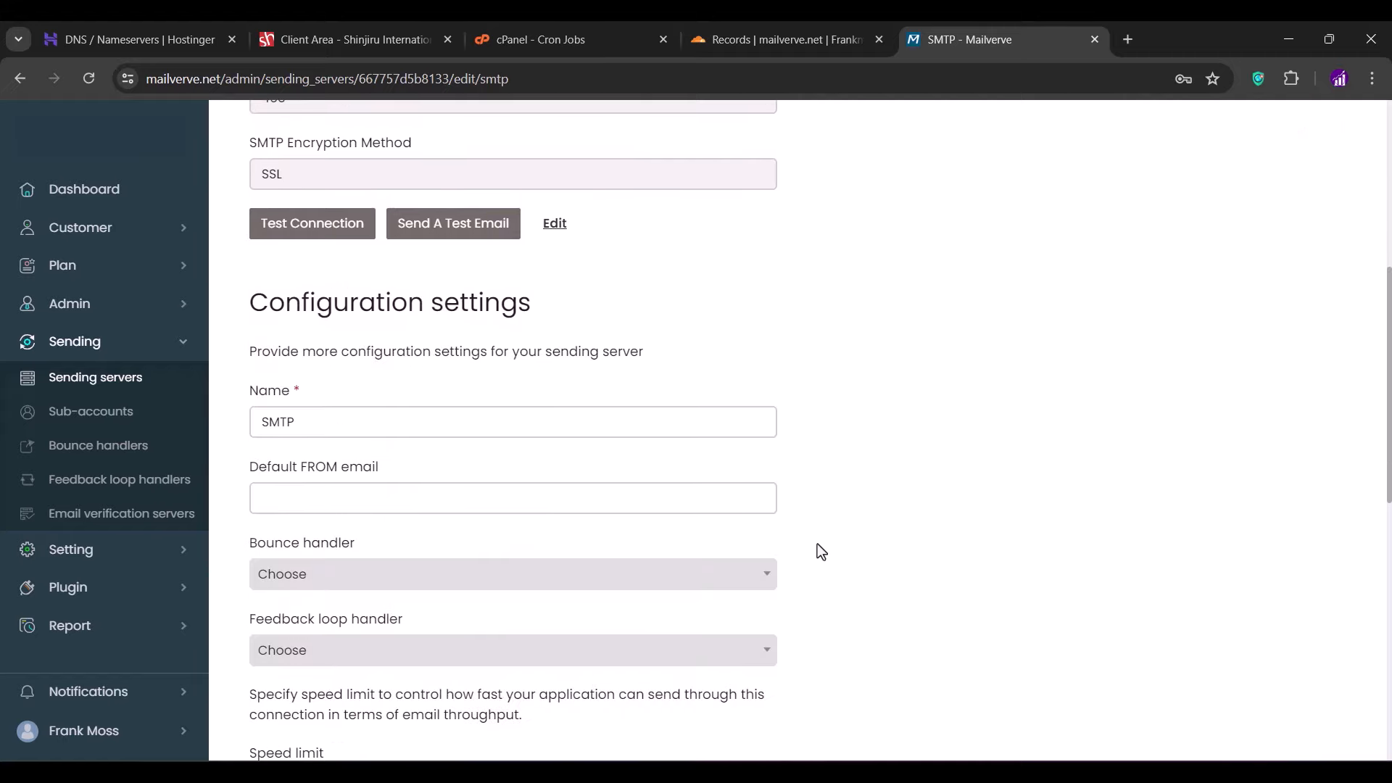
{"action": "scroll", "coordinate": [817, 545], "scroll_direction": "down", "scroll_amount": 4}
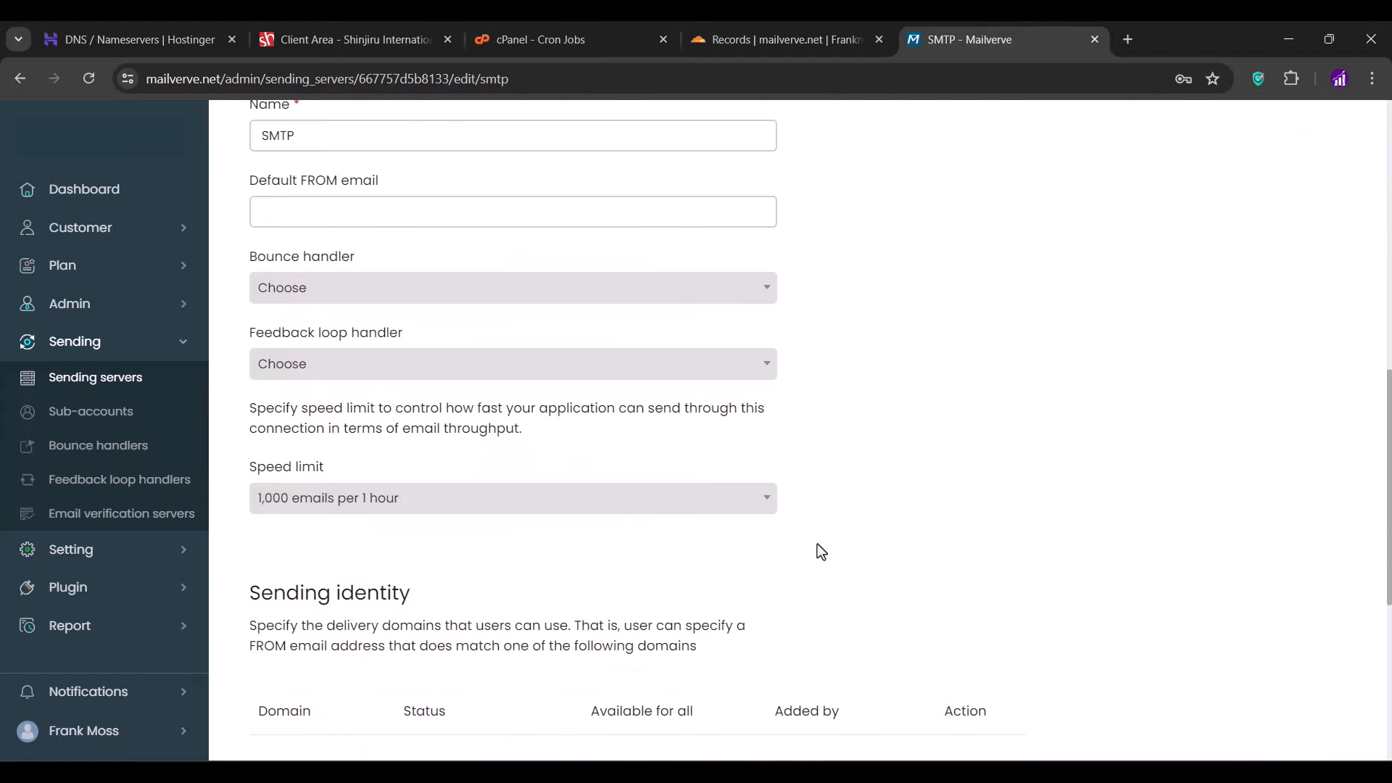
{"action": "left_click", "coordinate": [708, 509]}
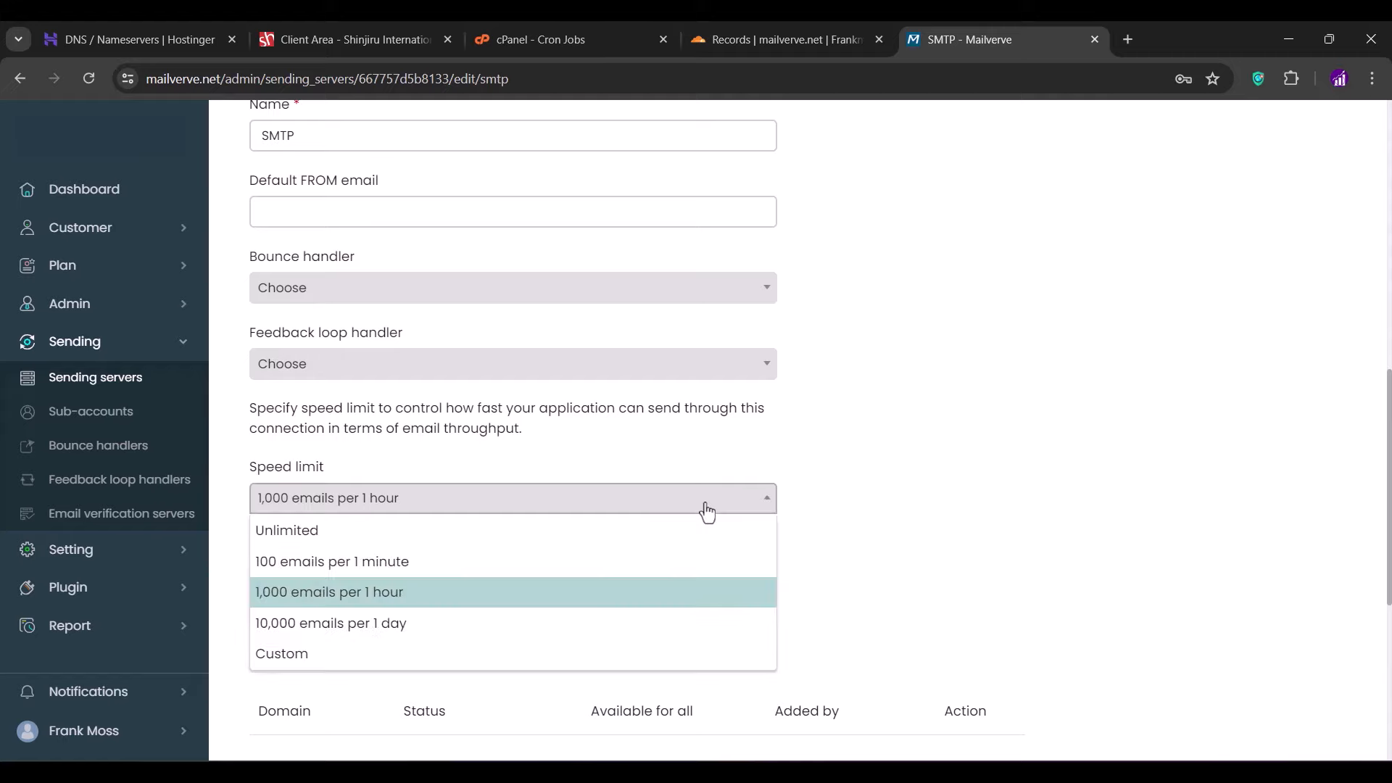
{"action": "left_click", "coordinate": [456, 656]}
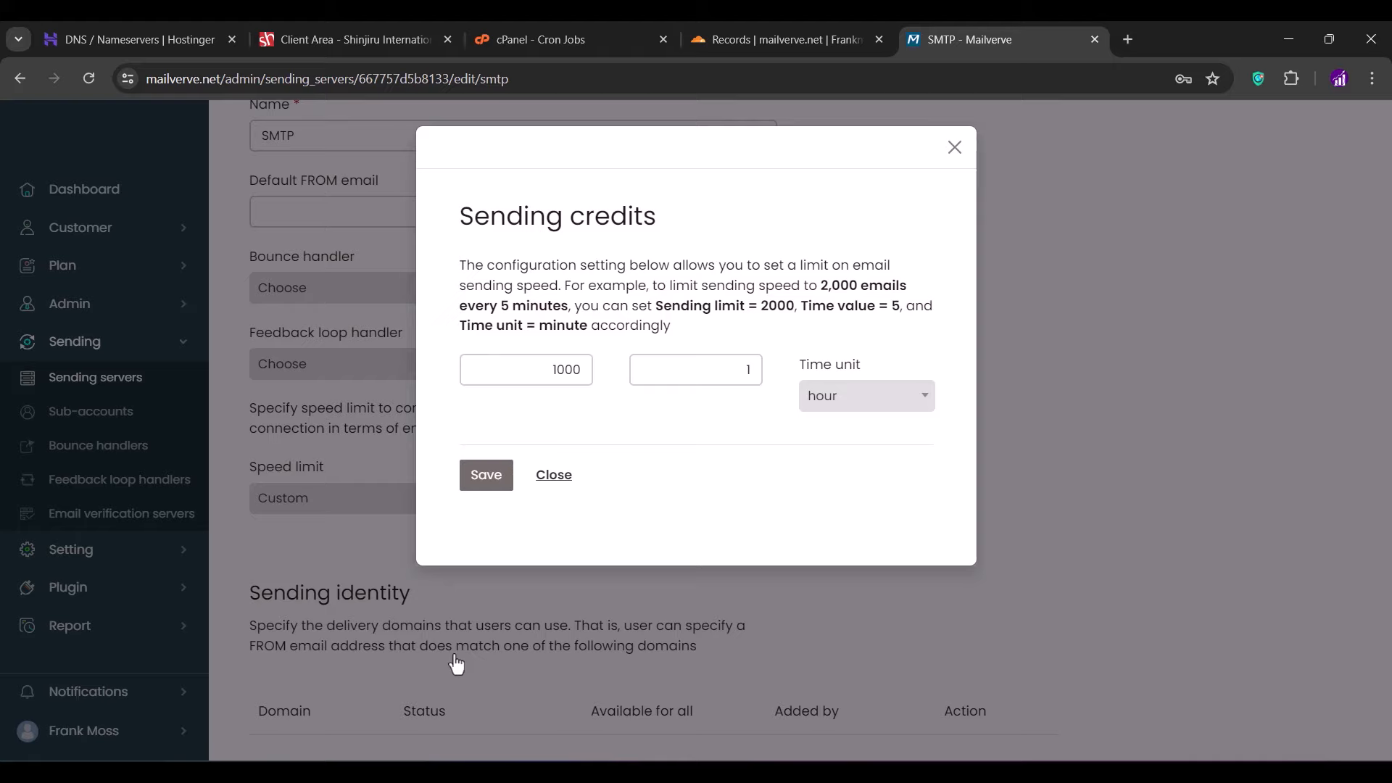
{"action": "left_click", "coordinate": [833, 401]}
{"action": "left_click", "coordinate": [819, 524]}
{"action": "double_click", "coordinate": [581, 360]}
{"action": "type", "text": "400"}
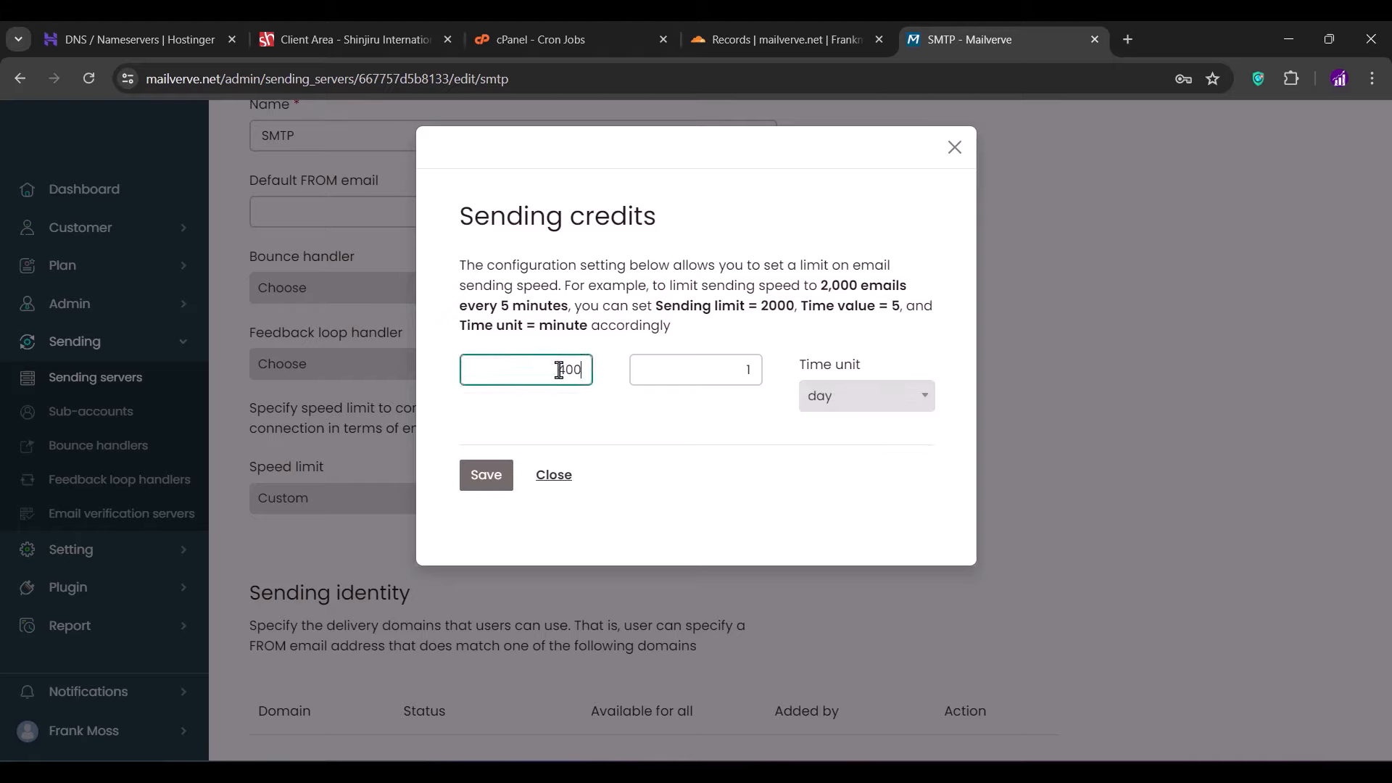
{"action": "left_click", "coordinate": [645, 429]}
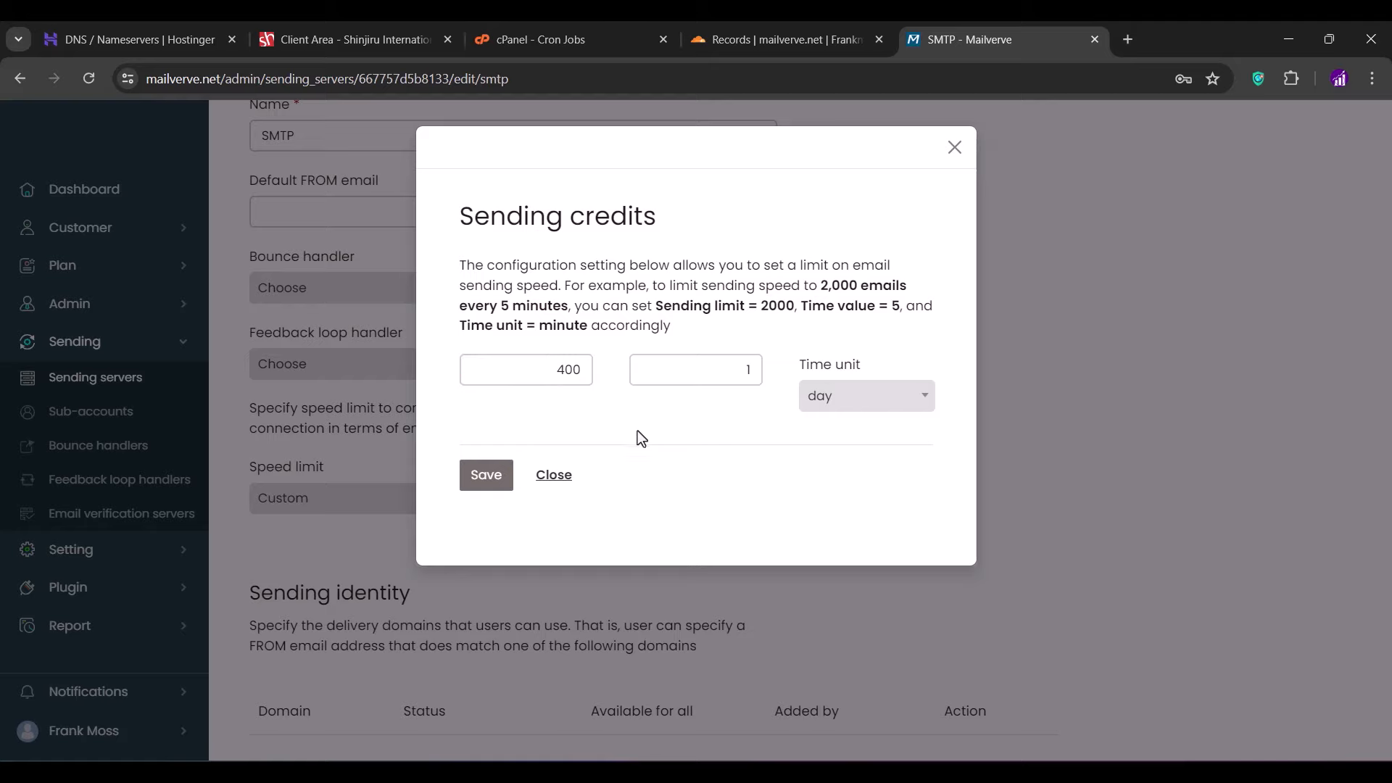
{"action": "left_click", "coordinate": [482, 481]}
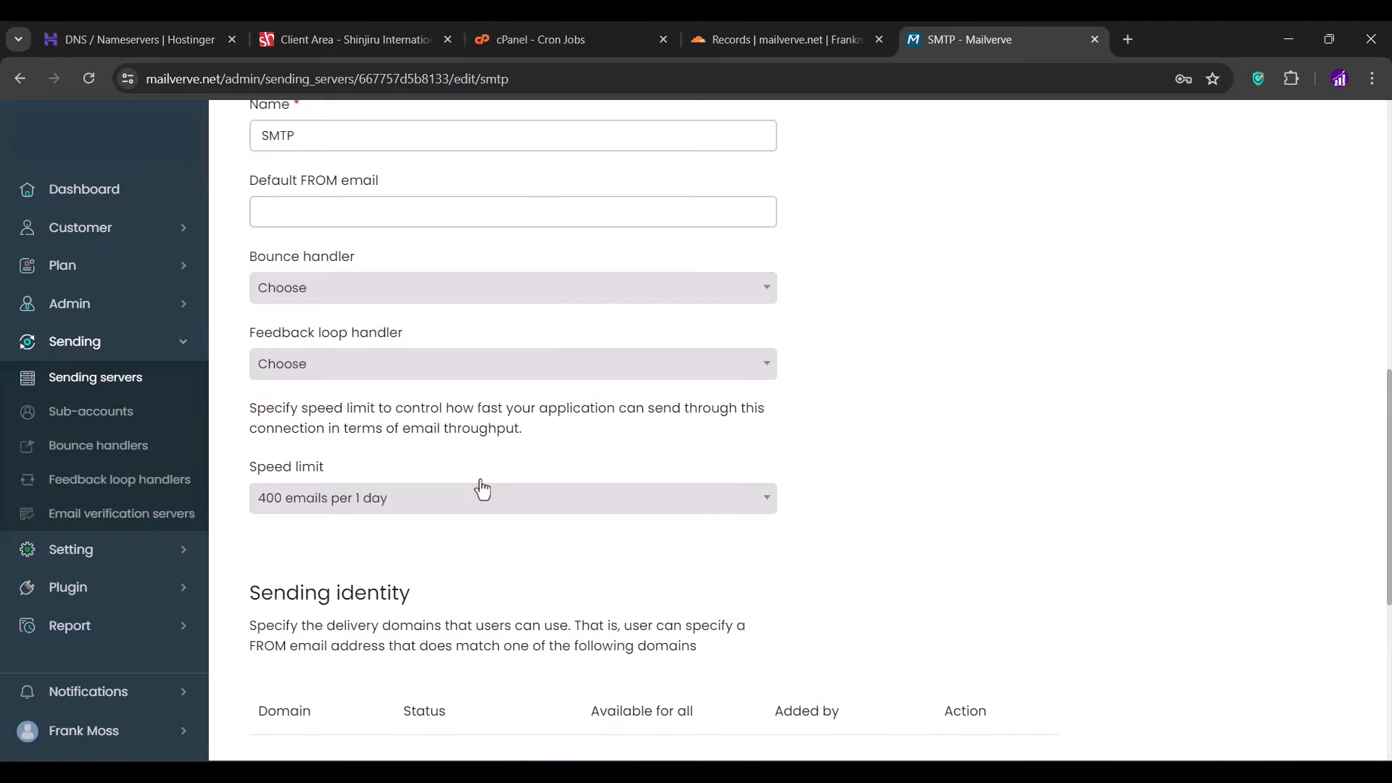
- Add the Gmail account address as a sending identity, then save the server settings
{"action": "scroll", "coordinate": [482, 490], "scroll_direction": "down", "scroll_amount": 5}
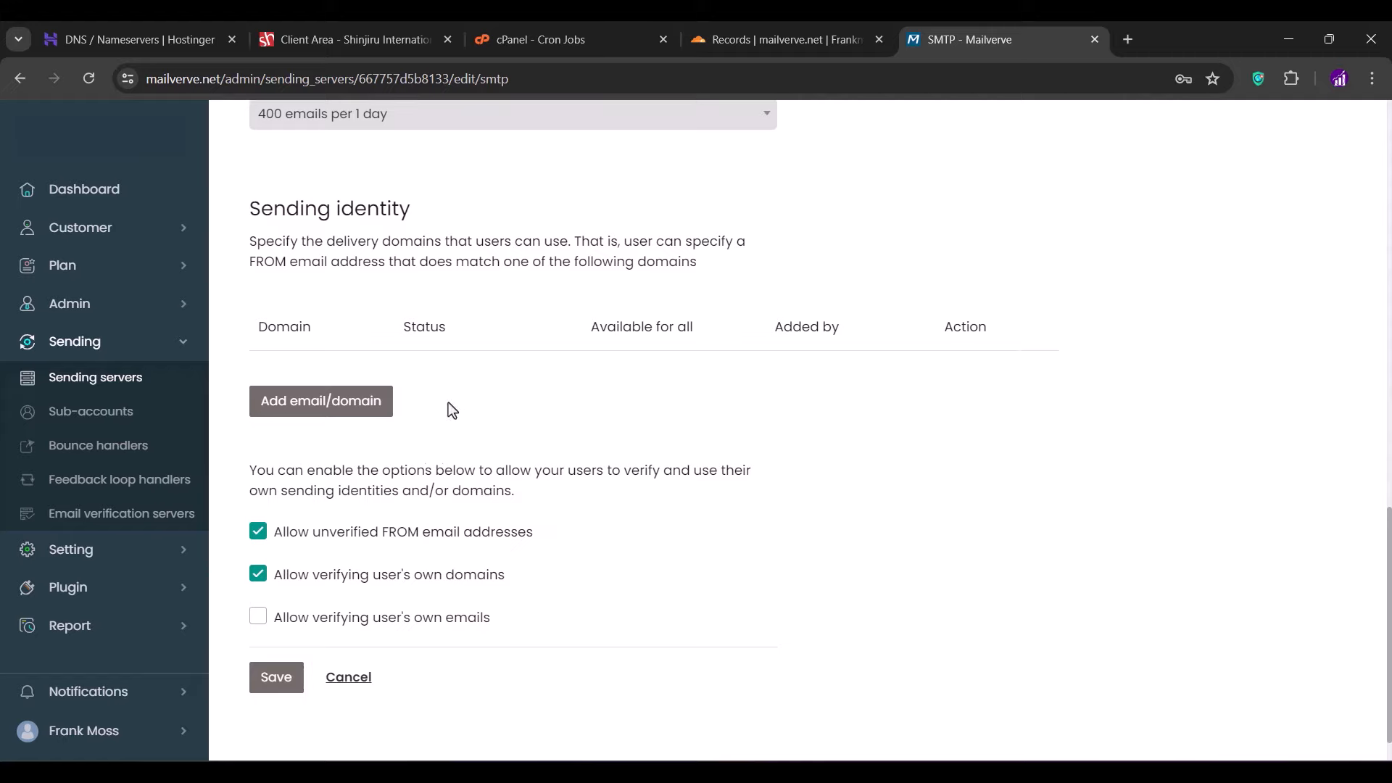
{"action": "left_click", "coordinate": [348, 407]}
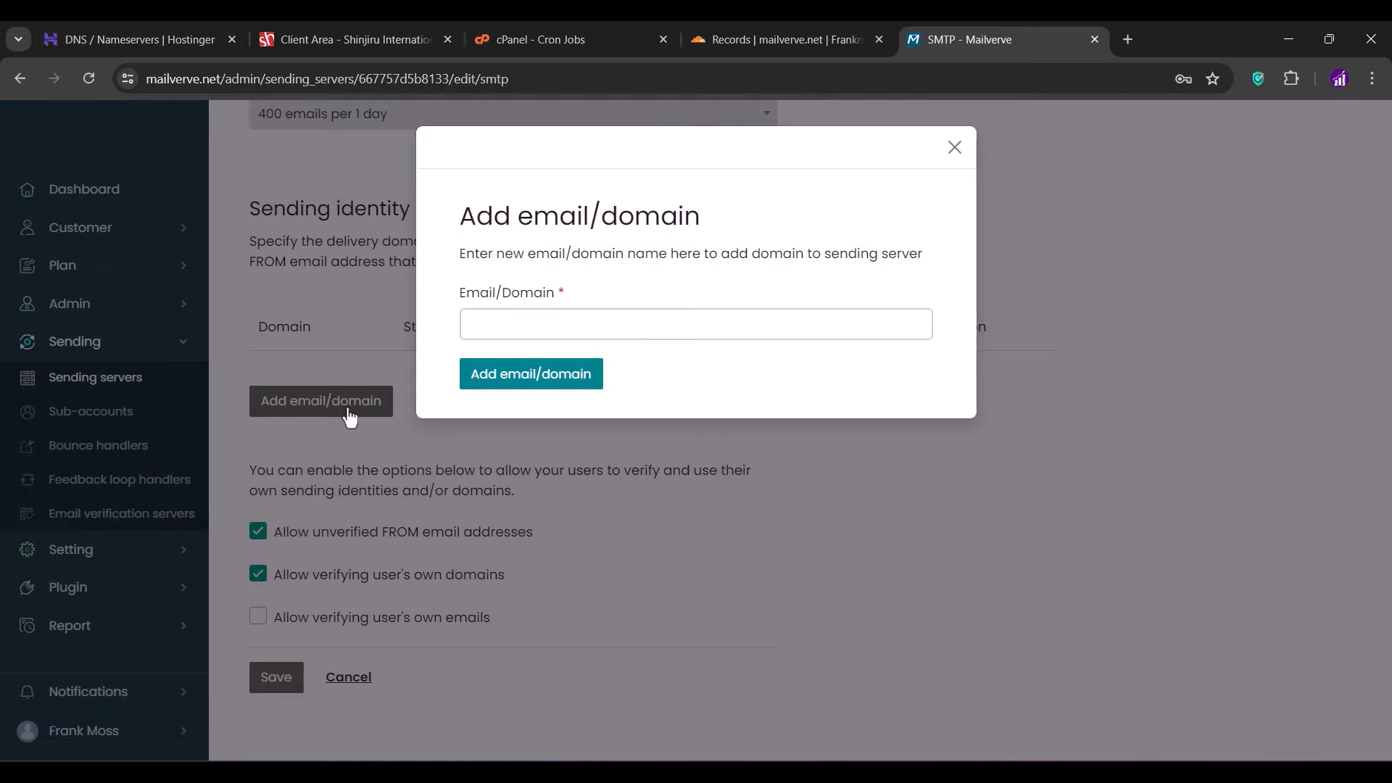
{"action": "left_click", "coordinate": [536, 333]}
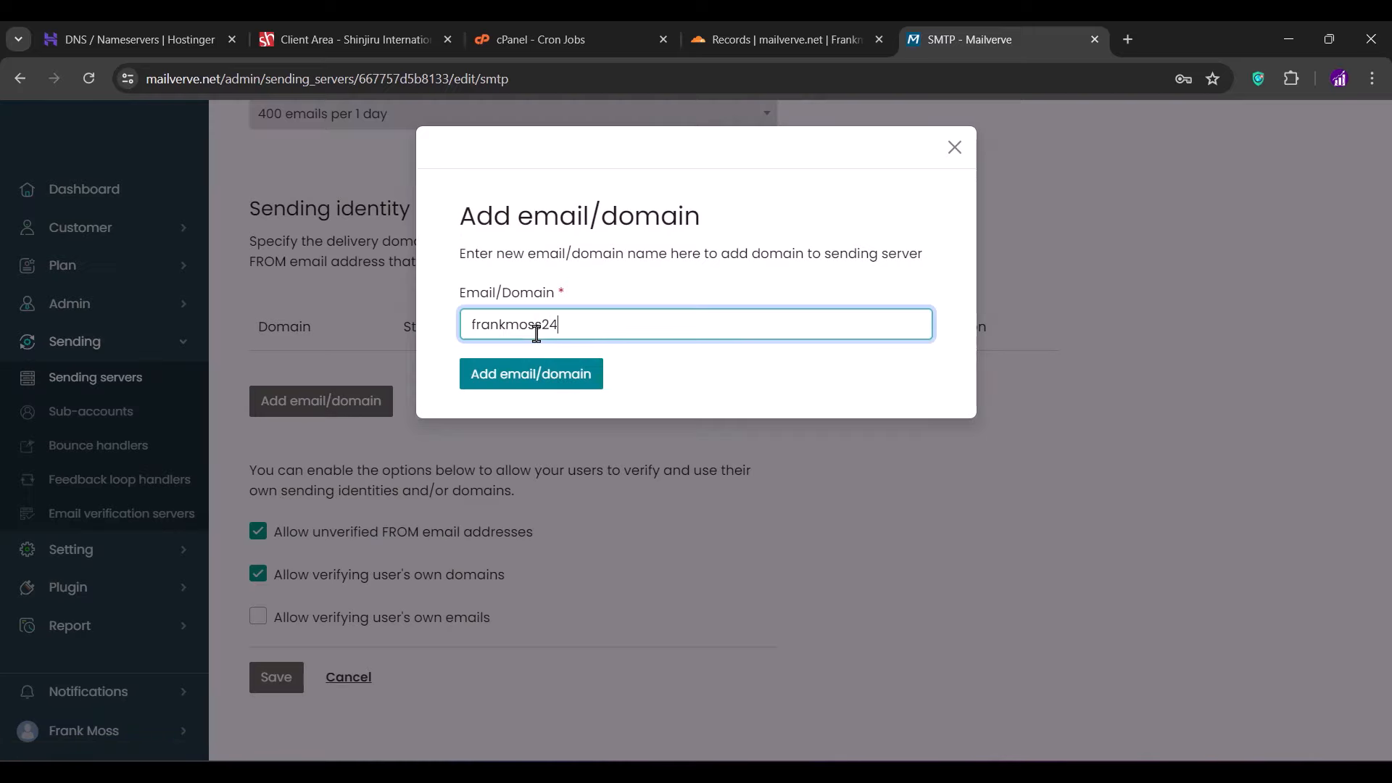
{"action": "left_click", "coordinate": [520, 388]}
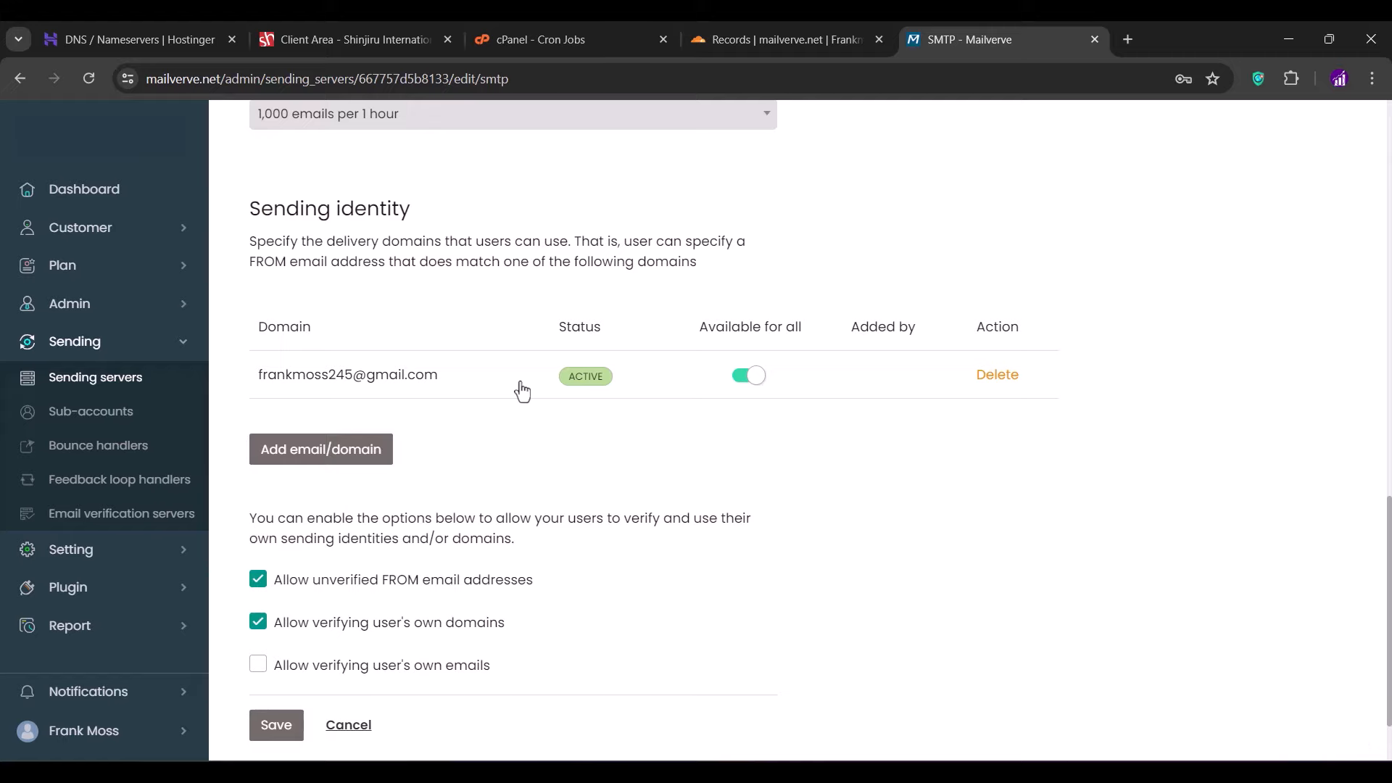
{"action": "scroll", "coordinate": [522, 392], "scroll_direction": "down", "scroll_amount": 2}
{"action": "left_click", "coordinate": [278, 629]}
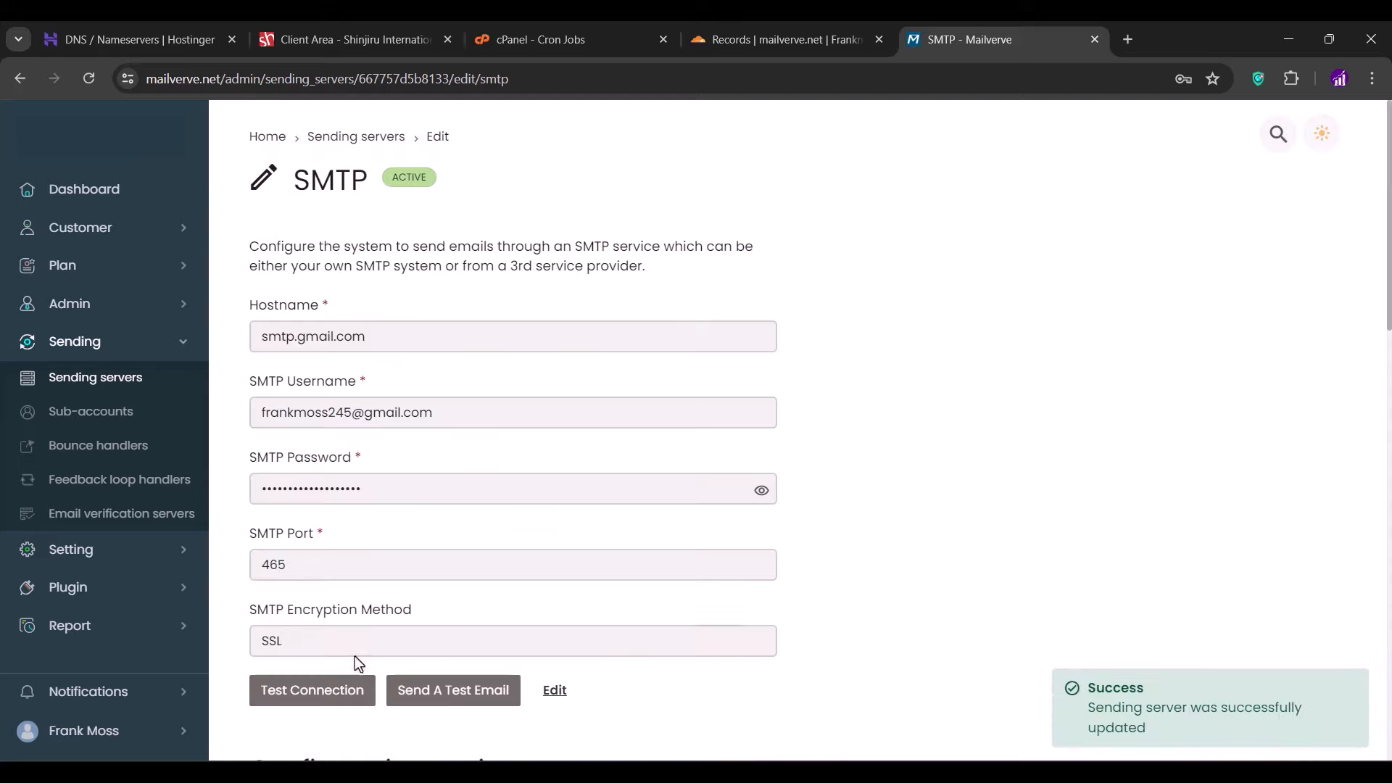
- In the test email form, set the Gmail identity as sender and the Gmail address as recipient
{"action": "left_click", "coordinate": [438, 695]}
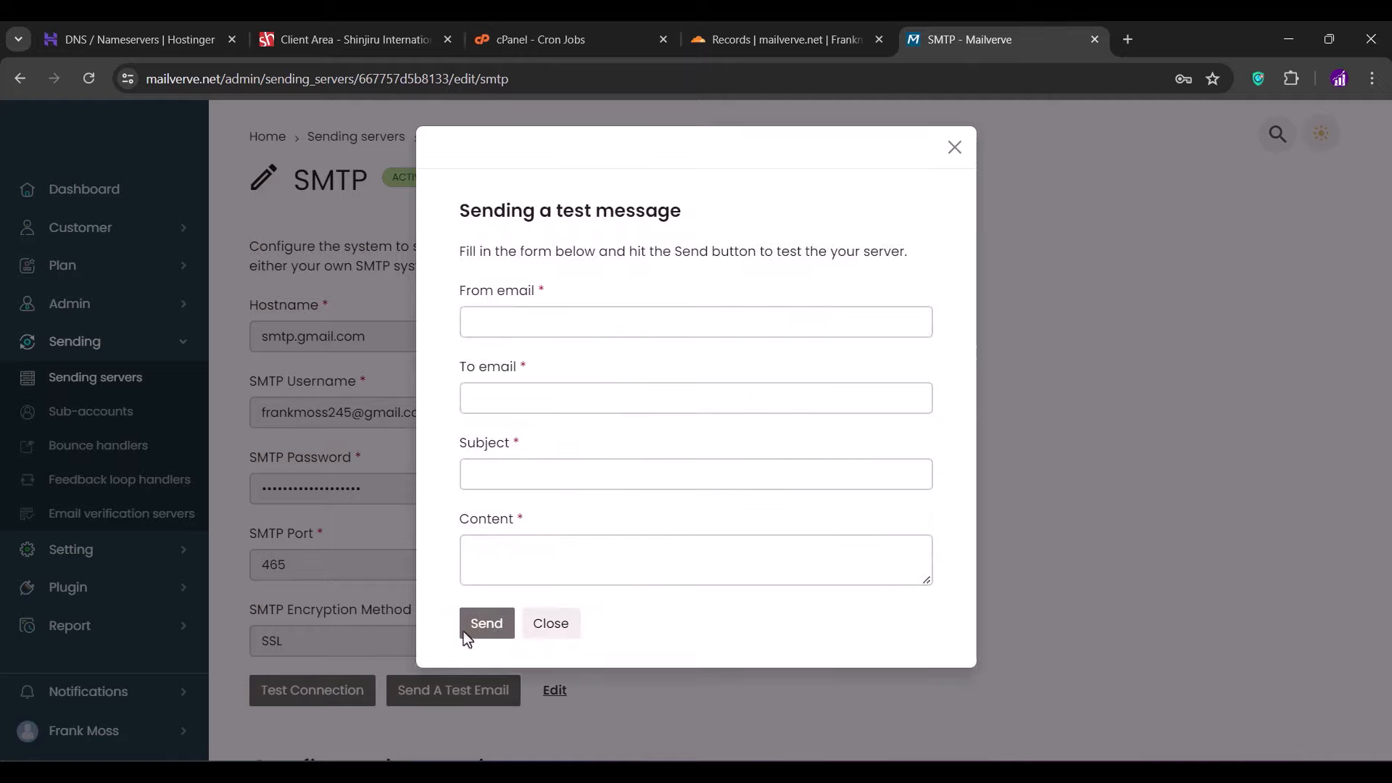
{"action": "left_click", "coordinate": [522, 323]}
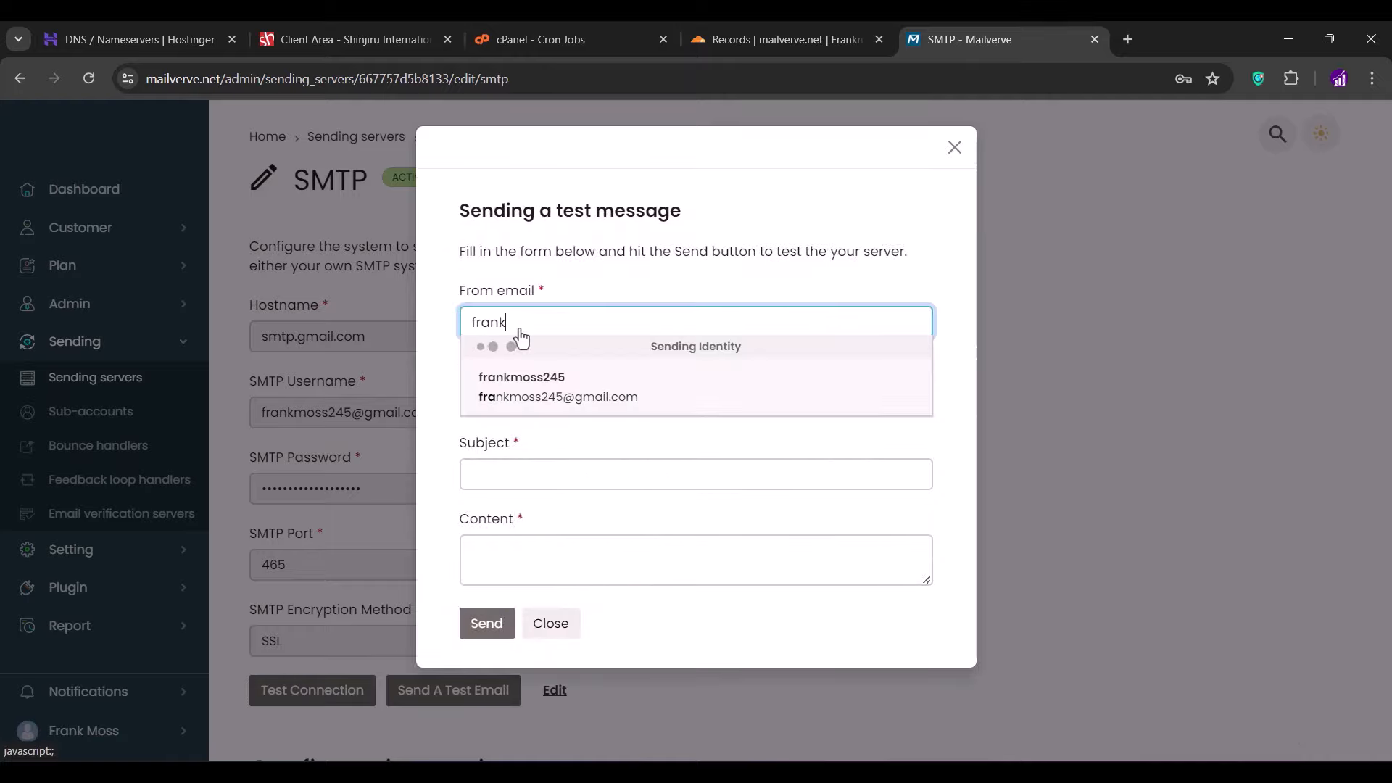
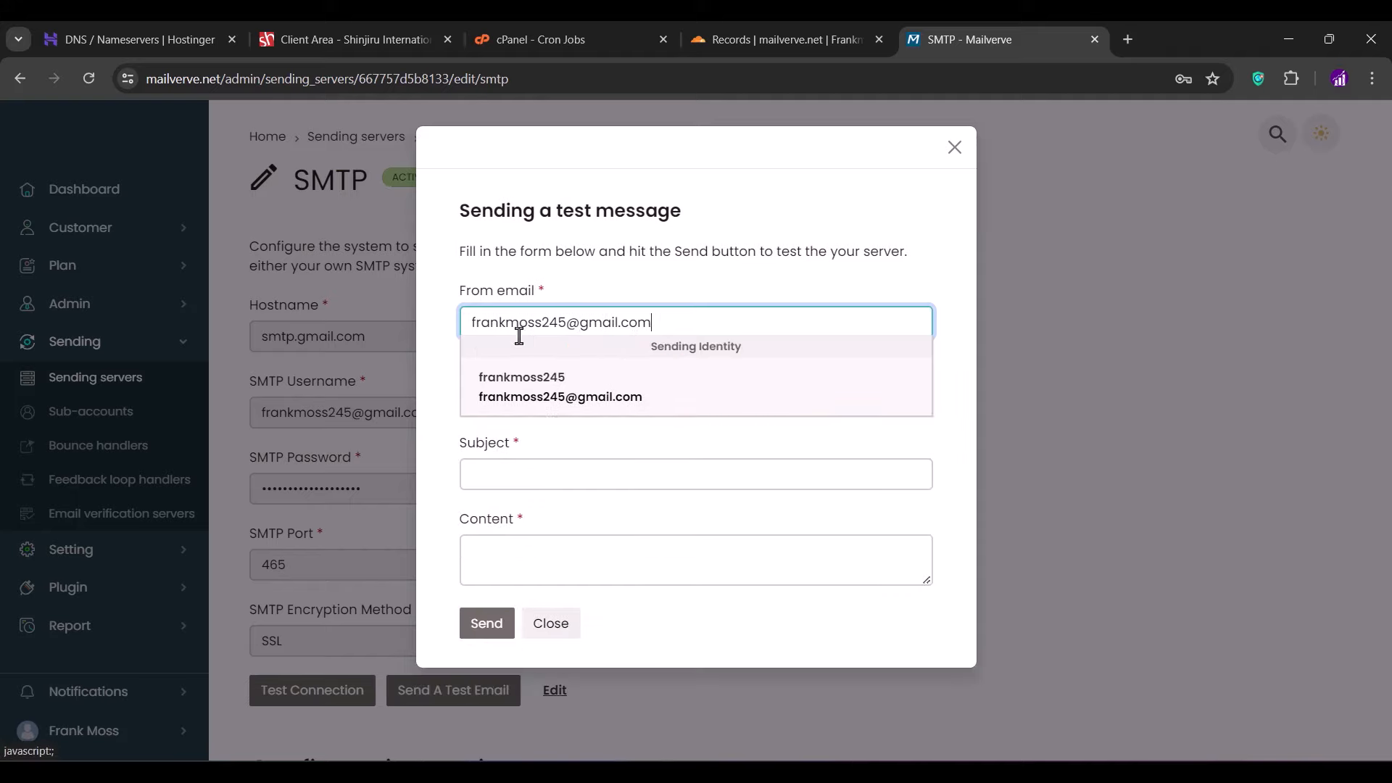
{"action": "left_click", "coordinate": [484, 399]}
{"action": "left_click", "coordinate": [483, 399]}
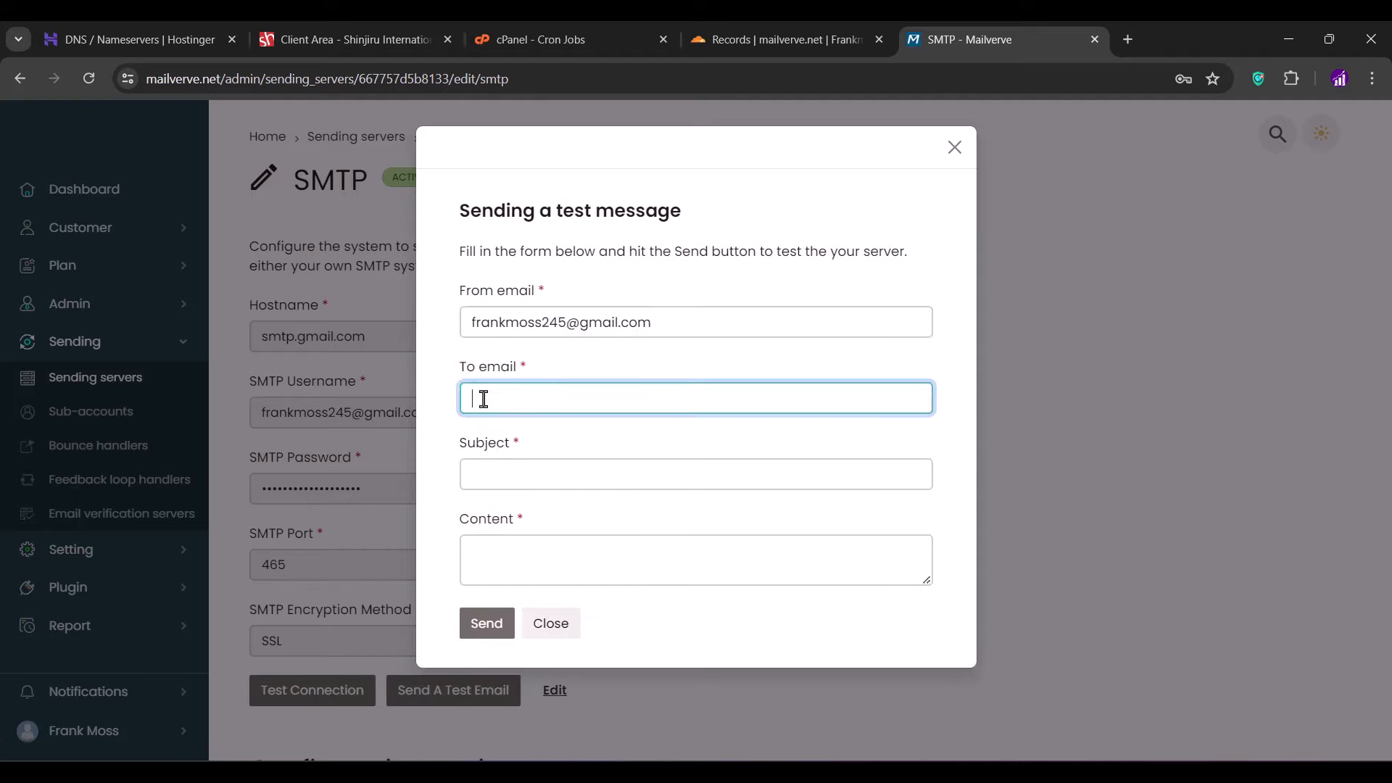
{"action": "key", "text": "ctrl+v"}
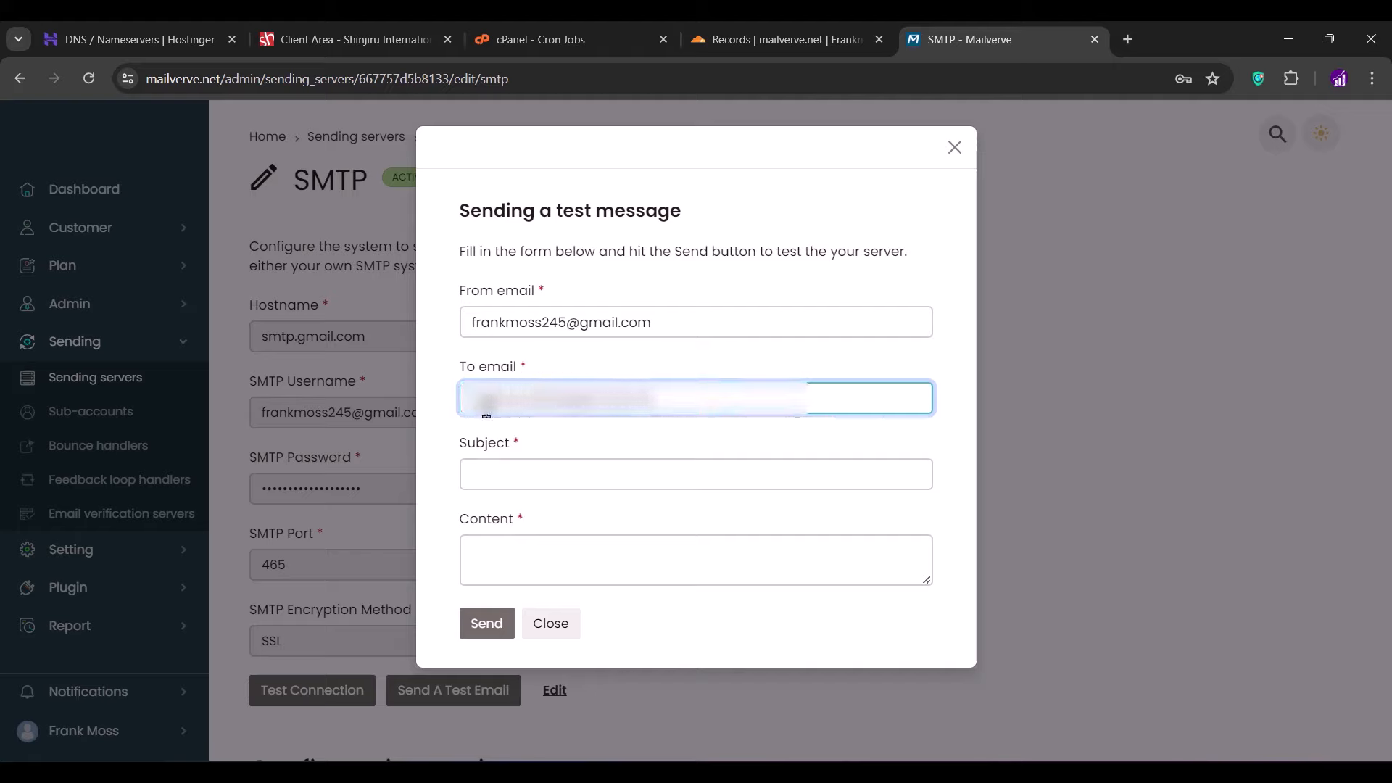
- Enter subject 'Testing Mailverve' and body 'This is a test from Mailverve', then send it
{"action": "left_click", "coordinate": [499, 481]}
{"action": "type", "text": "Test"}
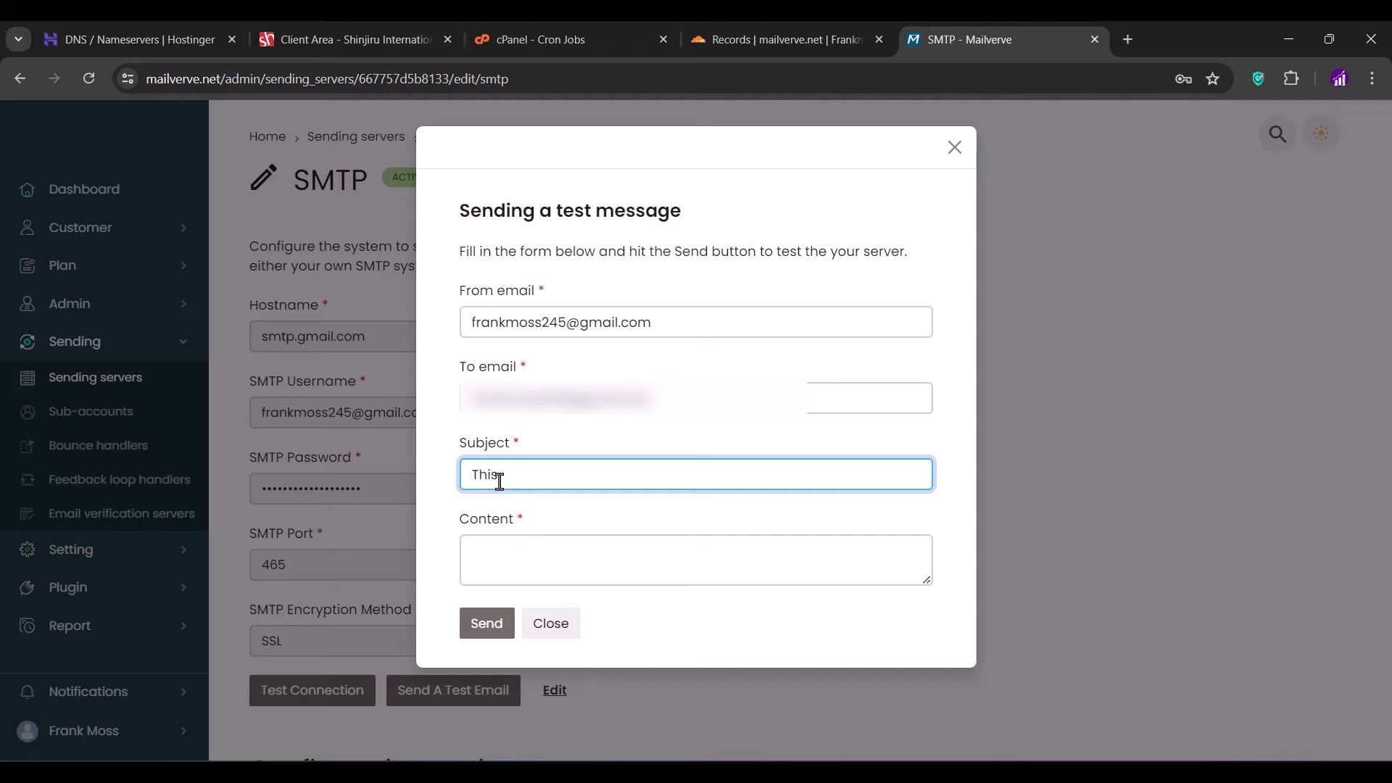
{"action": "key", "text": "ctrl+BackSpace"}
{"action": "type", "text": "Testing Mailverve"}
{"action": "left_click", "coordinate": [491, 556]}
{"action": "type", "text": "This is "}
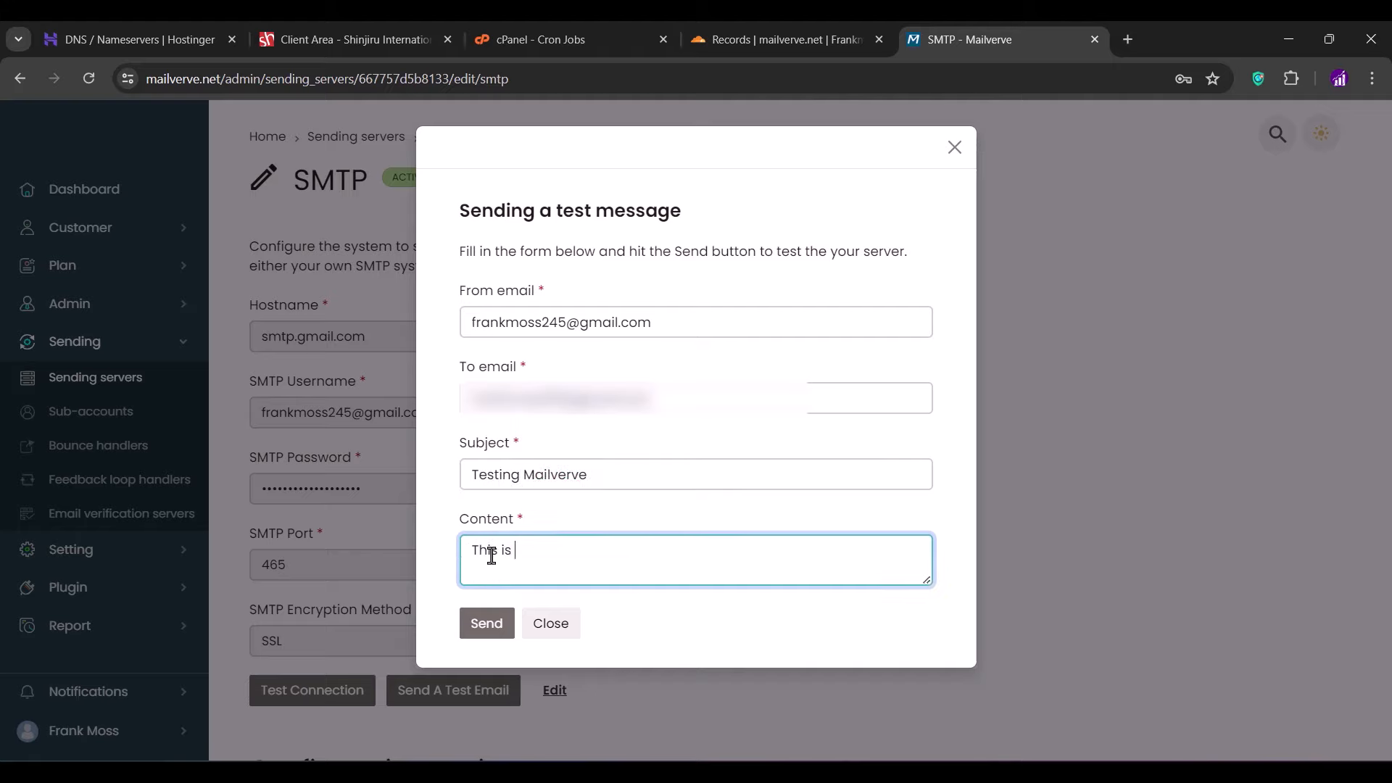
{"action": "type", "text": "a test from Mailverve"}
{"action": "left_click", "coordinate": [441, 586]}
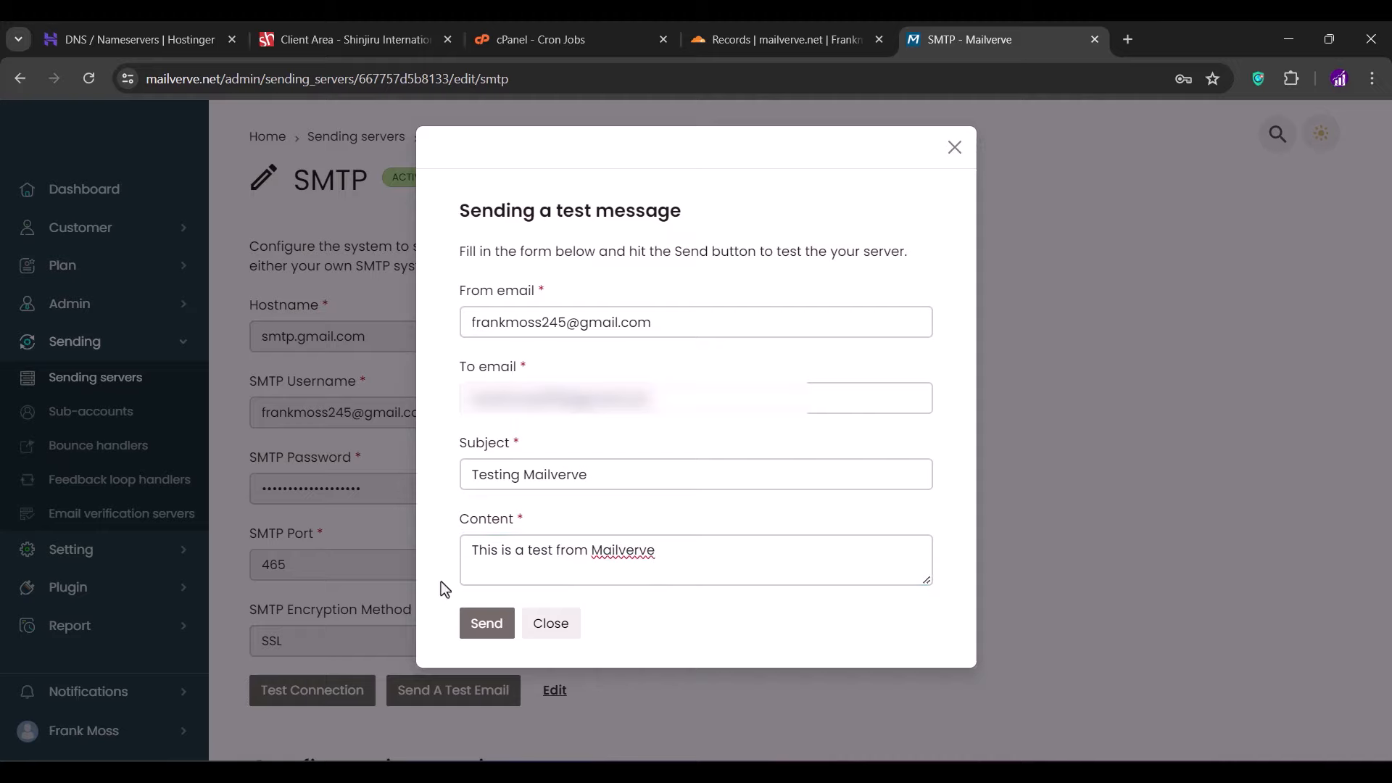
{"action": "left_click", "coordinate": [484, 625]}
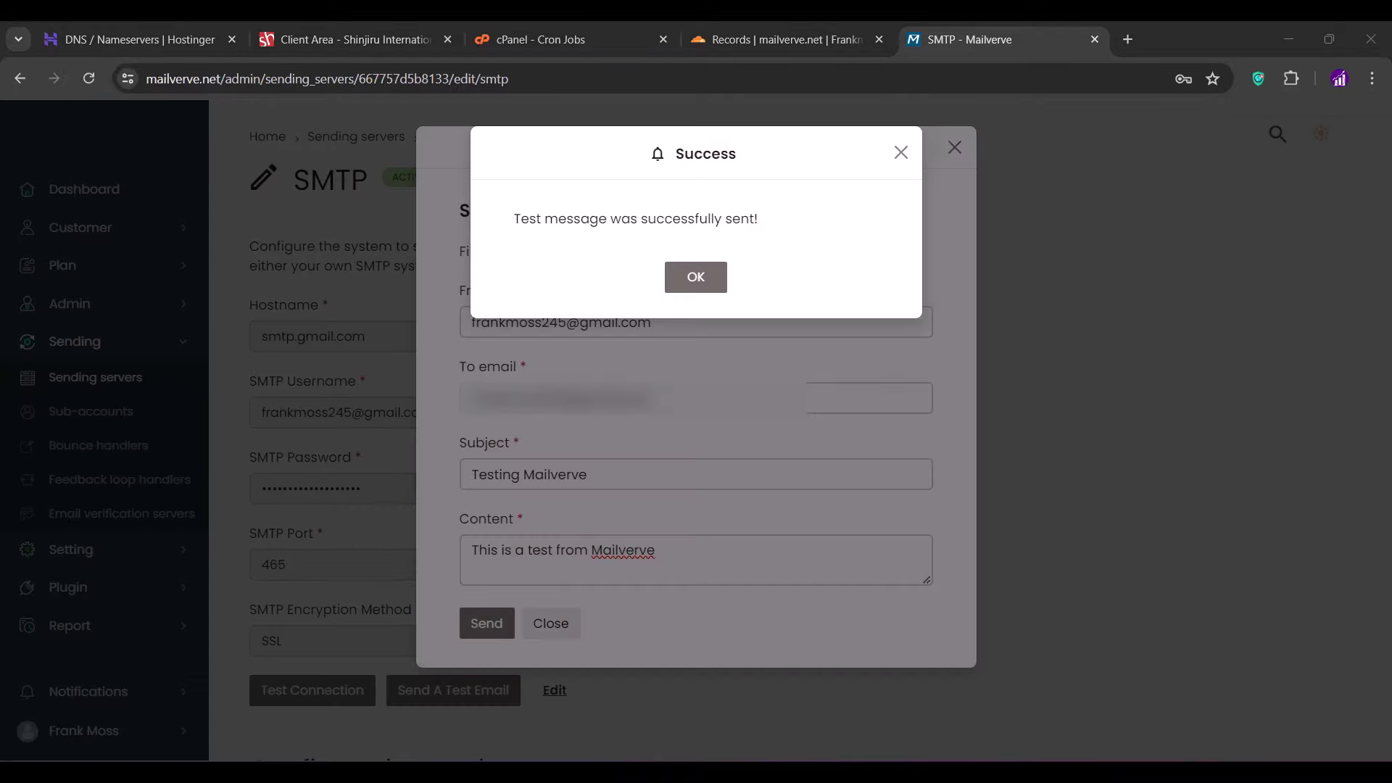
{"action": "left_click", "coordinate": [689, 287]}
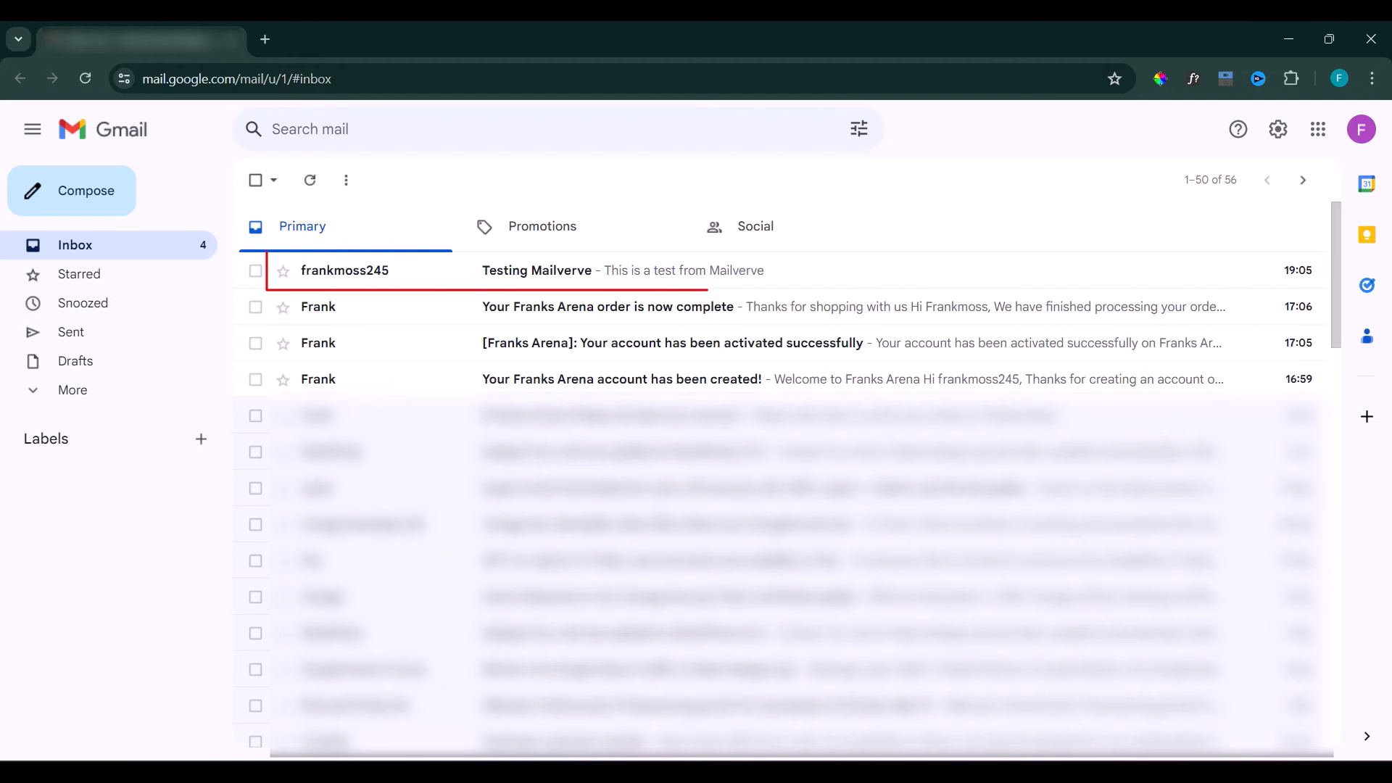
- Open the received Testing Mailverve email in Gmail, then close Mailverve's test form
{"action": "left_click", "coordinate": [643, 275]}
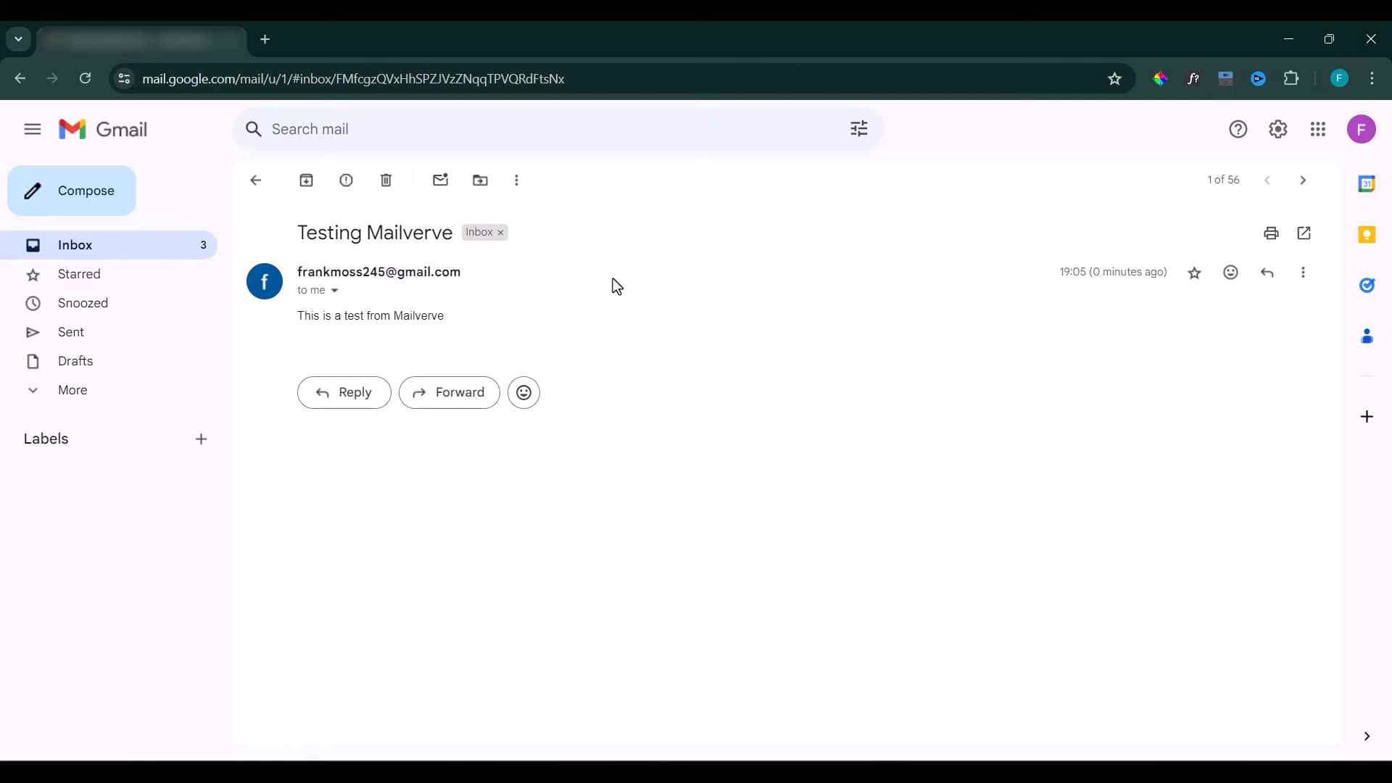
{"action": "left_click", "coordinate": [763, 770]}
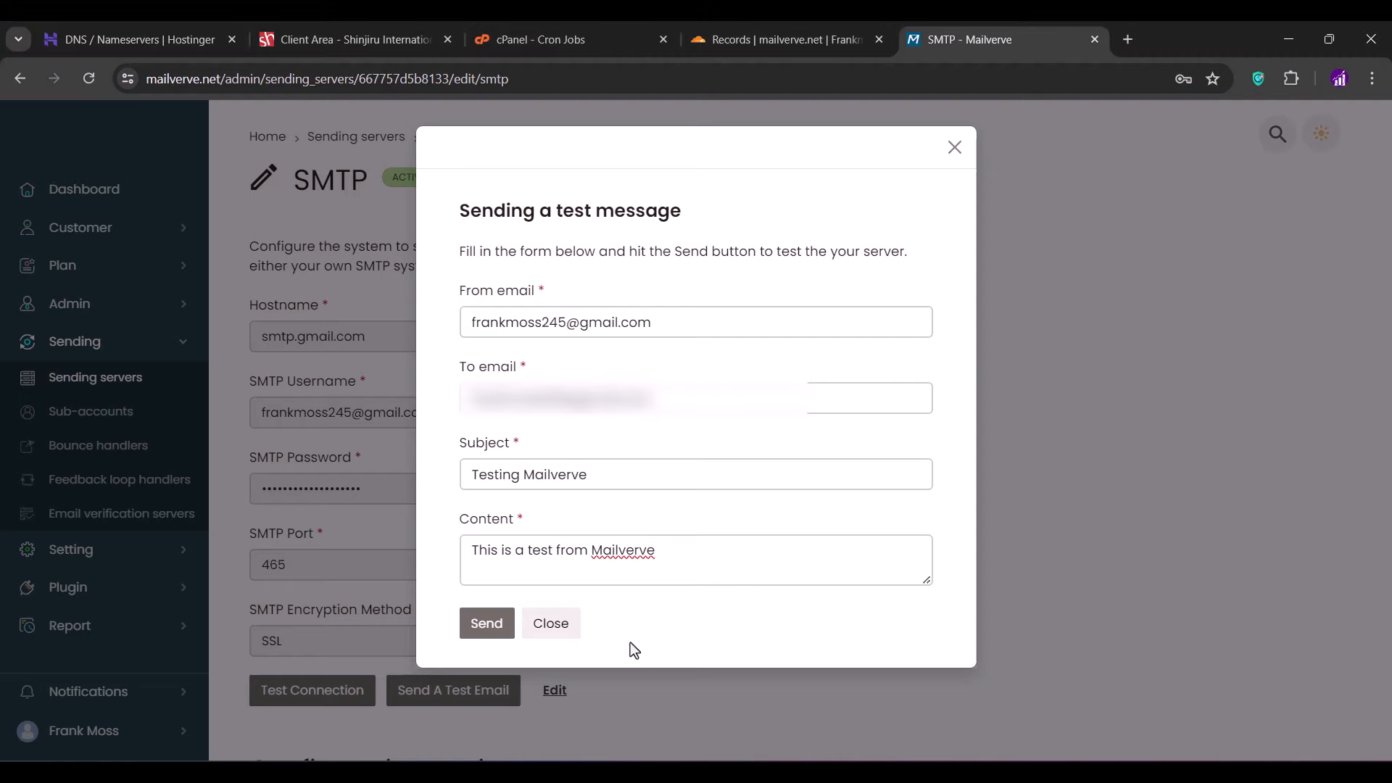
{"action": "left_click", "coordinate": [552, 625]}
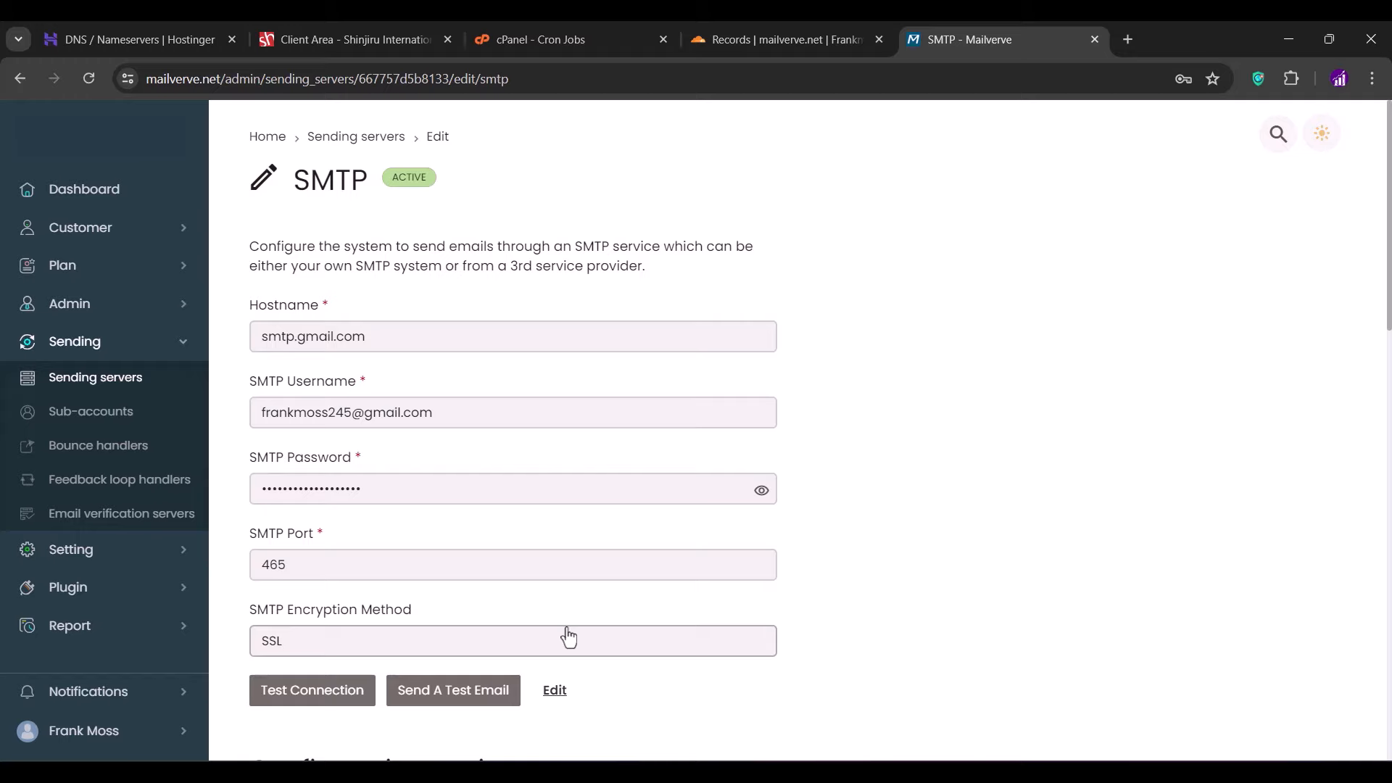
- Revisit the new SMTP server form, then go to Plan > Manage Plans
{"action": "left_click", "coordinate": [122, 390]}
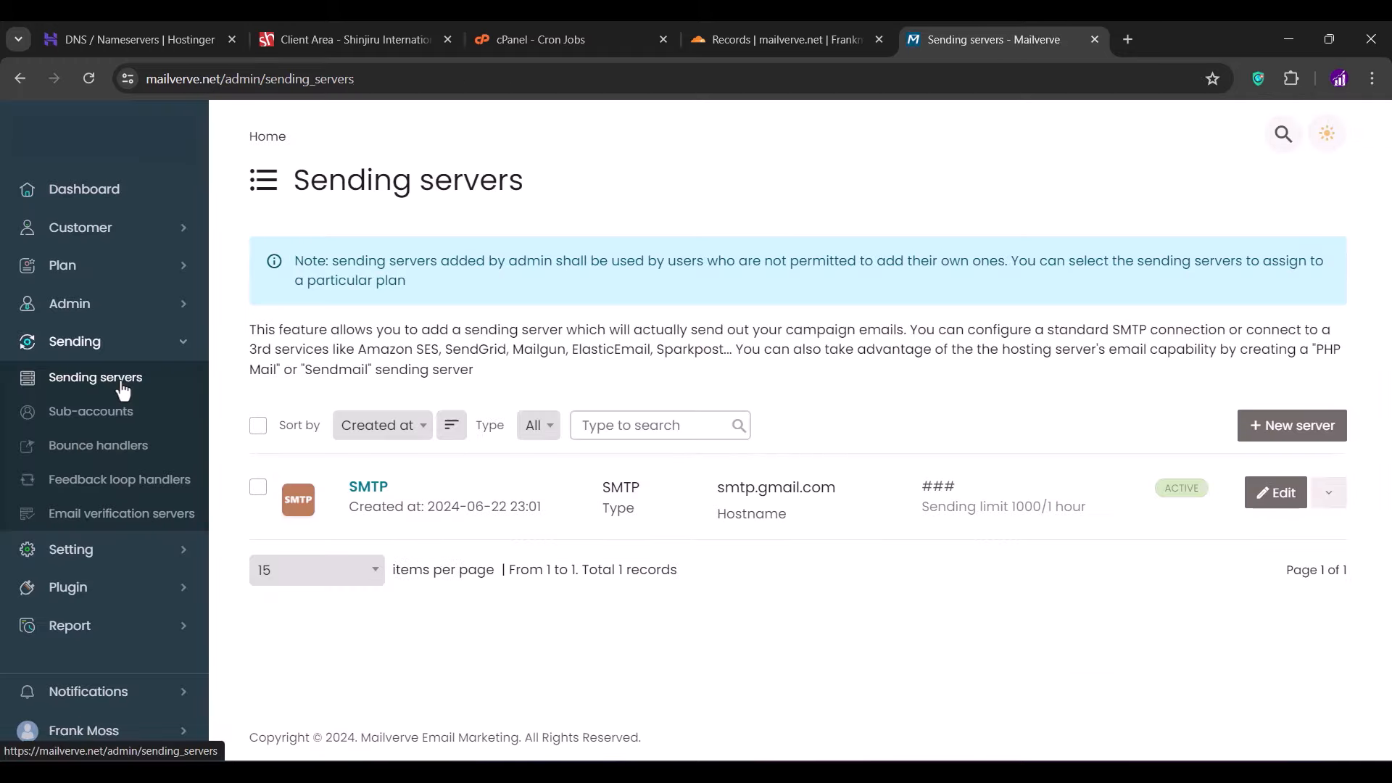
{"action": "left_click", "coordinate": [1270, 435]}
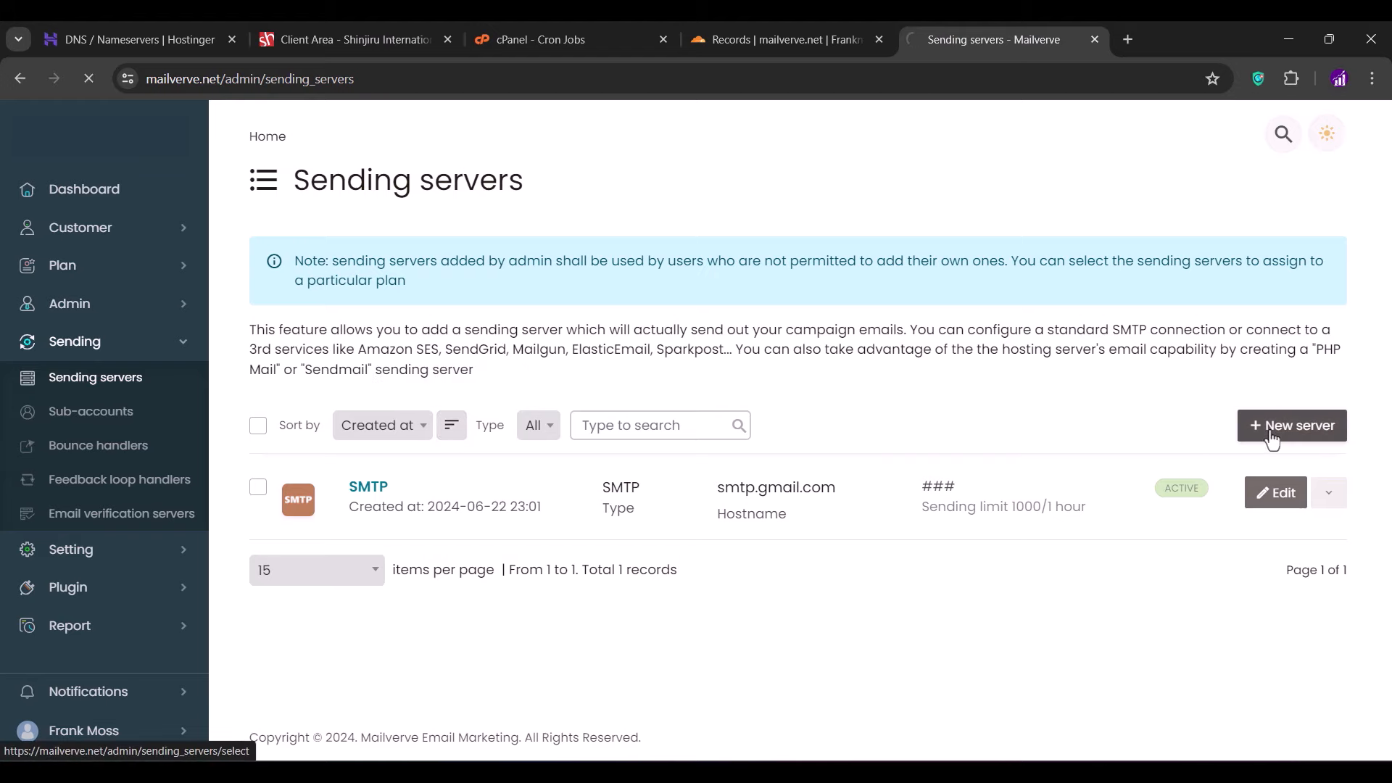
{"action": "scroll", "coordinate": [891, 541], "scroll_direction": "down", "scroll_amount": 8}
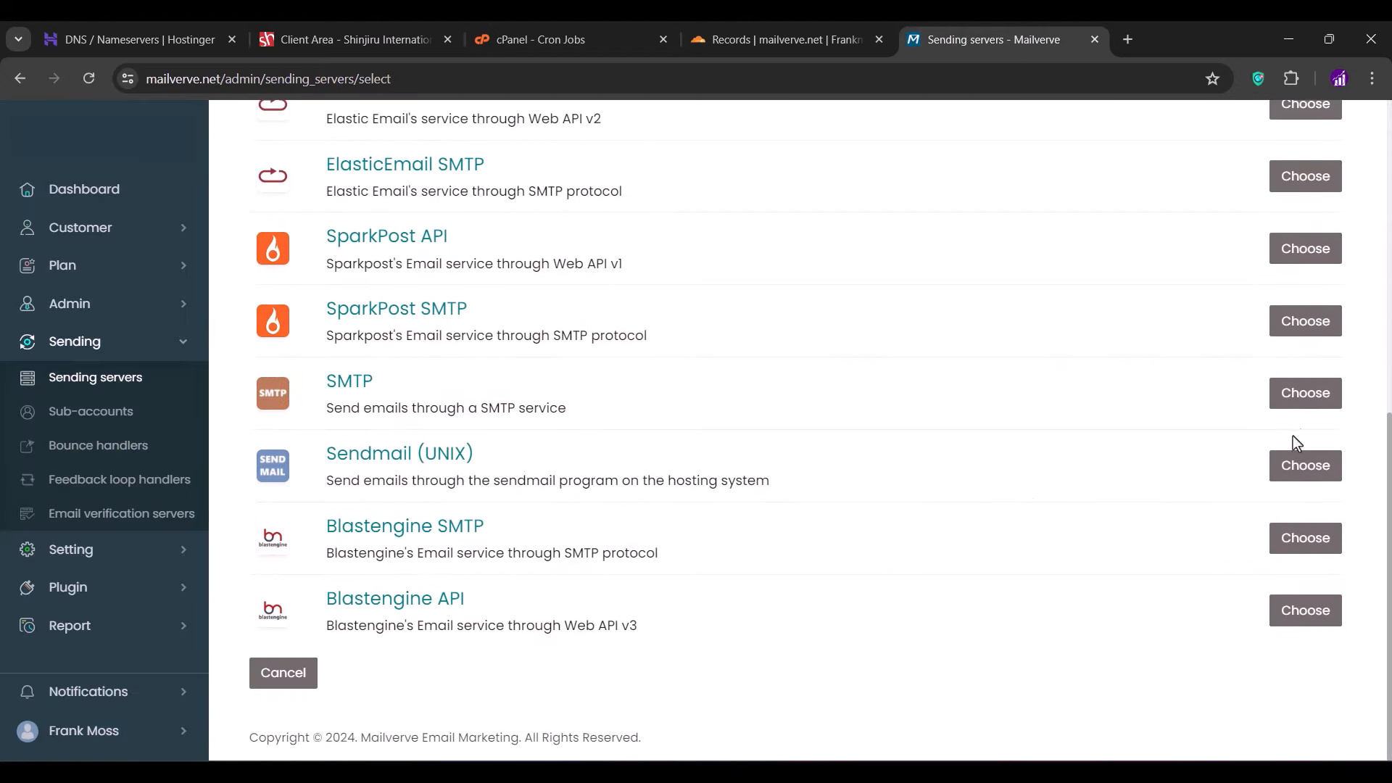
{"action": "left_click", "coordinate": [1308, 397]}
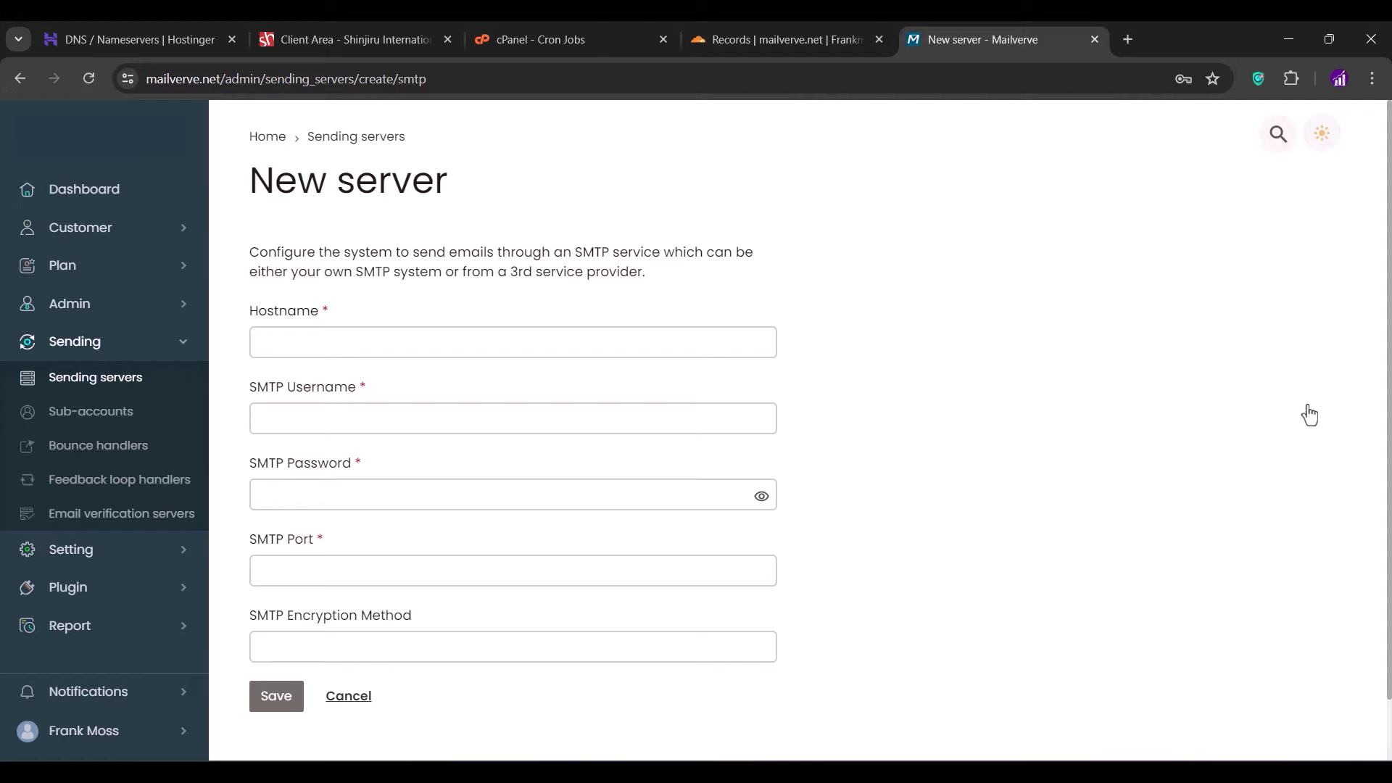
{"action": "scroll", "coordinate": [947, 428], "scroll_direction": "down", "scroll_amount": 2}
{"action": "scroll", "coordinate": [947, 428], "scroll_direction": "up", "scroll_amount": 2}
{"action": "left_click", "coordinate": [88, 268]}
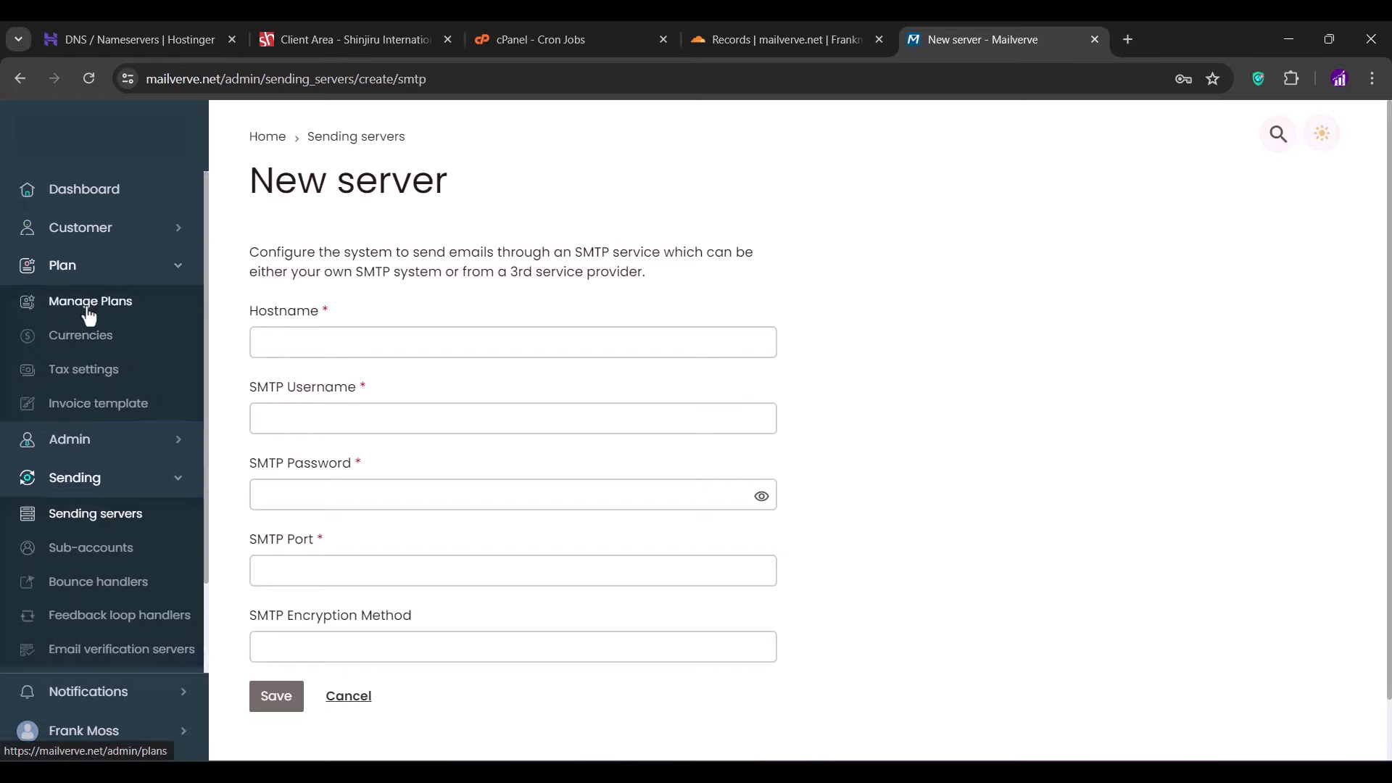
{"action": "left_click", "coordinate": [89, 312]}
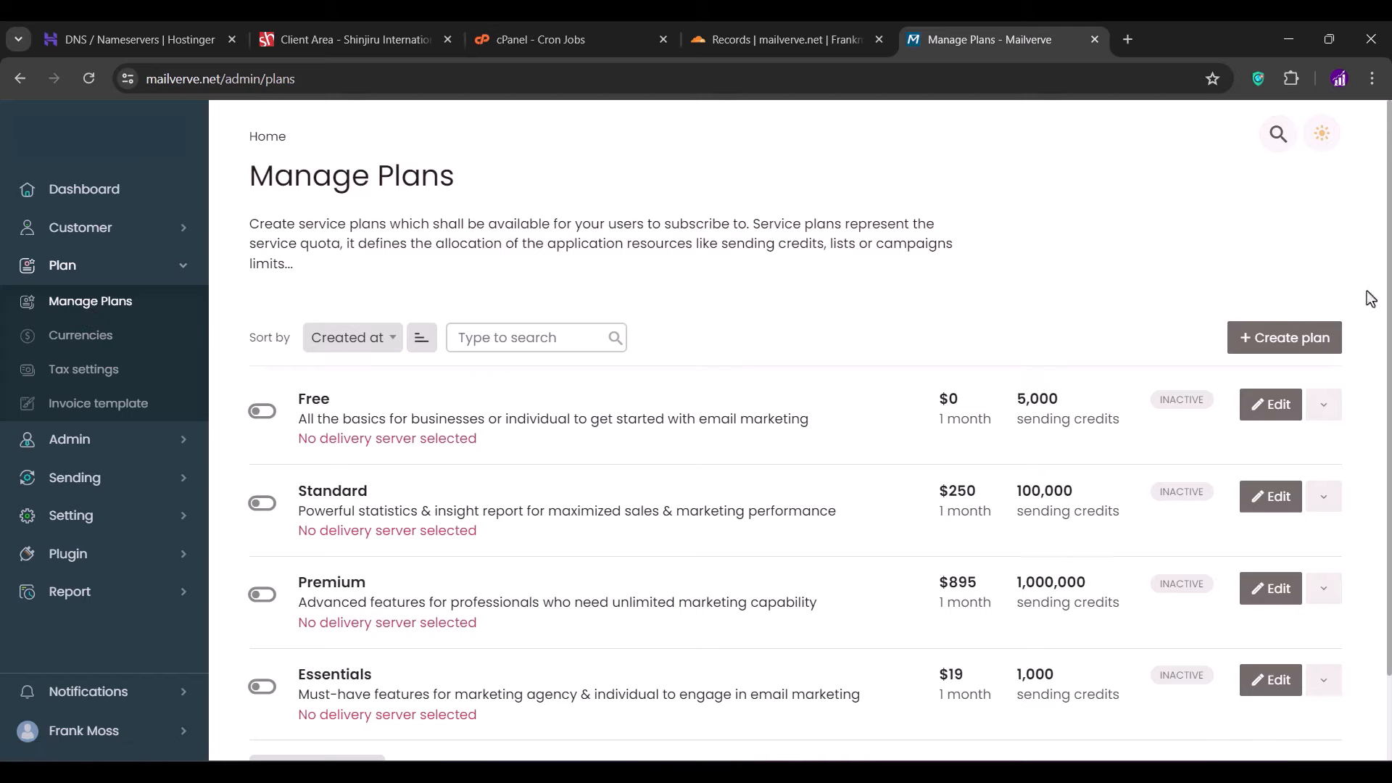
- Start a new plan named 'Private'
{"action": "left_click", "coordinate": [1296, 341]}
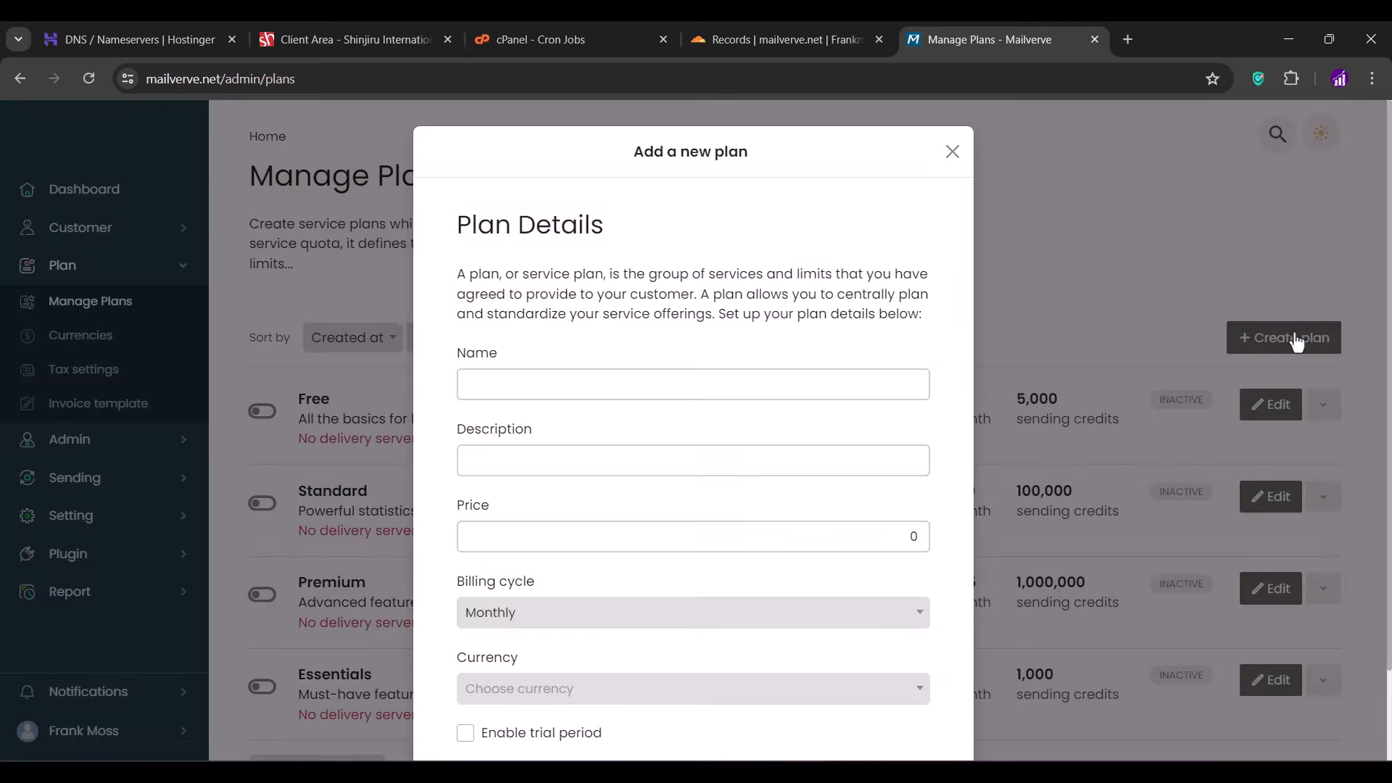
{"action": "left_click", "coordinate": [541, 390]}
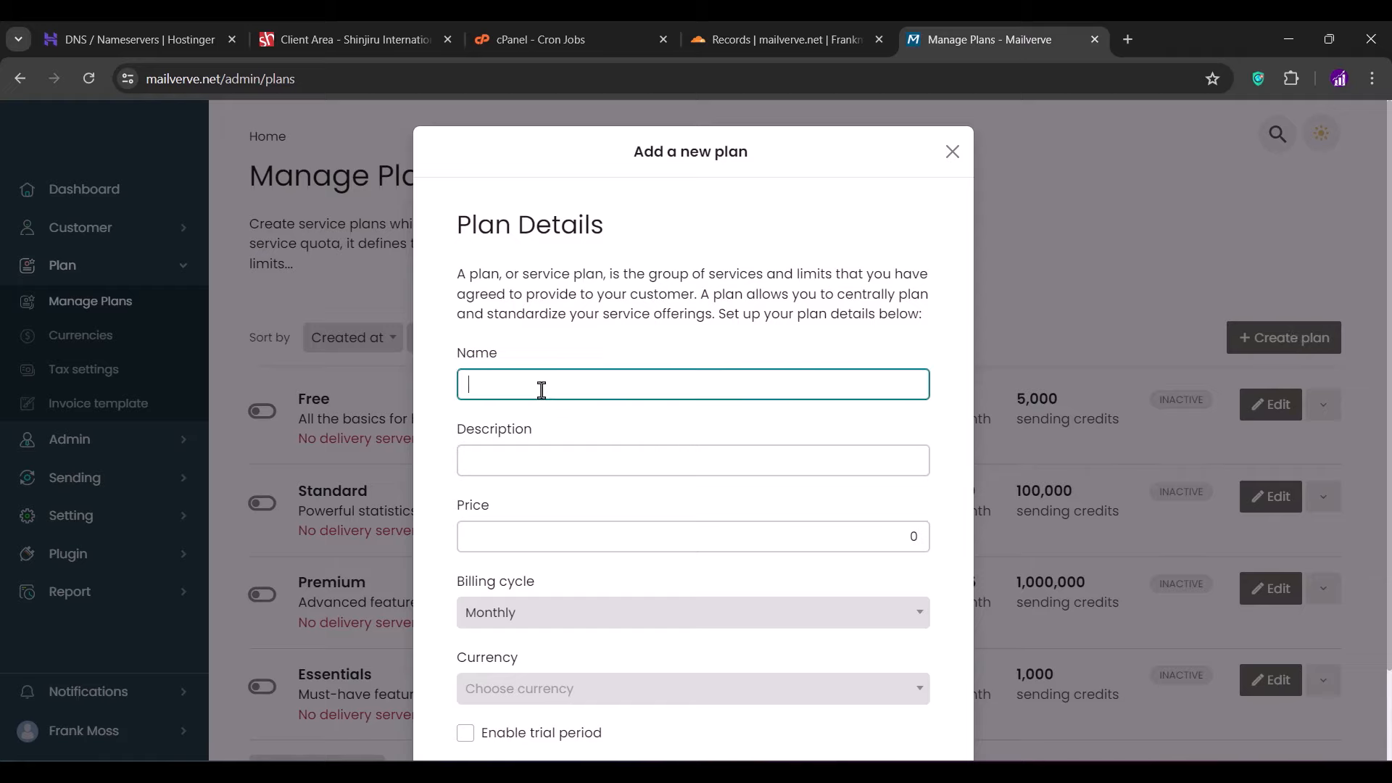
{"action": "type", "text": "Private"}
- Set the plan's billing cycle to a custom 10-year period
{"action": "scroll", "coordinate": [542, 390], "scroll_direction": "down", "scroll_amount": 2}
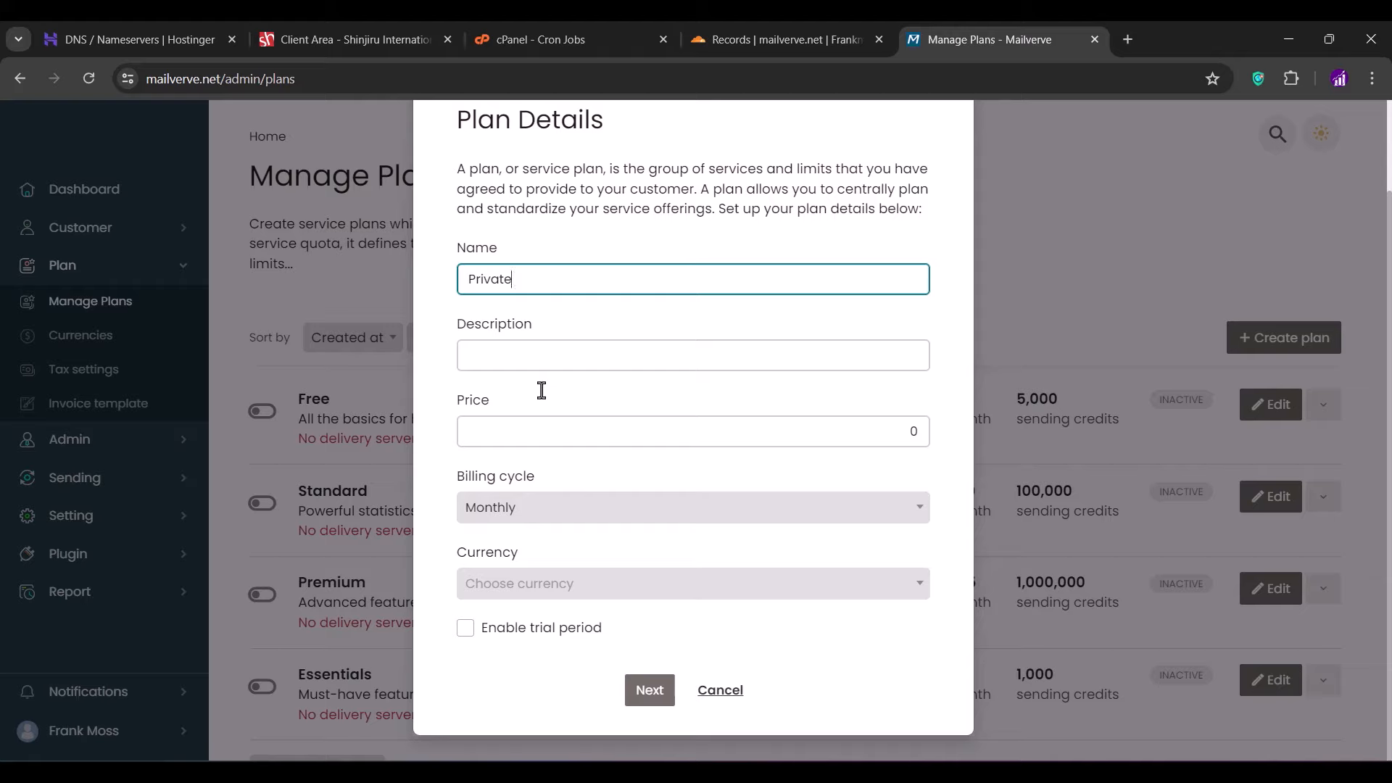
{"action": "left_click", "coordinate": [570, 511]}
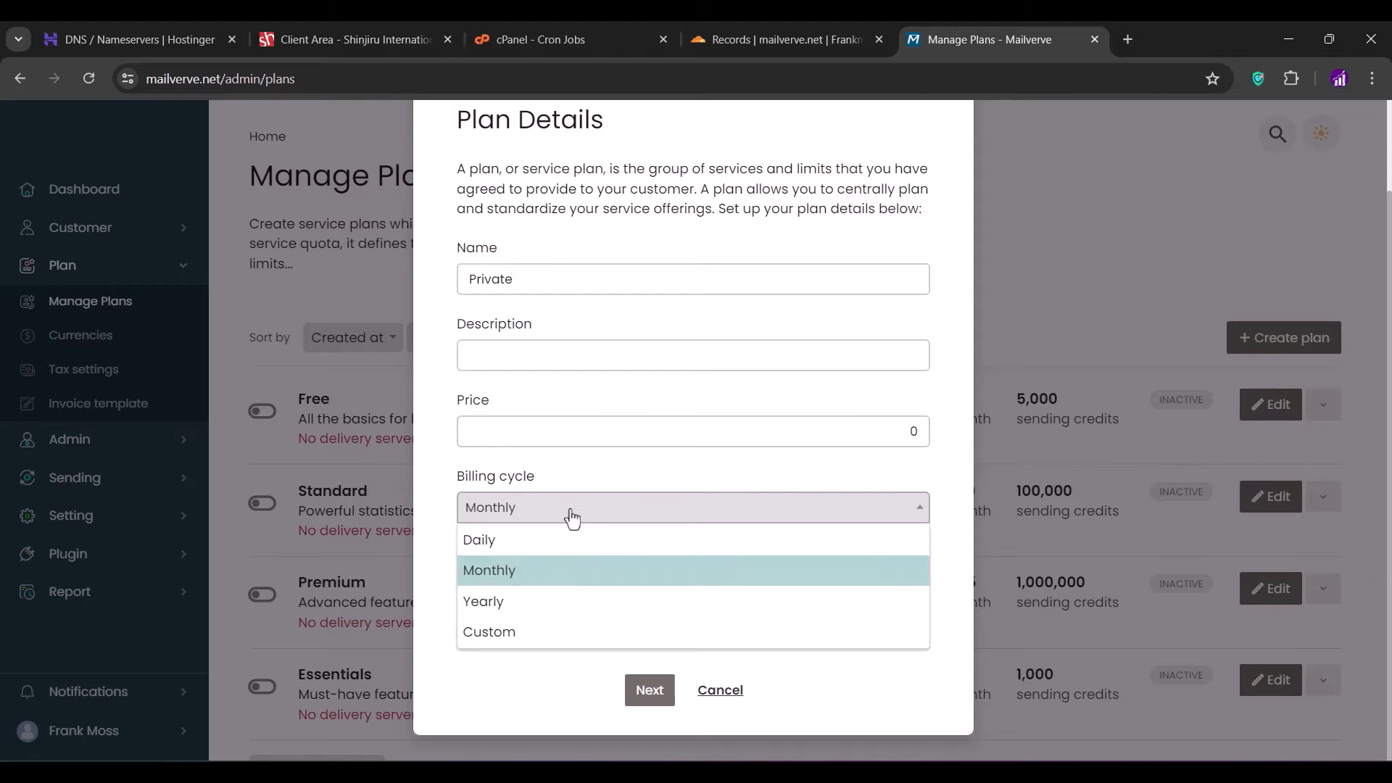
{"action": "left_click", "coordinate": [519, 606]}
{"action": "left_click", "coordinate": [533, 507]}
{"action": "left_click", "coordinate": [533, 509]}
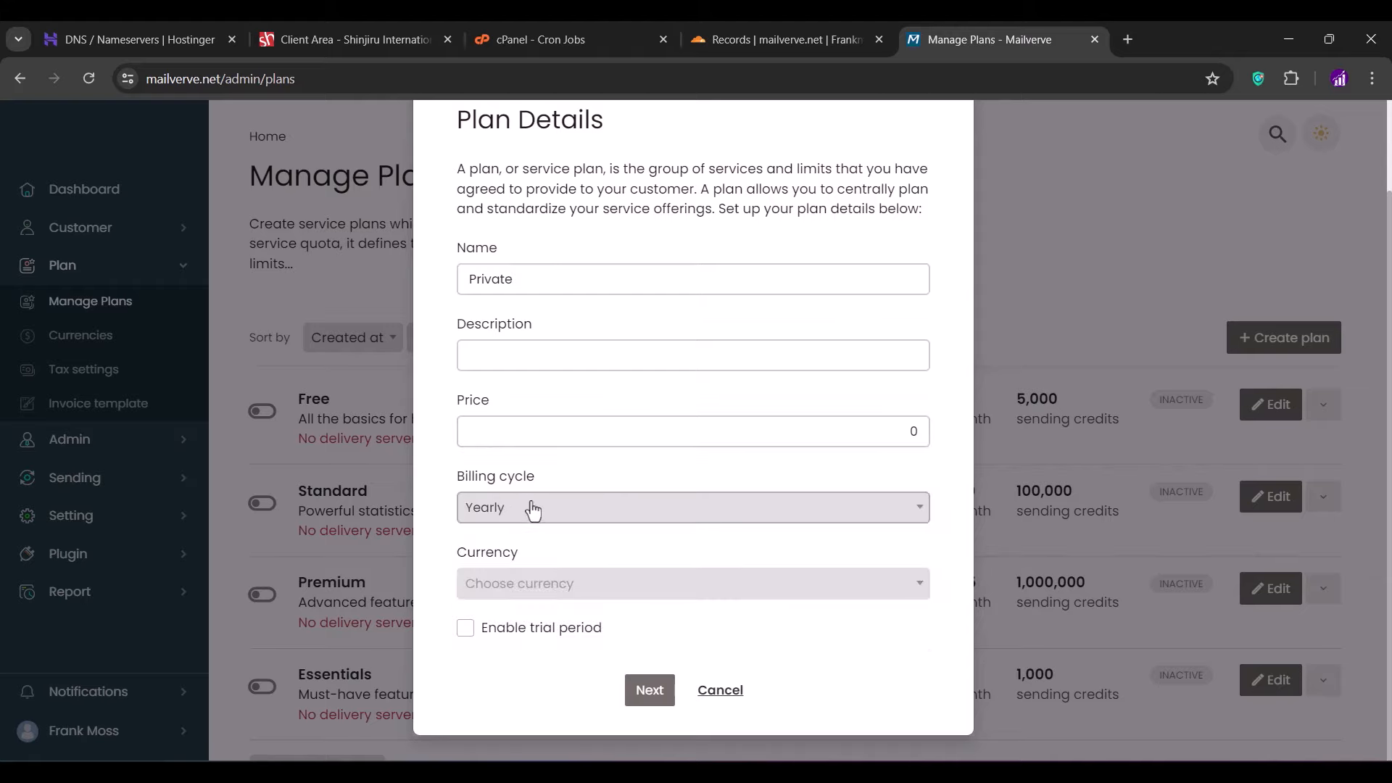
{"action": "left_click", "coordinate": [533, 509]}
{"action": "left_click", "coordinate": [523, 642]}
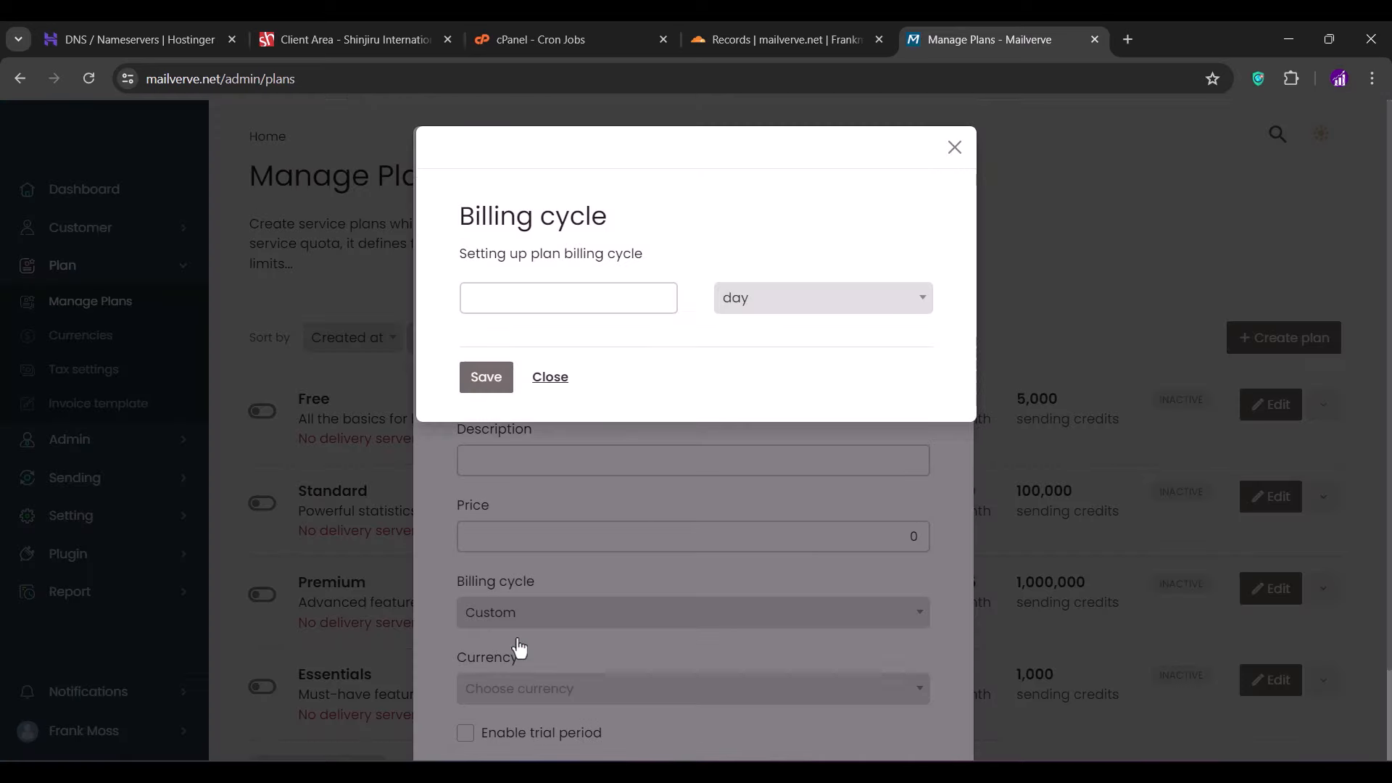
{"action": "left_click", "coordinate": [751, 309]}
{"action": "left_click", "coordinate": [758, 422]}
{"action": "left_click", "coordinate": [640, 298]}
{"action": "type", "text": "10"}
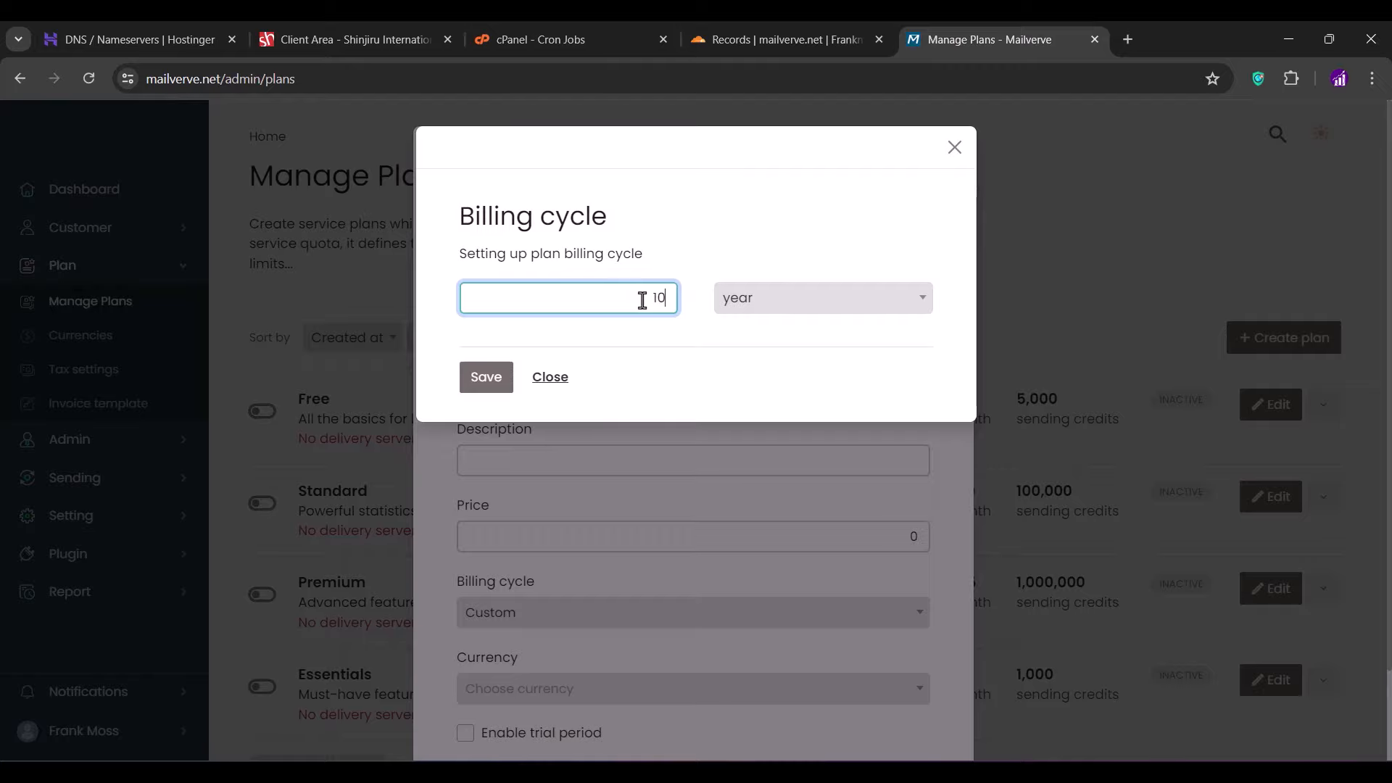
{"action": "left_click", "coordinate": [499, 378]}
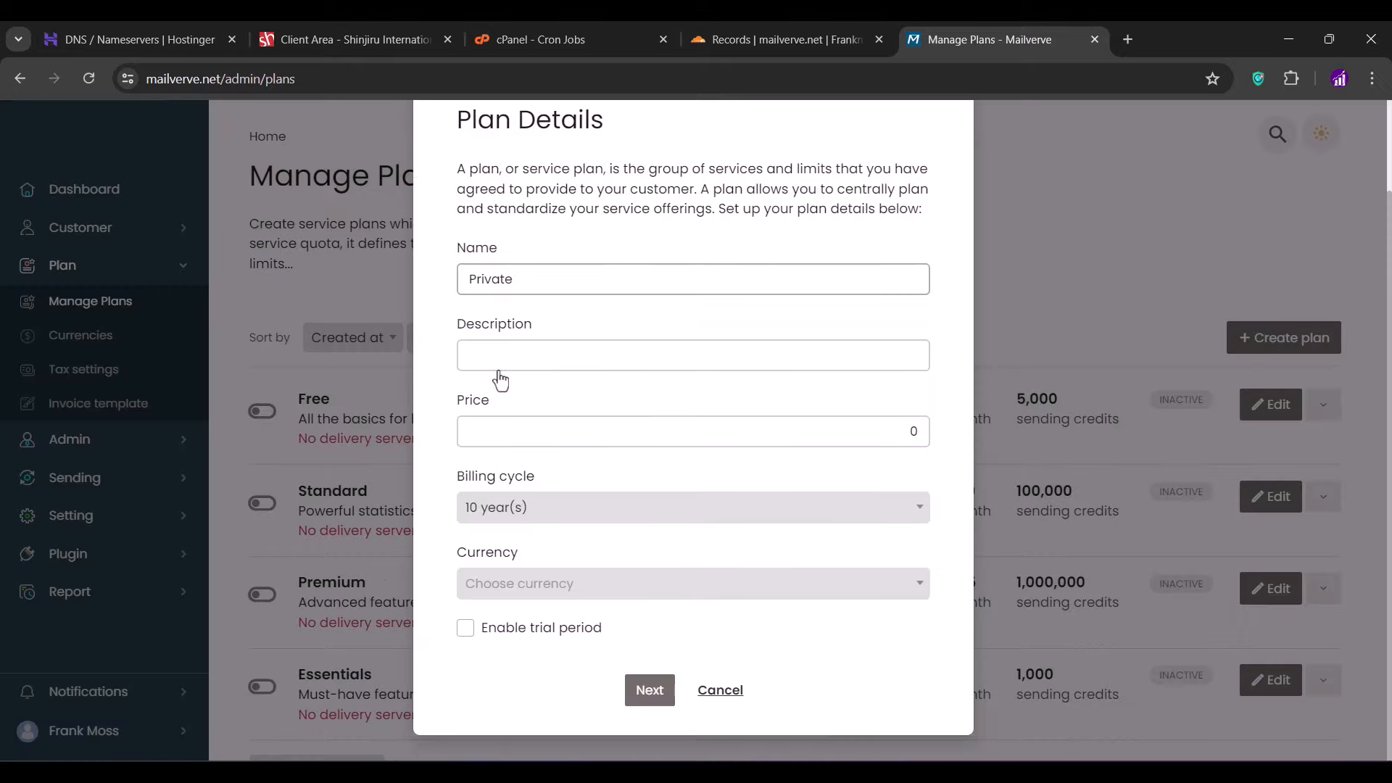
- Describe the plan as 'Private Plan', choose USD currency, and continue to sending servers
{"action": "left_click", "coordinate": [649, 700]}
{"action": "left_click", "coordinate": [622, 454]}
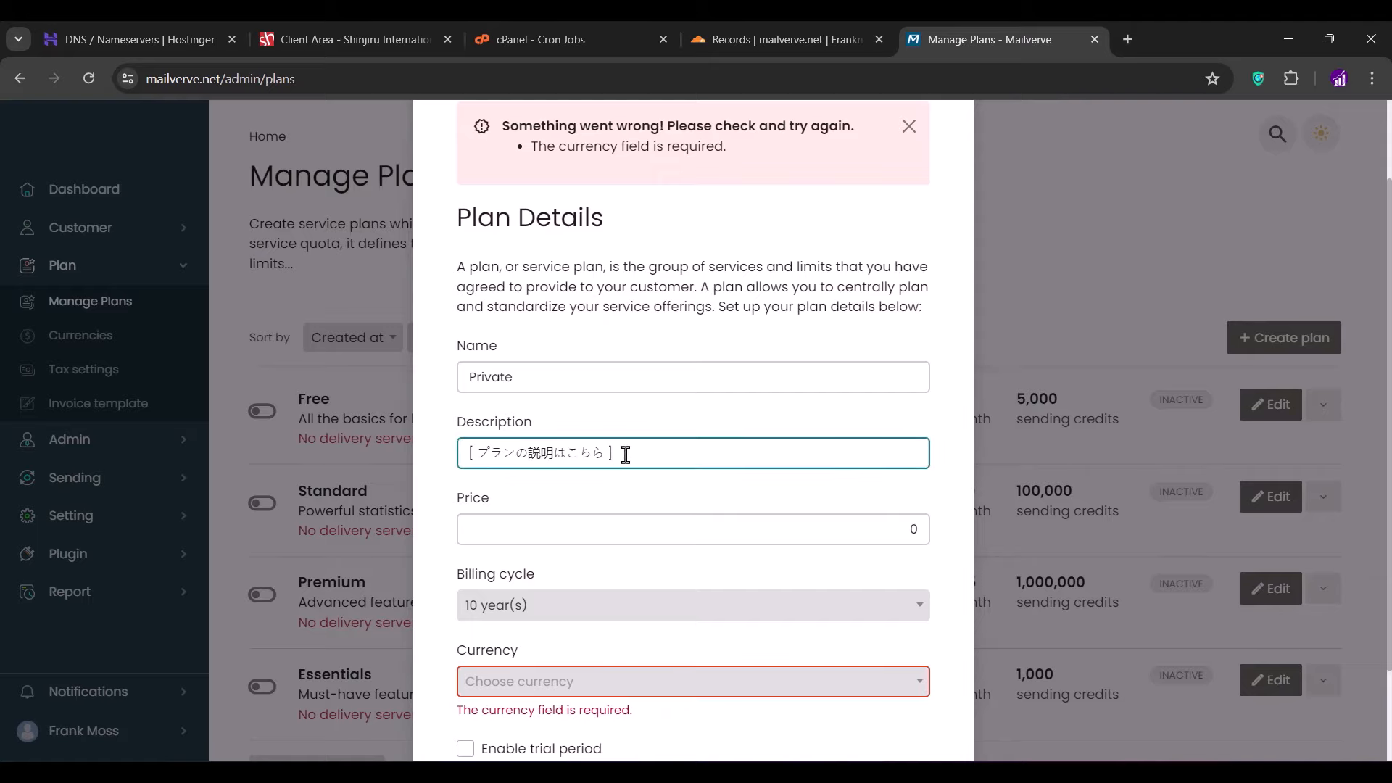
{"action": "key", "text": "ctrl+a"}
{"action": "key", "text": "BackSpace"}
{"action": "type", "text": "Private Plan"}
{"action": "scroll", "coordinate": [465, 525], "scroll_direction": "down", "scroll_amount": 2}
{"action": "left_click", "coordinate": [488, 562]}
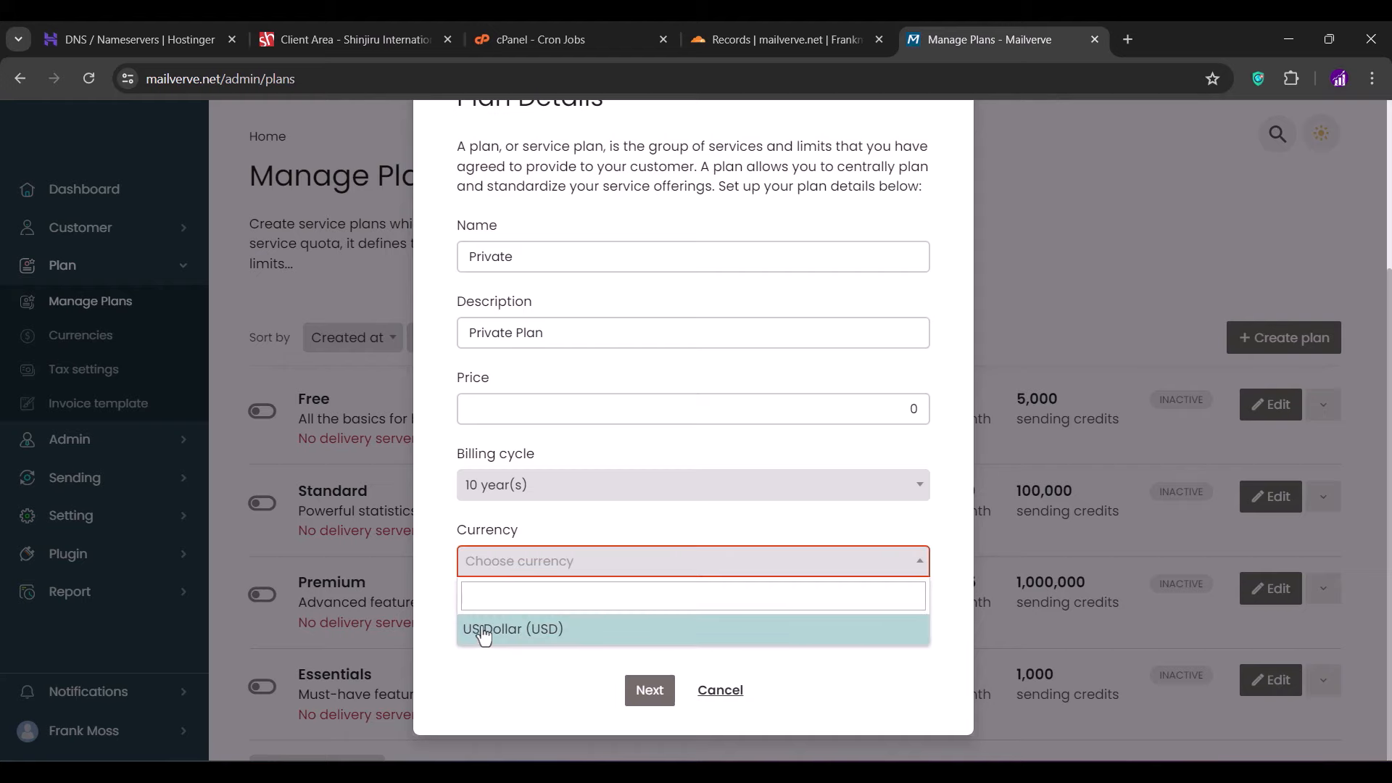
{"action": "left_click", "coordinate": [484, 634]}
{"action": "left_click", "coordinate": [650, 690]}
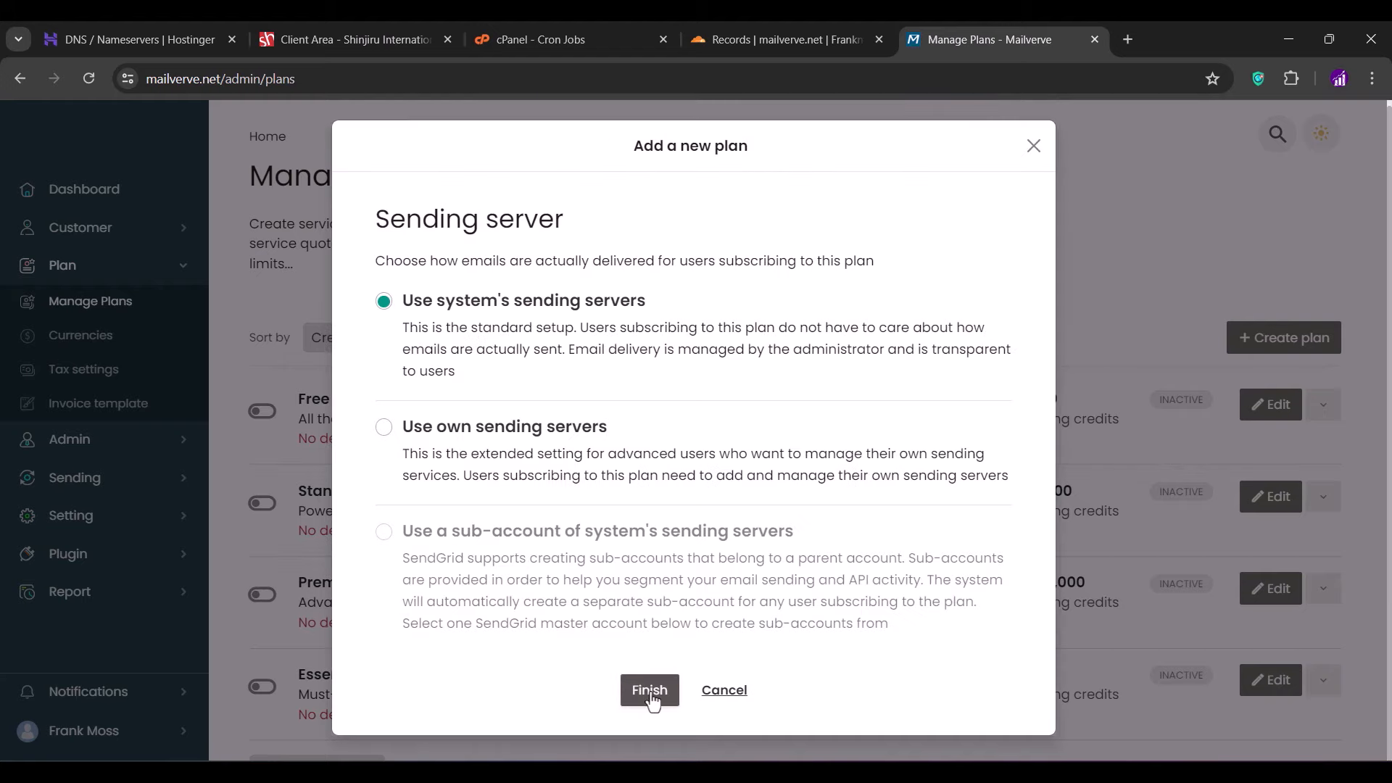
- Keep the system's sending servers selected and finish creating the Private plan
{"action": "left_click", "coordinate": [474, 434]}
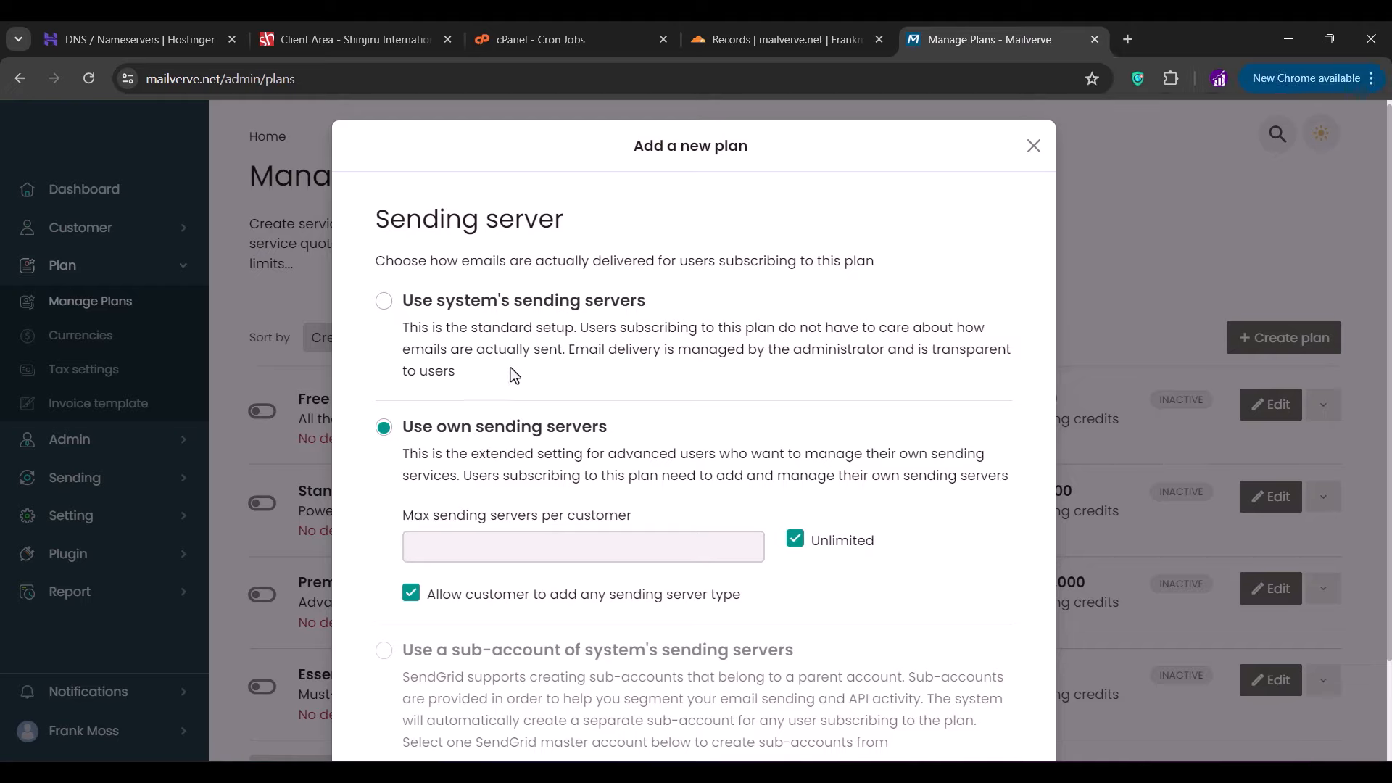
{"action": "left_click", "coordinate": [476, 332]}
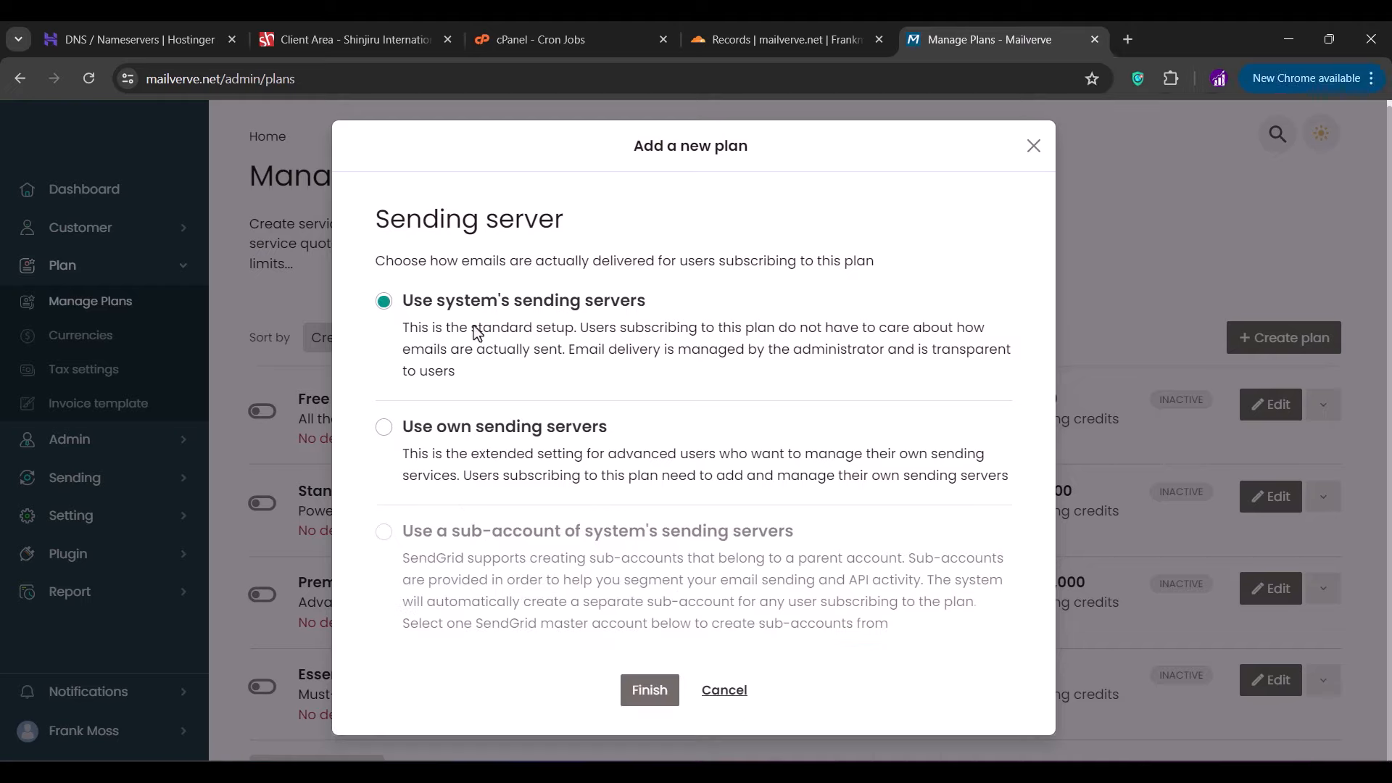
{"action": "left_click", "coordinate": [645, 700]}
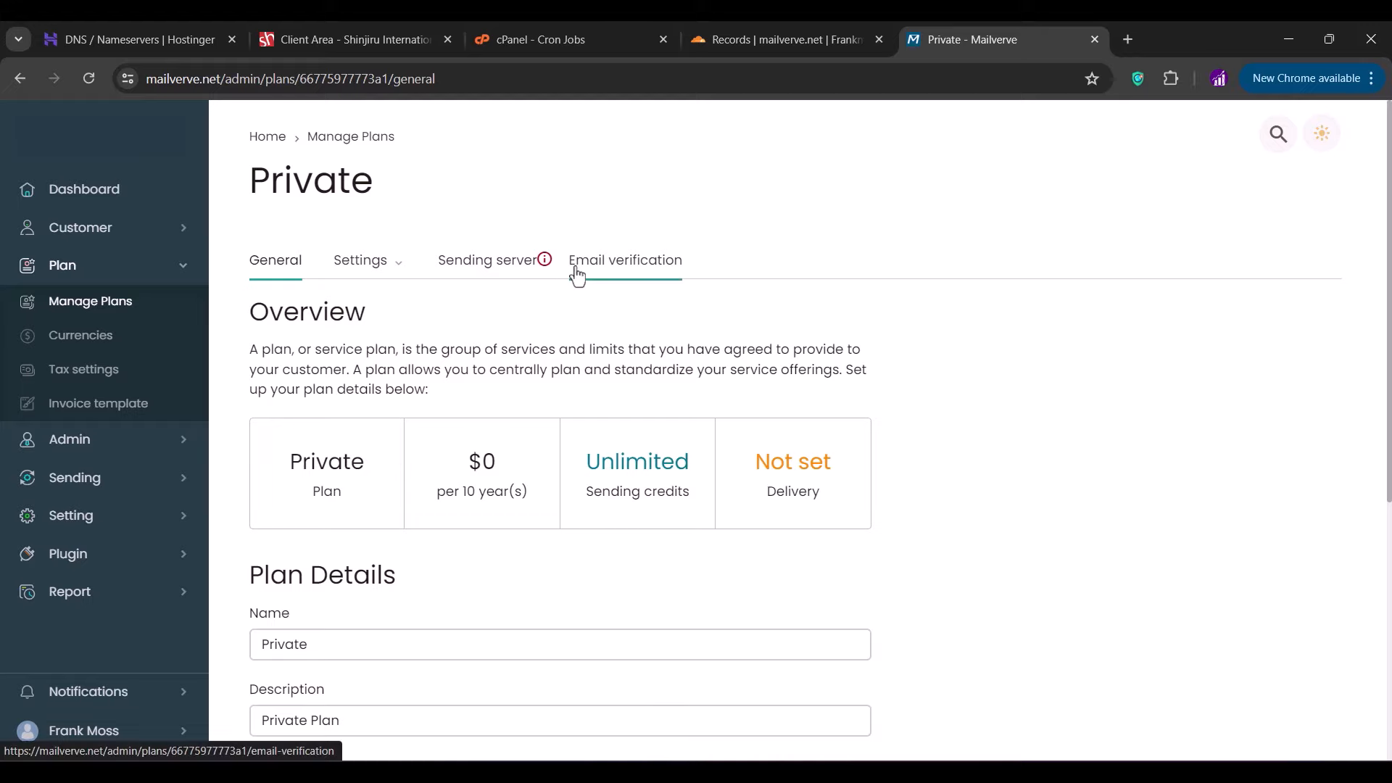
- Add the SMTP server to the Private plan's sending servers
{"action": "left_click", "coordinate": [529, 274]}
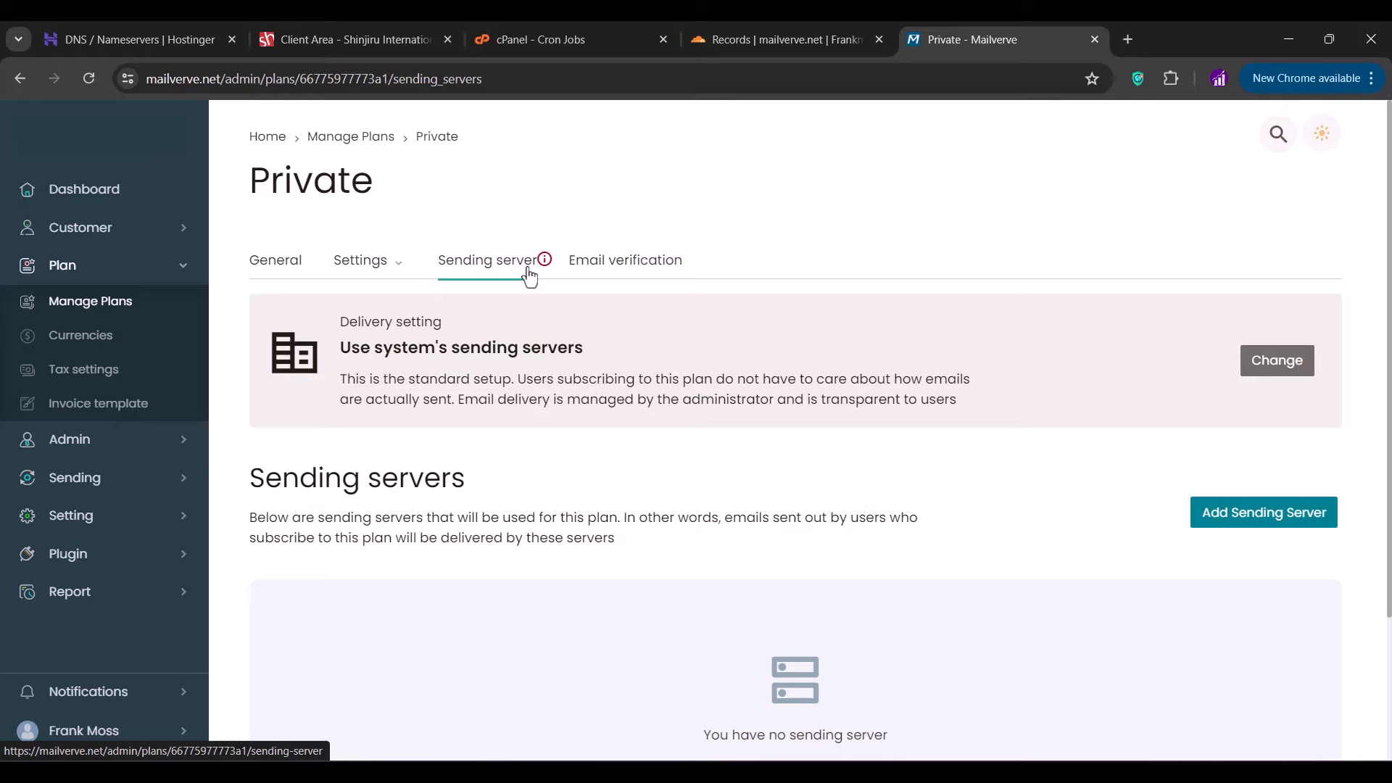
{"action": "scroll", "coordinate": [644, 391], "scroll_direction": "down", "scroll_amount": 3}
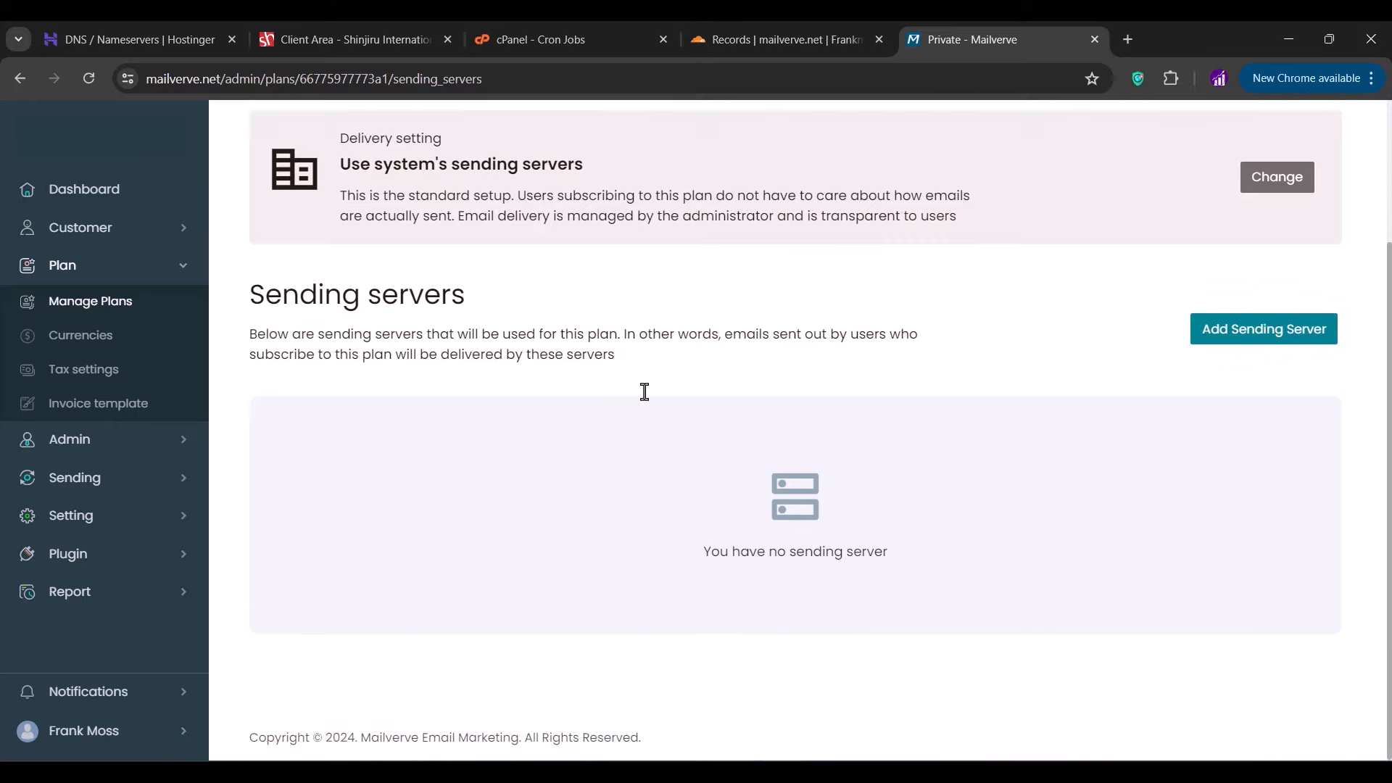
{"action": "left_click", "coordinate": [1221, 348]}
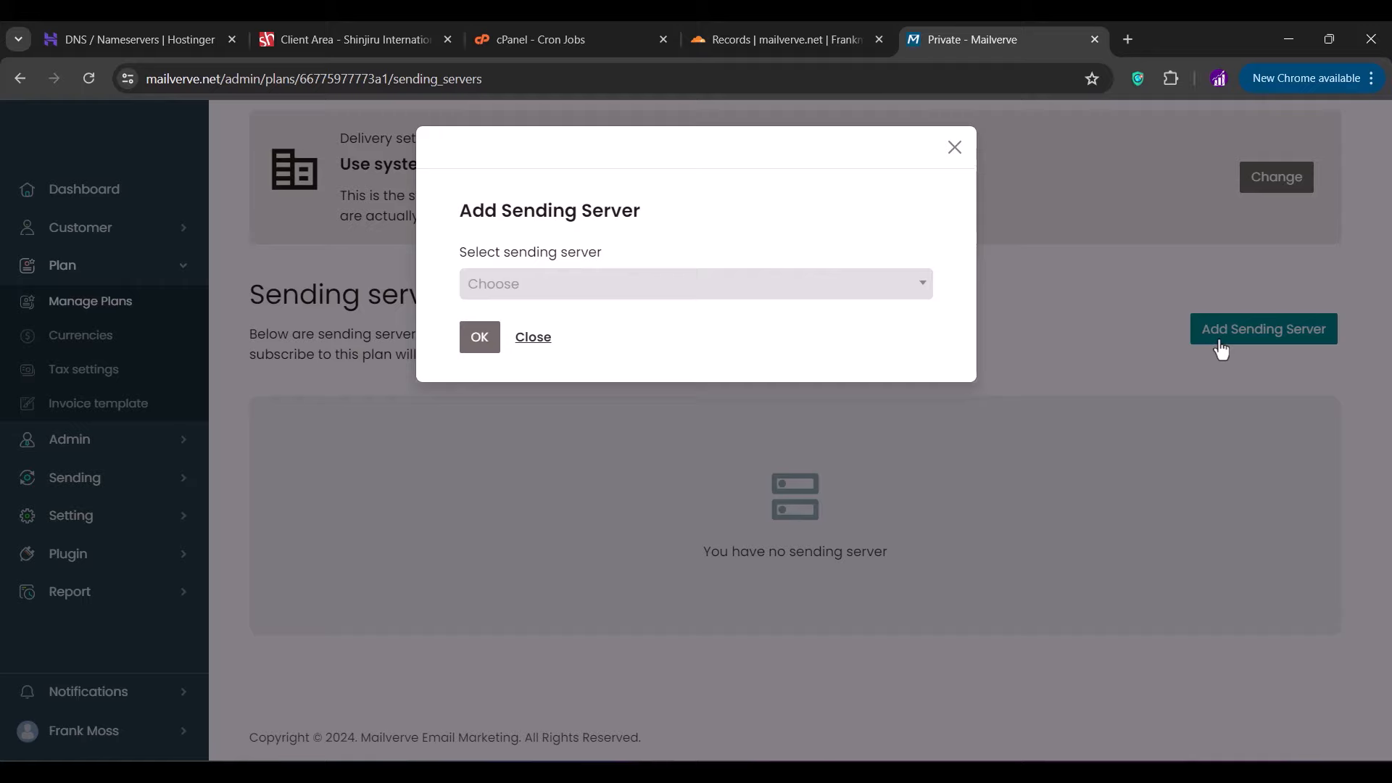
{"action": "left_click", "coordinate": [901, 284]}
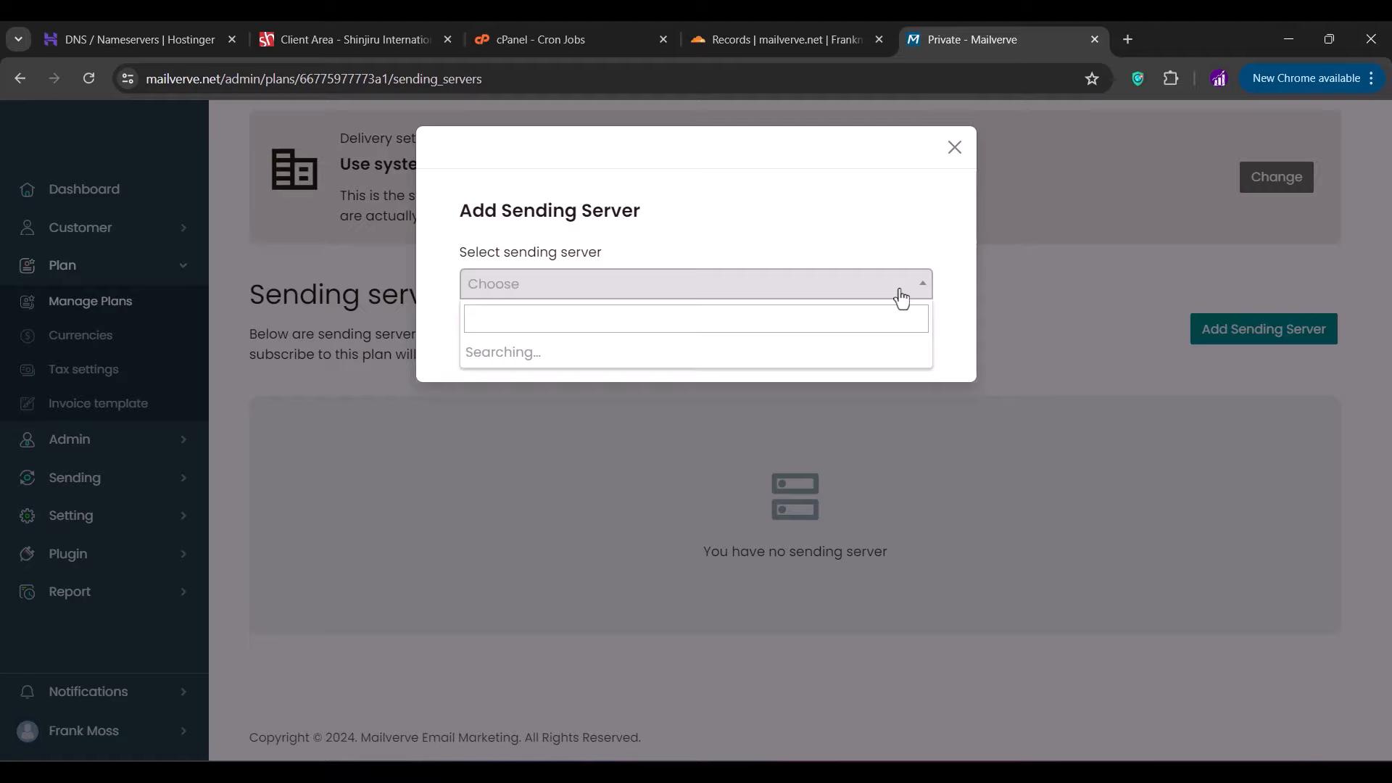
{"action": "left_click", "coordinate": [665, 373]}
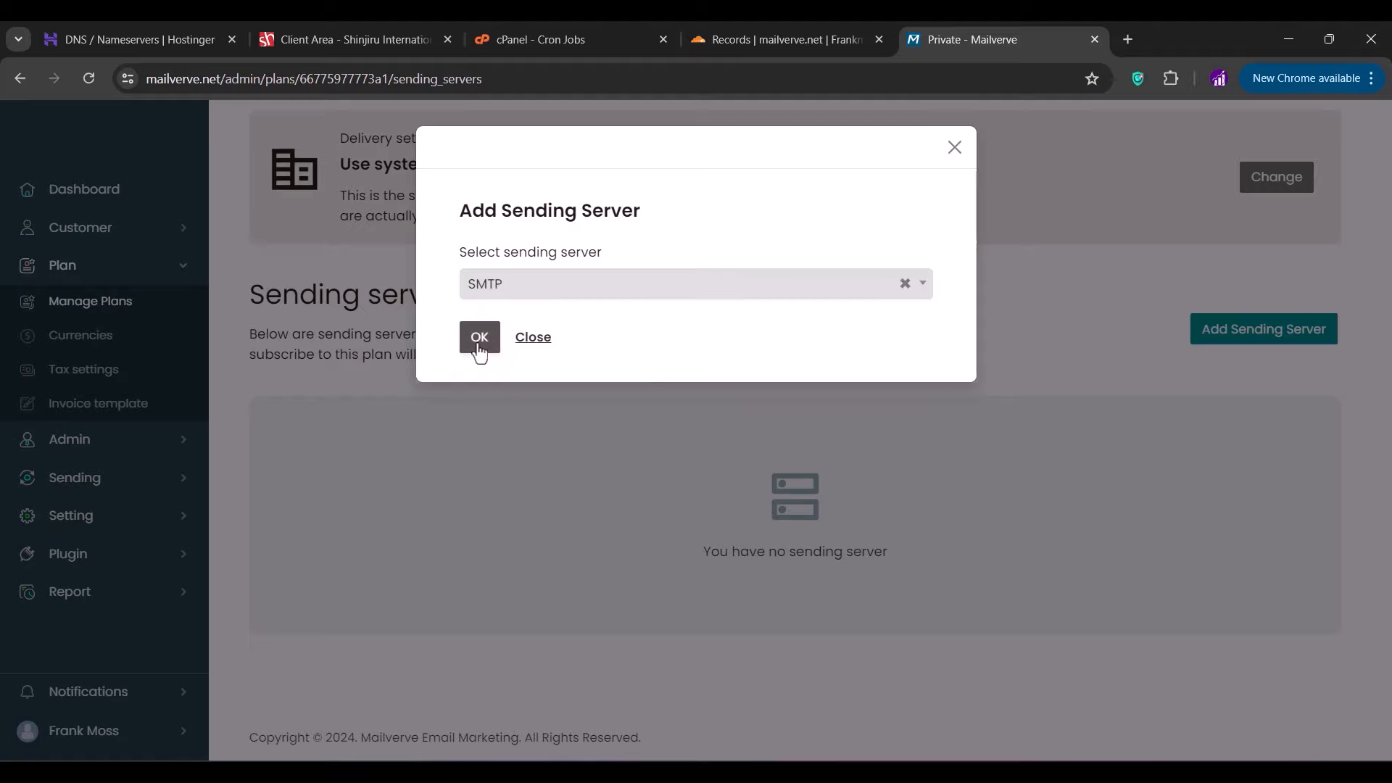
{"action": "left_click", "coordinate": [479, 337]}
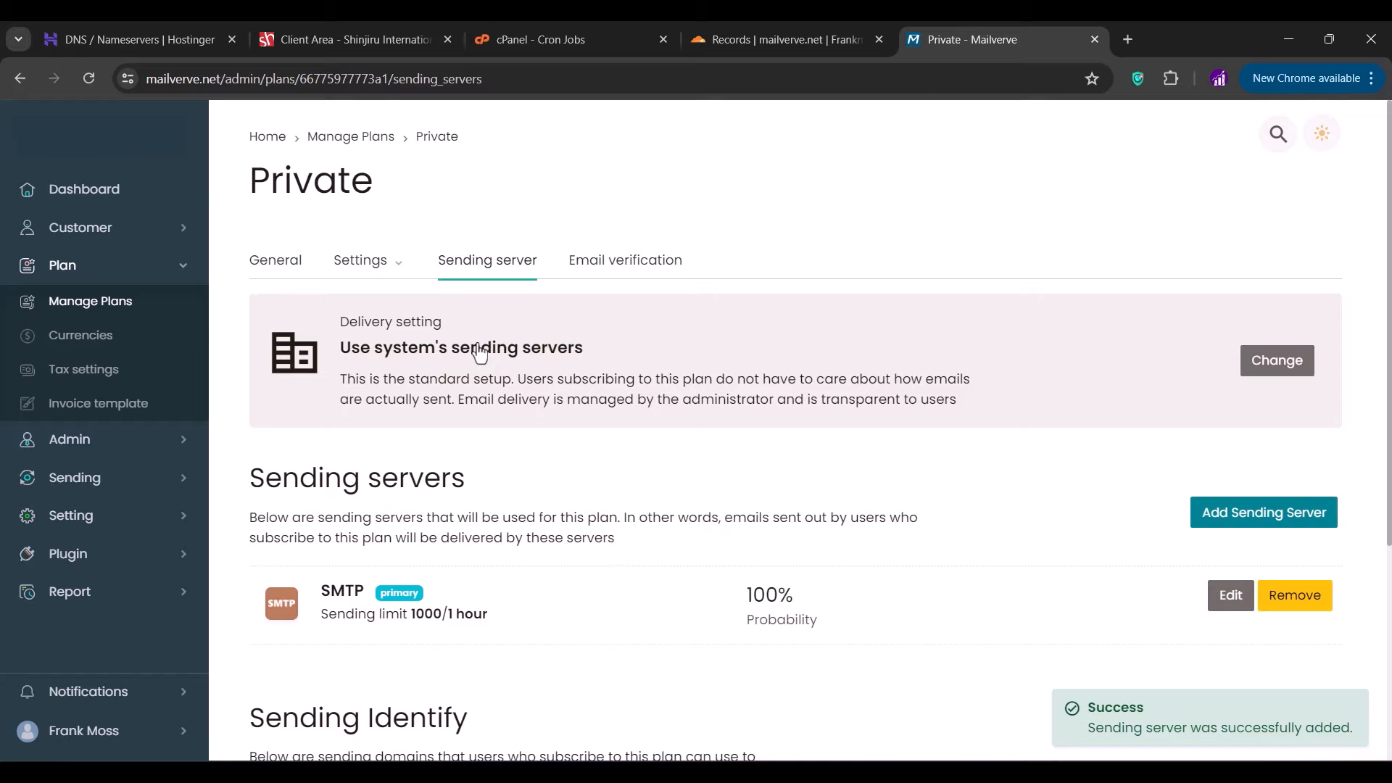
{"action": "scroll", "coordinate": [606, 456], "scroll_direction": "down", "scroll_amount": 3}
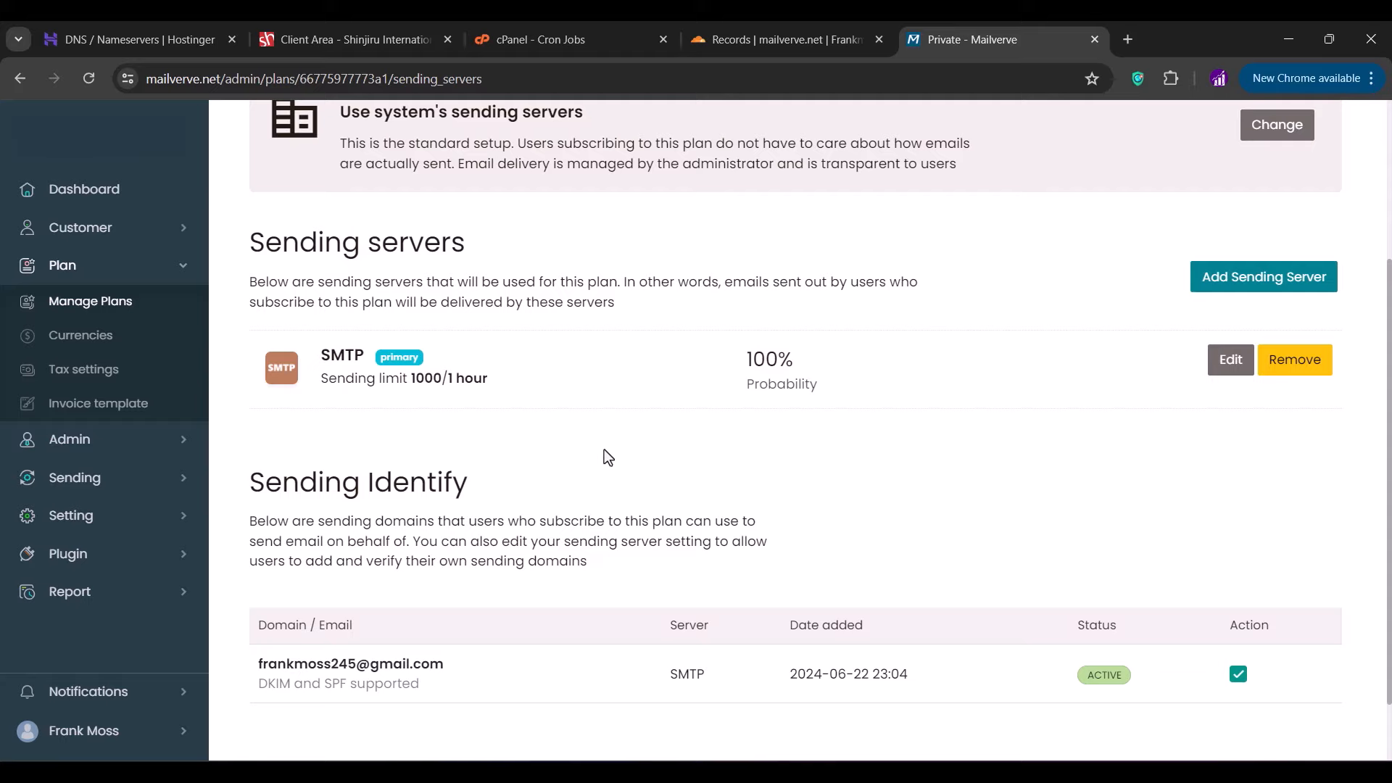
{"action": "scroll", "coordinate": [608, 457], "scroll_direction": "down", "scroll_amount": 1}
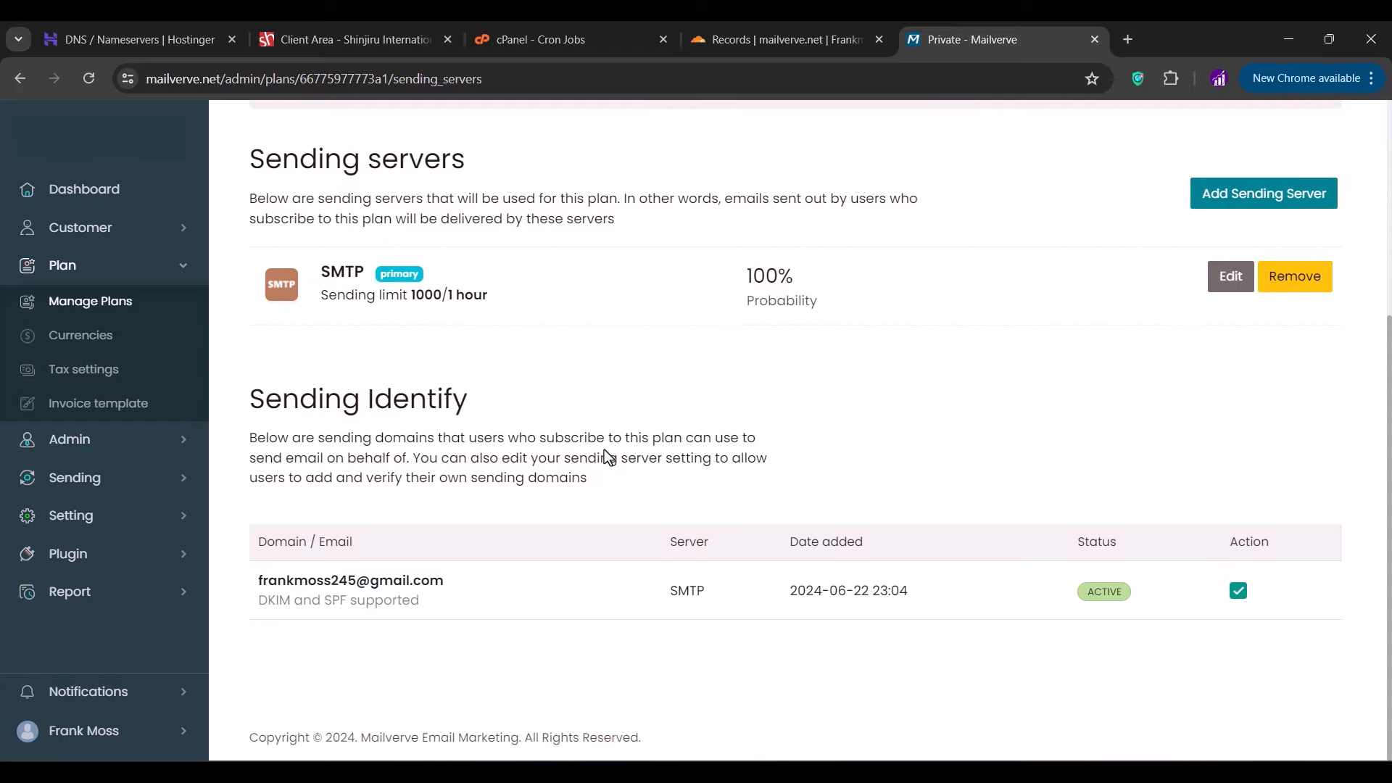
{"action": "scroll", "coordinate": [1024, 366], "scroll_direction": "up", "scroll_amount": 3}
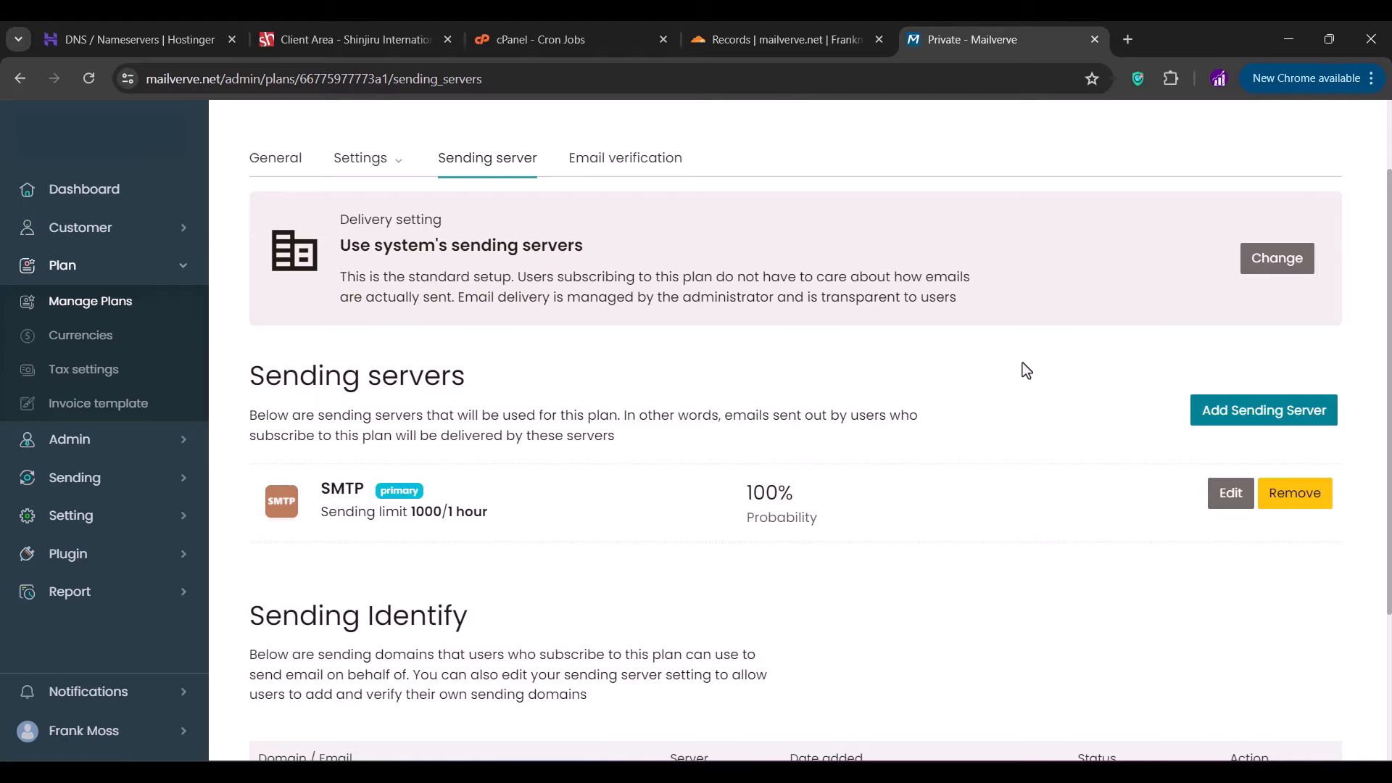
{"action": "scroll", "coordinate": [1034, 581], "scroll_direction": "up", "scroll_amount": 2}
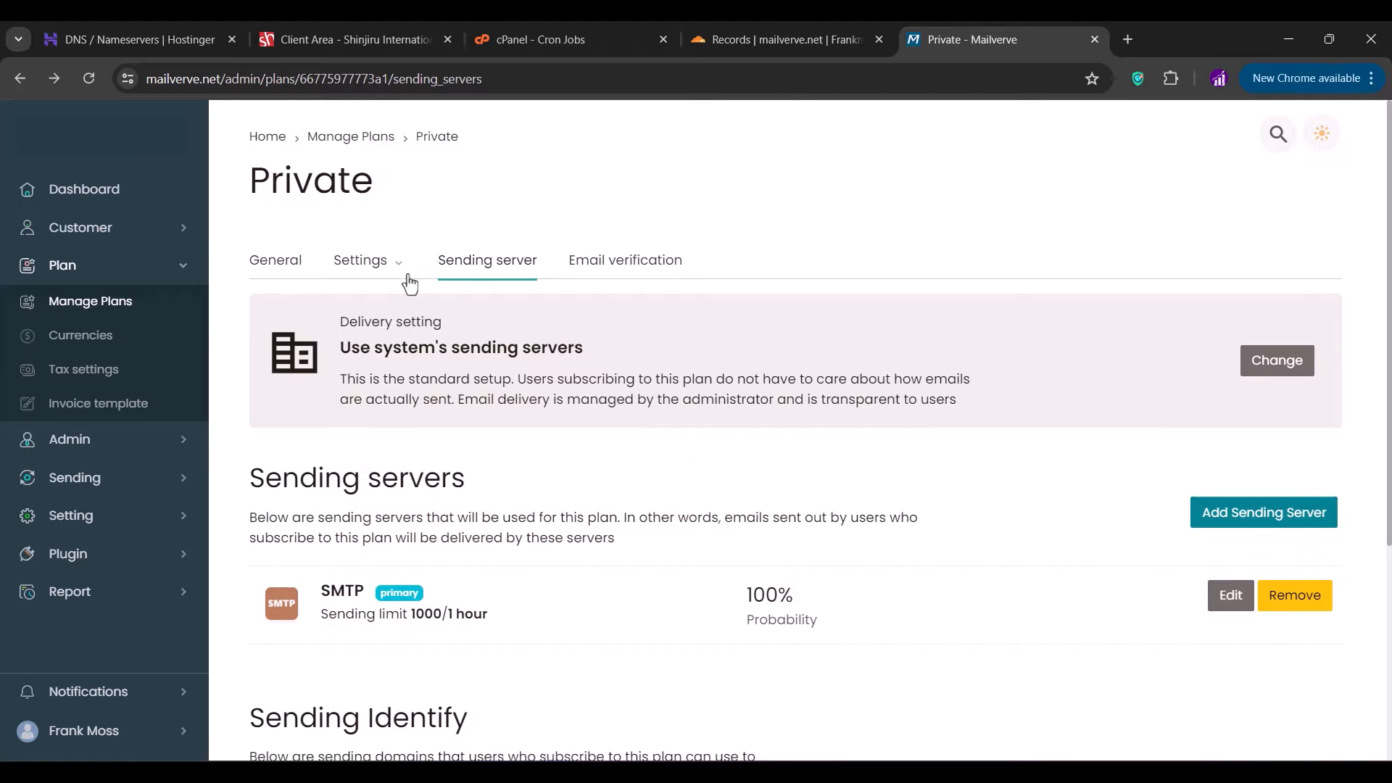
- On the Customers list, assign the Private plan to the only customer account
{"action": "left_click", "coordinate": [135, 229]}
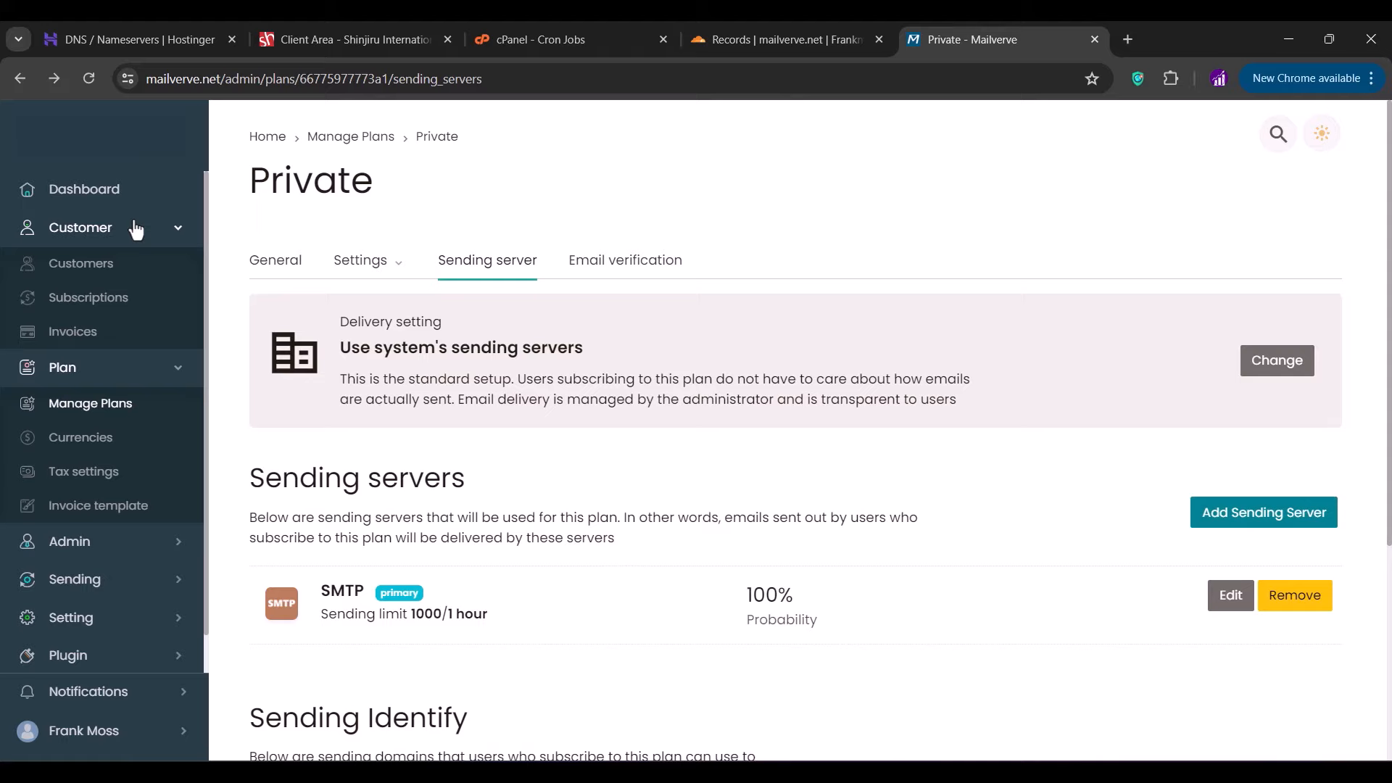
{"action": "left_click", "coordinate": [81, 278]}
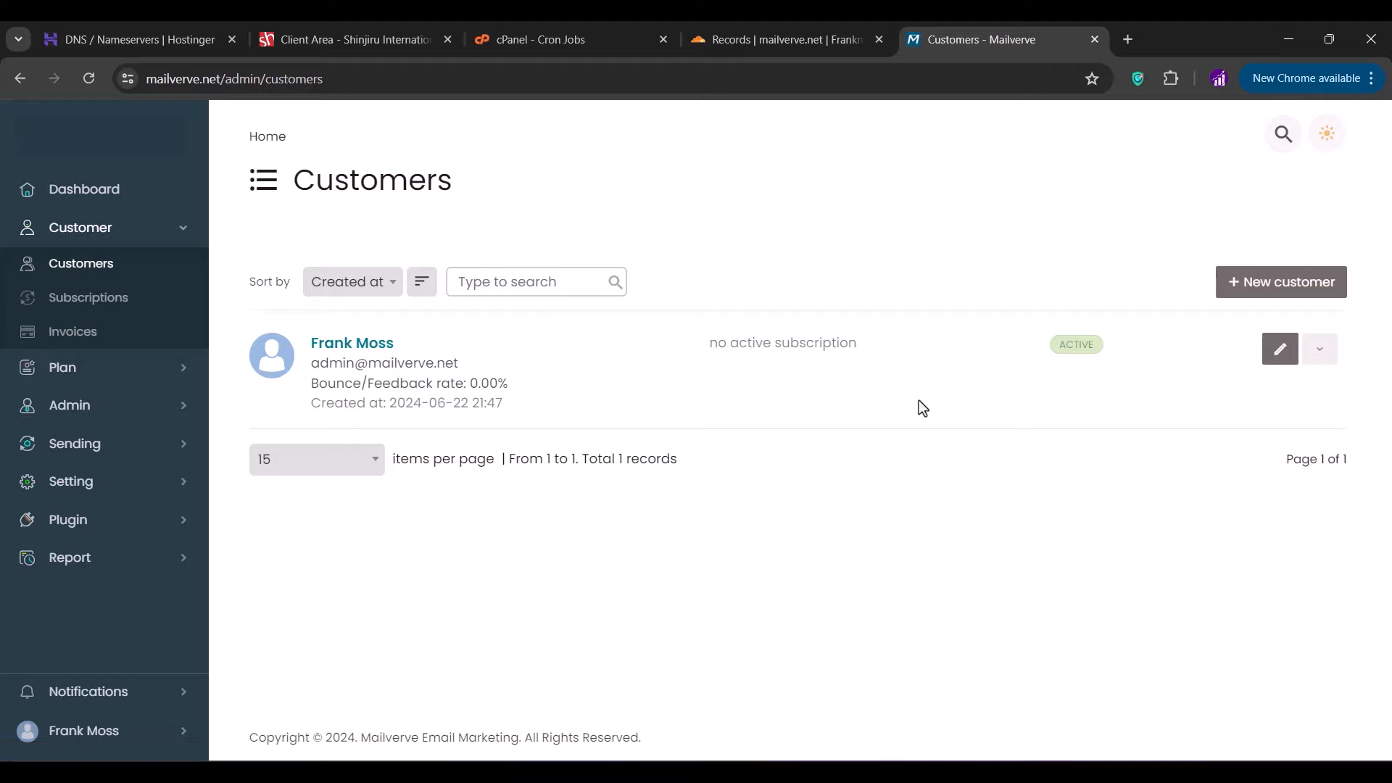
{"action": "left_click", "coordinate": [1318, 355]}
{"action": "left_click", "coordinate": [1174, 395]}
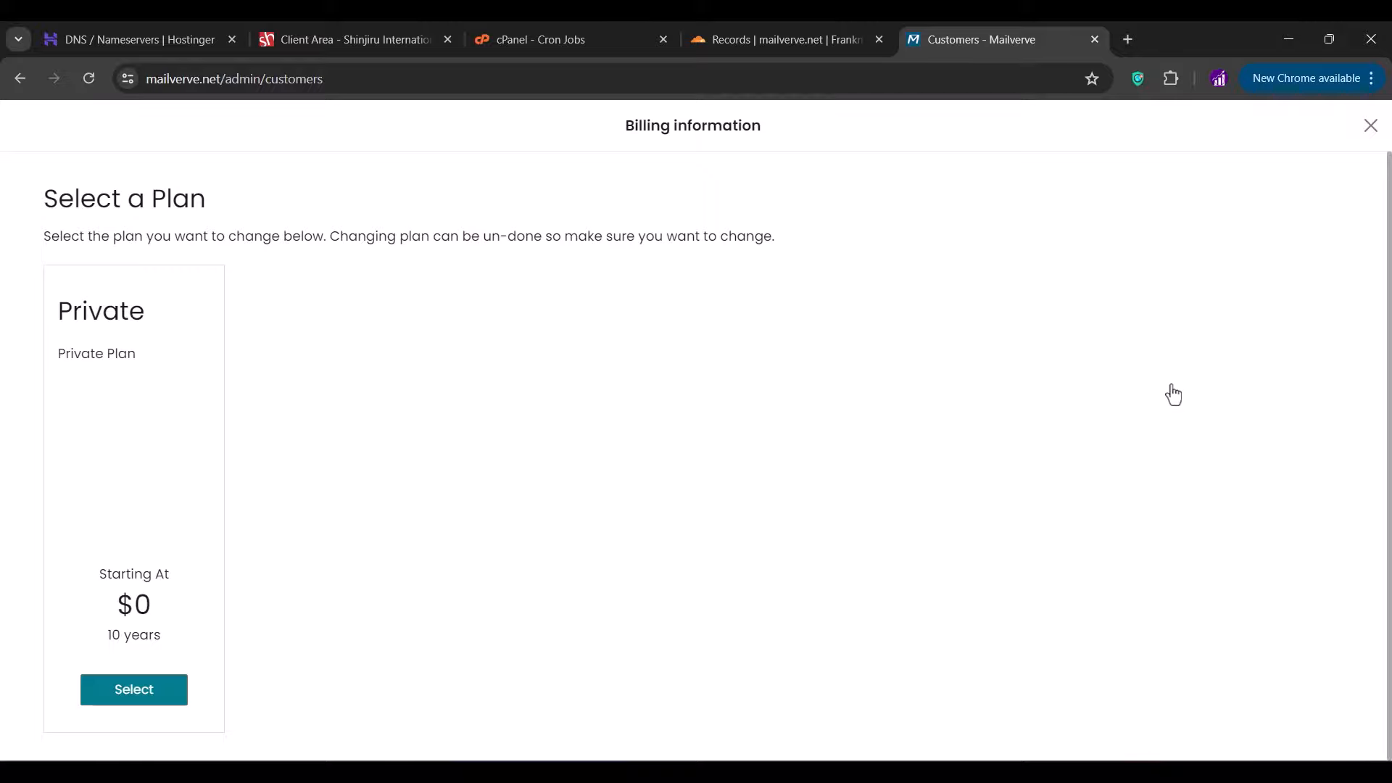
{"action": "left_click", "coordinate": [171, 698]}
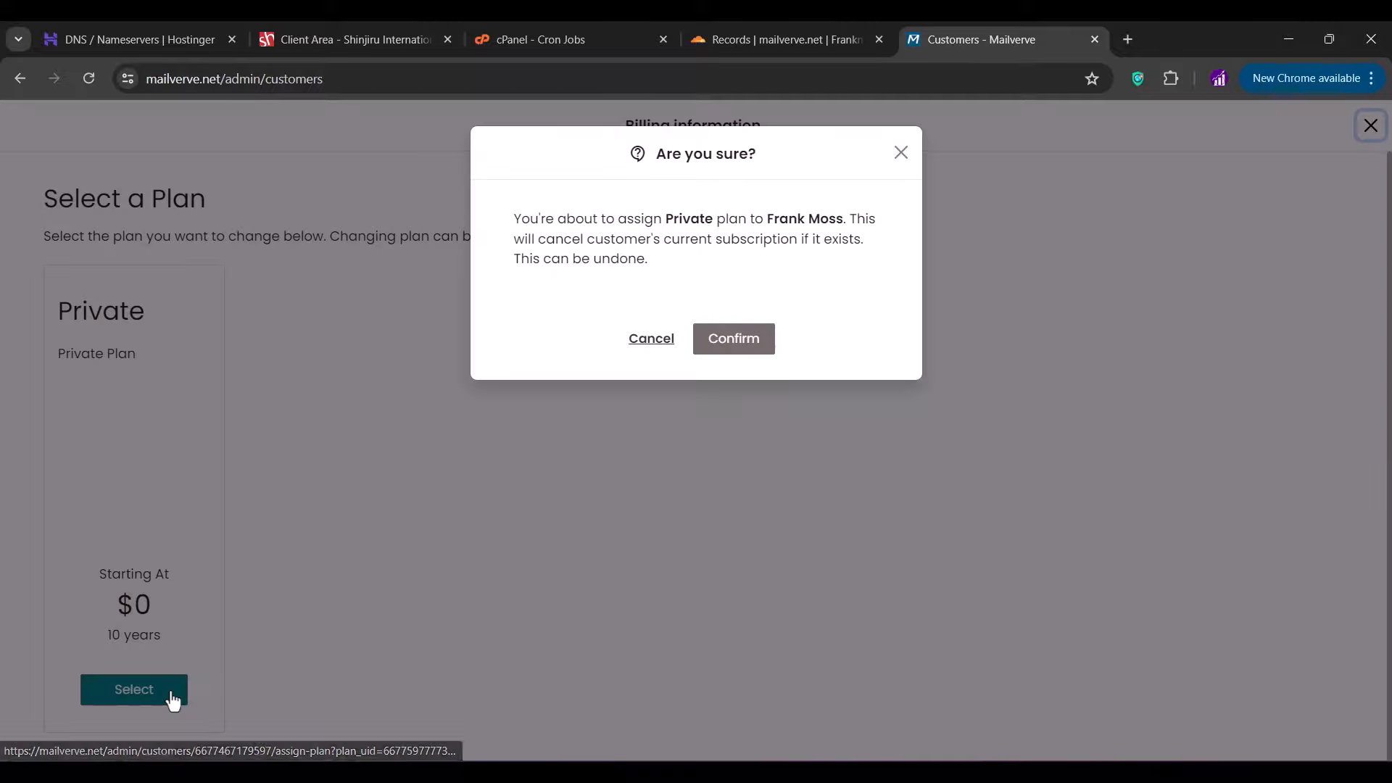
{"action": "left_click", "coordinate": [750, 348]}
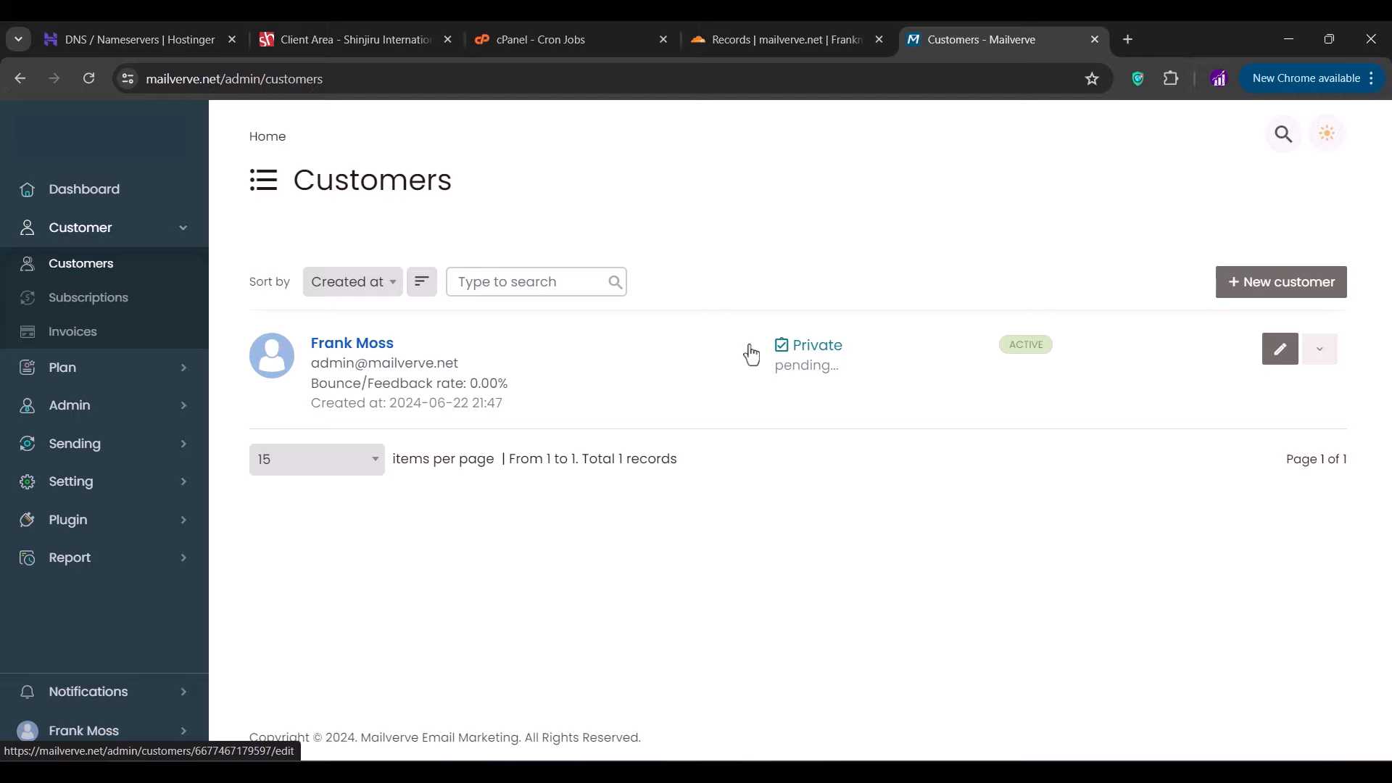
- Switch to the customer-side view and open the checkout's billing information
{"action": "left_click", "coordinate": [143, 729]}
{"action": "left_click", "coordinate": [310, 612]}
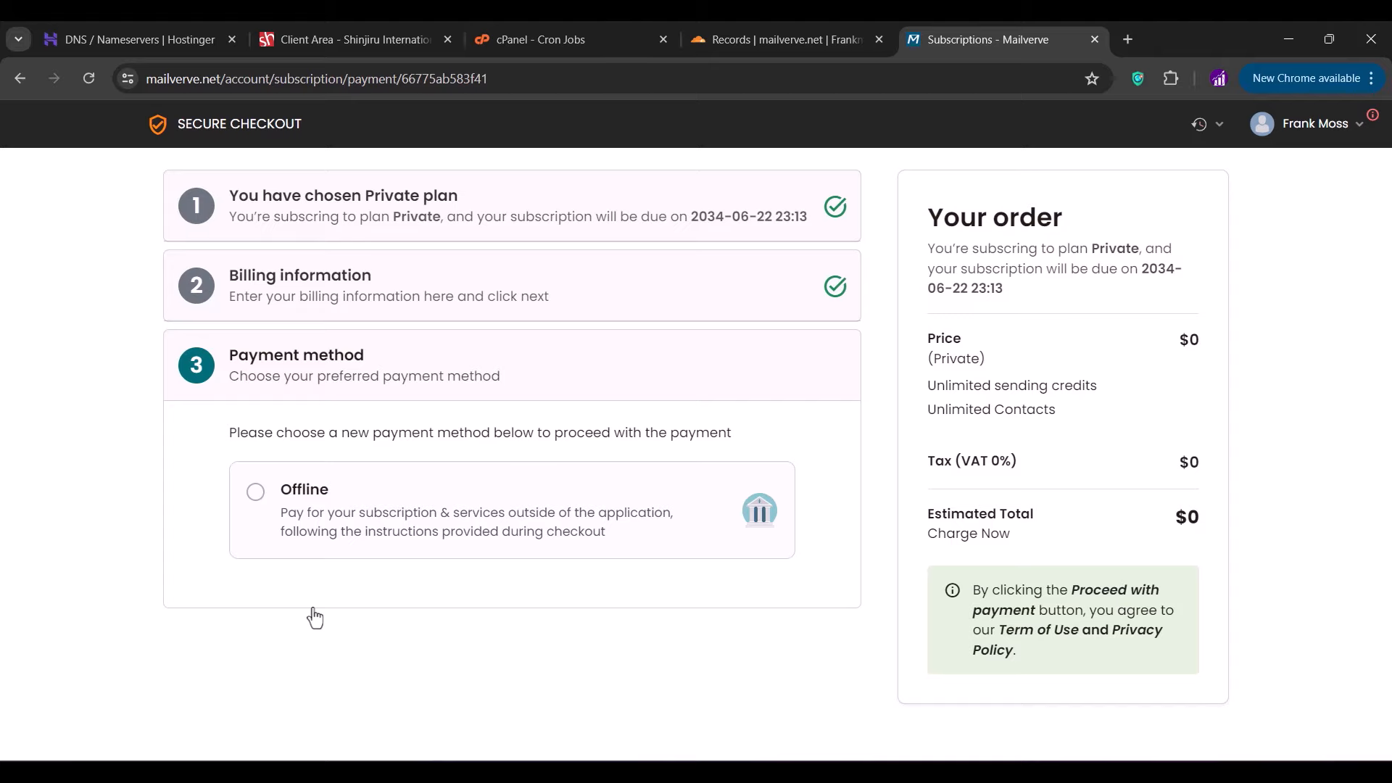
{"action": "left_click", "coordinate": [323, 311]}
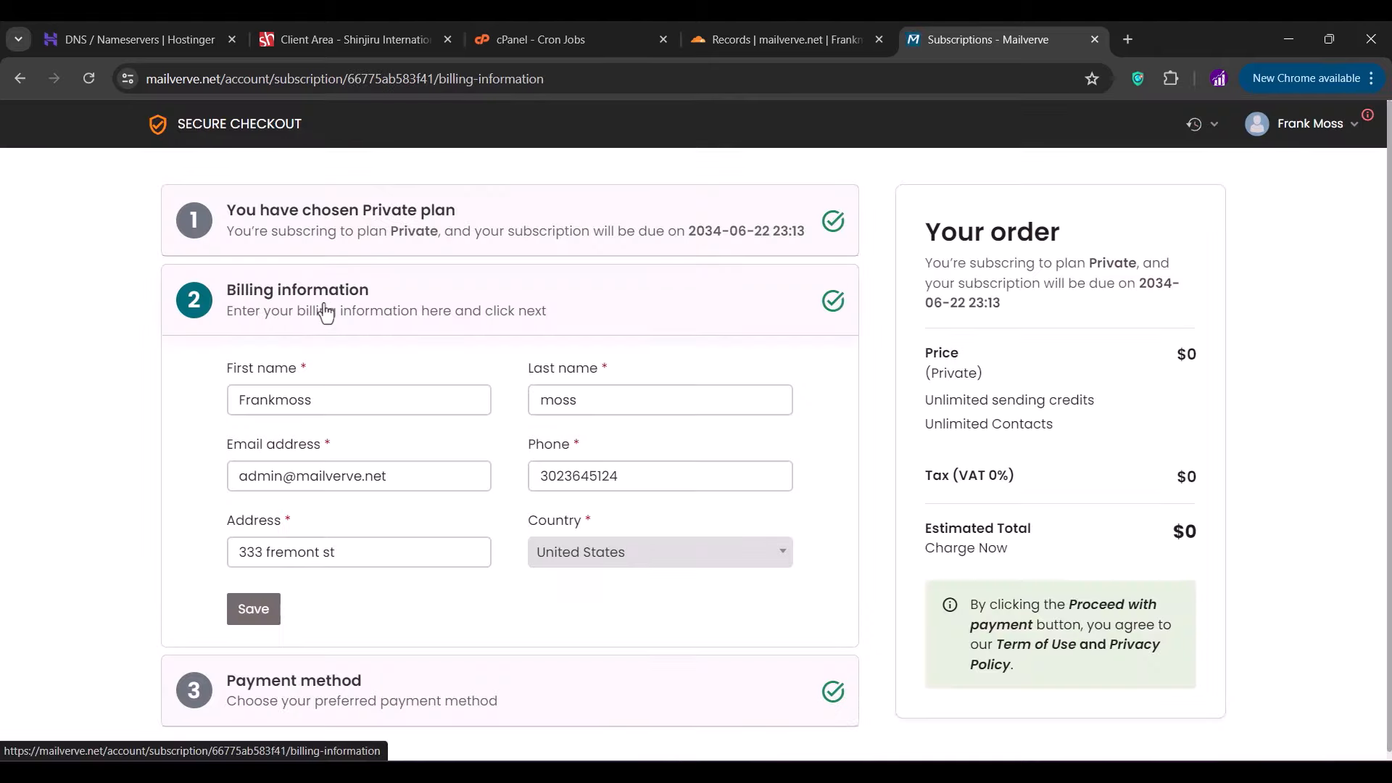
- Replace the billing first name, save the billing details, and choose Offline payment
{"action": "double_click", "coordinate": [289, 398]}
{"action": "type", "text": "Frank"}
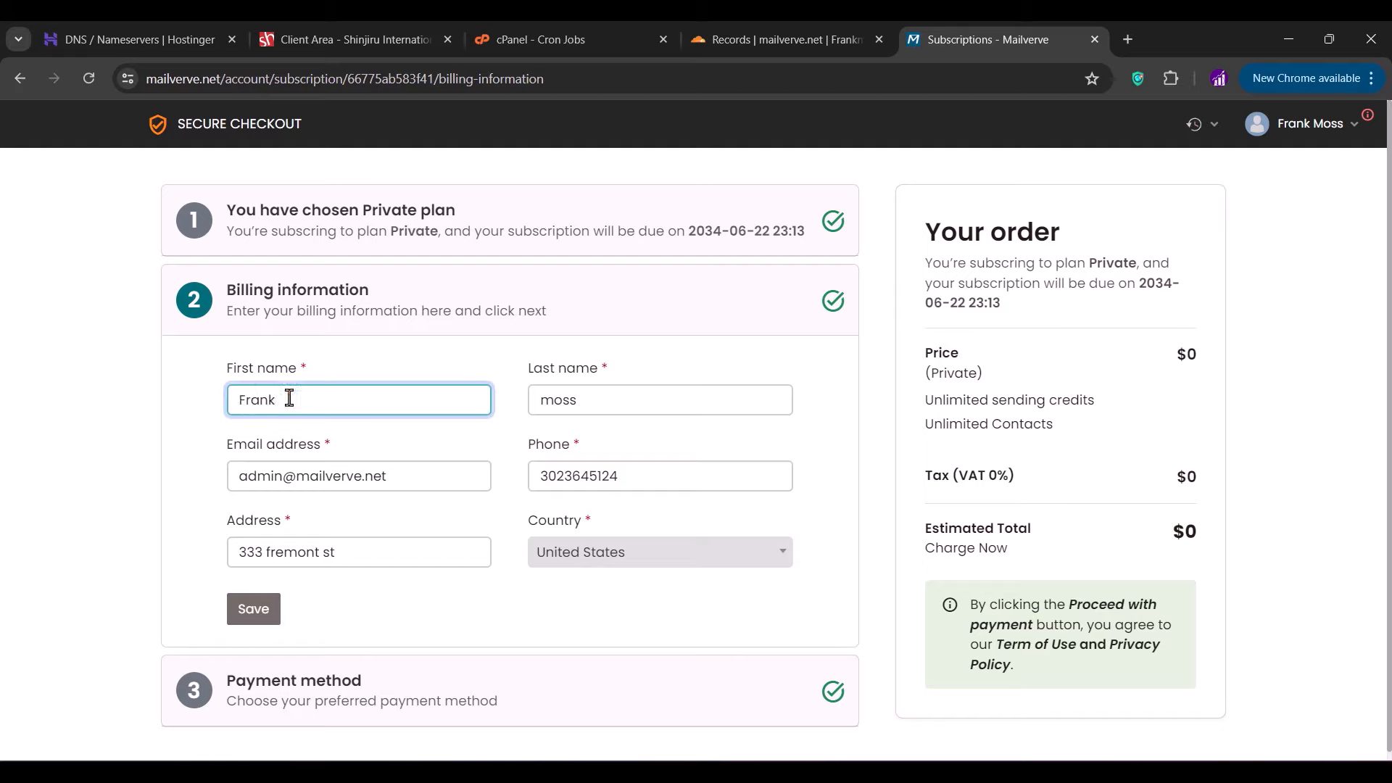
{"action": "left_click", "coordinate": [224, 440]}
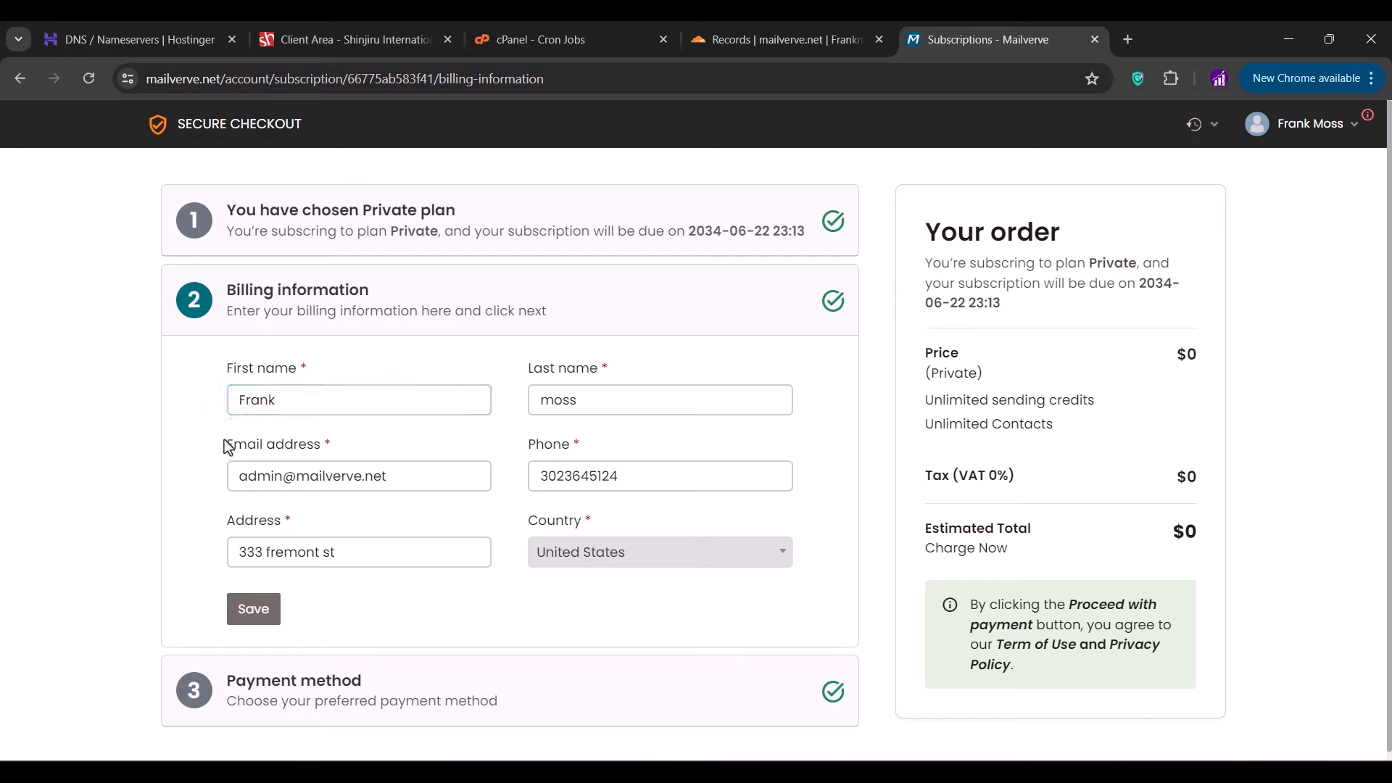
{"action": "left_click", "coordinate": [265, 611]}
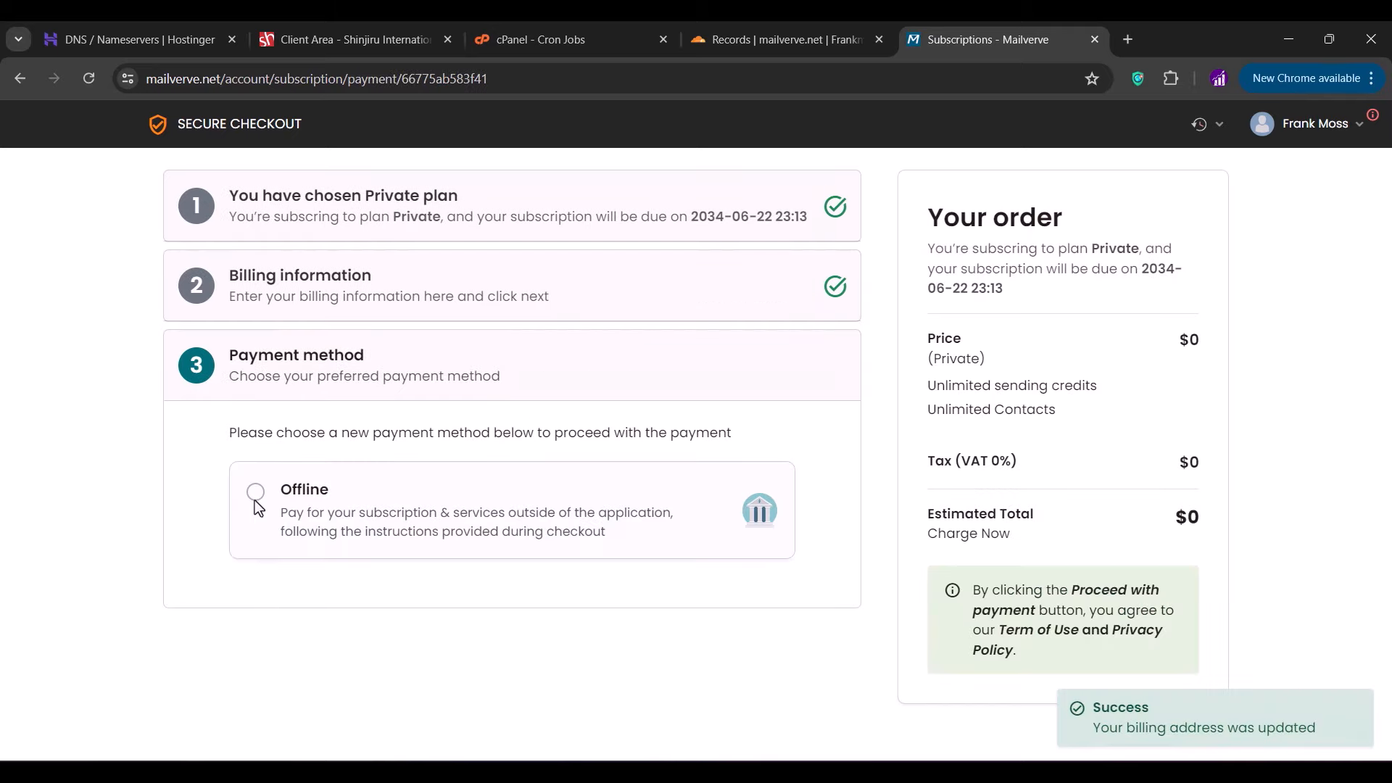
{"action": "left_click", "coordinate": [254, 497]}
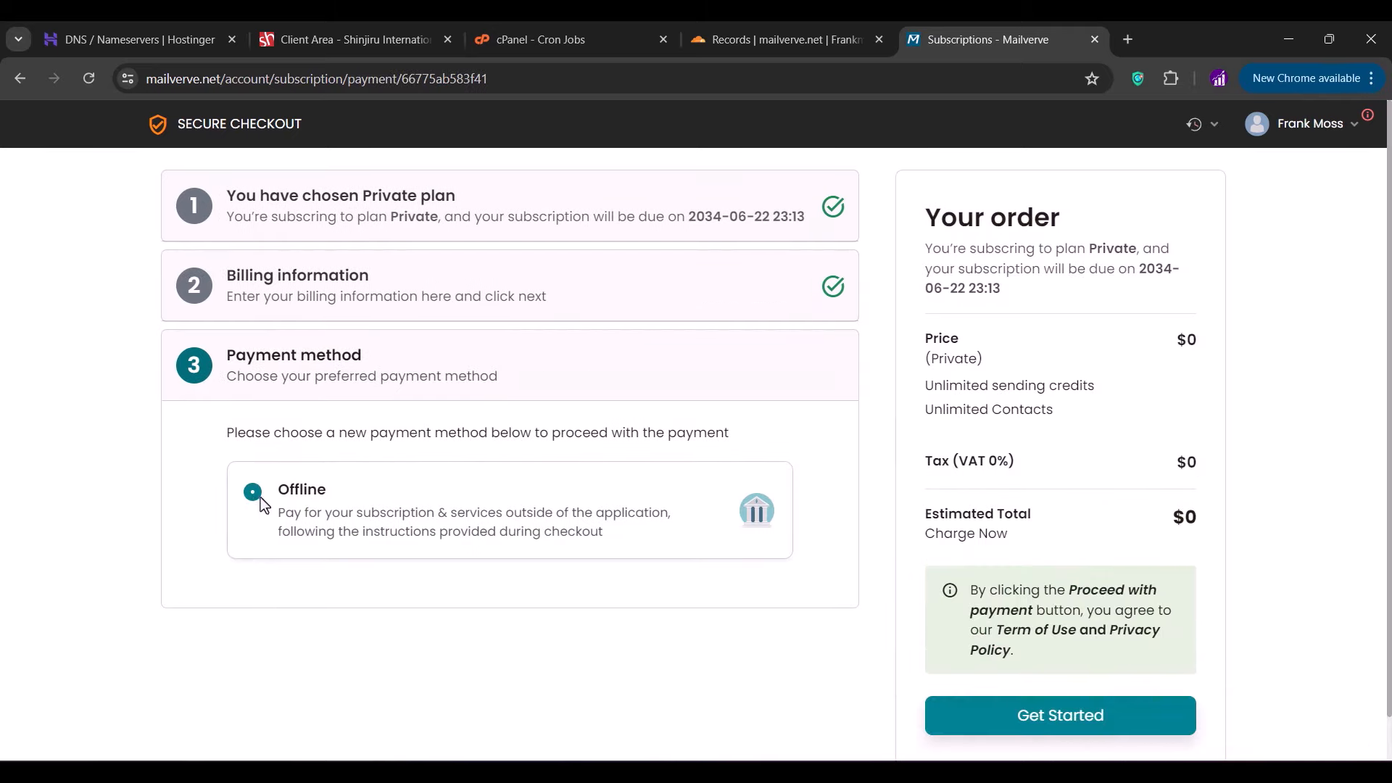
- Confirm the Private plan checkout and expand the Lists section of the sidebar
{"action": "left_click", "coordinate": [1003, 716]}
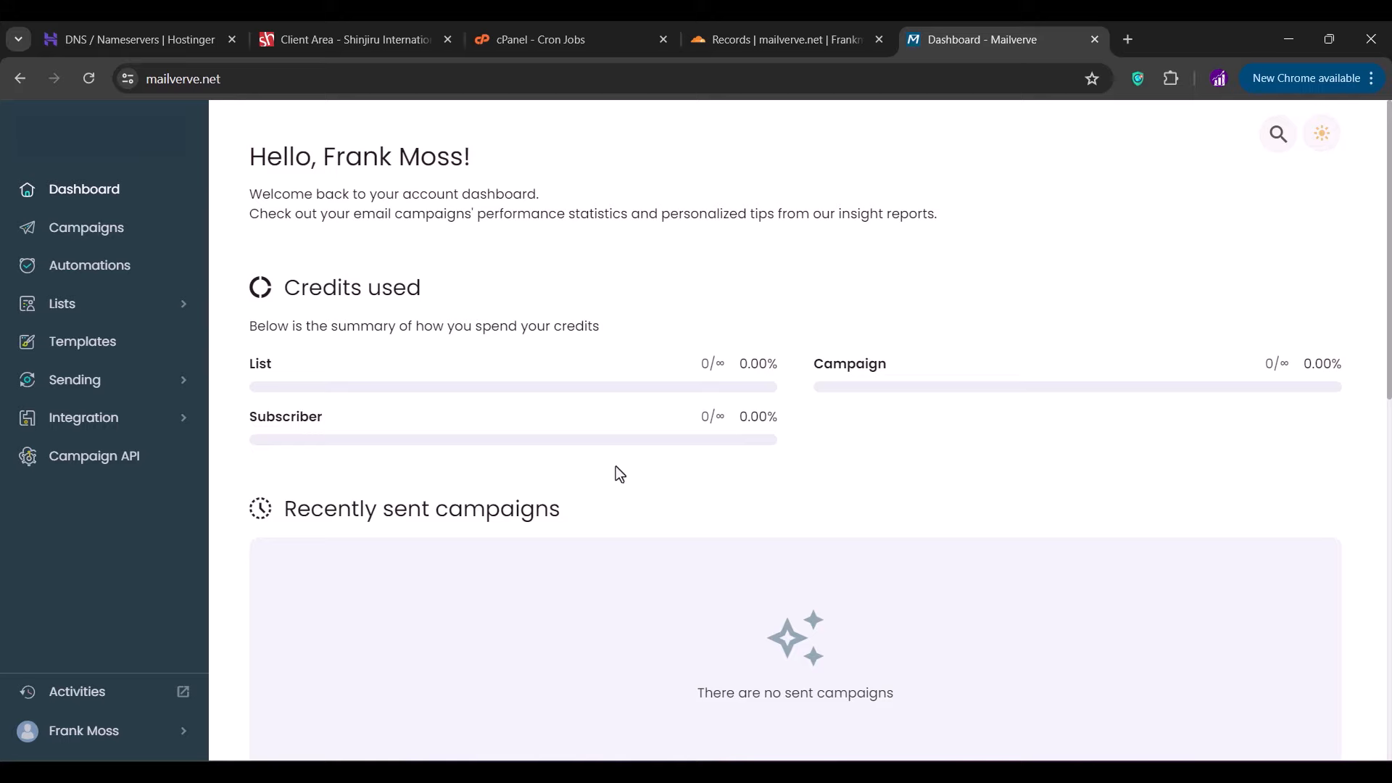
{"action": "left_click", "coordinate": [57, 313]}
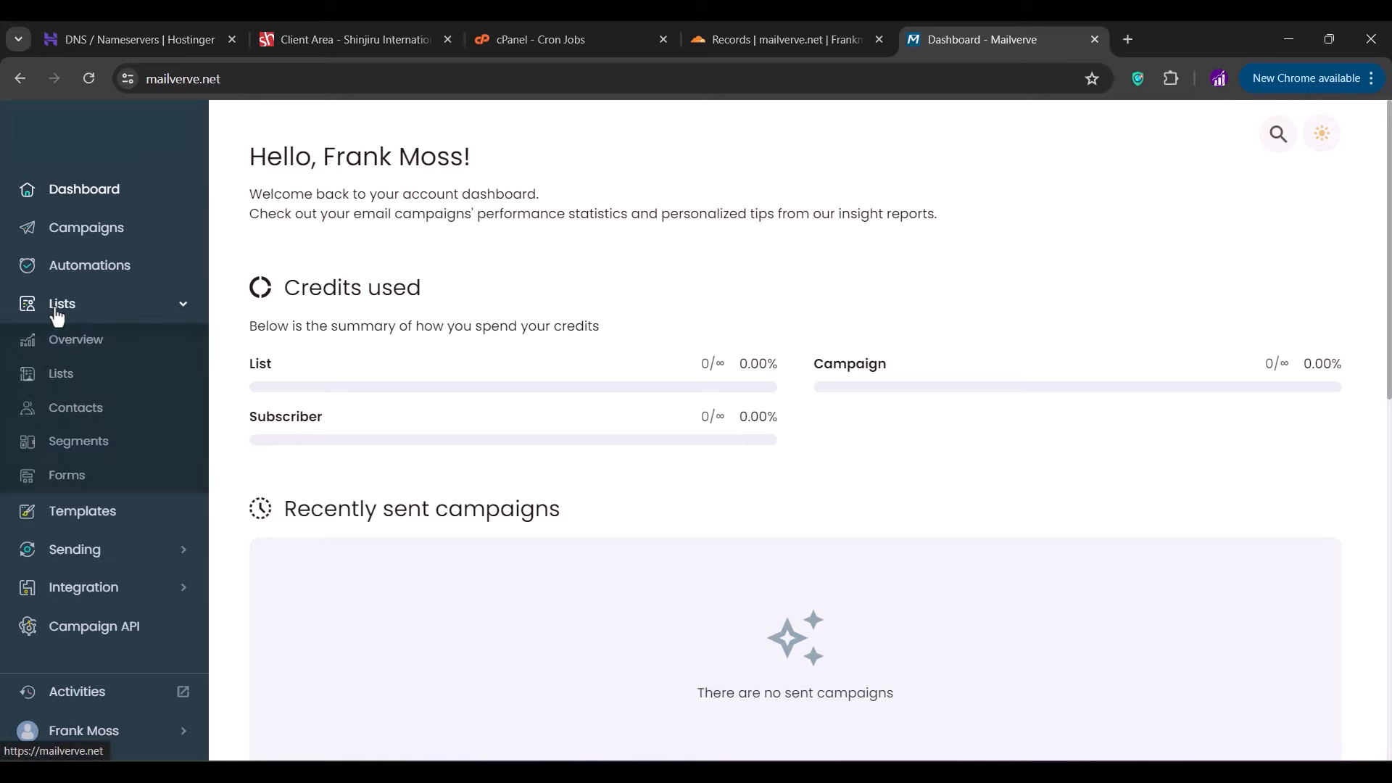
- Create a new list named 'Private leads' with the sender e-mail and default sender name
{"action": "left_click", "coordinate": [55, 375]}
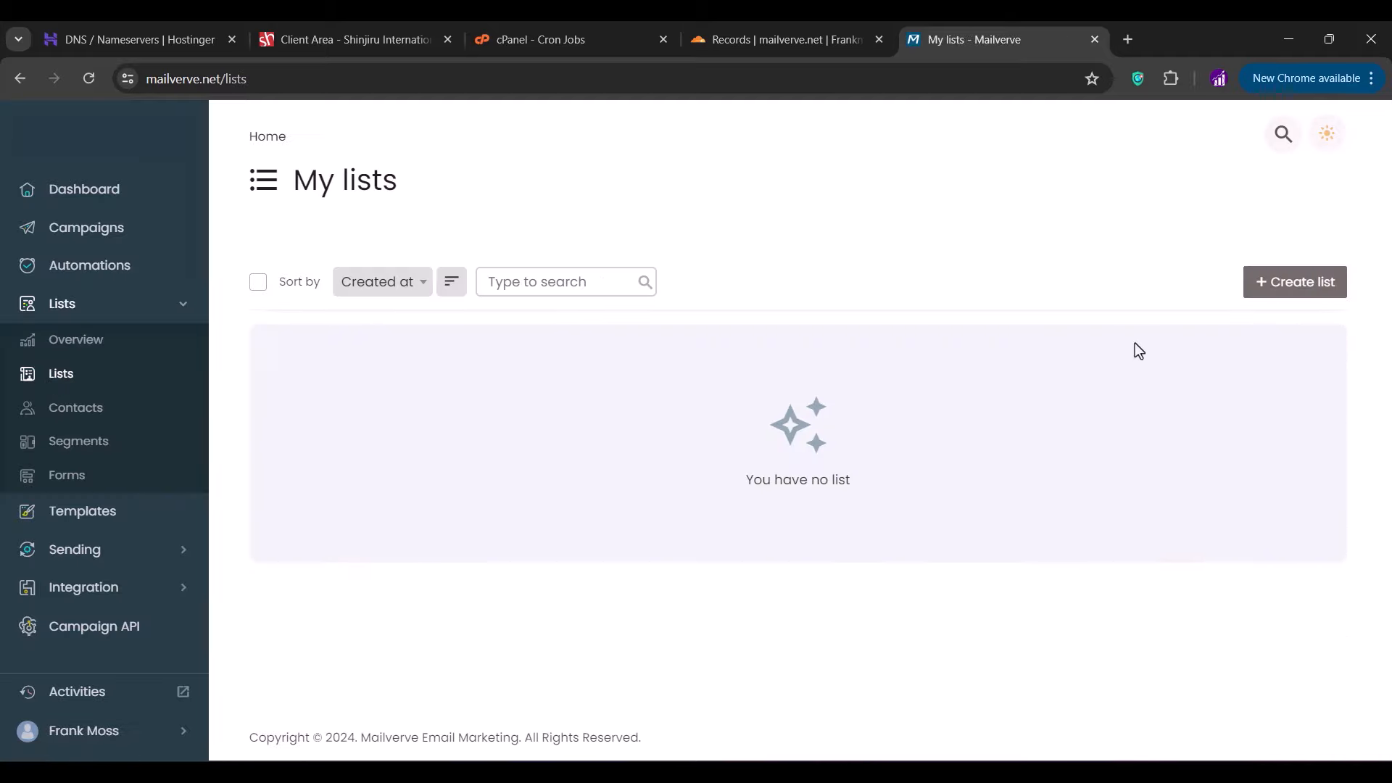
{"action": "left_click", "coordinate": [1323, 298]}
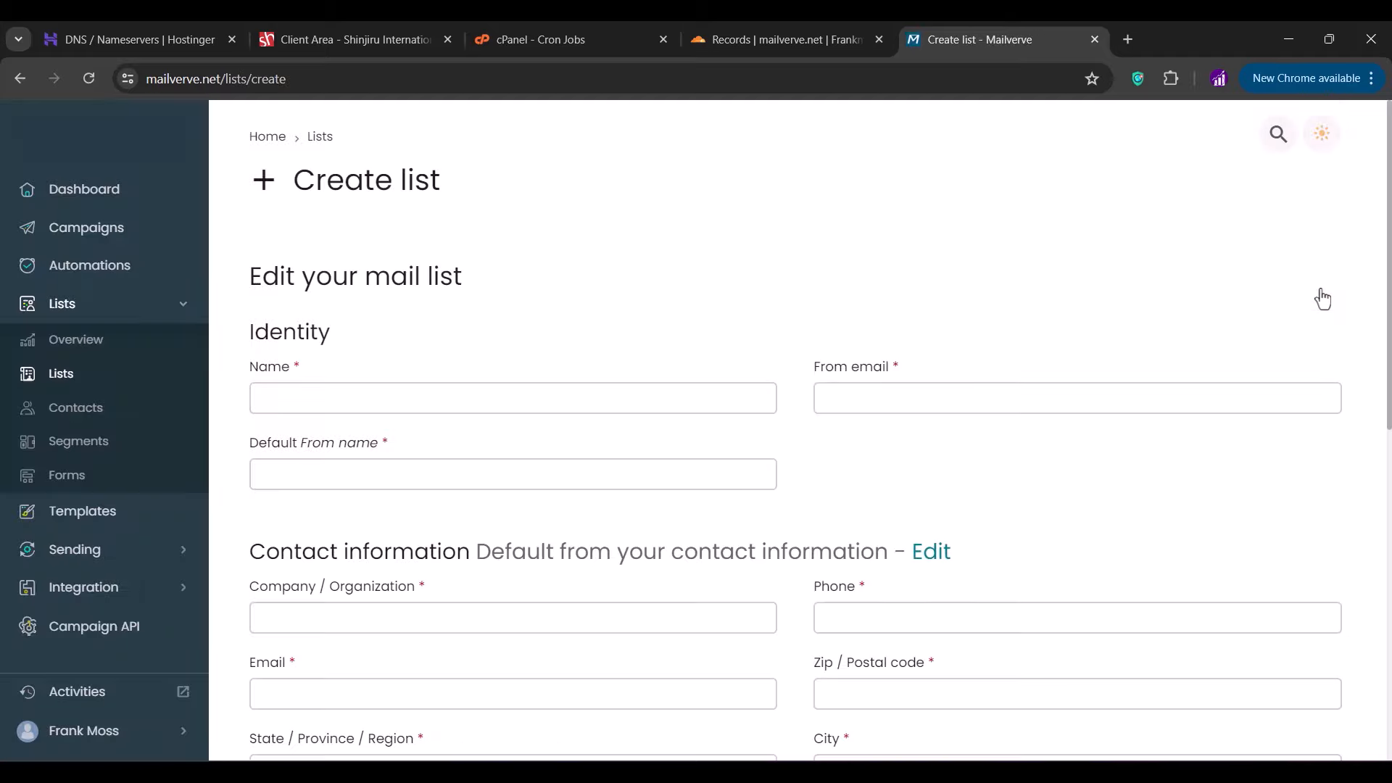
{"action": "left_click", "coordinate": [531, 401]}
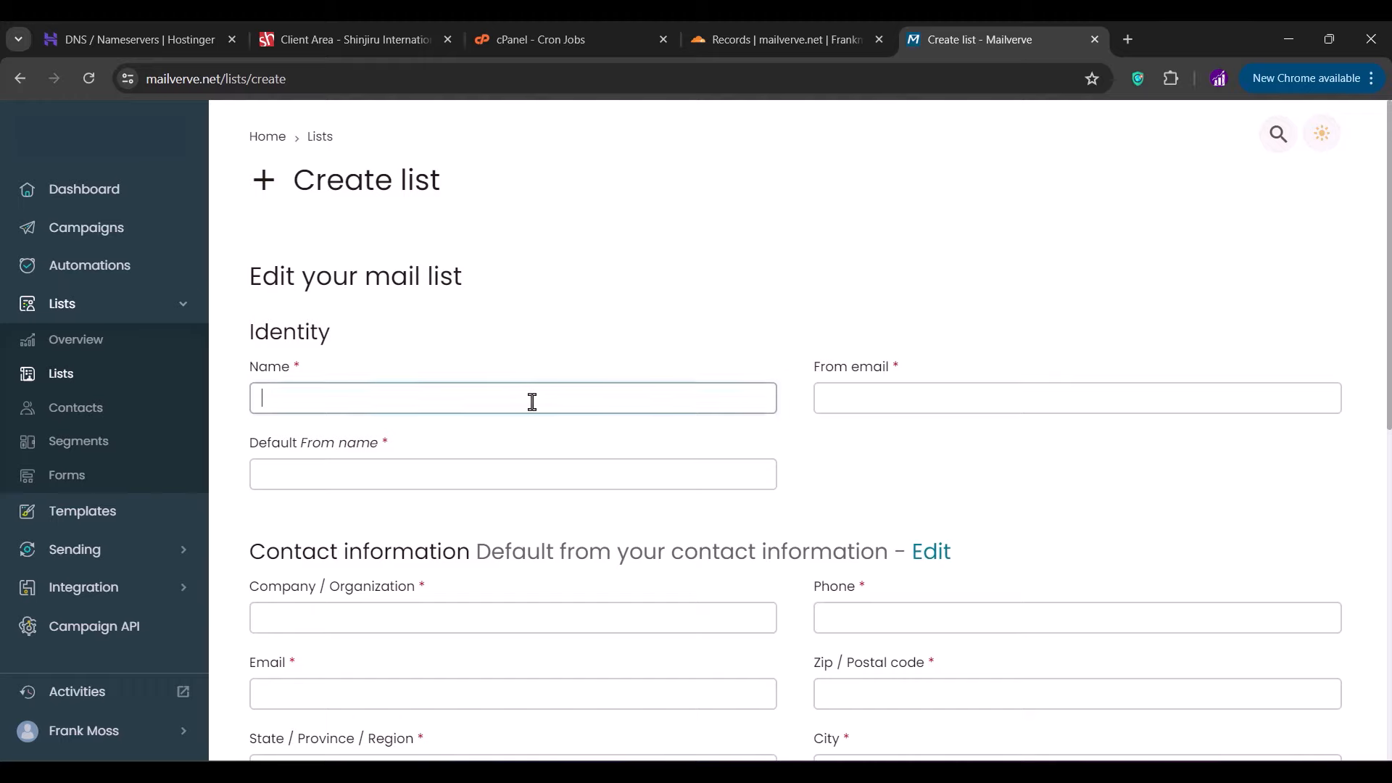
{"action": "type", "text": "Private li"}
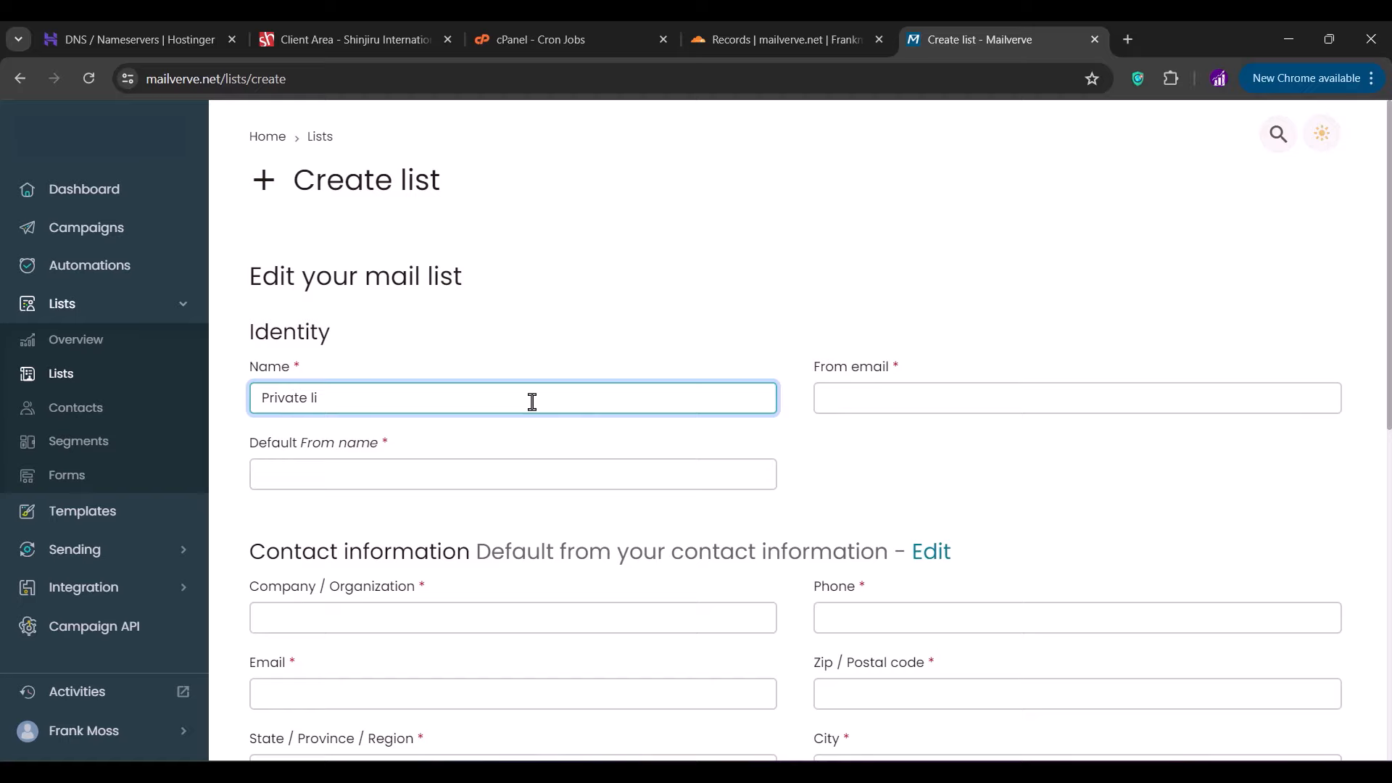
{"action": "key", "text": "BackSpace"}
{"action": "type", "text": "eads"}
{"action": "key", "text": "Tab"}
{"action": "scroll", "coordinate": [522, 370], "scroll_direction": "down", "scroll_amount": 2}
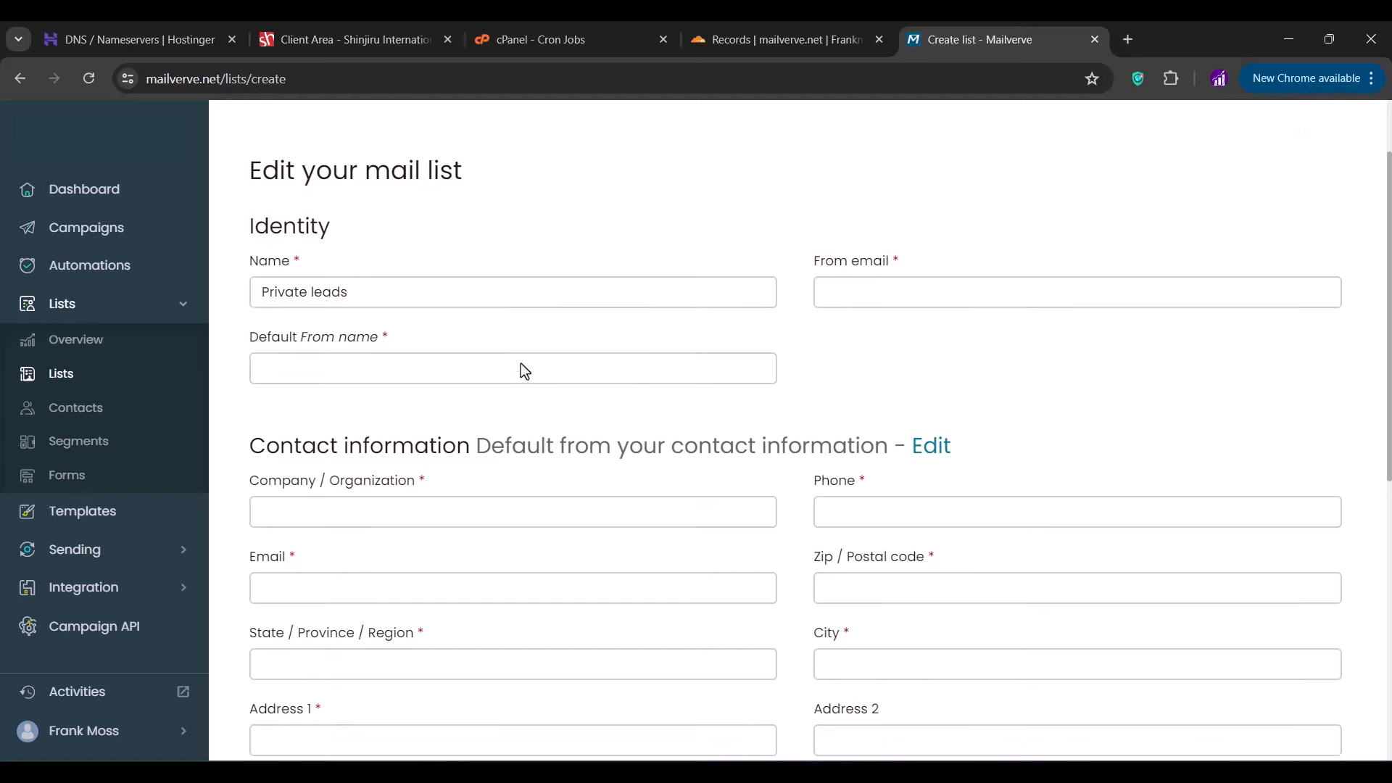
{"action": "left_click", "coordinate": [853, 290]}
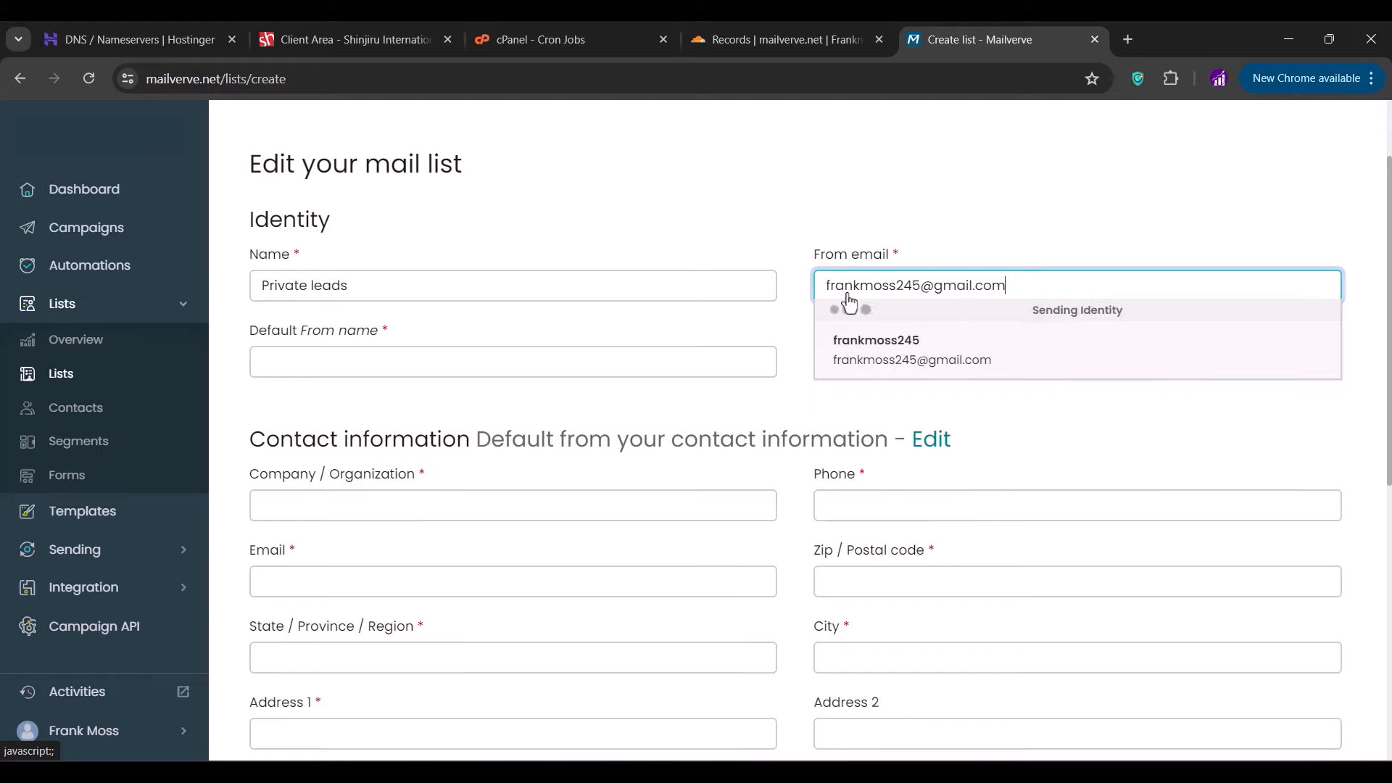
{"action": "left_click", "coordinate": [794, 308]}
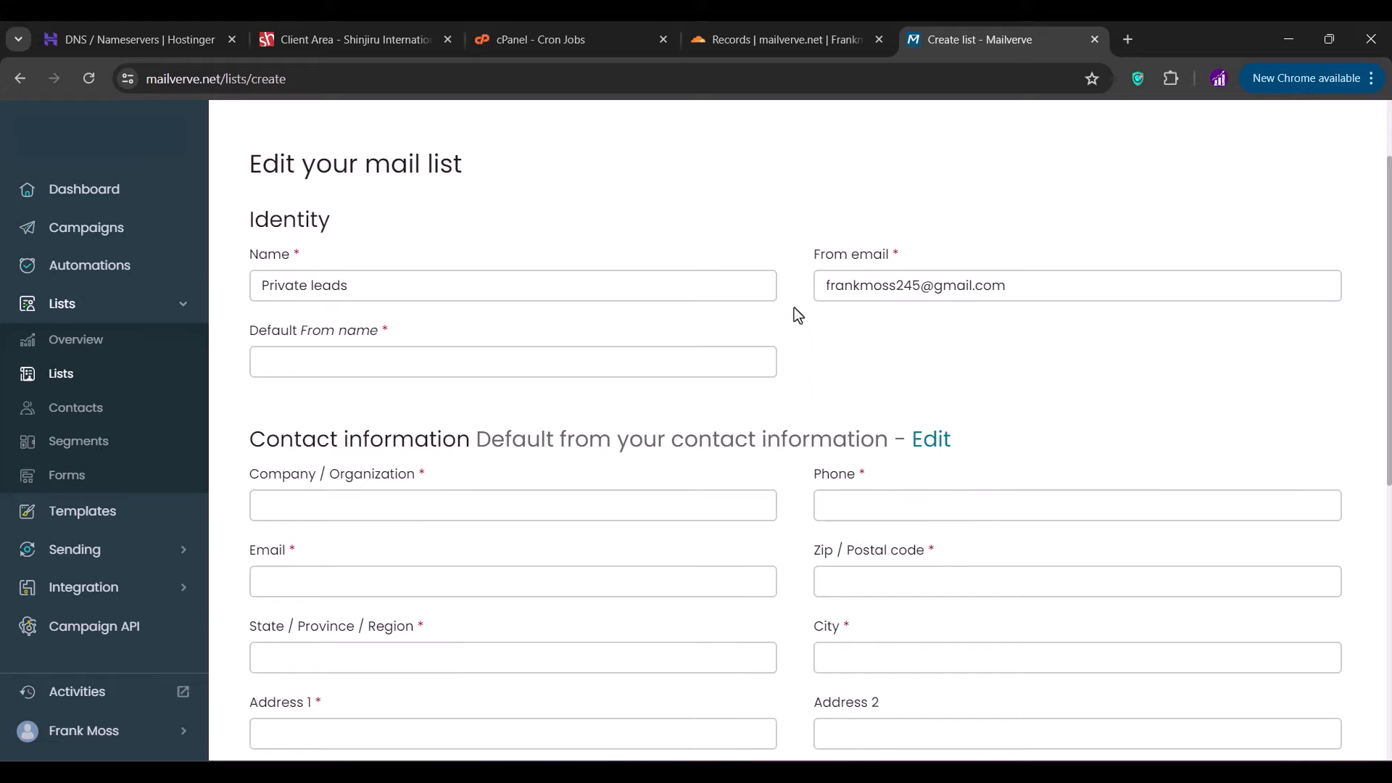
{"action": "left_click", "coordinate": [541, 359]}
{"action": "type", "text": "Frank Moss"}
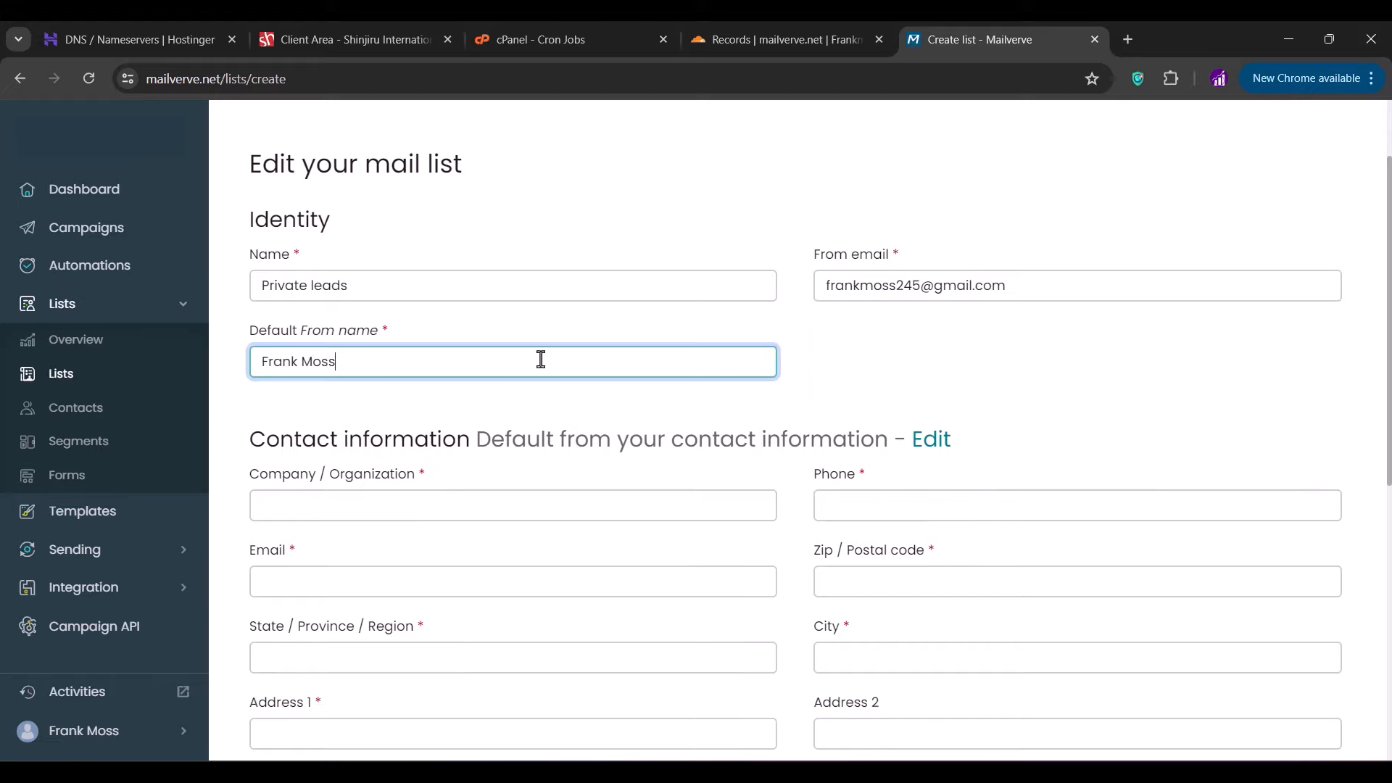
{"action": "left_click", "coordinate": [480, 403]}
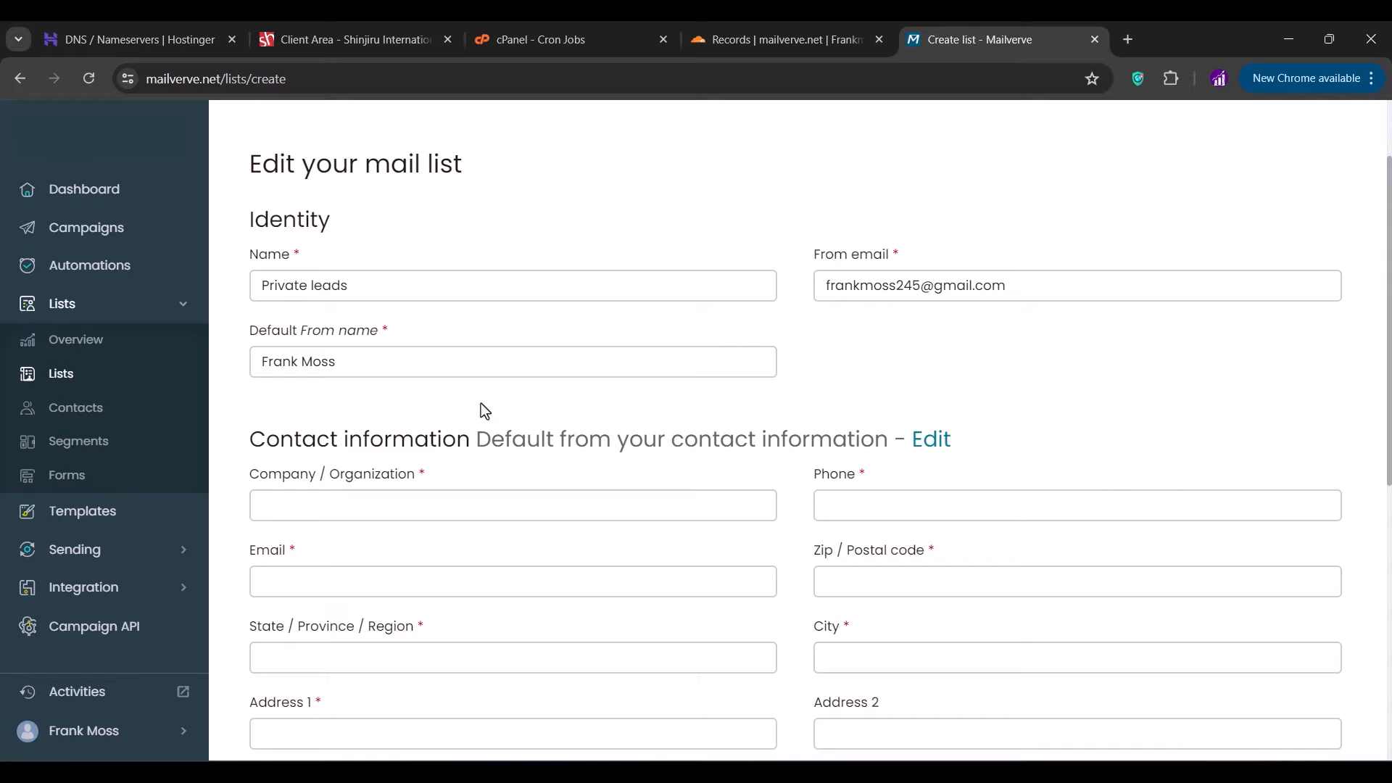
- Enter company Mailverve and the support contact e-mail for the list
{"action": "scroll", "coordinate": [485, 411], "scroll_direction": "down", "scroll_amount": 3}
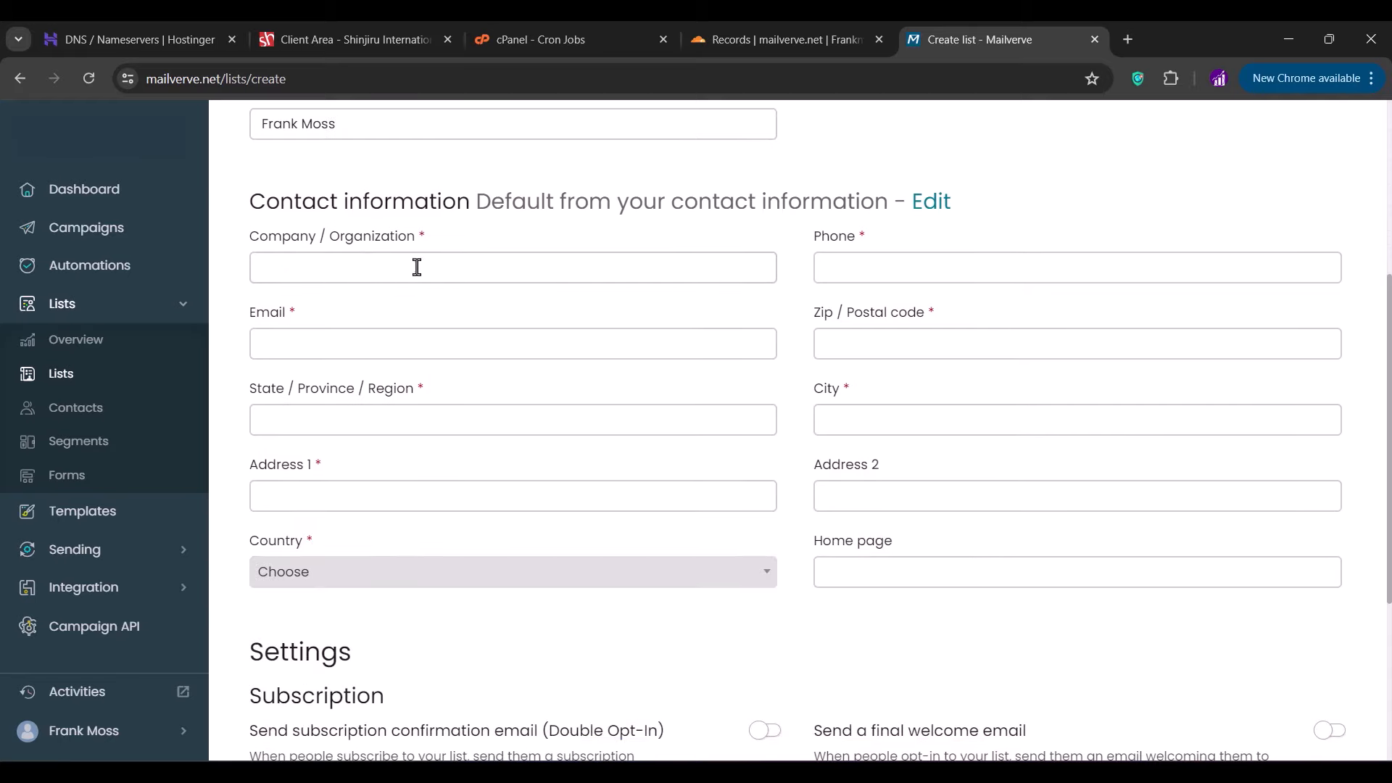
{"action": "left_click", "coordinate": [384, 259]}
{"action": "type", "text": "Mailverve"}
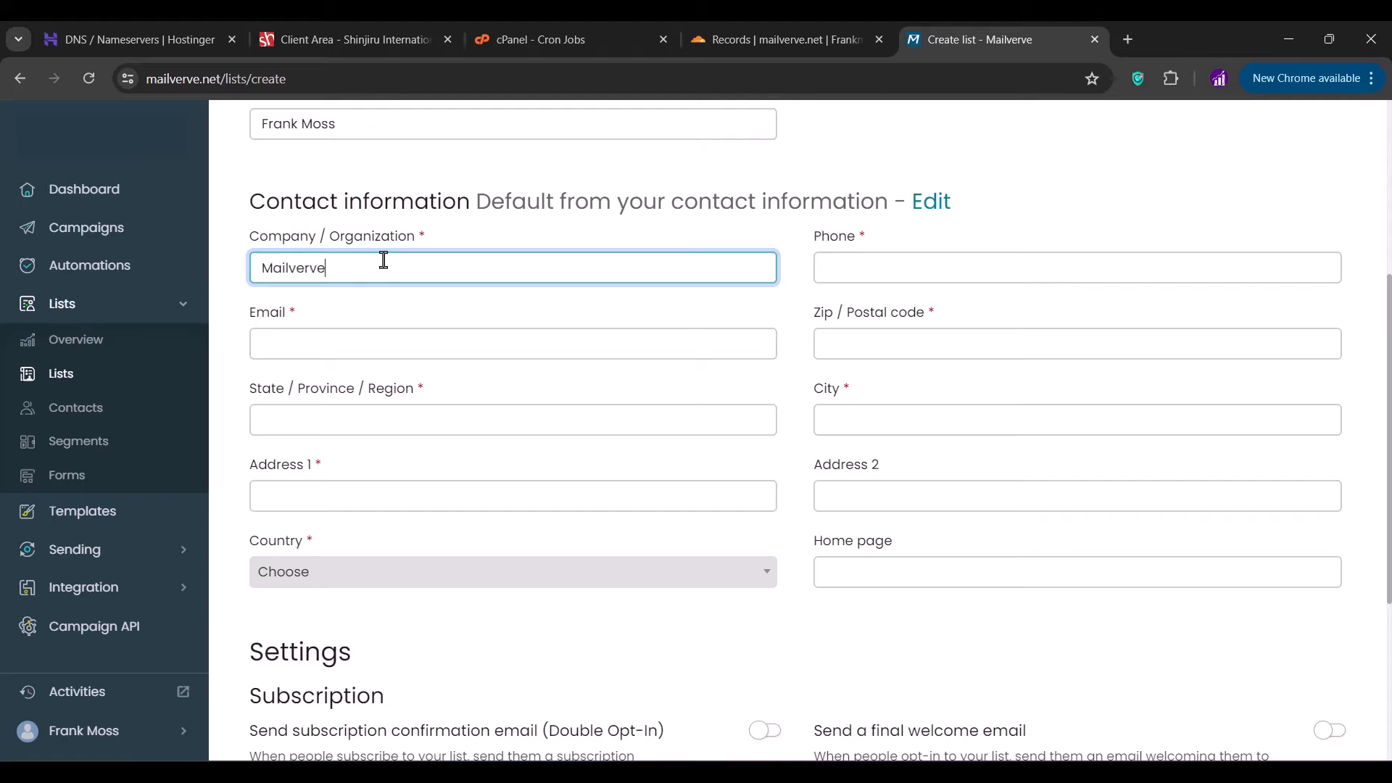
{"action": "double_click", "coordinate": [384, 259]}
{"action": "left_click", "coordinate": [339, 345]}
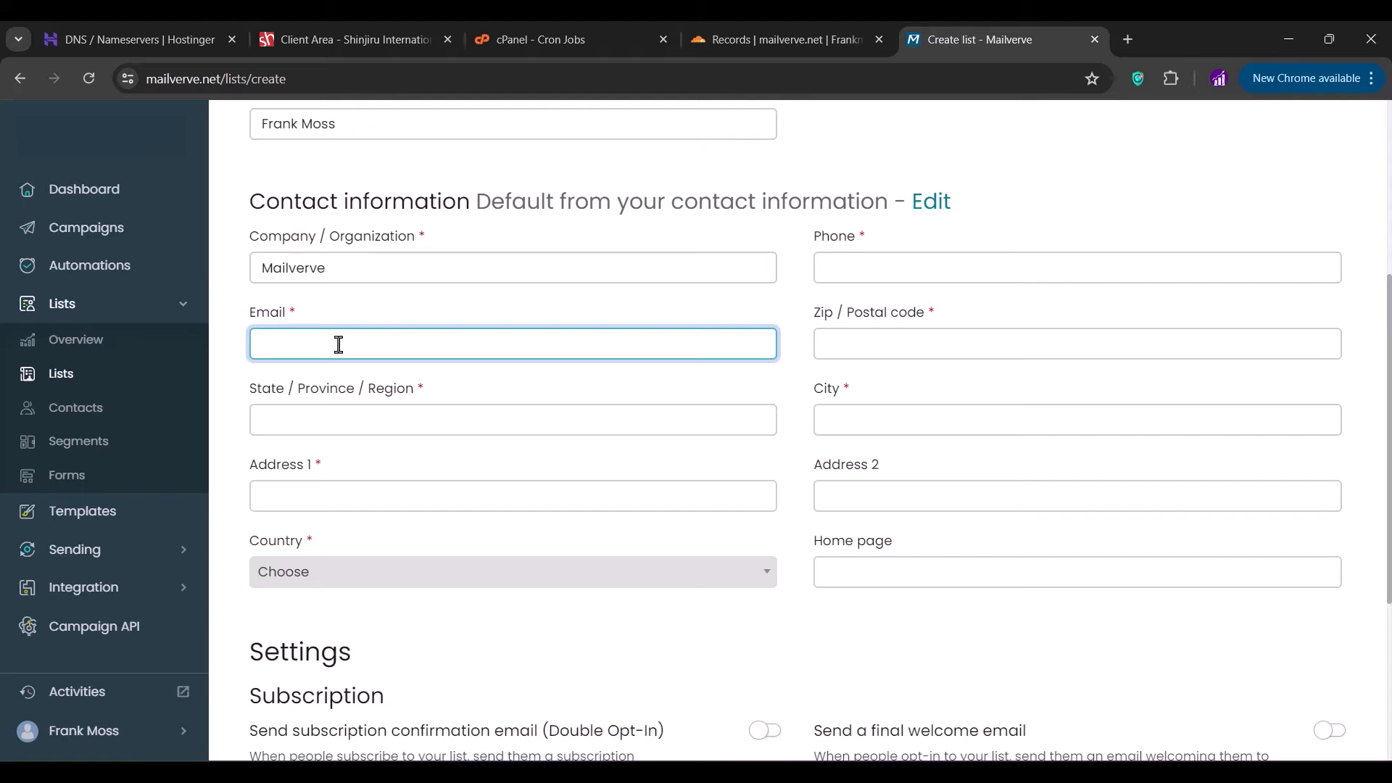
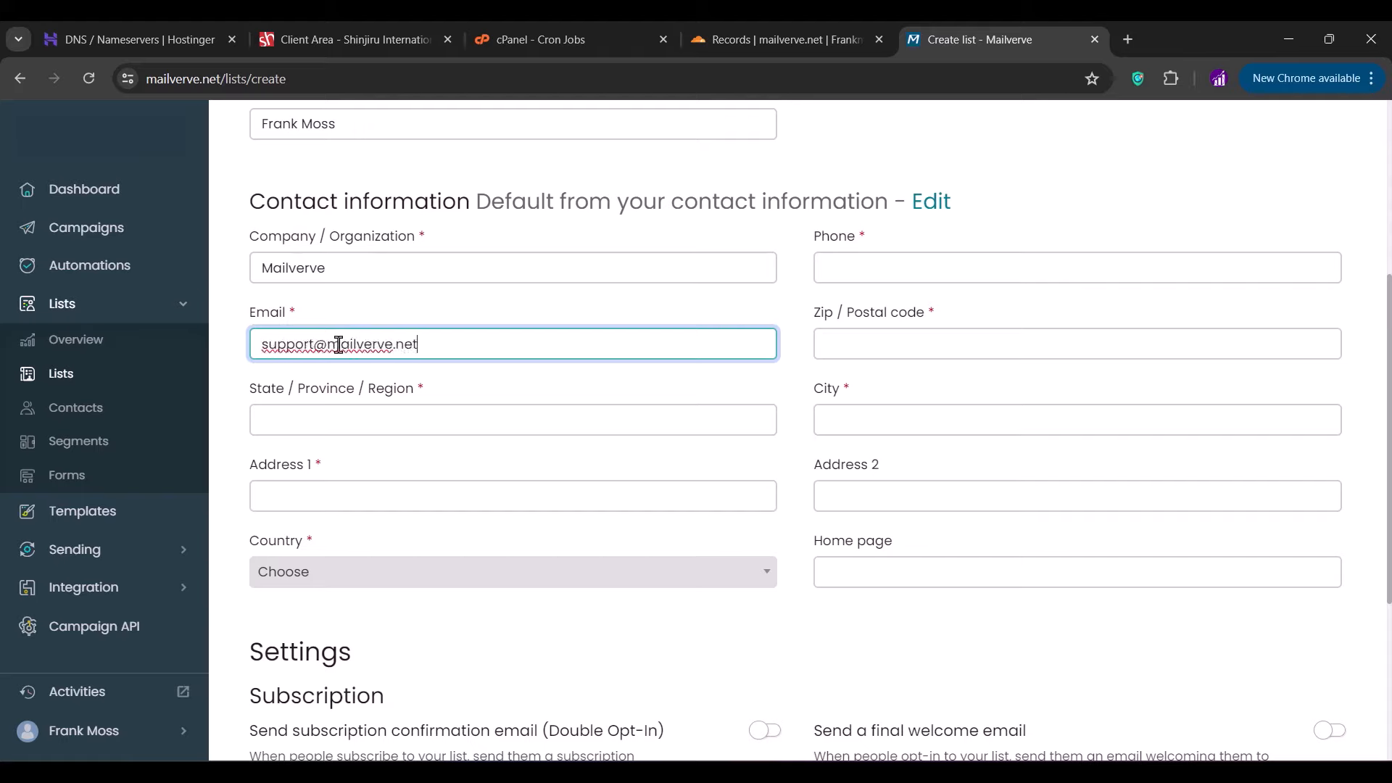
{"action": "left_click", "coordinate": [822, 261]}
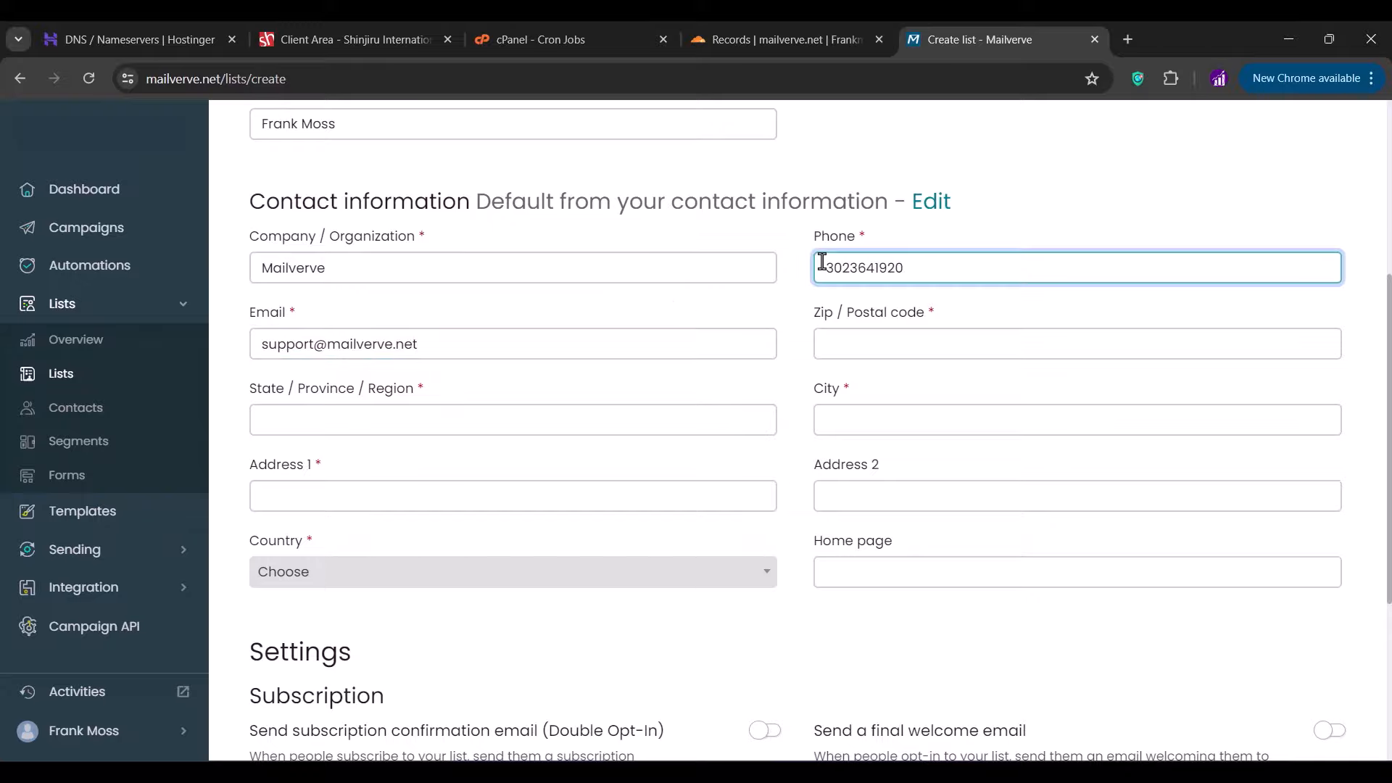
- Enter the contact phone, paste a generated zip code, and save the Private leads list
{"action": "left_click", "coordinate": [852, 343]}
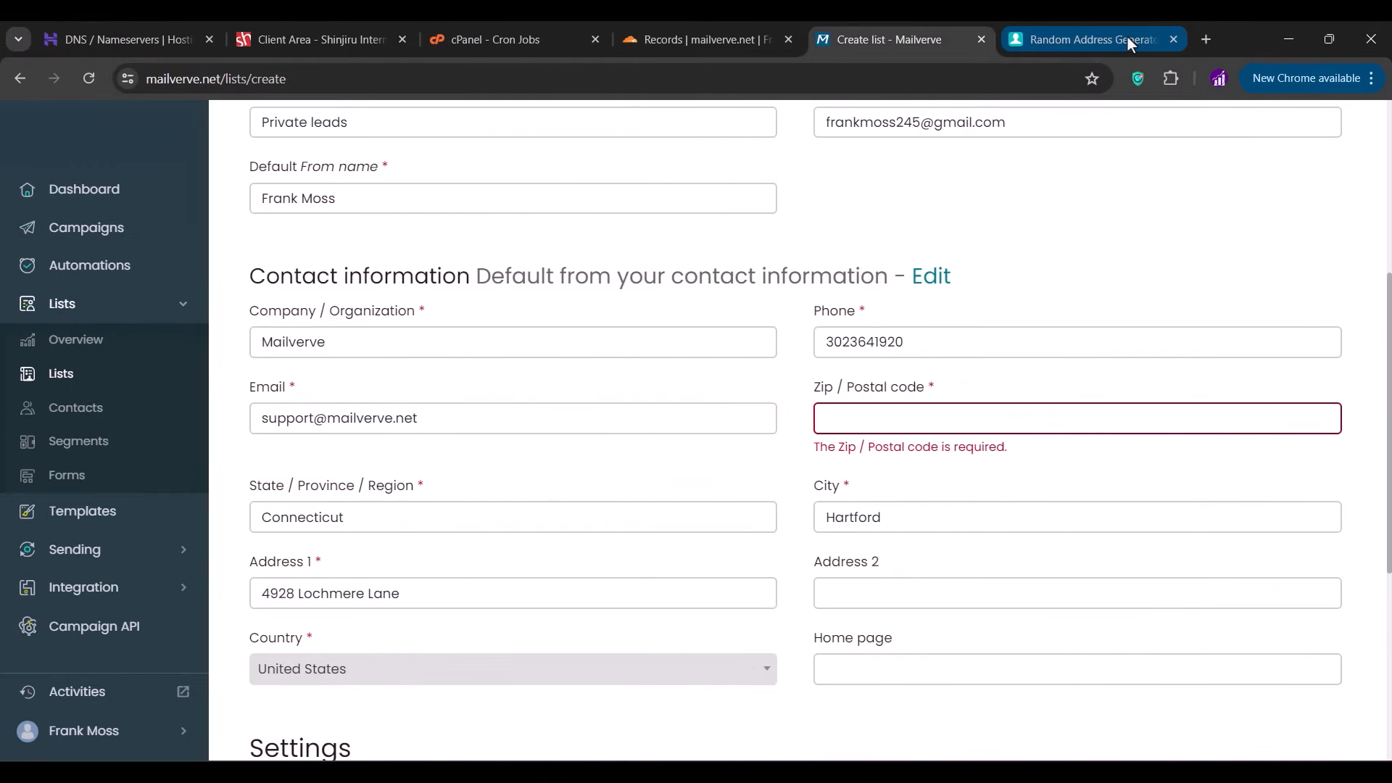
{"action": "left_click", "coordinate": [1129, 37]}
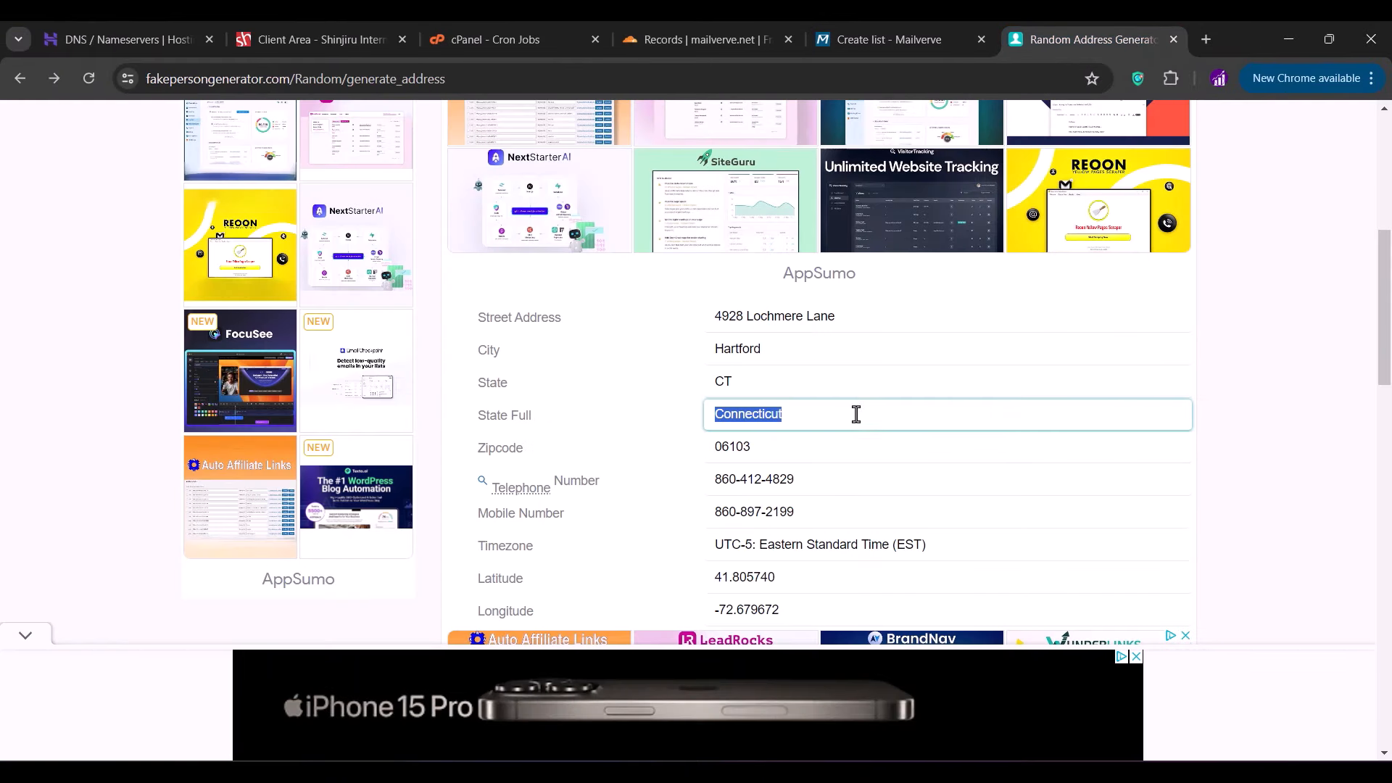
{"action": "double_click", "coordinate": [733, 448]}
{"action": "key", "text": "ctrl+c"}
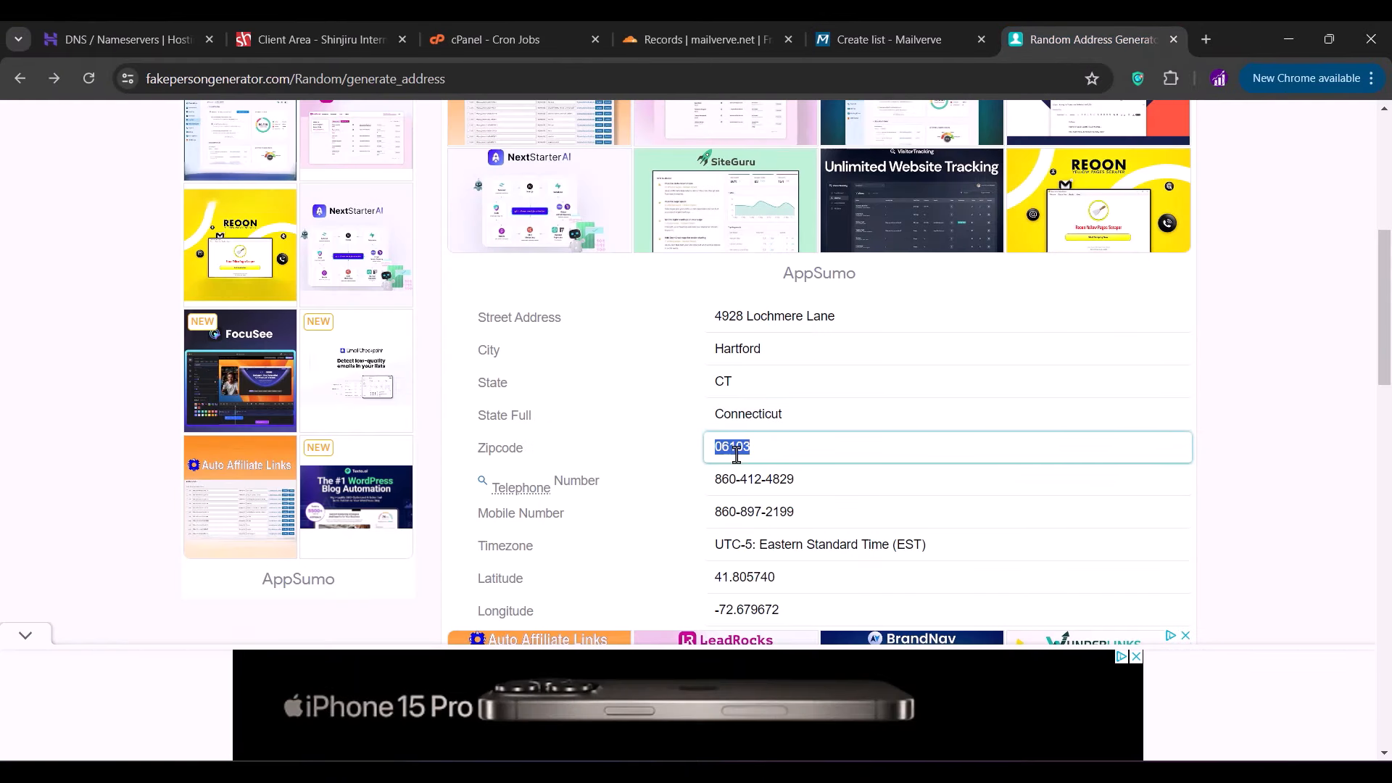
{"action": "left_click", "coordinate": [926, 29]}
{"action": "left_click", "coordinate": [886, 412]}
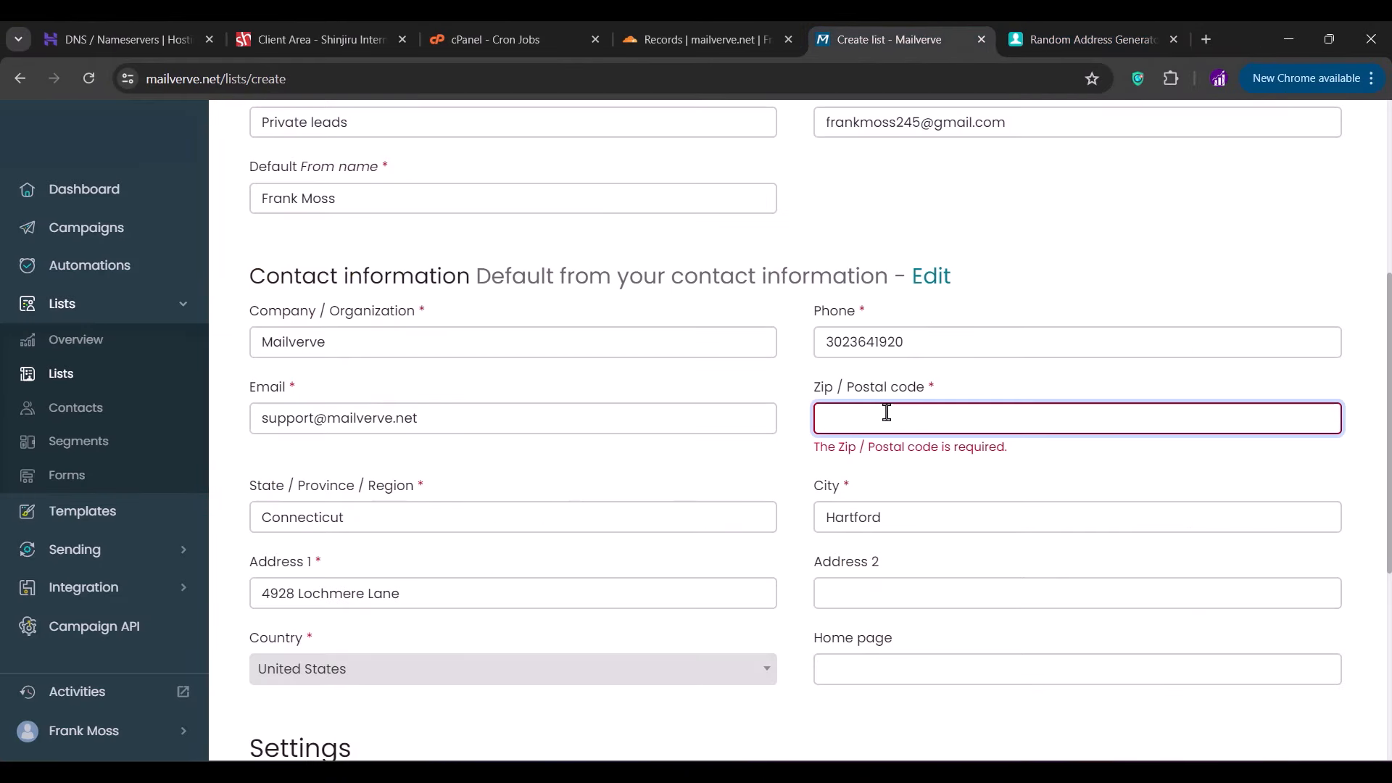
{"action": "key", "text": "ctrl+v"}
{"action": "scroll", "coordinate": [886, 412], "scroll_direction": "down", "scroll_amount": 5}
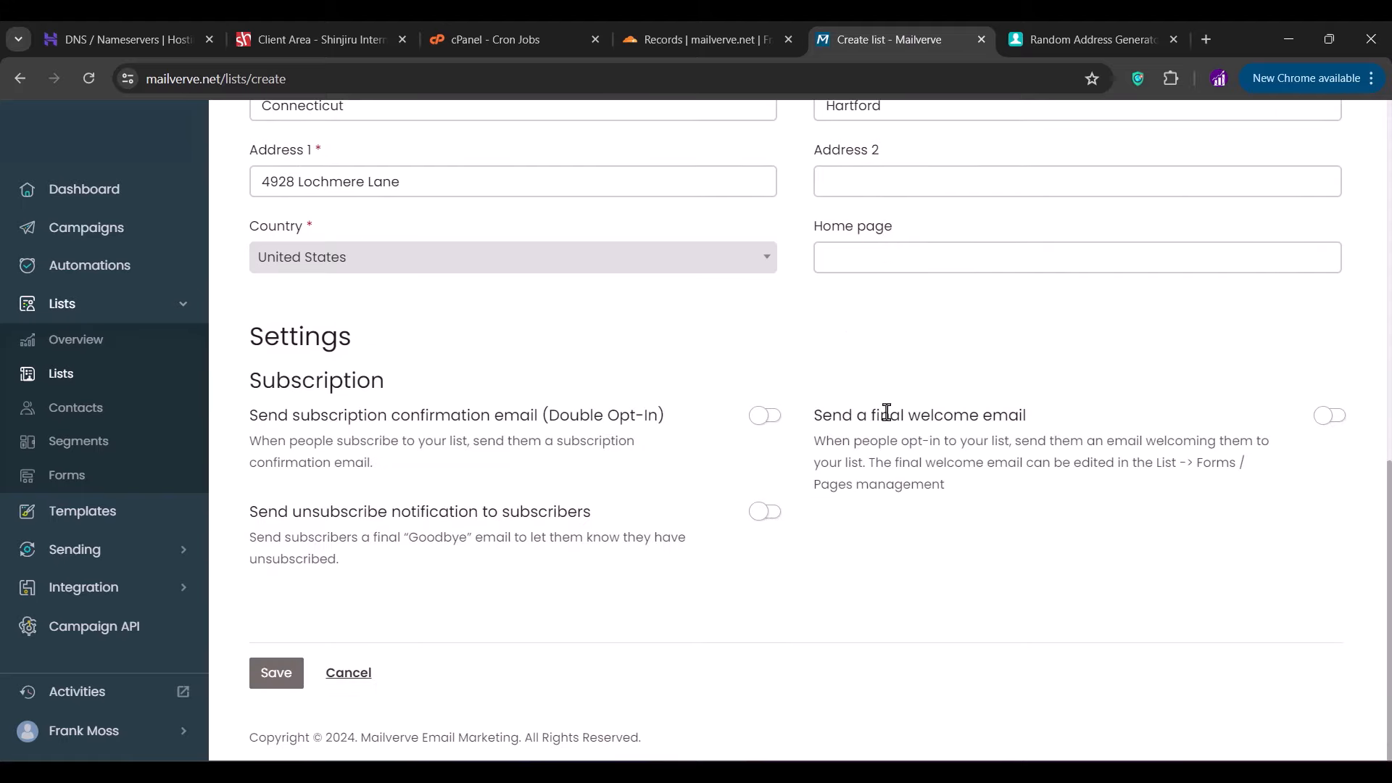
{"action": "left_click", "coordinate": [287, 683]}
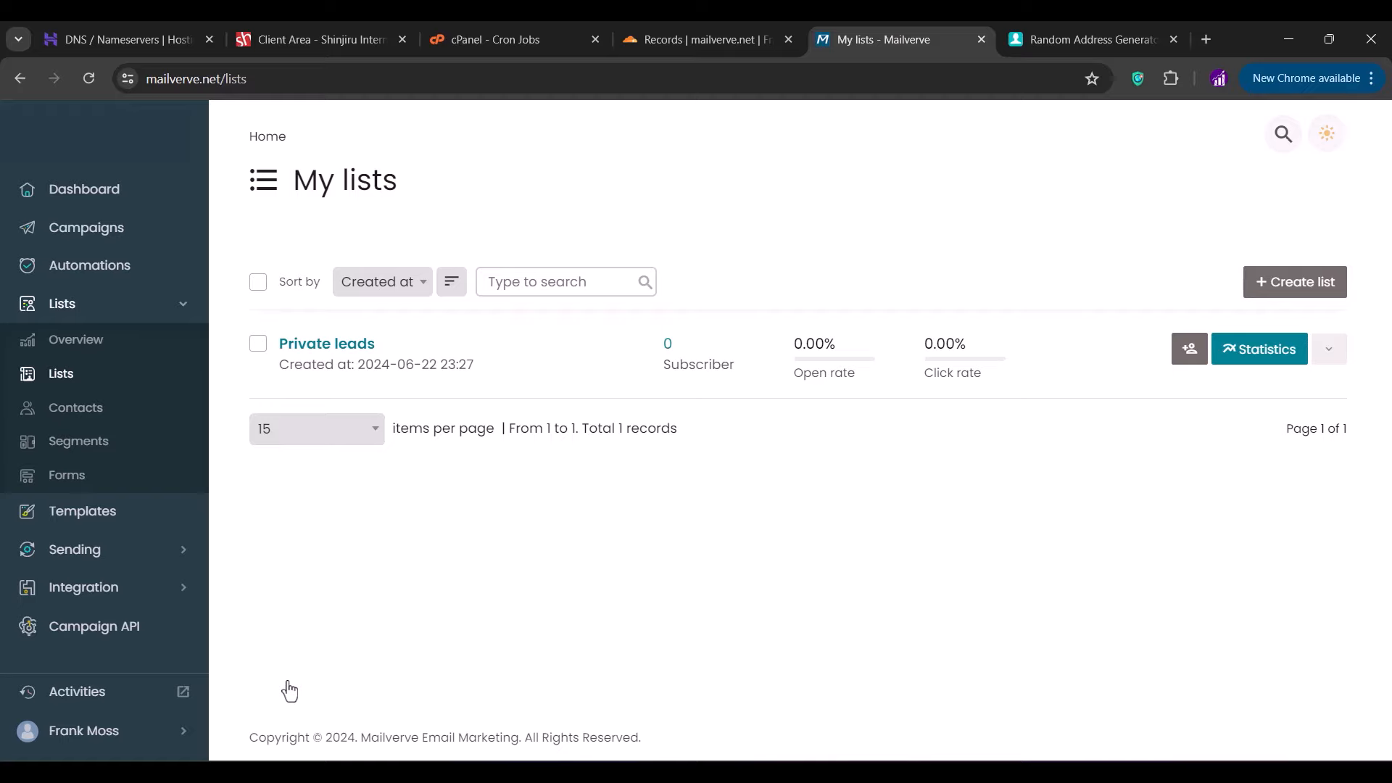
- Import the 'private leads' CSV from Downloads\leads into Private leads, then return to Lists
{"action": "left_click", "coordinate": [1330, 352]}
{"action": "left_click", "coordinate": [1241, 643]}
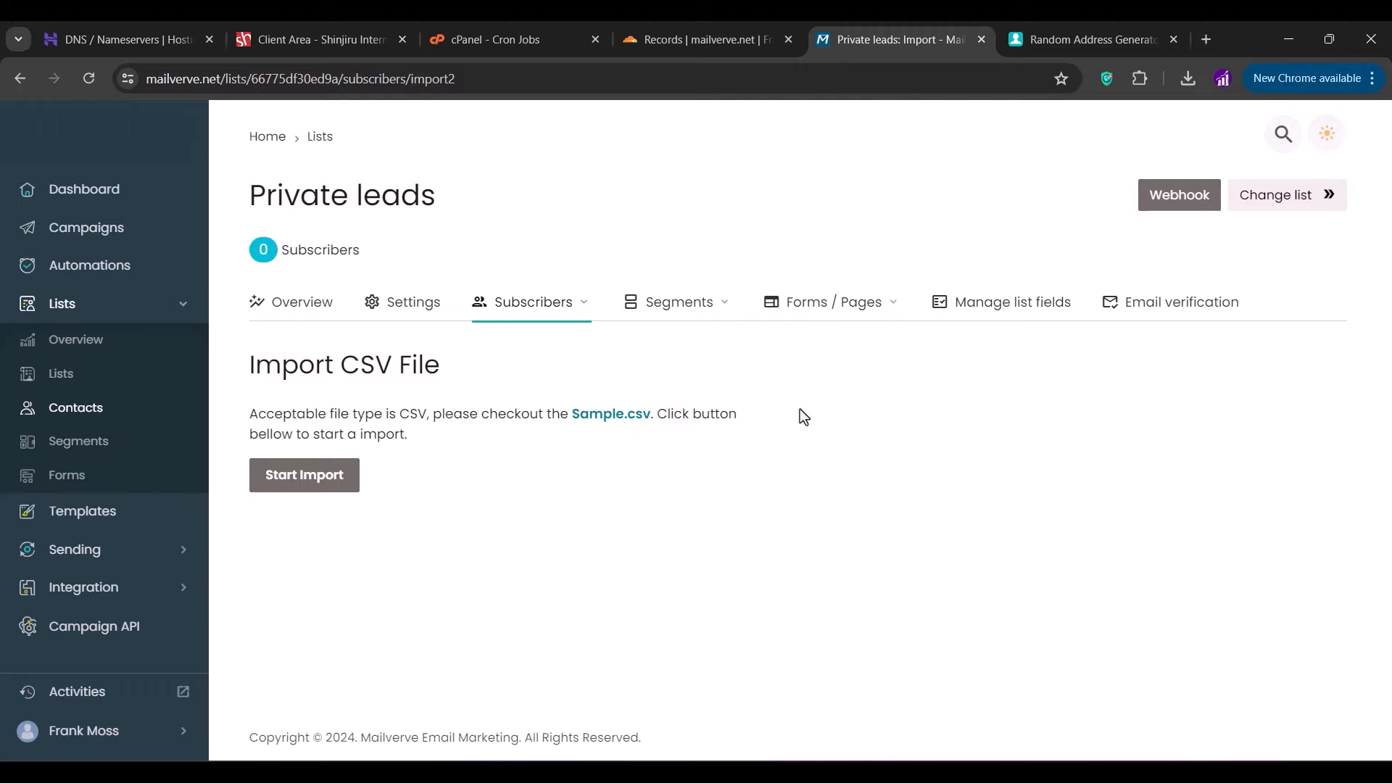
{"action": "left_click", "coordinate": [327, 490]}
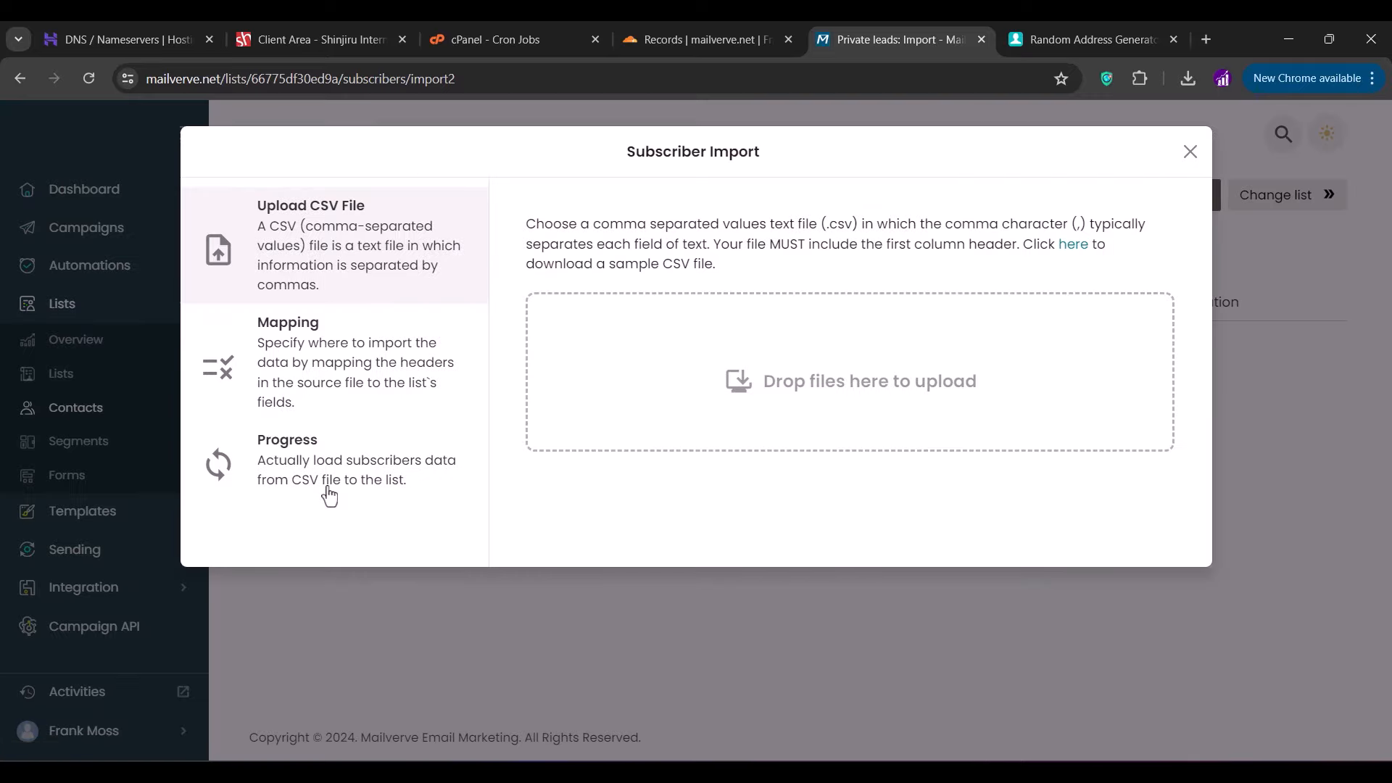
{"action": "left_click", "coordinate": [852, 370]}
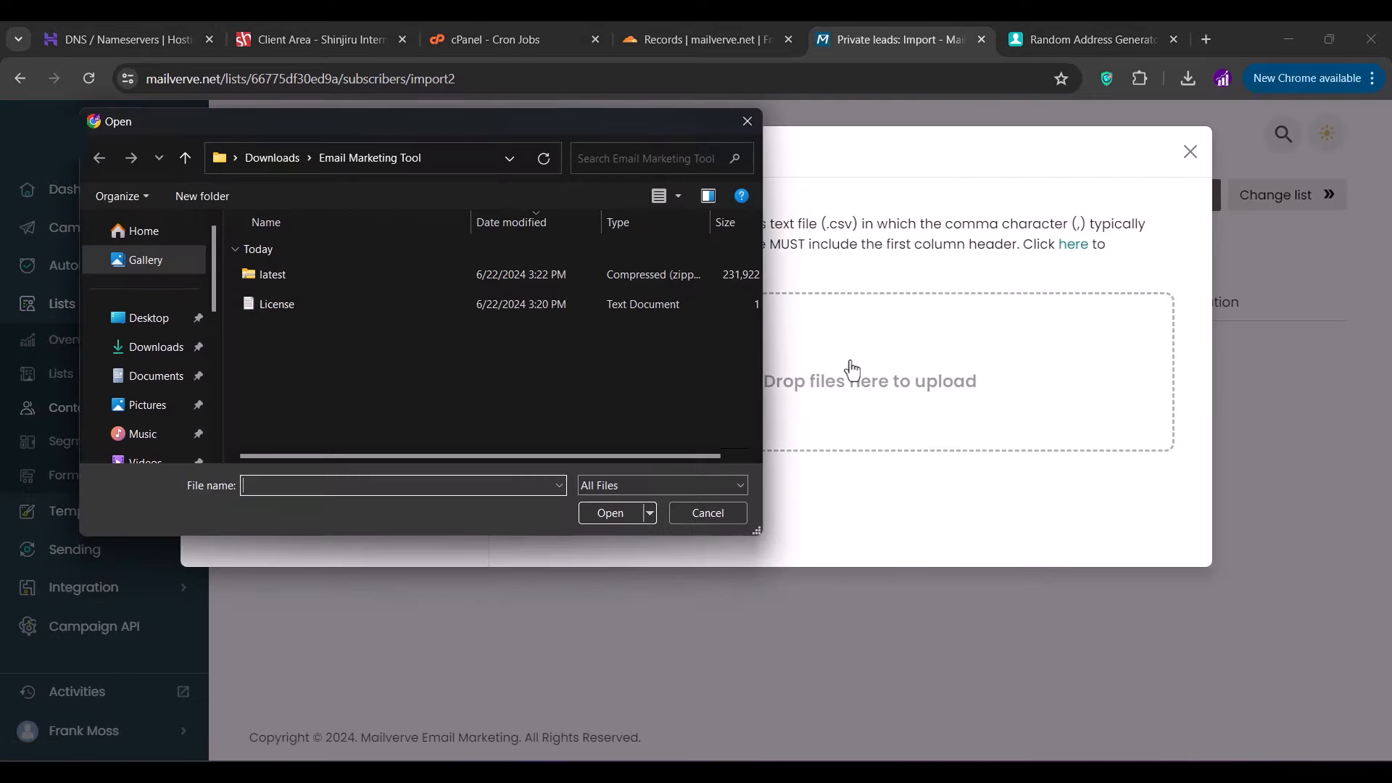
{"action": "left_click", "coordinate": [145, 346]}
{"action": "double_click", "coordinate": [411, 309]}
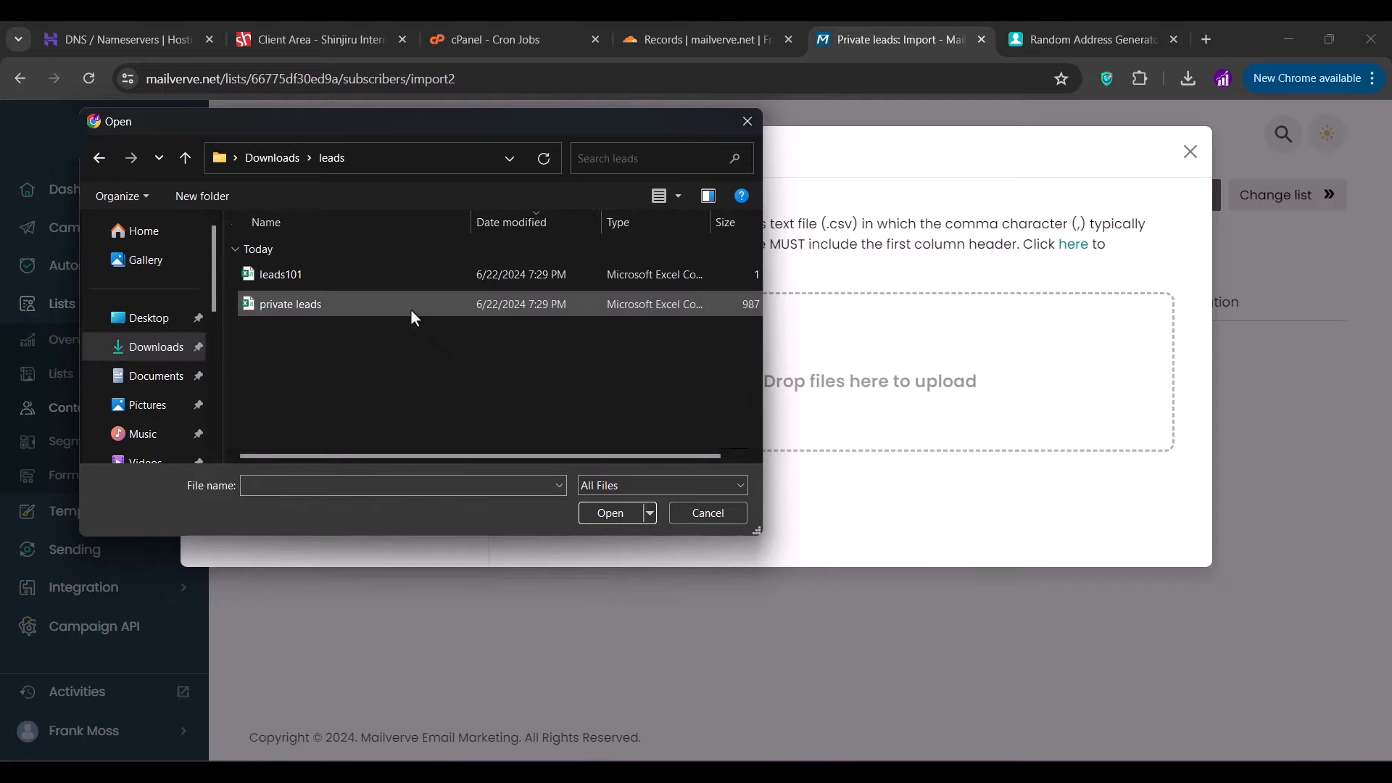
{"action": "double_click", "coordinate": [410, 309]}
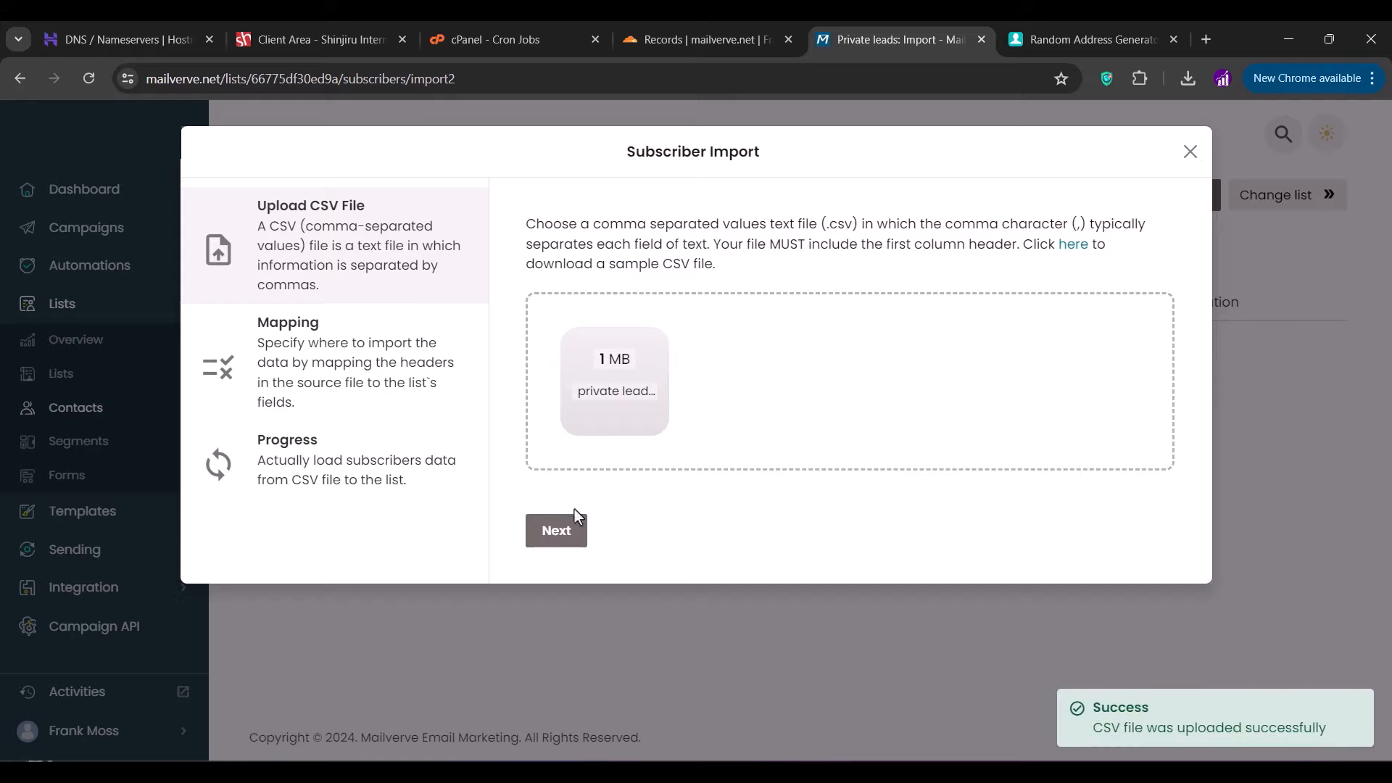
{"action": "left_click", "coordinate": [558, 533]}
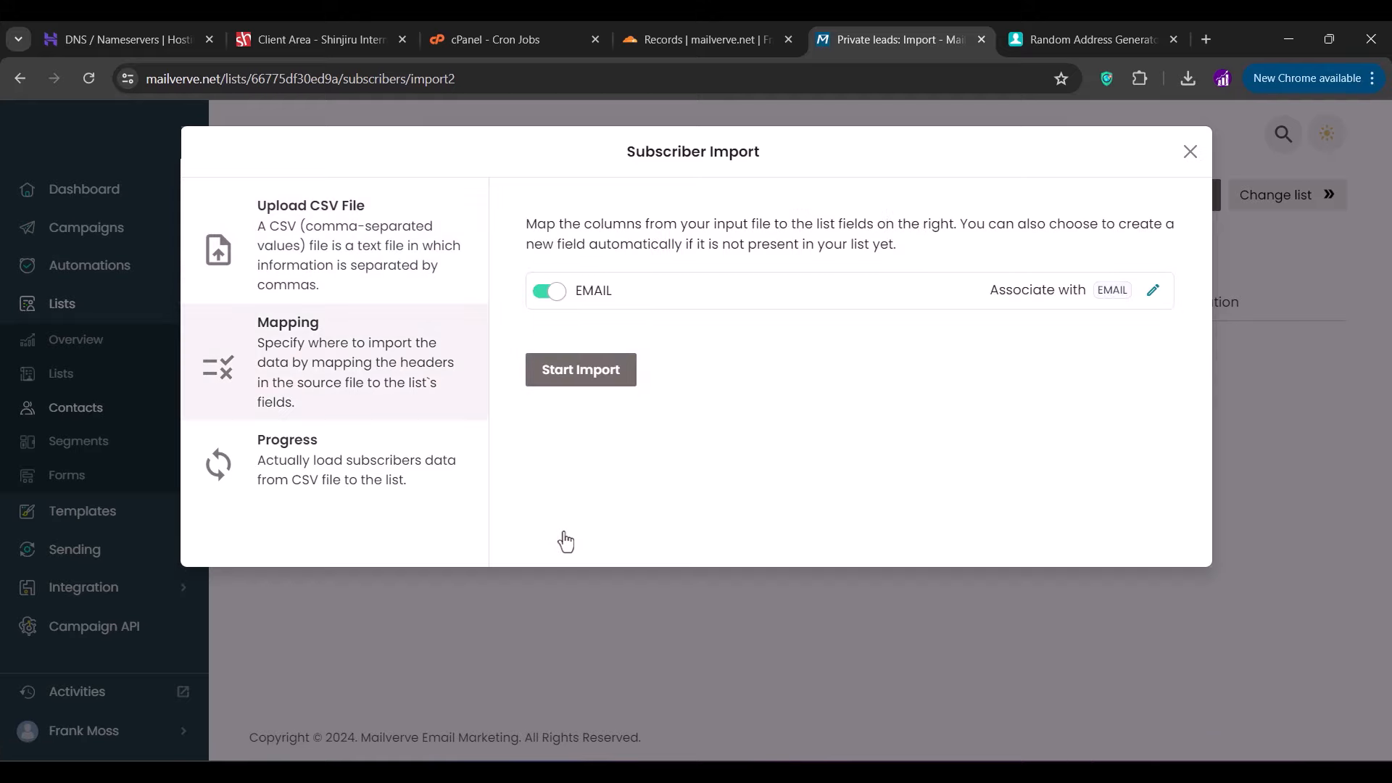
{"action": "left_click", "coordinate": [578, 377]}
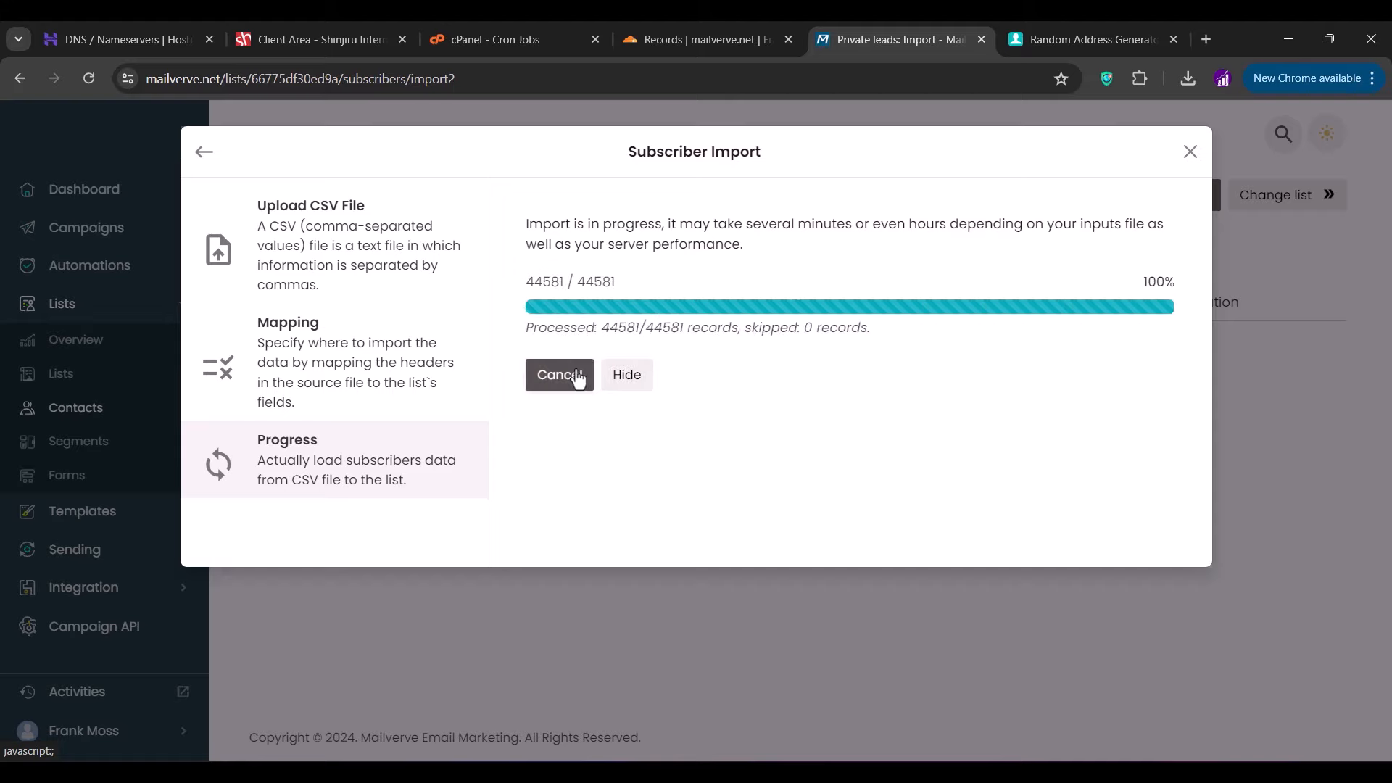
{"action": "left_click", "coordinate": [559, 378]}
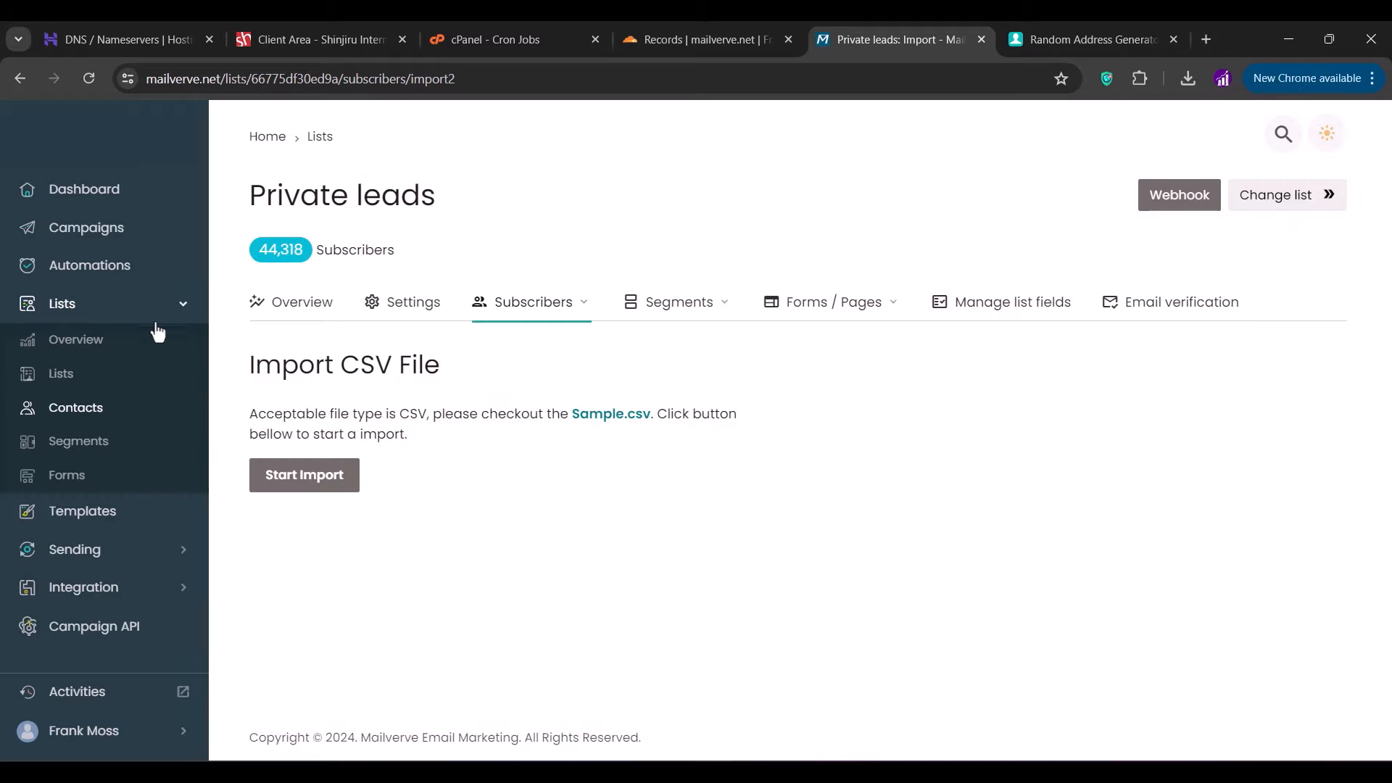
{"action": "left_click", "coordinate": [64, 375]}
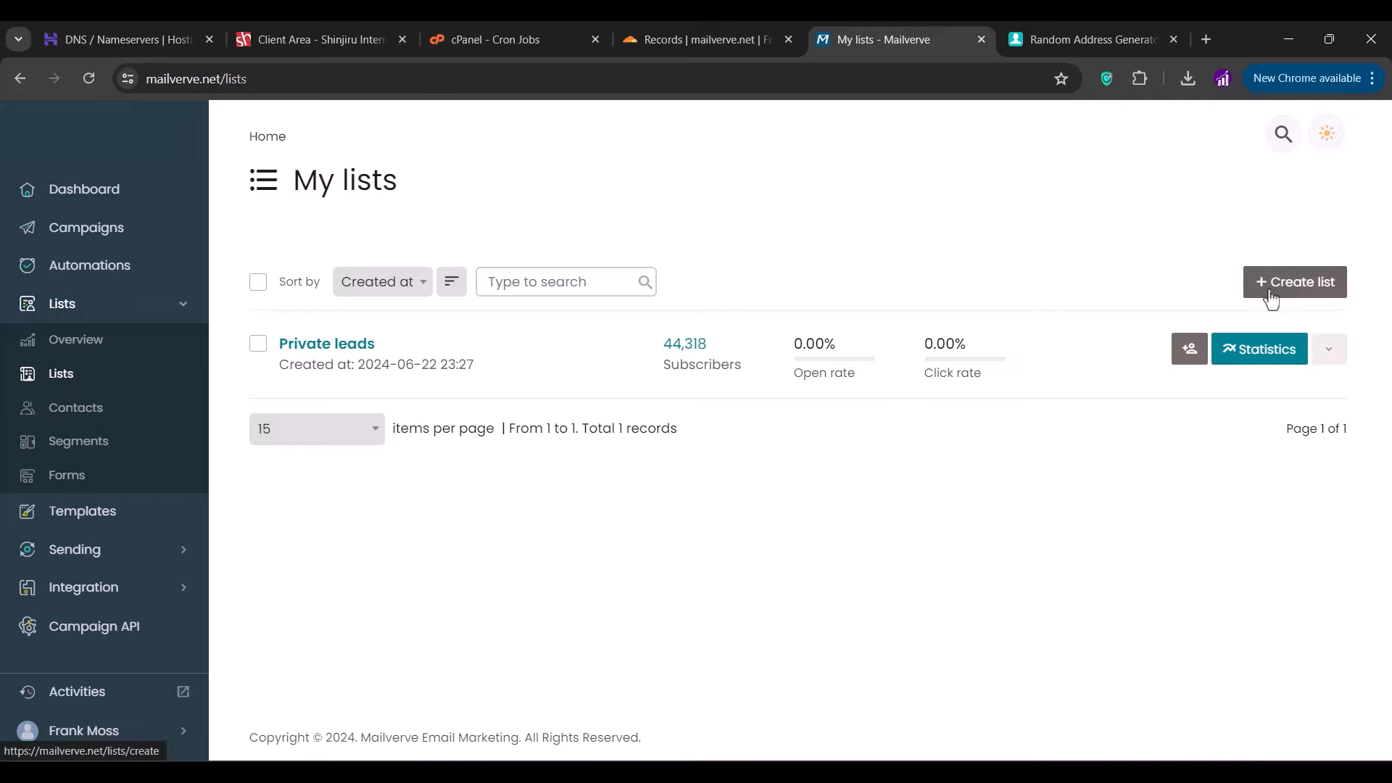
- Start a new list named 'Test List' with the sender e-mail and sender name
{"action": "left_click", "coordinate": [1295, 281]}
{"action": "left_click", "coordinate": [596, 396]}
{"action": "type", "text": "Test List"}
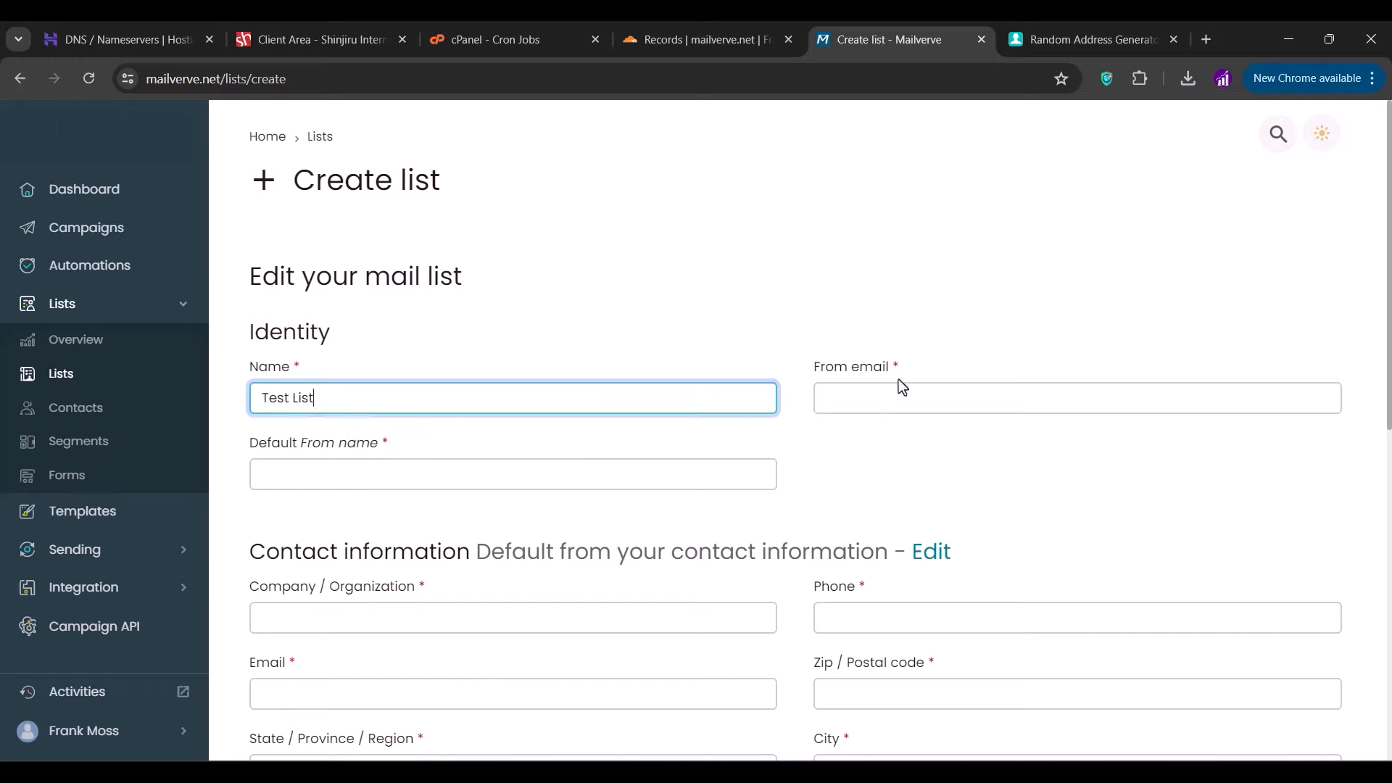
{"action": "left_click", "coordinate": [853, 396]}
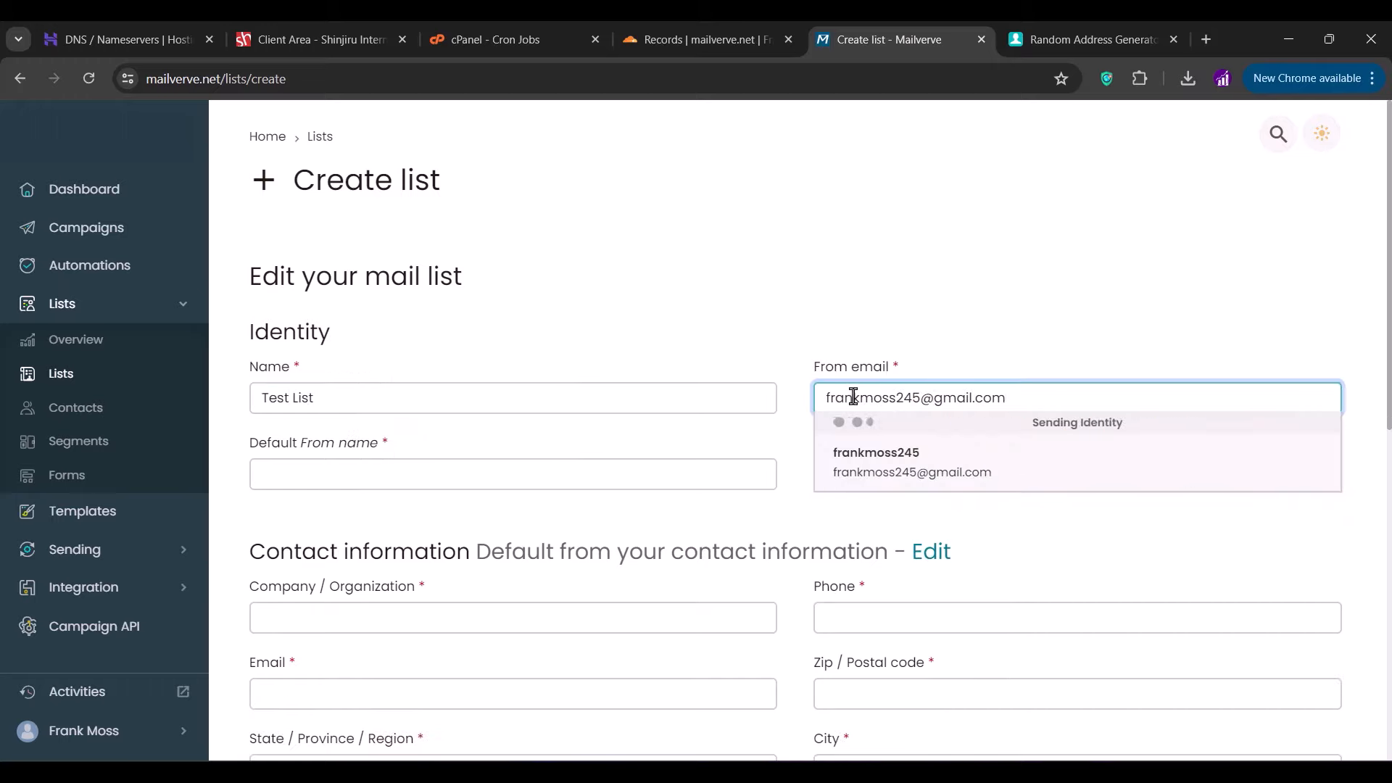
{"action": "left_click", "coordinate": [600, 488]}
{"action": "type", "text": "Frank Moss"}
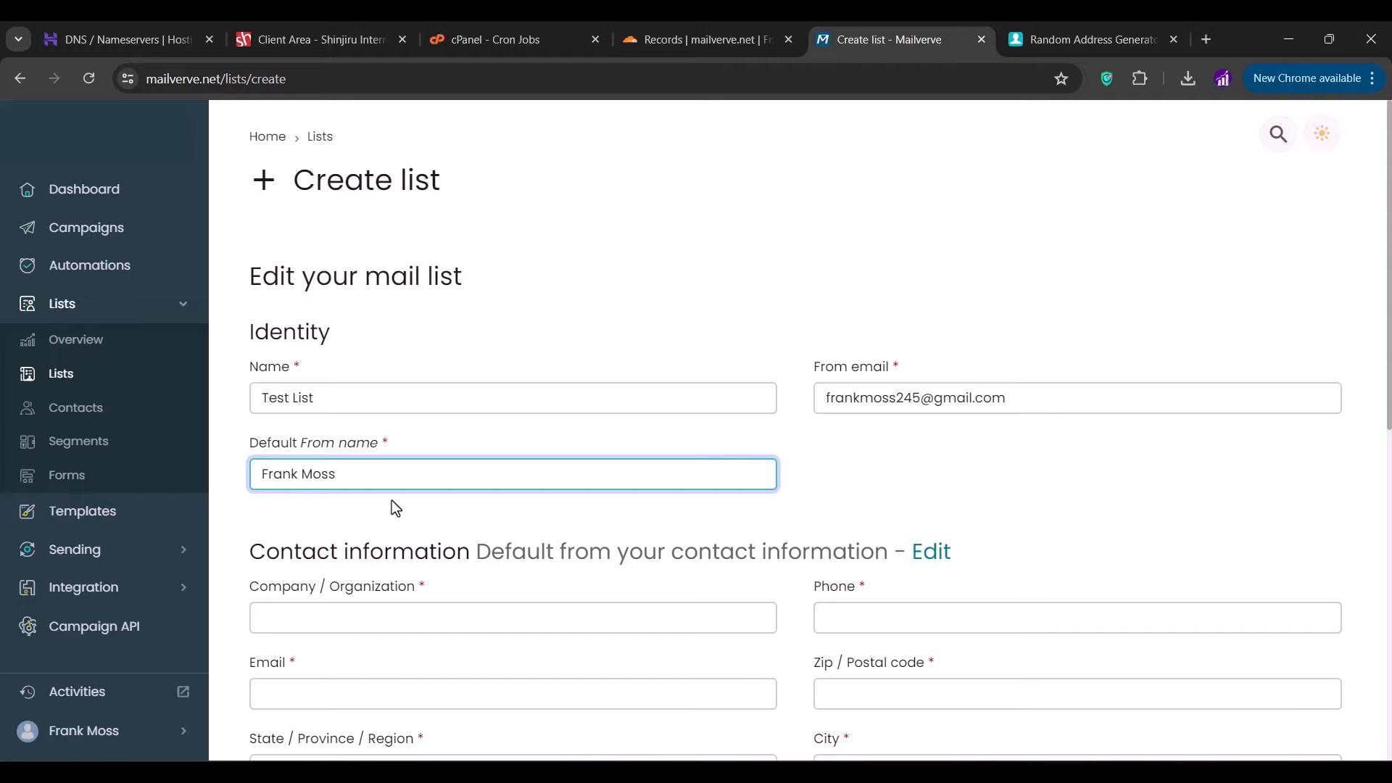
- Fill the contact section: support e-mail, state, street address, postal code, phone and city
{"action": "scroll", "coordinate": [391, 500], "scroll_direction": "down", "scroll_amount": 4}
{"action": "left_click", "coordinate": [380, 331]}
{"action": "left_click", "coordinate": [377, 407]}
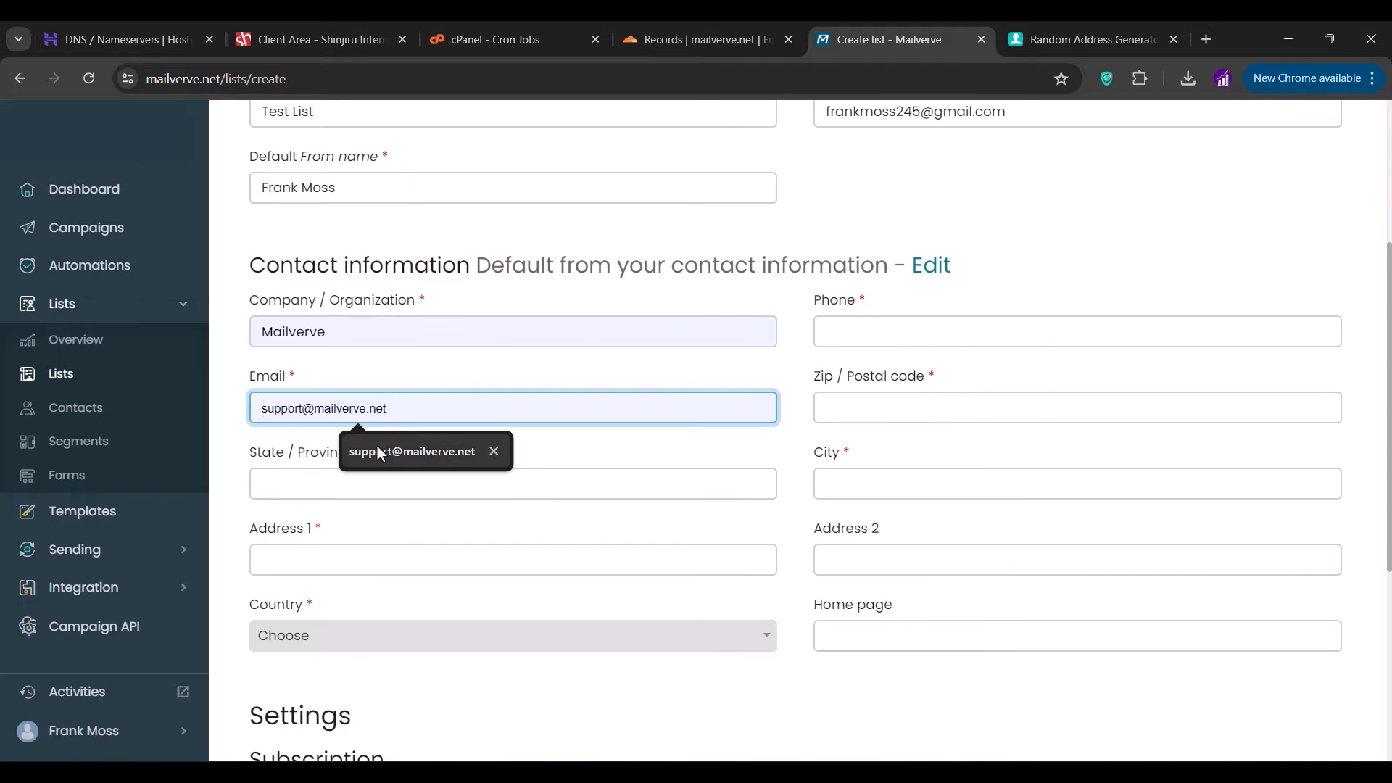
{"action": "left_click", "coordinate": [372, 483]}
{"action": "type", "text": "Connecticut"}
{"action": "left_click", "coordinate": [373, 555]}
{"action": "left_click", "coordinate": [895, 406]}
{"action": "type", "text": "06103"}
{"action": "left_click", "coordinate": [866, 320]}
{"action": "left_click", "coordinate": [879, 483]}
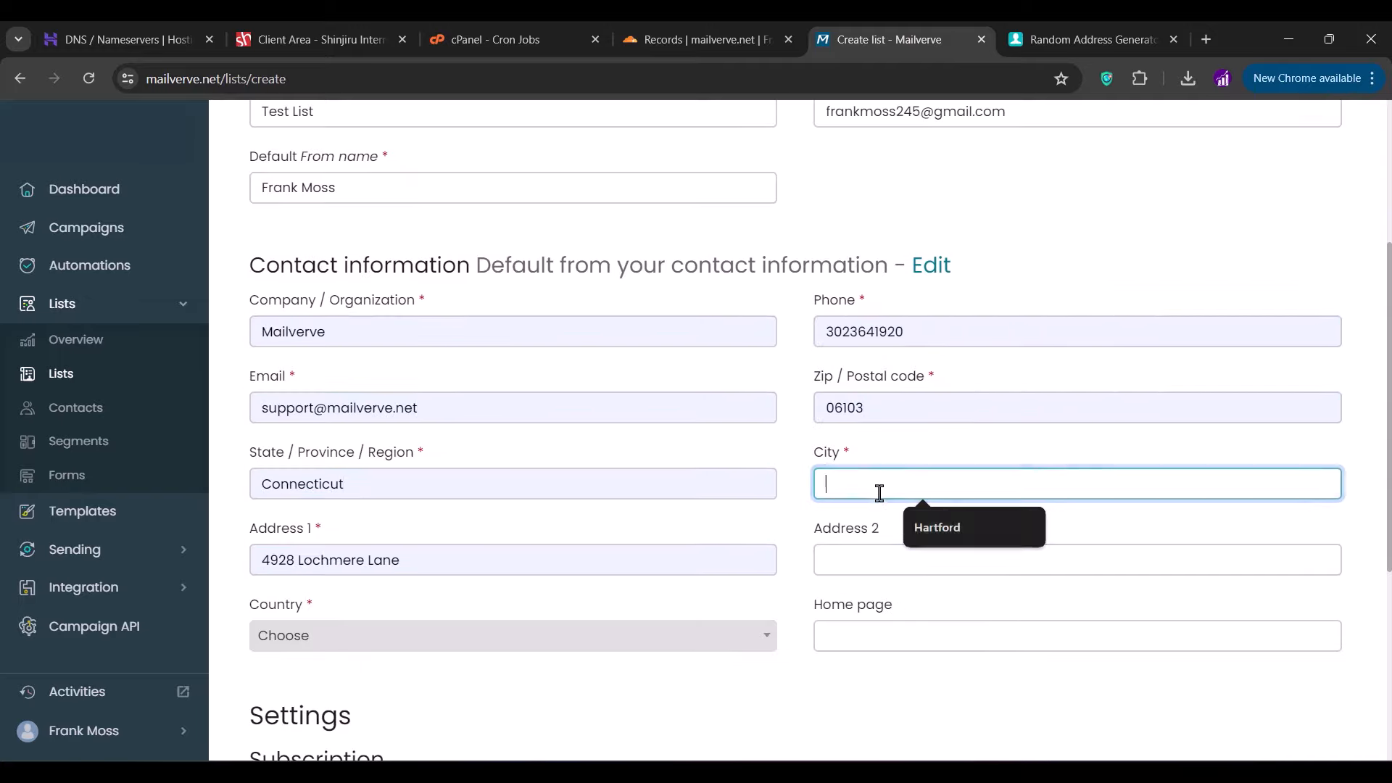
{"action": "left_click", "coordinate": [916, 528]}
- Set the country to United States and save Test List
{"action": "scroll", "coordinate": [916, 529], "scroll_direction": "down", "scroll_amount": 3}
{"action": "left_click", "coordinate": [574, 453]}
{"action": "type", "text": "uni"}
{"action": "left_click", "coordinate": [342, 639]}
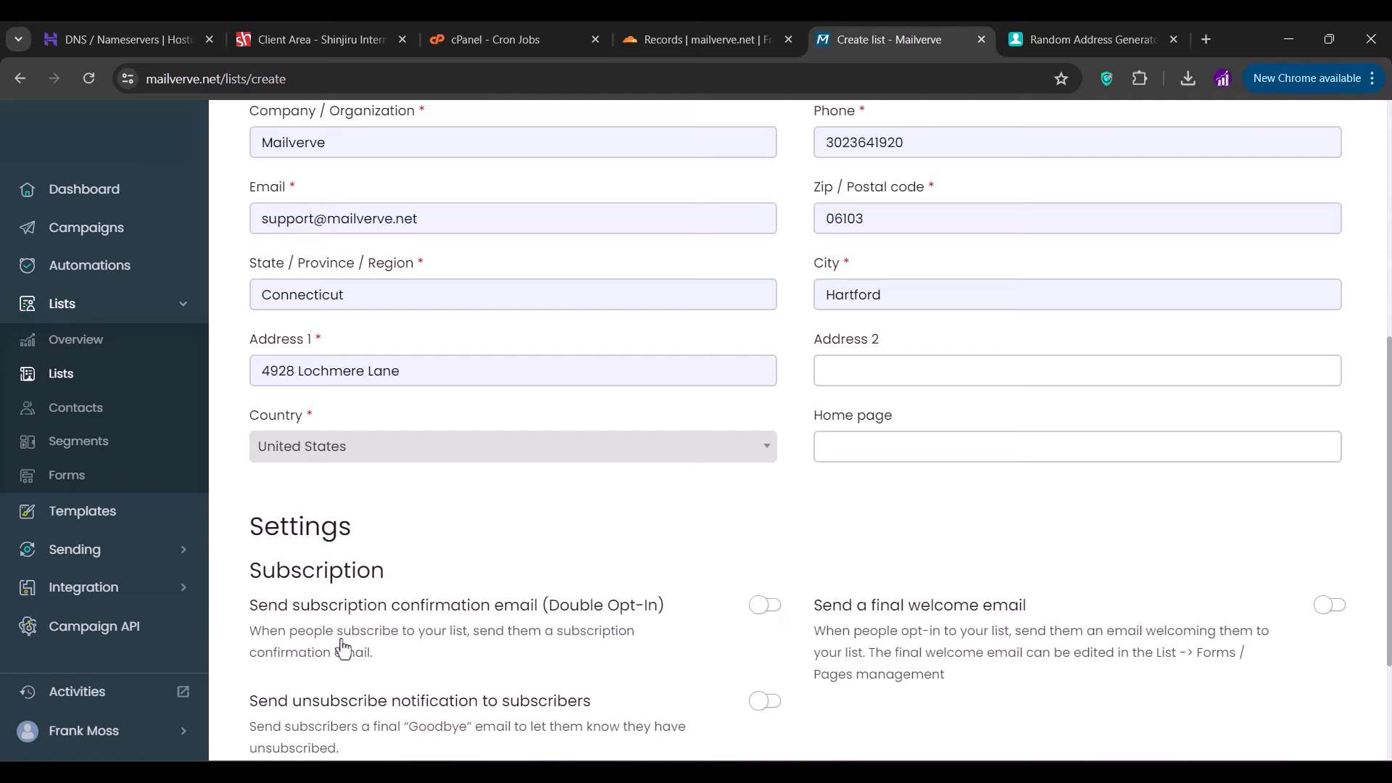
{"action": "scroll", "coordinate": [290, 667], "scroll_direction": "down", "scroll_amount": 3}
{"action": "left_click", "coordinate": [280, 685]}
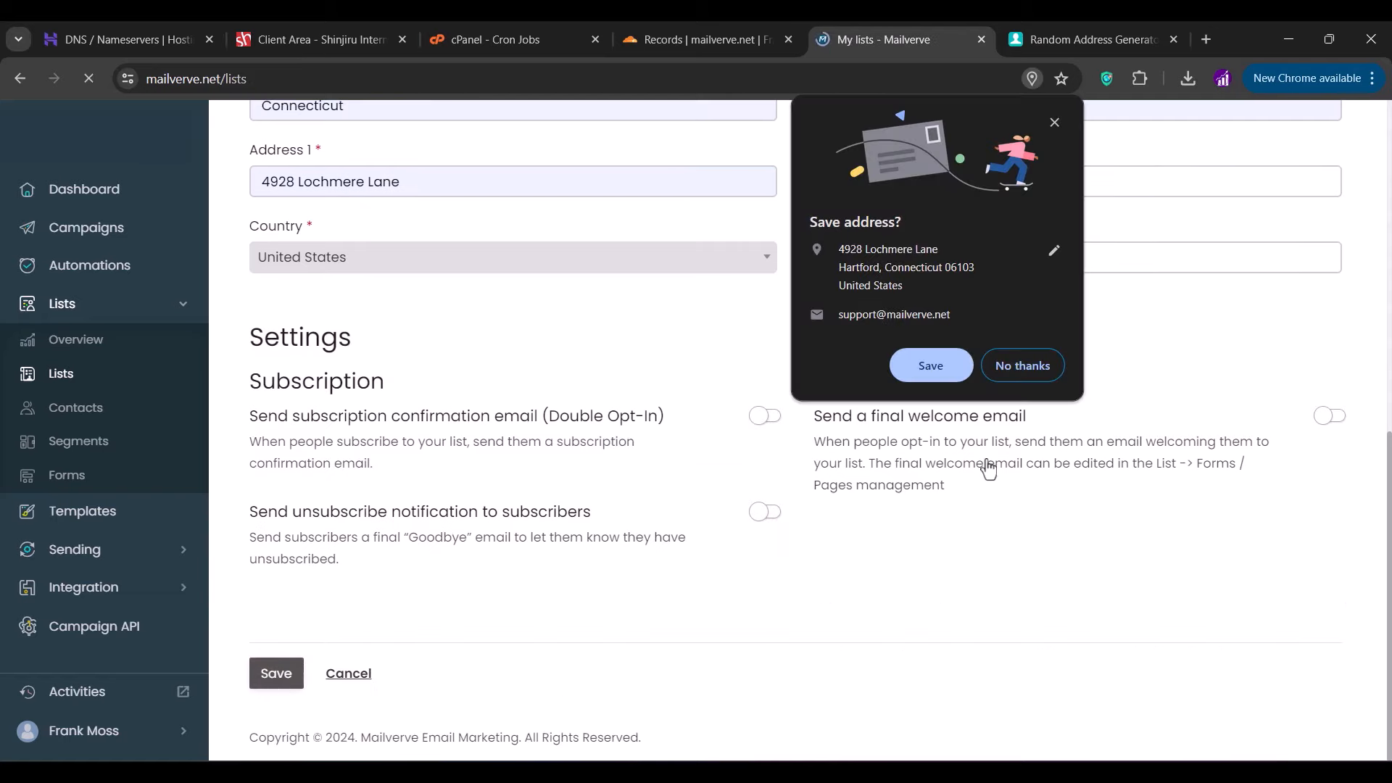
{"action": "left_click", "coordinate": [1003, 373]}
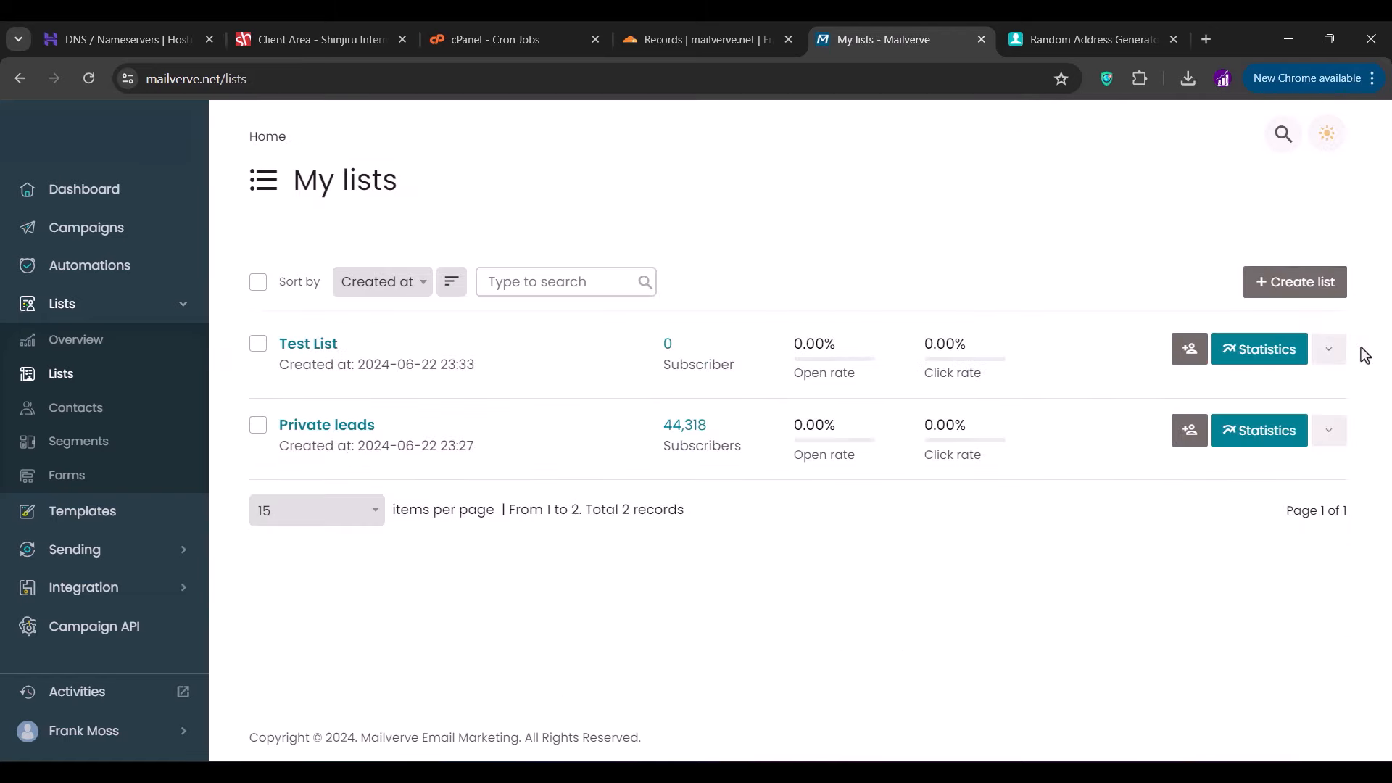
{"action": "left_click", "coordinate": [1330, 350]}
- Import leads101.csv into Test List, completing the 3/3 subscriber import
{"action": "left_click", "coordinate": [1237, 634]}
{"action": "left_click", "coordinate": [308, 477]}
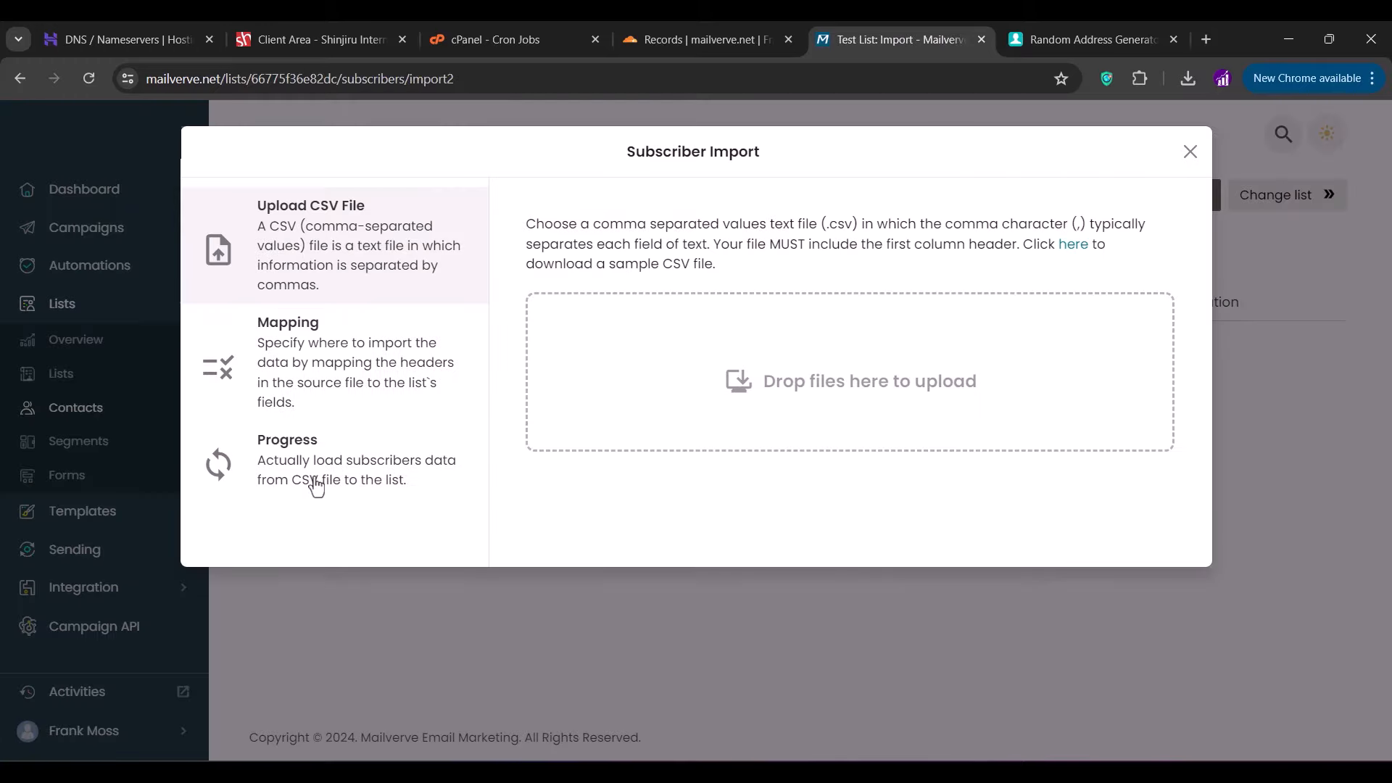
{"action": "left_click", "coordinate": [923, 409]}
{"action": "double_click", "coordinate": [538, 274]}
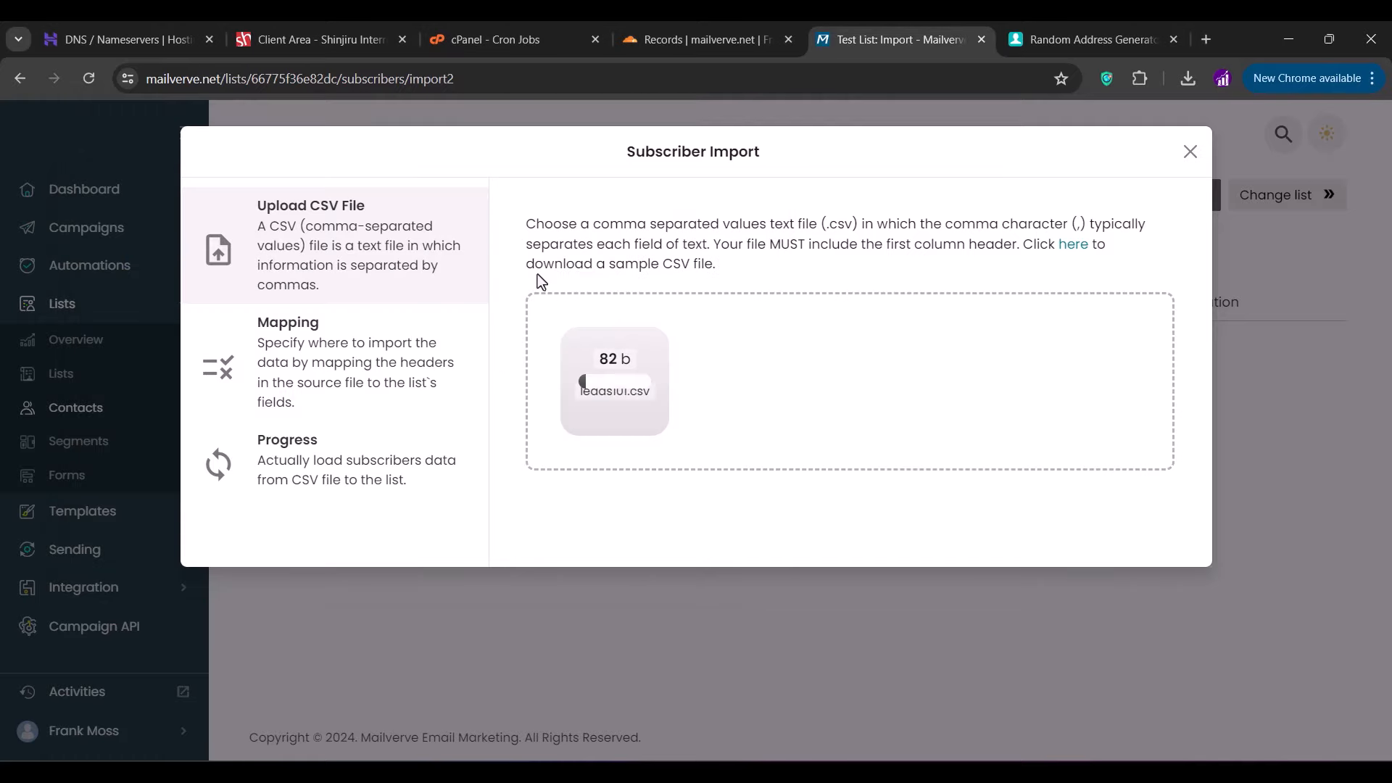
{"action": "left_click", "coordinate": [558, 531]}
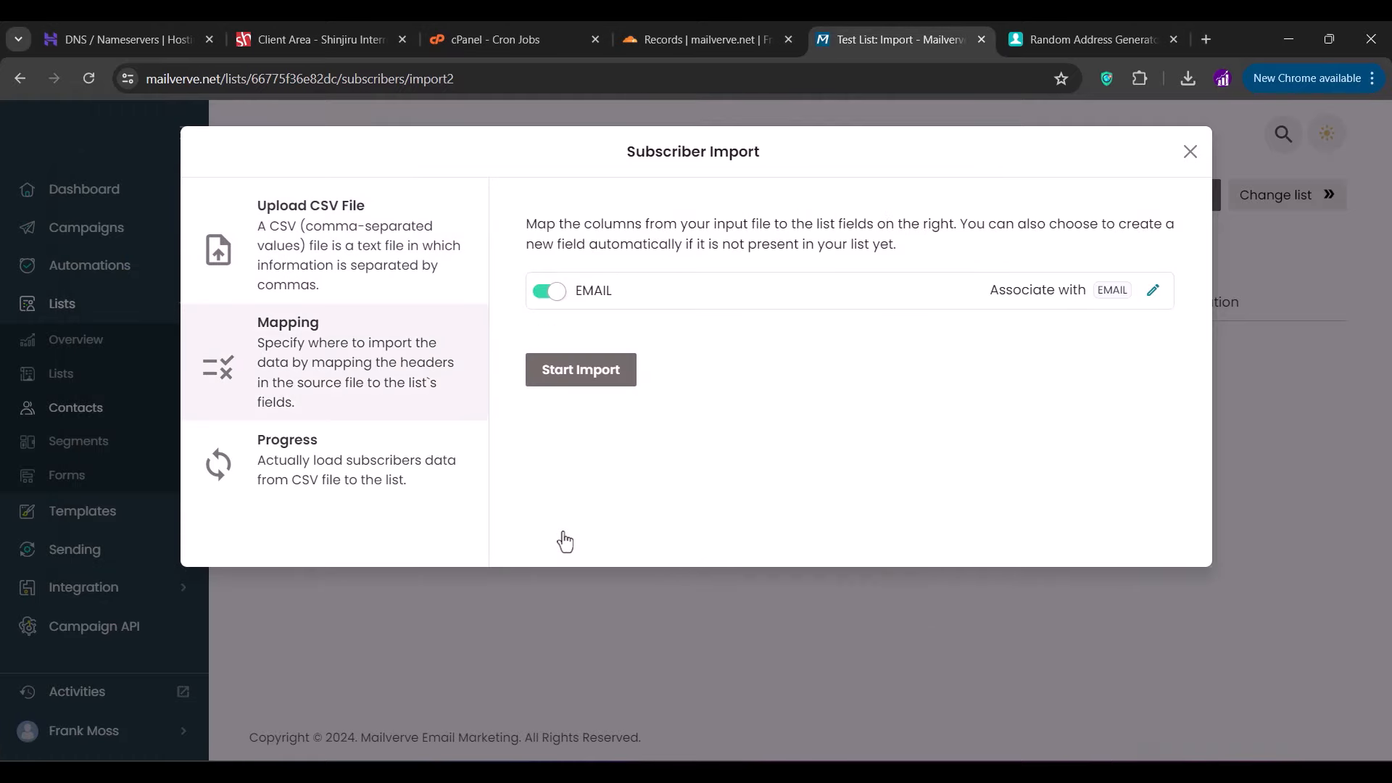
{"action": "left_click", "coordinate": [584, 383]}
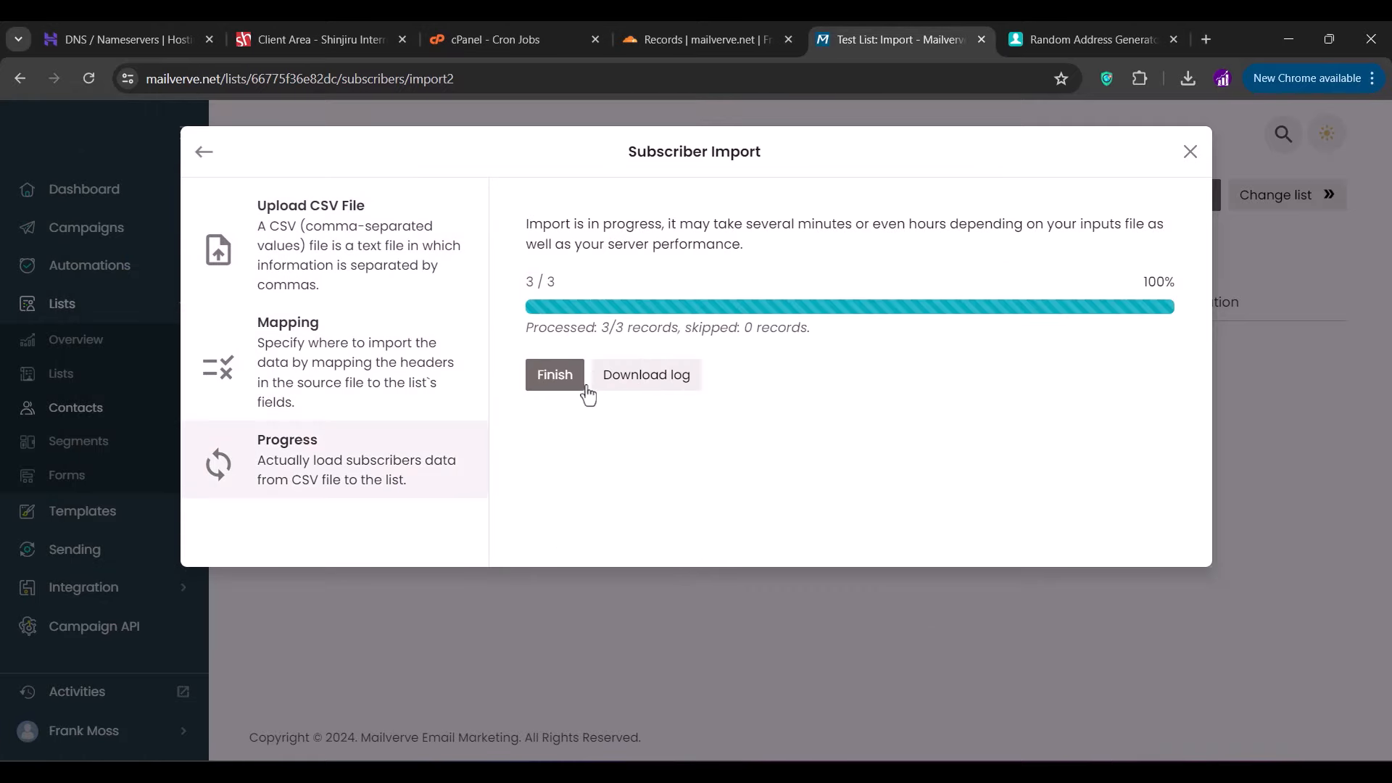
{"action": "left_click", "coordinate": [560, 387]}
- Go back to the My lists overview and duplicate it in a second tab
{"action": "left_click", "coordinate": [94, 382]}
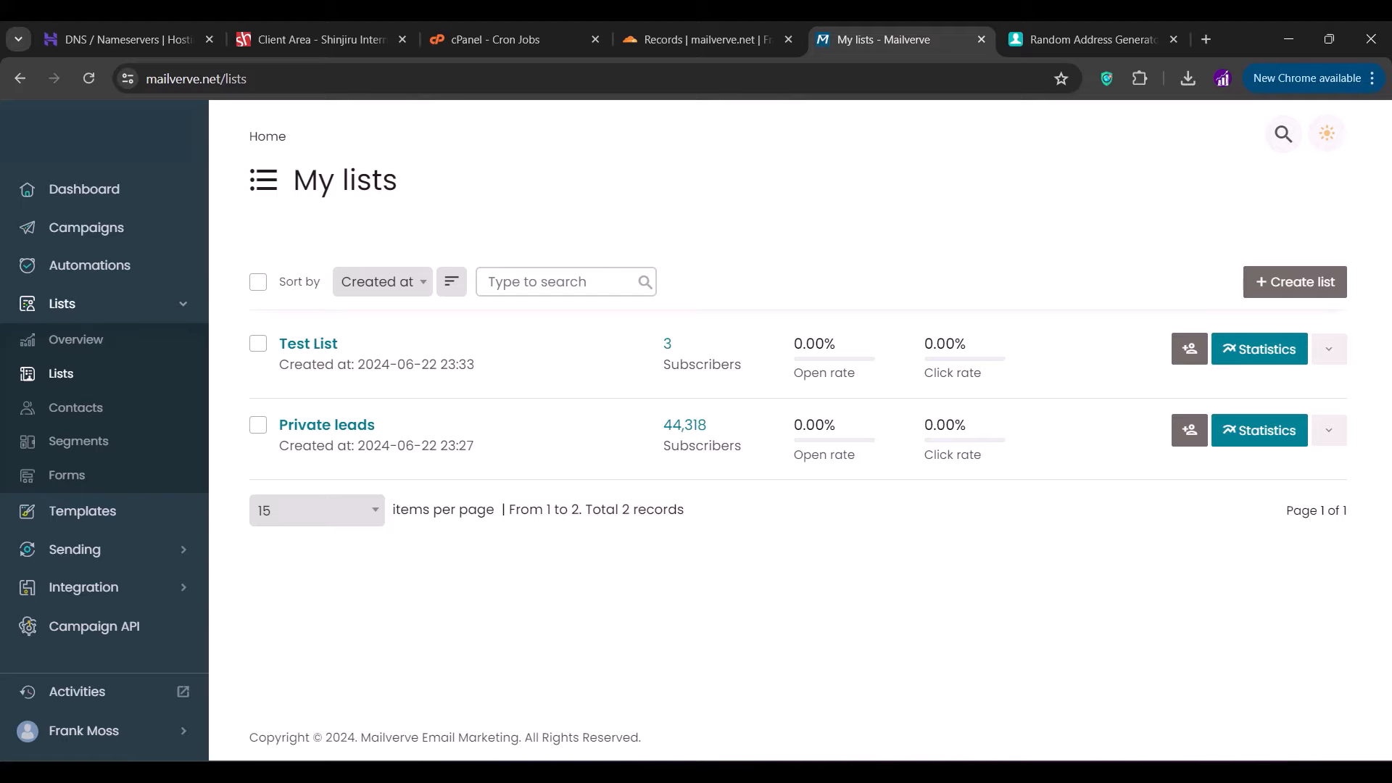
{"action": "key", "text": "alt+d"}
{"action": "key", "text": "alt+Return"}
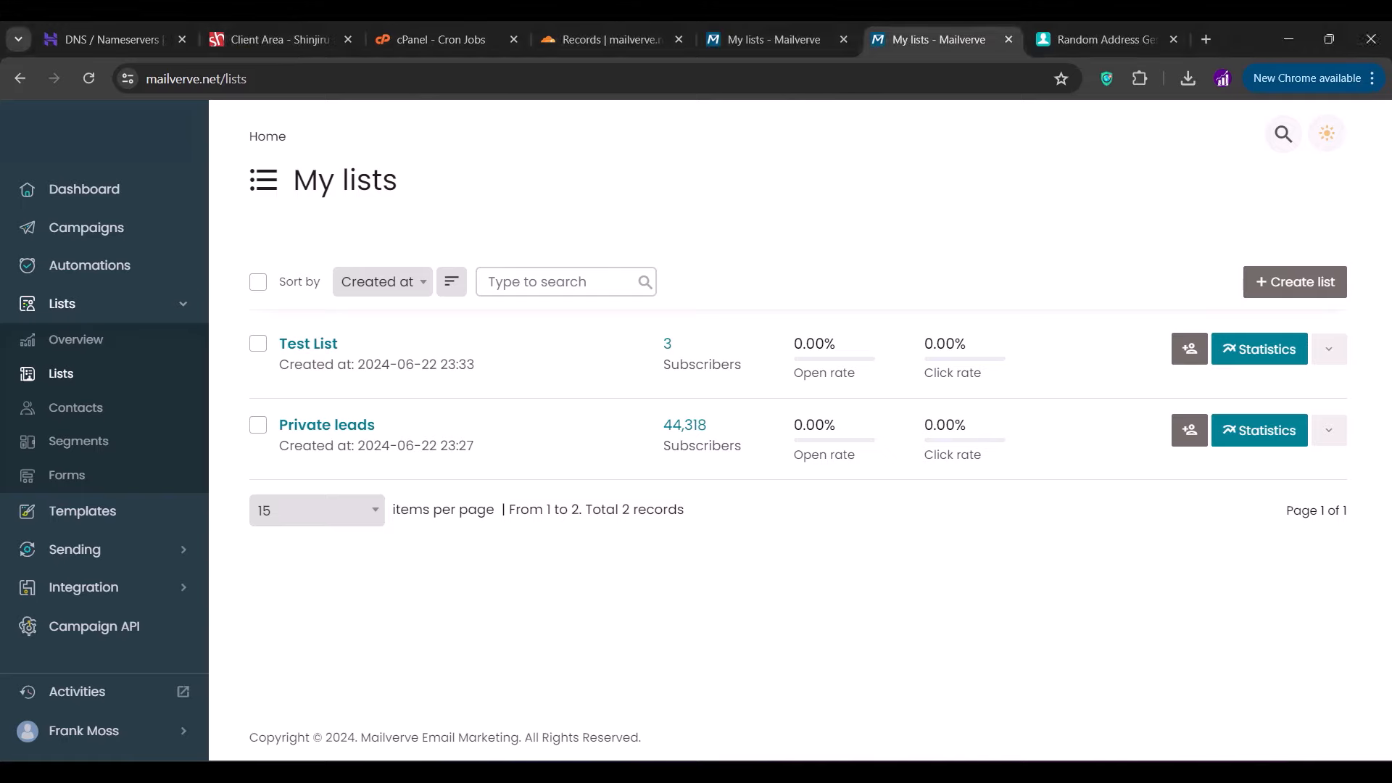
- Begin a new campaign from the empty Campaigns section to reach the campaign-type choice
{"action": "left_click", "coordinate": [90, 234]}
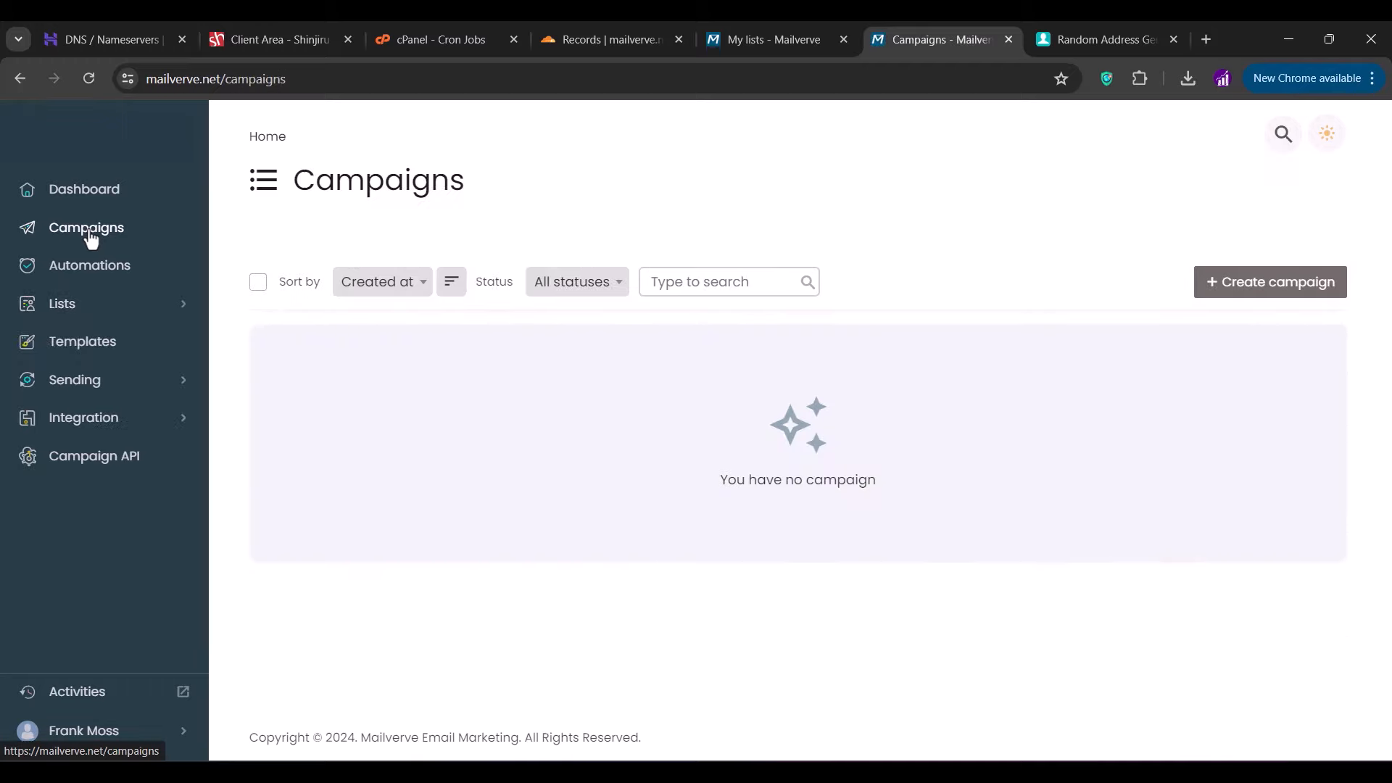
{"action": "left_click", "coordinate": [1252, 283]}
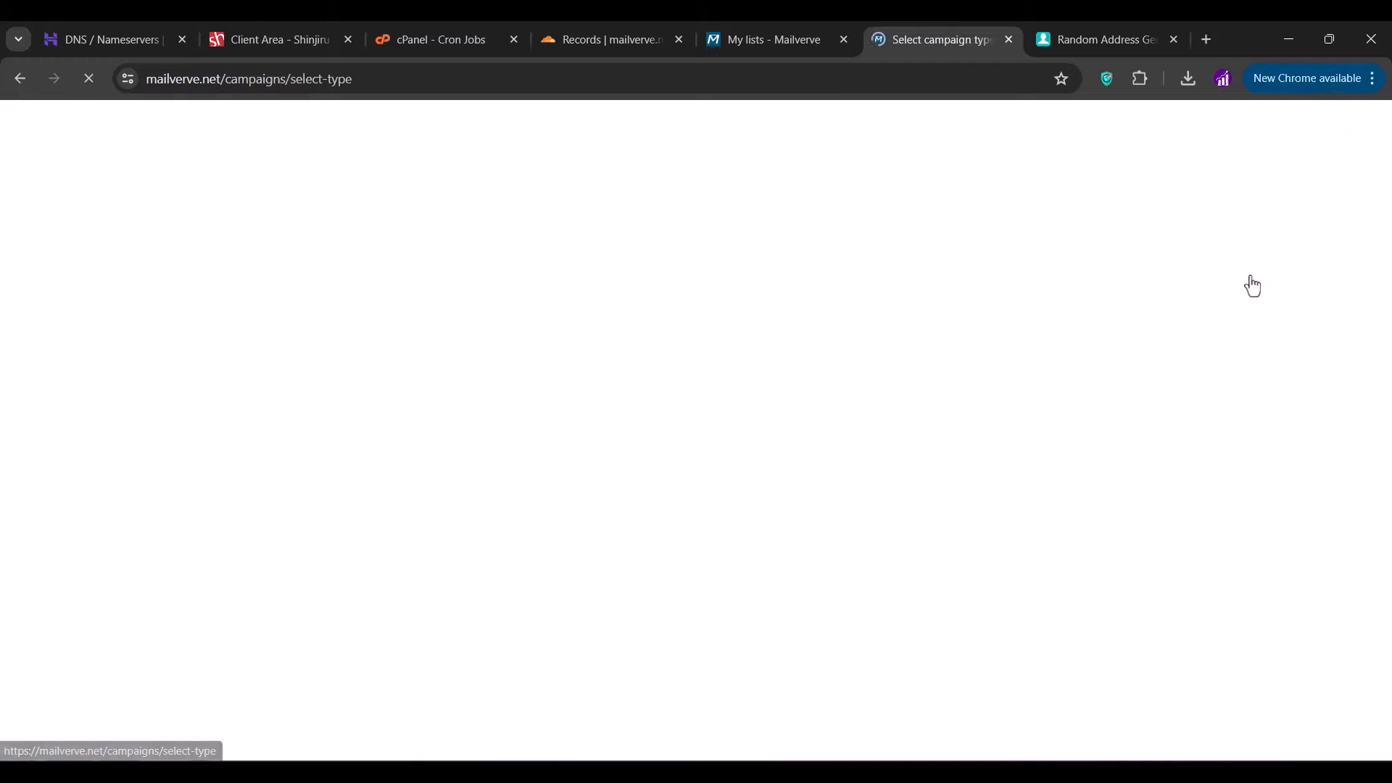
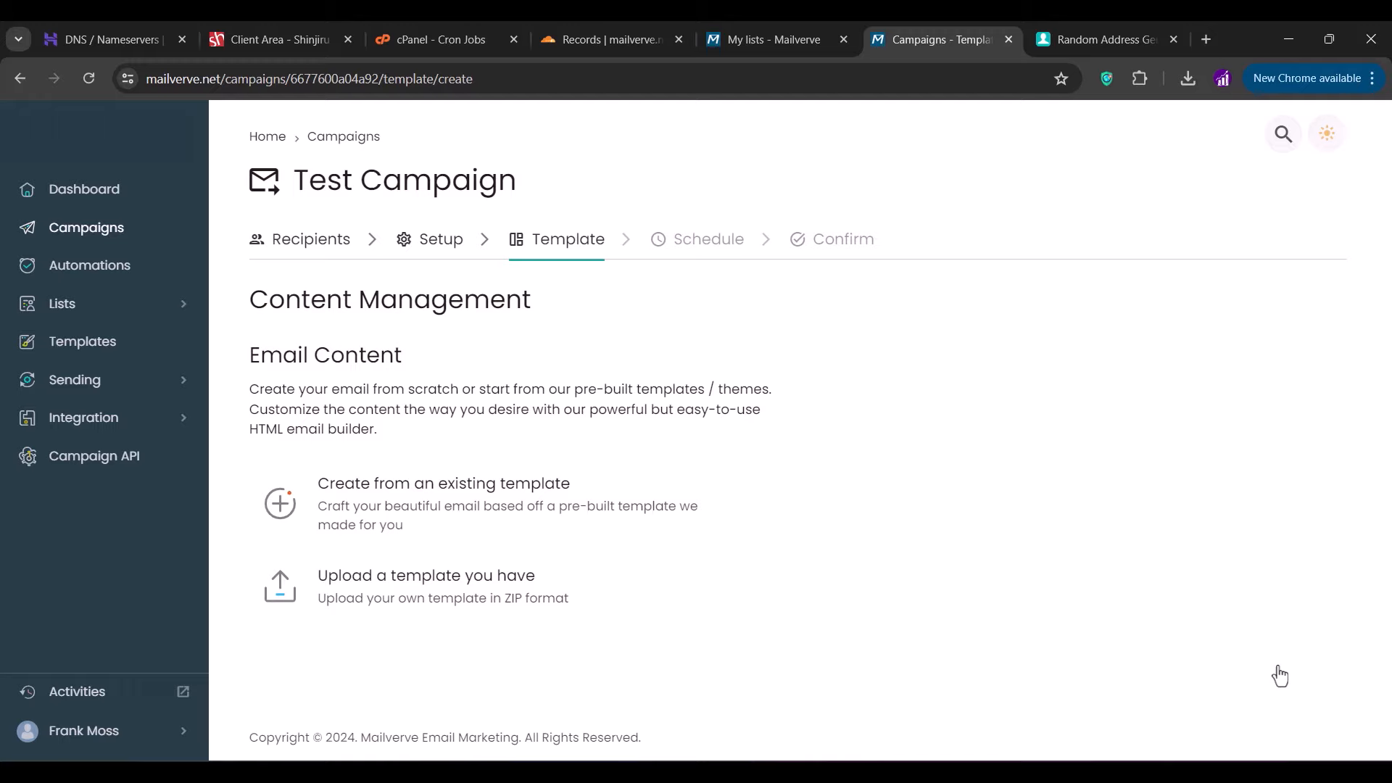
{"action": "left_click", "coordinate": [594, 523]}
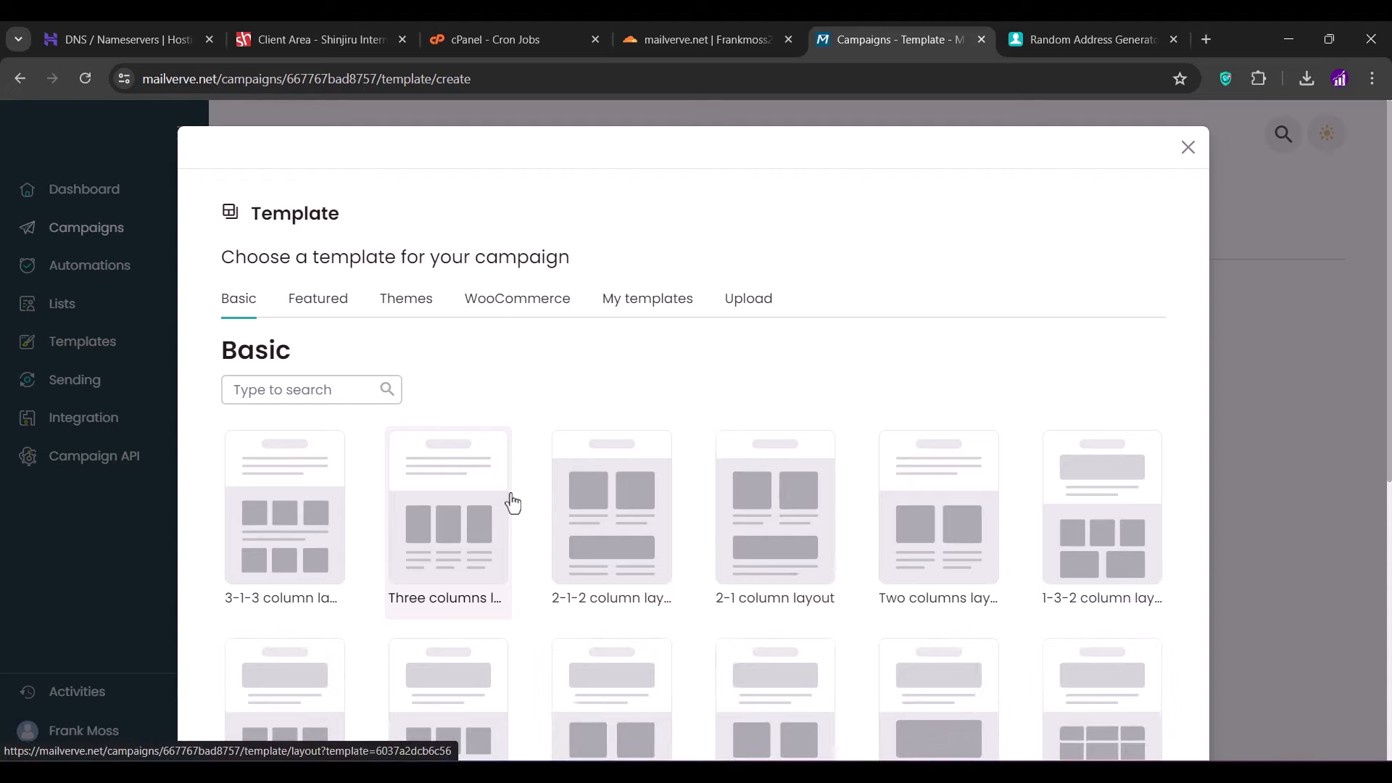
{"action": "scroll", "coordinate": [512, 502], "scroll_direction": "down", "scroll_amount": 4}
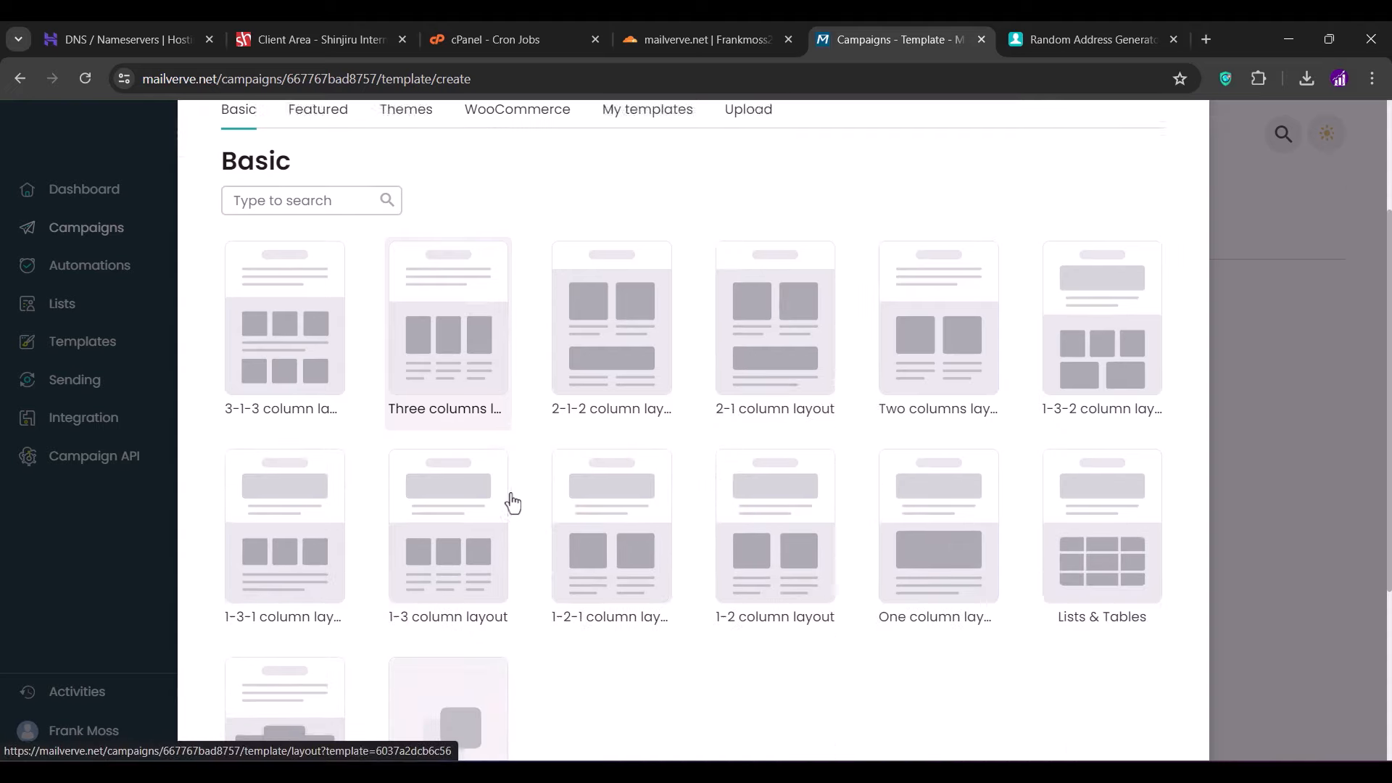
{"action": "scroll", "coordinate": [607, 471], "scroll_direction": "up", "scroll_amount": 2}
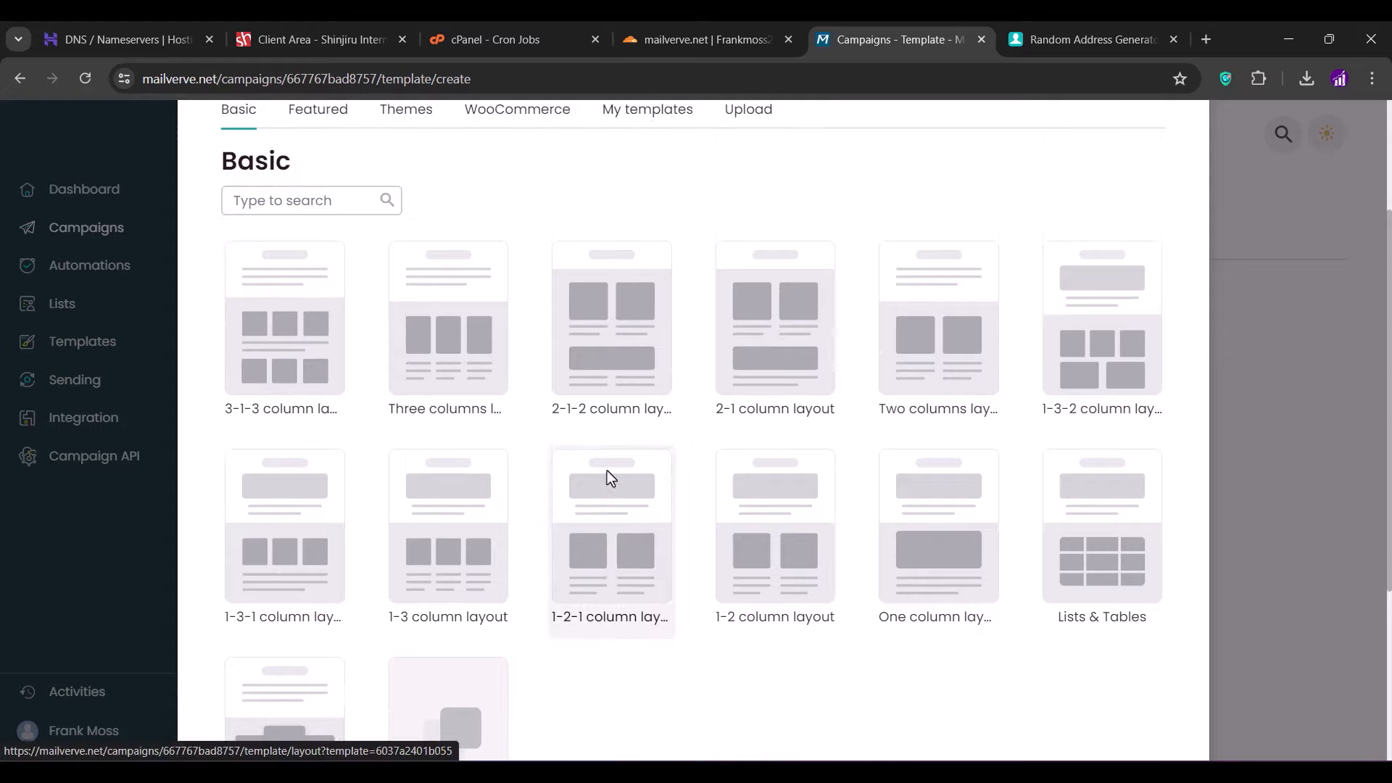
{"action": "left_click", "coordinate": [604, 356]}
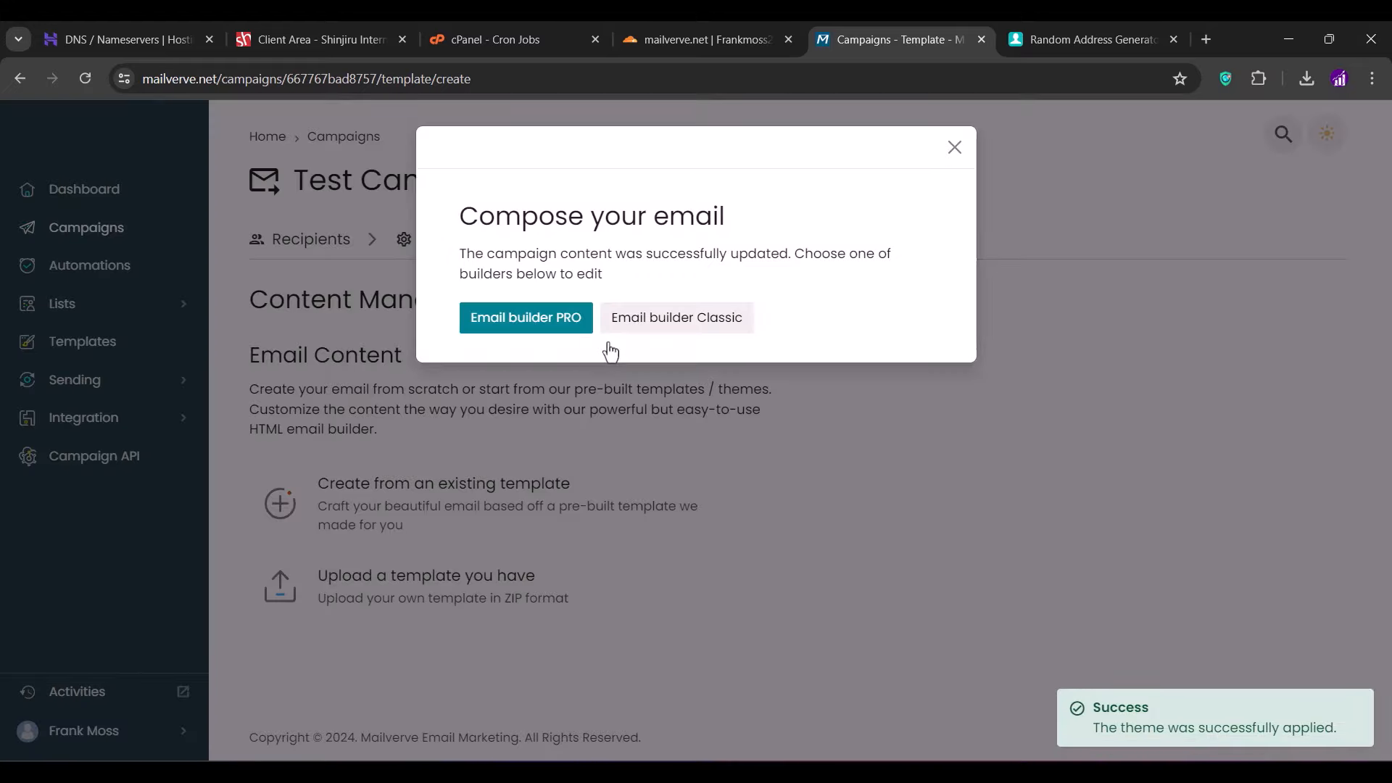
- In Email builder PRO, delete the logo header and the first picture block
{"action": "left_click", "coordinate": [562, 328]}
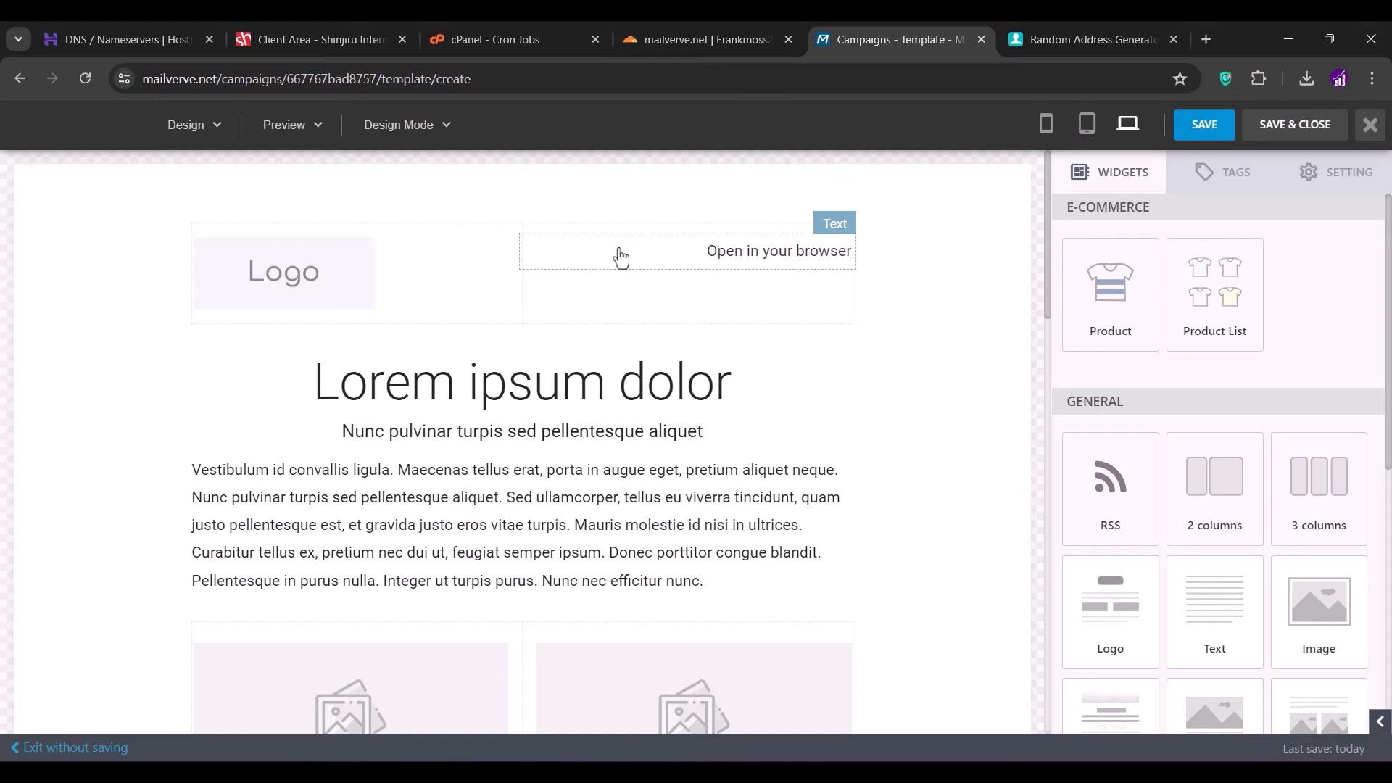
{"action": "left_click", "coordinate": [591, 208]}
{"action": "left_click", "coordinate": [907, 227]}
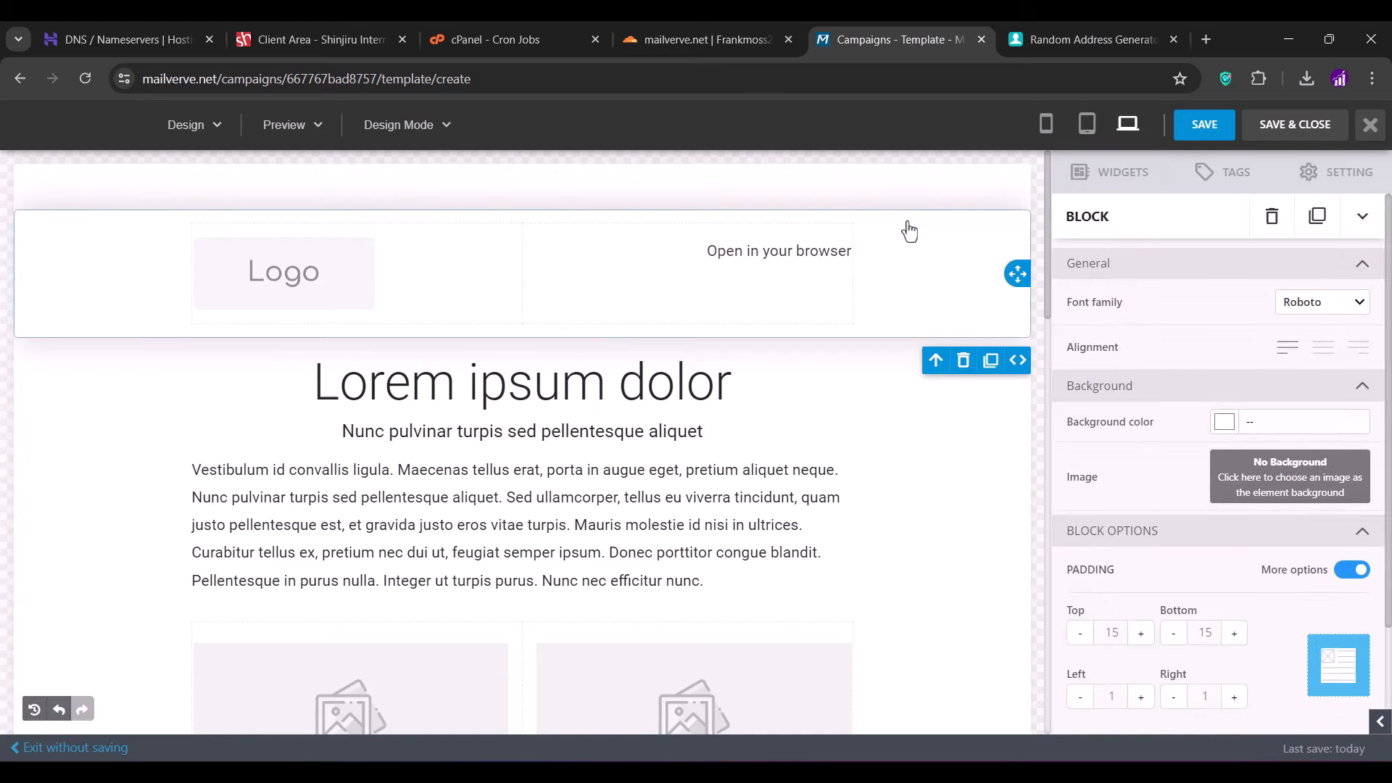
{"action": "left_click", "coordinate": [1274, 225]}
{"action": "left_click", "coordinate": [899, 507]}
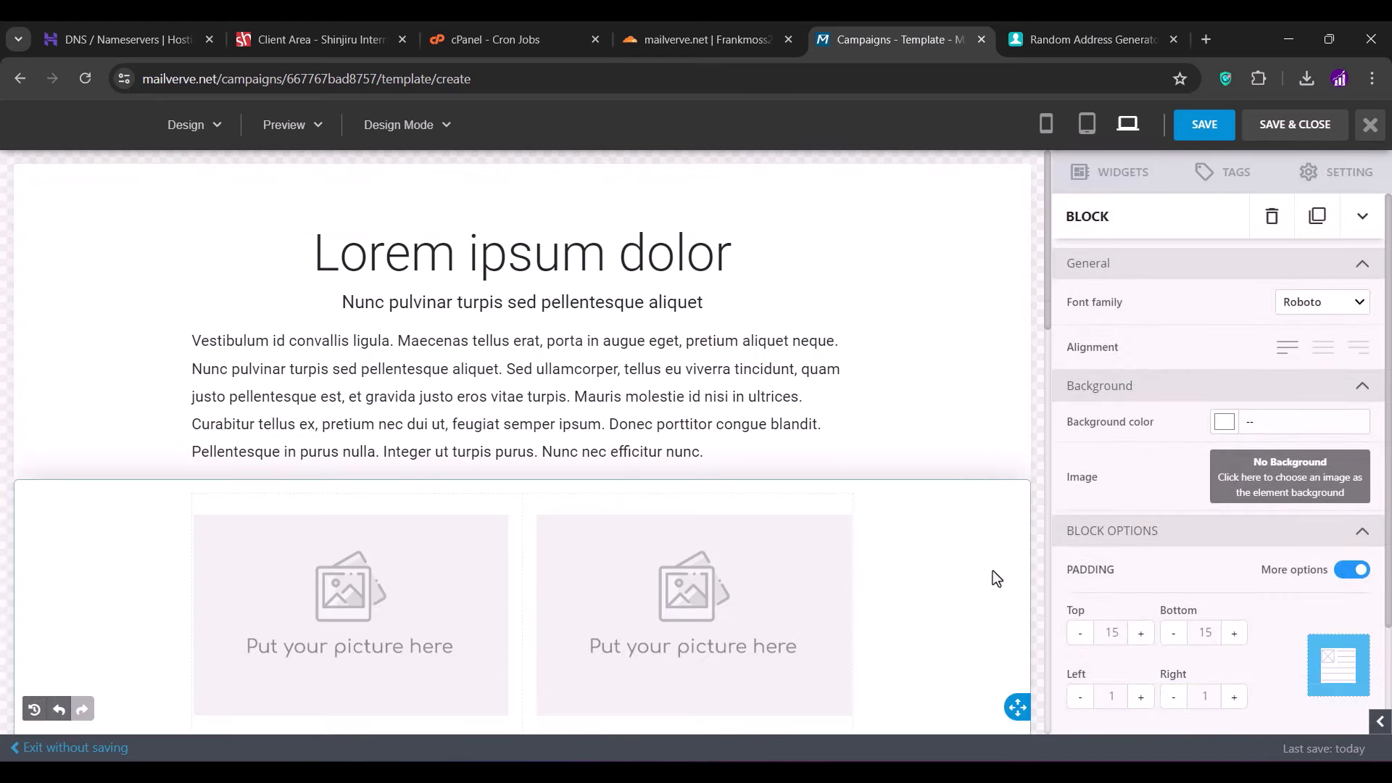
{"action": "left_click", "coordinate": [1277, 226]}
- Delete the single-picture, two-picture and social icons blocks
{"action": "left_click", "coordinate": [968, 549]}
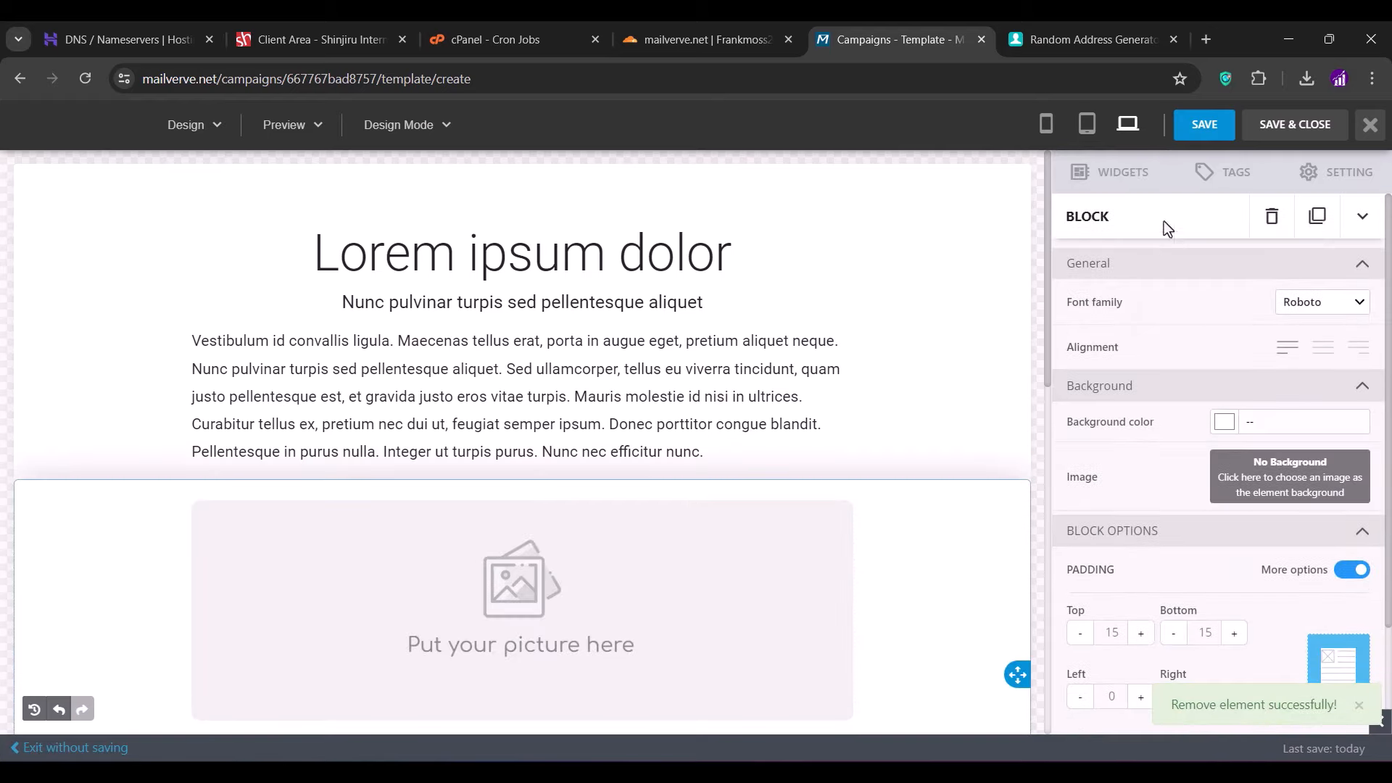
{"action": "left_click", "coordinate": [1282, 221]}
{"action": "left_click", "coordinate": [916, 563]}
{"action": "left_click", "coordinate": [1272, 216]}
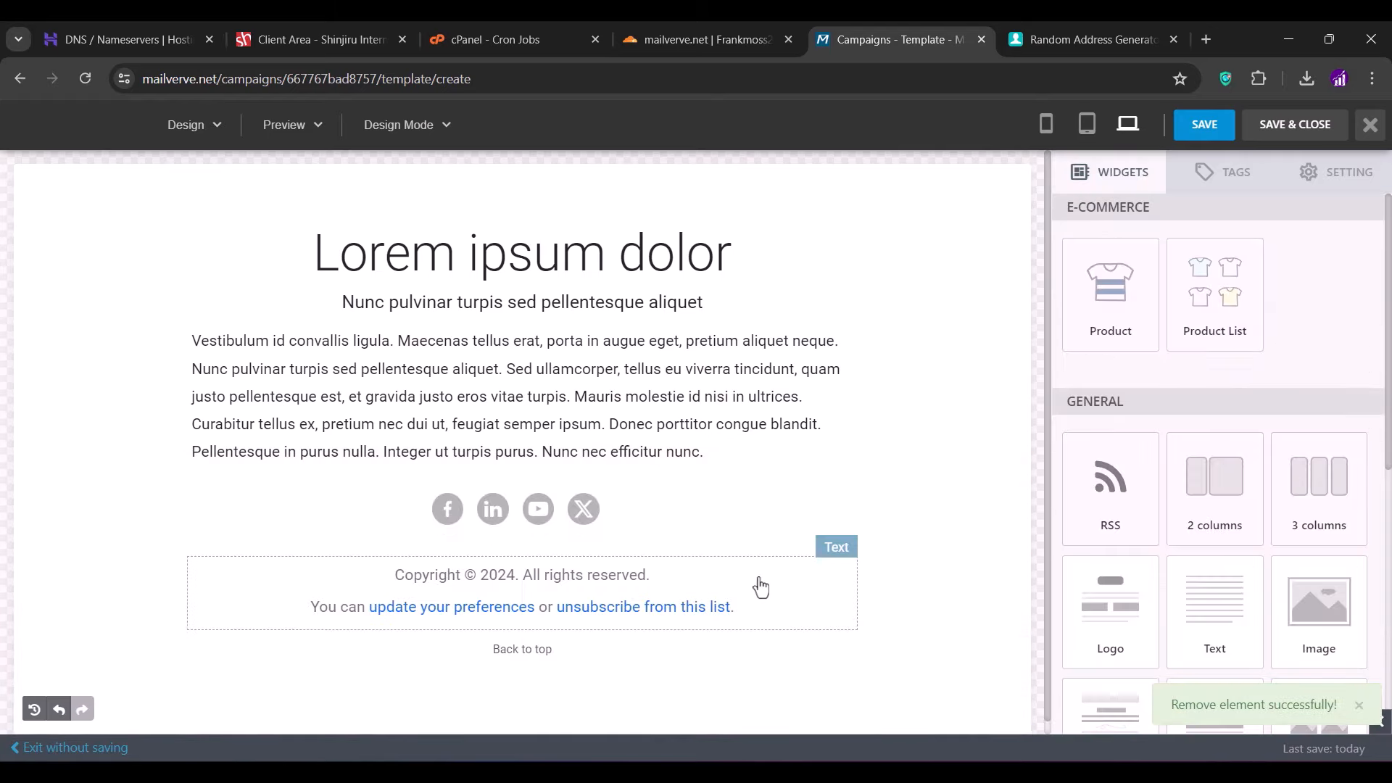
{"action": "left_click", "coordinate": [890, 511]}
{"action": "left_click", "coordinate": [1273, 217]}
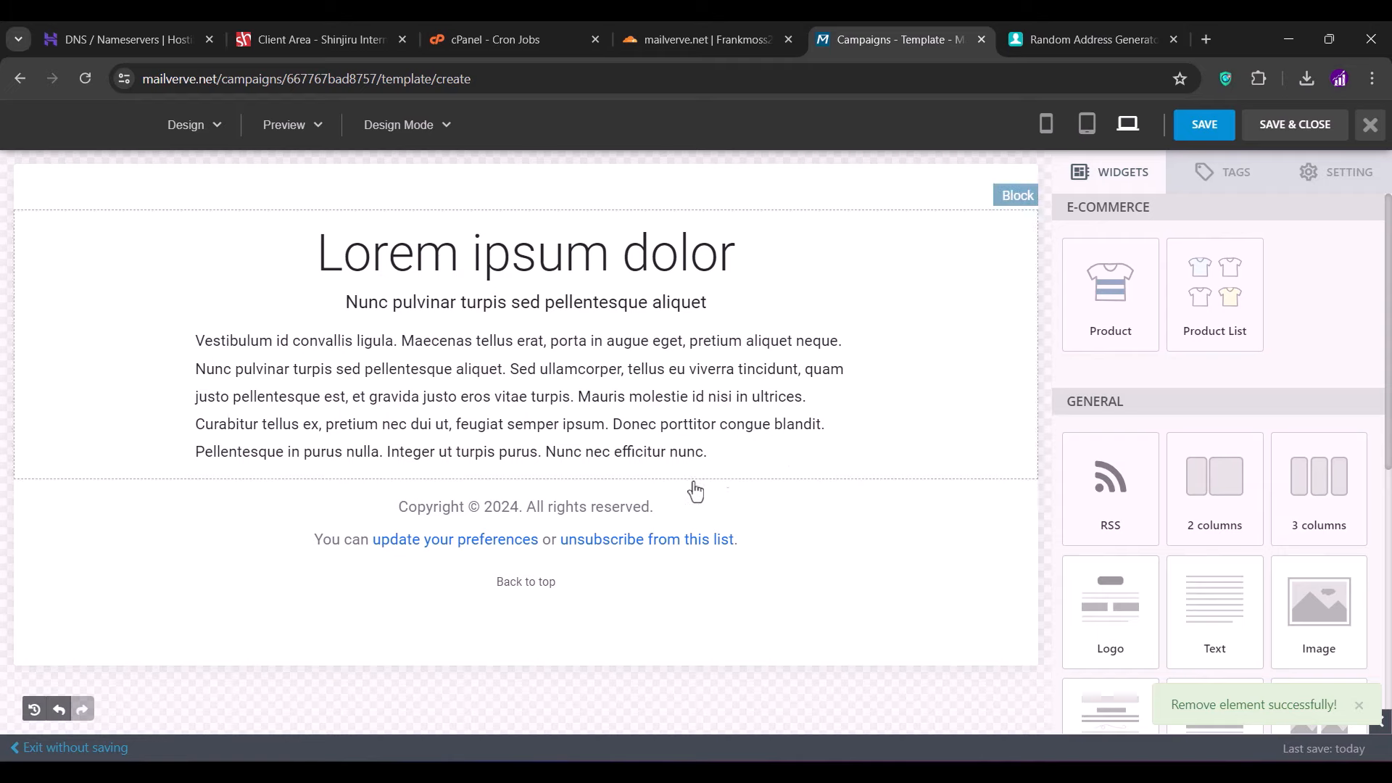
- Remove the copyright line from the footer text, leaving the unsubscribe links
{"action": "left_click", "coordinate": [631, 515]}
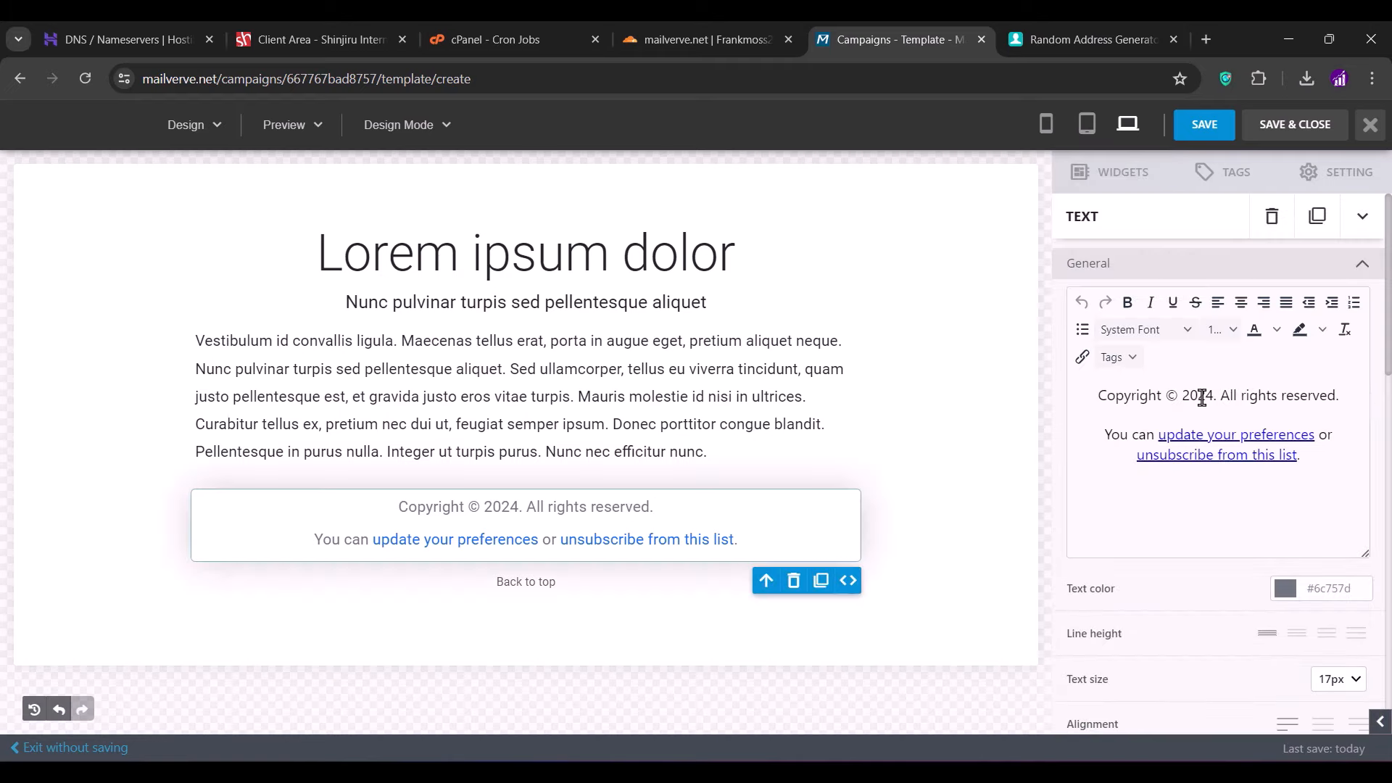
{"action": "left_click_drag", "start_coordinate": [1345, 387], "coordinate": [1087, 394]}
{"action": "key", "text": "BackSpace"}
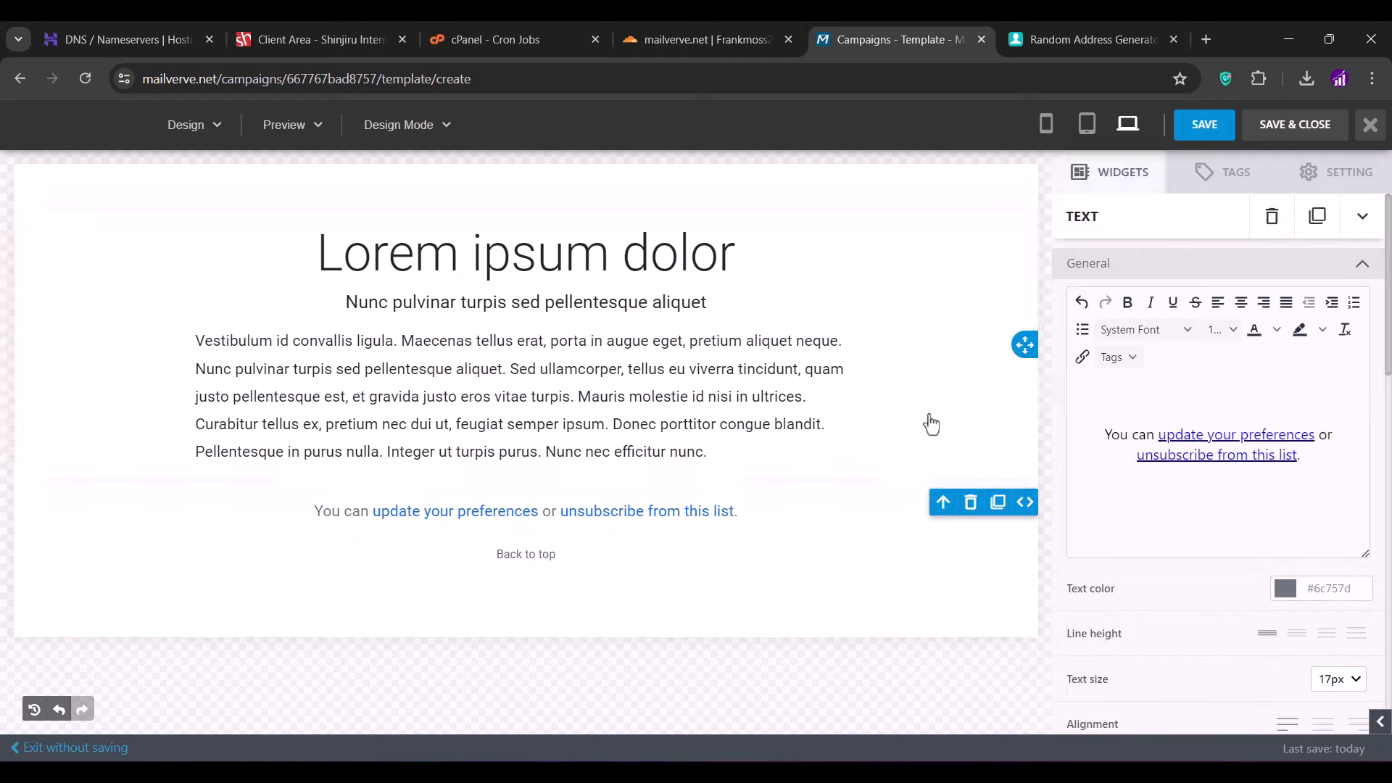
{"action": "left_click", "coordinate": [930, 419]}
{"action": "left_click", "coordinate": [740, 379]}
- Replace the placeholder paragraph with a thank-you message, a 'Contact Telegram' line and the Telegram handle
{"action": "left_click", "coordinate": [1199, 457]}
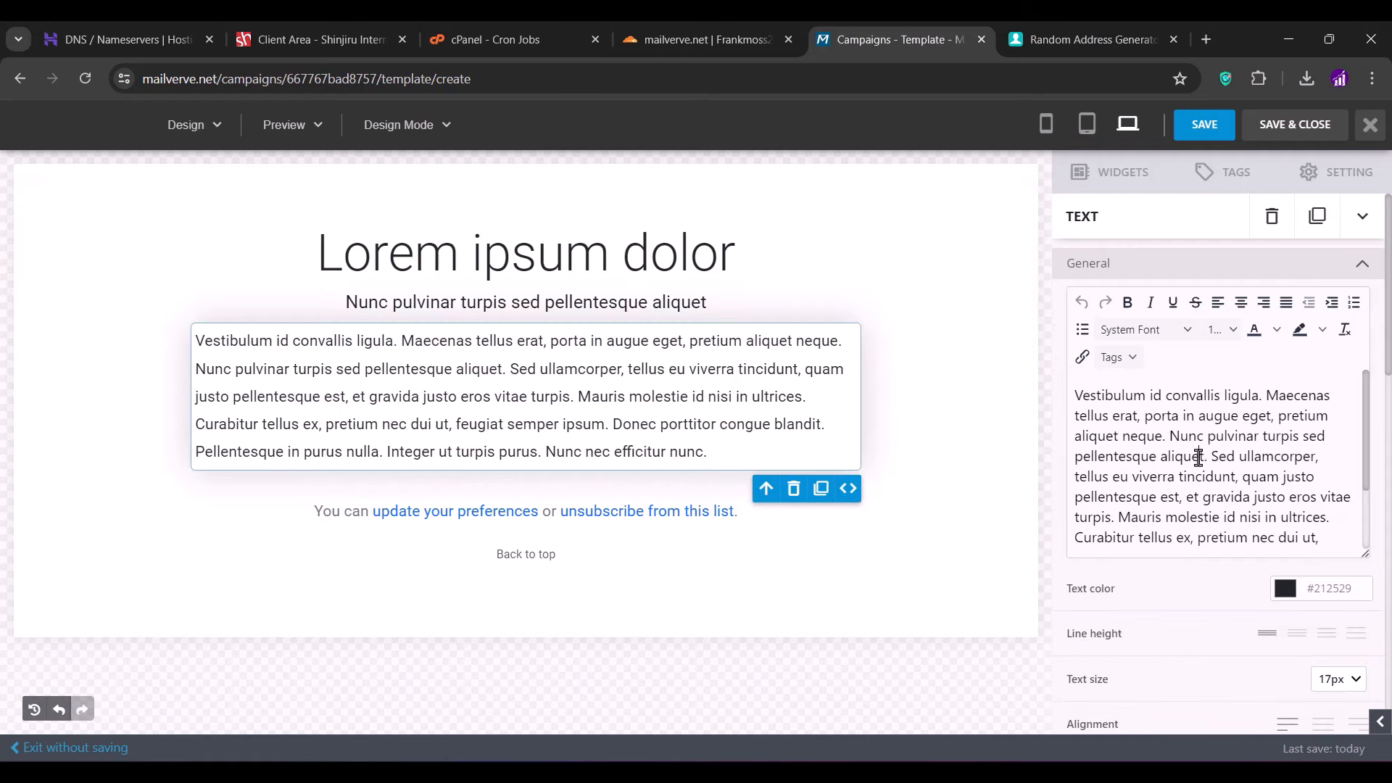
{"action": "key", "text": "ctrl+a"}
{"action": "type", "text": "Thank you for watching, we a"}
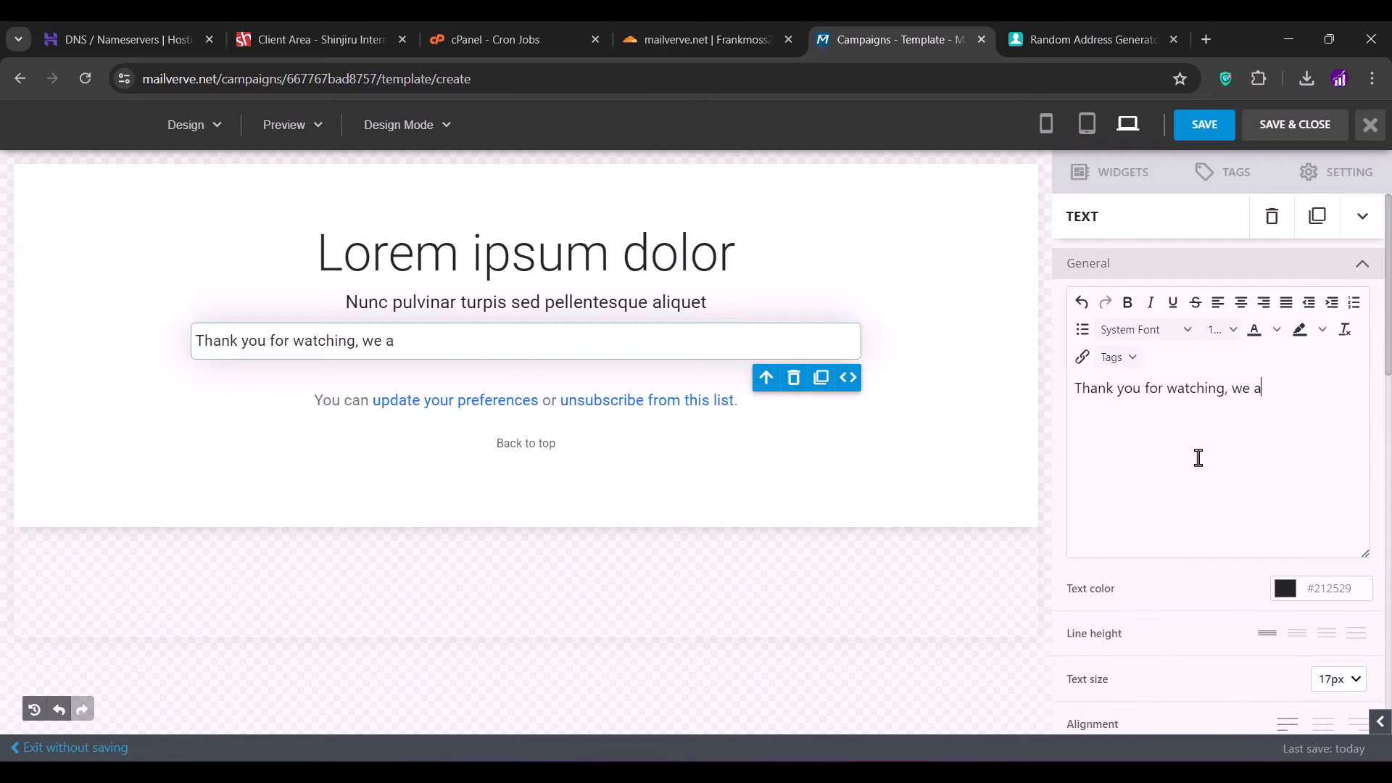
{"action": "type", "text": "re almost done with the video. Kin"}
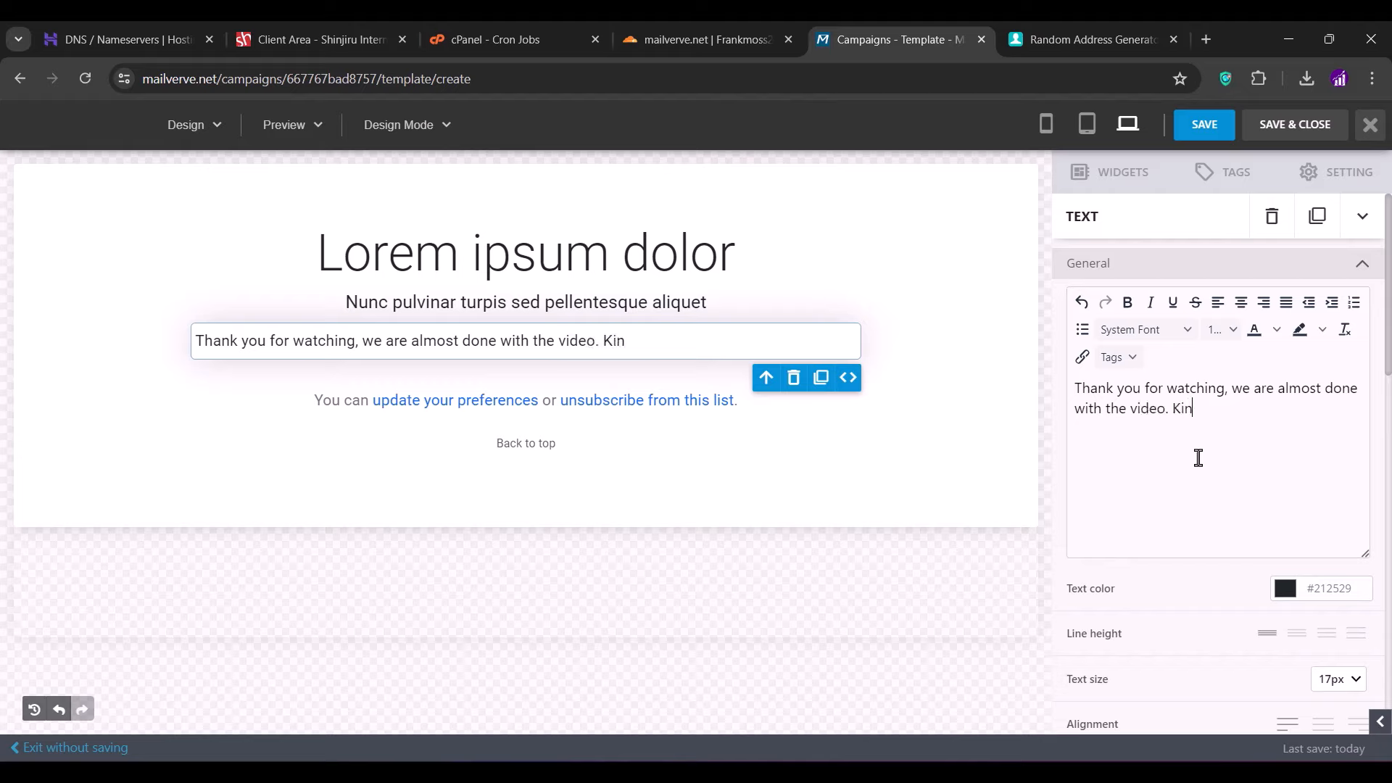
{"action": "type", "text": "dly subscribe for "}
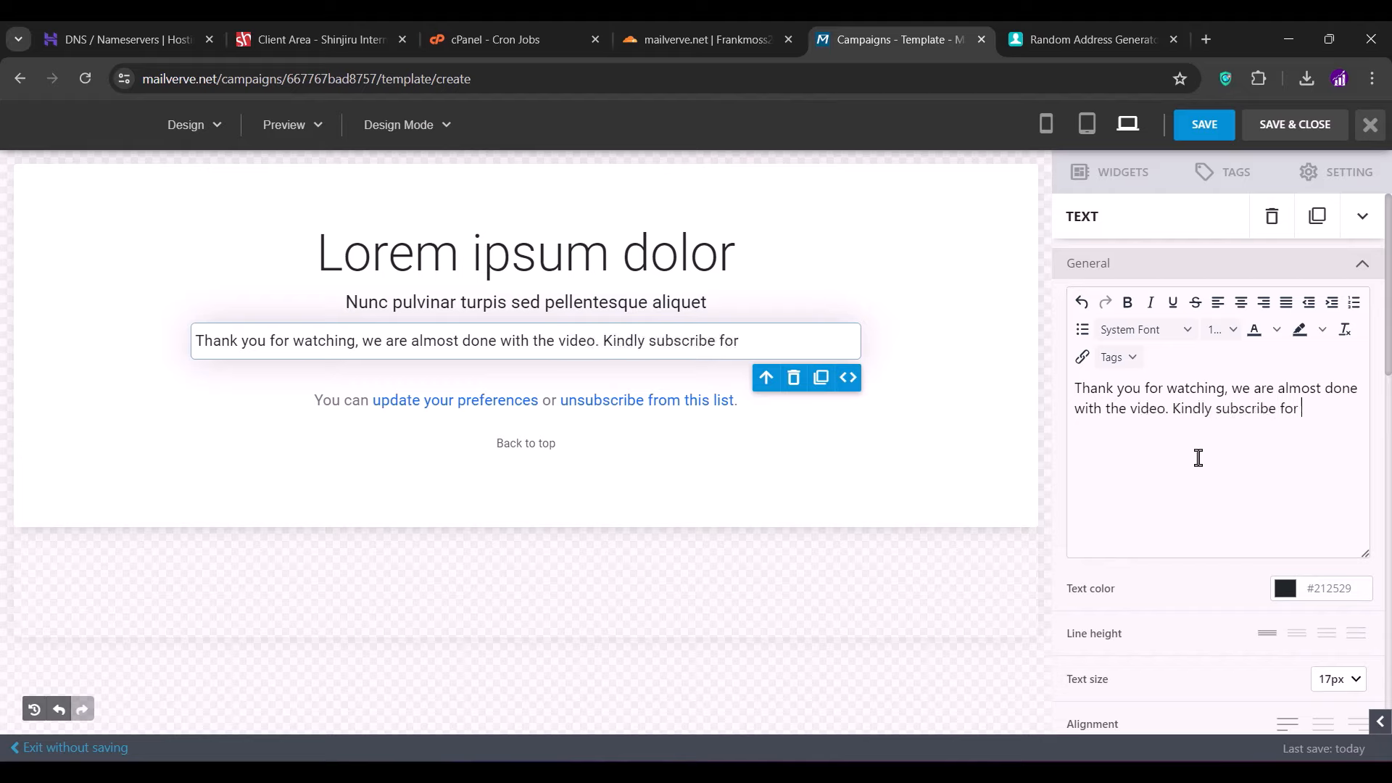
{"action": "type", "text": "my upcoming videos on how"}
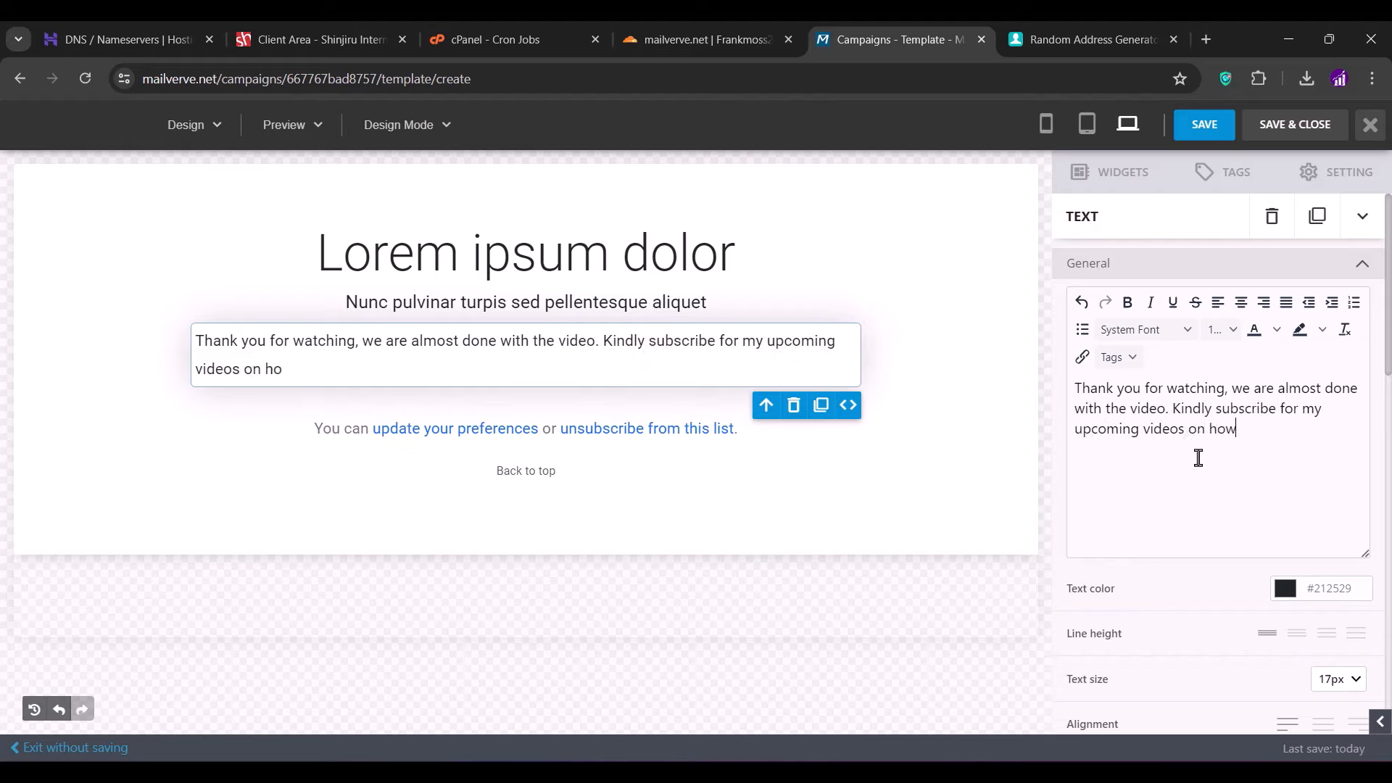
{"action": "type", "text": " to send bulk emails with the "}
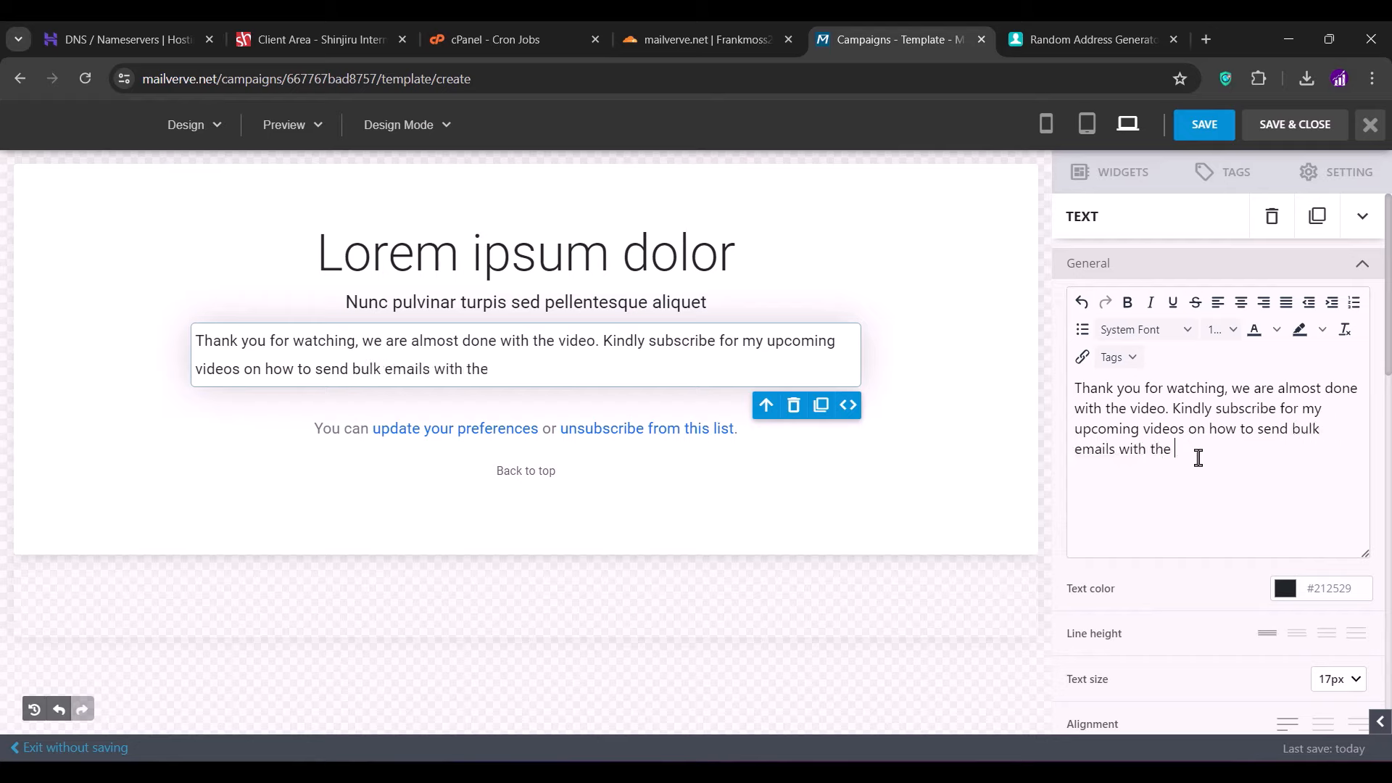
{"action": "type", "text": "email marketing application w"}
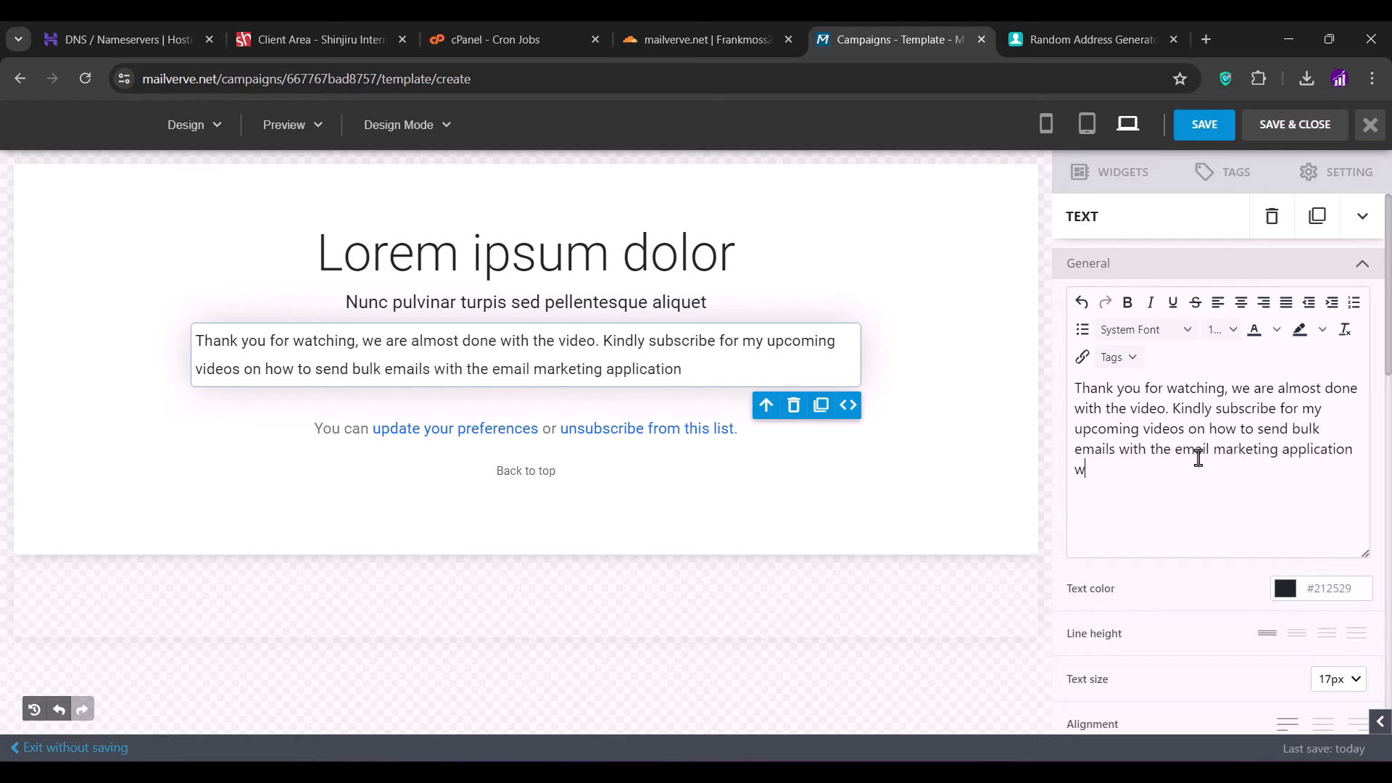
{"action": "type", "text": "e just created. Subscribe and stay tuned"}
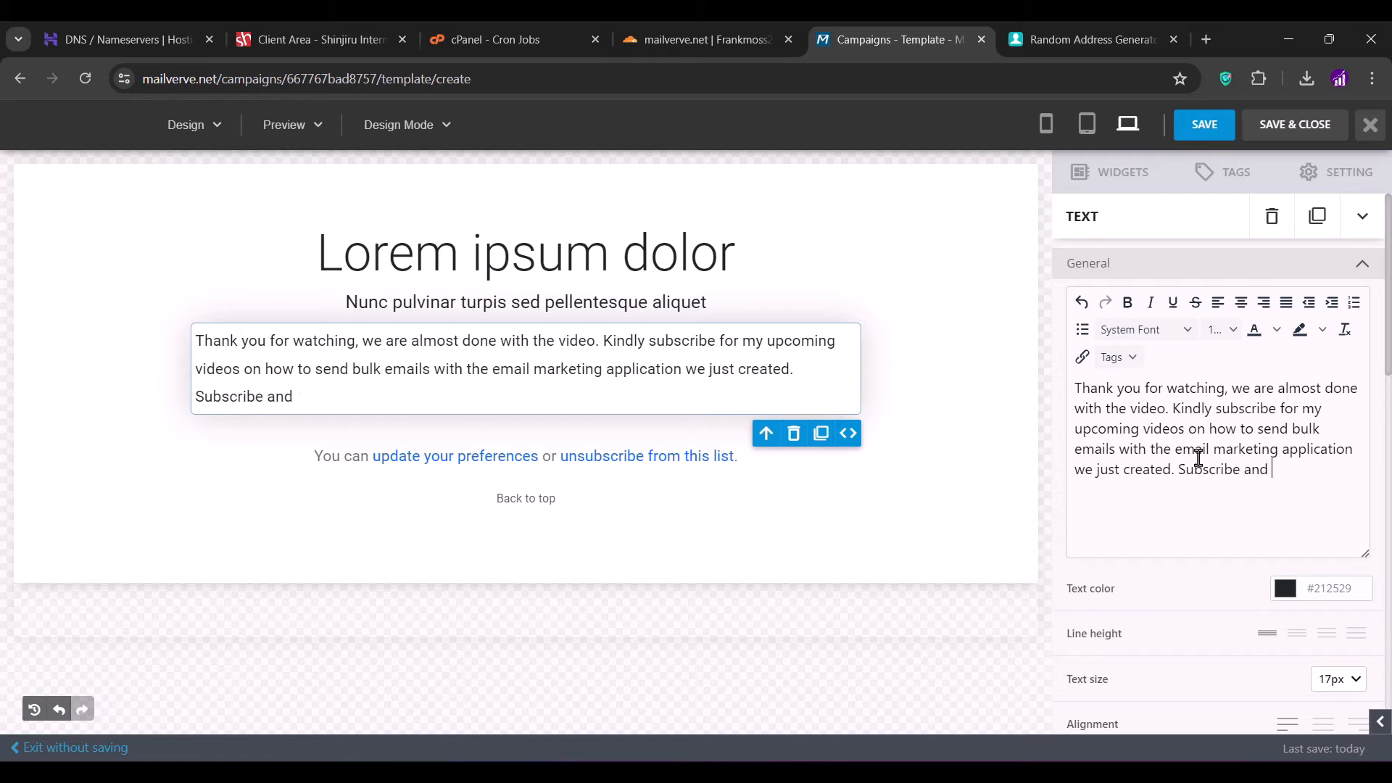
{"action": "key", "text": "Return"}
{"action": "key", "text": "Return"}
{"action": "type", "text": "Contact"}
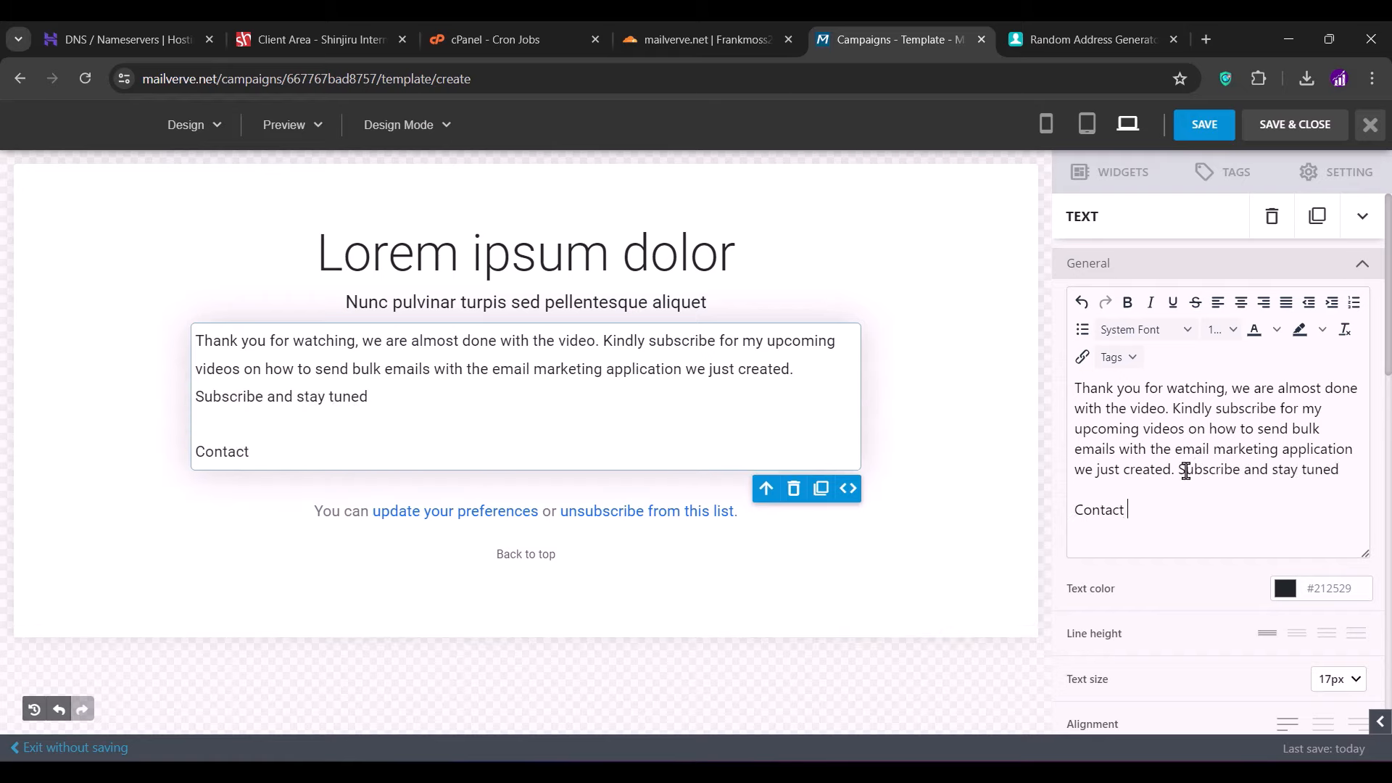
{"action": "type", "text": " Telegram"}
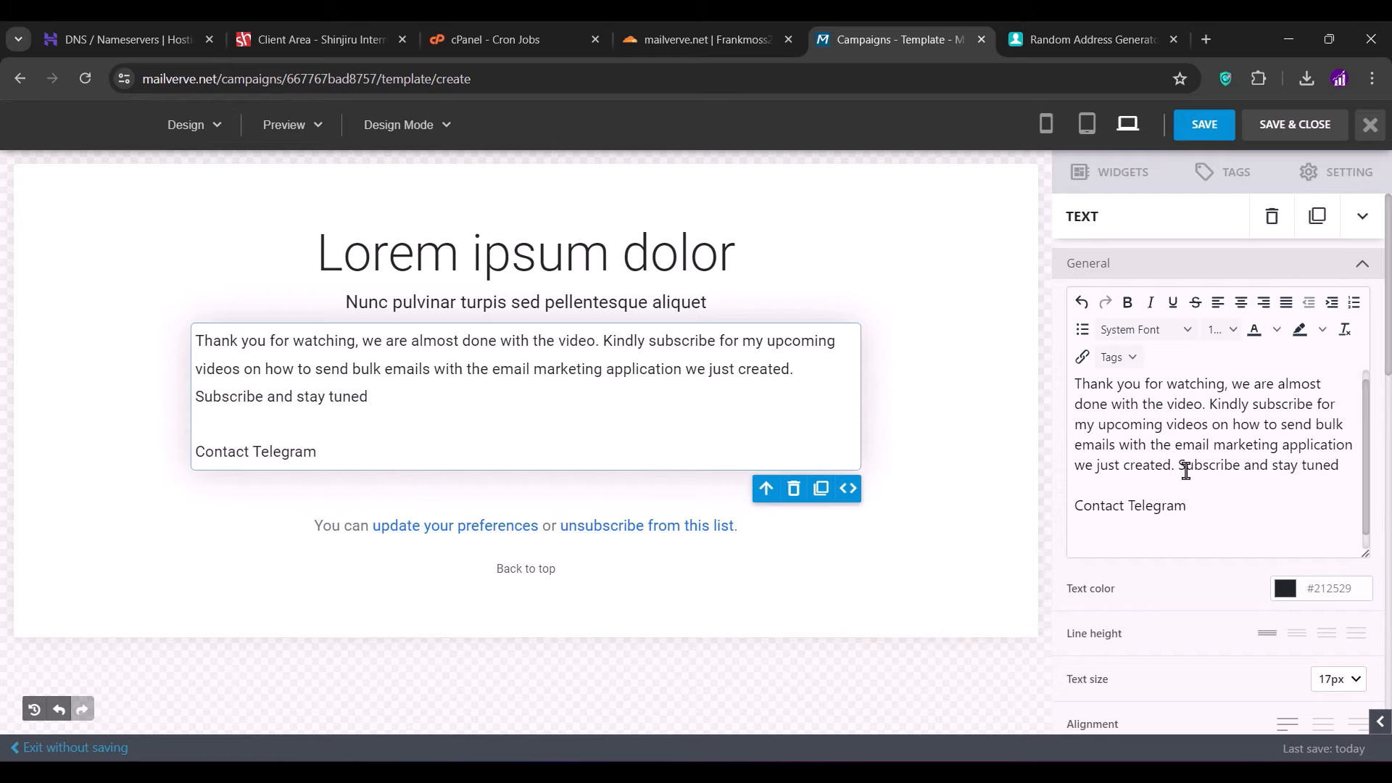
{"action": "key", "text": "Return"}
{"action": "key", "text": "Return"}
{"action": "type", "text": ">> @frank_moss"}
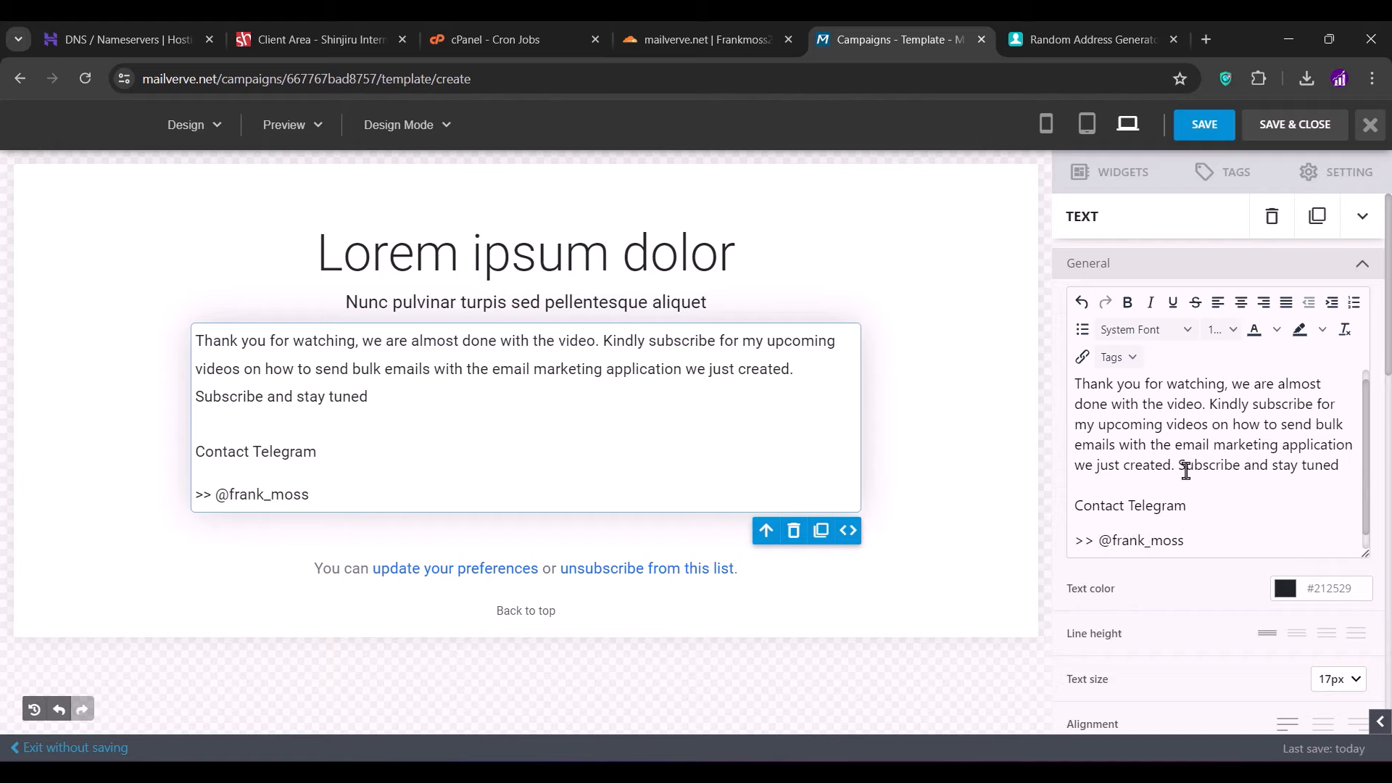
- Delete the Lorem ipsum dolor heading and its subheading
{"action": "left_click", "coordinate": [1010, 426]}
{"action": "left_click", "coordinate": [848, 280]}
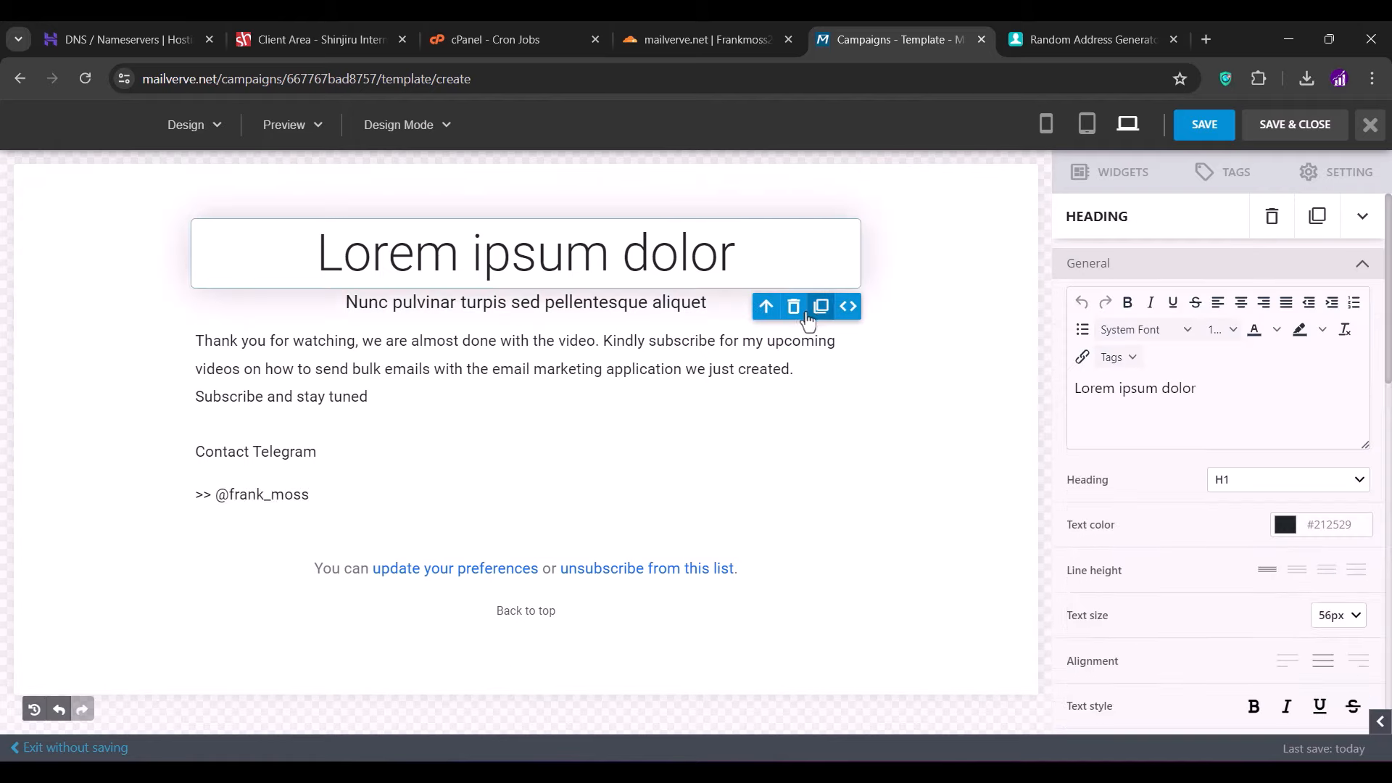
{"action": "left_click", "coordinate": [793, 306]}
{"action": "left_click", "coordinate": [696, 239]}
{"action": "left_click", "coordinate": [793, 271]}
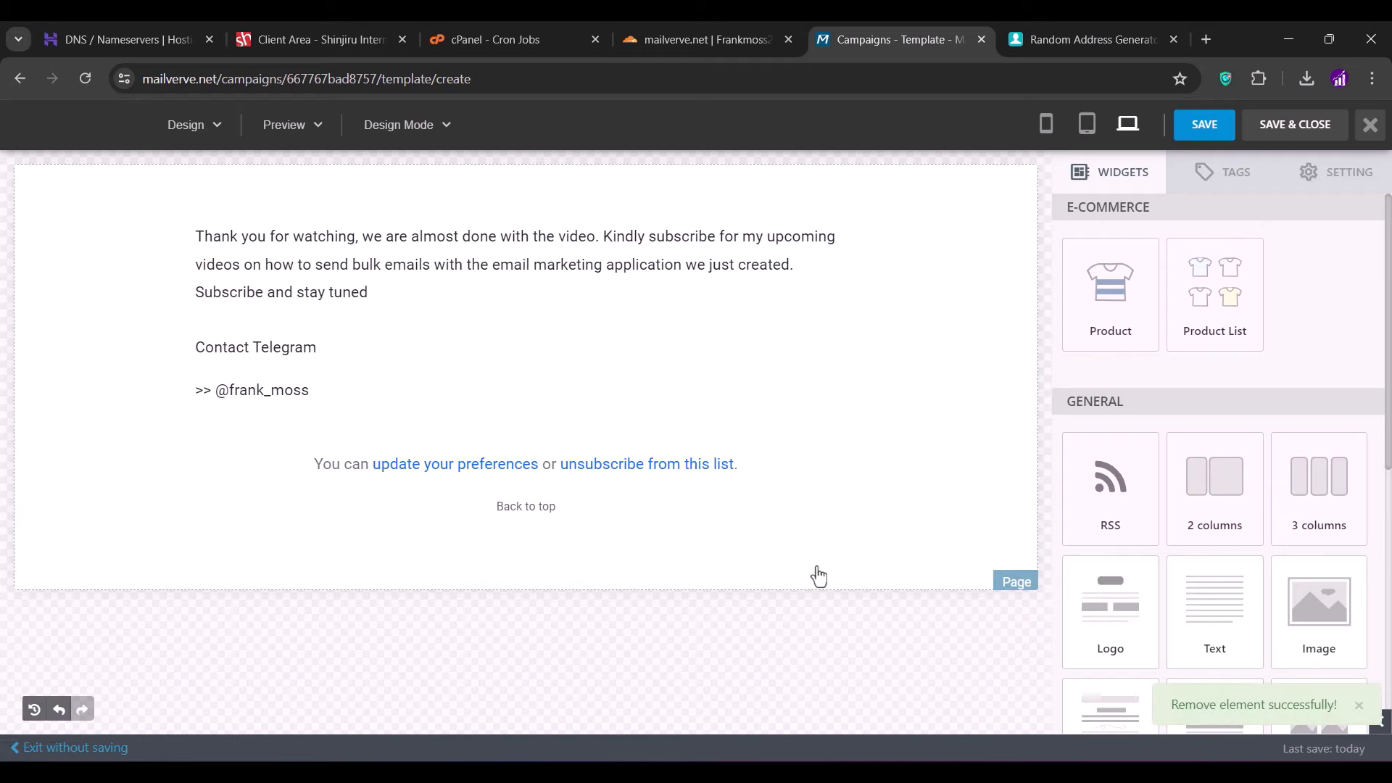
- Preview the email at tablet and mobile widths, then save the template
{"action": "left_click", "coordinate": [1089, 127]}
{"action": "left_click", "coordinate": [1049, 127]}
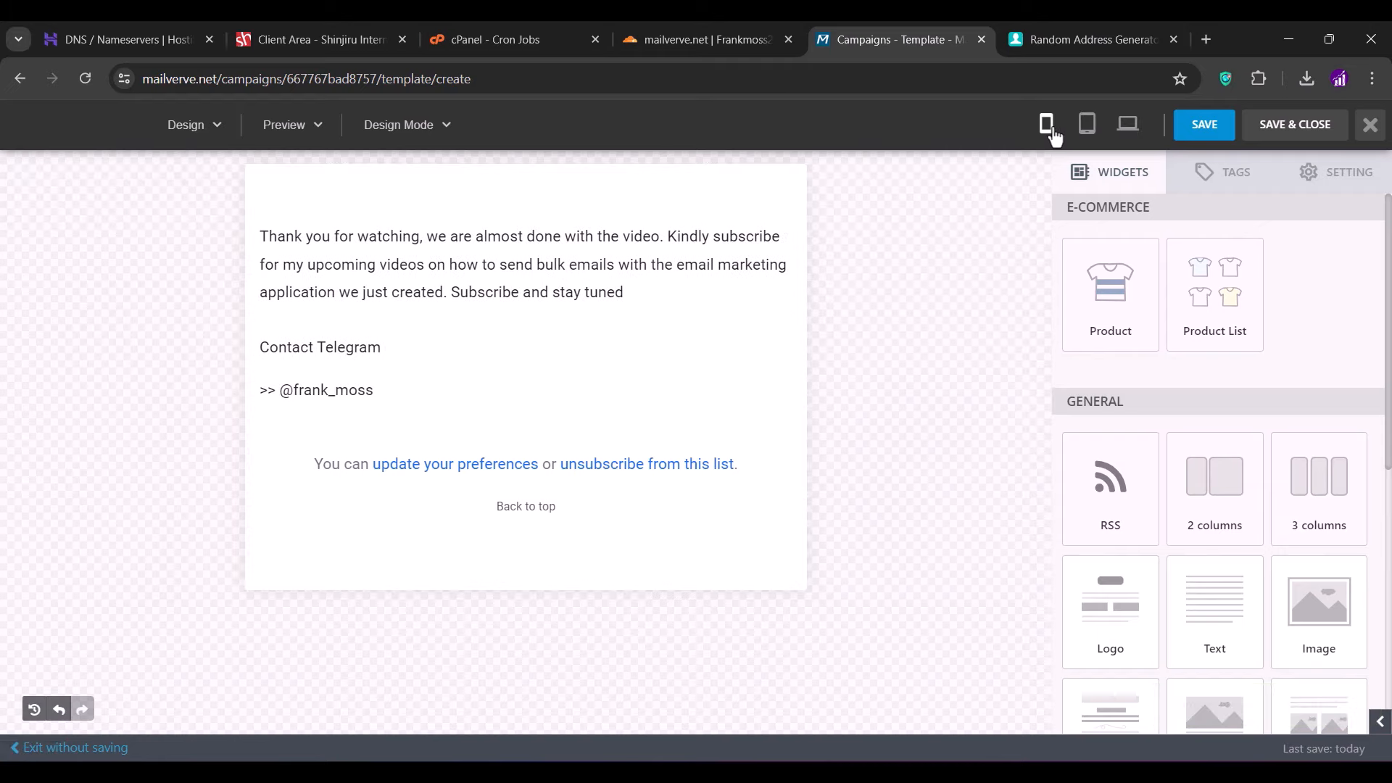
{"action": "left_click", "coordinate": [1205, 128]}
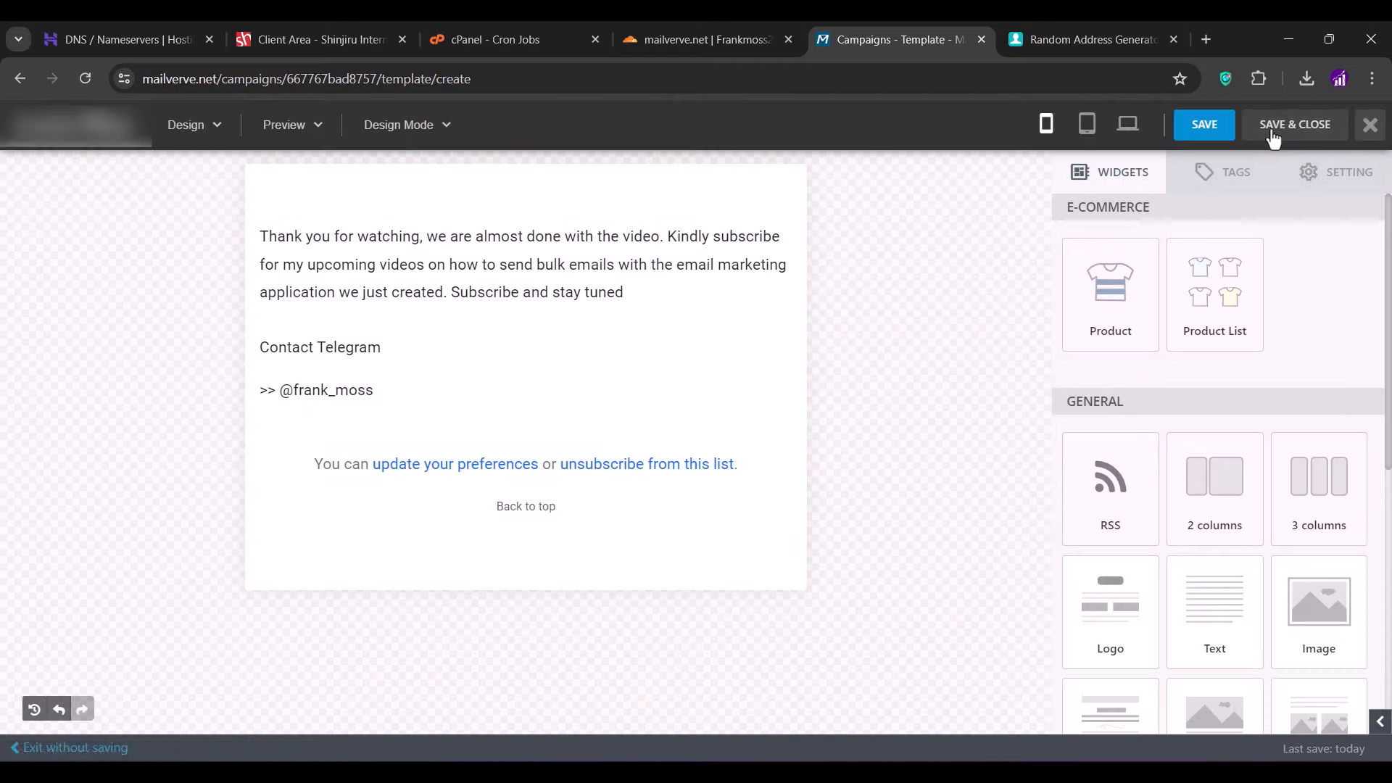
{"action": "left_click", "coordinate": [1274, 129]}
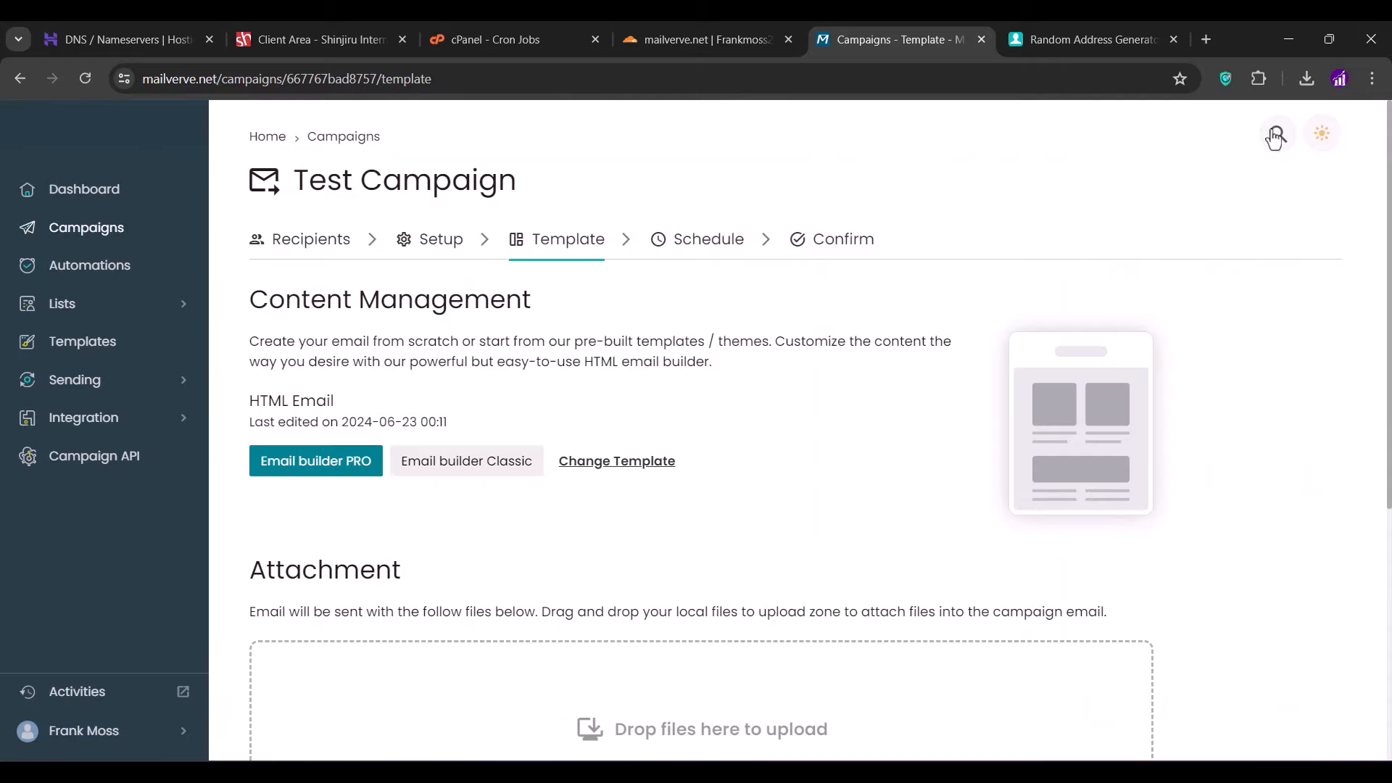
- Schedule Test Campaign to send immediately
{"action": "scroll", "coordinate": [959, 335], "scroll_direction": "down", "scroll_amount": 6}
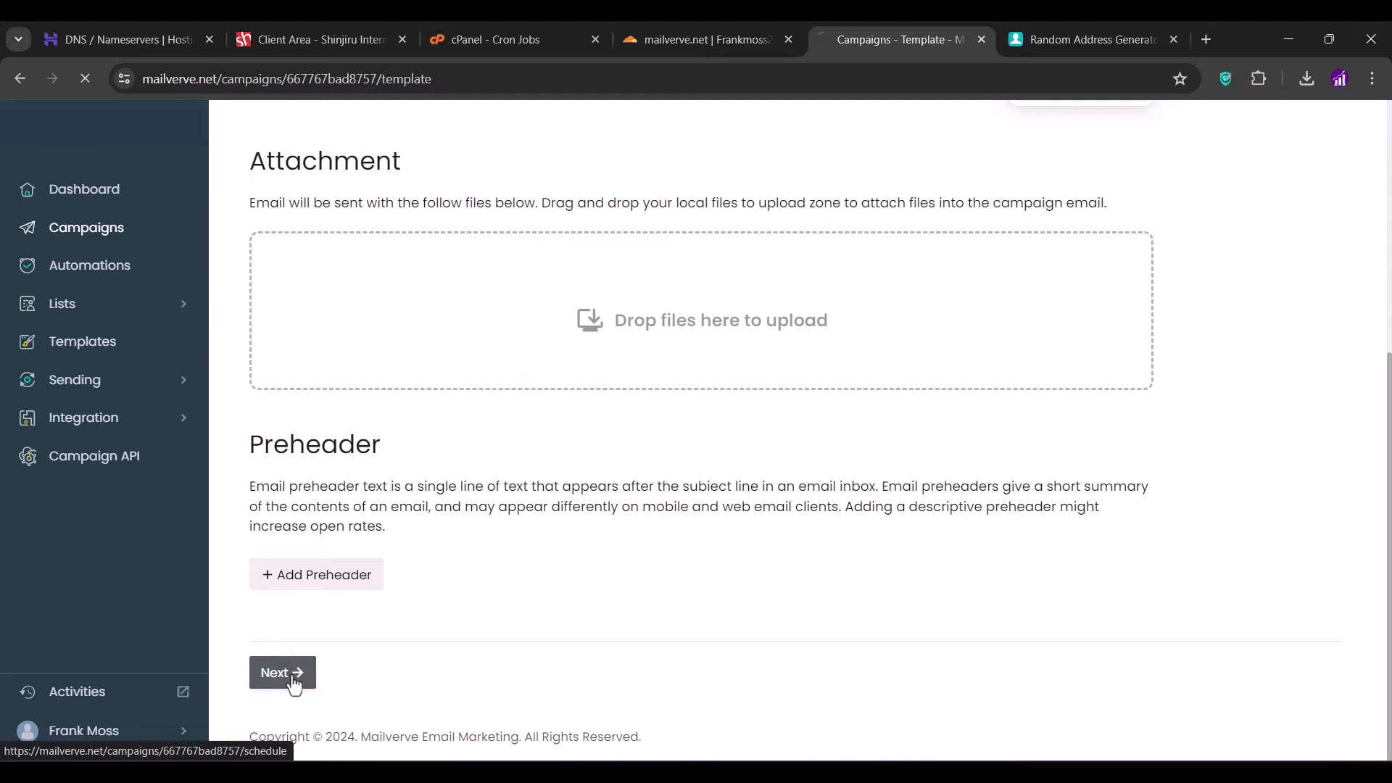
{"action": "left_click", "coordinate": [313, 674]}
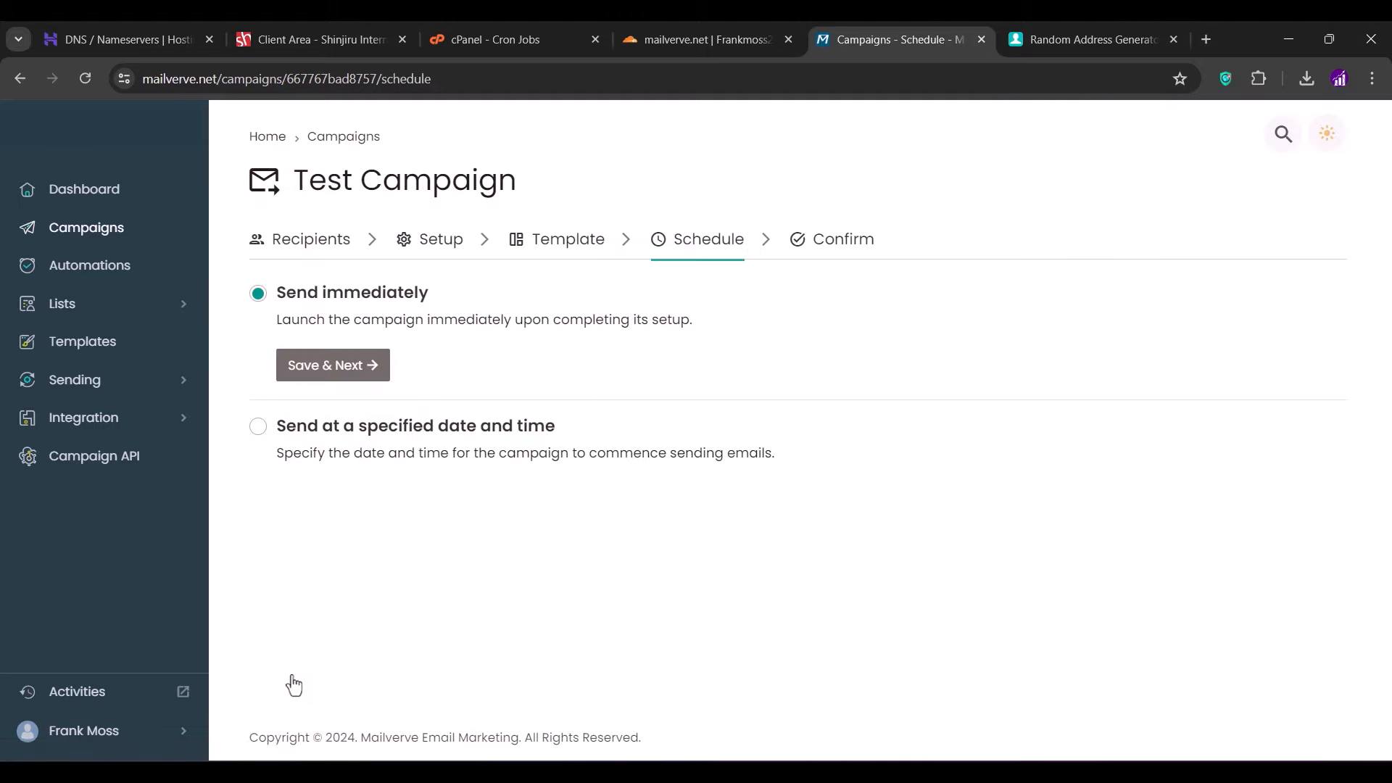
{"action": "left_click", "coordinate": [259, 427]}
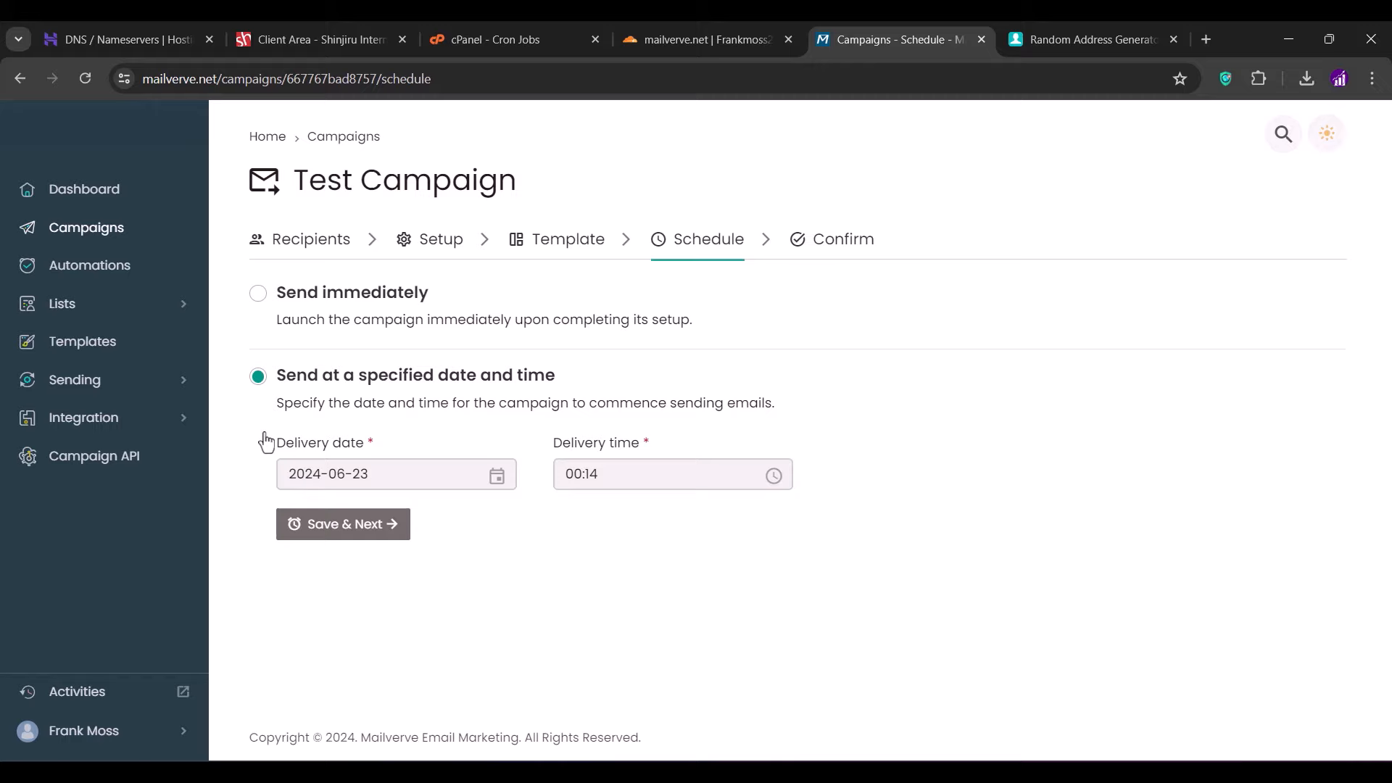
{"action": "left_click", "coordinate": [258, 294]}
{"action": "left_click_drag", "start_coordinate": [271, 448], "coordinate": [267, 429]}
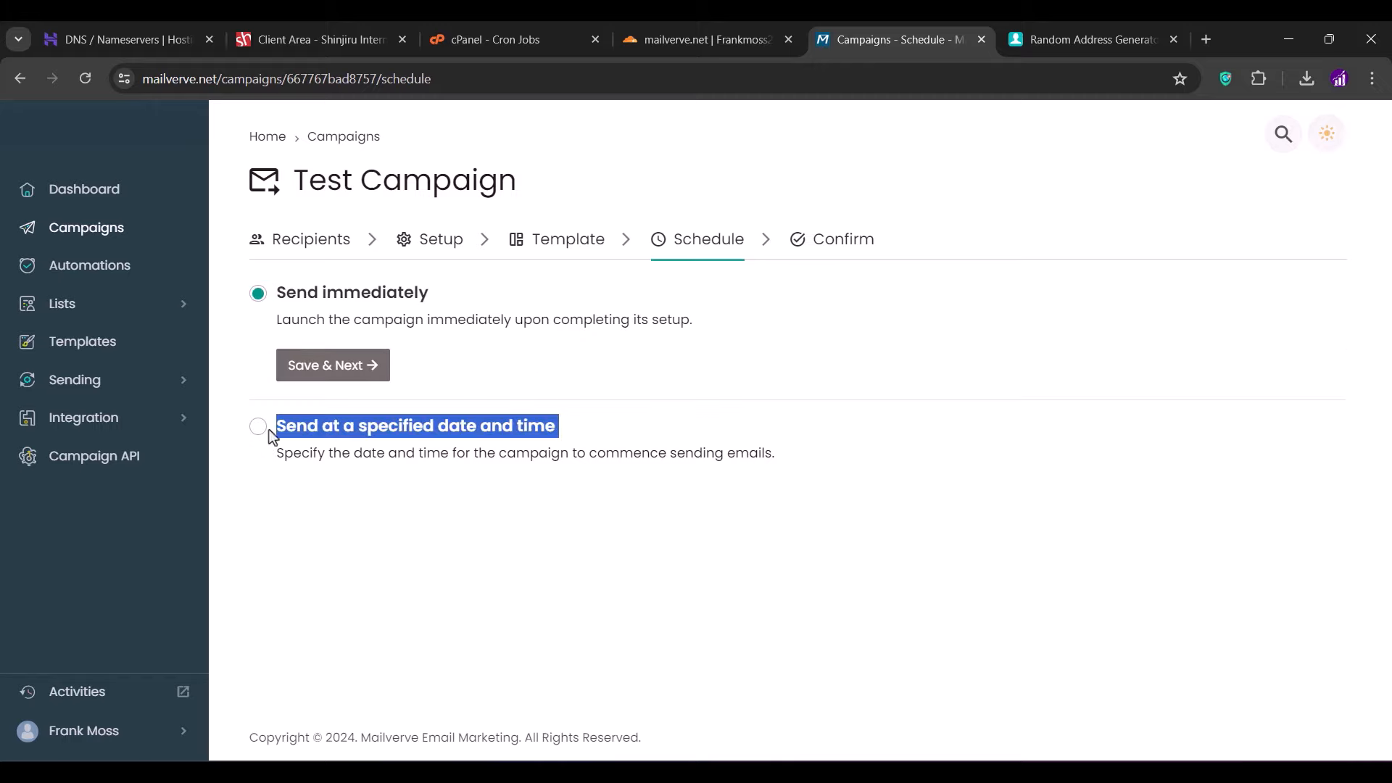
{"action": "left_click", "coordinate": [259, 296]}
{"action": "left_click", "coordinate": [314, 368]}
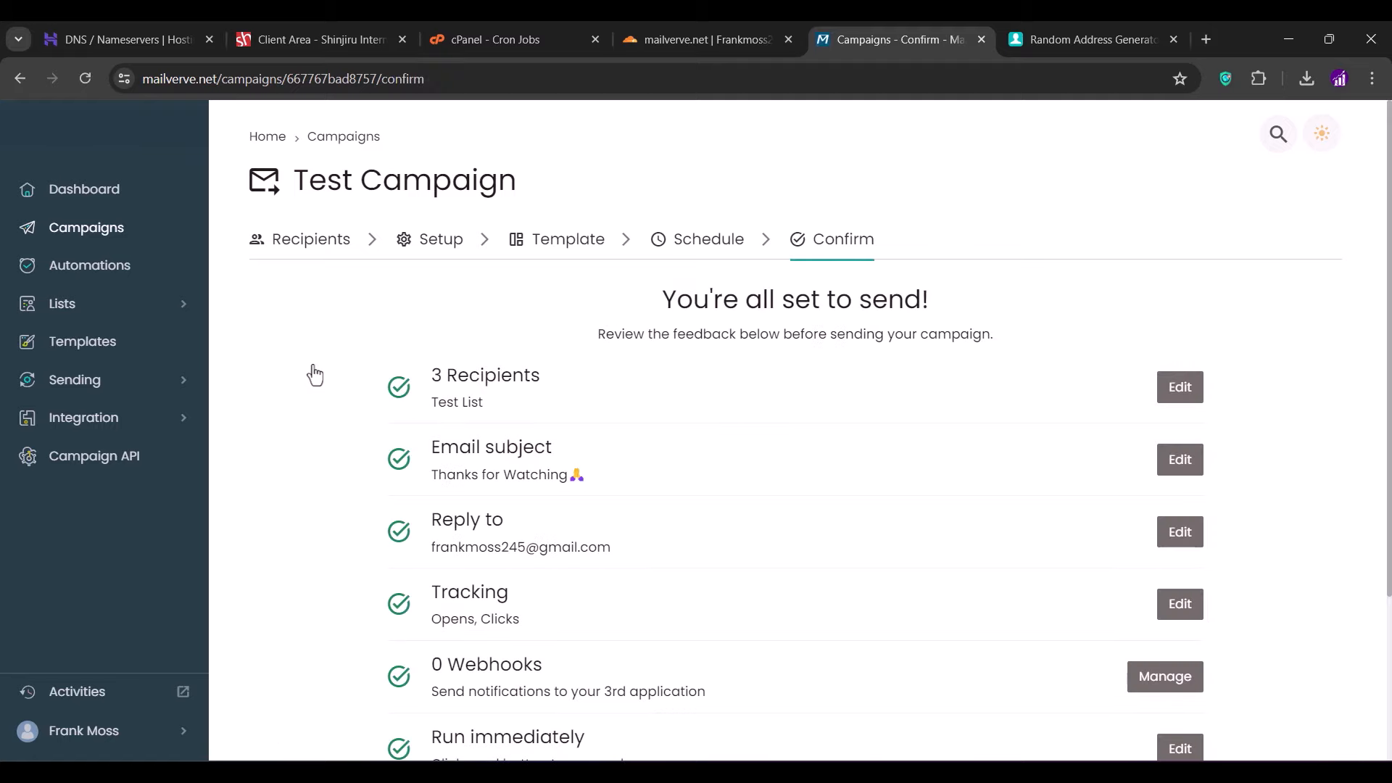
- Confirm Test Campaign on the Confirm page and start sending it
{"action": "scroll", "coordinate": [314, 375], "scroll_direction": "down", "scroll_amount": 2}
{"action": "scroll", "coordinate": [314, 375], "scroll_direction": "down", "scroll_amount": 1}
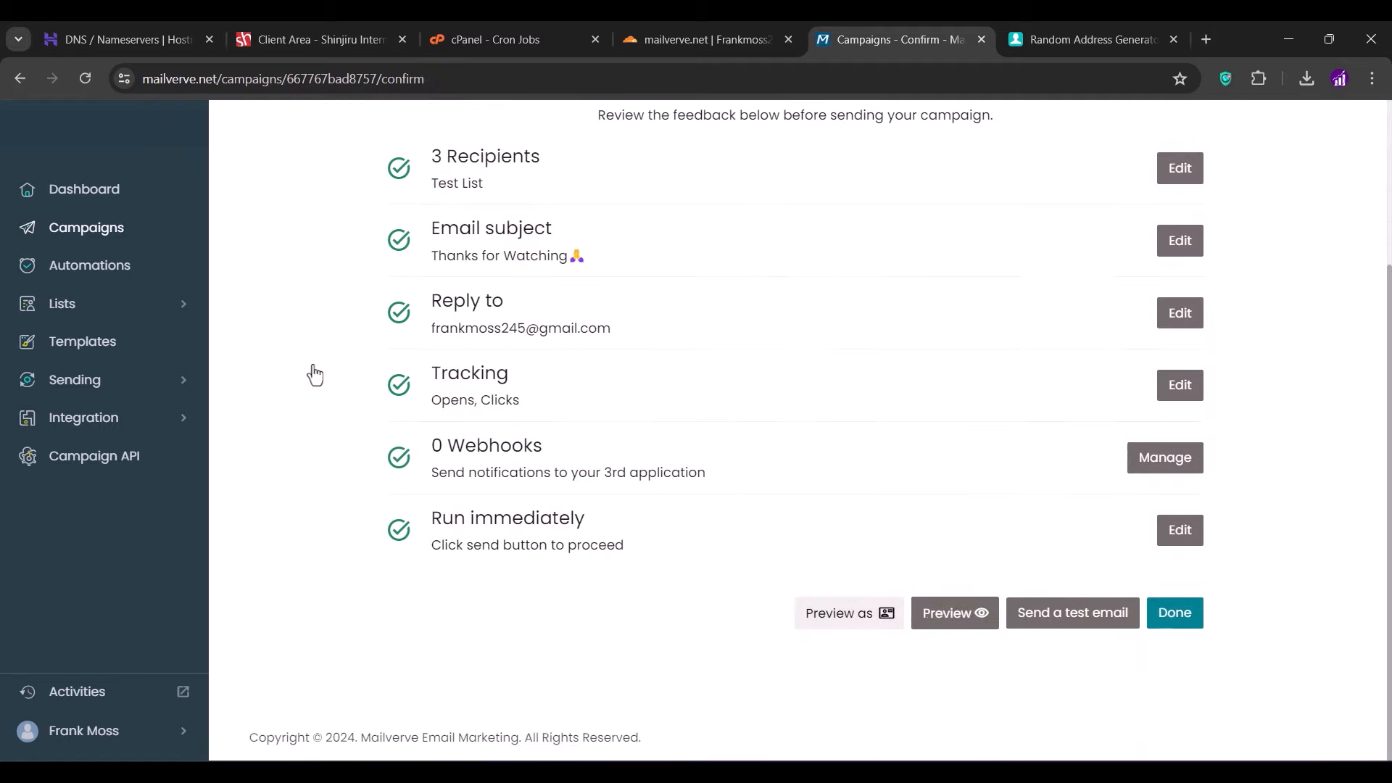
{"action": "left_click", "coordinate": [1174, 617]}
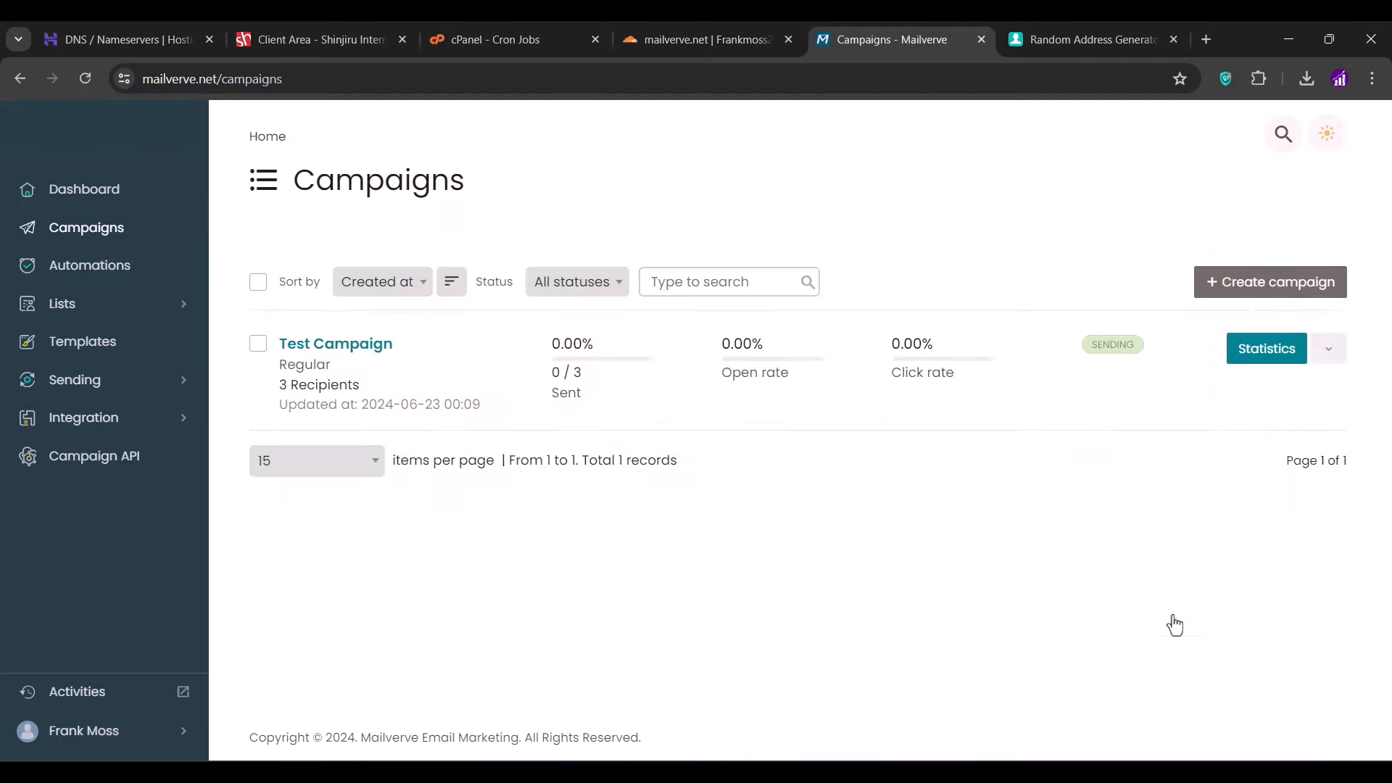
- Reload Campaigns to see Test Campaign Done with 3/3 sent, then switch to Gmail
{"action": "left_click", "coordinate": [95, 85]}
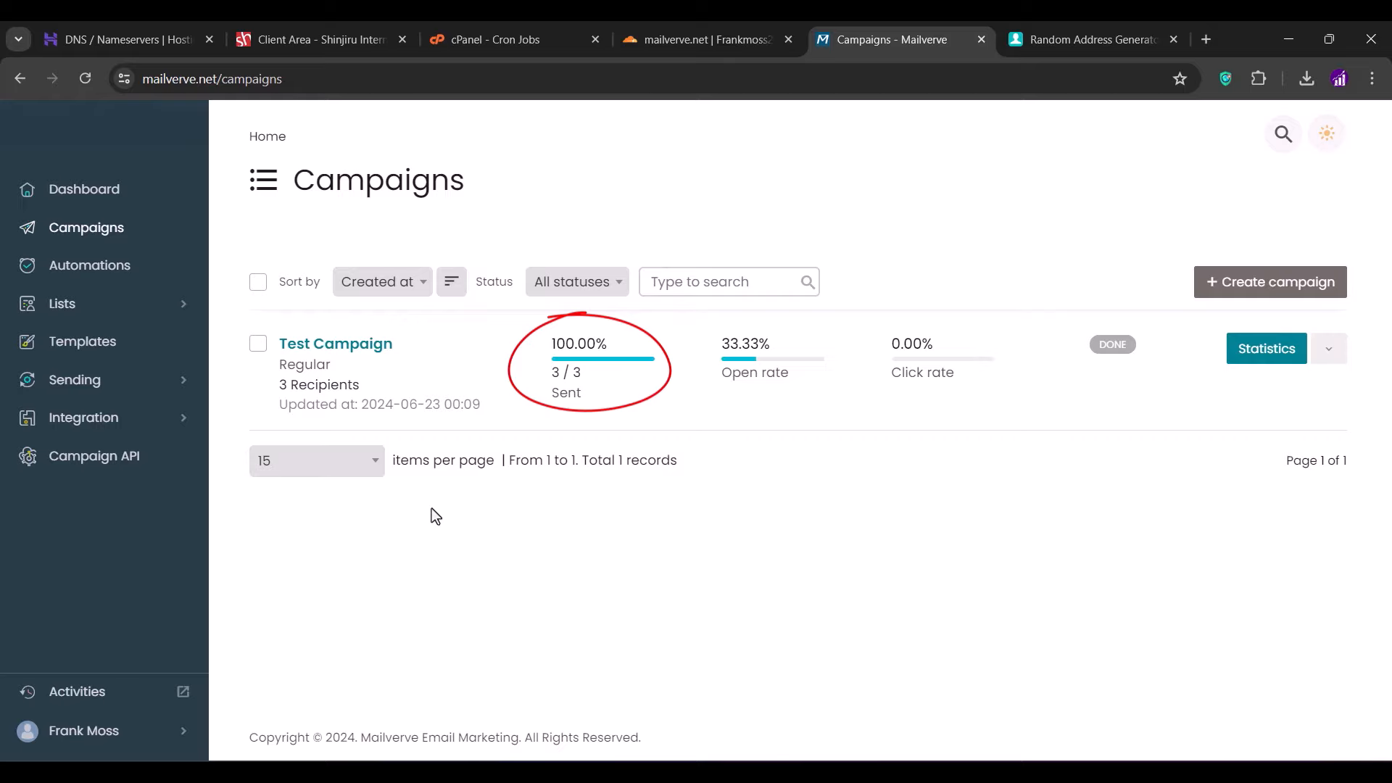
{"action": "left_click", "coordinate": [800, 770]}
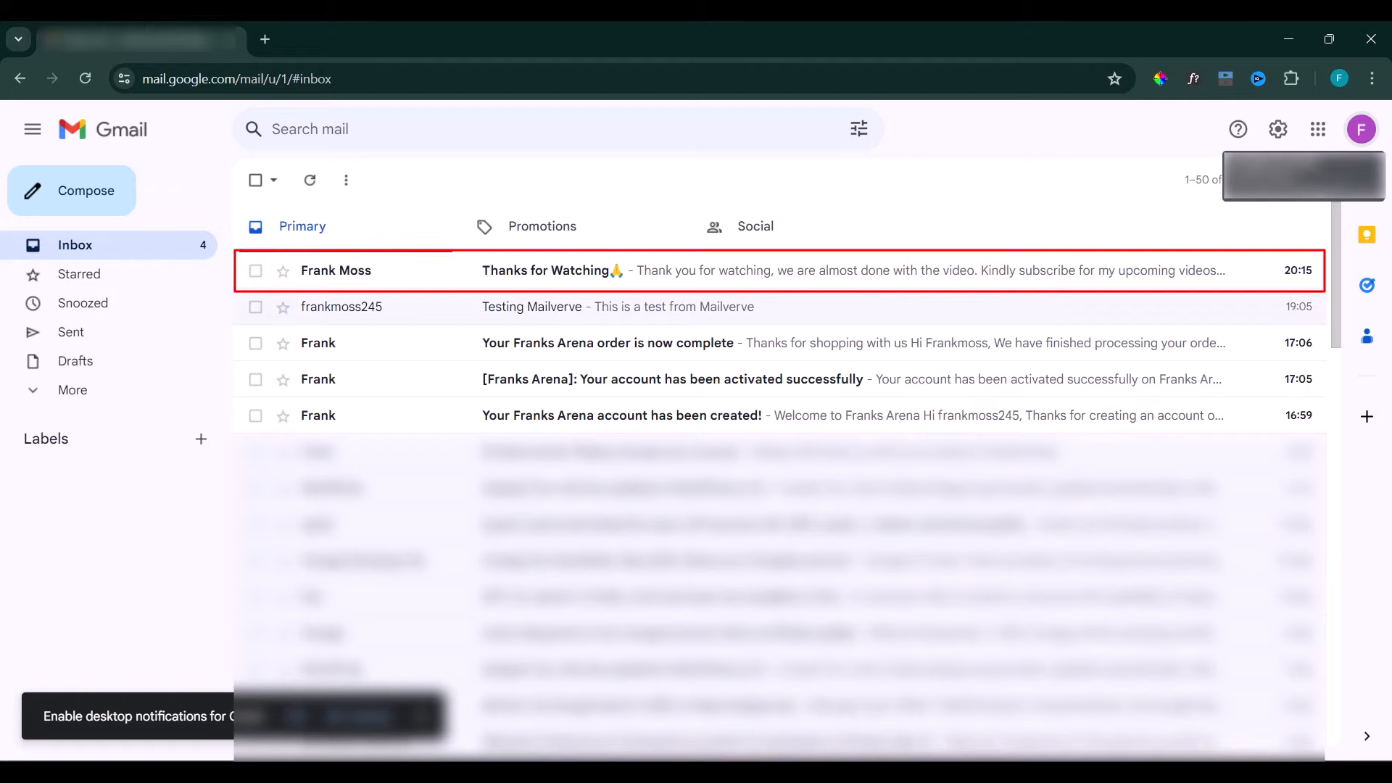
- Open the Thanks for Watching email in both Gmail recipient inboxes, dismissing the notification prompts
{"action": "left_click", "coordinate": [609, 273]}
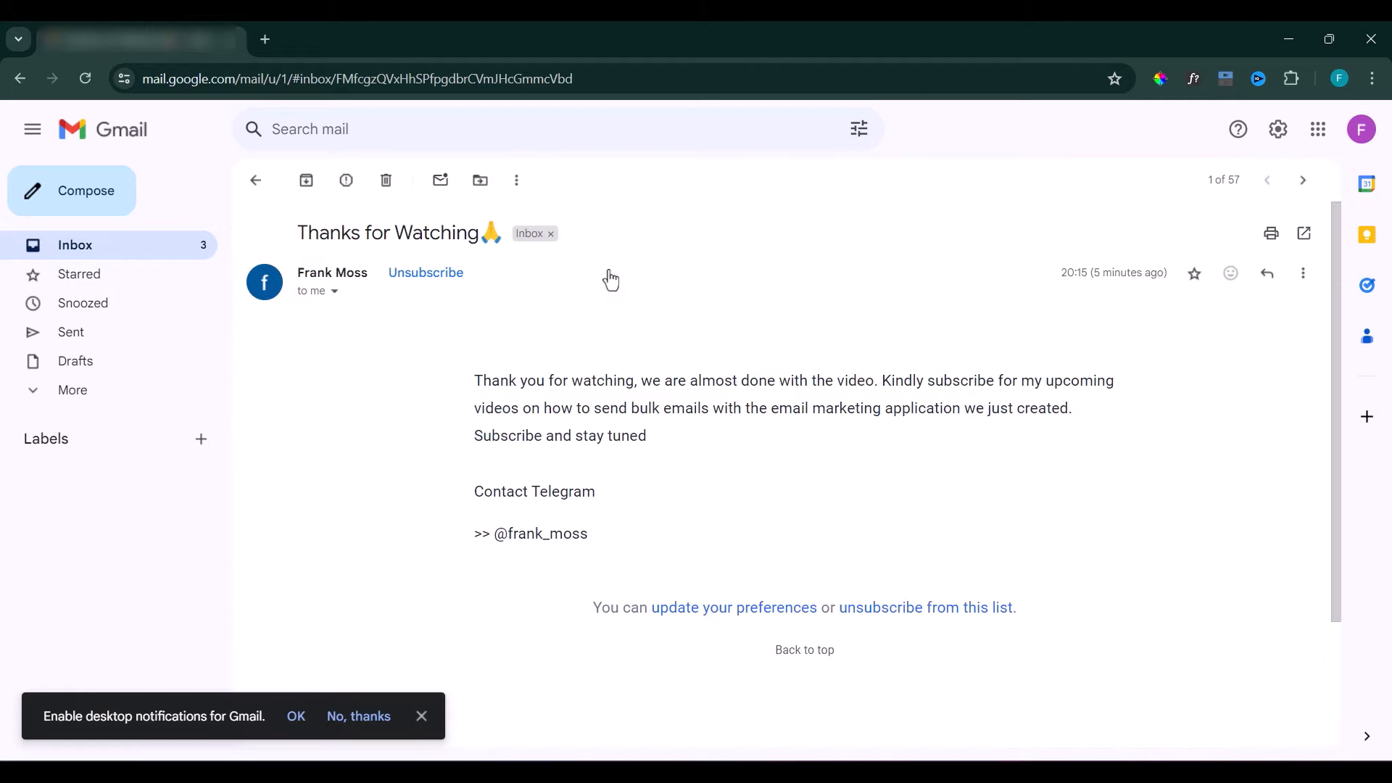
{"action": "left_click", "coordinate": [421, 717]}
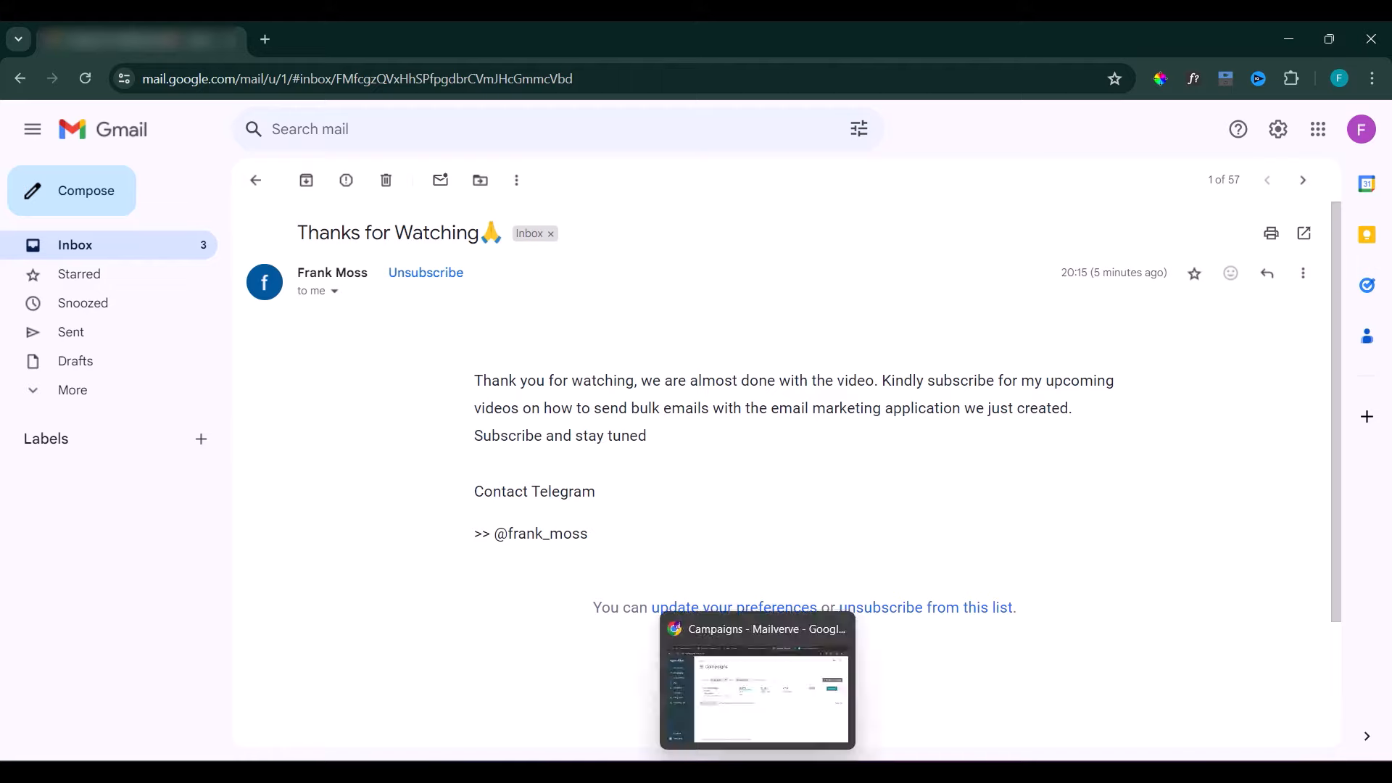
{"action": "left_click", "coordinate": [798, 772]}
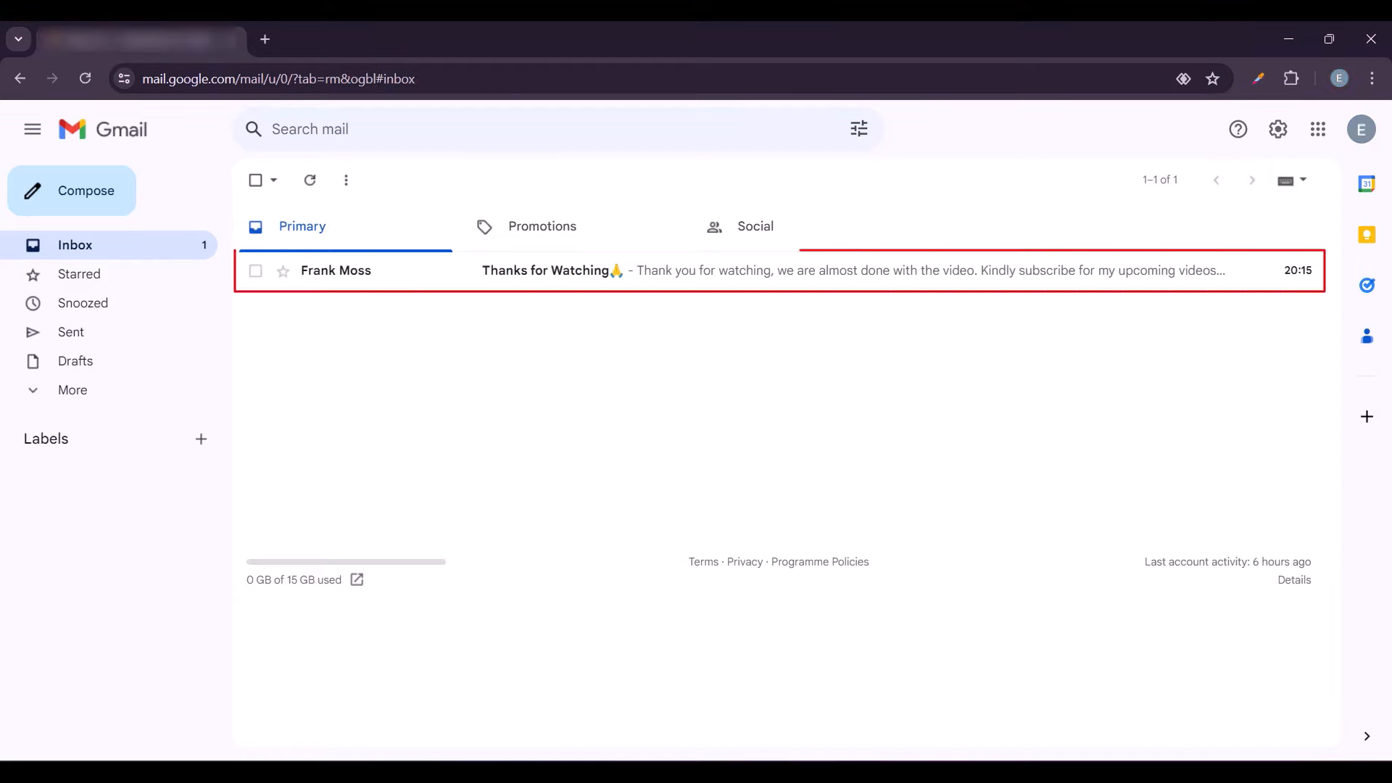
{"action": "left_click", "coordinate": [677, 280]}
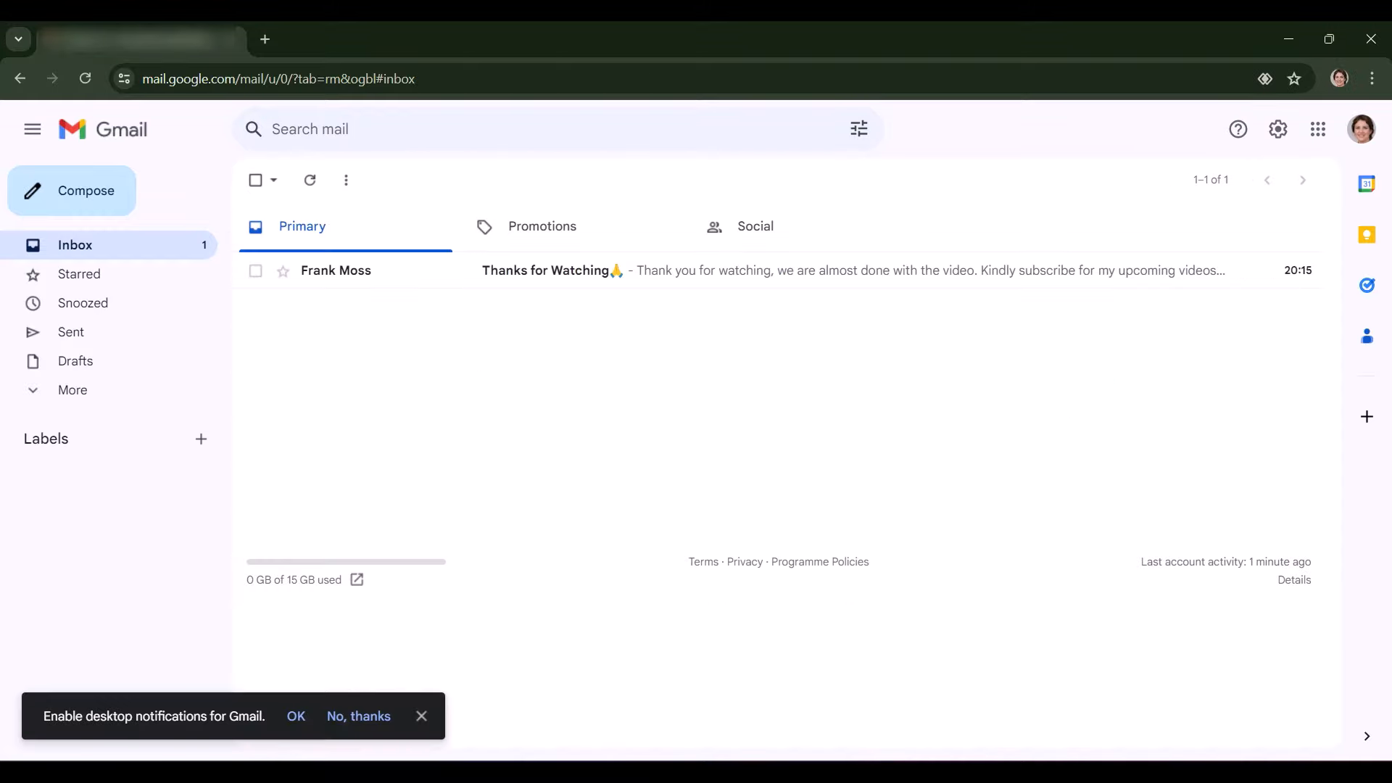
{"action": "left_click", "coordinate": [431, 717]}
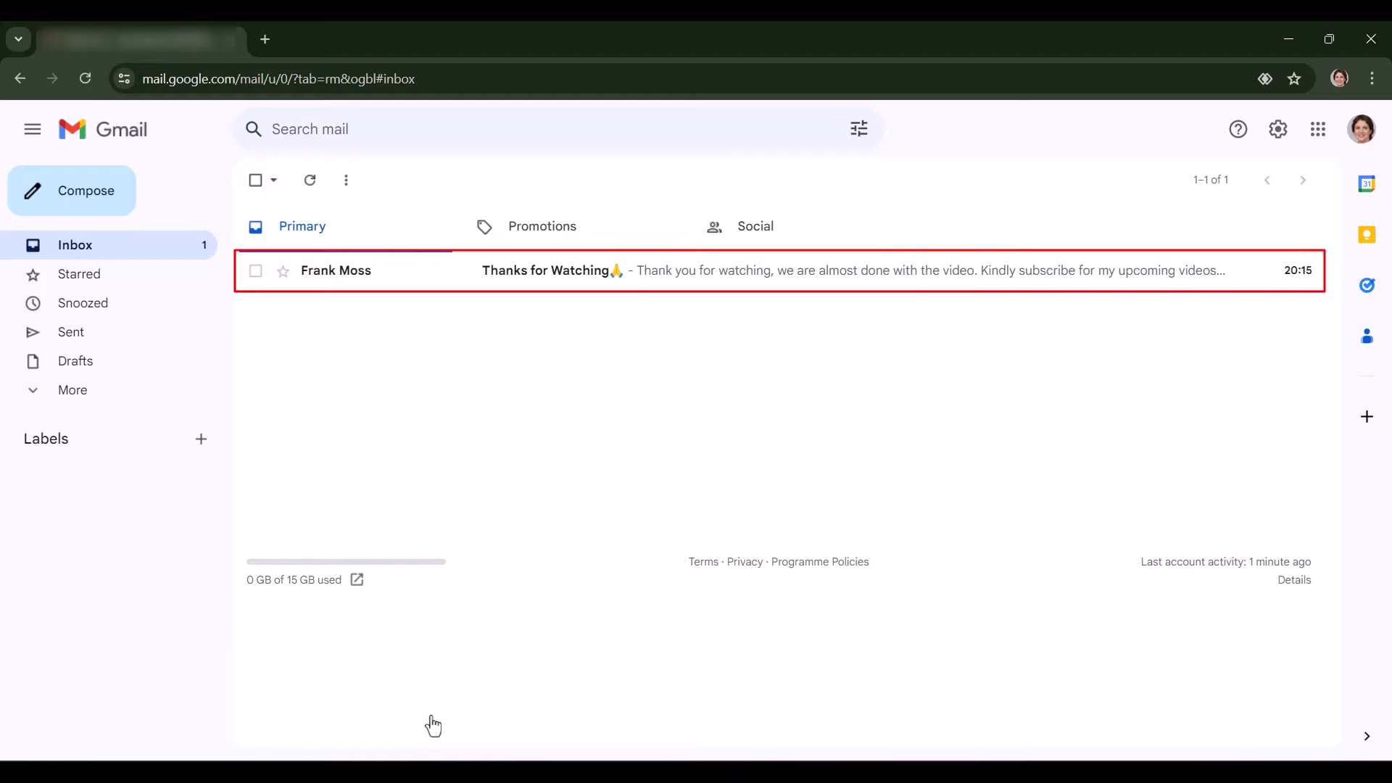
{"action": "left_click", "coordinate": [648, 283]}
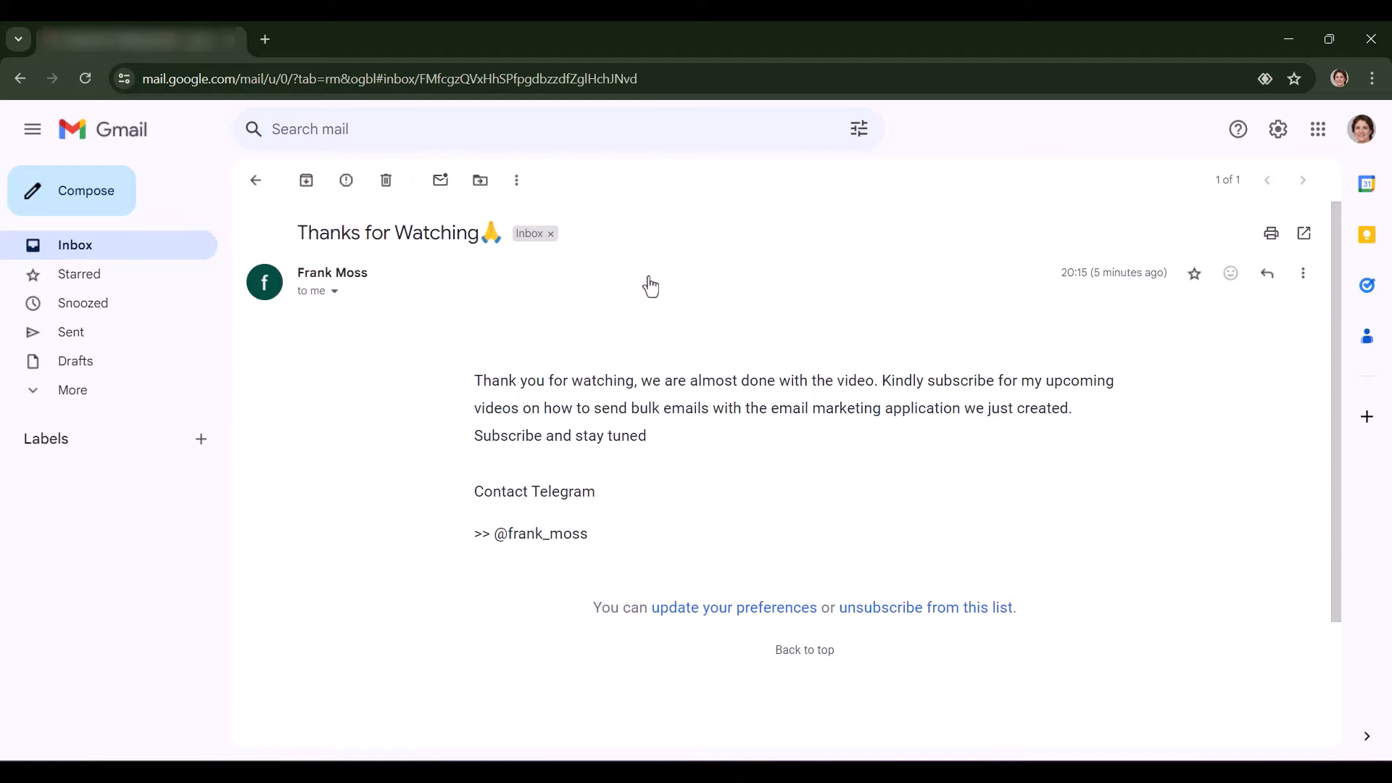
- Back in Mailverve, refresh Campaigns to see Test Campaign's 100% open rate, then go to Automations
{"action": "key", "text": "alt+Tab"}
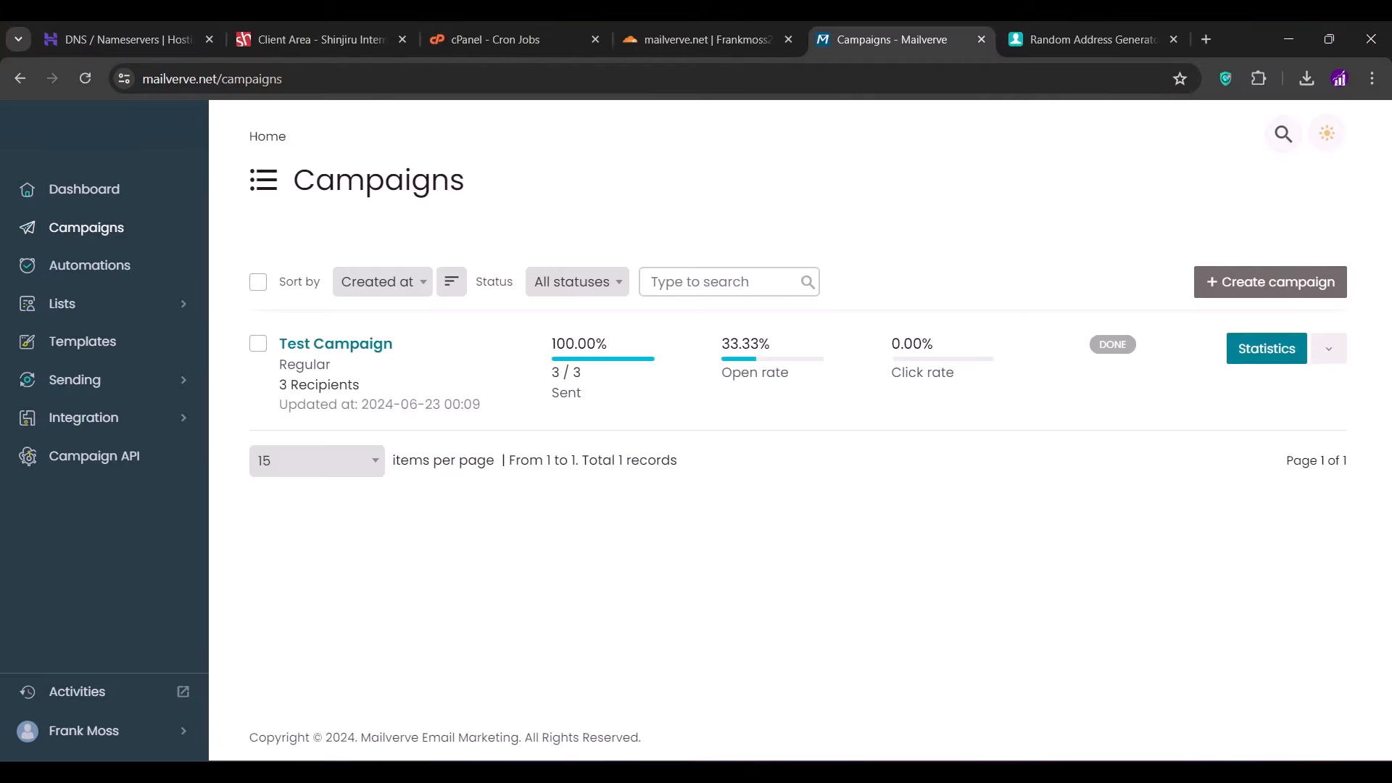
{"action": "left_click", "coordinate": [85, 88]}
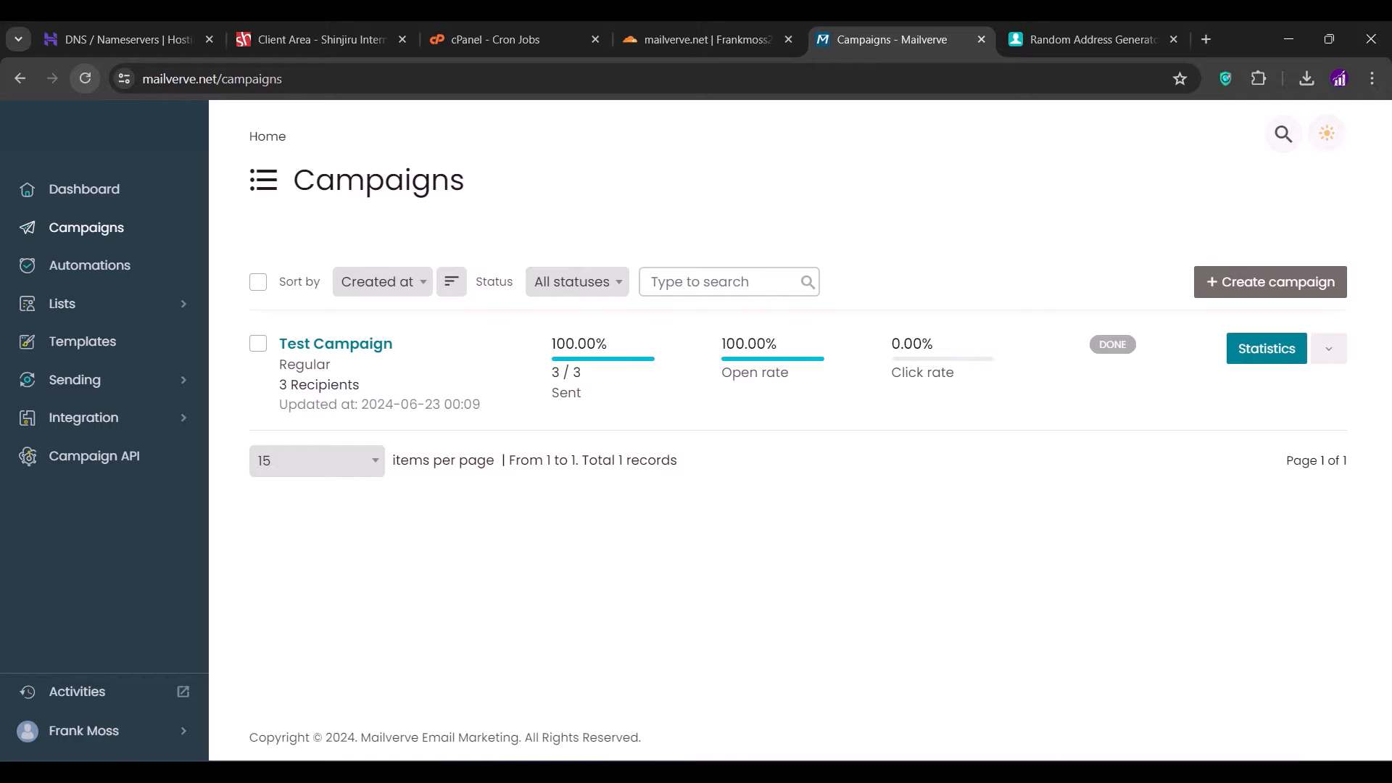
{"action": "left_click", "coordinate": [73, 280]}
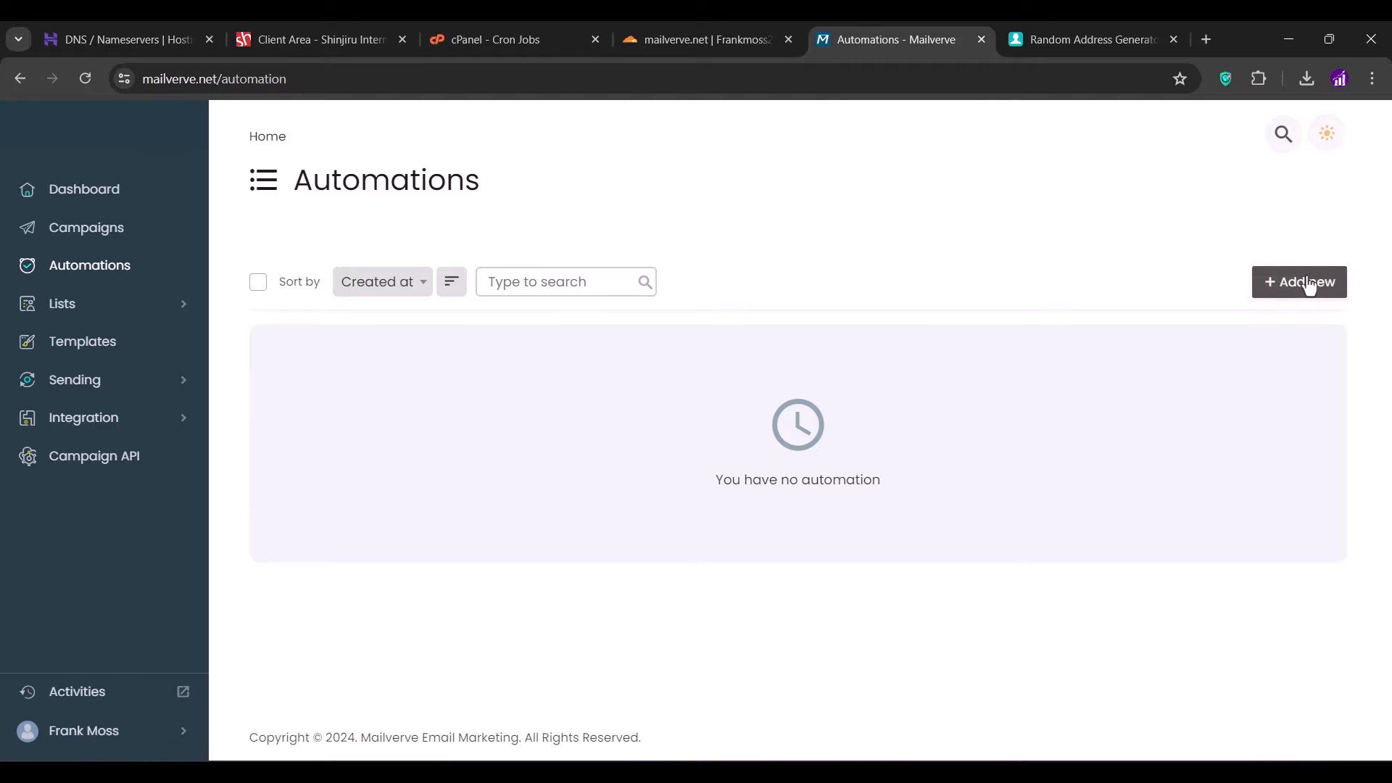
- Create a Welcome new subscribers automation on Private leads, named 'test Automation'
{"action": "left_click", "coordinate": [1309, 285]}
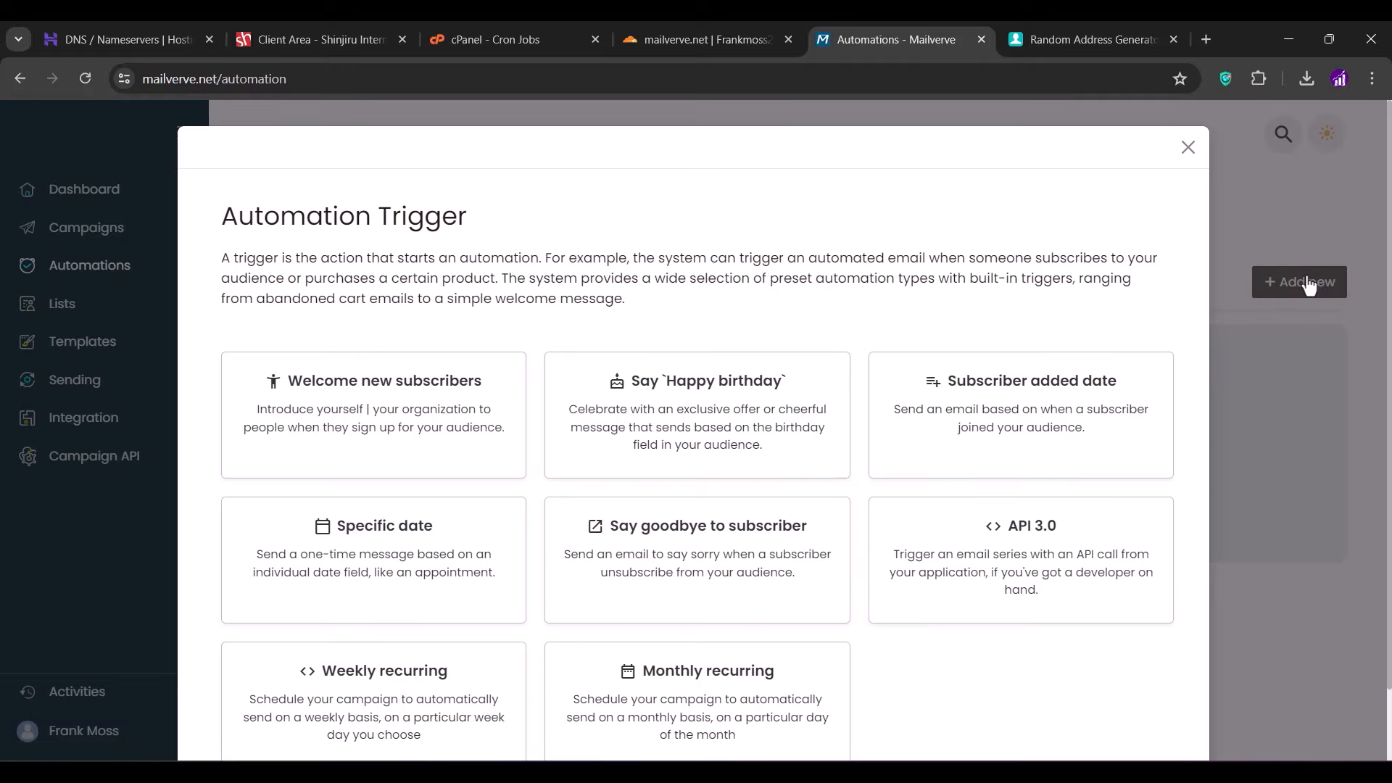
{"action": "scroll", "coordinate": [956, 384], "scroll_direction": "down", "scroll_amount": 1}
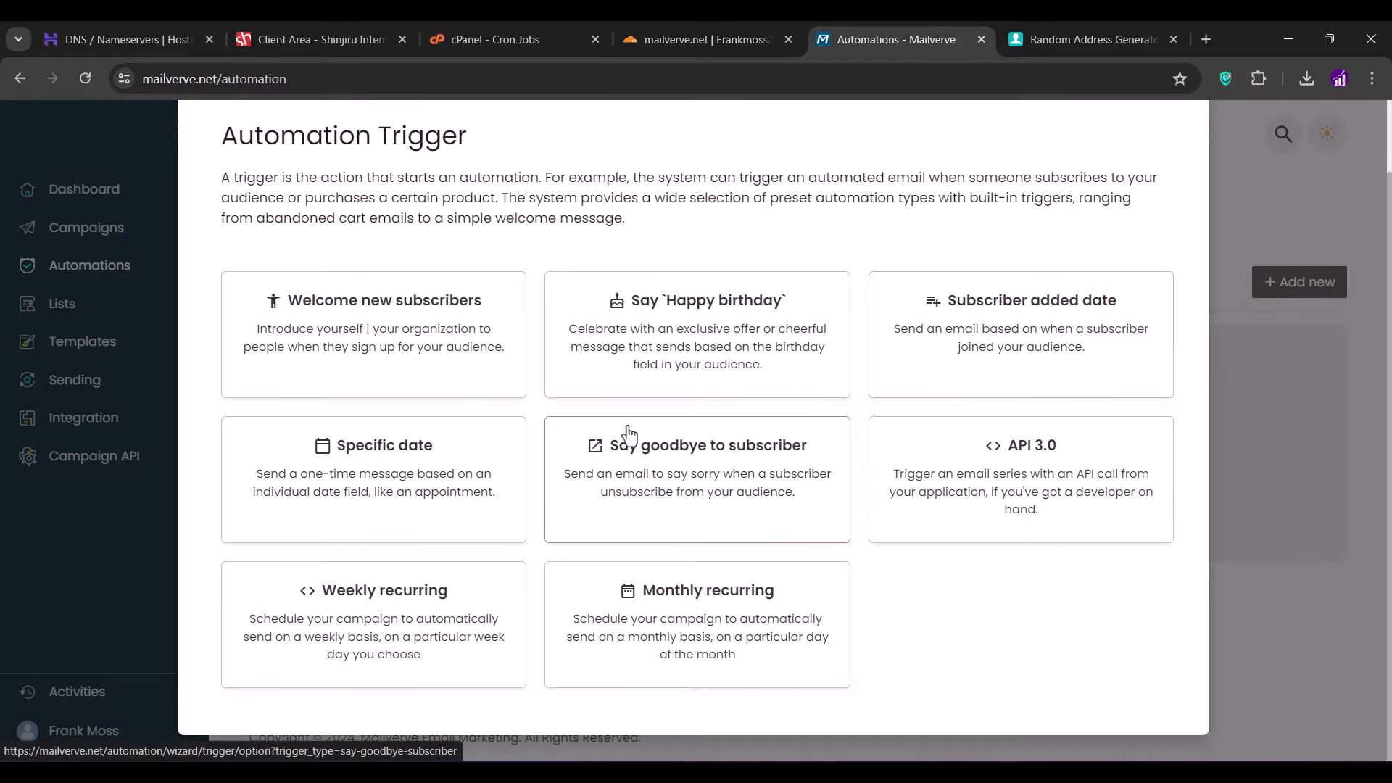
{"action": "left_click", "coordinate": [434, 370]}
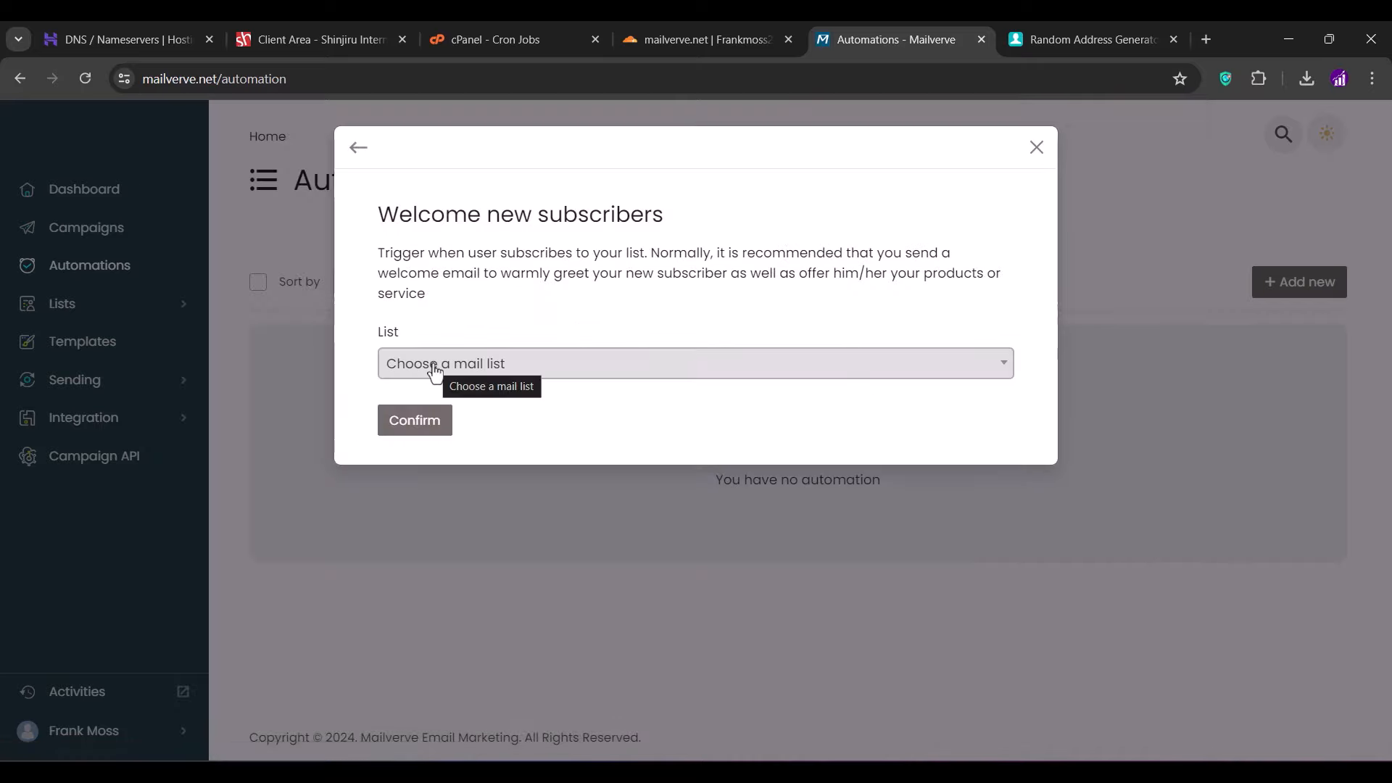
{"action": "left_click", "coordinate": [435, 371]}
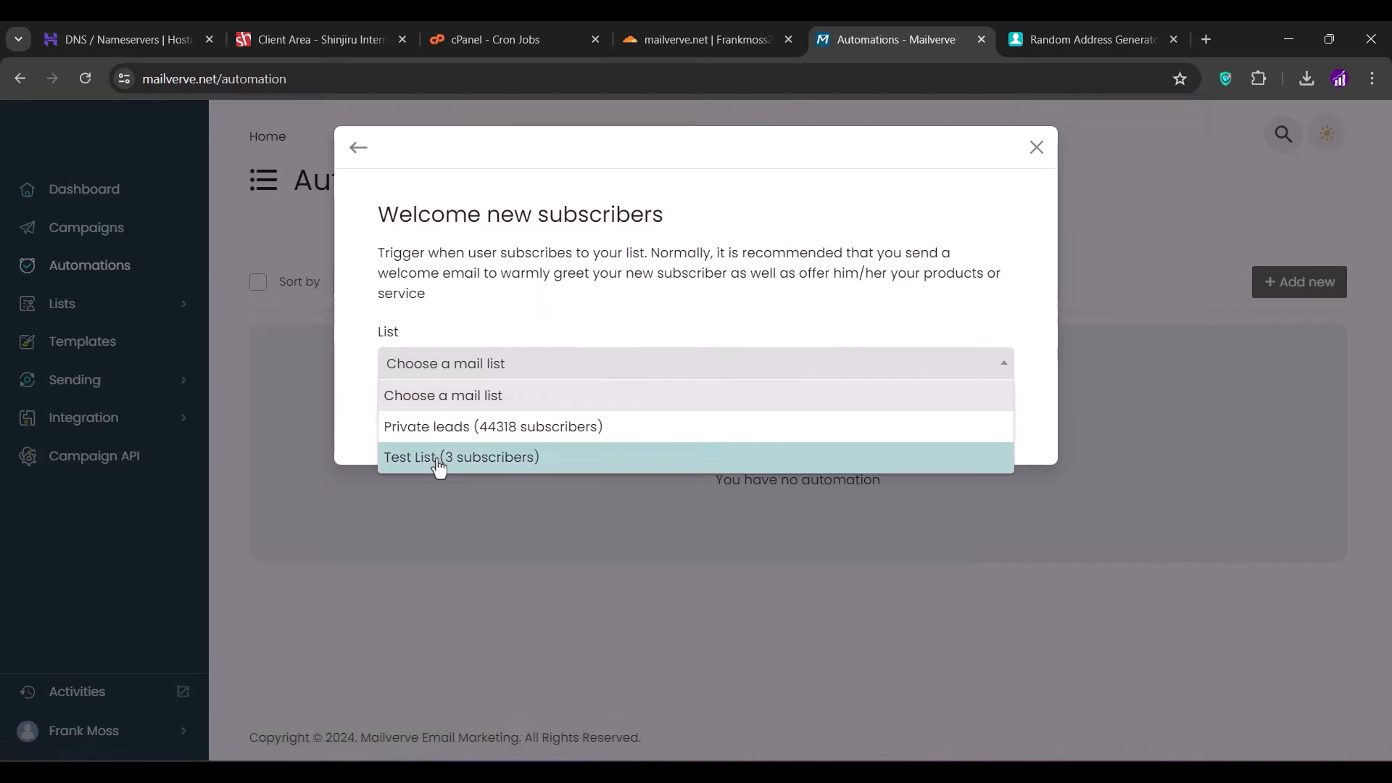
{"action": "left_click", "coordinate": [456, 435]}
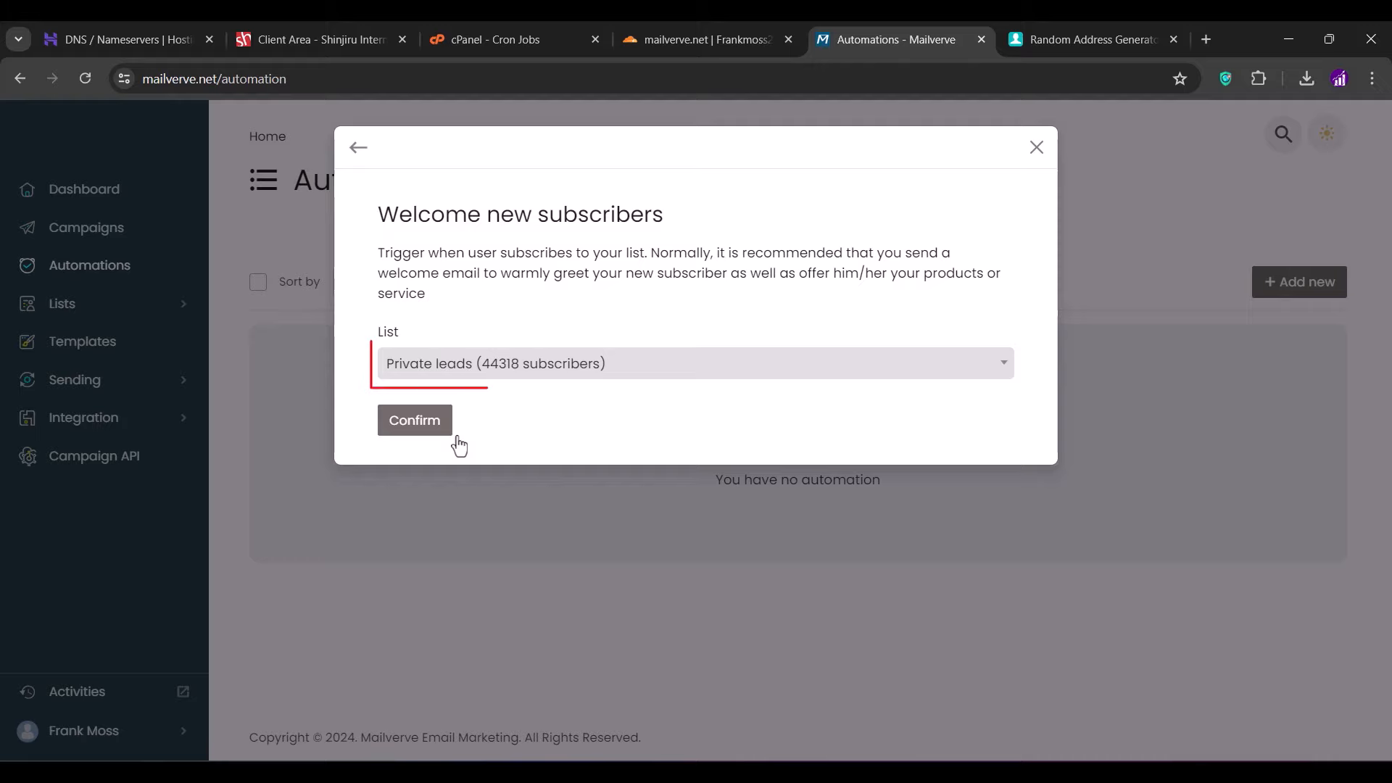
{"action": "left_click", "coordinate": [415, 421]}
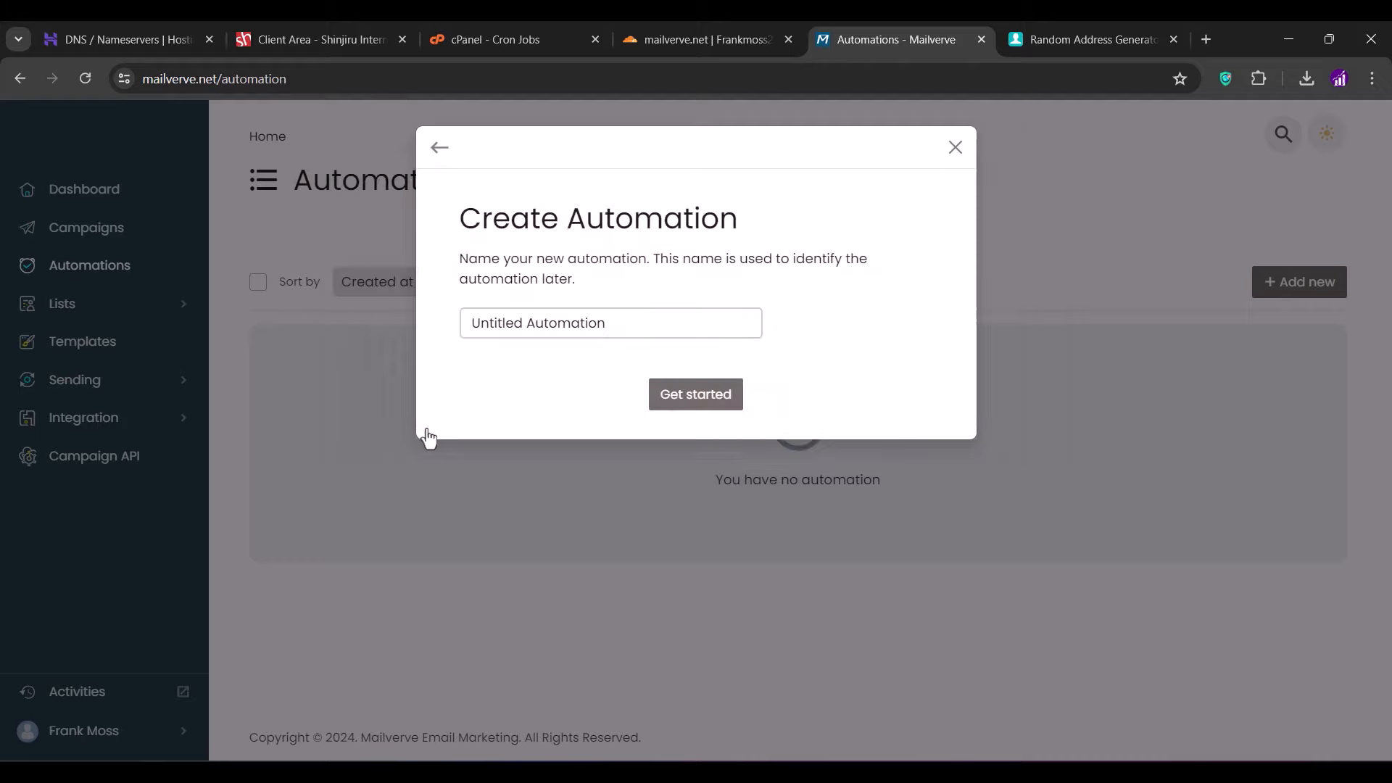
{"action": "double_click", "coordinate": [507, 322]}
{"action": "type", "text": "test"}
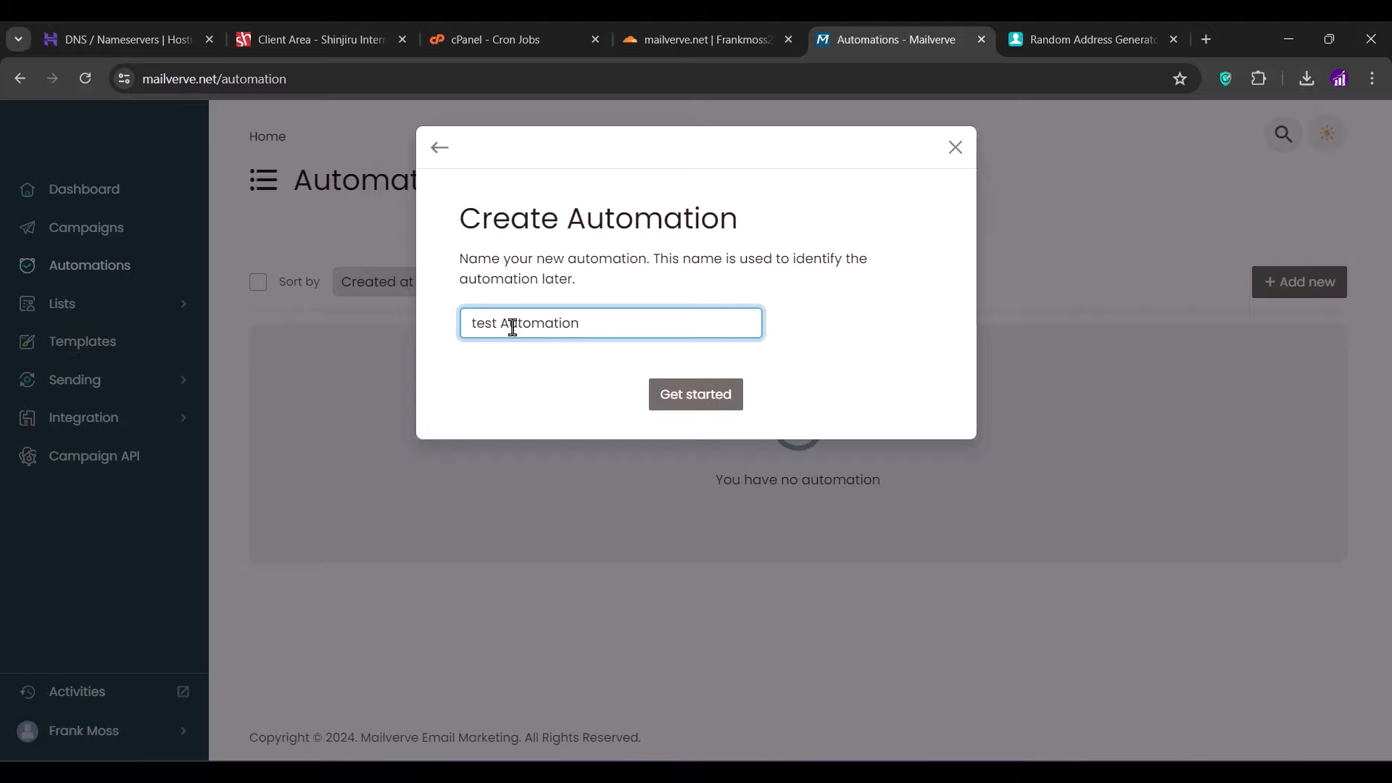
{"action": "left_click", "coordinate": [662, 399]}
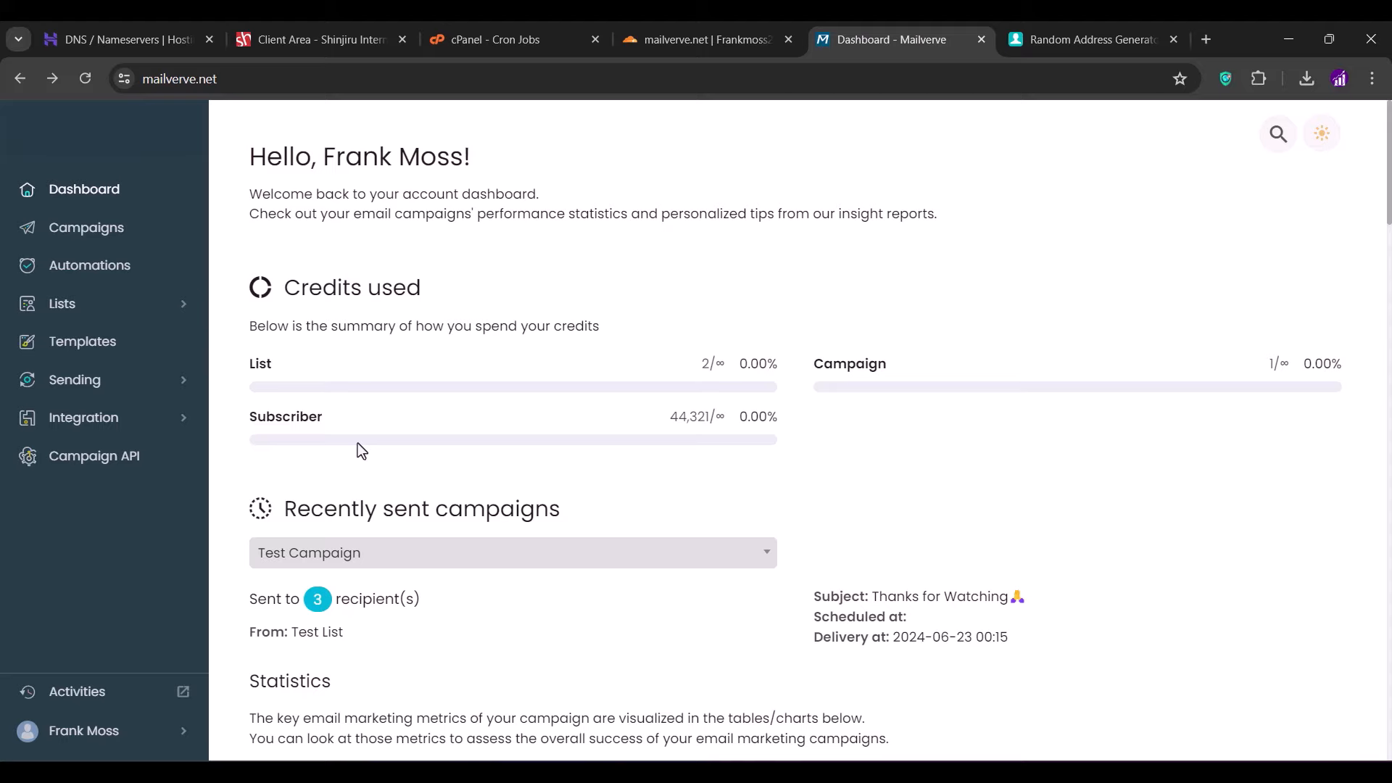
{"action": "left_click", "coordinate": [109, 420]}
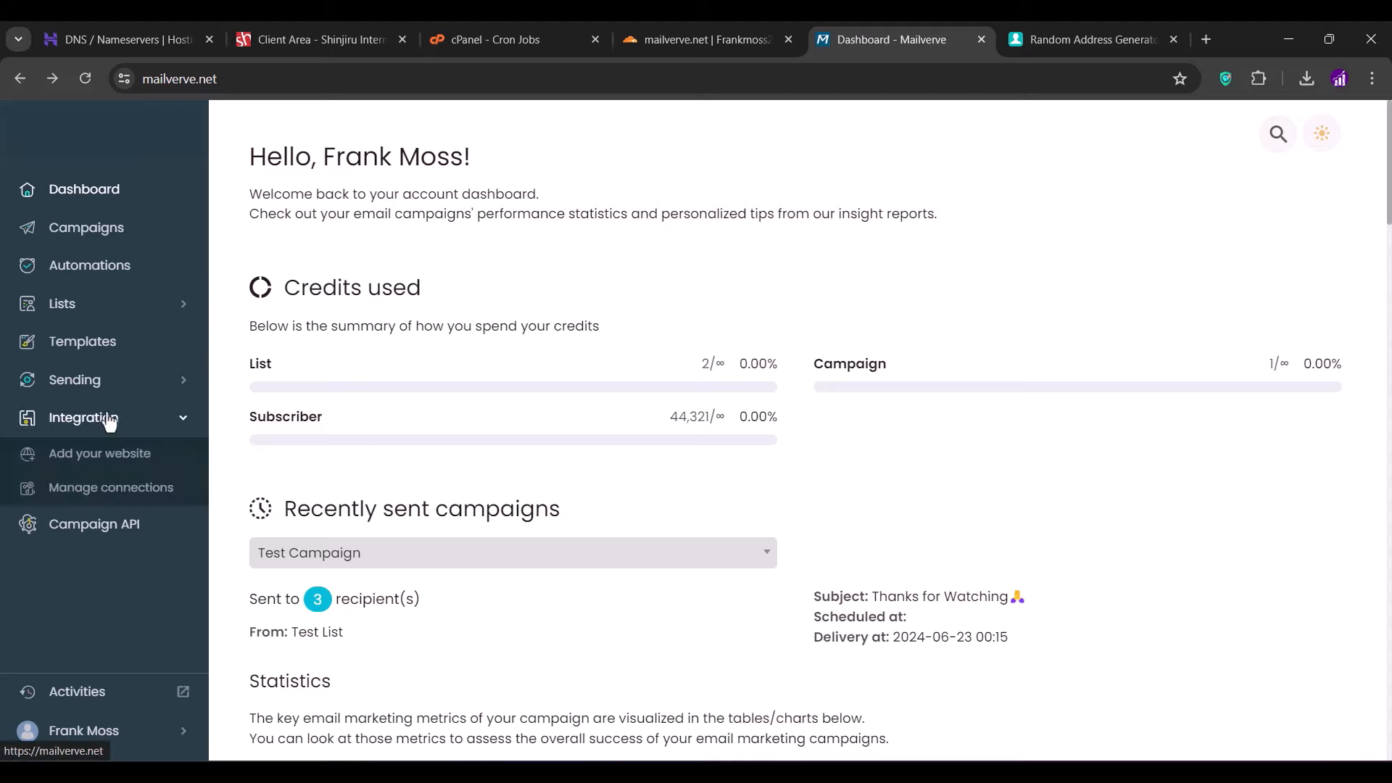
{"action": "left_click", "coordinate": [96, 470]}
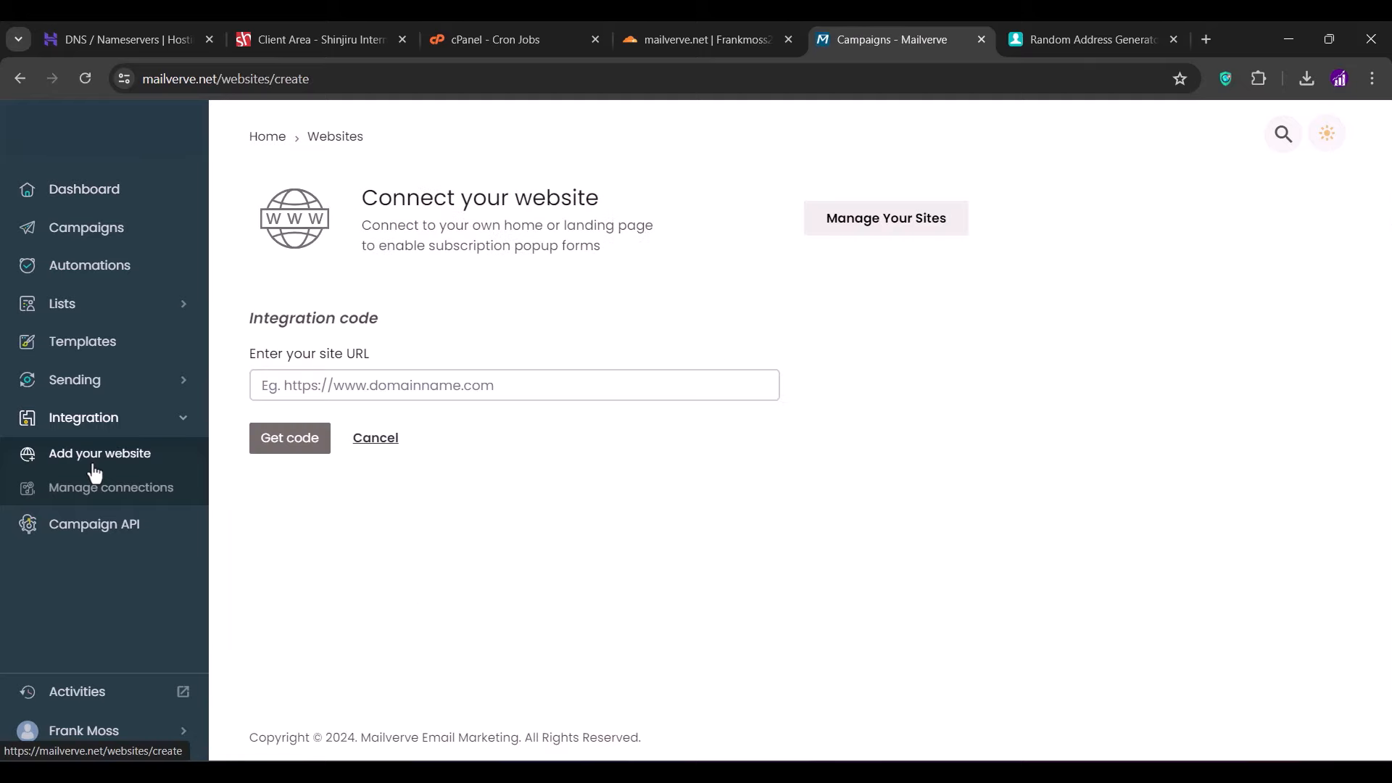
{"action": "left_click", "coordinate": [343, 385]}
{"action": "type", "text": "https"}
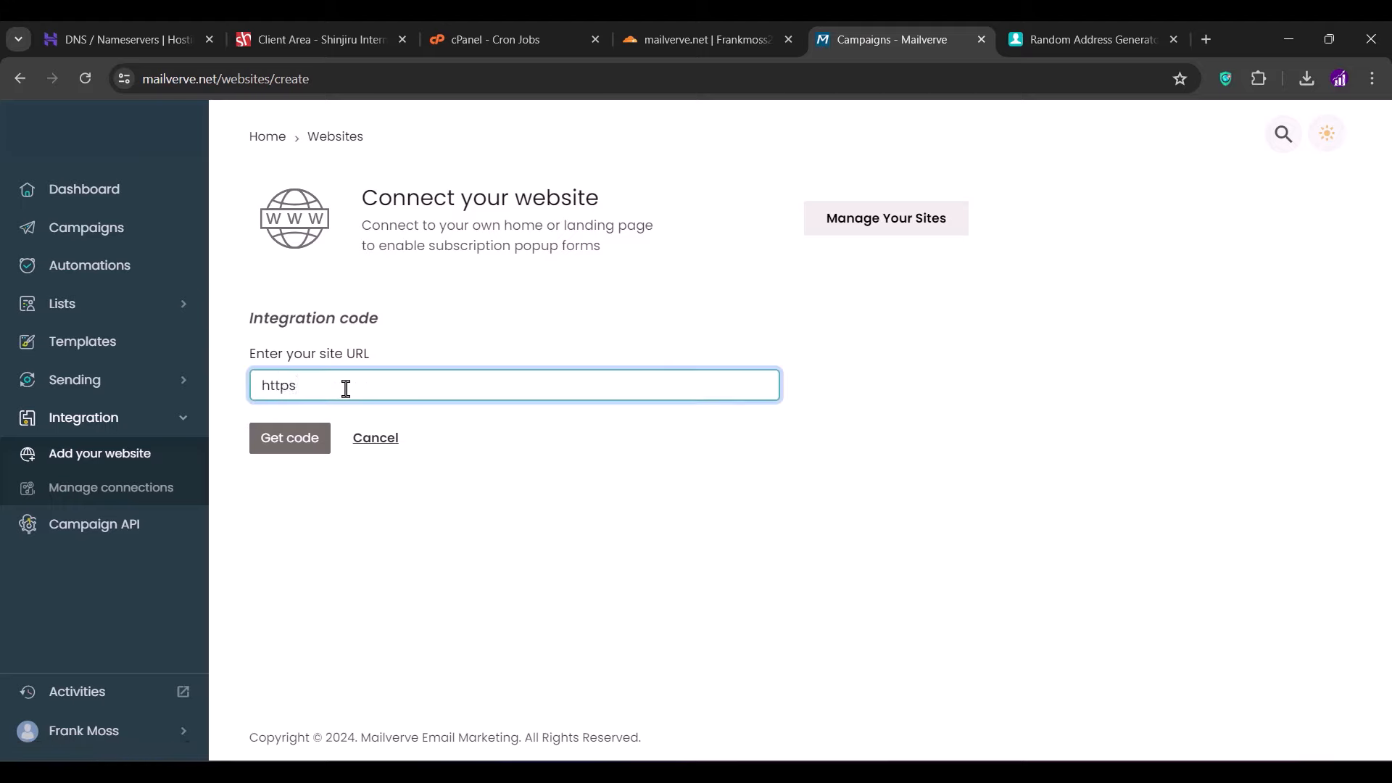
{"action": "type", "text": "://franksarena.com"}
{"action": "left_click", "coordinate": [301, 445]}
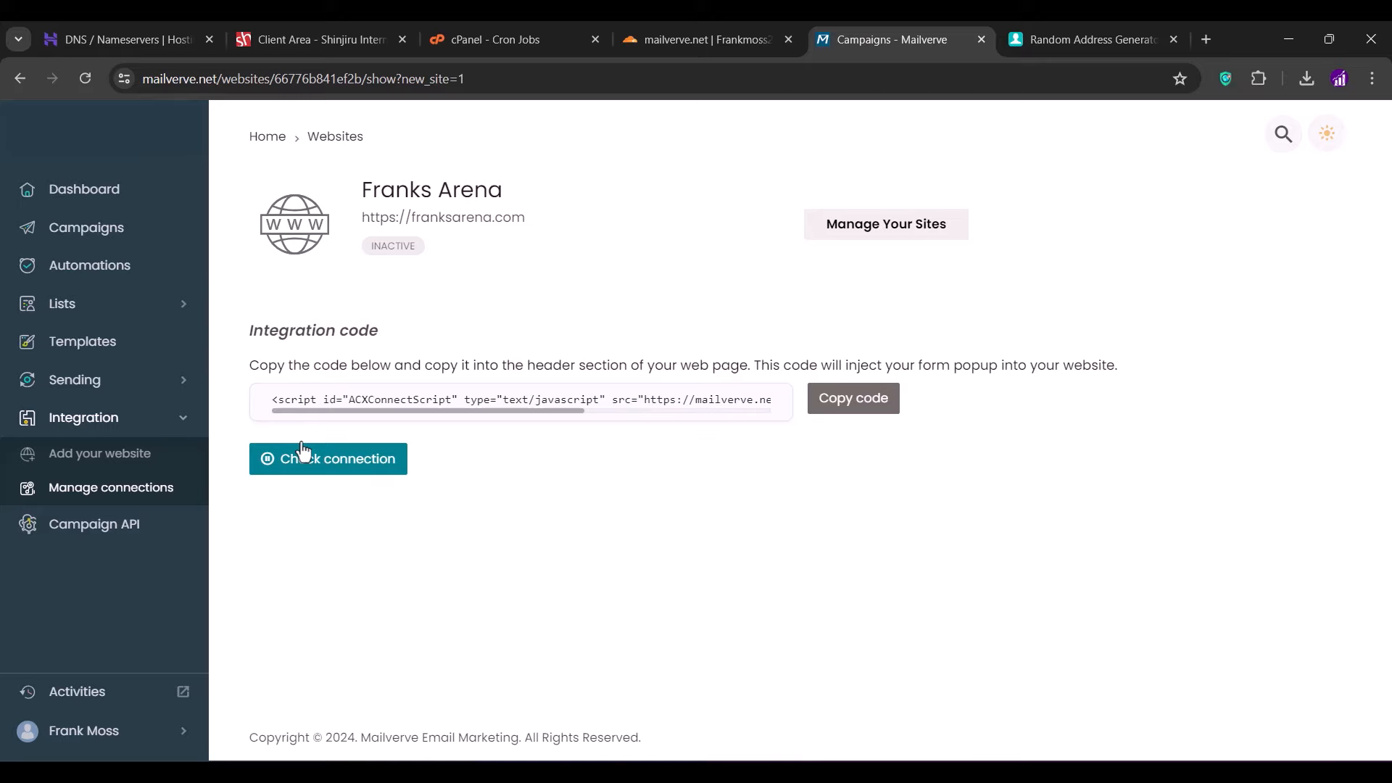
- From Lists > Forms, create a new form using the Dark Simple template
{"action": "left_click", "coordinate": [102, 305]}
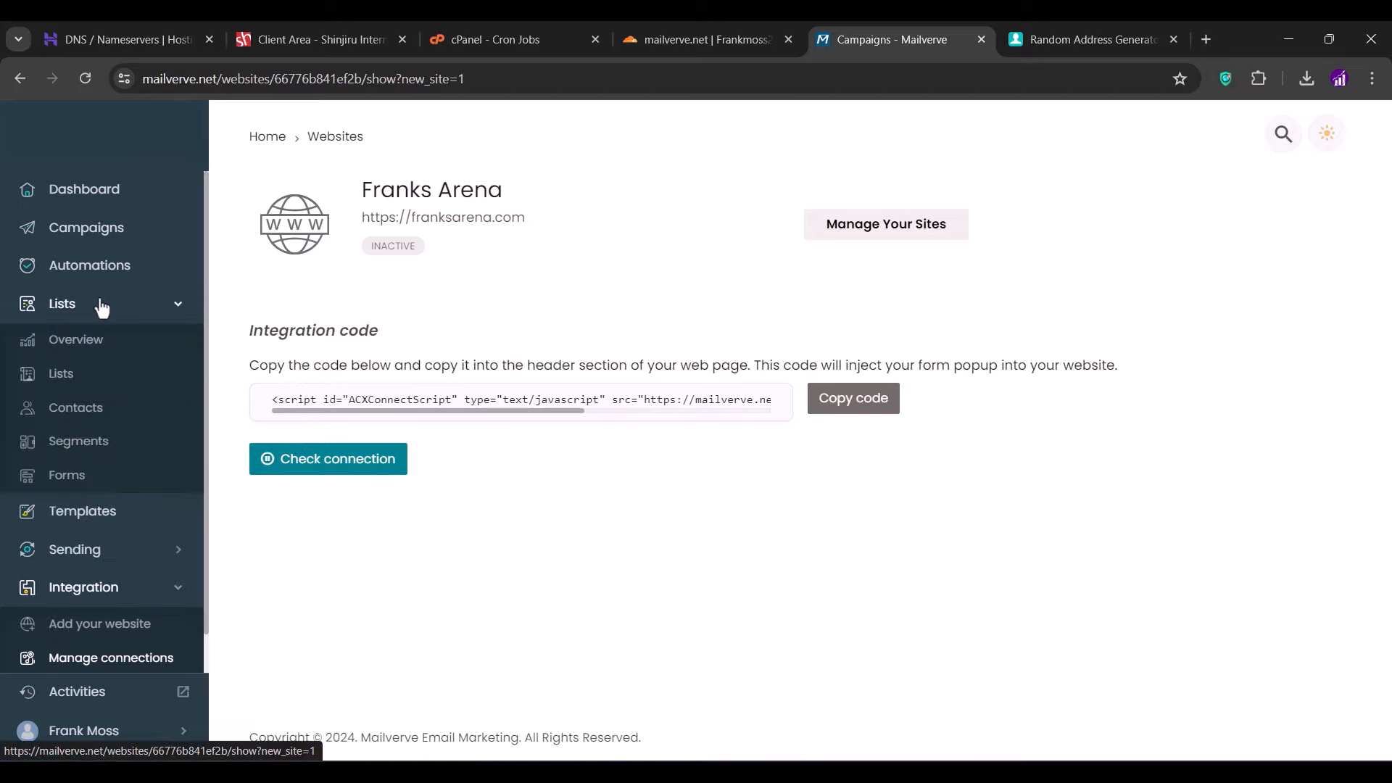
{"action": "left_click", "coordinate": [69, 477]}
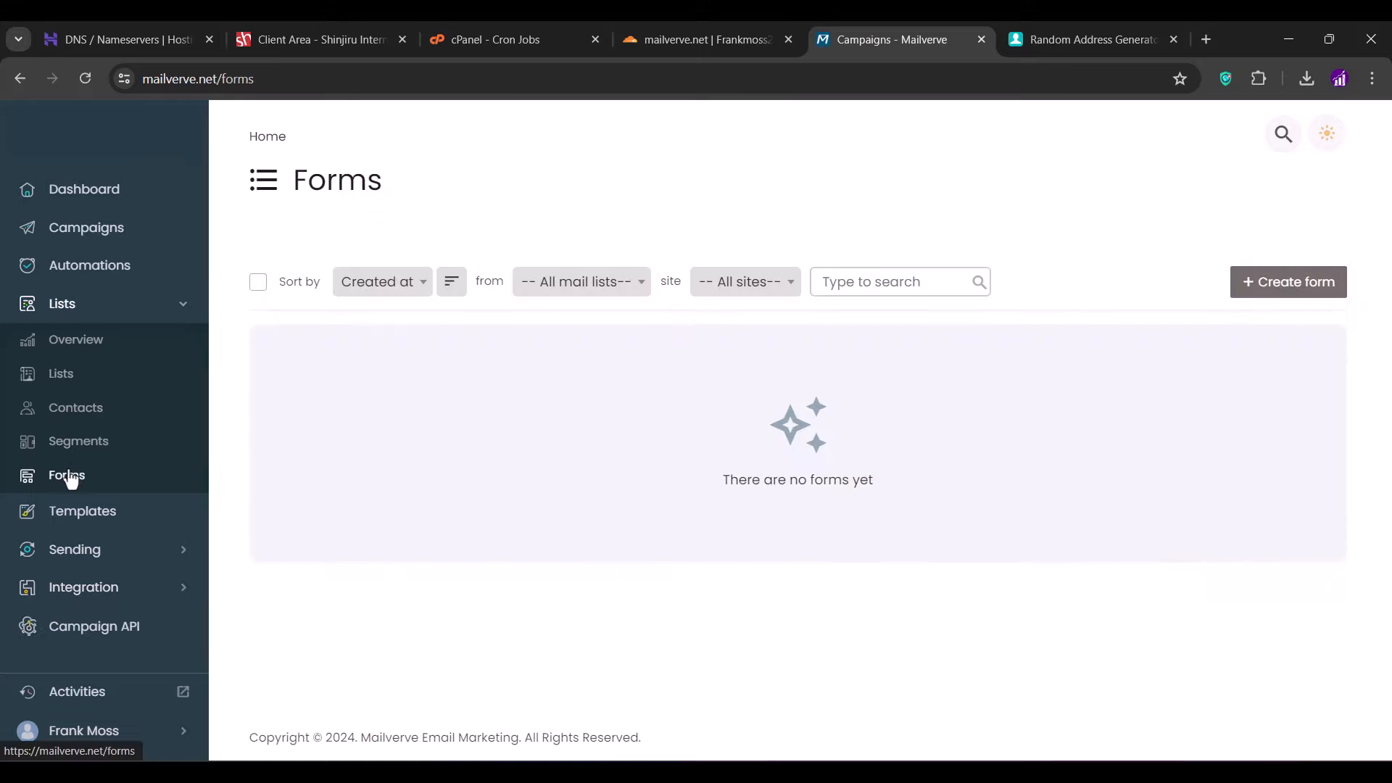
{"action": "left_click", "coordinate": [1318, 279]}
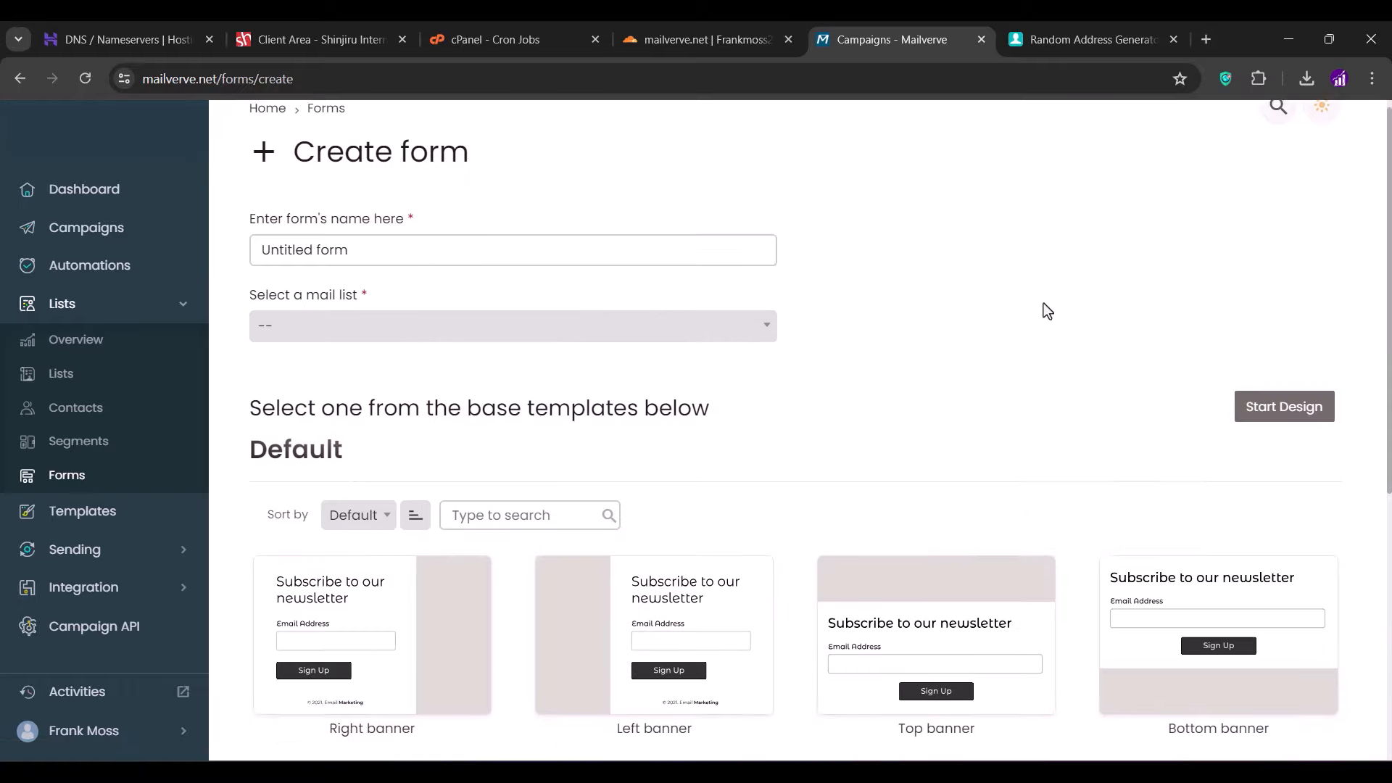
{"action": "scroll", "coordinate": [1043, 303], "scroll_direction": "down", "scroll_amount": 4}
{"action": "scroll", "coordinate": [1043, 303], "scroll_direction": "down", "scroll_amount": 2}
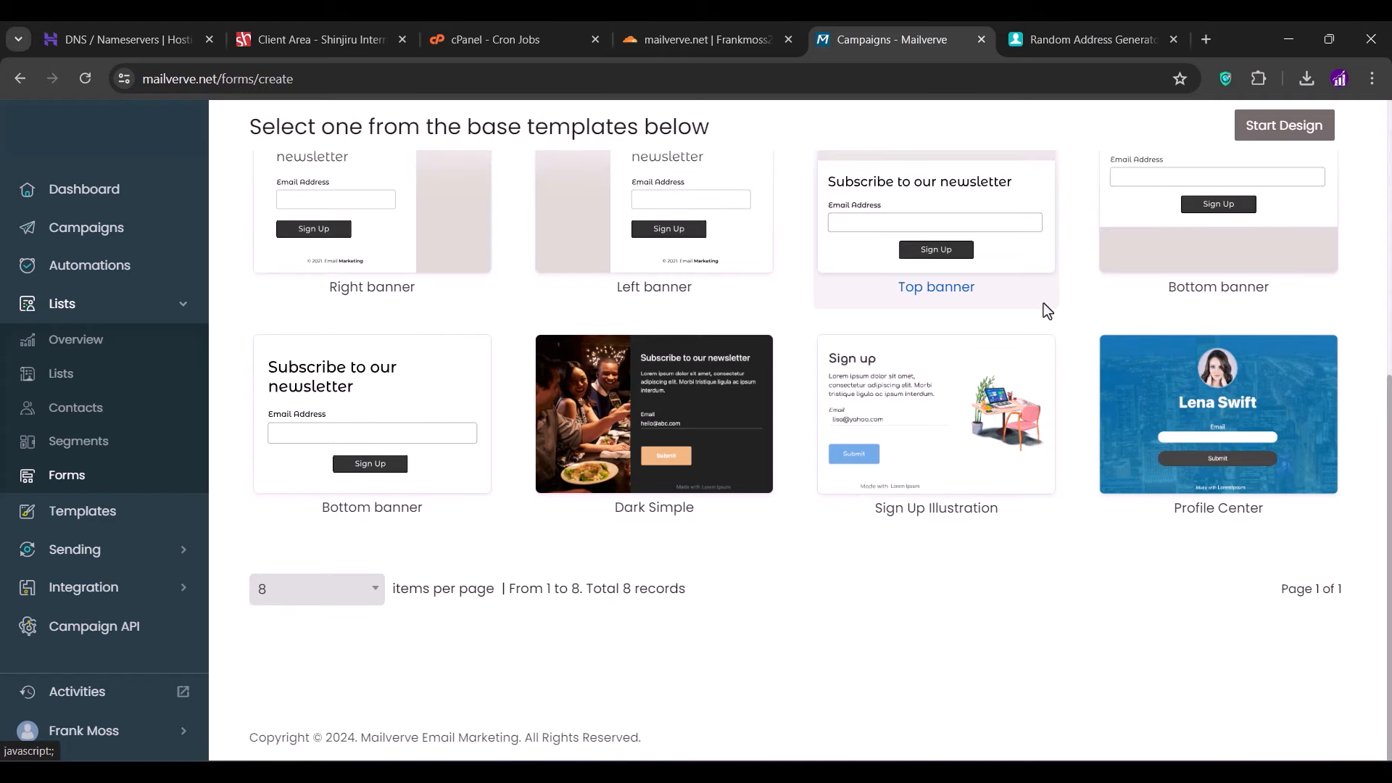
{"action": "scroll", "coordinate": [915, 366], "scroll_direction": "up", "scroll_amount": 1}
{"action": "left_click", "coordinate": [709, 461]}
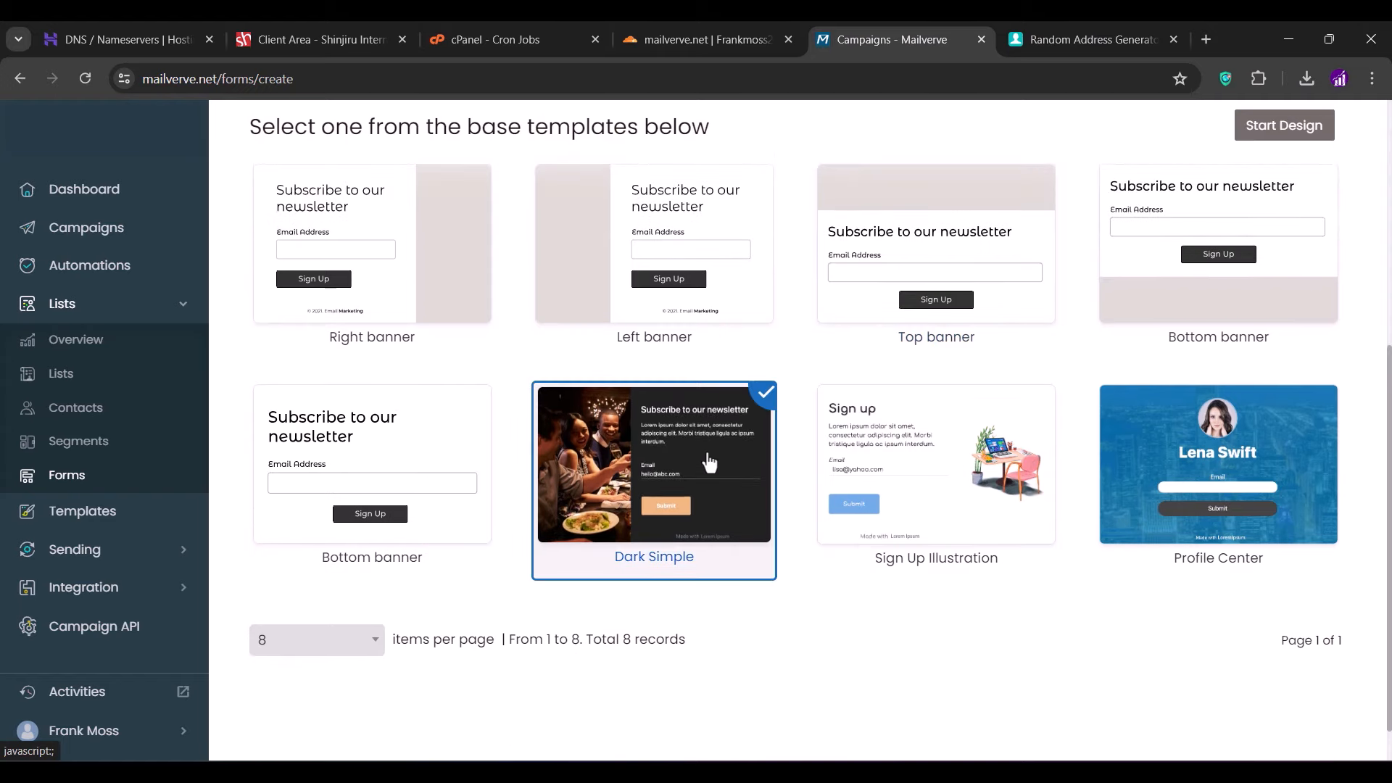
{"action": "left_click", "coordinate": [1284, 125]}
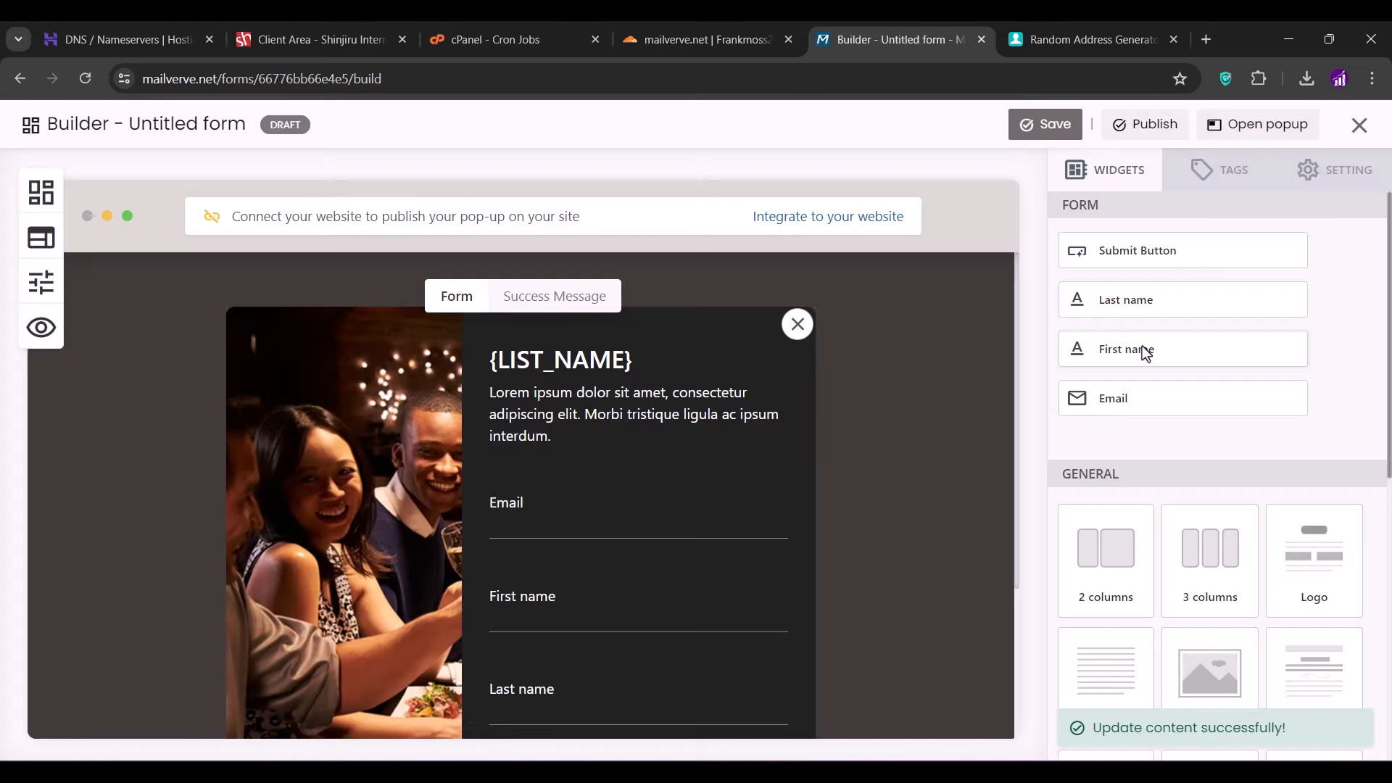
- Dismiss the guided tour and close the form builder, leaving the Untitled form draft
{"action": "scroll", "coordinate": [686, 544], "scroll_direction": "down", "scroll_amount": 3}
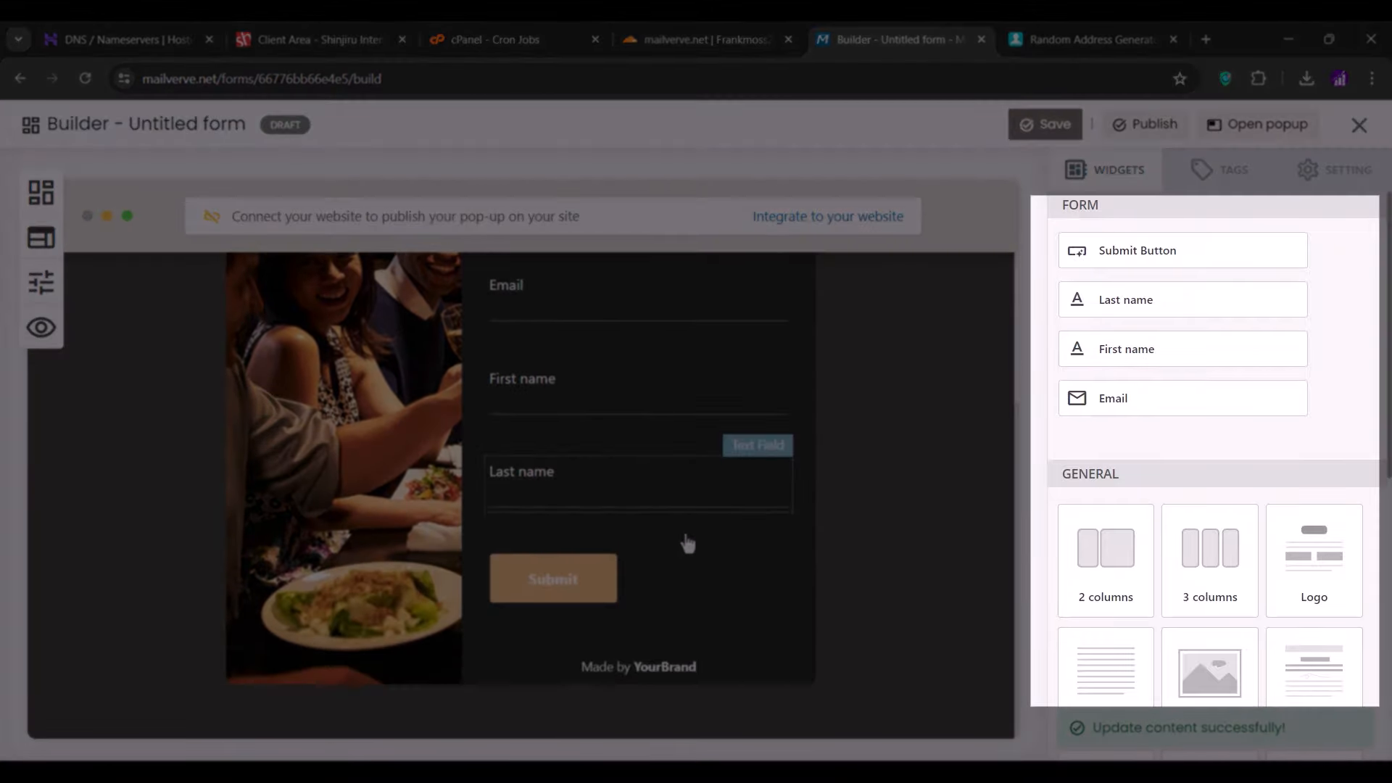
{"action": "scroll", "coordinate": [687, 543], "scroll_direction": "up", "scroll_amount": 3}
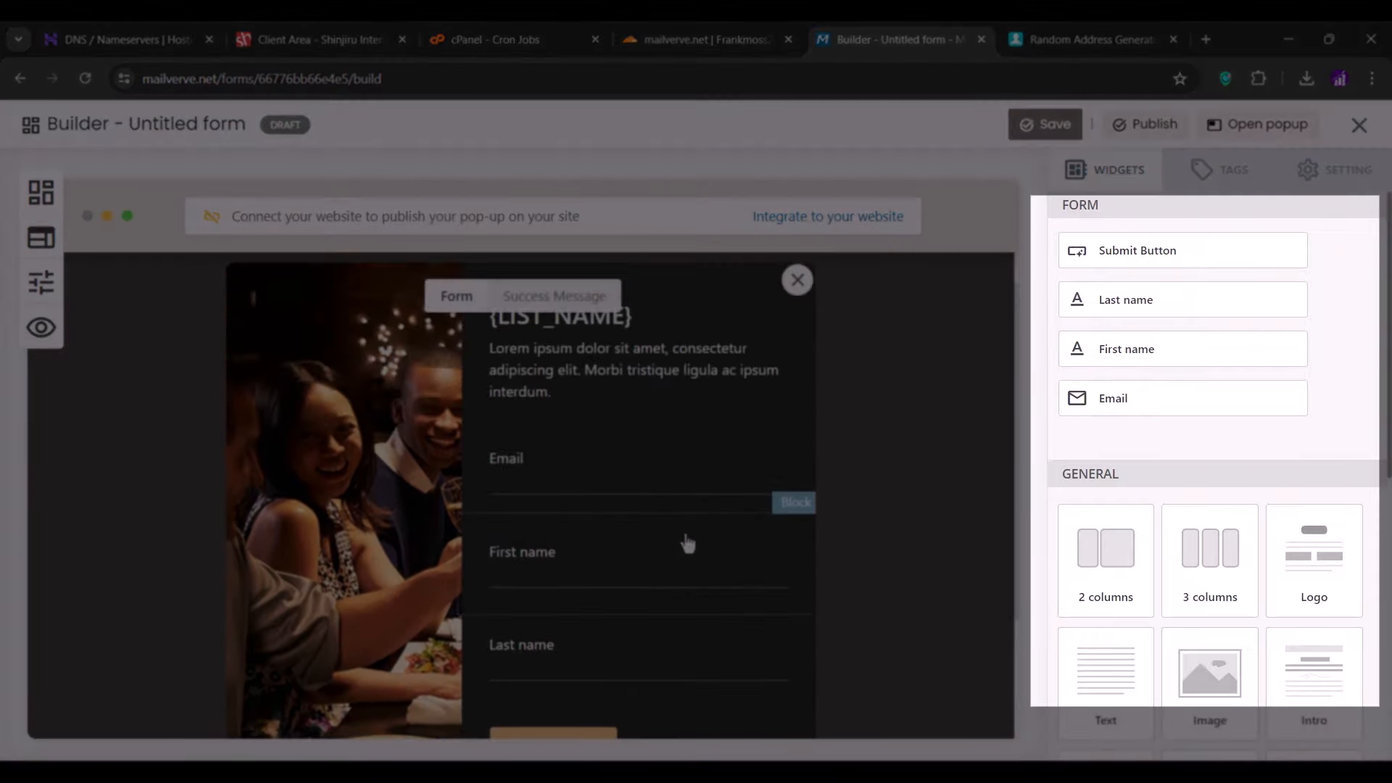
{"action": "left_click", "coordinate": [687, 544]}
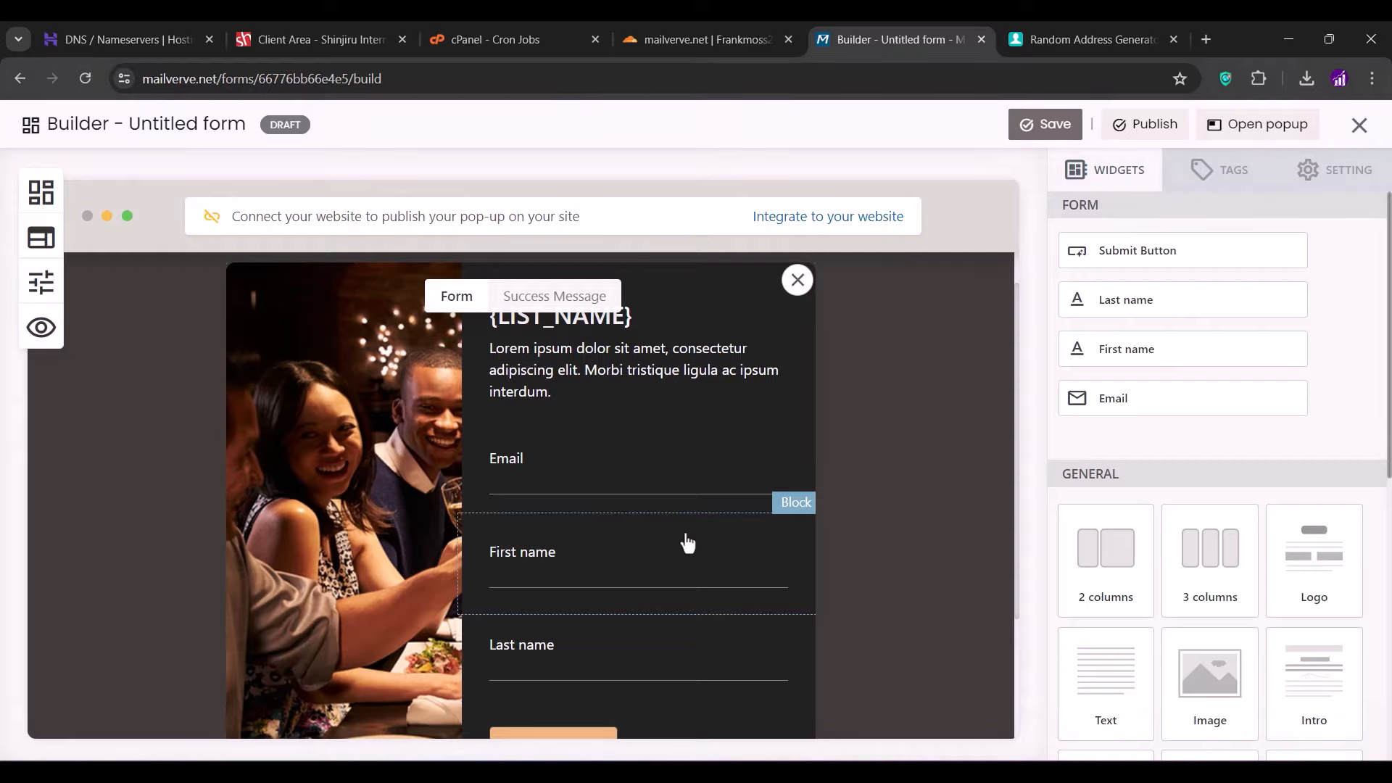
{"action": "scroll", "coordinate": [687, 544], "scroll_direction": "down", "scroll_amount": 3}
{"action": "scroll", "coordinate": [687, 544], "scroll_direction": "up", "scroll_amount": 3}
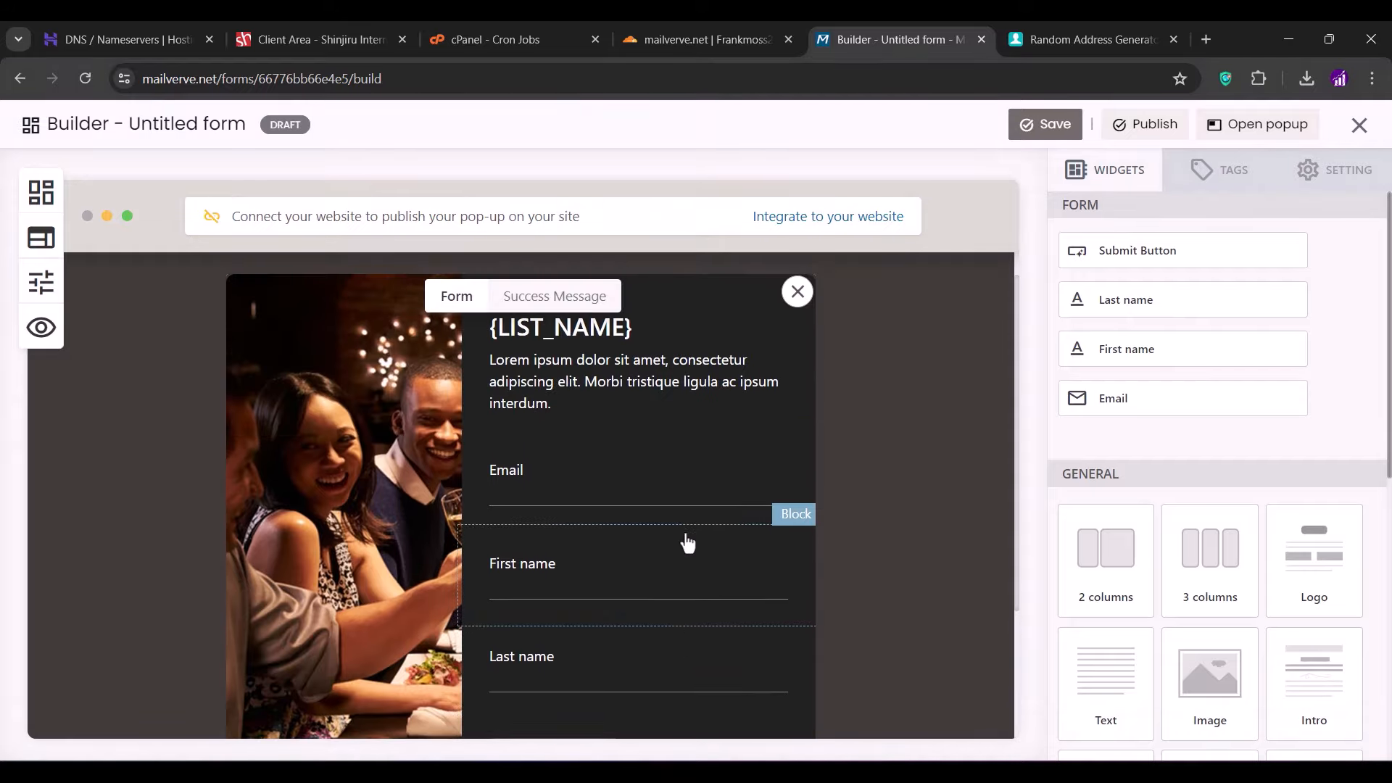
{"action": "left_click", "coordinate": [1358, 127]}
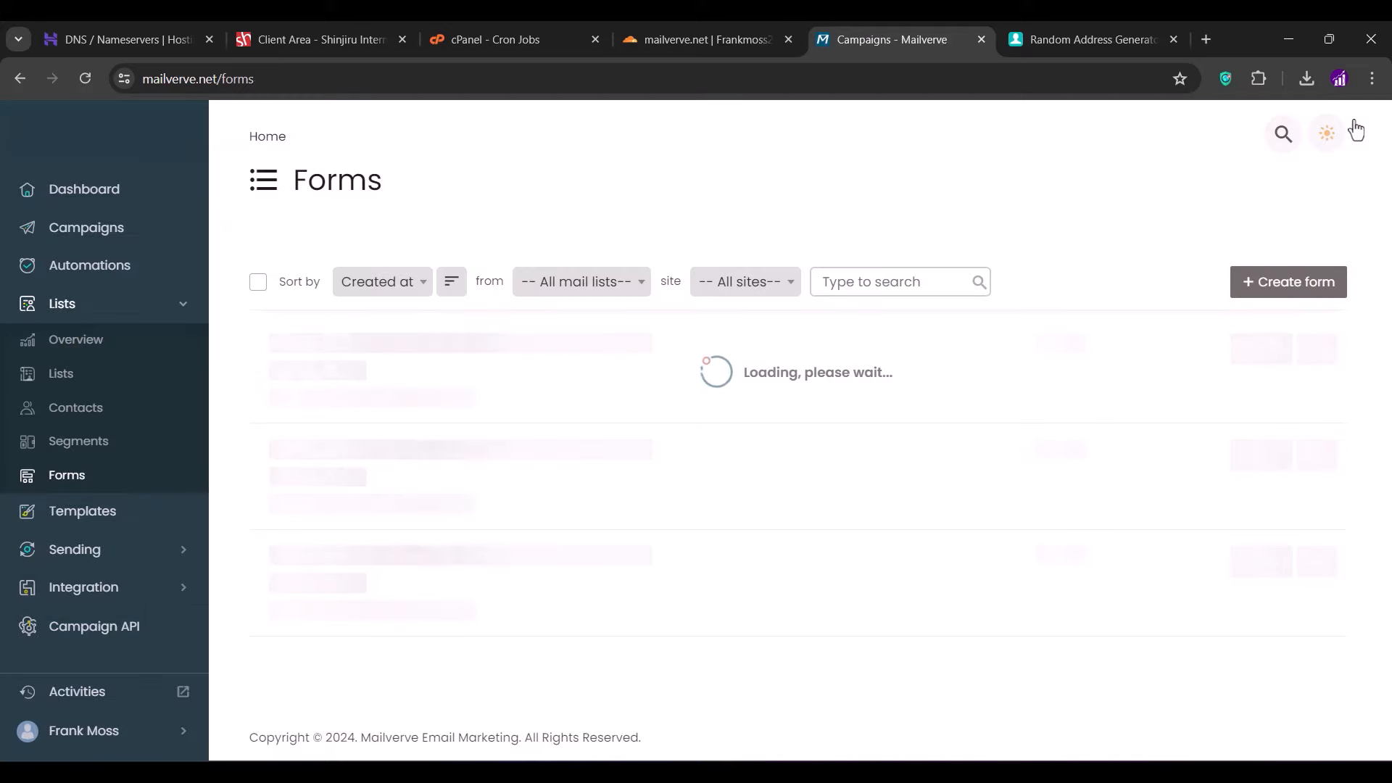